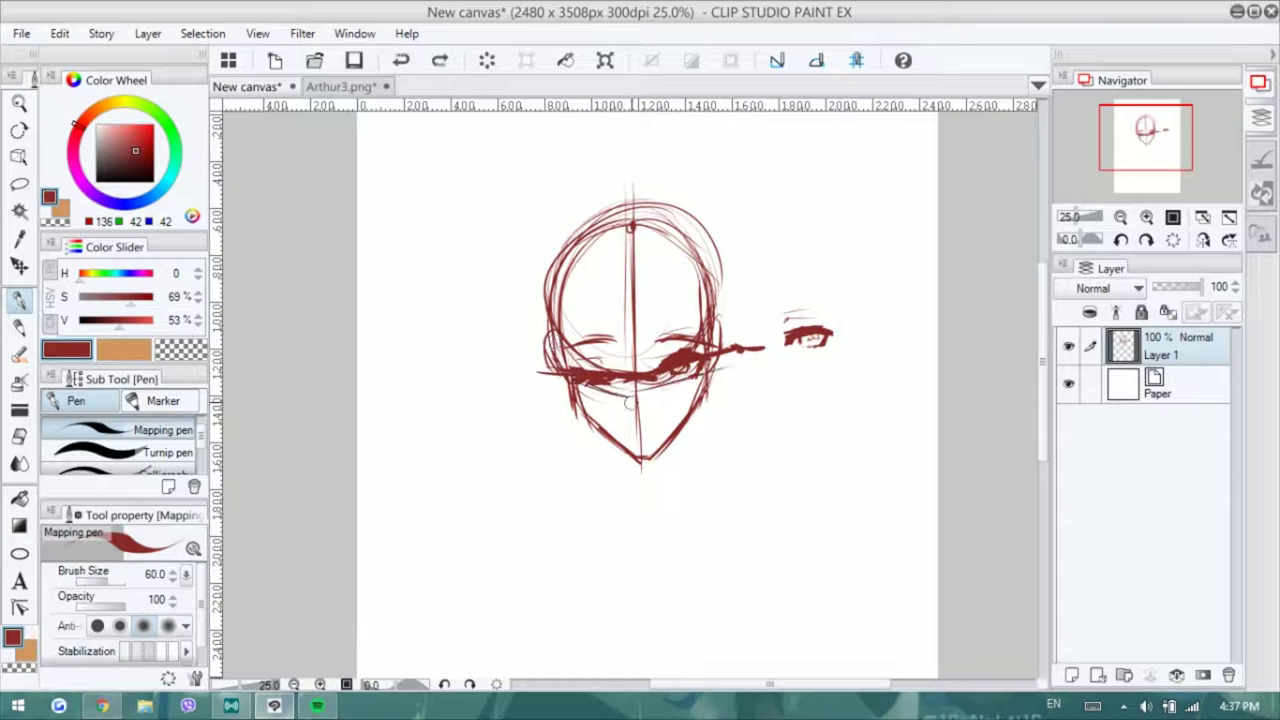
# - Sketch the eyebrows on the head and float the Arthur3.png reference in its own window beside the canvas
pyautogui.moveTo(574, 344); pyautogui.dragTo(694, 338)
pyautogui.moveTo(340, 86); pyautogui.dragTo(870, 200)
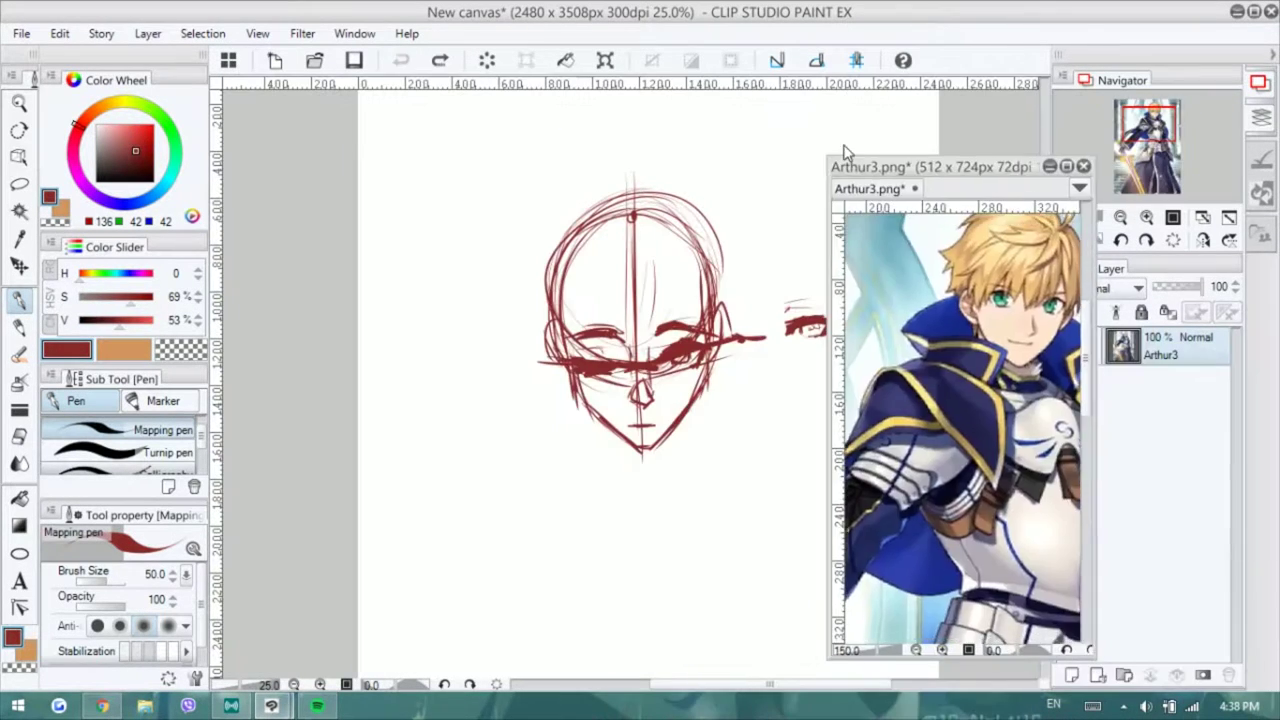
pyautogui.moveTo(950, 165); pyautogui.dragTo(965, 75)
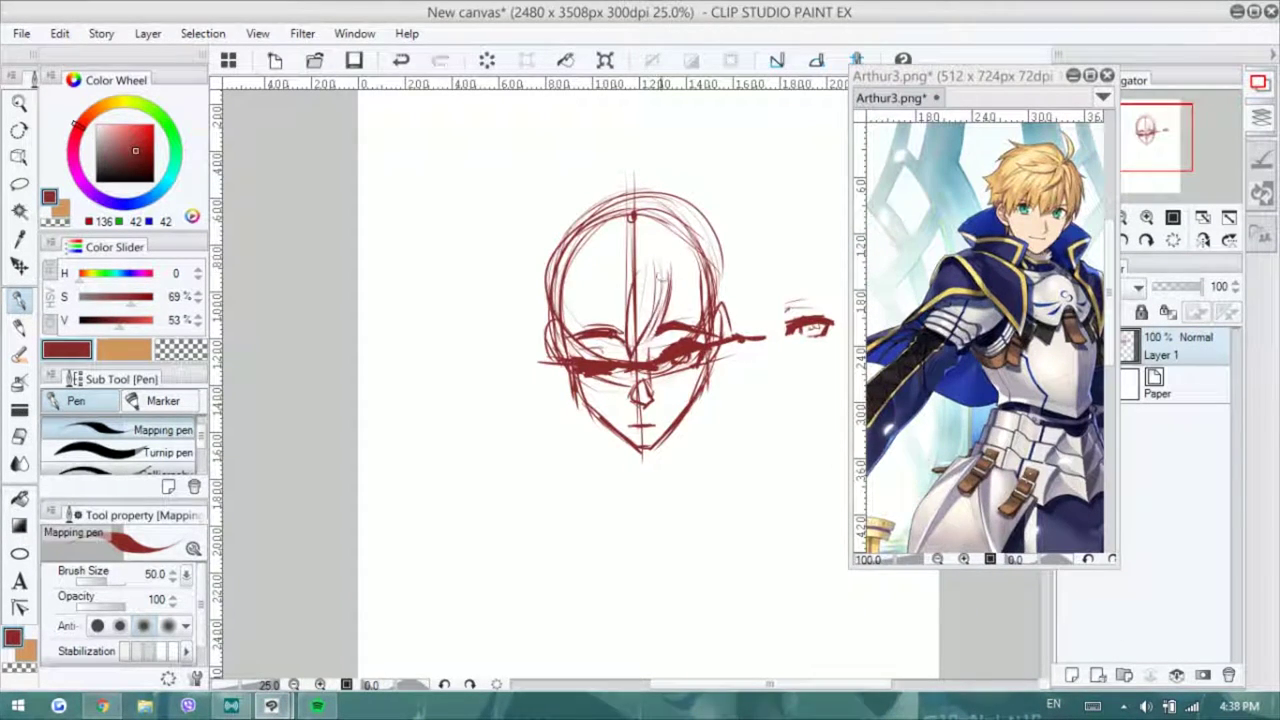
# - Sketch the bangs, side locks and outer hair outline around the head in dark red with the Mapping pen
pyautogui.moveTo(611, 280); pyautogui.dragTo(684, 214)
pyautogui.moveTo(588, 304)
pyautogui.mouseDown()
pyautogui.moveTo(686, 240)
pyautogui.moveTo(664, 222)
pyautogui.moveTo(708, 322)
pyautogui.mouseUp()
pyautogui.moveTo(572, 288)
pyautogui.mouseDown()
pyautogui.moveTo(534, 360)
pyautogui.moveTo(554, 400)
pyautogui.mouseUp()
pyautogui.moveTo(704, 260); pyautogui.dragTo(716, 380)
pyautogui.moveTo(608, 200)
pyautogui.mouseDown()
pyautogui.moveTo(510, 246)
pyautogui.moveTo(518, 300)
pyautogui.mouseUp()
# - Sketch the neck and the start of both shoulders, and refine the hair strands beside the face
pyautogui.moveTo(690, 208)
pyautogui.mouseDown()
pyautogui.moveTo(728, 380)
pyautogui.moveTo(698, 486)
pyautogui.mouseUp()
pyautogui.moveTo(640, 448); pyautogui.dragTo(570, 500)
pyautogui.moveTo(696, 440); pyautogui.dragTo(750, 482)
pyautogui.scroll(-2, 632, 352)
pyautogui.moveTo(632, 352); pyautogui.dragTo(670, 262)
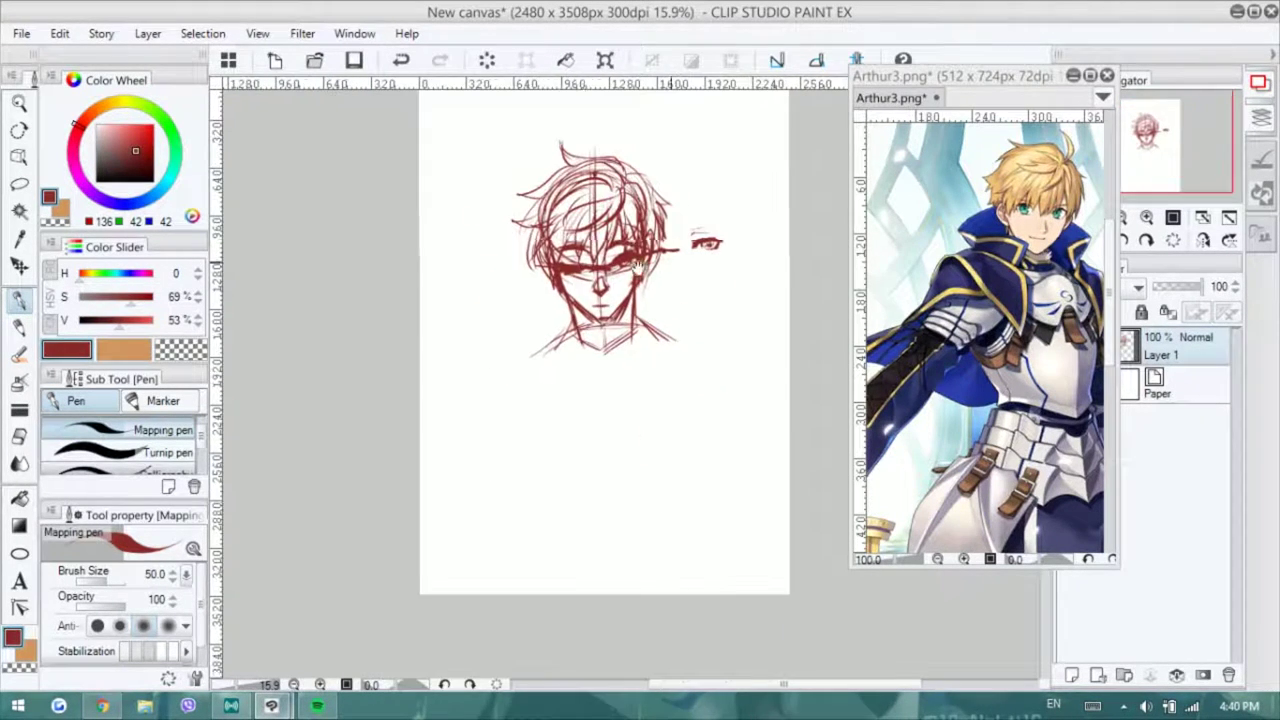
# - Sketch the hand gripping the round sword pommel low on the page, and extend the shoulder and collarbone lines
pyautogui.moveTo(950, 340); pyautogui.dragTo(1065, 310)
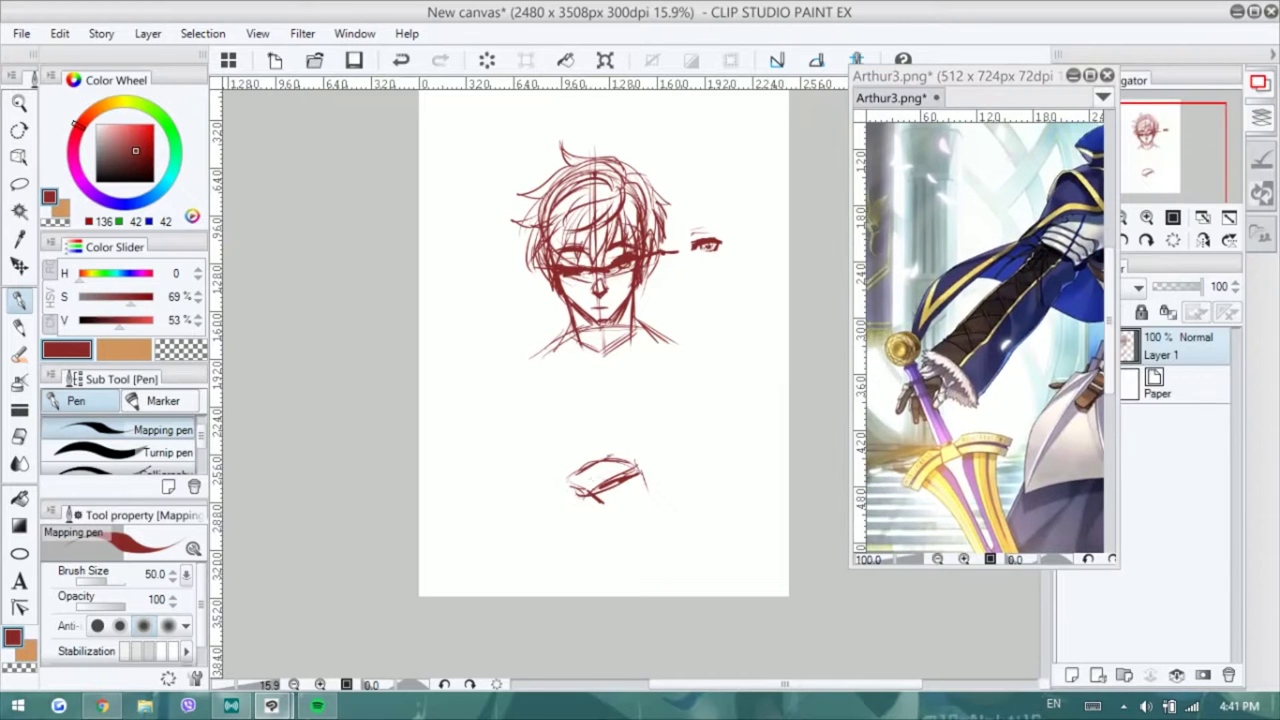
pyautogui.moveTo(636, 466); pyautogui.dragTo(612, 540)
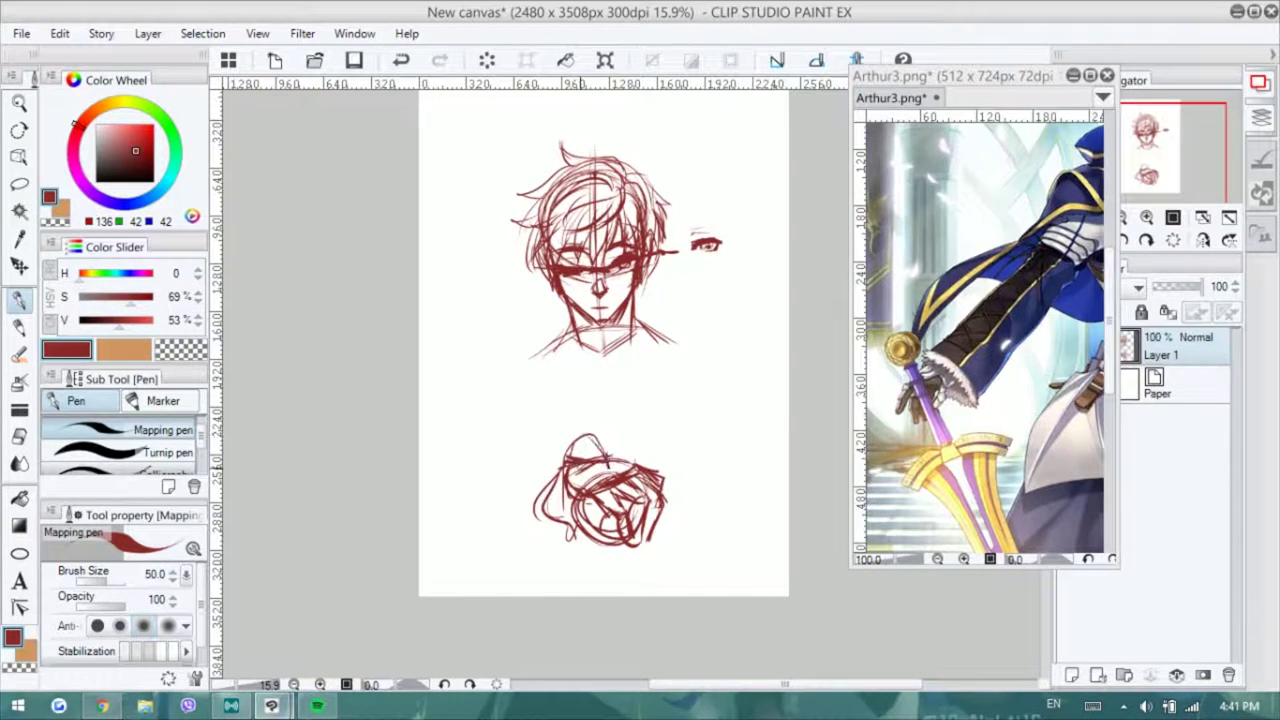
pyautogui.moveTo(522, 362); pyautogui.dragTo(606, 352)
pyautogui.moveTo(622, 374); pyautogui.dragTo(716, 336)
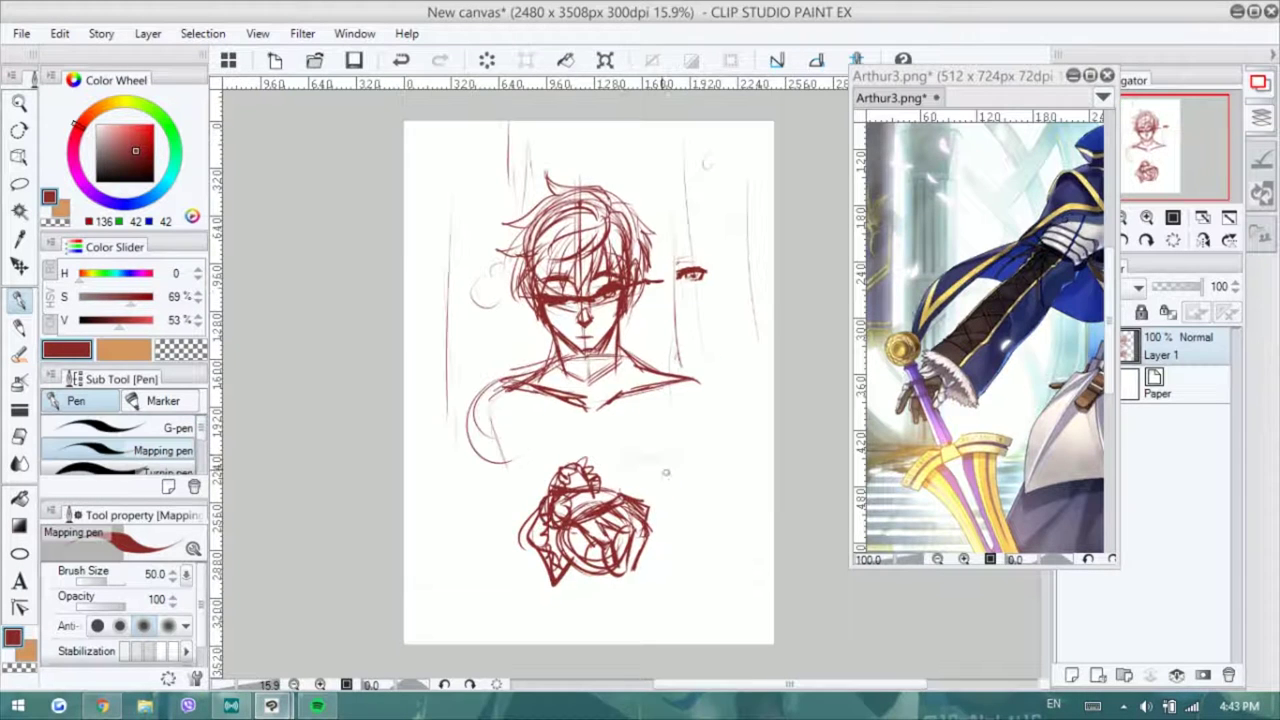
# - Sketch the second hand over the first, the chest's centre line and both sides of the torso and upper arms
pyautogui.moveTo(612, 452); pyautogui.dragTo(686, 512)
pyautogui.moveTo(698, 382); pyautogui.dragTo(680, 488)
pyautogui.moveTo(594, 370); pyautogui.dragTo(594, 490)
pyautogui.moveTo(482, 402); pyautogui.dragTo(522, 515)
pyautogui.moveTo(498, 398); pyautogui.dragTo(540, 512)
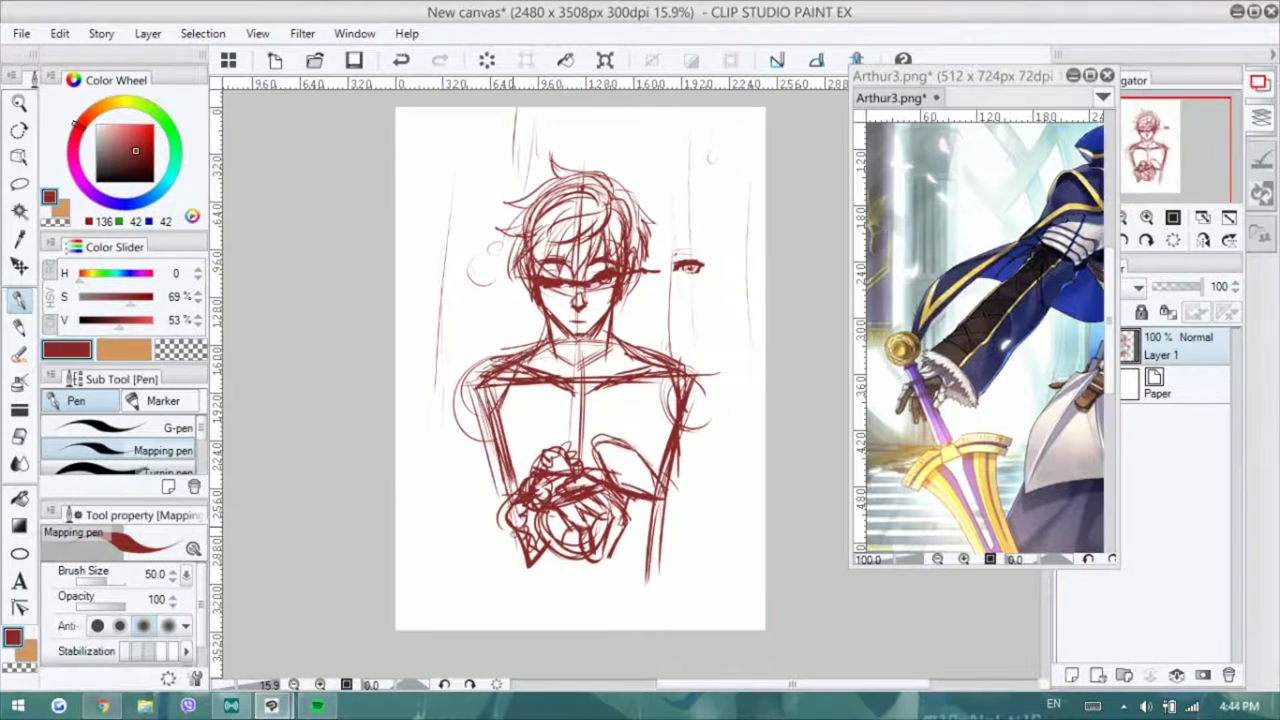
# - Sketch the waist line, the sword grip below the hands, and the bent arm leading to the gripping hand
pyautogui.moveTo(654, 508); pyautogui.dragTo(650, 576)
pyautogui.moveTo(514, 584); pyautogui.dragTo(624, 586)
pyautogui.moveTo(566, 550); pyautogui.dragTo(568, 602)
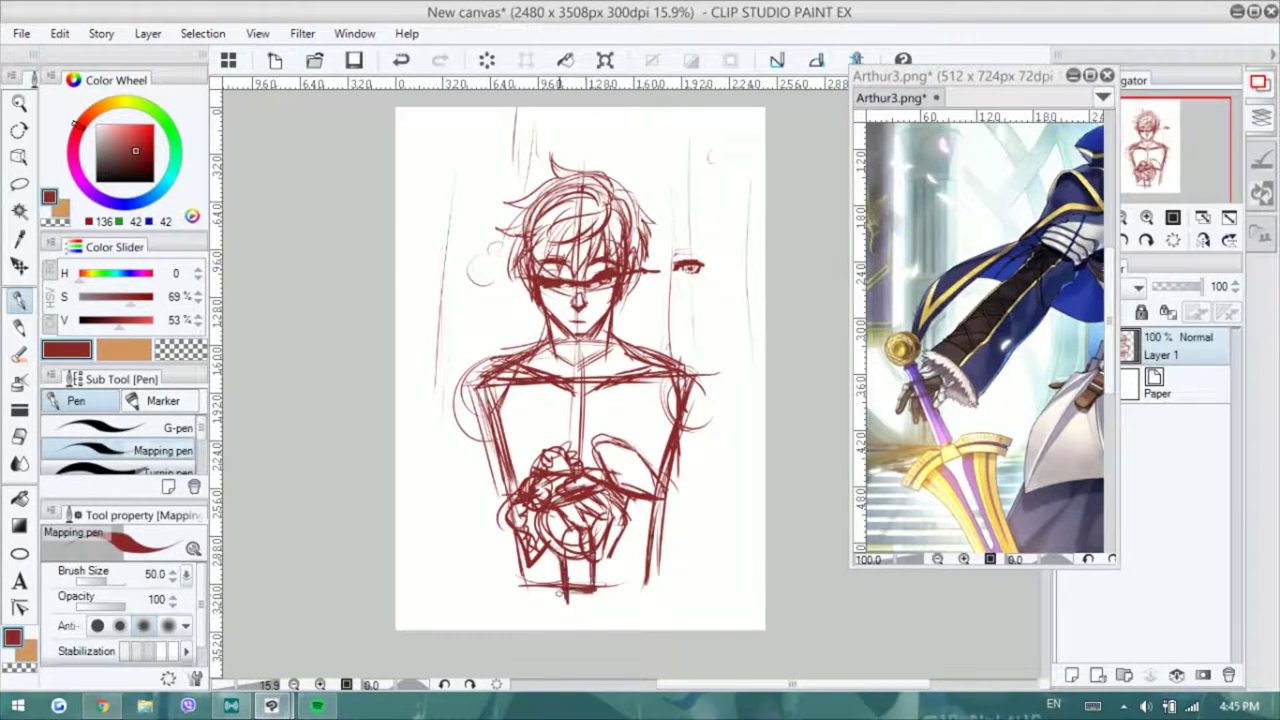
pyautogui.moveTo(505, 360); pyautogui.dragTo(455, 570)
pyautogui.moveTo(520, 505)
pyautogui.mouseDown()
pyautogui.moveTo(490, 576)
pyautogui.moveTo(524, 520)
pyautogui.moveTo(520, 582)
pyautogui.mouseUp()
# - Select the head sketch with the Lasso marquee and apply a transform to it
pyautogui.press('m')
pyautogui.moveTo(605, 152); pyautogui.dragTo(500, 135)
pyautogui.hotkey('ctrl', 't')
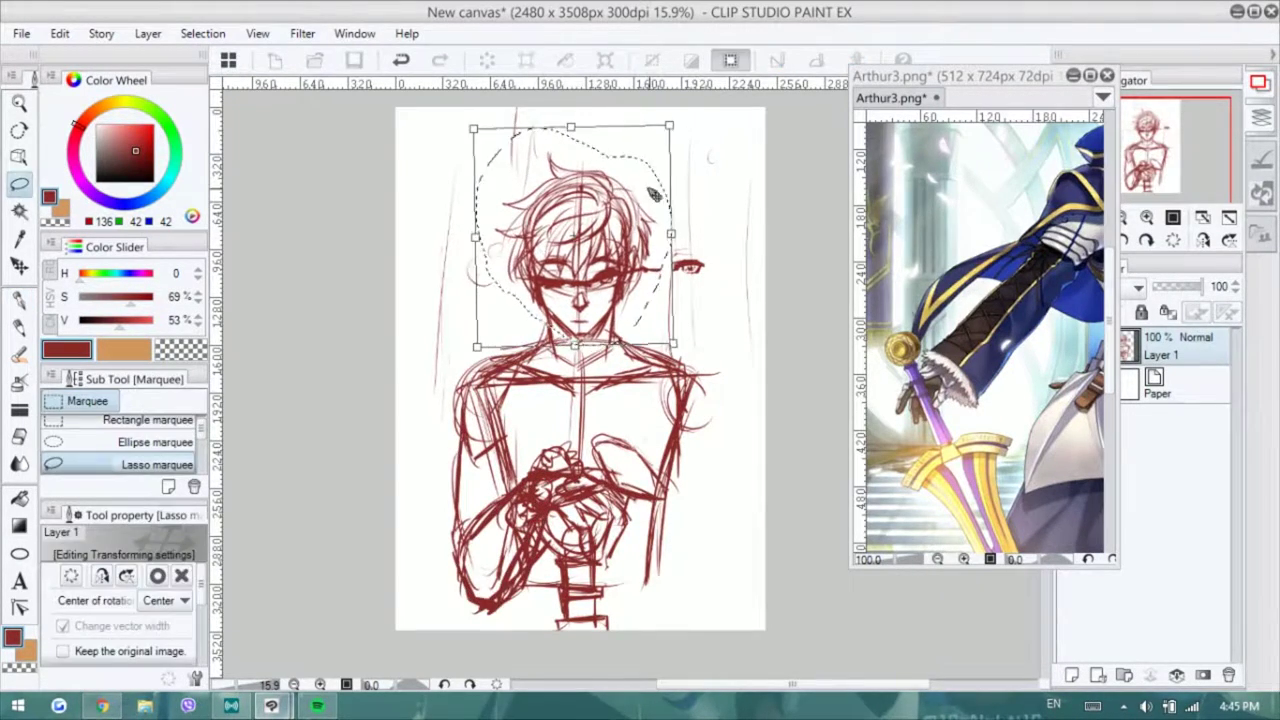
pyautogui.press('Return')
# - Refine the neck area and the back of the upper hand with the Mapping pen
pyautogui.press('p')
pyautogui.scroll(3, 628, 410)
pyautogui.moveTo(564, 386); pyautogui.dragTo(612, 348)
pyautogui.scroll(-3, 590, 380)
pyautogui.moveTo(594, 414)
pyautogui.mouseDown()
pyautogui.moveTo(632, 376)
pyautogui.moveTo(660, 468)
pyautogui.mouseUp()
# - Sketch the second arm bent outward toward the page's right edge, with its elbow and the adjoining torso side
pyautogui.moveTo(718, 308); pyautogui.dragTo(756, 510)
pyautogui.moveTo(668, 462); pyautogui.dragTo(746, 530)
pyautogui.moveTo(706, 314); pyautogui.dragTo(800, 518)
pyautogui.moveTo(688, 412); pyautogui.dragTo(720, 530)
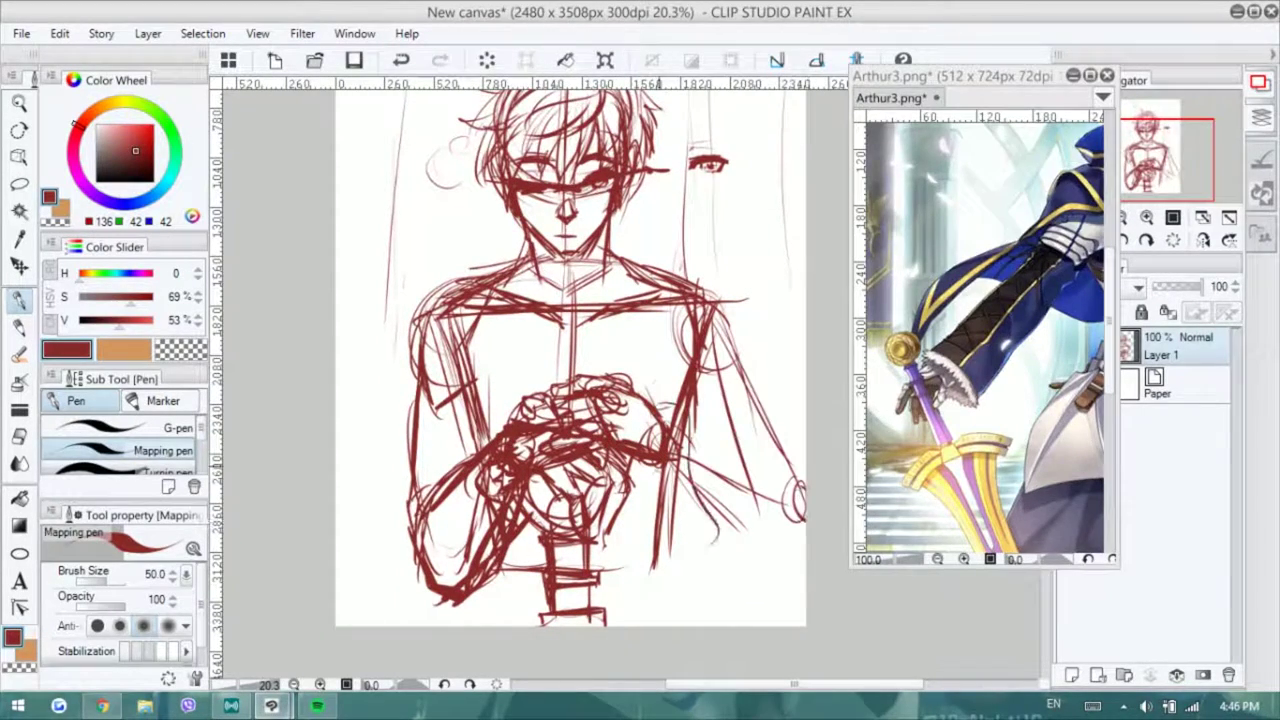
pyautogui.moveTo(662, 412)
pyautogui.mouseDown()
pyautogui.moveTo(800, 482)
pyautogui.moveTo(806, 530)
pyautogui.mouseUp()
pyautogui.moveTo(720, 306); pyautogui.dragTo(800, 500)
pyautogui.moveTo(680, 400); pyautogui.dragTo(745, 512)
pyautogui.moveTo(672, 466); pyautogui.dragTo(664, 568)
pyautogui.moveTo(770, 540); pyautogui.dragTo(806, 530)
# - Sketch the high collar and the pointed shoulder lapel in pink on Layer 2, following the reference costume
pyautogui.moveTo(1030, 300); pyautogui.dragTo(1010, 360)
pyautogui.scroll(2, 570, 380)
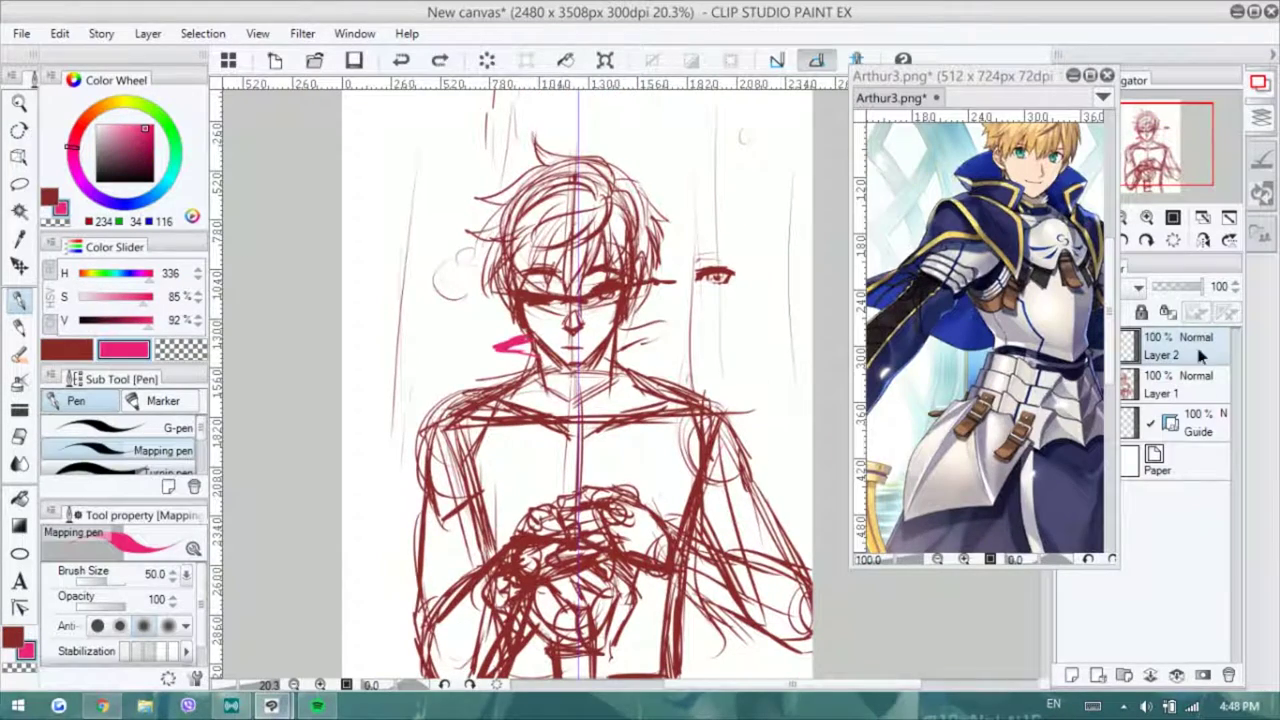
pyautogui.moveTo(545, 342); pyautogui.dragTo(670, 320)
pyautogui.moveTo(600, 345); pyautogui.dragTo(640, 392)
pyautogui.moveTo(668, 328); pyautogui.dragTo(655, 388)
pyautogui.moveTo(630, 372); pyautogui.dragTo(612, 414)
pyautogui.moveTo(960, 75)
pyautogui.mouseDown()
pyautogui.moveTo(888, 49)
pyautogui.moveTo(948, 89)
pyautogui.mouseUp()
pyautogui.moveTo(490, 352); pyautogui.dragTo(528, 405)
pyautogui.moveTo(520, 372); pyautogui.dragTo(565, 420)
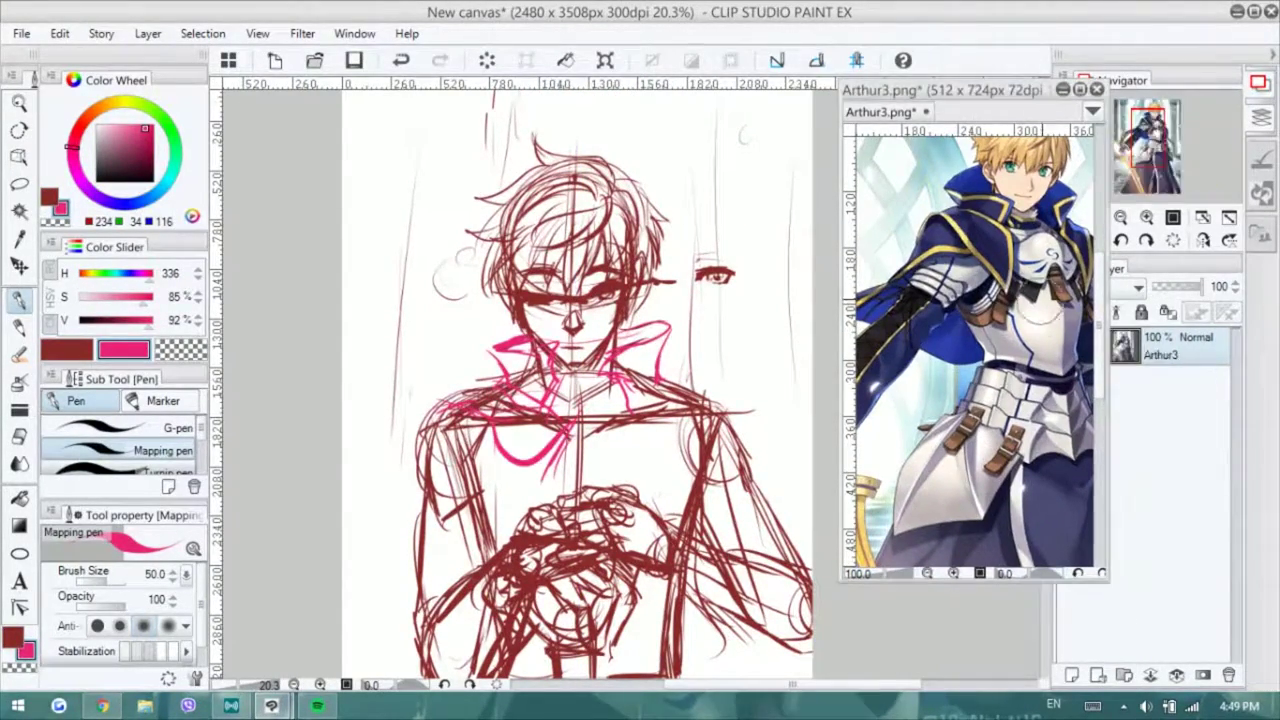
# - Sketch the cape sweeping out from both arms and the chest's side edge in pink on Layer 2
pyautogui.scroll(-1, 1048, 323)
pyautogui.scroll(-2, 570, 380)
pyautogui.moveTo(542, 318)
pyautogui.mouseDown()
pyautogui.moveTo(466, 356)
pyautogui.moveTo(362, 448)
pyautogui.mouseUp()
pyautogui.moveTo(630, 322); pyautogui.dragTo(642, 390)
pyautogui.moveTo(720, 412); pyautogui.dragTo(812, 430)
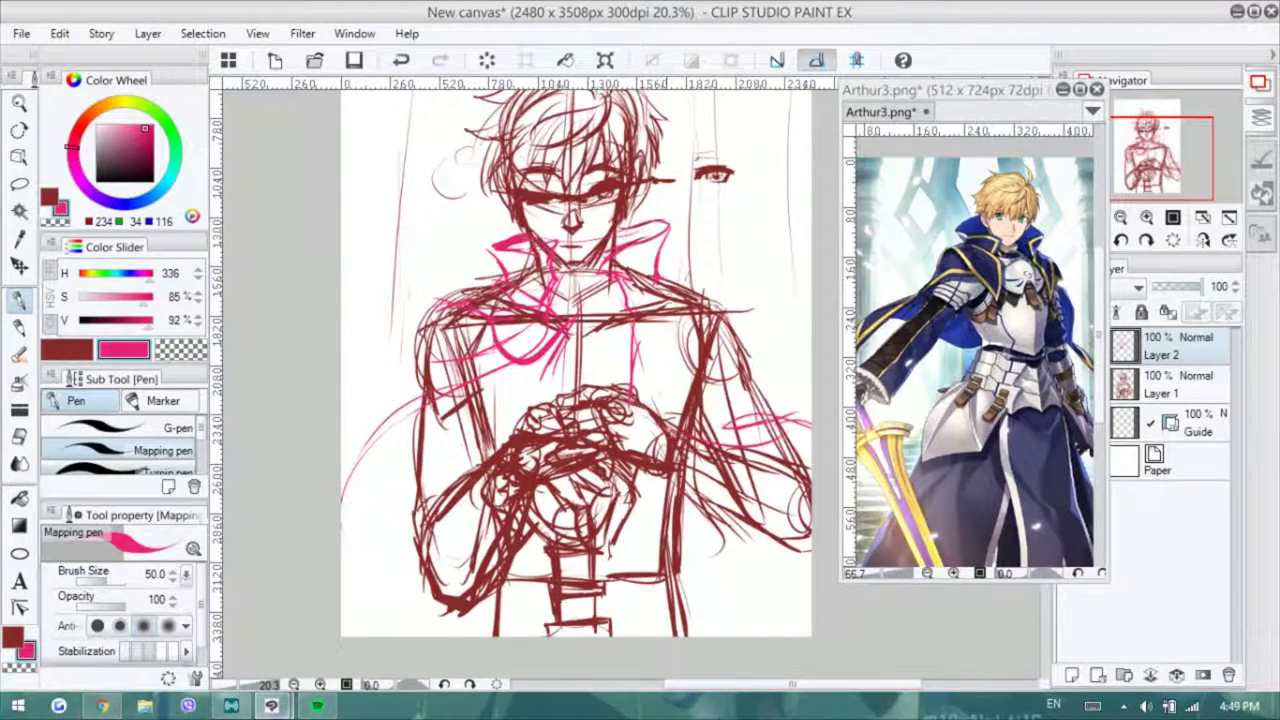
# - Extend the cape's outer edges and hanging folds below both arms to the bottom of the page
pyautogui.moveTo(690, 296); pyautogui.dragTo(812, 440)
pyautogui.moveTo(768, 532); pyautogui.dragTo(660, 620)
pyautogui.moveTo(482, 366); pyautogui.dragTo(408, 634)
pyautogui.moveTo(420, 356)
pyautogui.mouseDown()
pyautogui.moveTo(356, 548)
pyautogui.moveTo(356, 636)
pyautogui.mouseUp()
pyautogui.moveTo(758, 530); pyautogui.dragTo(690, 634)
# - Sketch the shoulder cape's lapel points on the chest and its edges over both shoulders in pink
pyautogui.moveTo(572, 330); pyautogui.dragTo(548, 400)
pyautogui.moveTo(542, 410); pyautogui.dragTo(466, 338)
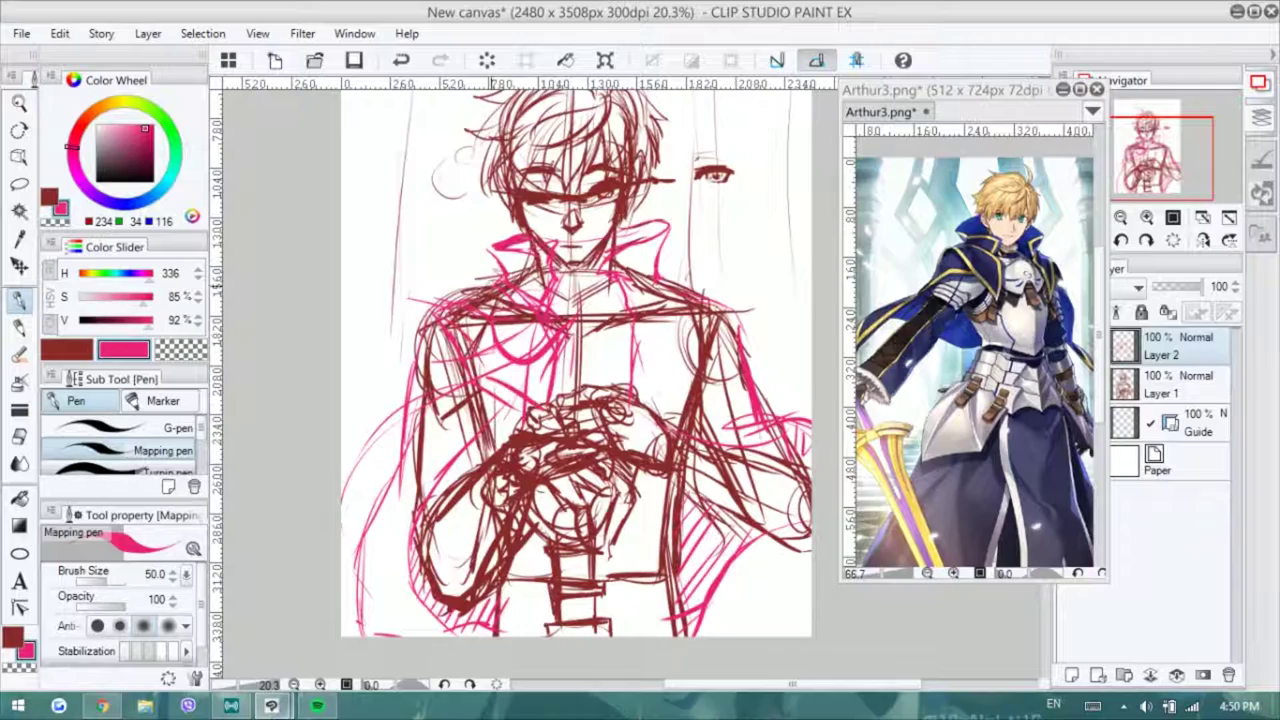
pyautogui.moveTo(504, 266); pyautogui.dragTo(402, 350)
pyautogui.moveTo(436, 310); pyautogui.dragTo(404, 402)
pyautogui.moveTo(708, 330); pyautogui.dragTo(628, 426)
pyautogui.moveTo(734, 286)
pyautogui.mouseDown()
pyautogui.moveTo(694, 316)
pyautogui.moveTo(660, 296)
pyautogui.mouseUp()
# - Lower Layer 1 to 70% opacity and add pink costume lines beside the armoured skirt on Layer 2
pyautogui.click(1186, 386)
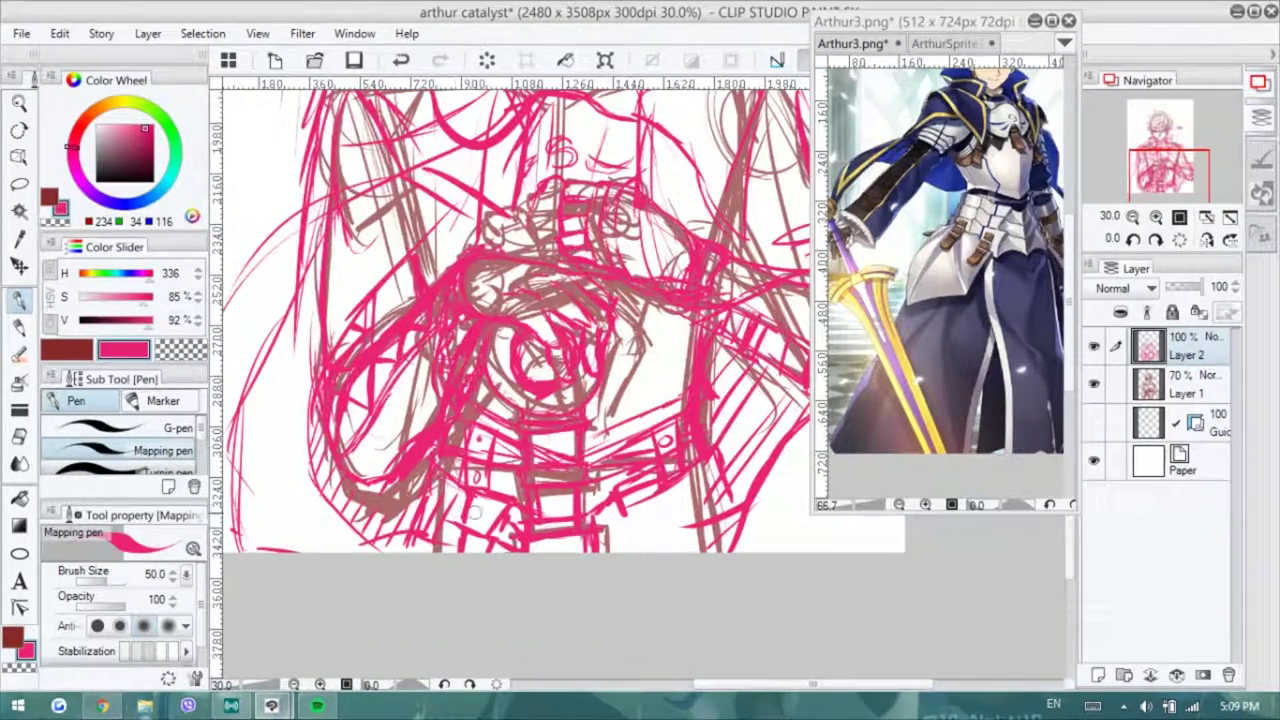
pyautogui.moveTo(462, 474); pyautogui.dragTo(424, 552)
pyautogui.moveTo(420, 498); pyautogui.dragTo(396, 552)
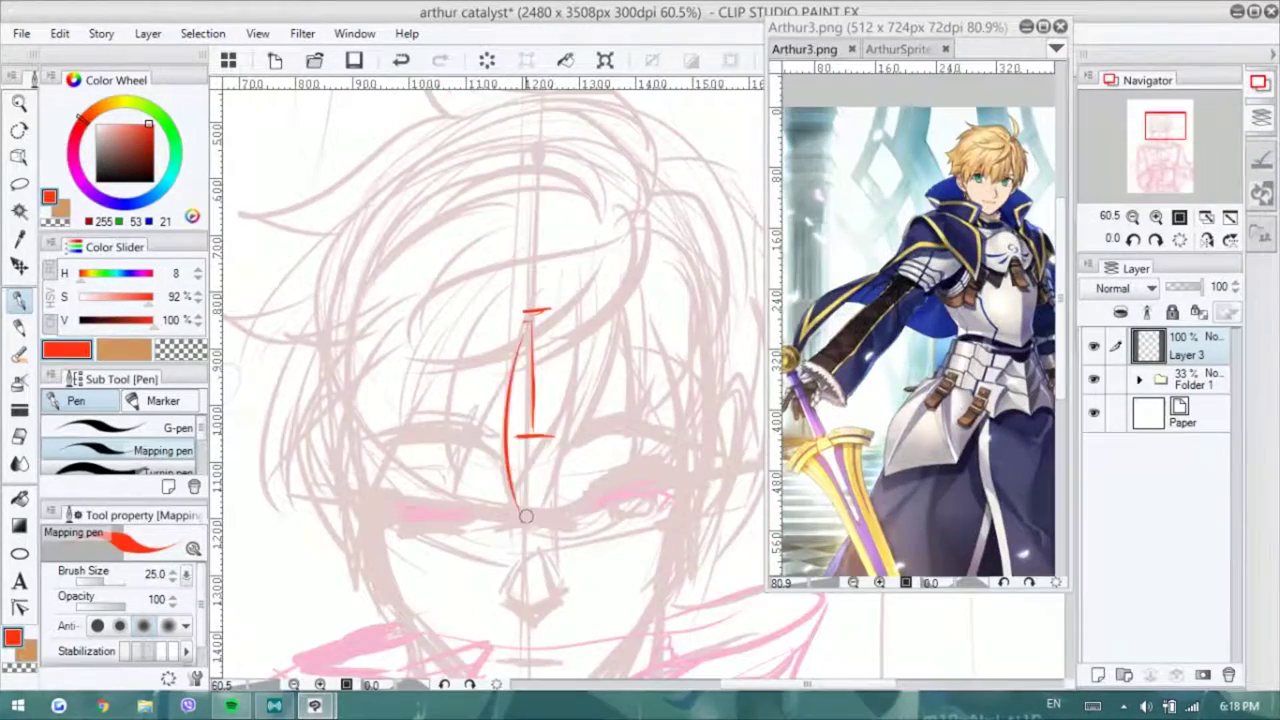
# - Redraw the central bang and outline the neighbouring forehead strands in red on Layer 3
pyautogui.hotkey('ctrl', 'z')
pyautogui.moveTo(520, 312)
pyautogui.mouseDown()
pyautogui.moveTo(500, 450)
pyautogui.moveTo(592, 400)
pyautogui.mouseUp()
pyautogui.moveTo(621, 300); pyautogui.dragTo(595, 425)
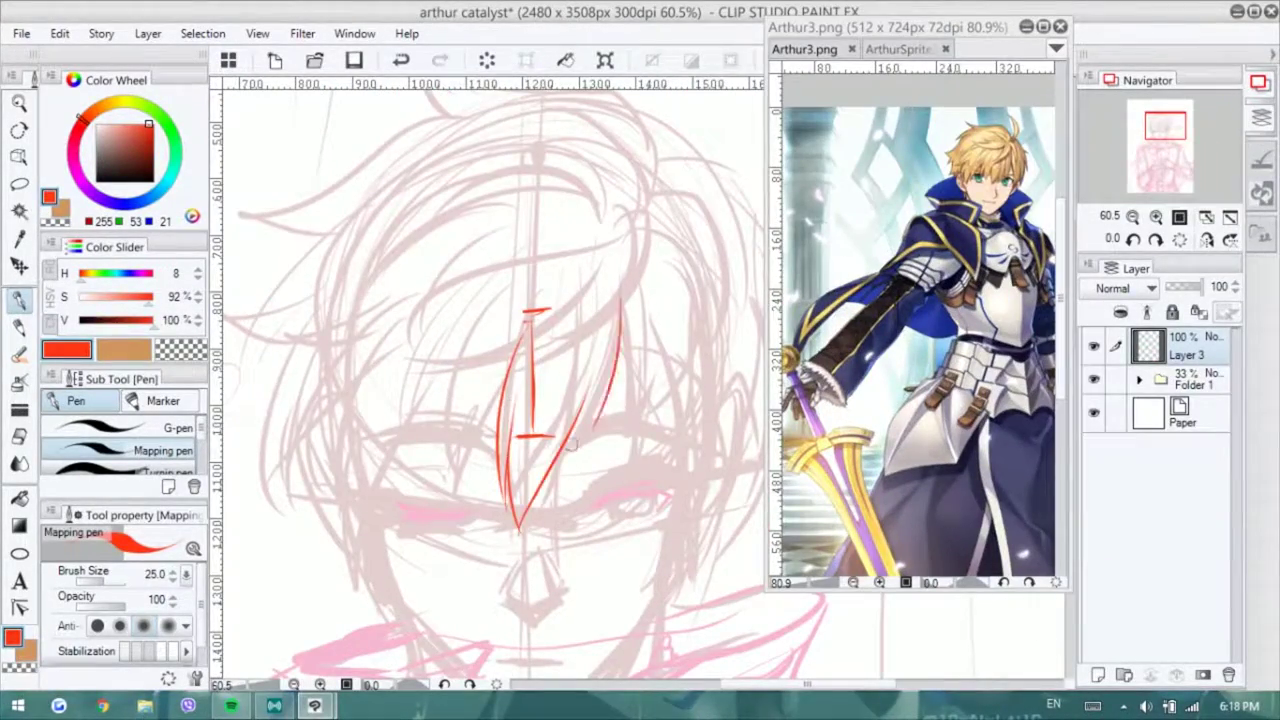
pyautogui.moveTo(498, 290); pyautogui.dragTo(452, 420)
pyautogui.moveTo(482, 440); pyautogui.dragTo(470, 505)
pyautogui.moveTo(645, 325); pyautogui.dragTo(622, 488)
pyautogui.moveTo(664, 390); pyautogui.dragTo(618, 490)
# - Outline the side locks and remaining forehead strands in red, undoing the strokes that miss
pyautogui.moveTo(648, 205)
pyautogui.mouseDown()
pyautogui.moveTo(630, 340)
pyautogui.moveTo(640, 228)
pyautogui.mouseUp()
pyautogui.hotkey('ctrl', 'z')
pyautogui.moveTo(600, 335)
pyautogui.mouseDown()
pyautogui.moveTo(637, 225)
pyautogui.moveTo(576, 240)
pyautogui.mouseUp()
pyautogui.moveTo(380, 355); pyautogui.dragTo(343, 502)
pyautogui.moveTo(407, 388); pyautogui.dragTo(372, 572)
pyautogui.moveTo(415, 332)
pyautogui.mouseDown()
pyautogui.moveTo(392, 495)
pyautogui.moveTo(425, 470)
pyautogui.mouseUp()
pyautogui.moveTo(482, 300); pyautogui.dragTo(458, 492)
pyautogui.moveTo(680, 280); pyautogui.dragTo(678, 480)
pyautogui.hotkey('ctrl', 'z')
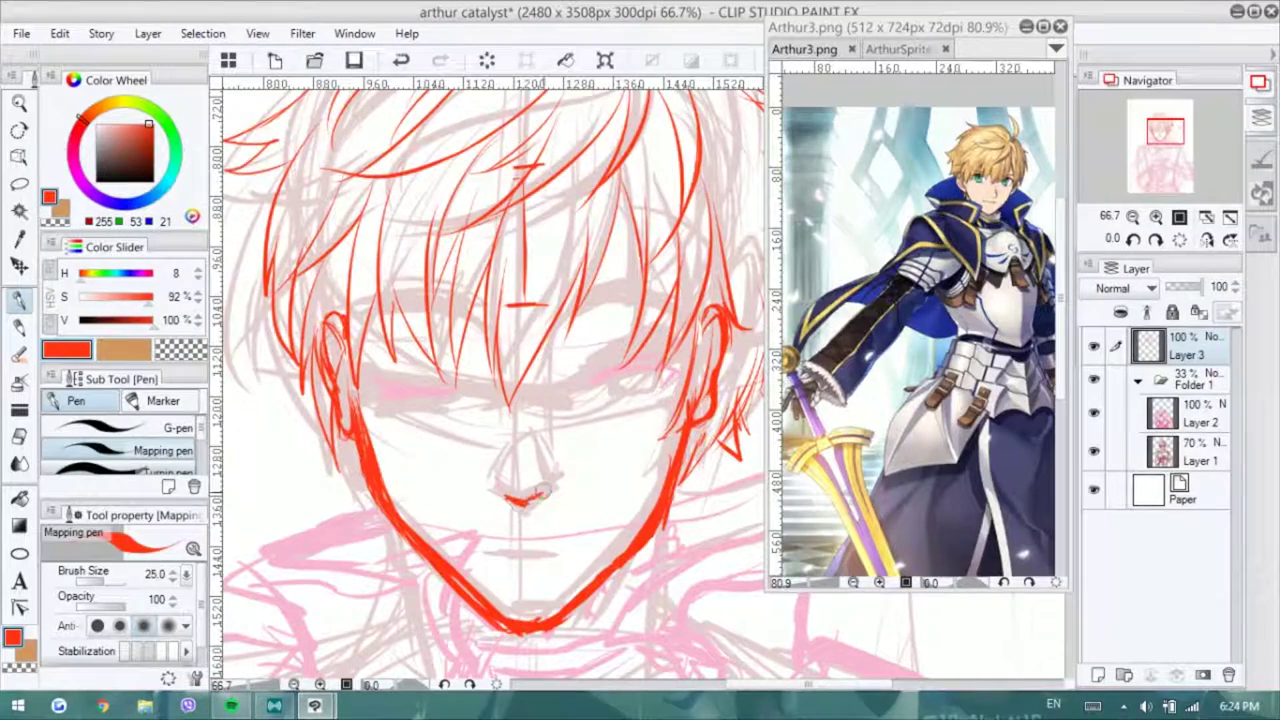
# - Draw the nose, mouth, eyebrows and eyes in red over the faded face sketch
pyautogui.moveTo(516, 355); pyautogui.dragTo(545, 492)
pyautogui.scroll(1, 495, 557)
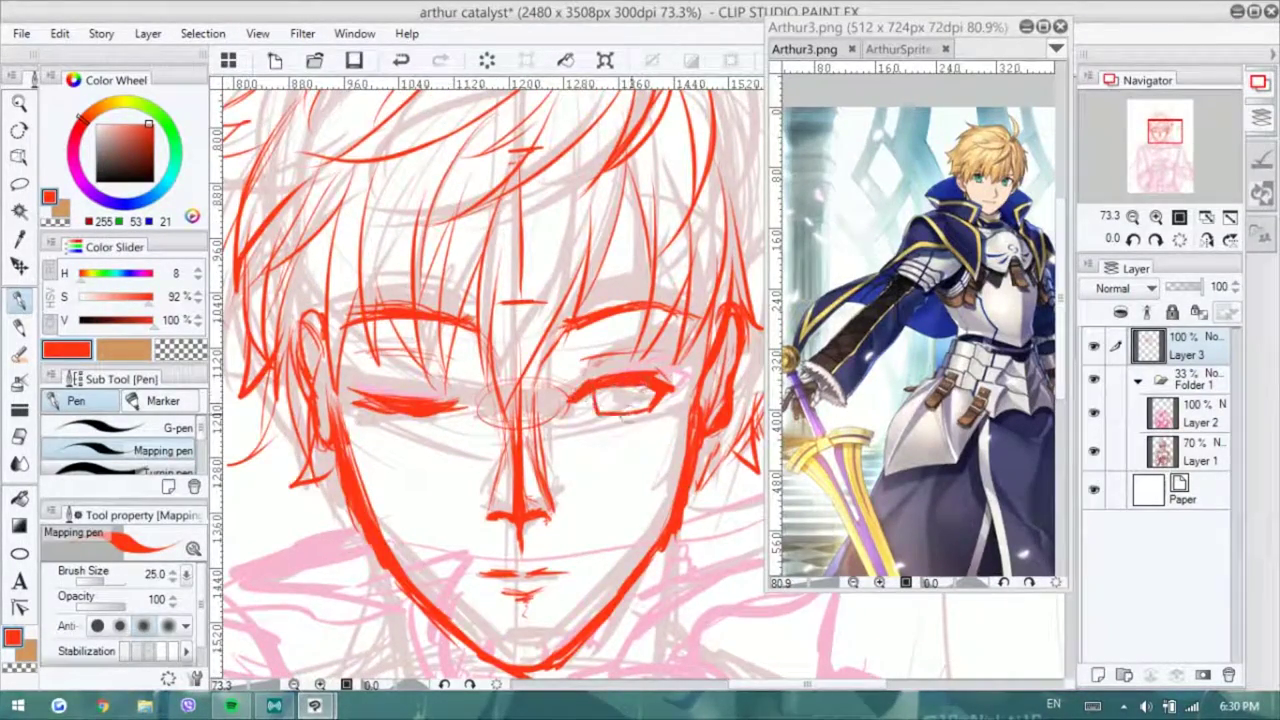
# - Add the inner trim lines to the pointed shoulder lapel and the raised collar in red
pyautogui.scroll(-2, 490, 380)
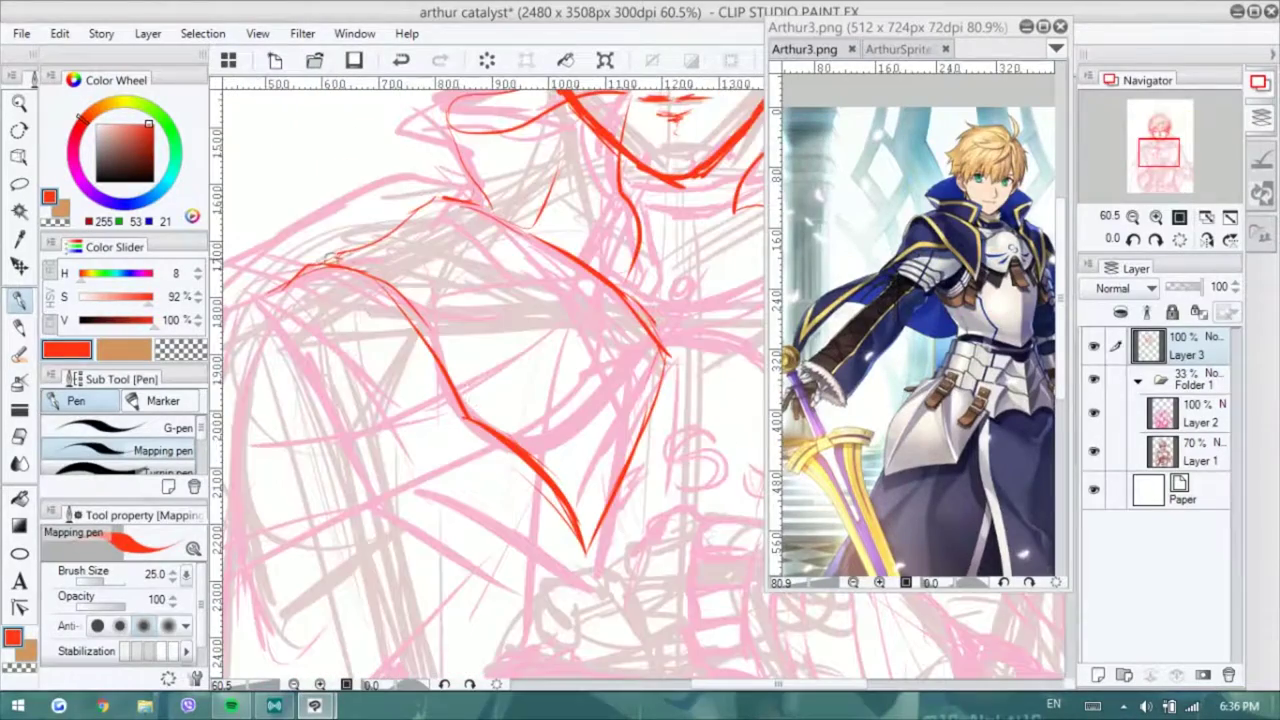
pyautogui.moveTo(330, 258)
pyautogui.mouseDown()
pyautogui.moveTo(598, 520)
pyautogui.moveTo(588, 290)
pyautogui.moveTo(516, 382)
pyautogui.mouseUp()
pyautogui.moveTo(540, 242); pyautogui.dragTo(561, 365)
pyautogui.moveTo(512, 252); pyautogui.dragTo(392, 214)
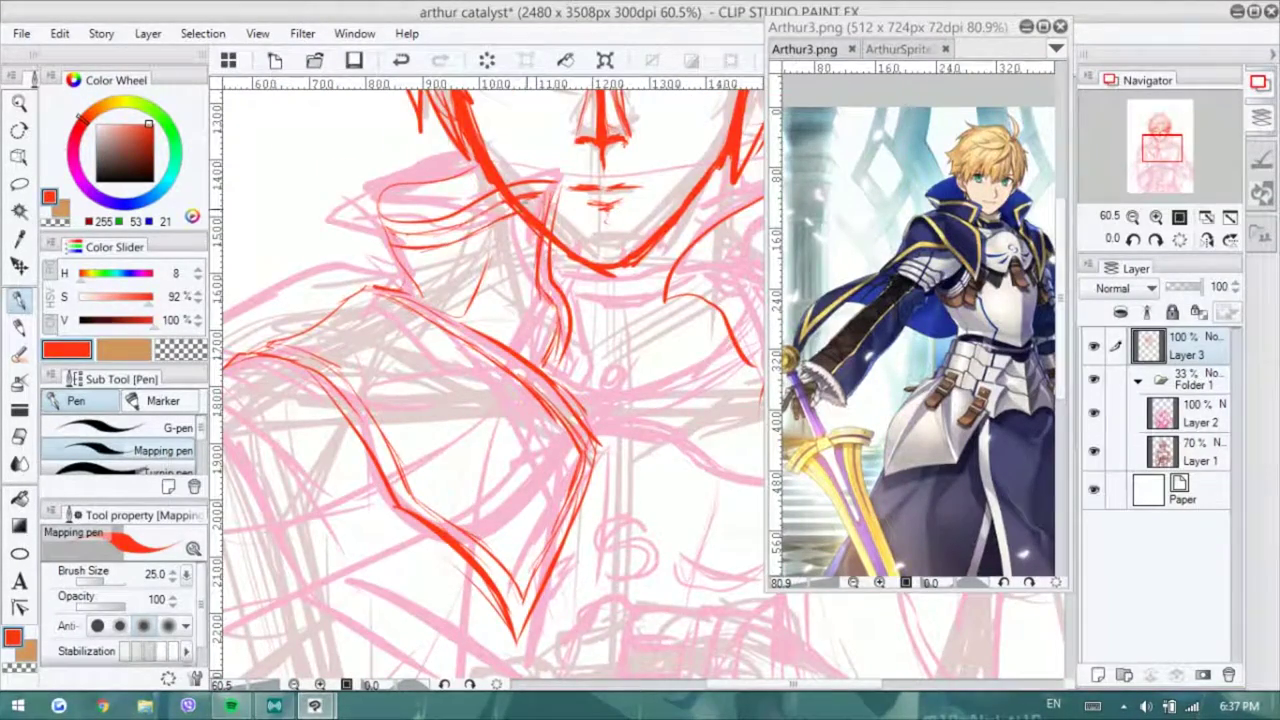
# - Draw the cape's doubled edge running from the lapel around the elbow to the page's lower left in red
pyautogui.scroll(-2, 490, 380)
pyautogui.moveTo(438, 502); pyautogui.dragTo(320, 660)
pyautogui.moveTo(470, 360); pyautogui.dragTo(470, 300)
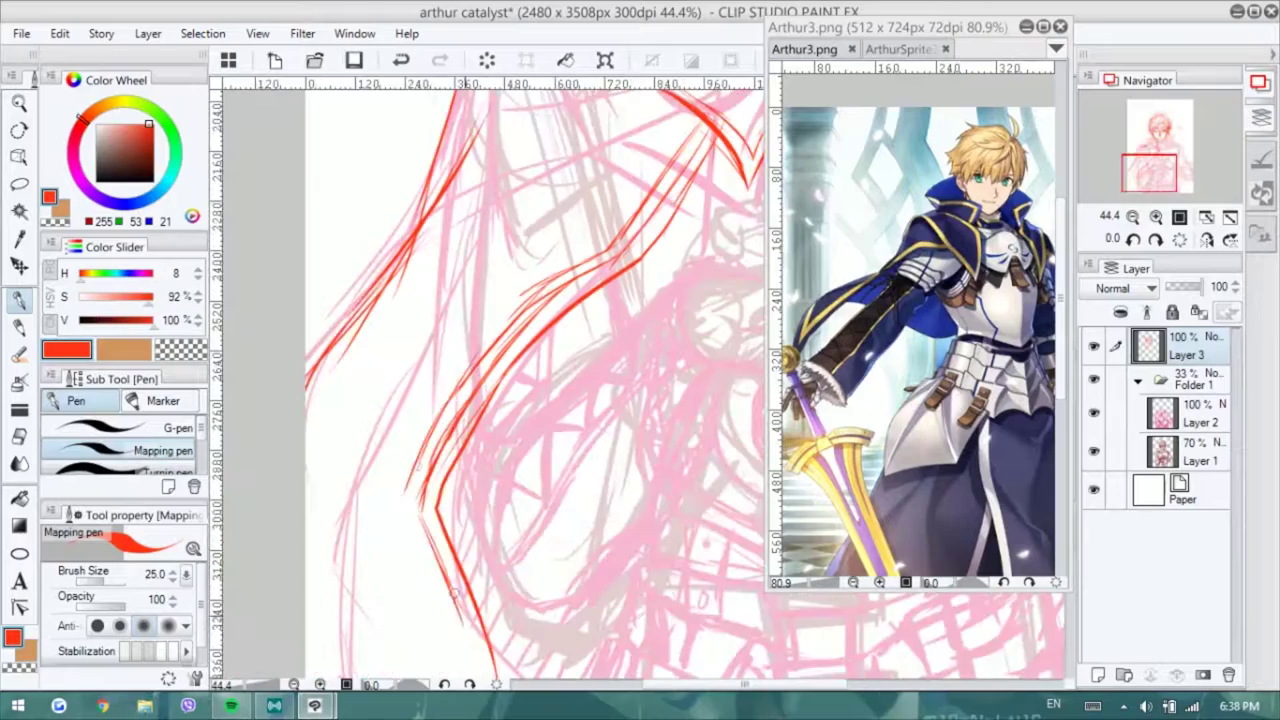
pyautogui.moveTo(420, 360); pyautogui.dragTo(462, 565)
pyautogui.moveTo(290, 470)
pyautogui.mouseDown()
pyautogui.moveTo(360, 565)
pyautogui.moveTo(400, 558)
pyautogui.moveTo(340, 568)
pyautogui.mouseUp()
pyautogui.moveTo(337, 478); pyautogui.dragTo(369, 353)
# - Outline the opposite collar, lapel and shoulder cape with their trim lines in red
pyautogui.scroll(10, 369, 353)
pyautogui.moveTo(657, 238); pyautogui.dragTo(532, 58)
pyautogui.moveTo(448, 240); pyautogui.dragTo(522, 410)
pyautogui.moveTo(530, 420); pyautogui.dragTo(668, 195)
pyautogui.moveTo(530, 125); pyautogui.dragTo(700, 186)
pyautogui.moveTo(710, 192); pyautogui.dragTo(716, 240)
pyautogui.moveTo(558, 140)
pyautogui.mouseDown()
pyautogui.moveTo(450, 268)
pyautogui.moveTo(520, 444)
pyautogui.mouseUp()
pyautogui.moveTo(678, 196); pyautogui.dragTo(546, 298)
pyautogui.scroll(-1, 644, 306)
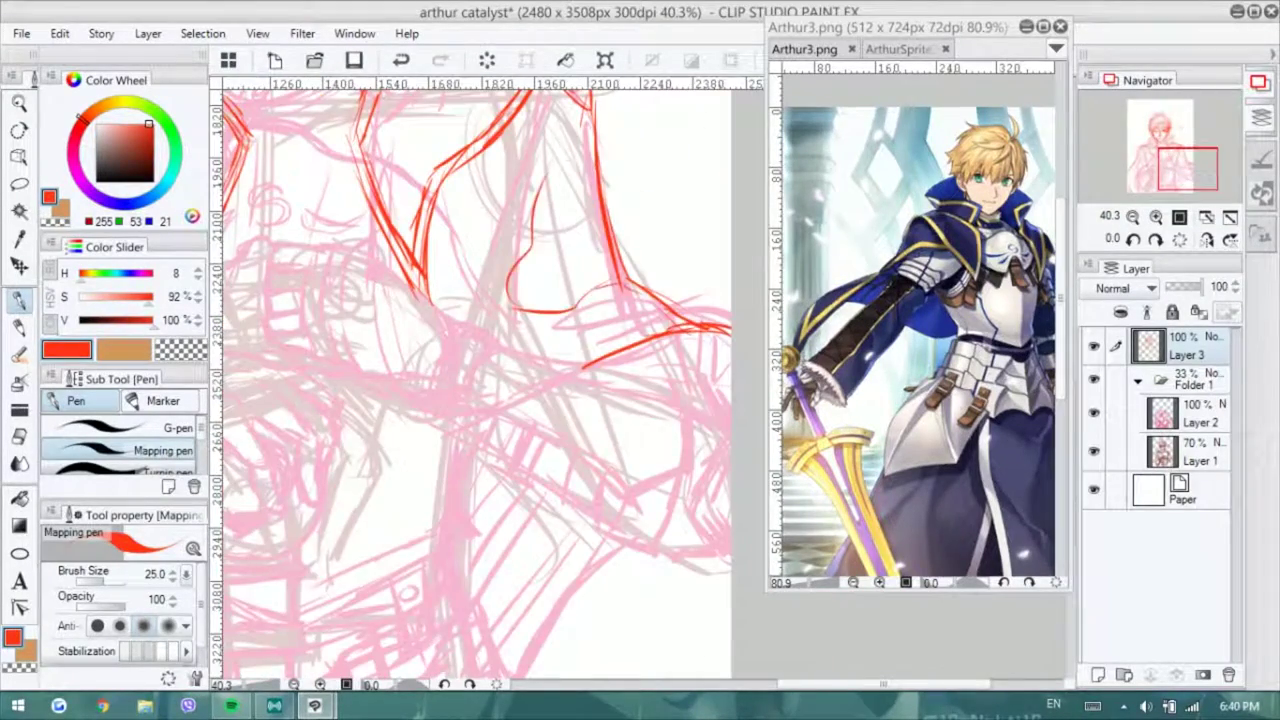
# - Outline the sword's round pommel and its outer ring beneath the gripping fingers in red
pyautogui.scroll(-5, 700, 235)
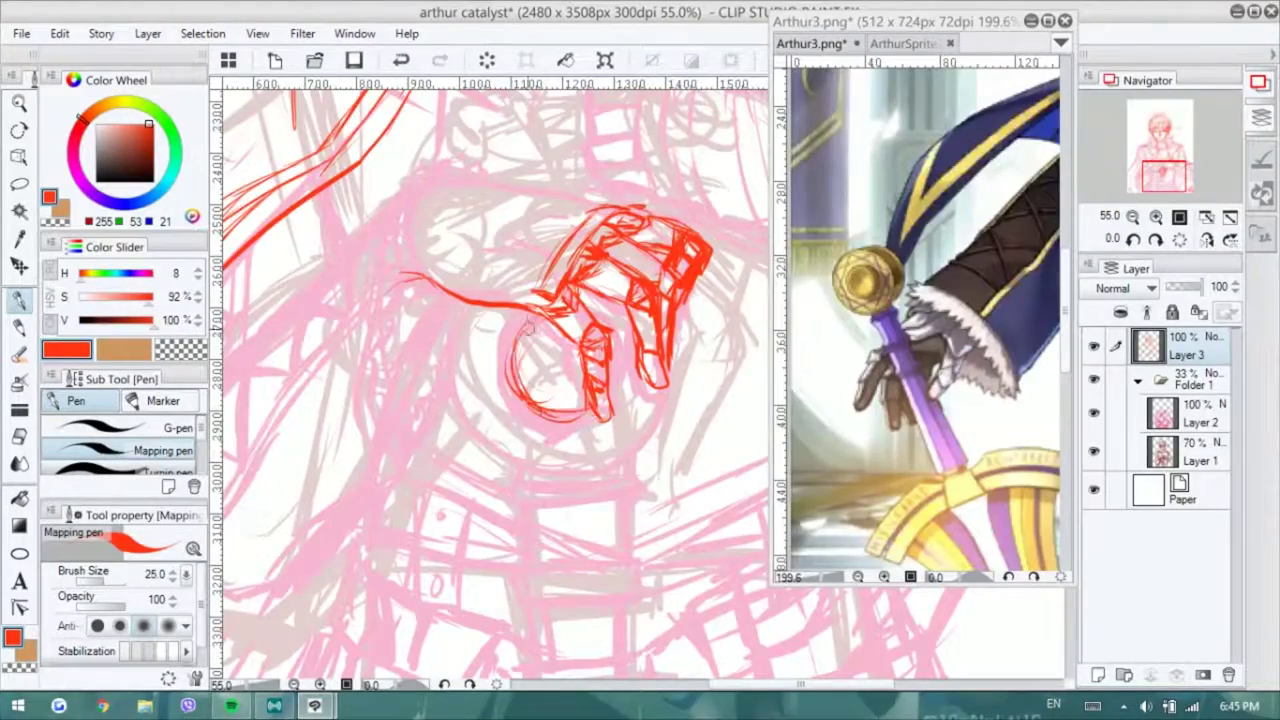
pyautogui.moveTo(540, 318); pyautogui.dragTo(560, 420)
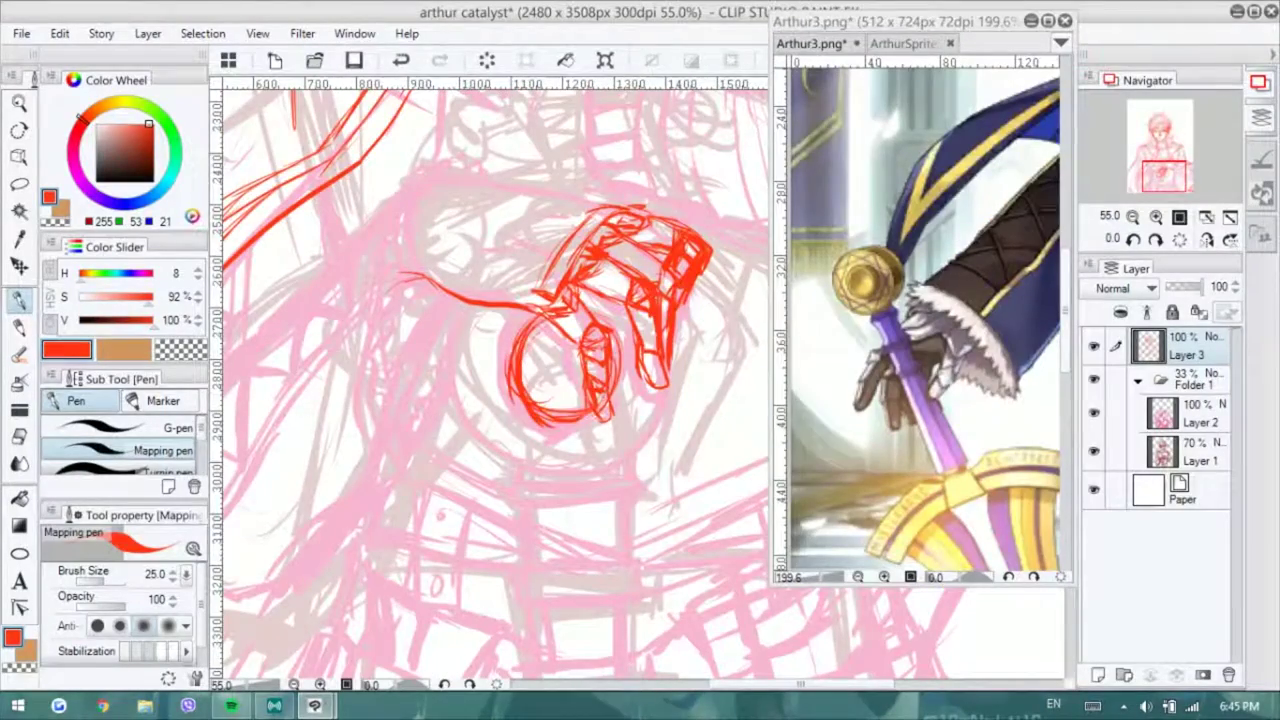
pyautogui.moveTo(492, 312)
pyautogui.mouseDown()
pyautogui.moveTo(478, 440)
pyautogui.moveTo(628, 472)
pyautogui.mouseUp()
pyautogui.moveTo(685, 384)
pyautogui.mouseDown()
pyautogui.moveTo(540, 475)
pyautogui.moveTo(640, 482)
pyautogui.mouseUp()
pyautogui.moveTo(453, 200); pyautogui.dragTo(524, 270)
# - Switch the reference to ArthurSprite3.png and outline the back of the gripping hand and its cuff
pyautogui.hotkey('ctrl', 'Tab')
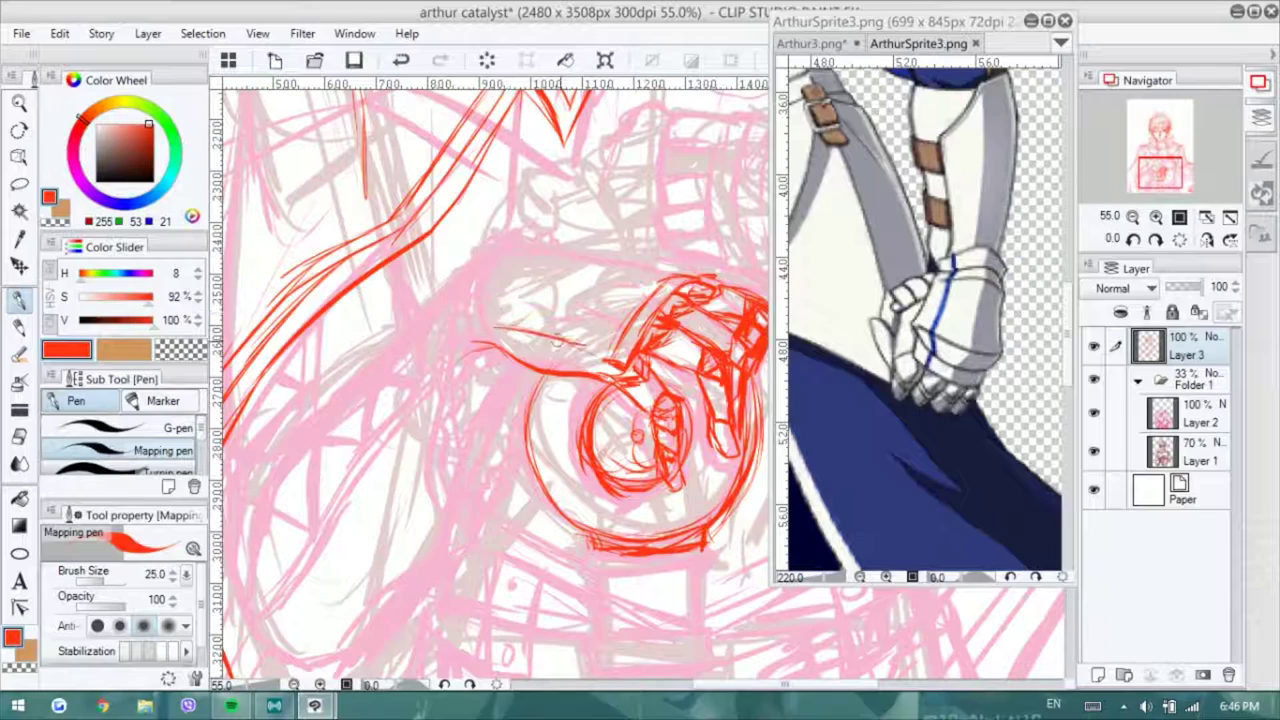
pyautogui.moveTo(647, 258)
pyautogui.mouseDown()
pyautogui.moveTo(575, 352)
pyautogui.moveTo(691, 266)
pyautogui.mouseUp()
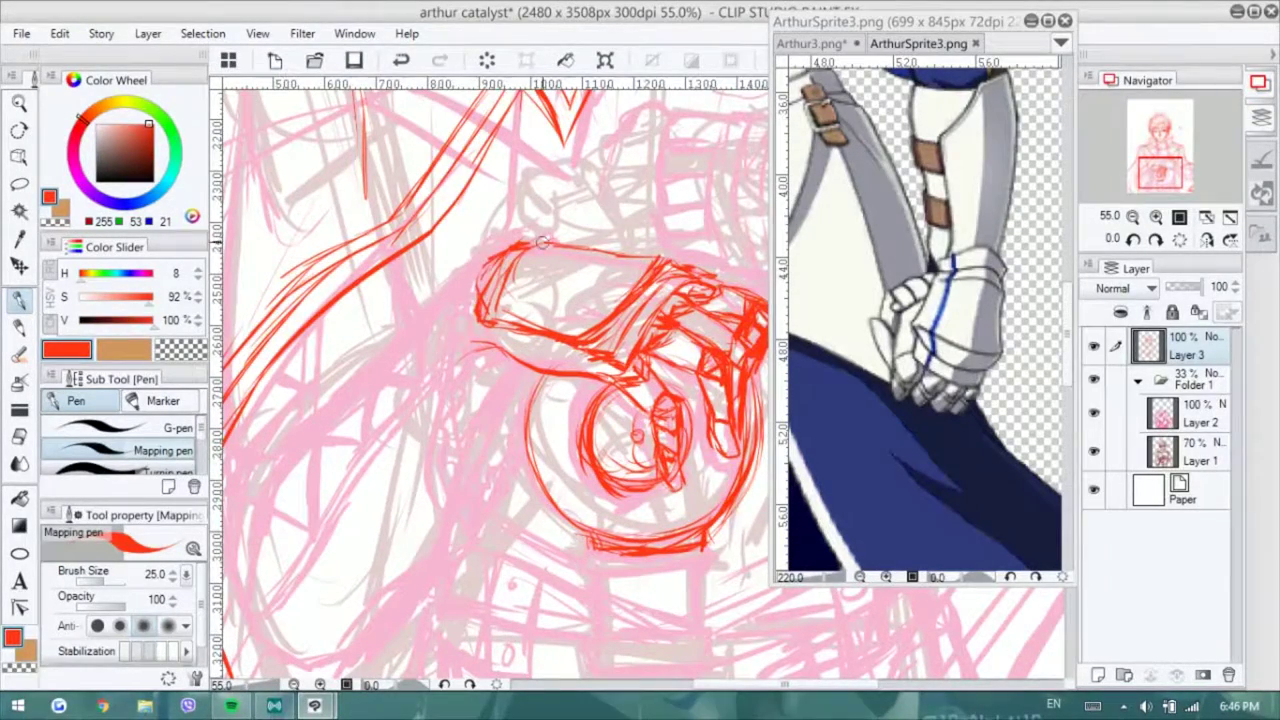
pyautogui.moveTo(470, 272); pyautogui.dragTo(535, 265)
pyautogui.moveTo(519, 480)
pyautogui.mouseDown()
pyautogui.moveTo(489, 440)
pyautogui.moveTo(502, 450)
pyautogui.mouseUp()
pyautogui.moveTo(557, 405); pyautogui.dragTo(410, 540)
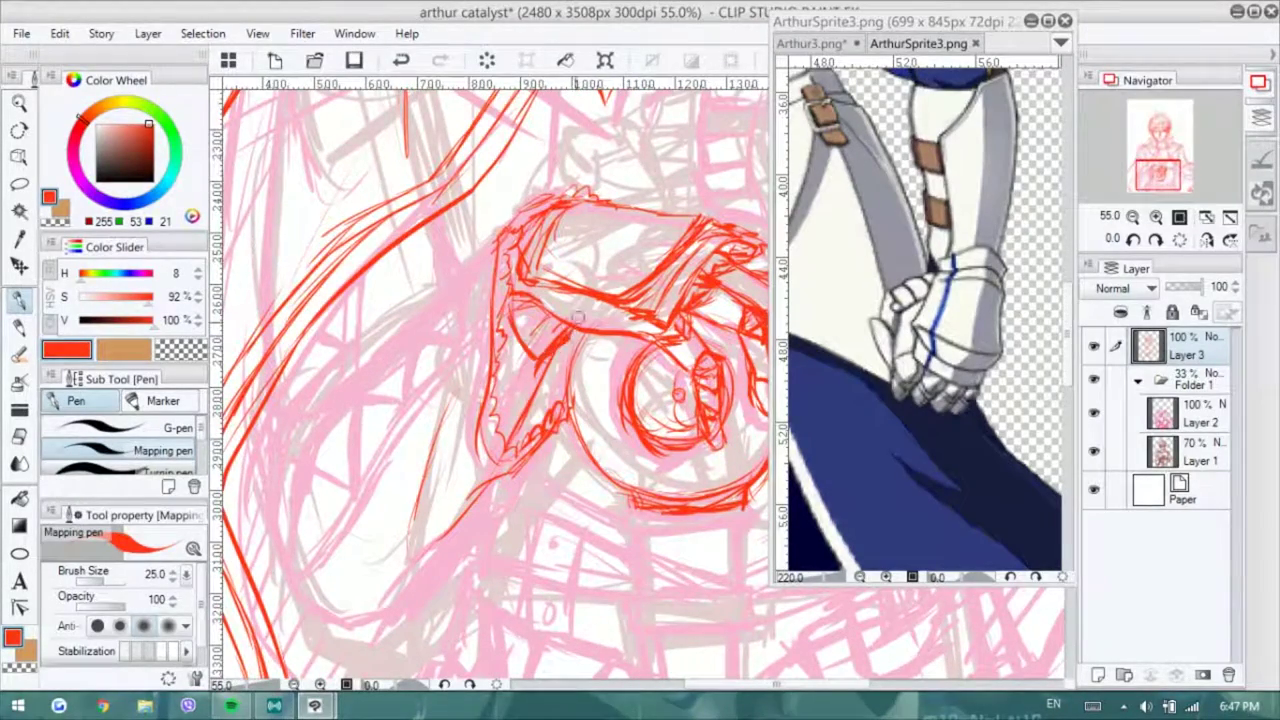
# - Detail the fur-trimmed cuff and outline the forearm and sleeve edges back to the elbow in red
pyautogui.moveTo(520, 330); pyautogui.dragTo(567, 295)
pyautogui.moveTo(538, 210); pyautogui.dragTo(384, 382)
pyautogui.moveTo(576, 176); pyautogui.dragTo(325, 465)
pyautogui.moveTo(500, 400); pyautogui.dragTo(510, 424)
pyautogui.moveTo(600, 360); pyautogui.dragTo(415, 595)
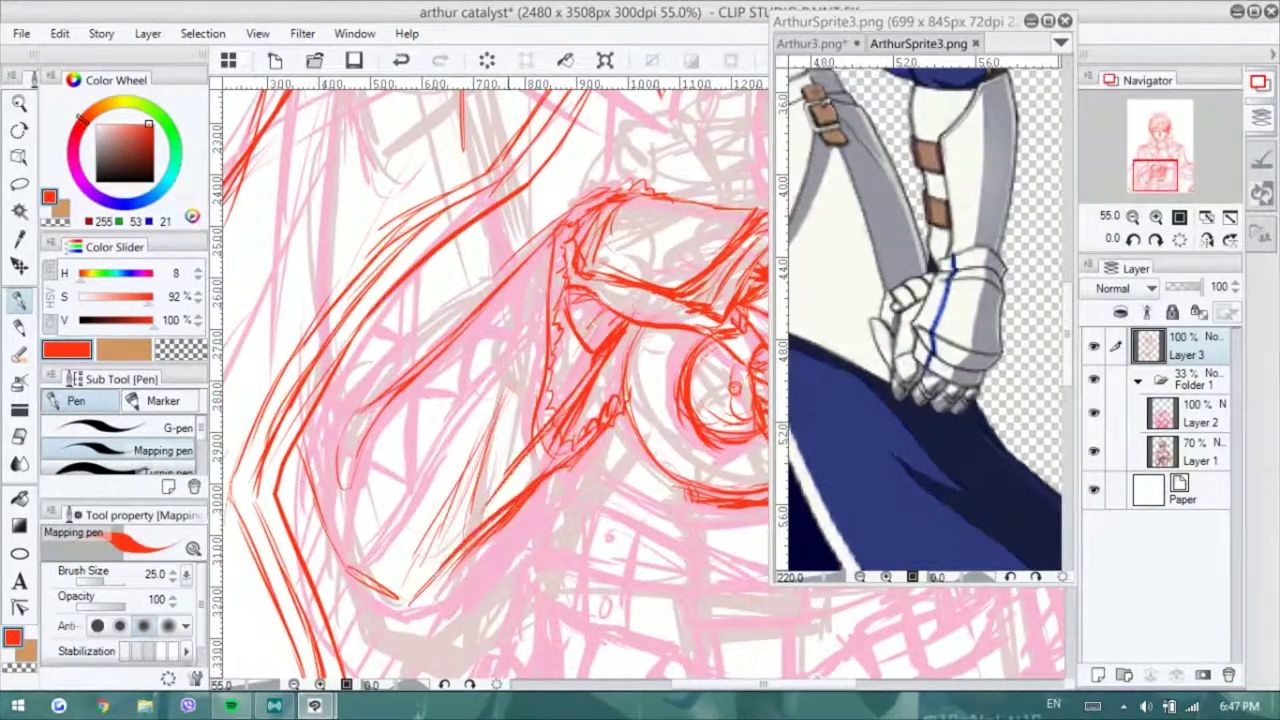
# - Strengthen the forearm's lower edge and draw the bracer lacing, using Arthur3.png as reference
pyautogui.moveTo(570, 408); pyautogui.dragTo(436, 572)
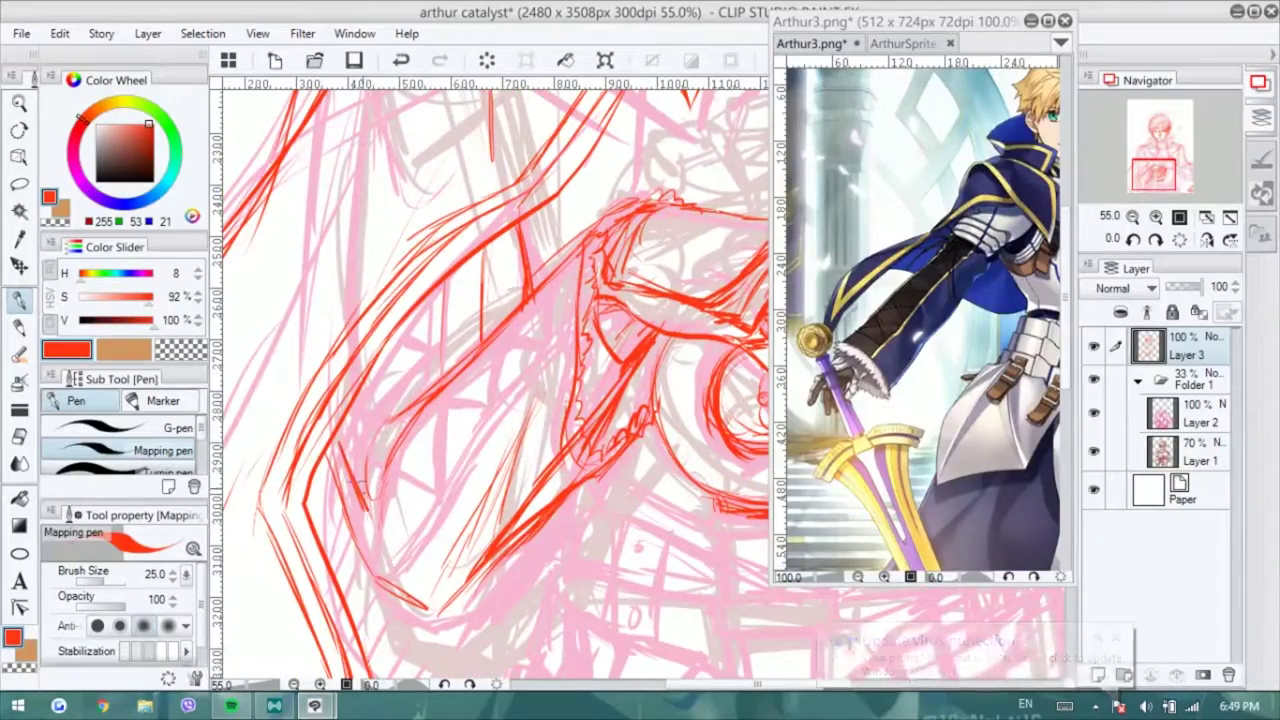
pyautogui.moveTo(566, 360); pyautogui.dragTo(402, 545)
pyautogui.moveTo(574, 338); pyautogui.dragTo(386, 526)
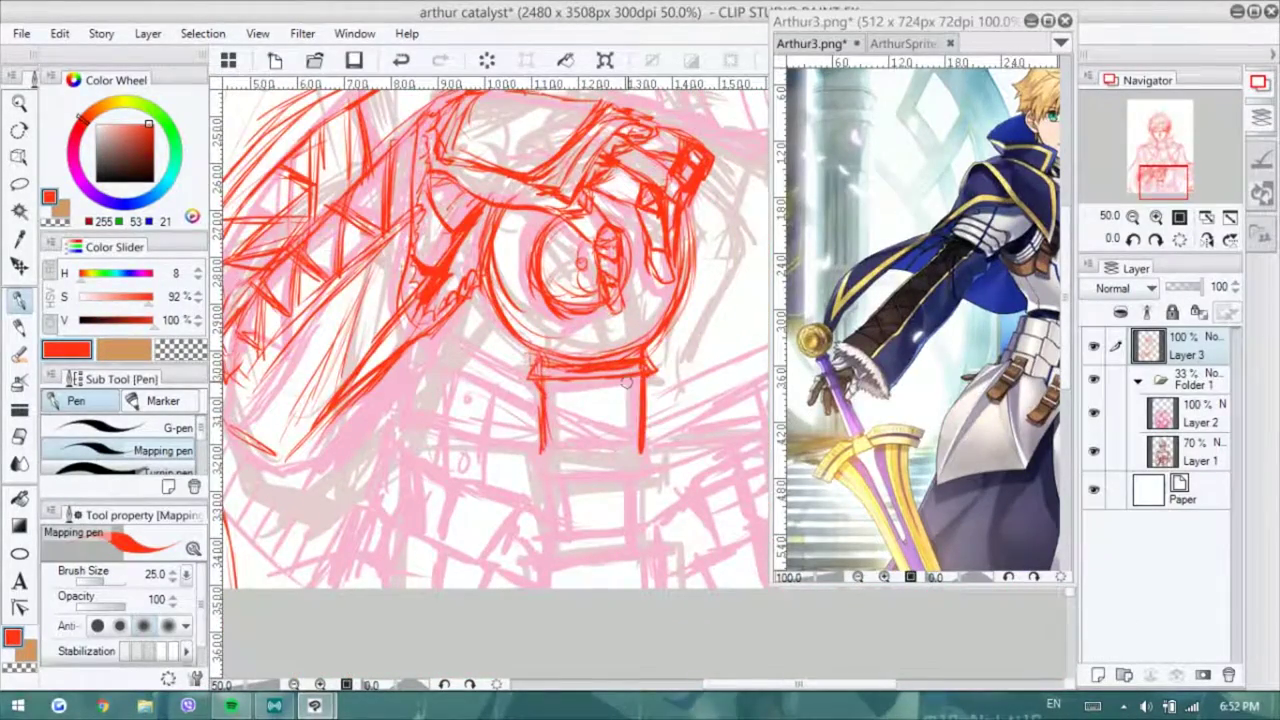
# - Draw the sword grip's sides and horizontal bands below the pommel down to the page edge
pyautogui.moveTo(578, 458); pyautogui.dragTo(654, 462)
pyautogui.moveTo(638, 466); pyautogui.dragTo(640, 548)
pyautogui.moveTo(552, 482)
pyautogui.mouseDown()
pyautogui.moveTo(546, 562)
pyautogui.moveTo(632, 520)
pyautogui.mouseUp()
pyautogui.moveTo(550, 534); pyautogui.dragTo(550, 588)
pyautogui.moveTo(640, 536); pyautogui.dragTo(640, 588)
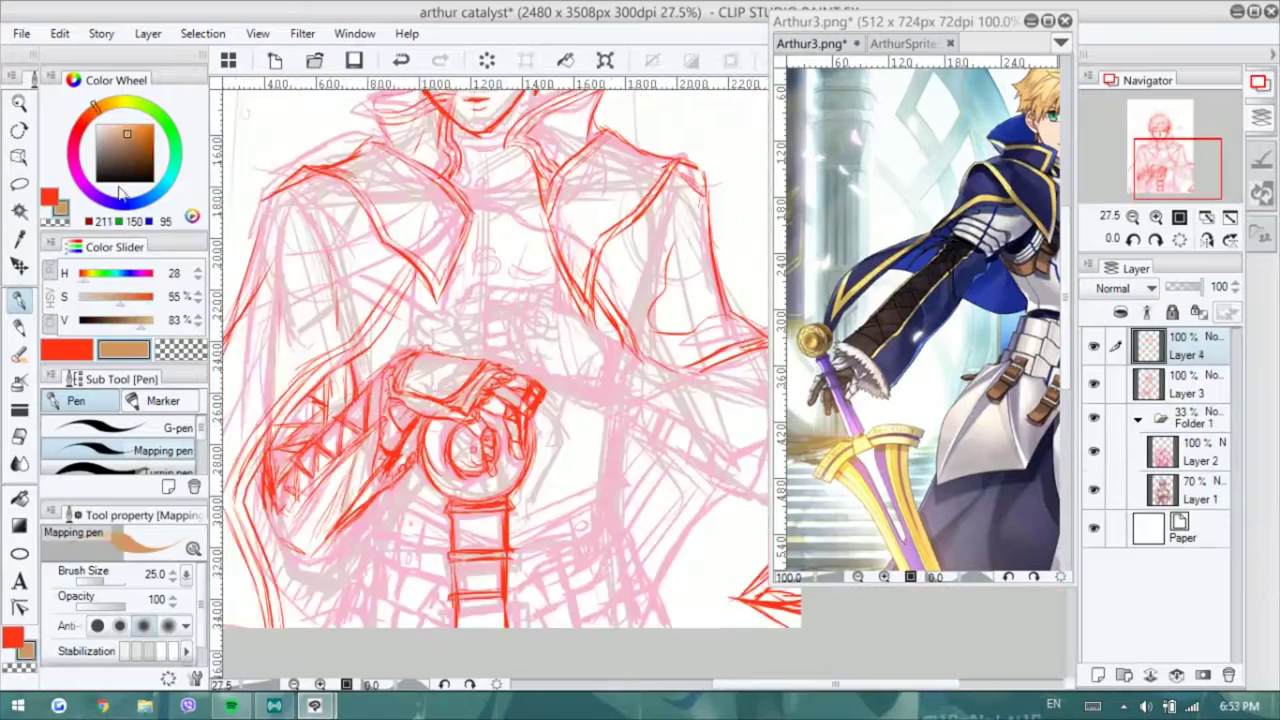
# - Sketch green construction lines for a straight lowered arm beside the torso on Layer 4
pyautogui.moveTo(642, 174); pyautogui.dragTo(644, 318)
pyautogui.moveTo(644, 205); pyautogui.dragTo(664, 286)
pyautogui.moveTo(640, 455)
pyautogui.mouseDown()
pyautogui.moveTo(620, 655)
pyautogui.moveTo(660, 555)
pyautogui.mouseUp()
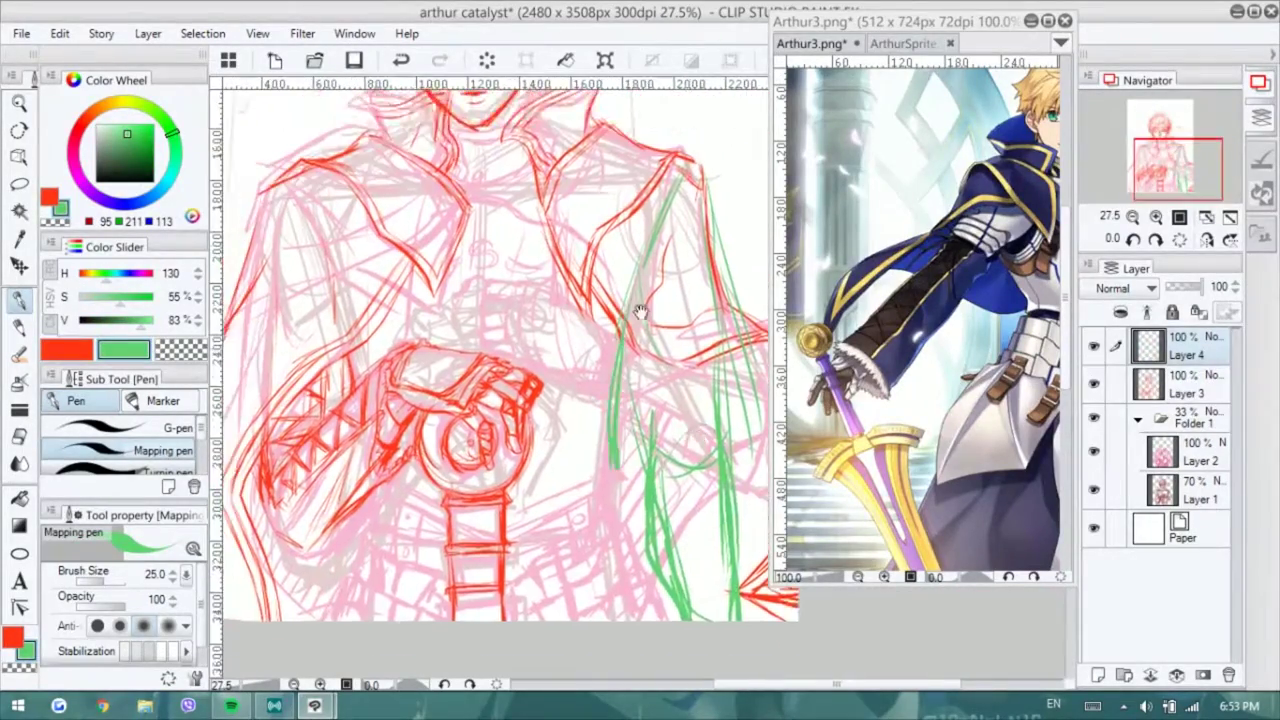
pyautogui.moveTo(603, 170); pyautogui.dragTo(618, 600)
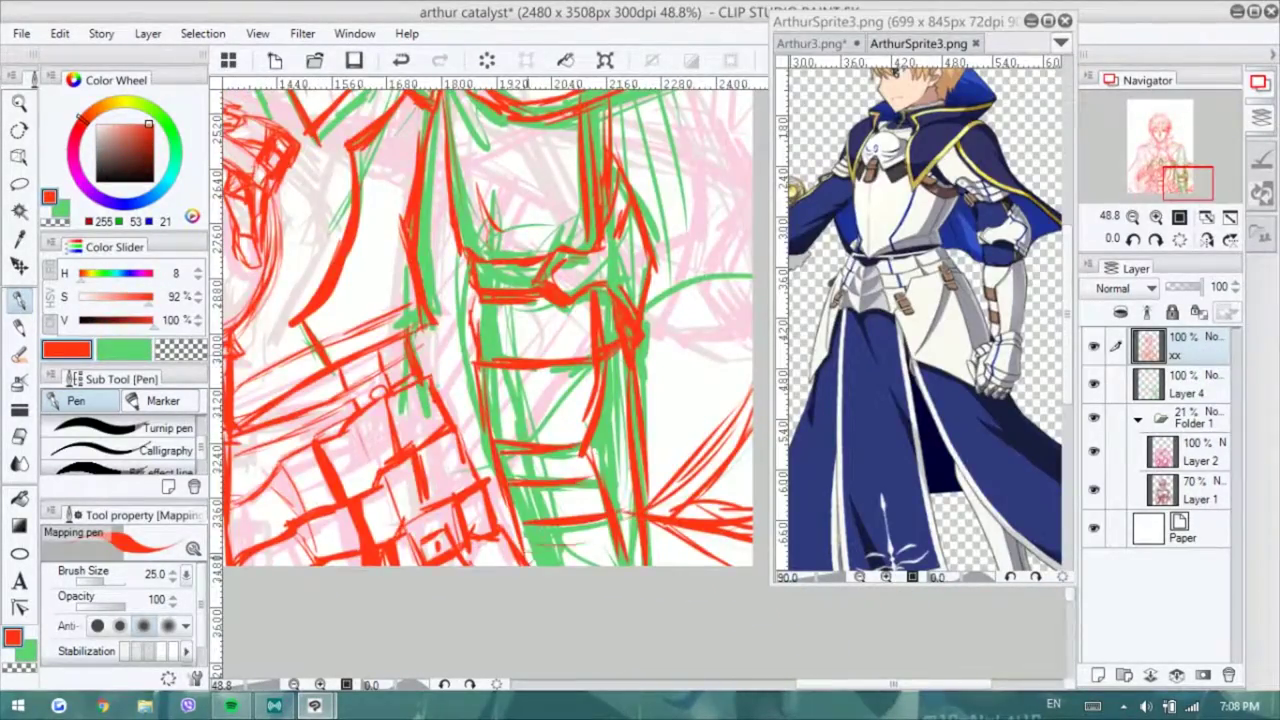
# - Ink the curved forelock strands sweeping from the parting across the forehead in dark red on the Lines Hair layer
pyautogui.hotkey('ctrl', '-')
pyautogui.scroll(10, 490, 330)
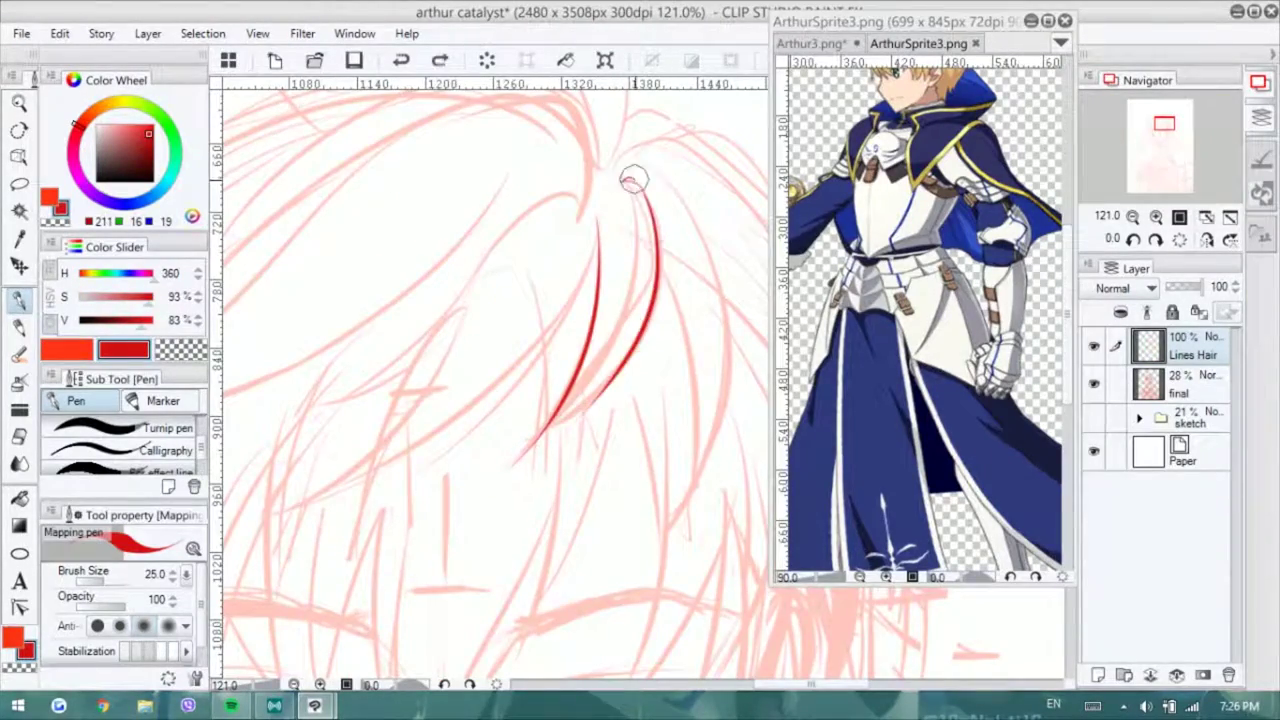
pyautogui.press('h')
pyautogui.scroll(4, 612, 201)
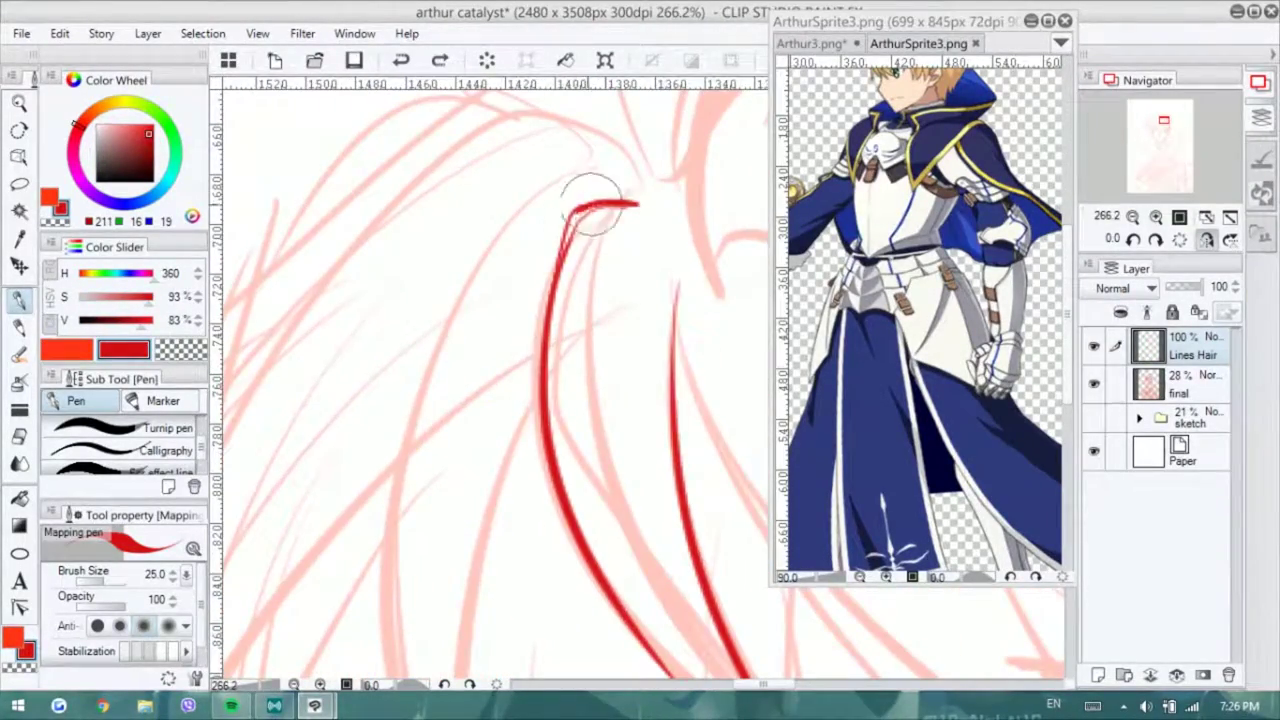
pyautogui.scroll(-3, 560, 263)
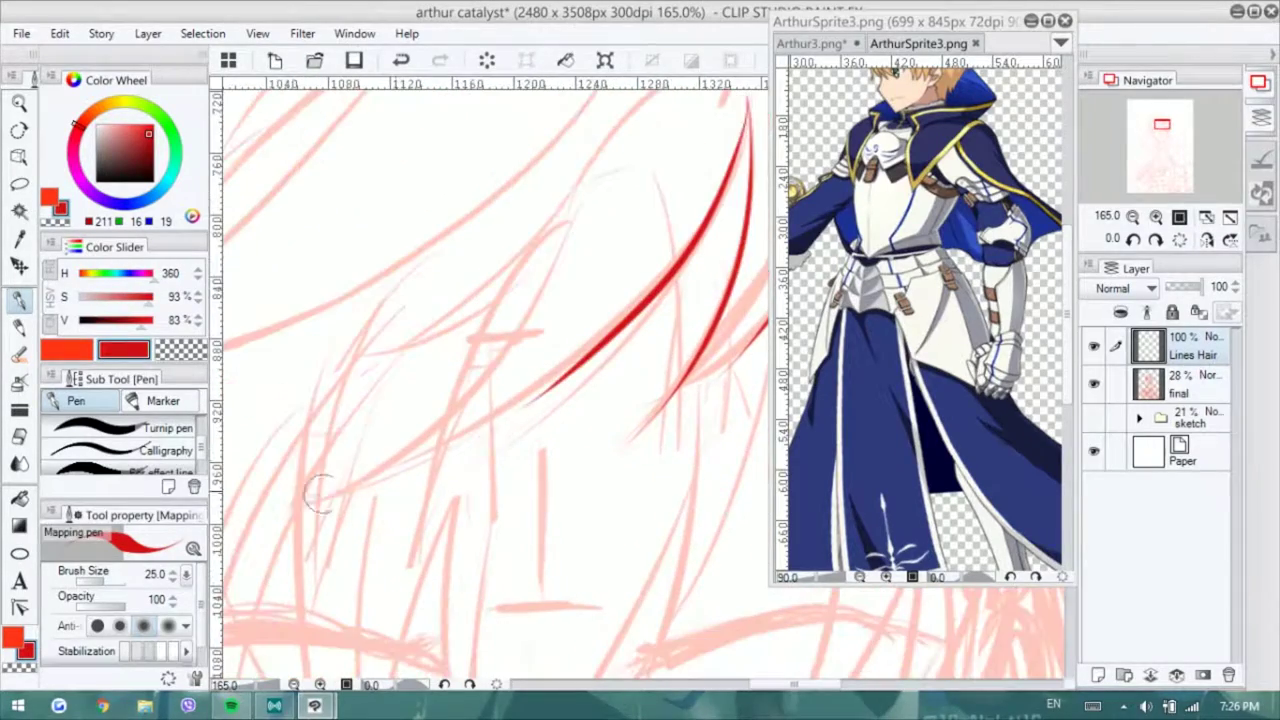
pyautogui.moveTo(485, 375); pyautogui.dragTo(585, 200)
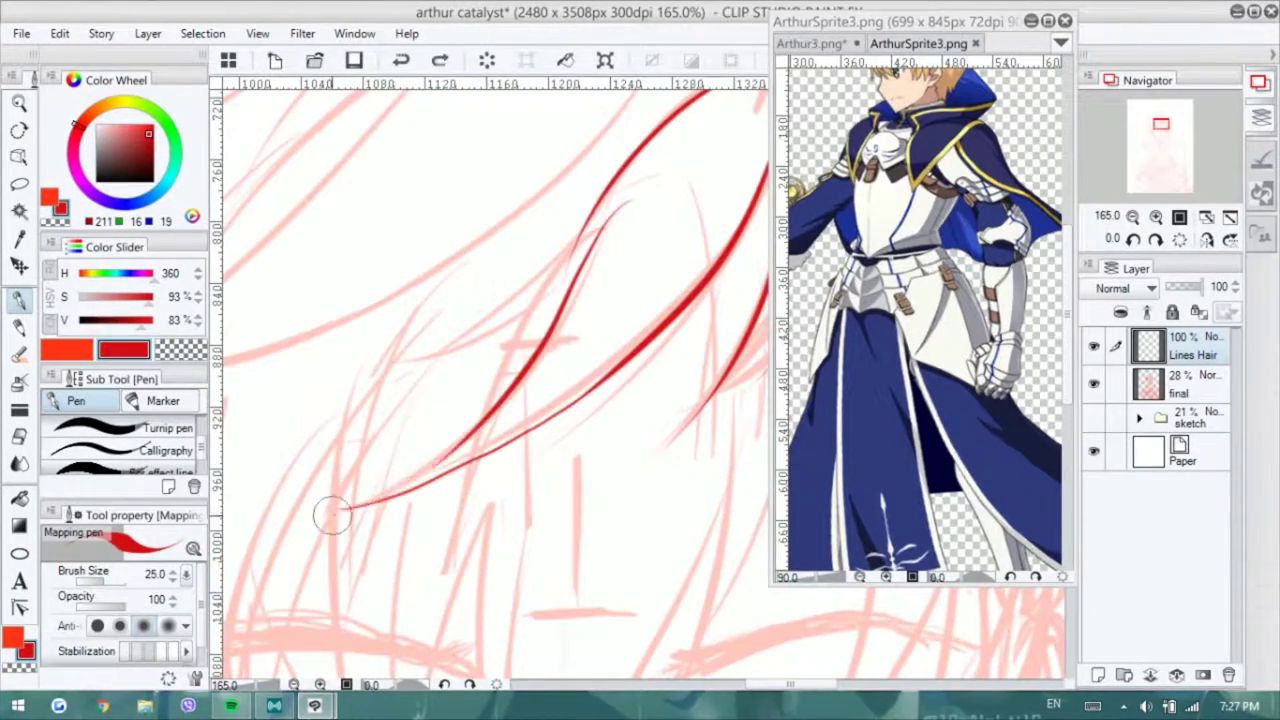
pyautogui.scroll(-1, 433, 488)
pyautogui.moveTo(449, 443)
pyautogui.mouseDown()
pyautogui.moveTo(440, 380)
pyautogui.moveTo(466, 314)
pyautogui.moveTo(509, 391)
pyautogui.moveTo(563, 352)
pyautogui.moveTo(519, 257)
pyautogui.mouseUp()
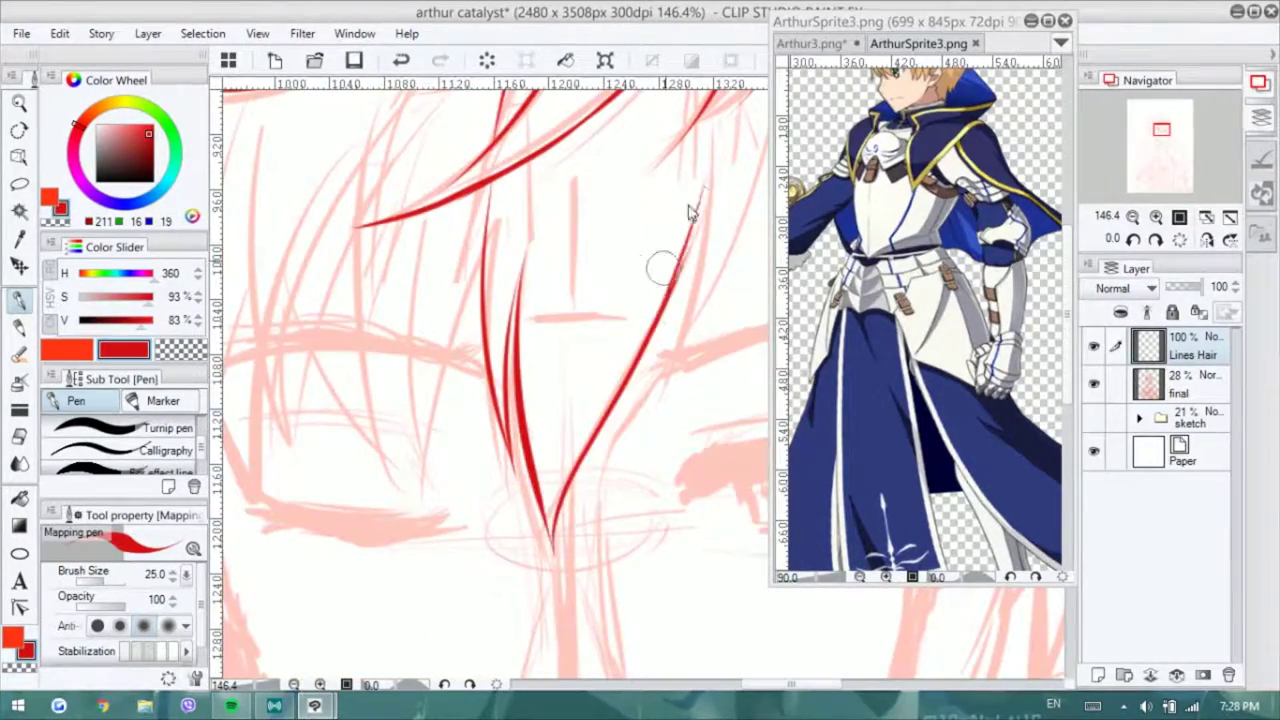
# - Ink the central strand that meets above the nose bridge and the pointed fringe strands over the closed eye
pyautogui.moveTo(690, 213); pyautogui.dragTo(595, 318)
pyautogui.moveTo(650, 155)
pyautogui.mouseDown()
pyautogui.moveTo(608, 300)
pyautogui.moveTo(457, 471)
pyautogui.mouseUp()
pyautogui.moveTo(479, 326); pyautogui.dragTo(534, 266)
pyautogui.moveTo(394, 250); pyautogui.dragTo(420, 540)
pyautogui.moveTo(405, 300)
pyautogui.mouseDown()
pyautogui.moveTo(505, 545)
pyautogui.moveTo(482, 295)
pyautogui.mouseUp()
pyautogui.moveTo(490, 340); pyautogui.dragTo(530, 215)
pyautogui.moveTo(335, 270)
pyautogui.mouseDown()
pyautogui.moveTo(375, 210)
pyautogui.moveTo(420, 600)
pyautogui.mouseUp()
# - Ink the pointed fringe strands that fall over the open eye's brow, redoing the ones that miss the sketch
pyautogui.scroll(-1, 514, 543)
pyautogui.moveTo(560, 200)
pyautogui.mouseDown()
pyautogui.moveTo(514, 543)
pyautogui.moveTo(516, 400)
pyautogui.moveTo(451, 523)
pyautogui.mouseUp()
pyautogui.hotkey('ctrl', 'z')
pyautogui.hotkey('ctrl', 'z')
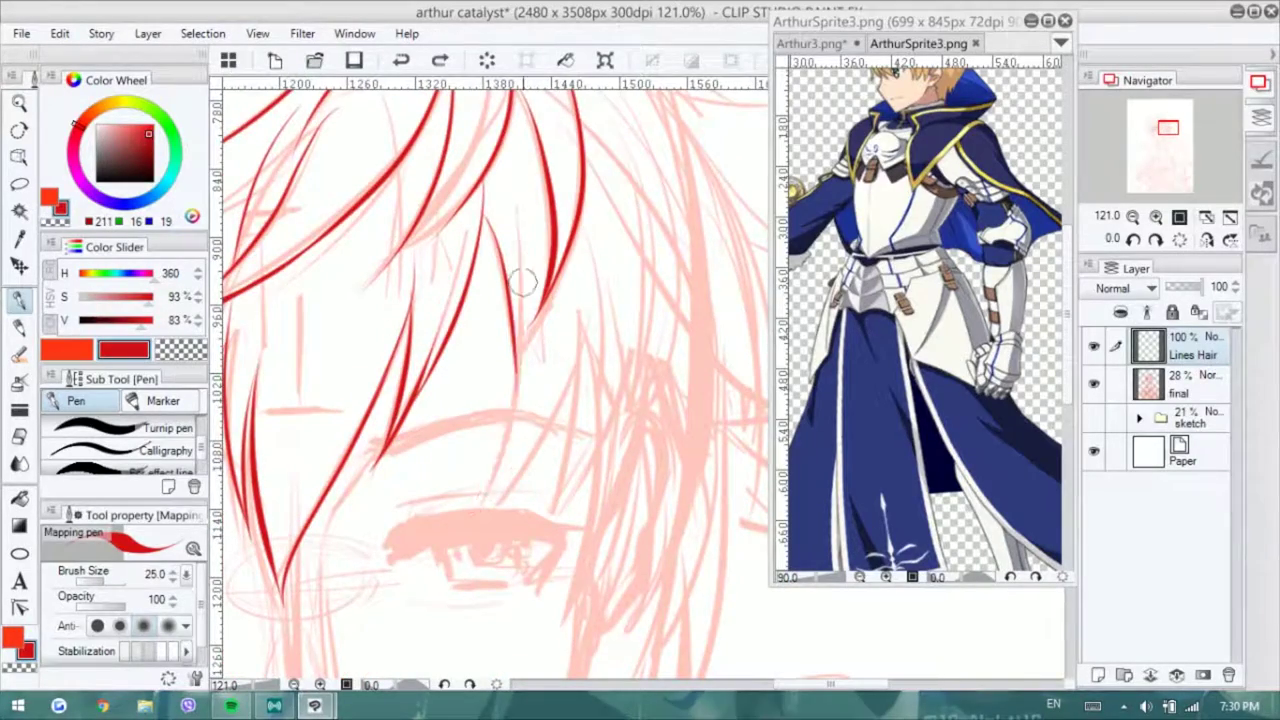
pyautogui.moveTo(525, 258); pyautogui.dragTo(452, 522)
pyautogui.moveTo(600, 465)
pyautogui.mouseDown()
pyautogui.moveTo(655, 220)
pyautogui.moveTo(537, 437)
pyautogui.mouseUp()
# - Ink the curved tuft at the crown and the long swept strand running from the parting
pyautogui.press('h')
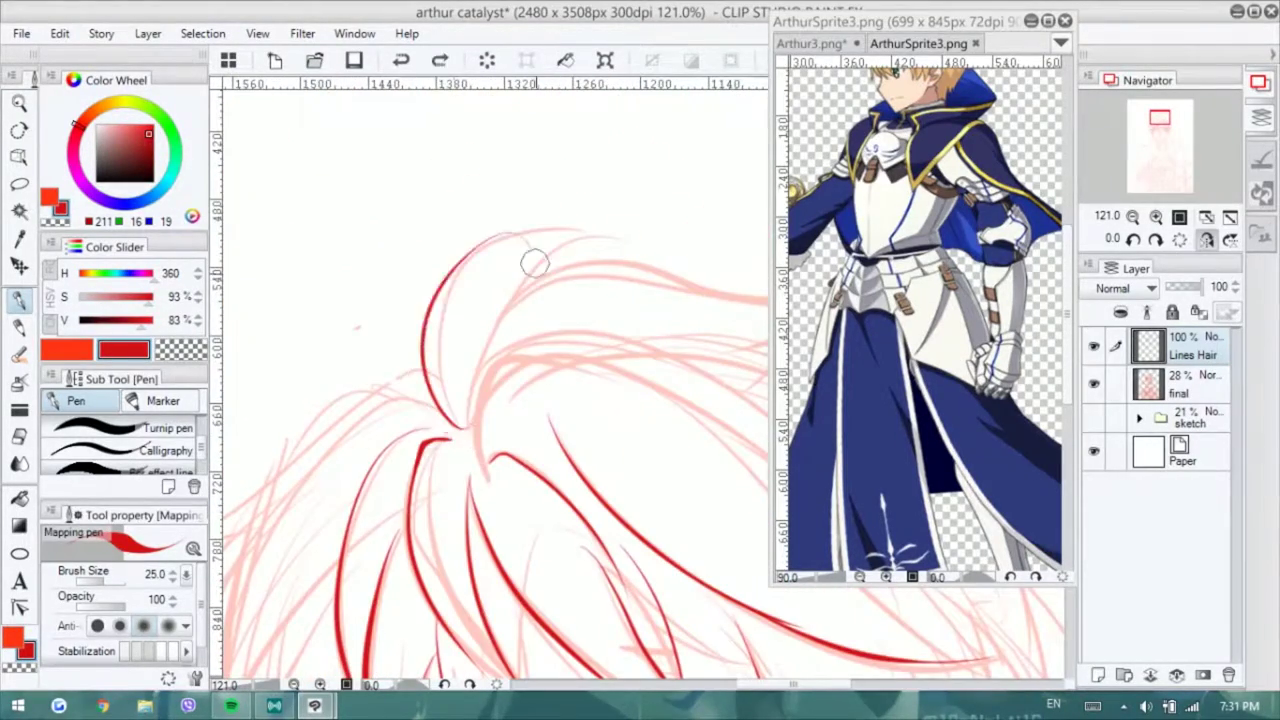
pyautogui.press('h')
pyautogui.moveTo(503, 346); pyautogui.dragTo(620, 230)
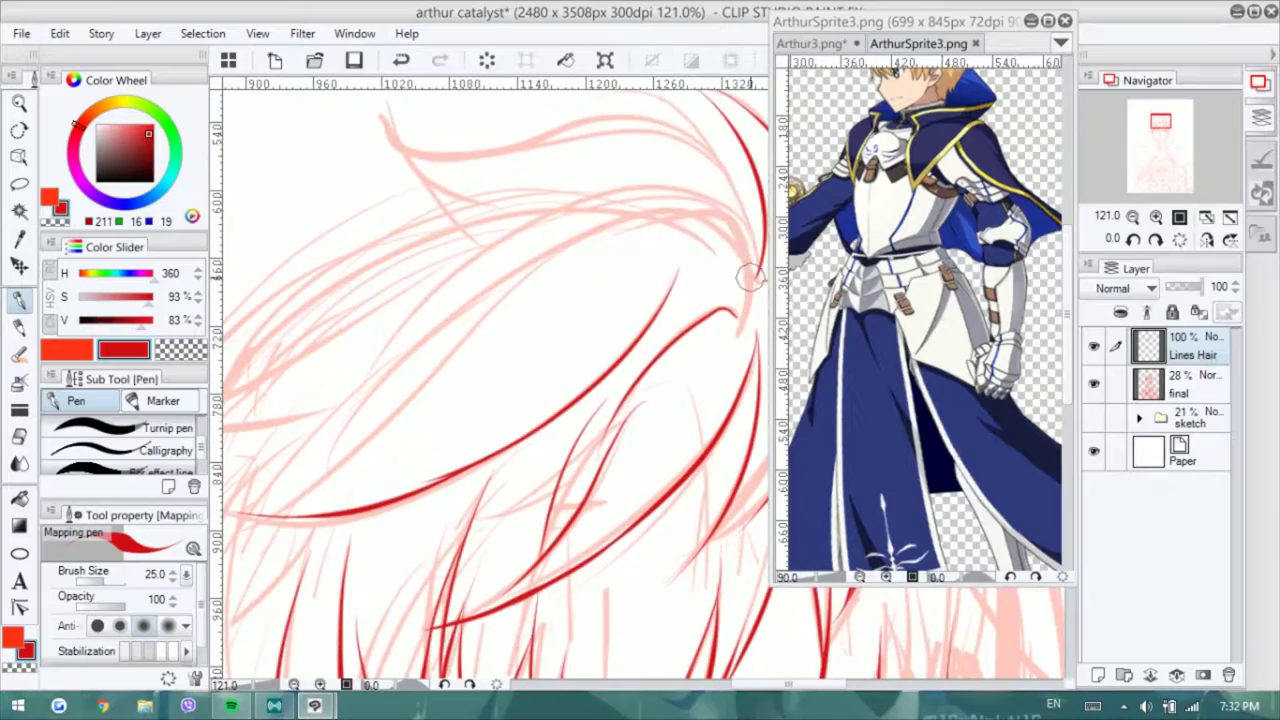
pyautogui.moveTo(520, 300)
pyautogui.mouseDown()
pyautogui.moveTo(340, 460)
pyautogui.moveTo(420, 420)
pyautogui.mouseUp()
pyautogui.moveTo(520, 320); pyautogui.dragTo(322, 476)
# - Add thin tapering strands to the fringe on the closed-eye side of the head
pyautogui.hotkey('ctrl', '+')
pyautogui.moveTo(454, 256); pyautogui.dragTo(378, 512)
pyautogui.moveTo(454, 314); pyautogui.dragTo(410, 516)
pyautogui.hotkey('ctrl', 'z')
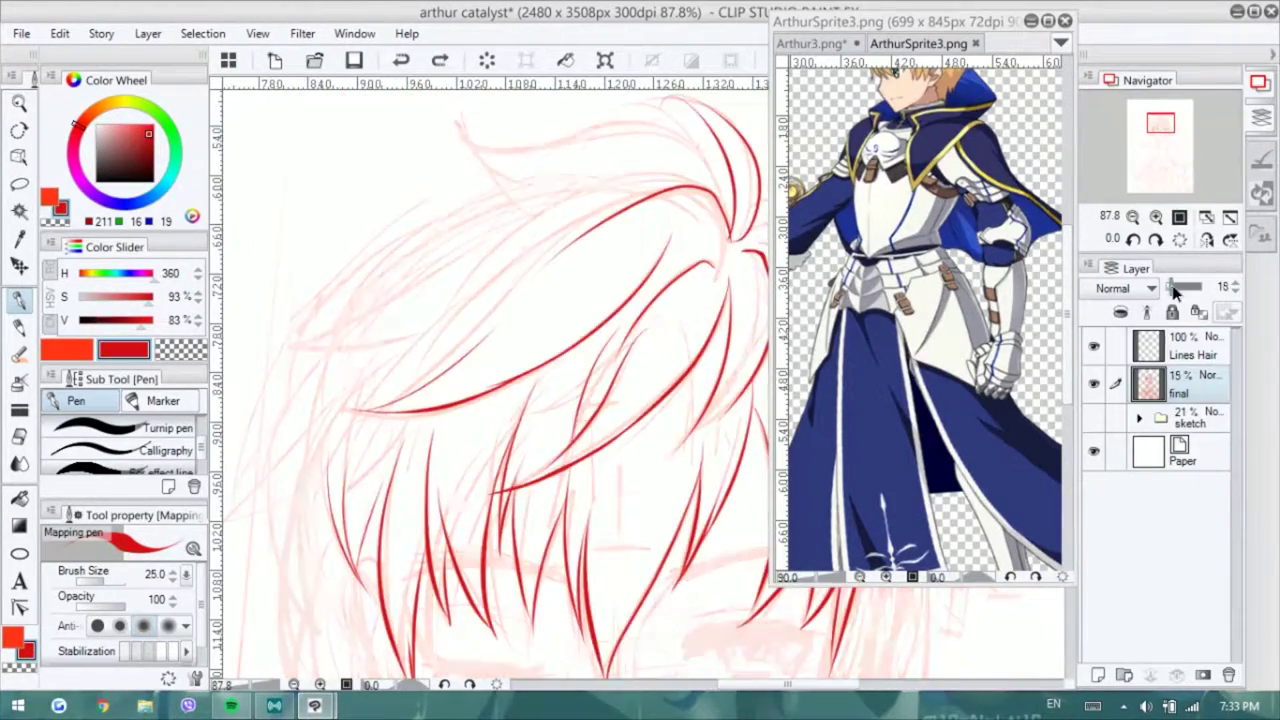
# - Set the final sketch layer's opacity to 18% and ink the outer hair strands beside the closed eye on Lines Hair
pyautogui.moveTo(1175, 290); pyautogui.dragTo(1180, 290)
pyautogui.click(1192, 345)
pyautogui.moveTo(486, 275)
pyautogui.mouseDown()
pyautogui.moveTo(514, 220)
pyautogui.moveTo(280, 268)
pyautogui.mouseUp()
pyautogui.moveTo(520, 160); pyautogui.dragTo(276, 266)
pyautogui.moveTo(365, 285); pyautogui.dragTo(282, 490)
pyautogui.hotkey('ctrl', 'z')
pyautogui.moveTo(316, 416)
pyautogui.mouseDown()
pyautogui.moveTo(329, 329)
pyautogui.moveTo(306, 480)
pyautogui.mouseUp()
pyautogui.moveTo(330, 390); pyautogui.dragTo(380, 528)
pyautogui.hotkey('ctrl', 'z')
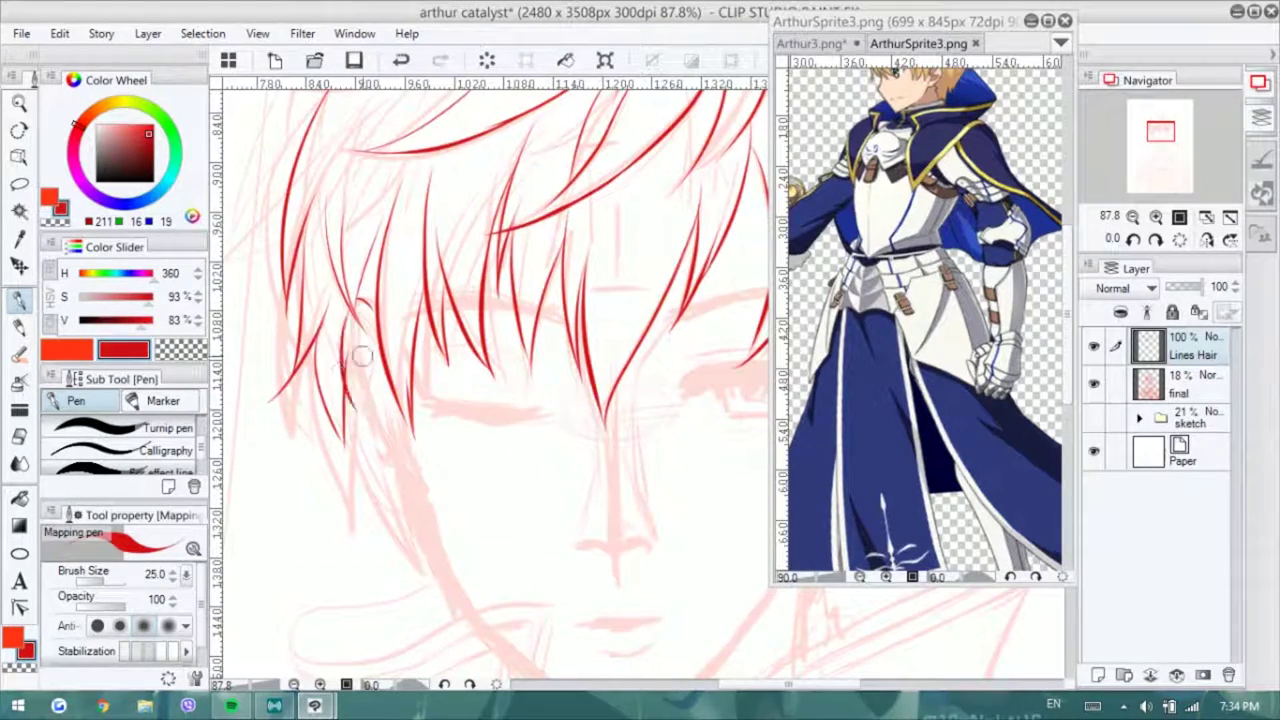
# - Ink the ear, cheek line and hair strands behind the ear on the closed-eye side, erasing the overlap at the ear
pyautogui.scroll(1, 366, 317)
pyautogui.moveTo(400, 448); pyautogui.dragTo(482, 636)
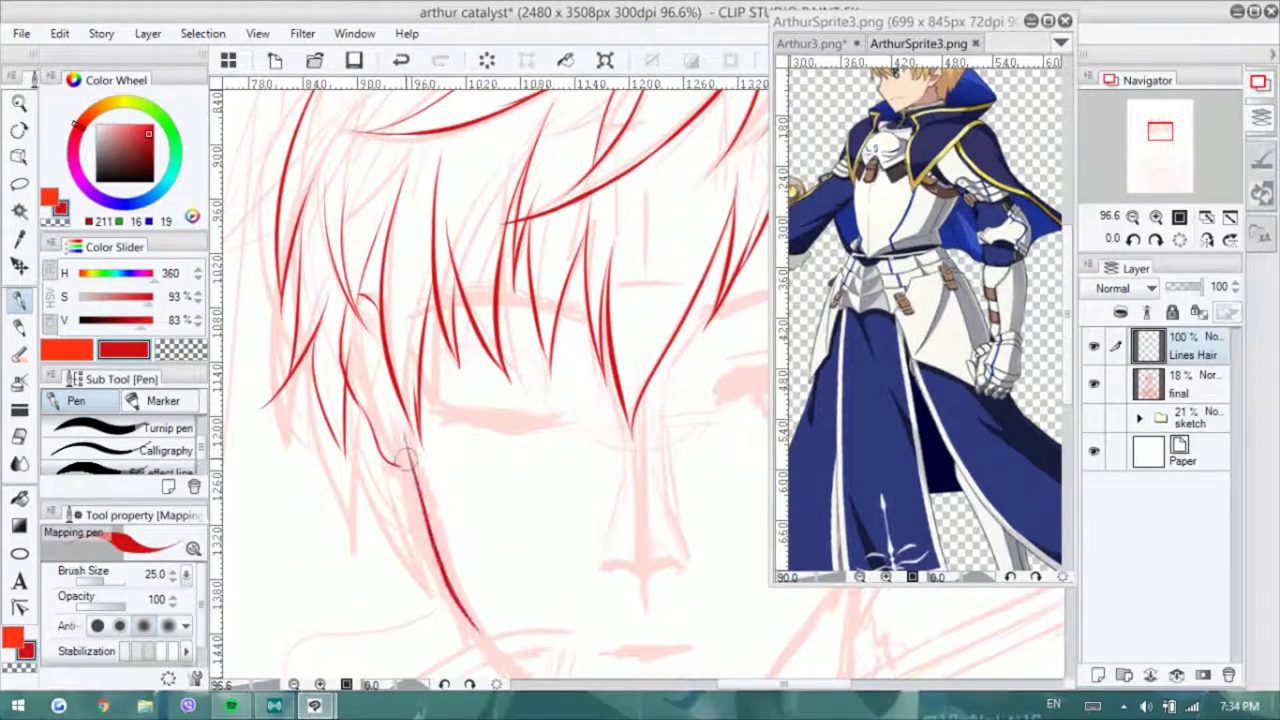
pyautogui.press('e')
pyautogui.moveTo(354, 340); pyautogui.dragTo(345, 305)
pyautogui.press('p')
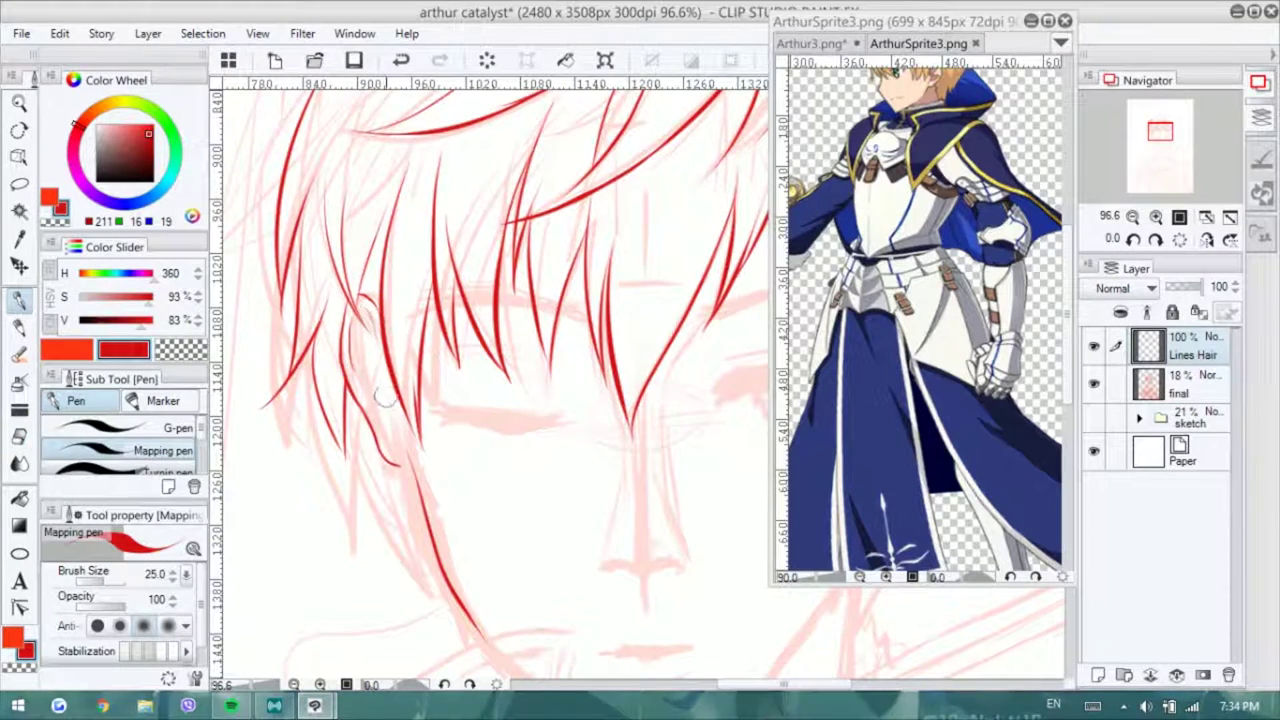
pyautogui.moveTo(347, 396); pyautogui.dragTo(405, 525)
pyautogui.moveTo(365, 435); pyautogui.dragTo(420, 578)
# - Ink the flicked crown tuft and the upper hair contour sweeping down to the side of the head
pyautogui.moveTo(470, 180); pyautogui.dragTo(412, 600)
pyautogui.moveTo(600, 170); pyautogui.dragTo(715, 250)
pyautogui.moveTo(384, 160); pyautogui.dragTo(600, 180)
pyautogui.moveTo(385, 150); pyautogui.dragTo(575, 280)
pyautogui.moveTo(340, 310); pyautogui.dragTo(380, 250)
pyautogui.hotkey('ctrl', 'z')
pyautogui.hotkey('ctrl', 'z')
# - Ink crossing side strands on a new layer, erase their overlaps, and return to the Lines Hair layer
pyautogui.hotkey('ctrl', 'shift', 'n')
pyautogui.moveTo(479, 242); pyautogui.dragTo(362, 480)
pyautogui.moveTo(440, 345); pyautogui.dragTo(385, 428)
pyautogui.moveTo(380, 306); pyautogui.dragTo(252, 490)
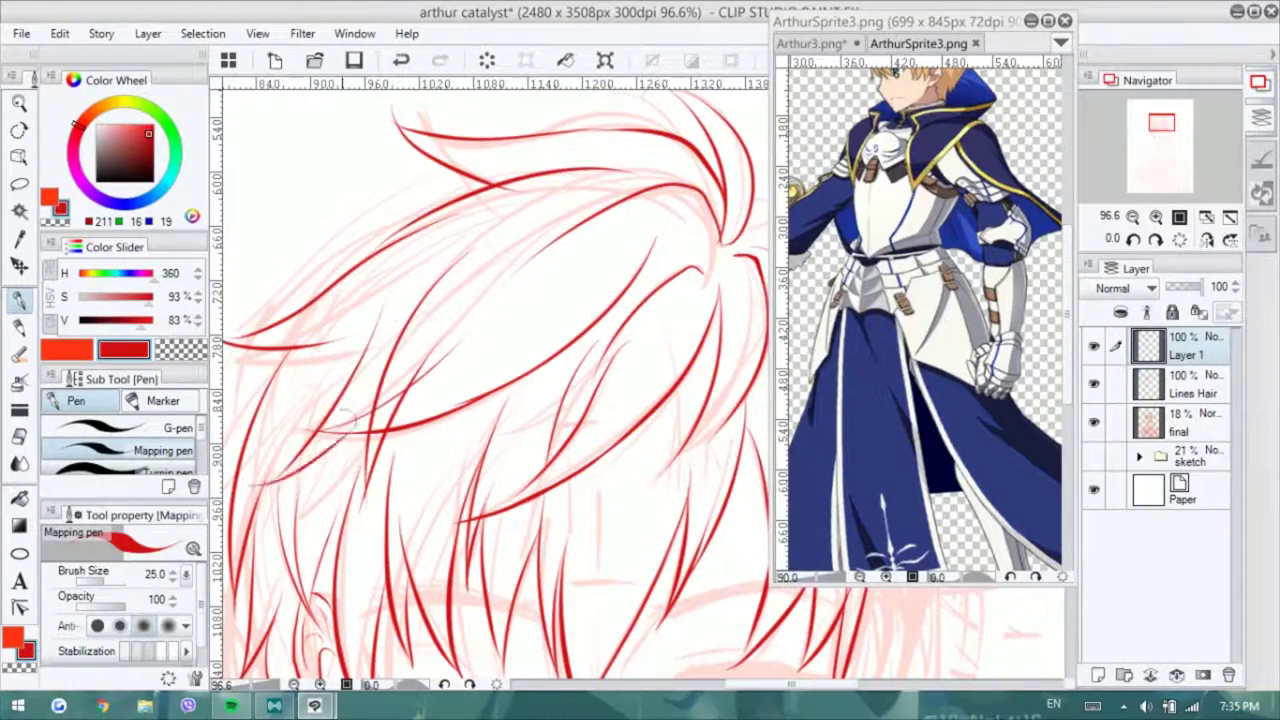
pyautogui.moveTo(372, 400); pyautogui.dragTo(252, 490)
pyautogui.press('e')
pyautogui.moveTo(497, 385)
pyautogui.mouseDown()
pyautogui.moveTo(420, 330)
pyautogui.moveTo(372, 540)
pyautogui.moveTo(380, 325)
pyautogui.mouseUp()
pyautogui.click(1185, 385)
pyautogui.press('p')
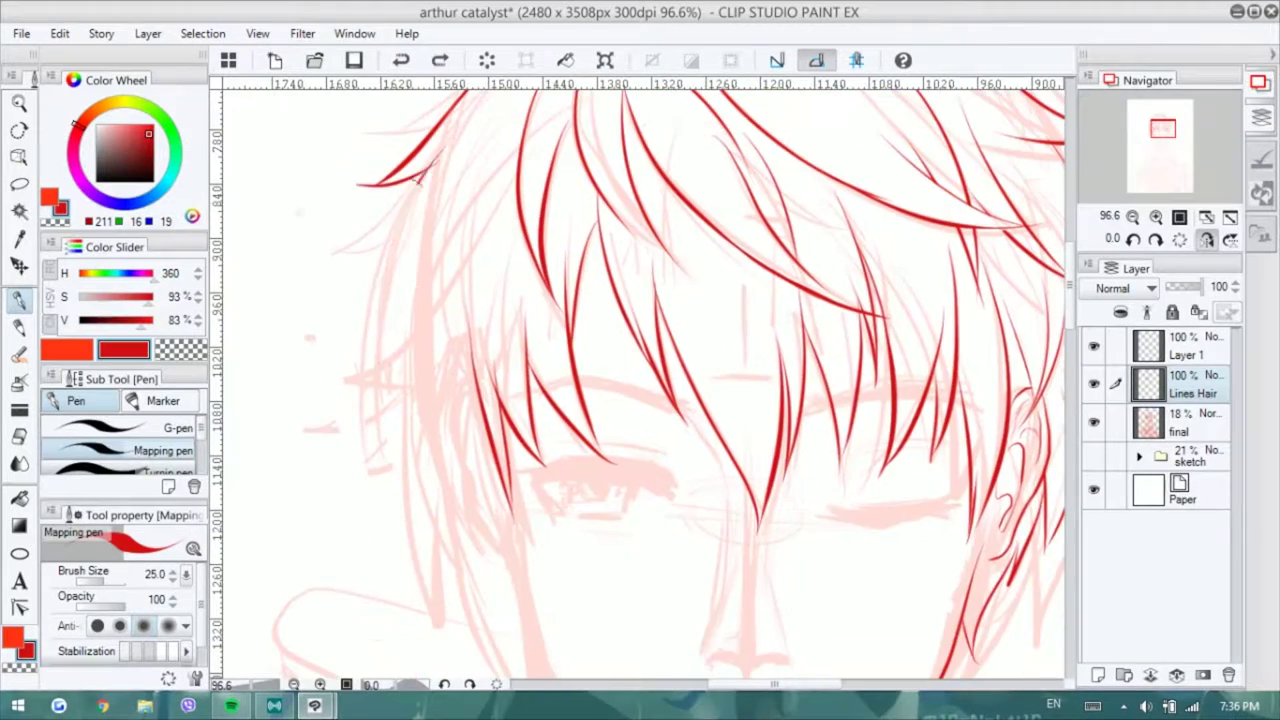
# - Ink the outer hair strands beside the open eye in the mirrored view, following the sketch
pyautogui.moveTo(430, 150); pyautogui.dragTo(340, 485)
pyautogui.moveTo(470, 520); pyautogui.dragTo(431, 443)
pyautogui.hotkey('ctrl', 'z')
pyautogui.moveTo(440, 268)
pyautogui.mouseDown()
pyautogui.moveTo(453, 376)
pyautogui.moveTo(520, 495)
pyautogui.mouseUp()
pyautogui.scroll(3, 457, 194)
# - Ink overlapping strands beside the open eye on Layer 1, clean their crossings, and outline the ear there
pyautogui.hotkey('alt', ']')
pyautogui.moveTo(460, 190)
pyautogui.mouseDown()
pyautogui.moveTo(398, 400)
pyautogui.moveTo(405, 440)
pyautogui.mouseUp()
pyautogui.moveTo(448, 253); pyautogui.dragTo(508, 457)
pyautogui.press('e')
pyautogui.moveTo(509, 329); pyautogui.dragTo(479, 239)
pyautogui.press('p')
pyautogui.moveTo(370, 270); pyautogui.dragTo(350, 450)
pyautogui.moveTo(395, 285)
pyautogui.mouseDown()
pyautogui.moveTo(385, 378)
pyautogui.moveTo(350, 315)
pyautogui.mouseUp()
pyautogui.hotkey('alt', '[')
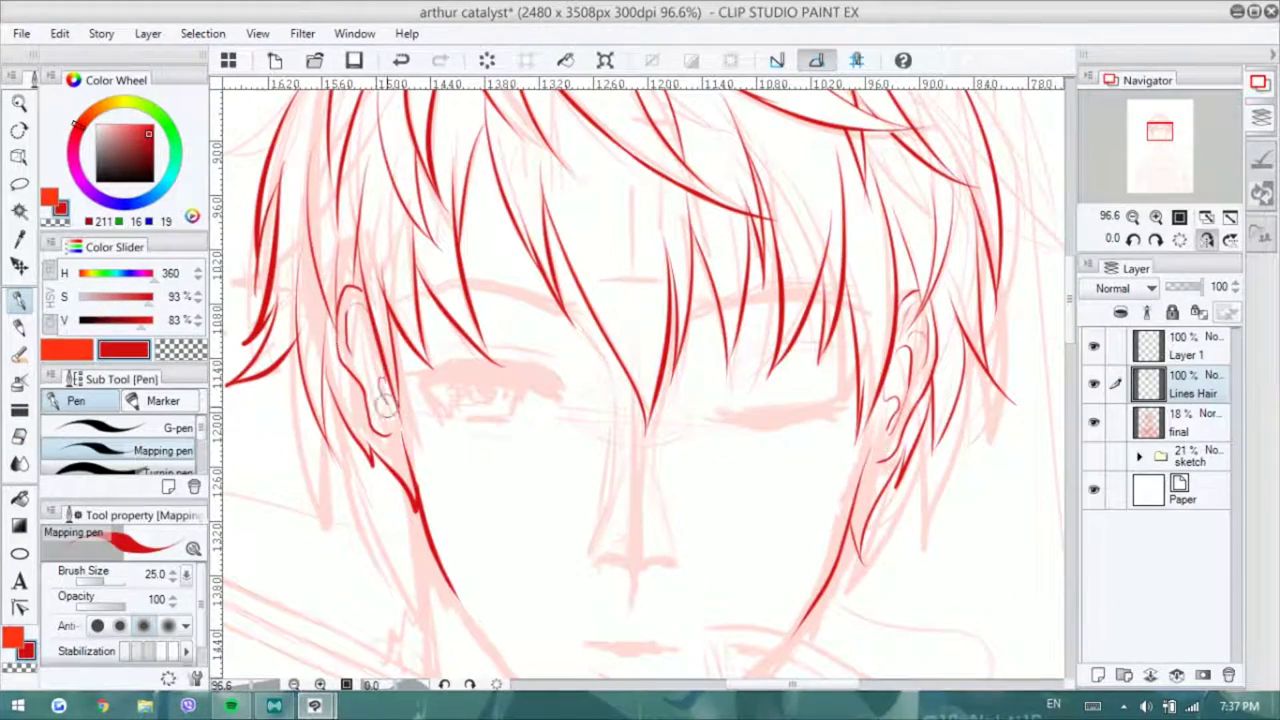
# - Merge the extra hair strand layer into Lines Hair and ink both jaw contours down to the chin
pyautogui.hotkey('ctrl', 'e')
pyautogui.press('h')
pyautogui.moveTo(400, 300)
pyautogui.mouseDown()
pyautogui.moveTo(520, 470)
pyautogui.moveTo(636, 470)
pyautogui.mouseUp()
pyautogui.moveTo(795, 283)
pyautogui.mouseDown()
pyautogui.moveTo(668, 447)
pyautogui.moveTo(628, 472)
pyautogui.mouseUp()
pyautogui.moveTo(705, 400); pyautogui.dragTo(620, 475)
pyautogui.press('e')
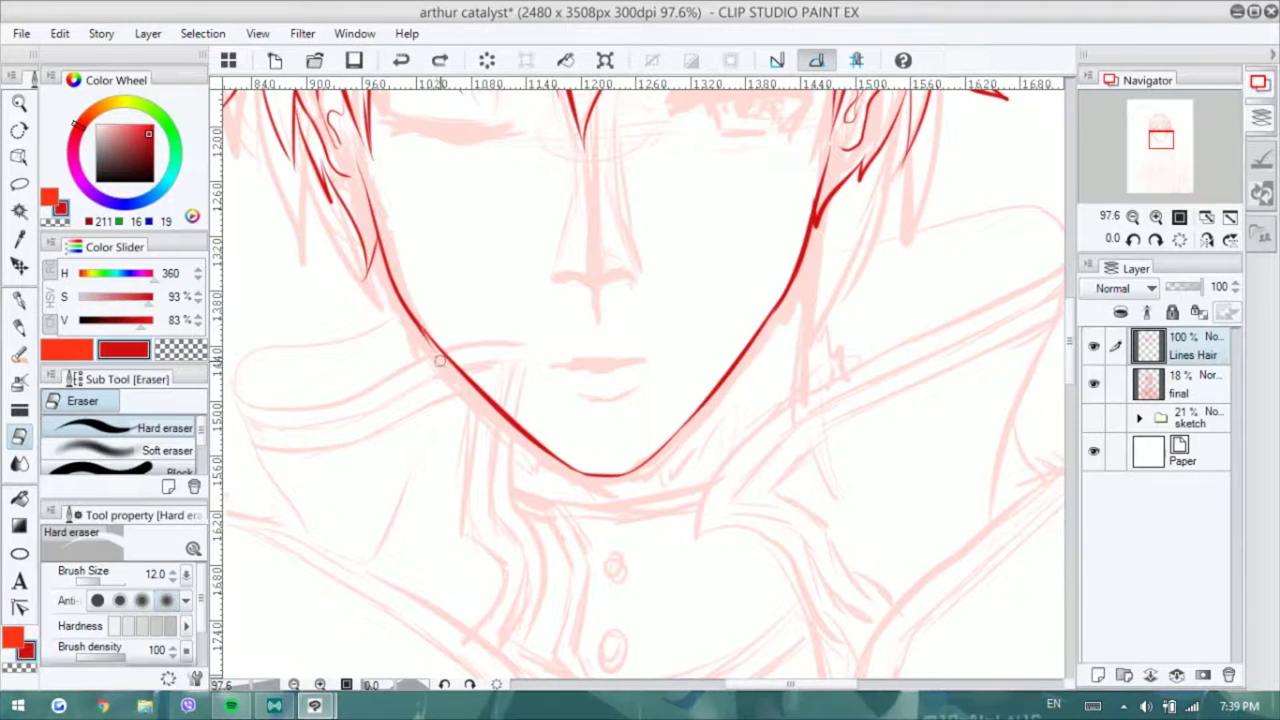
# - Redraw the cheek contour where it meets the earlobe on the open-eye side
pyautogui.press('p')
pyautogui.scroll(3, 833, 295)
pyautogui.moveTo(814, 362); pyautogui.dragTo(838, 258)
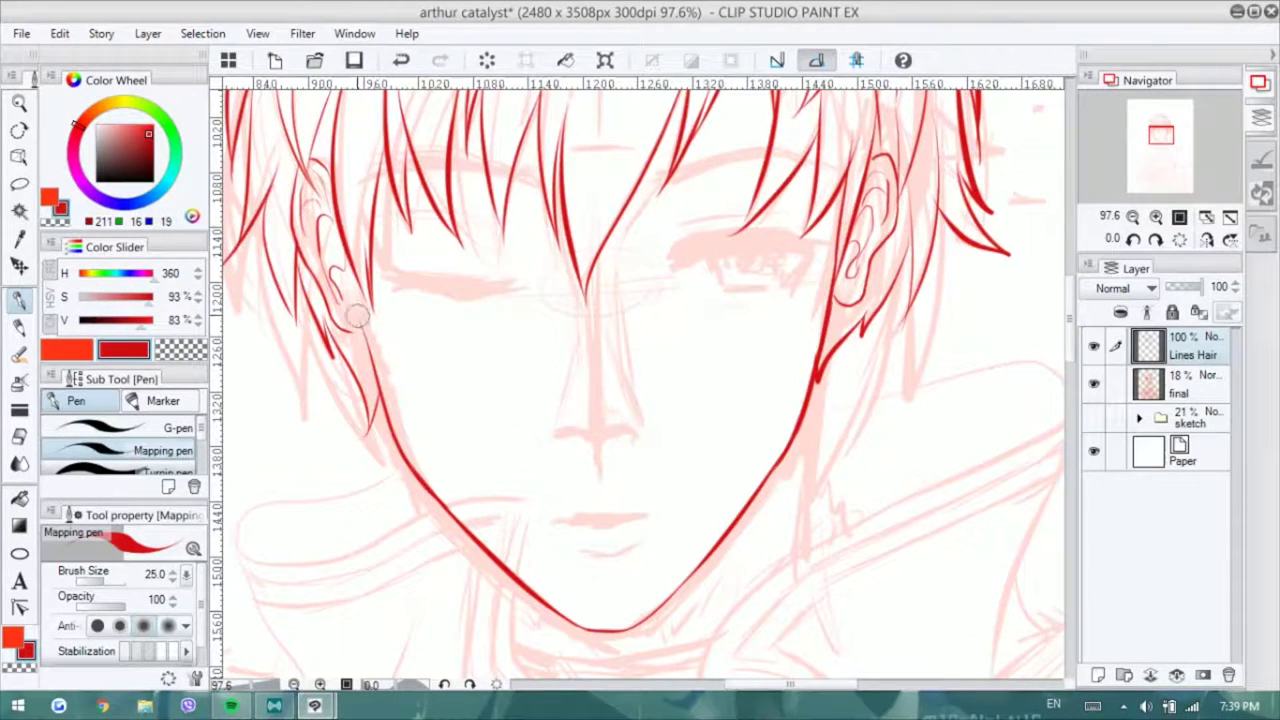
# - Ink both eyebrows on the Face layer and clean up the inner end of the closed eye's brow
pyautogui.hscroll(1, 355, 333)
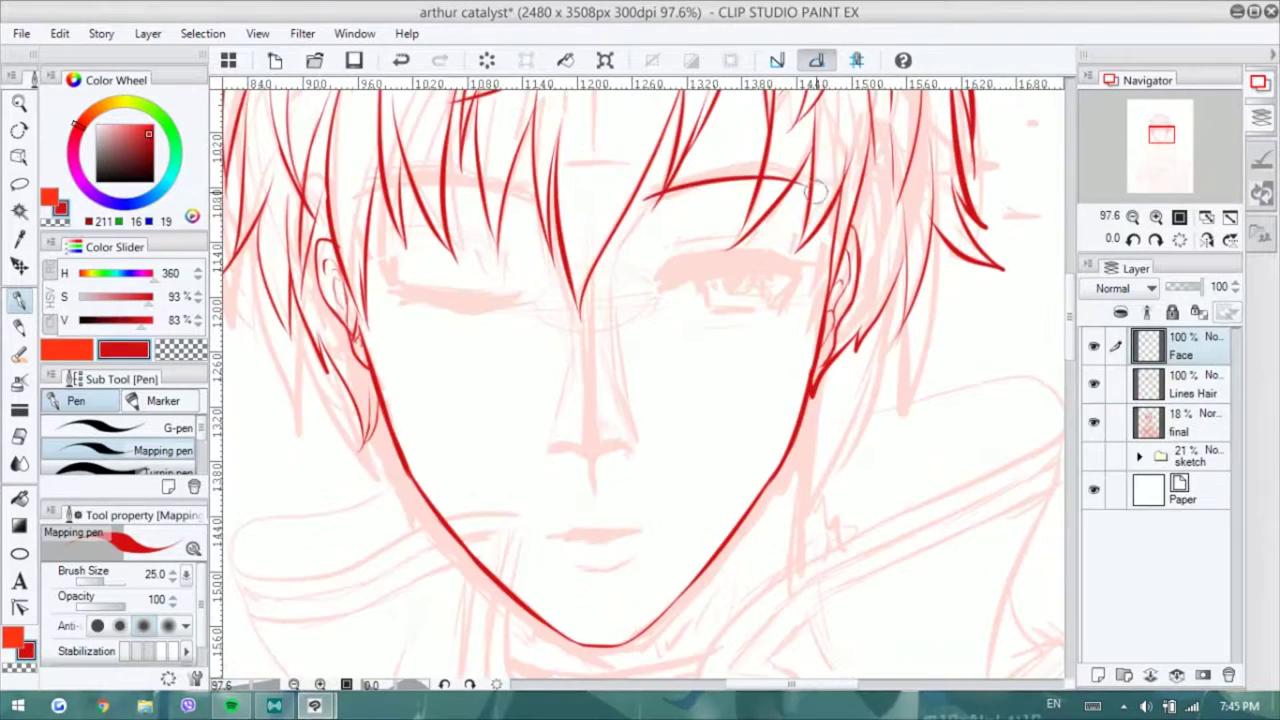
pyautogui.moveTo(830, 188); pyautogui.dragTo(655, 203)
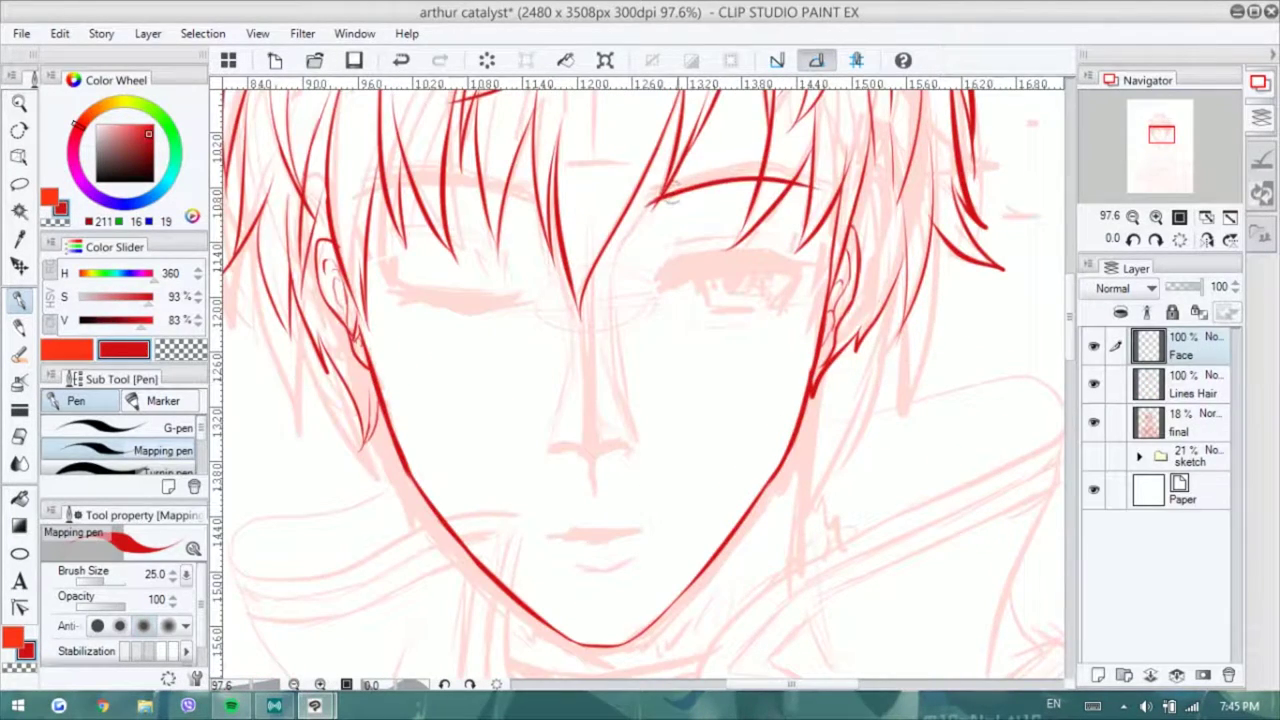
pyautogui.hscroll(-4, 716, 178)
pyautogui.moveTo(584, 208); pyautogui.dragTo(411, 193)
pyautogui.press('e')
pyautogui.moveTo(565, 205)
pyautogui.mouseDown()
pyautogui.moveTo(545, 231)
pyautogui.moveTo(551, 279)
pyautogui.mouseUp()
pyautogui.press('k')
pyautogui.hotkey('ctrl', 'd')
# - Ink the open eye's lash line, iris sides, lower lid and upper lid edge on a new layer
pyautogui.hotkey('ctrl', 'shift', 'n')
pyautogui.press('p')
pyautogui.scroll(3, 550, 280)
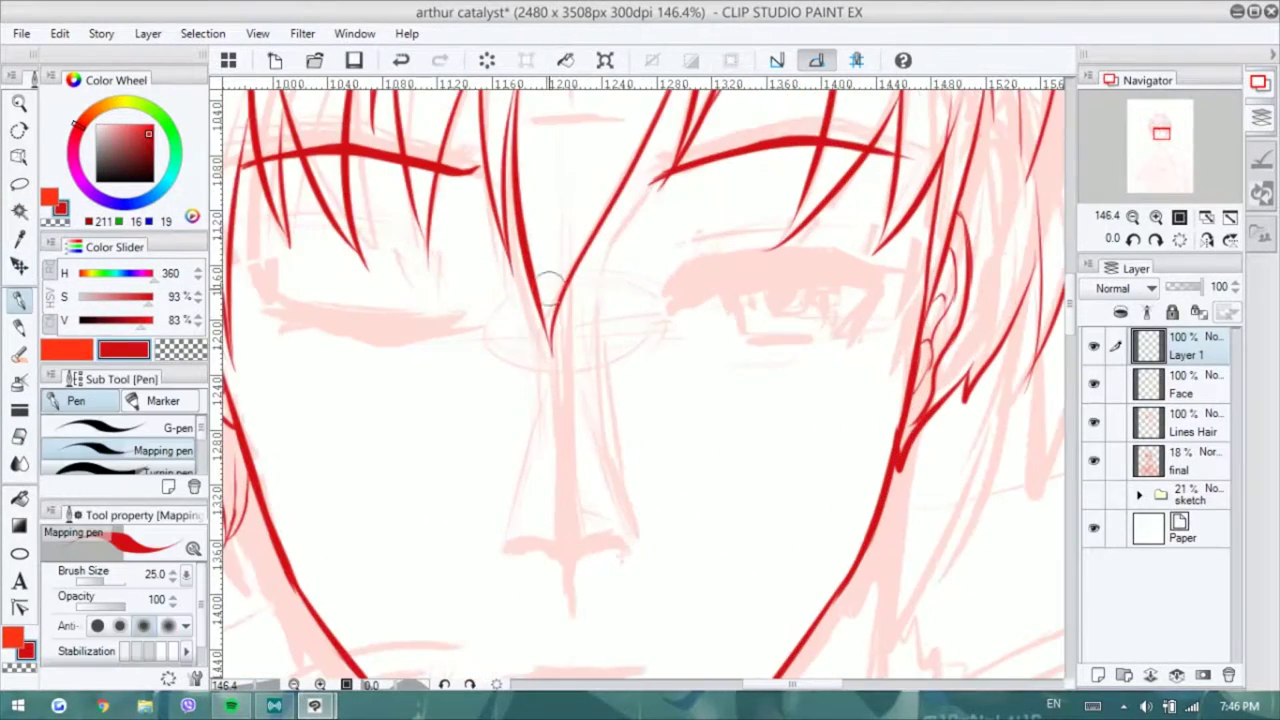
pyautogui.moveTo(672, 305)
pyautogui.mouseDown()
pyautogui.moveTo(866, 290)
pyautogui.moveTo(821, 340)
pyautogui.mouseUp()
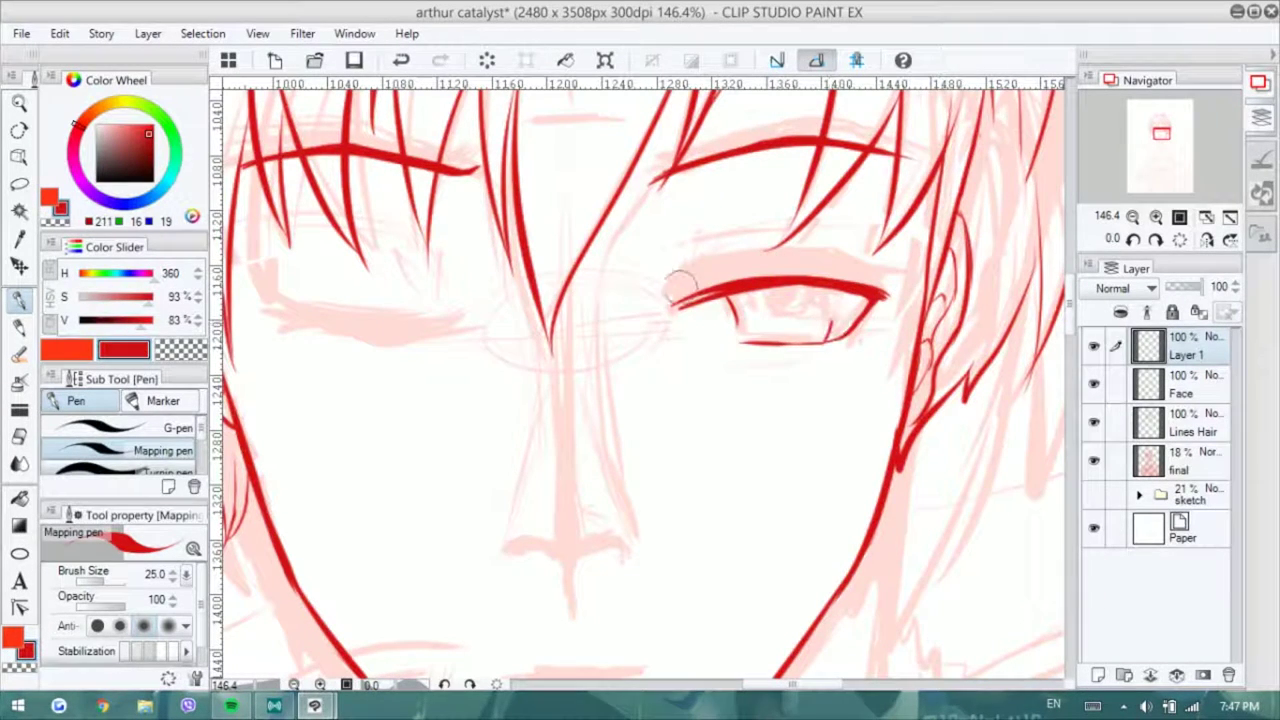
pyautogui.moveTo(681, 268); pyautogui.dragTo(908, 262)
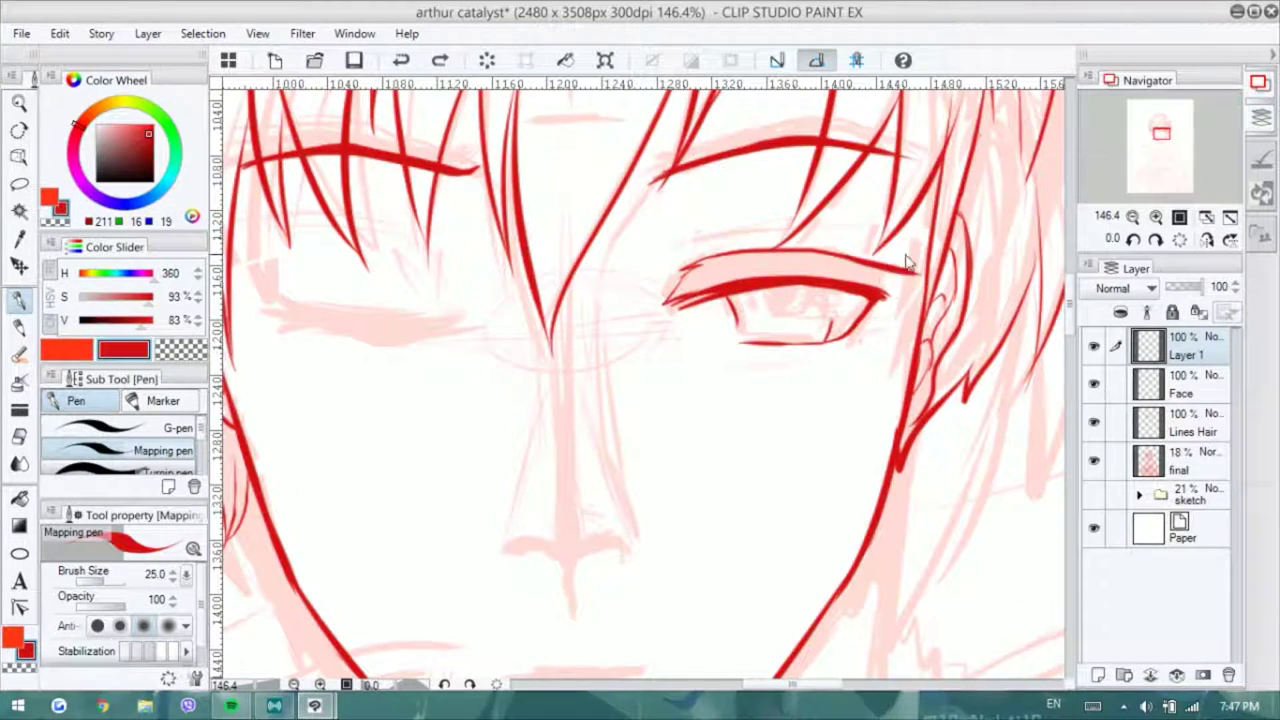
# - Ink the closed eye's thick lash shape with its pointed corners in the mirrored view
pyautogui.press('h')
pyautogui.moveTo(565, 250); pyautogui.dragTo(745, 255)
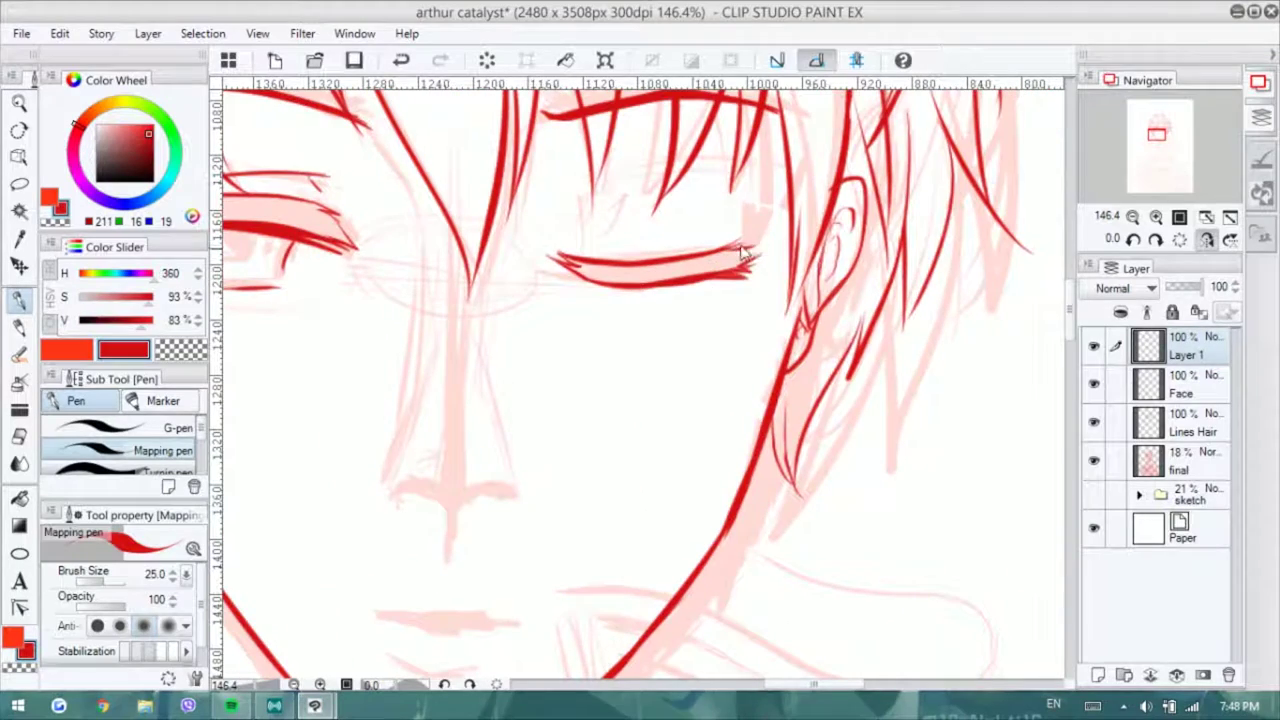
pyautogui.moveTo(552, 262); pyautogui.dragTo(777, 225)
# - Ink the nose tip, mouth line and lower lip on the Face layer
pyautogui.scroll(2, 643, 383)
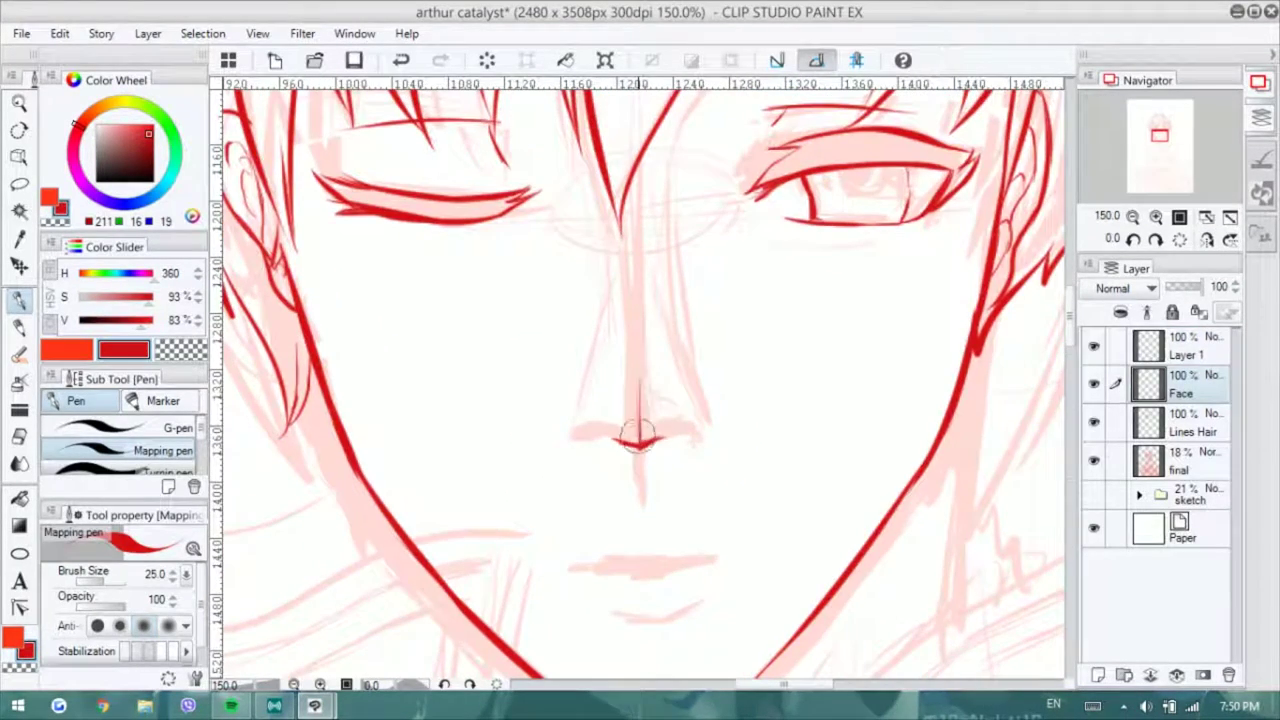
pyautogui.scroll(-3, 646, 440)
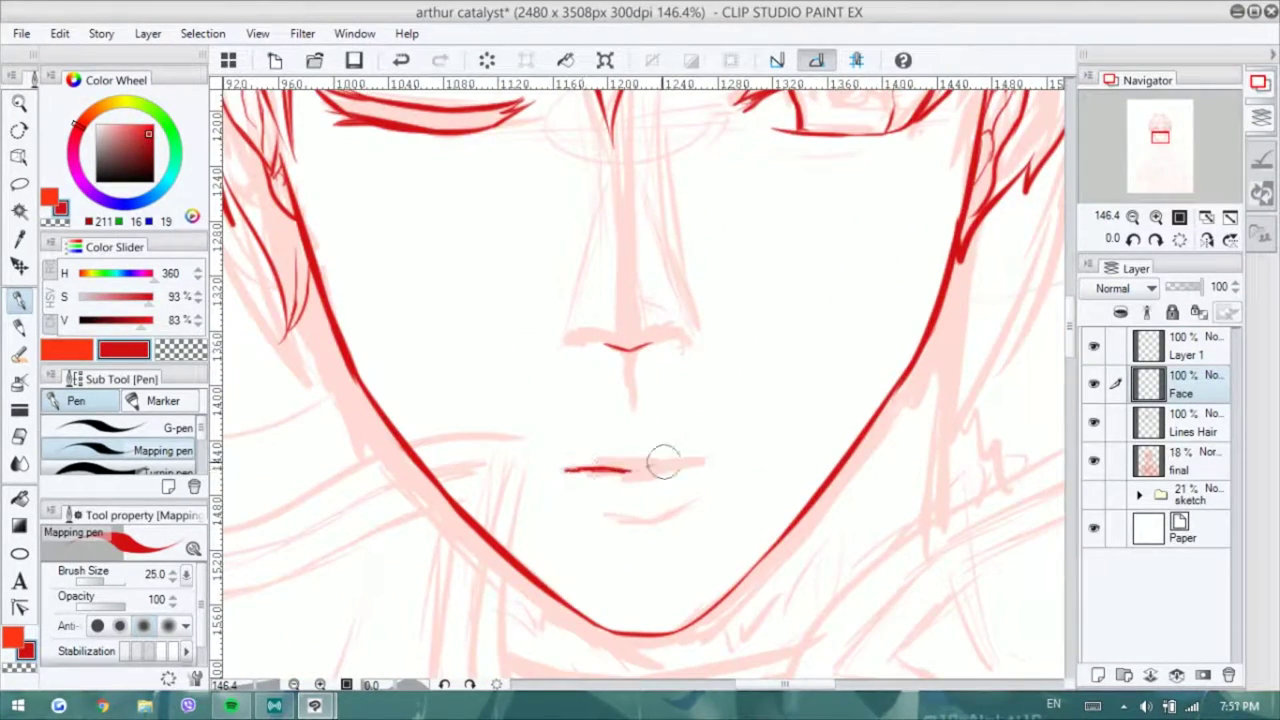
pyautogui.moveTo(616, 505); pyautogui.dragTo(594, 508)
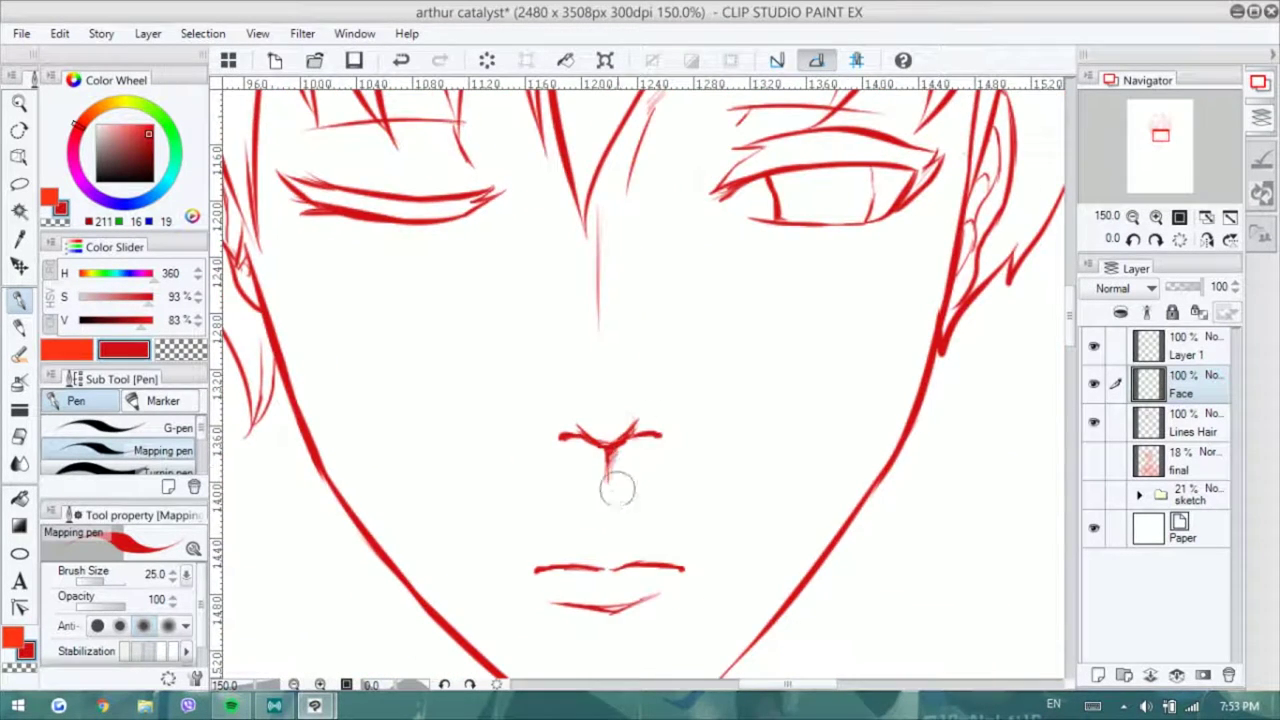
# - Ink the neck sides and both flaps of the tall collar around the jaw on Layer 2
pyautogui.scroll(-3, 613, 483)
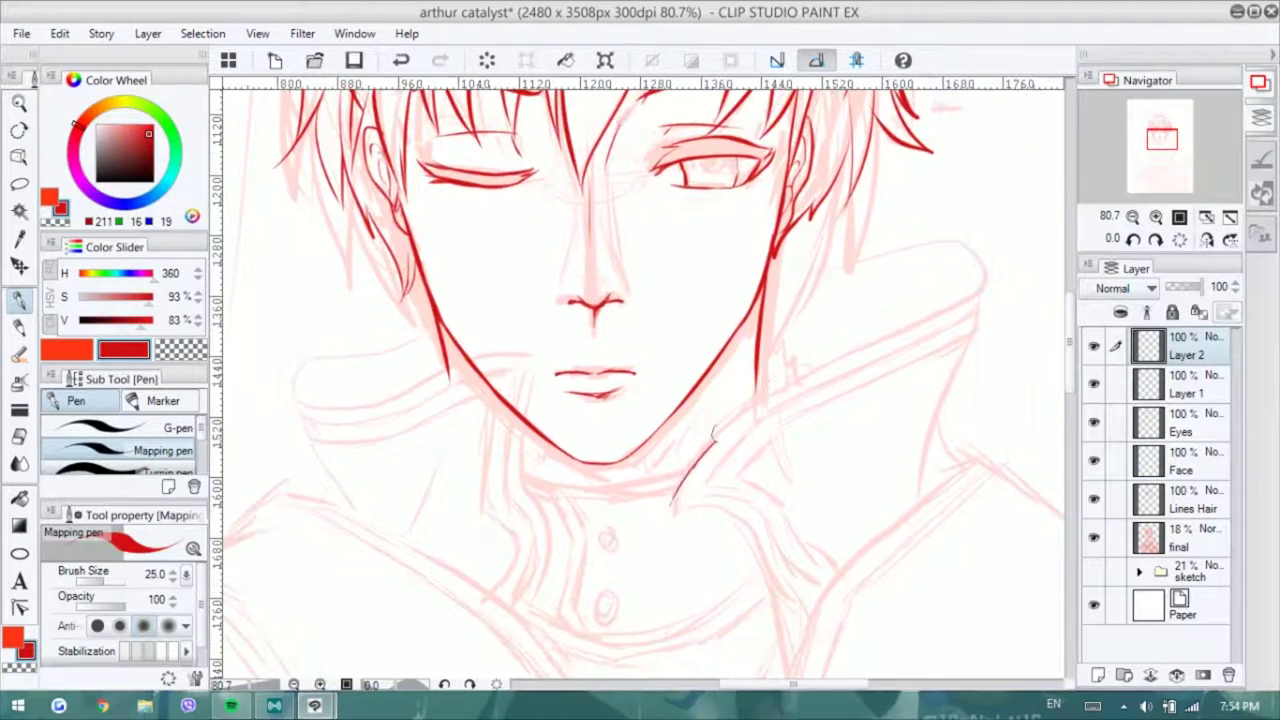
pyautogui.moveTo(770, 280)
pyautogui.mouseDown()
pyautogui.moveTo(985, 255)
pyautogui.moveTo(681, 512)
pyautogui.mouseUp()
pyautogui.moveTo(987, 290); pyautogui.dragTo(914, 510)
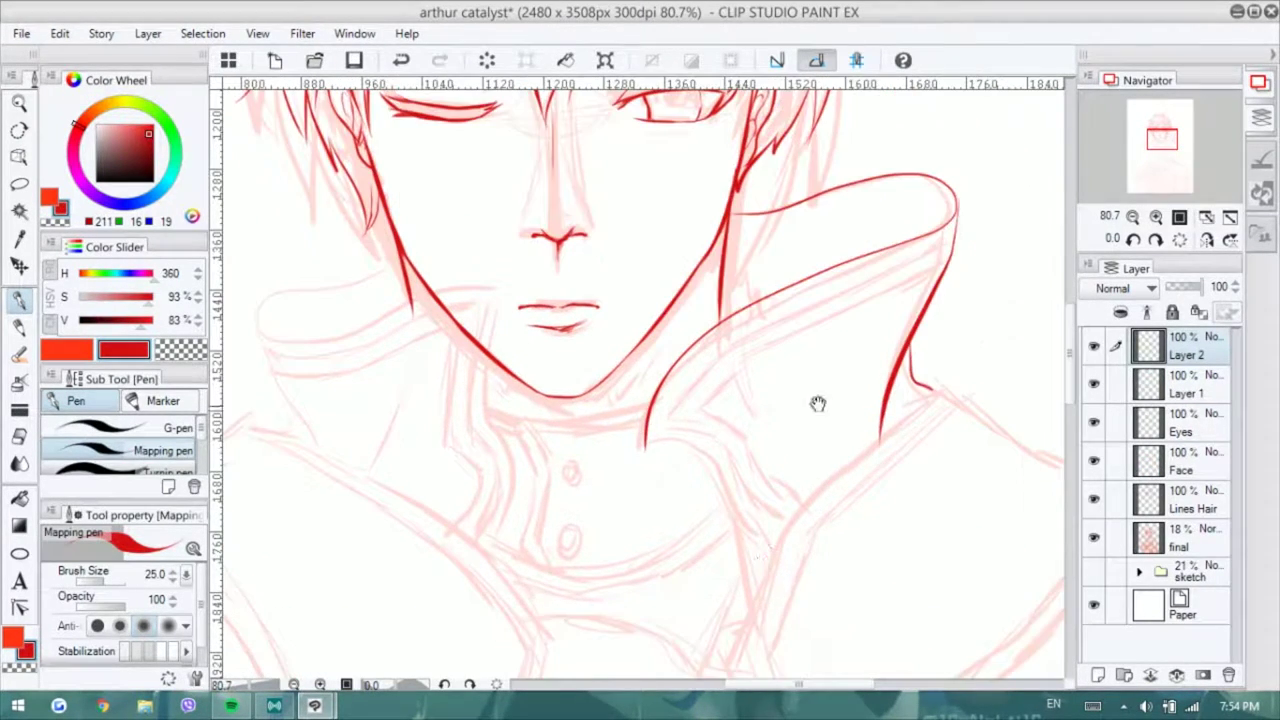
pyautogui.moveTo(320, 345)
pyautogui.mouseDown()
pyautogui.moveTo(565, 287)
pyautogui.moveTo(562, 560)
pyautogui.mouseUp()
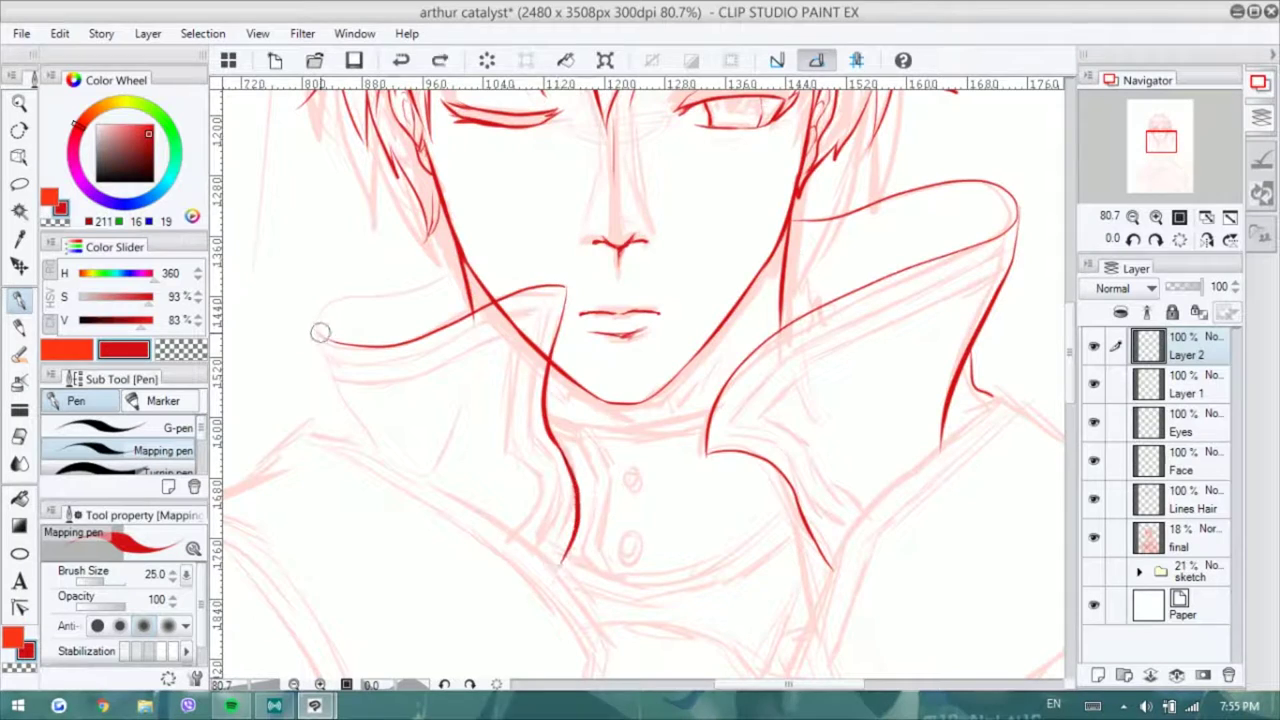
pyautogui.scroll(-1, 320, 318)
pyautogui.moveTo(452, 305); pyautogui.dragTo(508, 422)
# - Ink the cape's shoulder line and lapel edges down to the lapel's point on the open-eye side
pyautogui.moveTo(820, 381); pyautogui.dragTo(600, 238)
pyautogui.moveTo(850, 228)
pyautogui.mouseDown()
pyautogui.moveTo(760, 300)
pyautogui.moveTo(655, 480)
pyautogui.mouseUp()
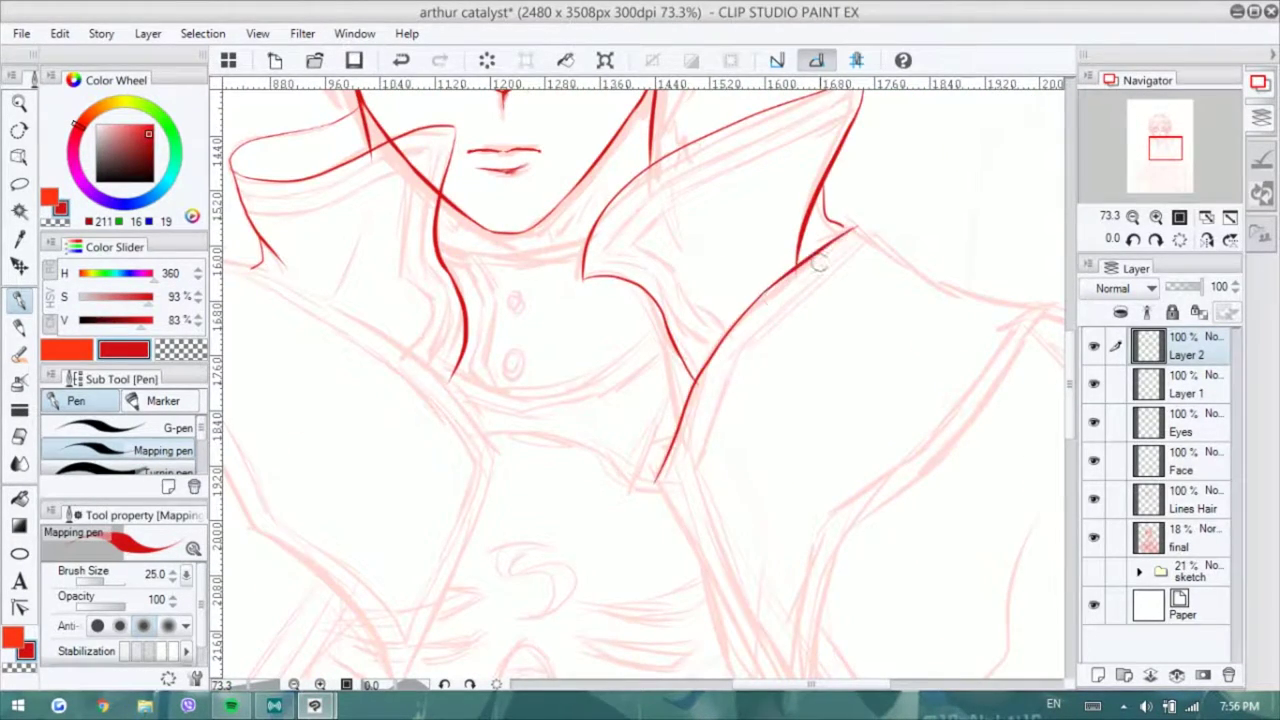
pyautogui.moveTo(818, 262); pyautogui.dragTo(706, 168)
pyautogui.moveTo(918, 232); pyautogui.dragTo(996, 340)
pyautogui.moveTo(986, 330); pyautogui.dragTo(986, 261)
pyautogui.moveTo(935, 168); pyautogui.dragTo(705, 575)
pyautogui.moveTo(548, 322)
pyautogui.mouseDown()
pyautogui.moveTo(698, 603)
pyautogui.moveTo(728, 625)
pyautogui.mouseUp()
pyautogui.moveTo(705, 540); pyautogui.dragTo(718, 626)
# - Ink the cape's shoulder line and pointed lapel on the closed-eye side, redoing the shoulder stroke
pyautogui.press('e')
pyautogui.press('p')
pyautogui.moveTo(250, 300); pyautogui.dragTo(500, 350)
pyautogui.moveTo(155, 220); pyautogui.dragTo(400, 275)
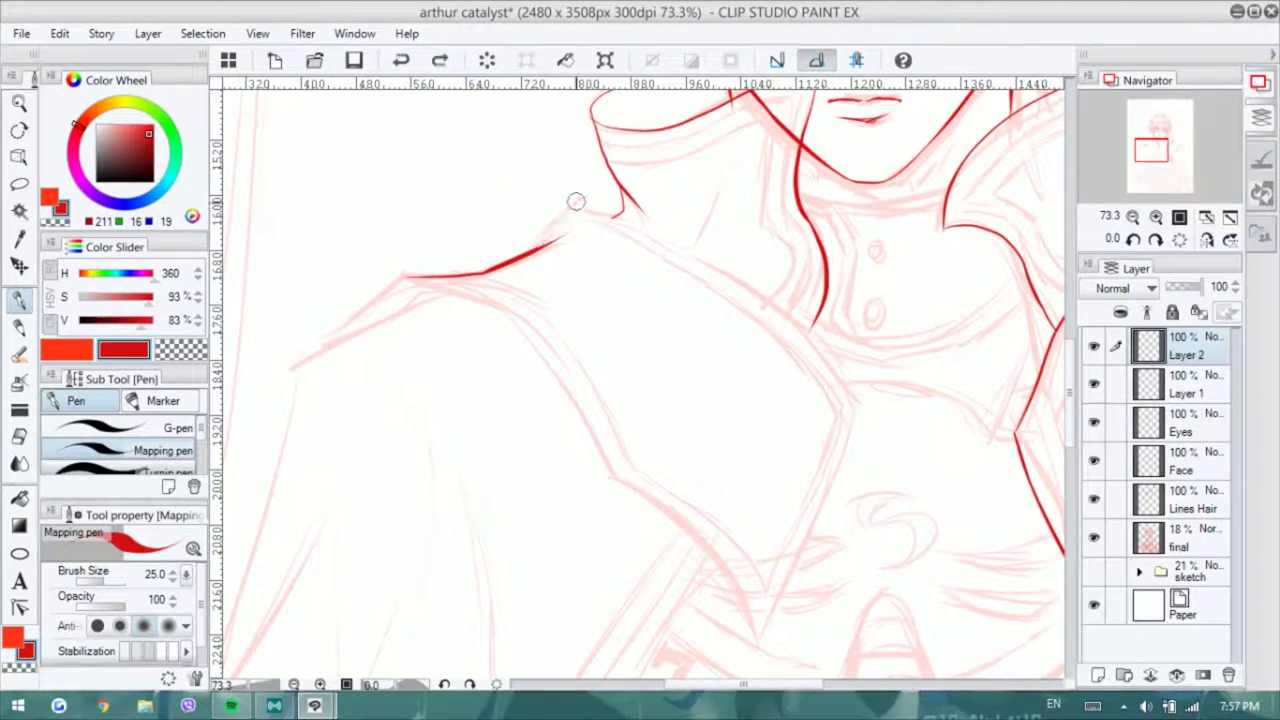
pyautogui.press('h')
pyautogui.hotkey('ctrl', 'z')
pyautogui.moveTo(712, 204); pyautogui.dragTo(432, 405)
pyautogui.scroll(-2, 640, 380)
pyautogui.moveTo(412, 288)
pyautogui.mouseDown()
pyautogui.moveTo(526, 545)
pyautogui.moveTo(663, 343)
pyautogui.mouseUp()
pyautogui.press('h')
# - Ink the cape's outer edge from the shoulder down to the page edge on the closed-eye side, redrawing the inner fold
pyautogui.hotkey('ctrl', '-')
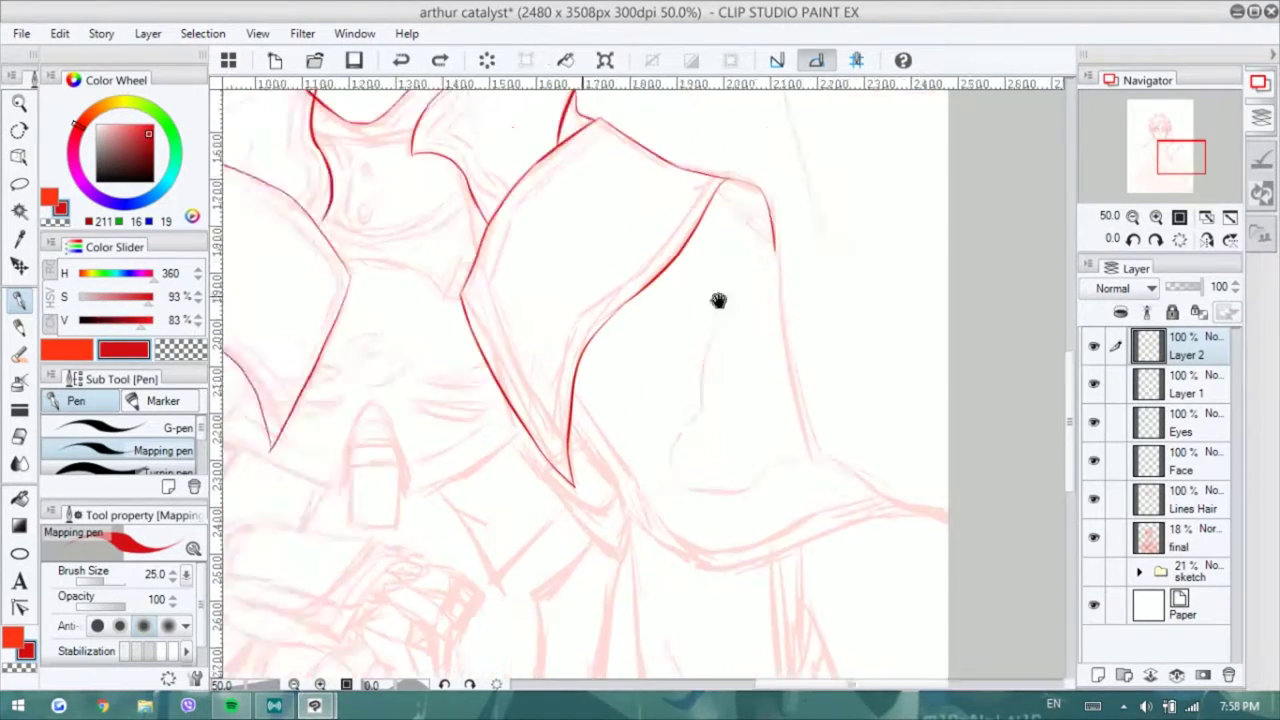
pyautogui.scroll(-3, 717, 297)
pyautogui.moveTo(548, 200); pyautogui.dragTo(360, 466)
pyautogui.scroll(-5, 634, 320)
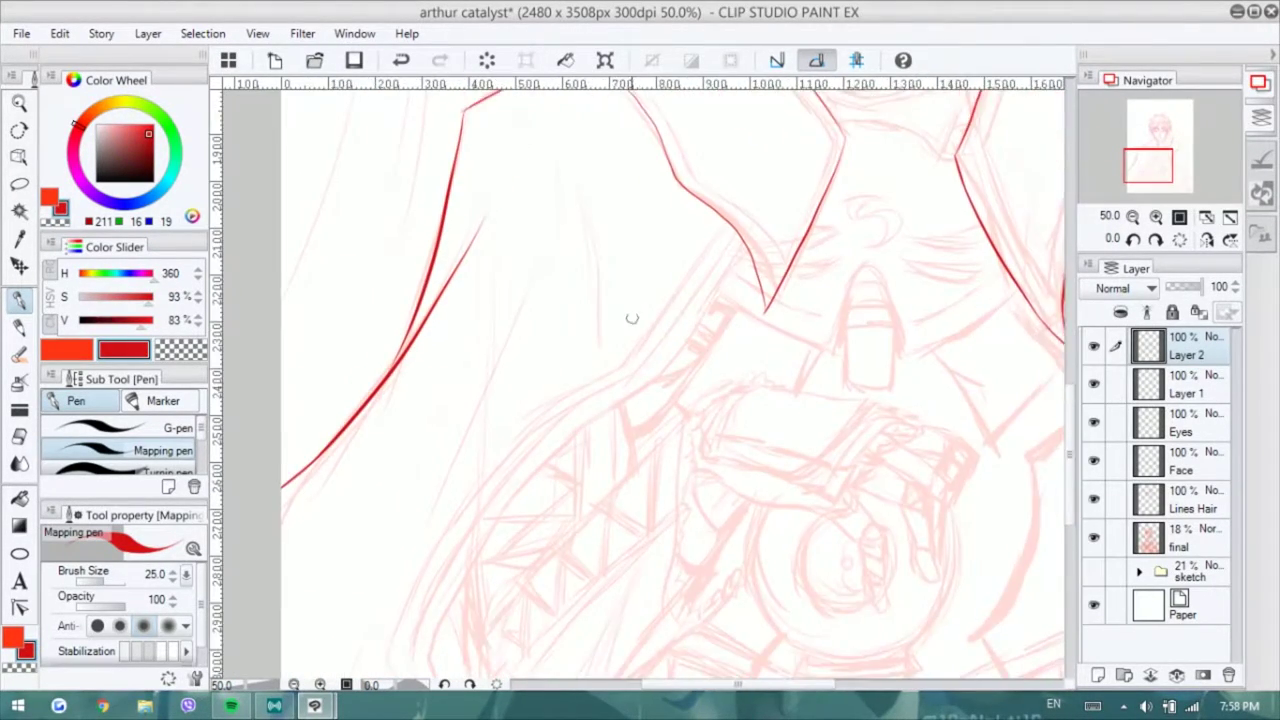
pyautogui.hotkey('ctrl', 'z')
pyautogui.moveTo(690, 112); pyautogui.dragTo(522, 332)
# - Ink the cape's curved lower edge from below the lapel point to the page edge with a parallel inner trim line
pyautogui.scroll(-1, 530, 393)
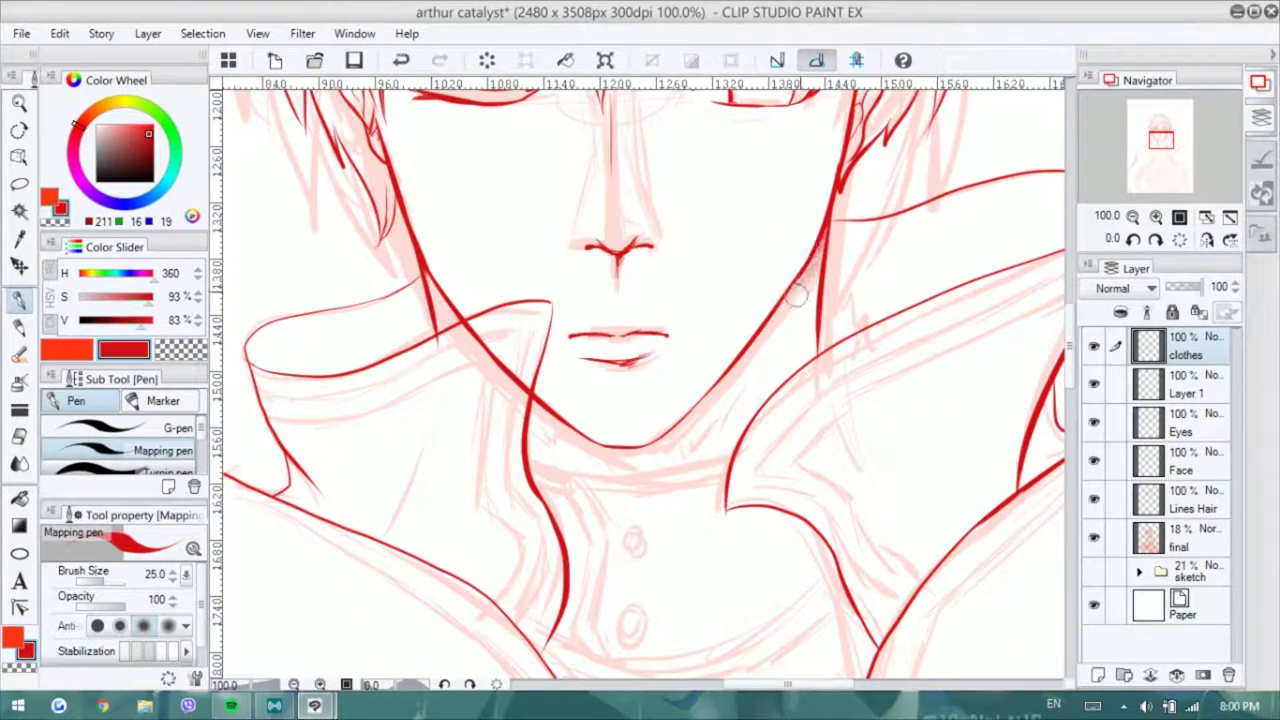
pyautogui.scroll(-1, 424, 301)
pyautogui.scroll(-1, 410, 300)
pyautogui.hotkey('alt', '[')
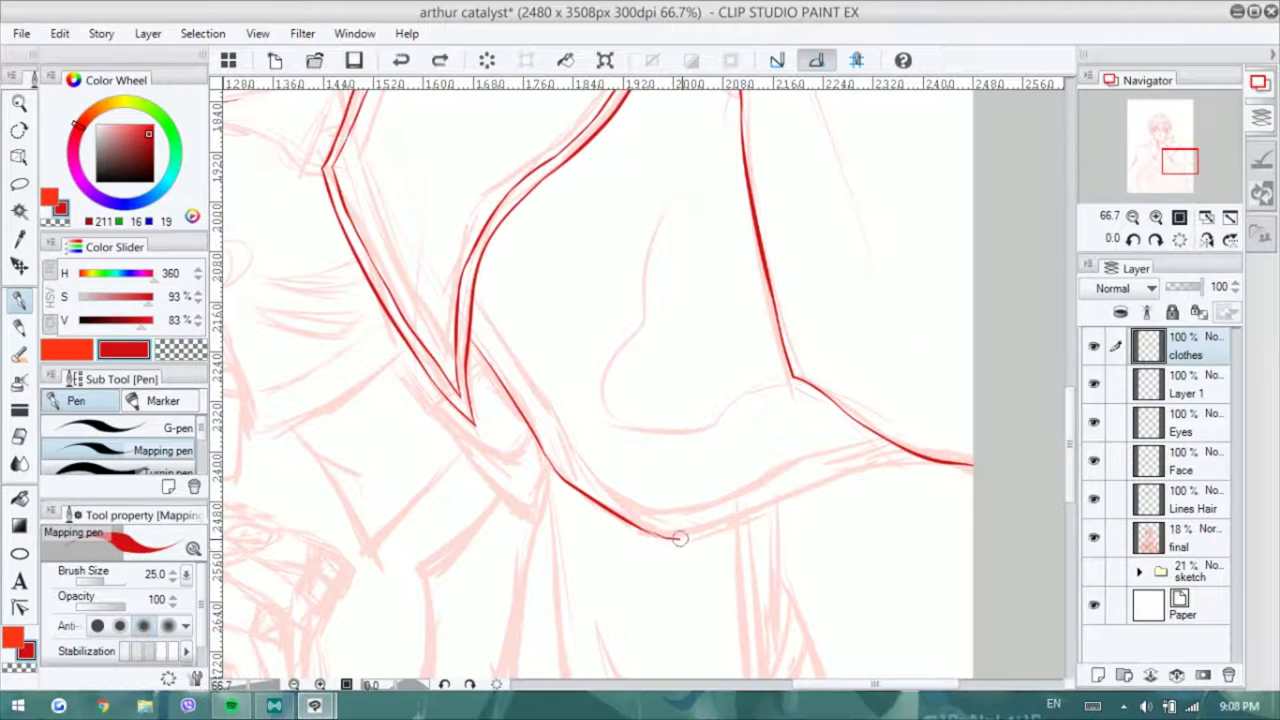
pyautogui.moveTo(679, 539); pyautogui.dragTo(920, 452)
pyautogui.scroll(2, 328, 280)
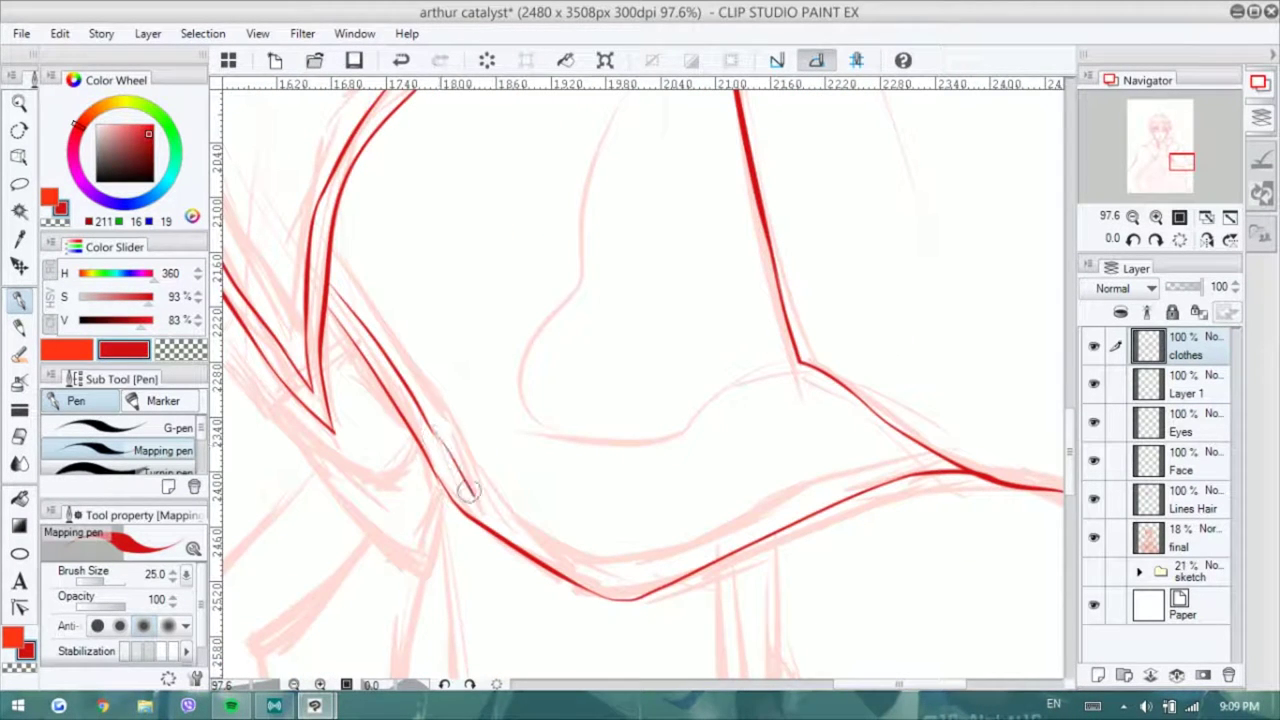
pyautogui.moveTo(591, 577); pyautogui.dragTo(940, 462)
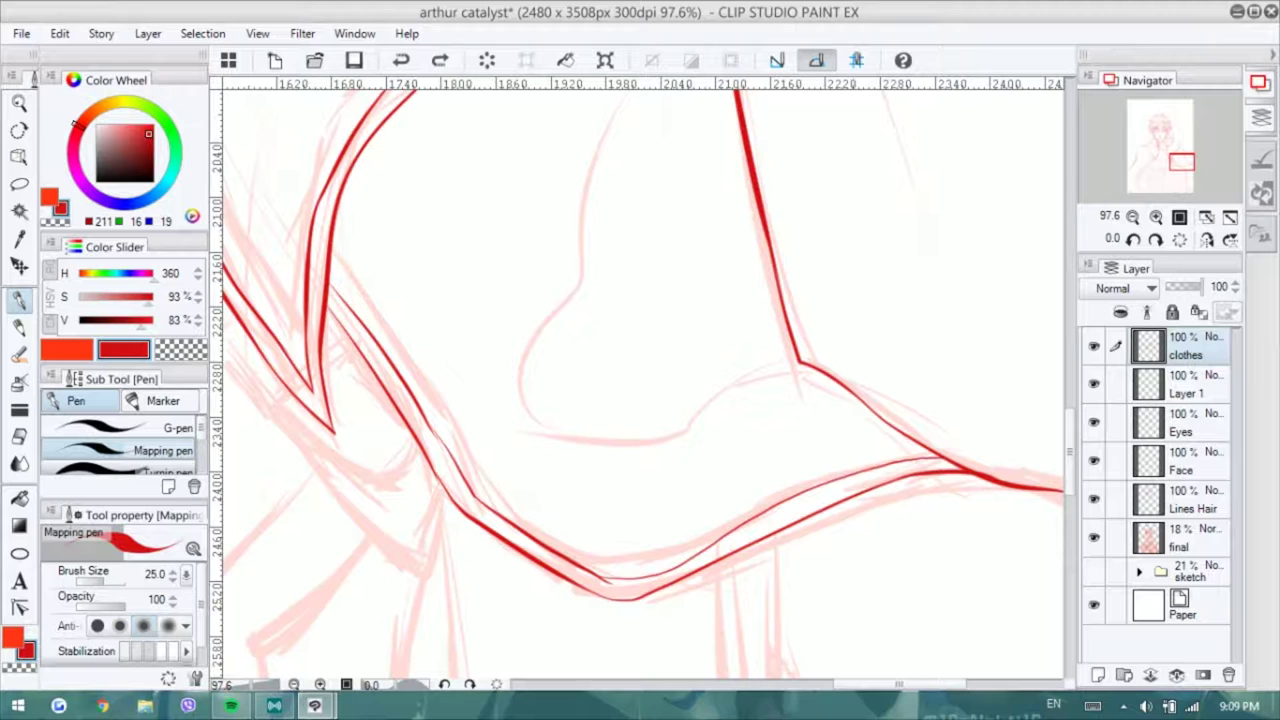
pyautogui.moveTo(425, 418); pyautogui.dragTo(472, 485)
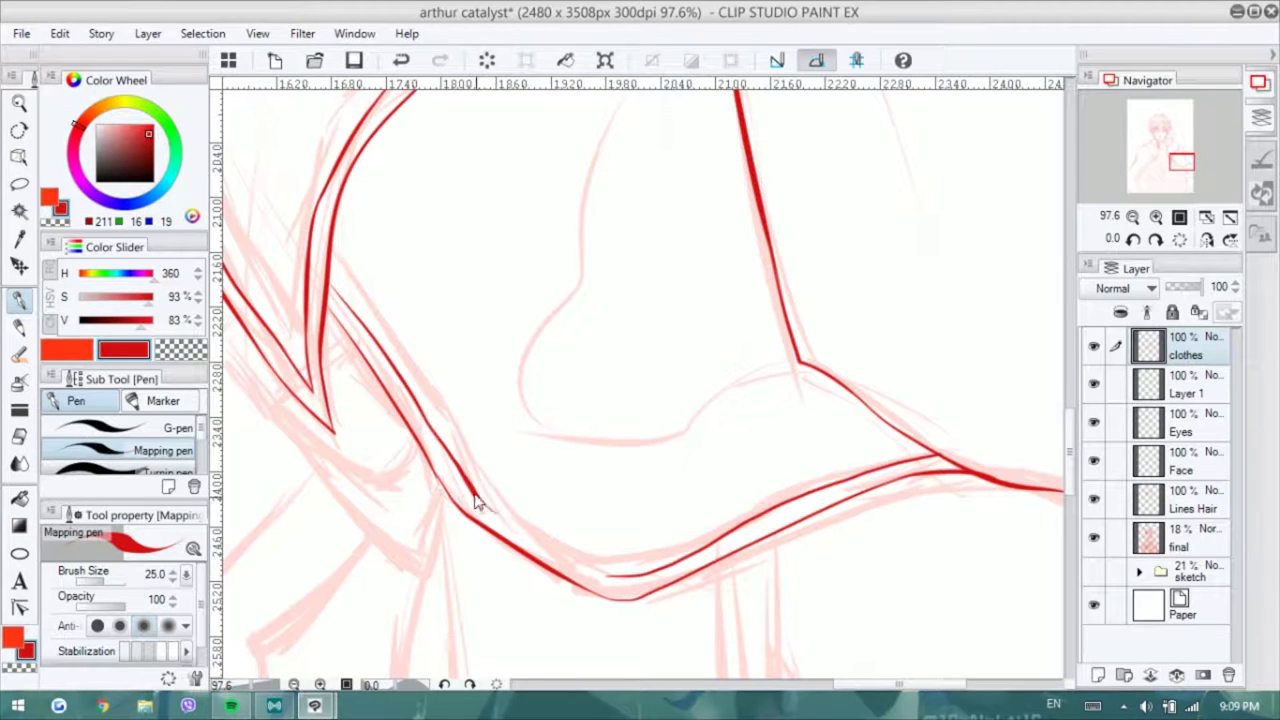
pyautogui.moveTo(338, 252); pyautogui.dragTo(478, 458)
pyautogui.moveTo(556, 530)
pyautogui.mouseDown()
pyautogui.moveTo(671, 549)
pyautogui.moveTo(718, 512)
pyautogui.mouseUp()
# - Ink the round-topped tab at the centre of the breastplate with its cross band and straight sides
pyautogui.moveTo(595, 368)
pyautogui.mouseDown()
pyautogui.moveTo(534, 266)
pyautogui.moveTo(481, 378)
pyautogui.moveTo(597, 372)
pyautogui.mouseUp()
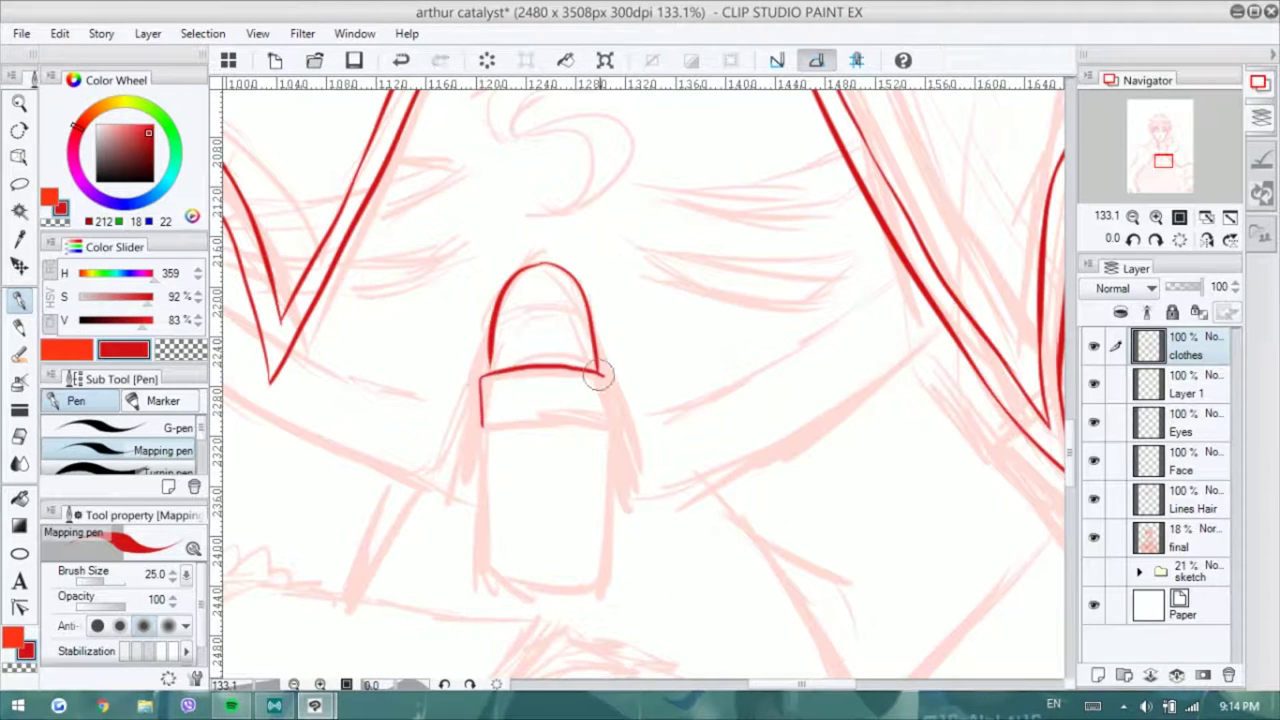
pyautogui.moveTo(488, 430); pyautogui.dragTo(491, 543)
pyautogui.moveTo(604, 426); pyautogui.dragTo(605, 560)
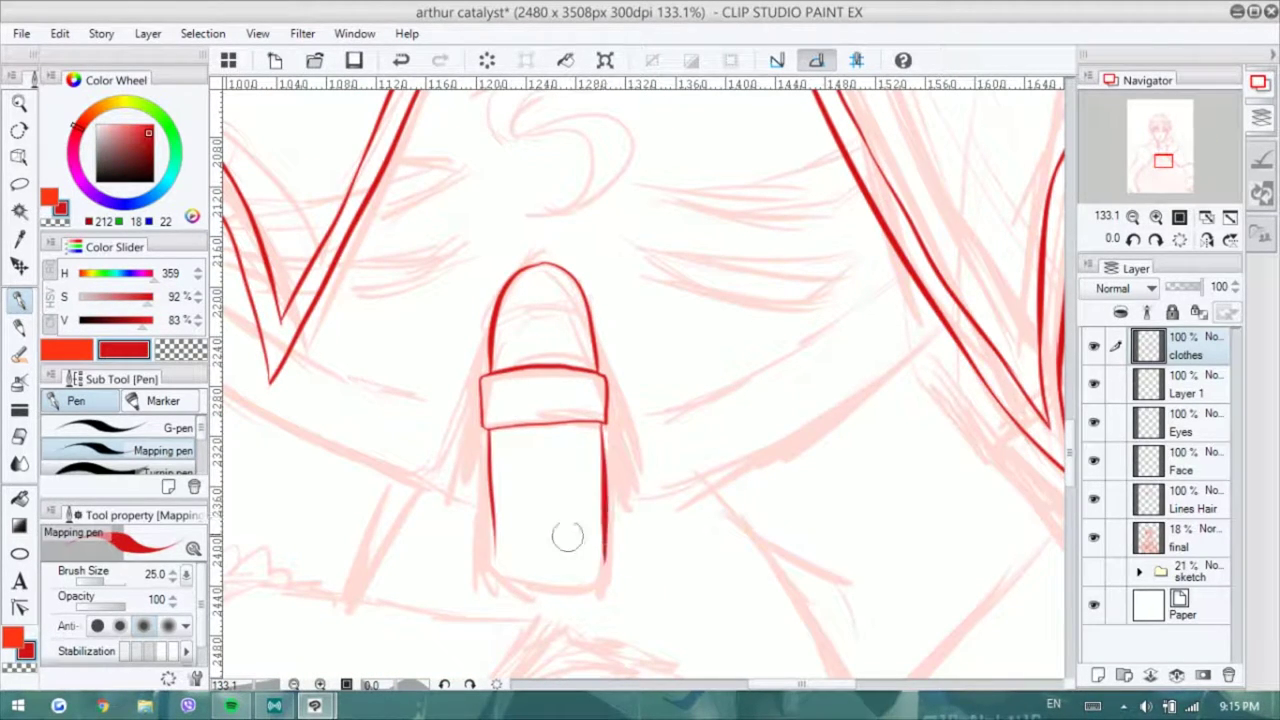
# - Ink the upper and lower edges of the curved breastplate band running from the central tab to both lapels
pyautogui.moveTo(620, 498); pyautogui.dragTo(945, 318)
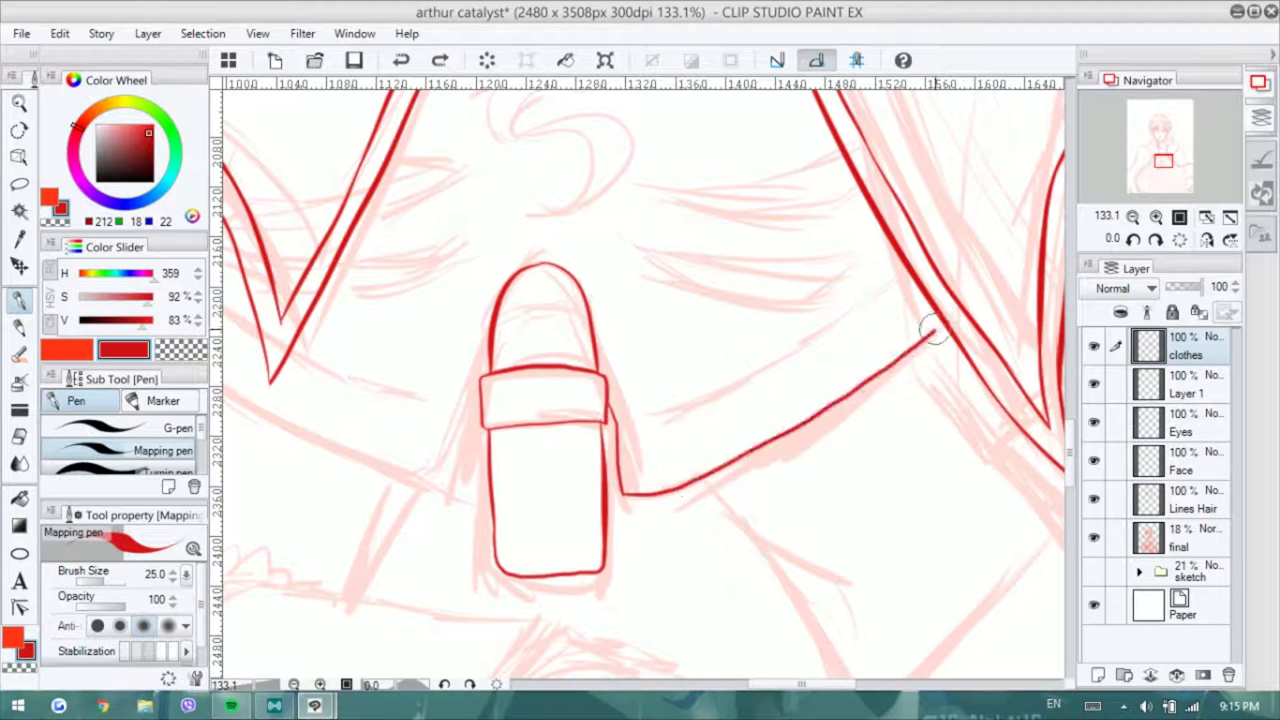
pyautogui.moveTo(690, 340); pyautogui.dragTo(819, 365)
pyautogui.moveTo(262, 358)
pyautogui.mouseDown()
pyautogui.moveTo(572, 517)
pyautogui.moveTo(528, 546)
pyautogui.mouseUp()
pyautogui.moveTo(692, 480); pyautogui.dragTo(995, 322)
pyautogui.moveTo(382, 416); pyautogui.dragTo(543, 471)
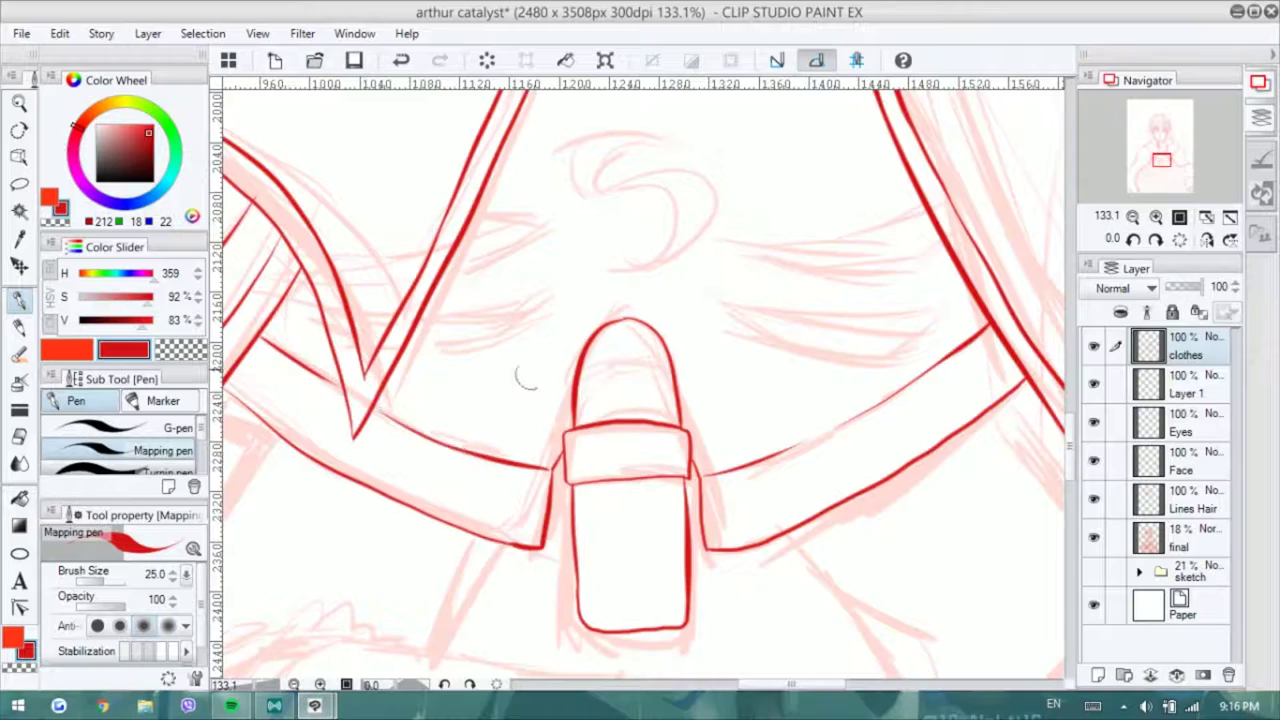
pyautogui.scroll(-3, 527, 378)
pyautogui.scroll(3, 652, 309)
# - Ink the breastplate's upper edge and the small strap buckle where it meets the lapel
pyautogui.click(1166, 398)
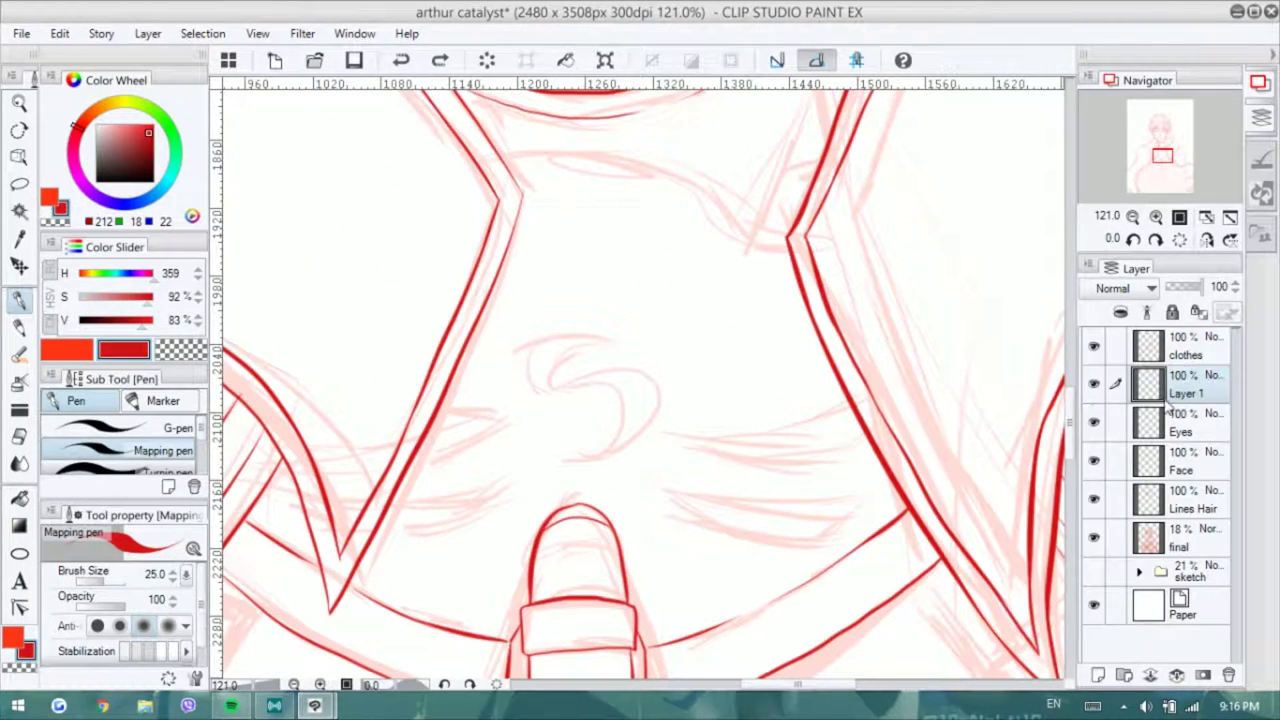
pyautogui.hotkey('ctrl', 'z')
pyautogui.moveTo(512, 244)
pyautogui.mouseDown()
pyautogui.moveTo(722, 276)
pyautogui.moveTo(733, 293)
pyautogui.mouseUp()
pyautogui.moveTo(780, 338); pyautogui.dragTo(800, 336)
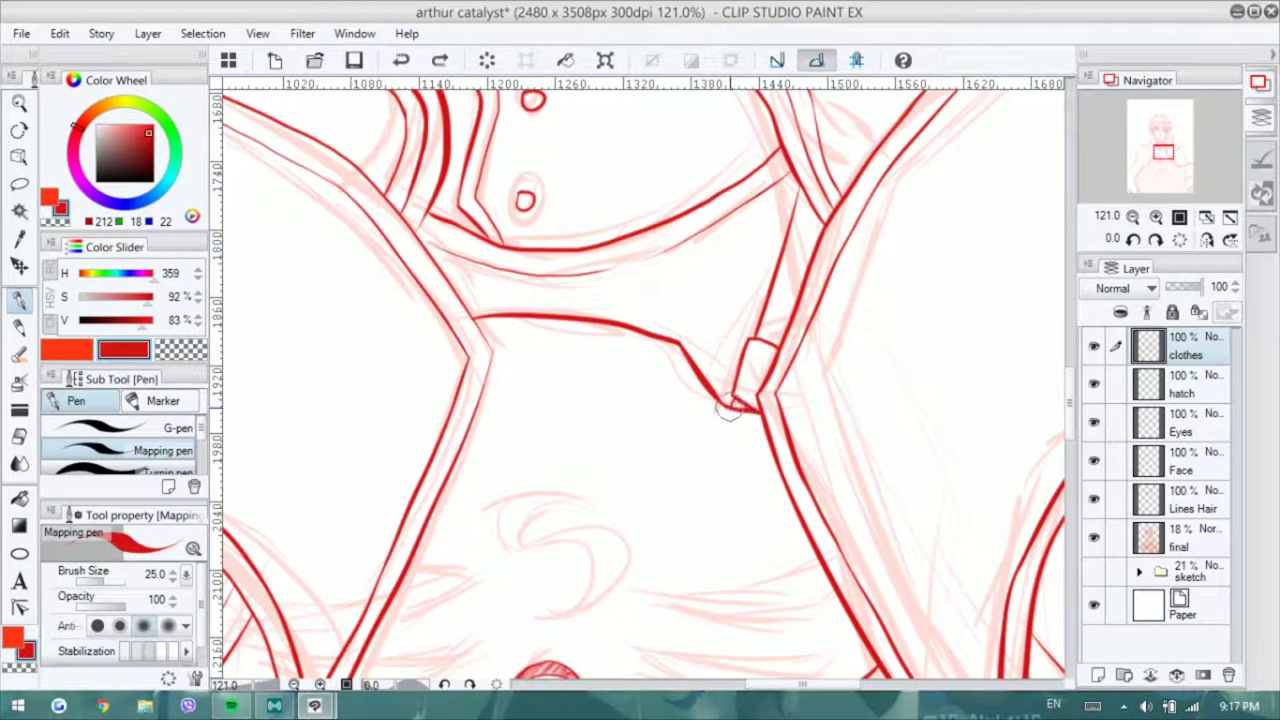
pyautogui.moveTo(756, 332); pyautogui.dragTo(796, 291)
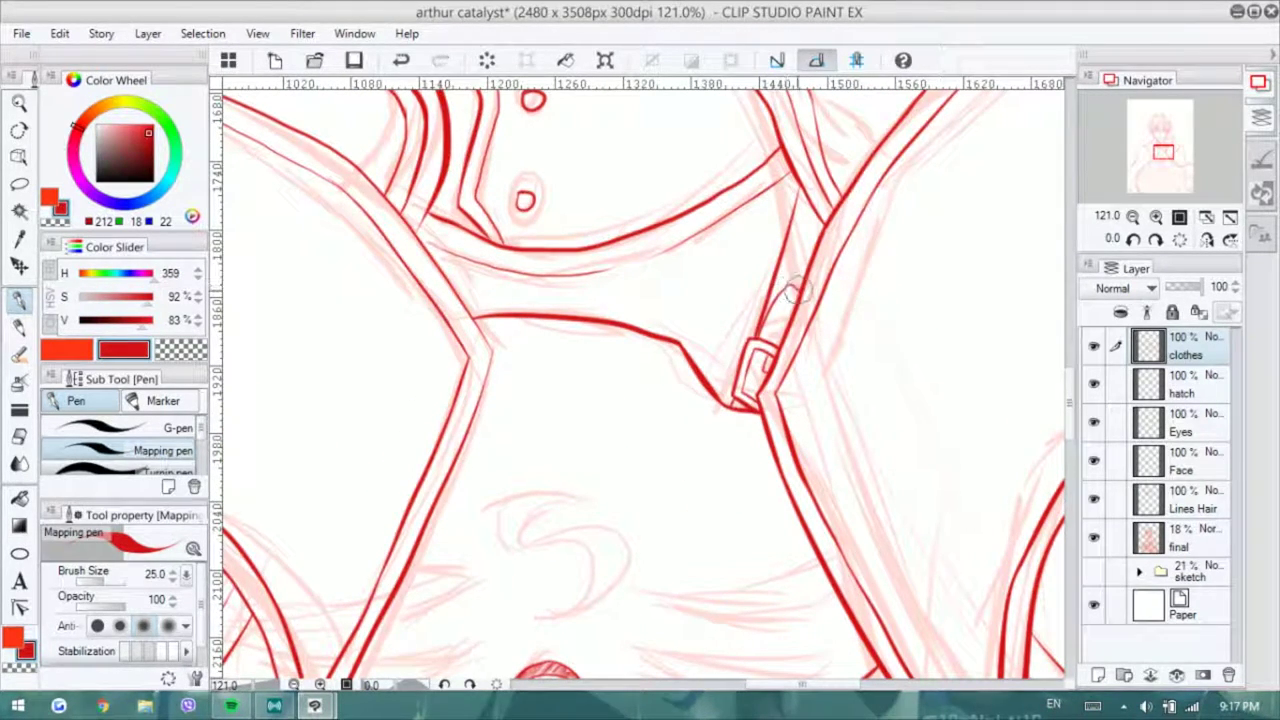
pyautogui.hotkey('ctrl', 'z')
# - Ink the S-shaped chest emblem and the pointed slit ornaments on both sides of it
pyautogui.moveTo(612, 356)
pyautogui.mouseDown()
pyautogui.moveTo(575, 410)
pyautogui.moveTo(645, 440)
pyautogui.moveTo(572, 484)
pyautogui.mouseUp()
pyautogui.moveTo(640, 358); pyautogui.dragTo(835, 368)
pyautogui.moveTo(390, 392); pyautogui.dragTo(465, 358)
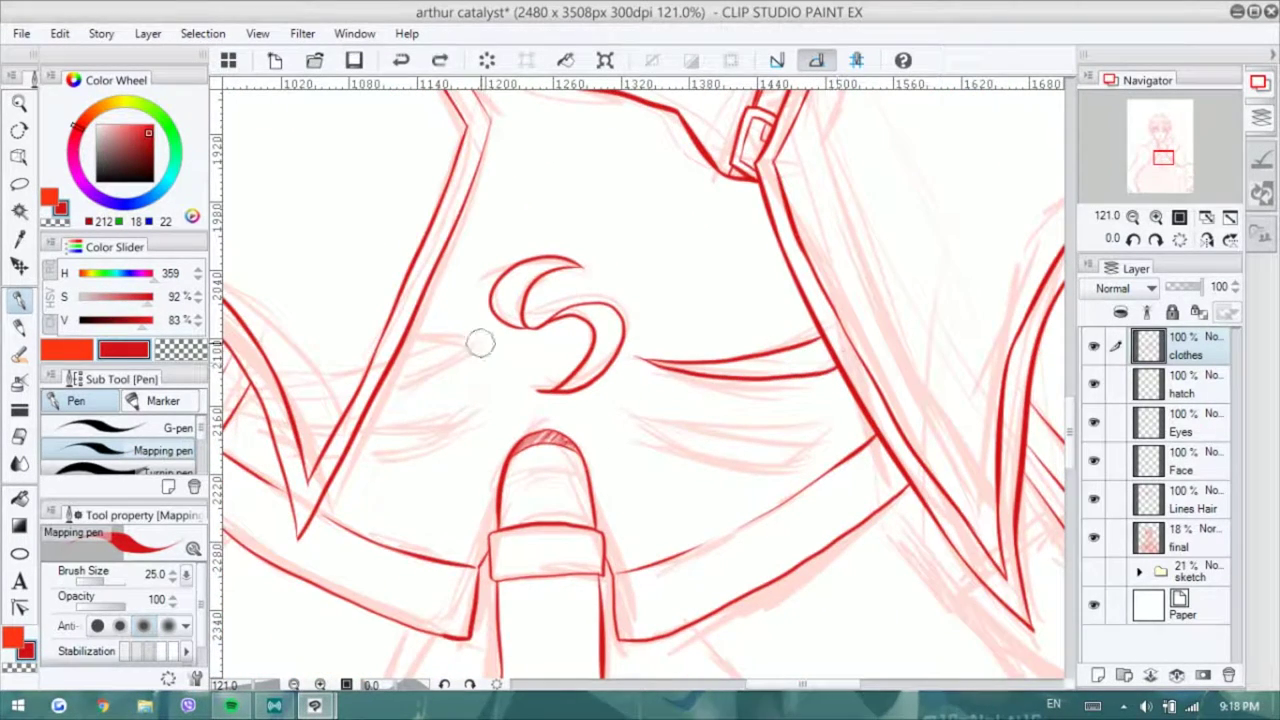
pyautogui.press('e')
pyautogui.press('p')
pyautogui.moveTo(636, 421); pyautogui.dragTo(845, 437)
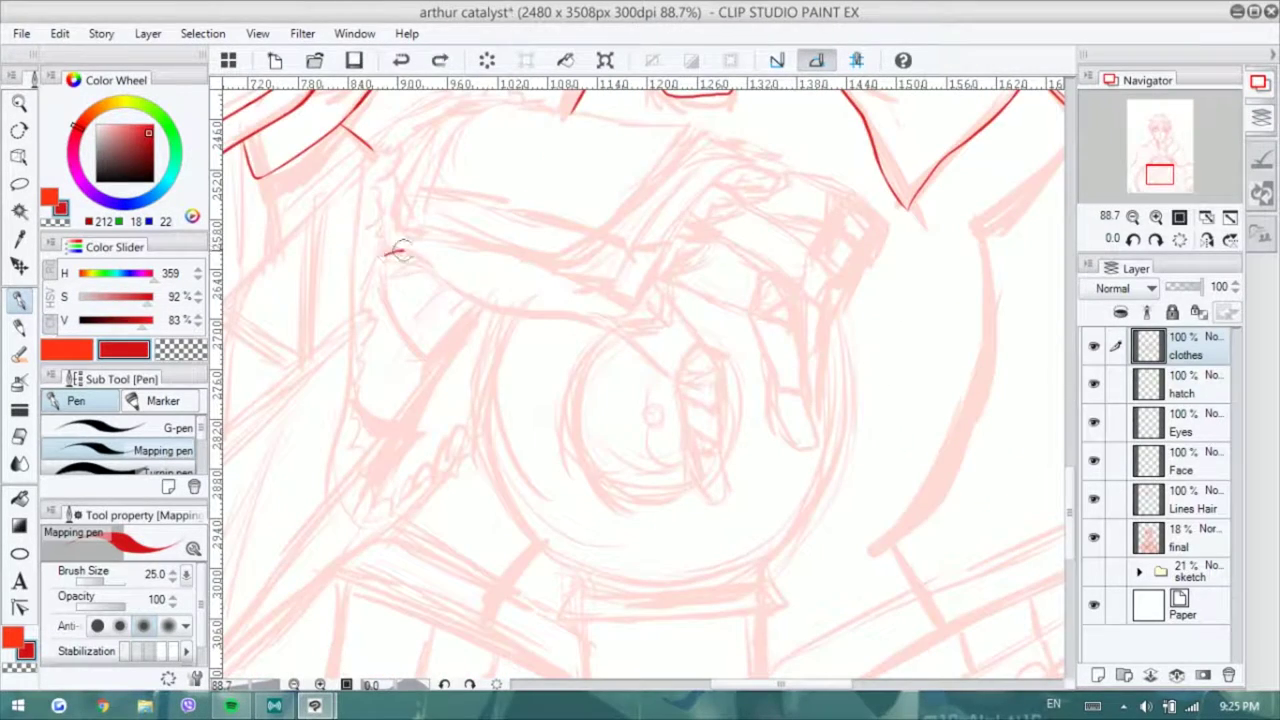
# - Ink the gauntlet's lower edge toward the pommel and outline the diamond-shaped plate on the nearest finger
pyautogui.moveTo(332, 232)
pyautogui.mouseDown()
pyautogui.moveTo(543, 316)
pyautogui.moveTo(615, 318)
pyautogui.mouseUp()
pyautogui.scroll(2, 689, 398)
pyautogui.moveTo(689, 383)
pyautogui.mouseDown()
pyautogui.moveTo(720, 346)
pyautogui.moveTo(692, 384)
pyautogui.moveTo(745, 458)
pyautogui.mouseUp()
pyautogui.scroll(2, 760, 400)
pyautogui.moveTo(770, 385); pyautogui.dragTo(748, 455)
pyautogui.press('e')
pyautogui.press('p')
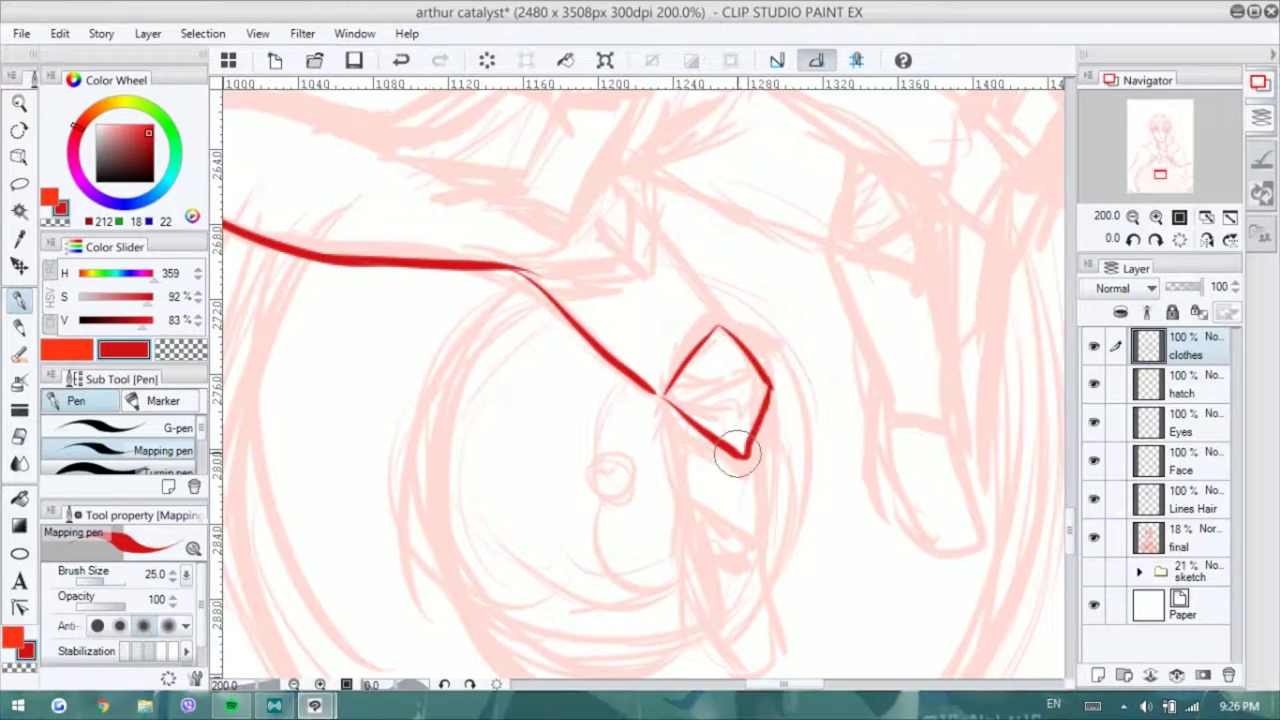
# - Compare with the reference image and ink the nearest finger's upper edge and the segments below its diamond plate
pyautogui.hotkey('ctrl', 'Tab')
pyautogui.hotkey('ctrl', 'Tab')
pyautogui.scroll(4, 883, 358)
pyautogui.hotkey('ctrl', 'Tab')
pyautogui.moveTo(665, 393); pyautogui.dragTo(722, 330)
pyautogui.moveTo(645, 362)
pyautogui.mouseDown()
pyautogui.moveTo(700, 586)
pyautogui.moveTo(674, 491)
pyautogui.moveTo(672, 530)
pyautogui.mouseUp()
pyautogui.hotkey('ctrl', 'z')
pyautogui.hotkey('ctrl', 'z')
pyautogui.moveTo(666, 475); pyautogui.dragTo(718, 617)
pyautogui.moveTo(745, 385); pyautogui.dragTo(762, 622)
pyautogui.moveTo(713, 503); pyautogui.dragTo(731, 557)
pyautogui.moveTo(647, 237); pyautogui.dragTo(745, 368)
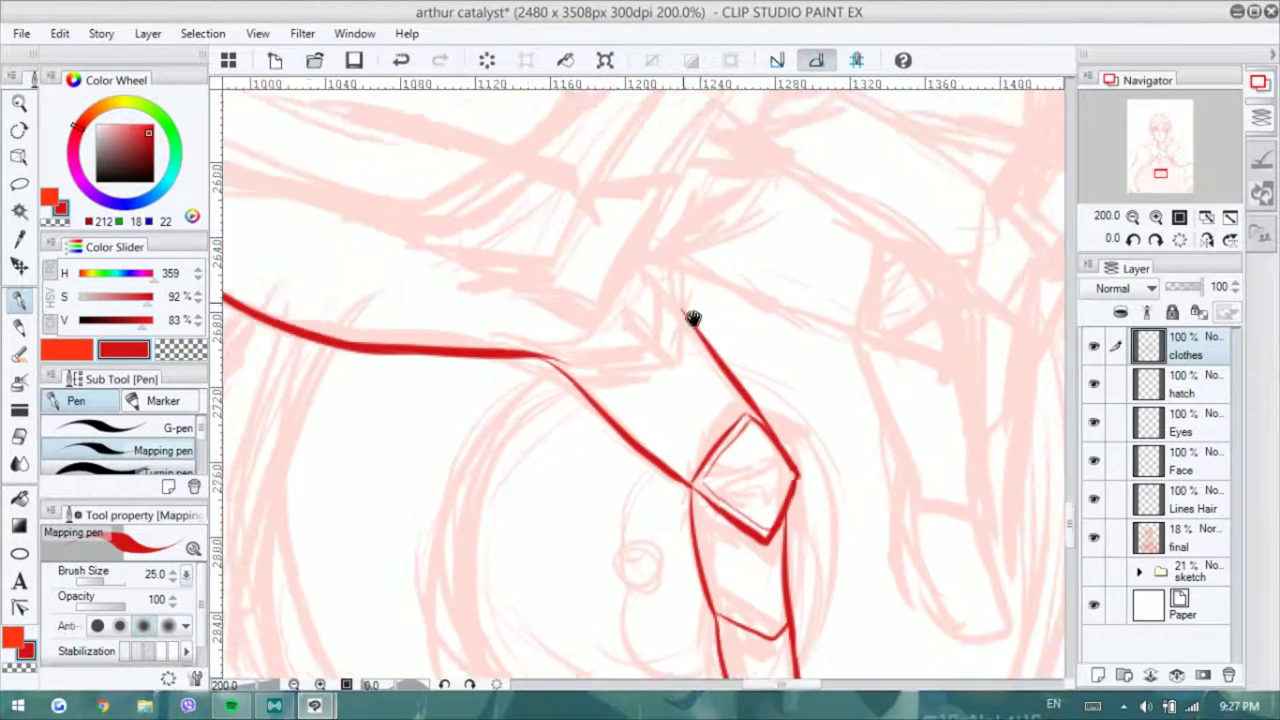
# - Ink the nearest finger's base with its double cuff line and a parallel inner edge above the diamond plate
pyautogui.moveTo(691, 320); pyautogui.dragTo(750, 403)
pyautogui.hotkey('ctrl', 'Tab')
pyautogui.moveTo(578, 400); pyautogui.dragTo(692, 369)
pyautogui.moveTo(670, 312); pyautogui.dragTo(700, 372)
pyautogui.hotkey('ctrl', 'Tab')
pyautogui.hotkey('ctrl', 'Tab')
pyautogui.moveTo(578, 408)
pyautogui.mouseDown()
pyautogui.moveTo(703, 350)
pyautogui.moveTo(766, 458)
pyautogui.mouseUp()
pyautogui.moveTo(764, 510); pyautogui.dragTo(711, 370)
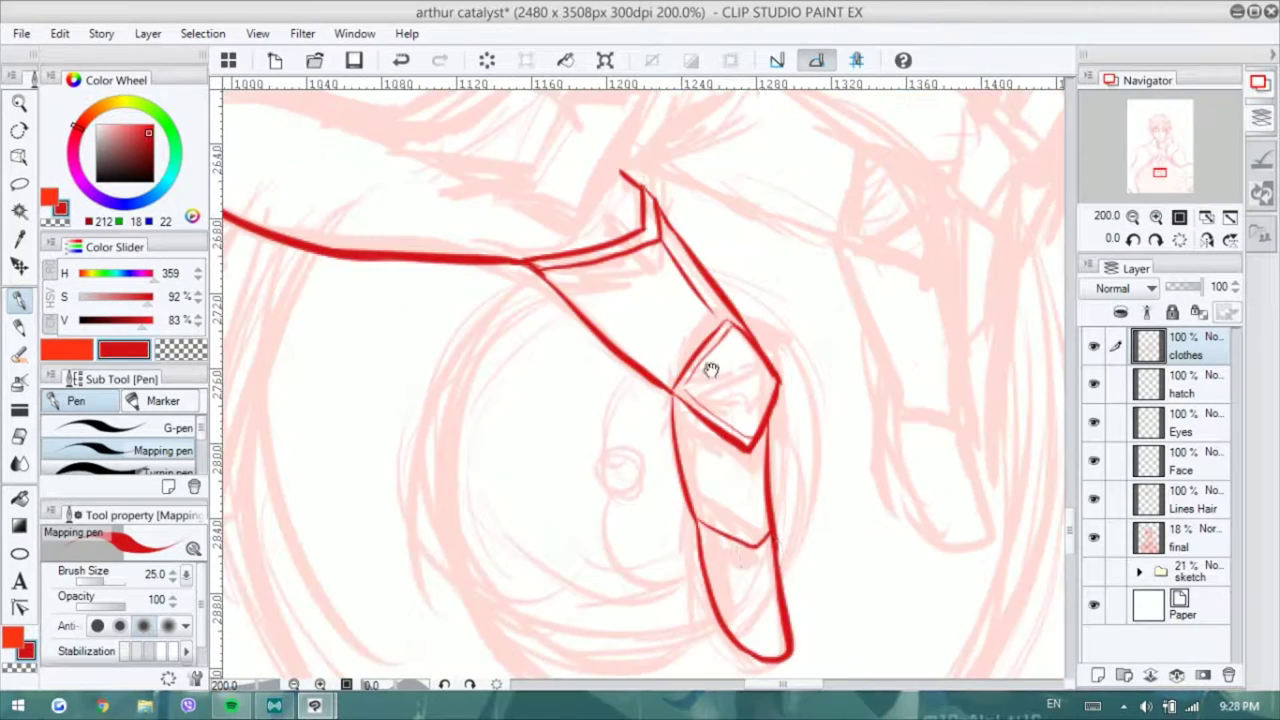
# - Add the short facet lines inside the nearest finger's diamond plate and clean up the strokes at its base
pyautogui.moveTo(640, 175); pyautogui.dragTo(578, 343)
pyautogui.press('e')
pyautogui.press('p')
pyautogui.moveTo(799, 324)
pyautogui.mouseDown()
pyautogui.moveTo(709, 274)
pyautogui.moveTo(778, 378)
pyautogui.mouseUp()
pyautogui.moveTo(520, 512); pyautogui.dragTo(588, 502)
# - Outline the four-sided knuckle plate on the second finger and add its inner border lines
pyautogui.moveTo(705, 276)
pyautogui.mouseDown()
pyautogui.moveTo(697, 370)
pyautogui.moveTo(785, 388)
pyautogui.mouseUp()
pyautogui.moveTo(784, 310); pyautogui.dragTo(786, 388)
pyautogui.moveTo(700, 366); pyautogui.dragTo(790, 316)
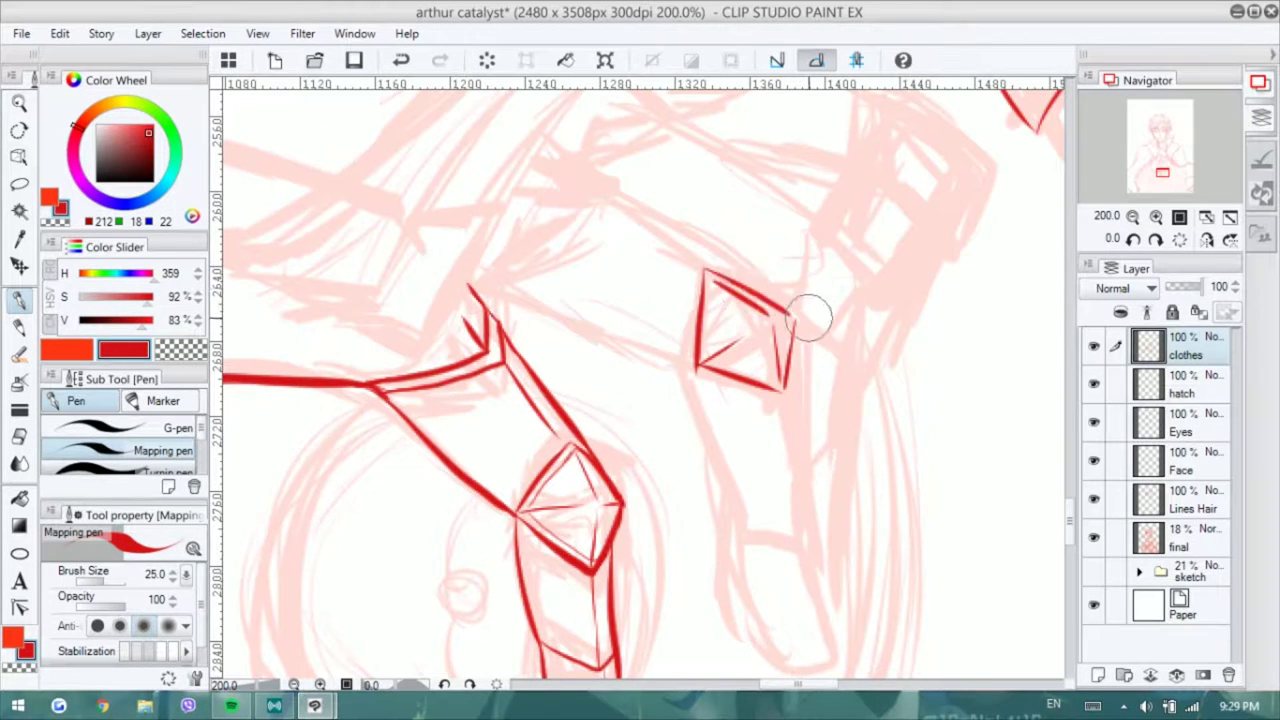
pyautogui.scroll(3, 800, 316)
pyautogui.moveTo(620, 240)
pyautogui.mouseDown()
pyautogui.moveTo(598, 412)
pyautogui.moveTo(760, 455)
pyautogui.mouseUp()
pyautogui.moveTo(778, 320); pyautogui.dragTo(762, 452)
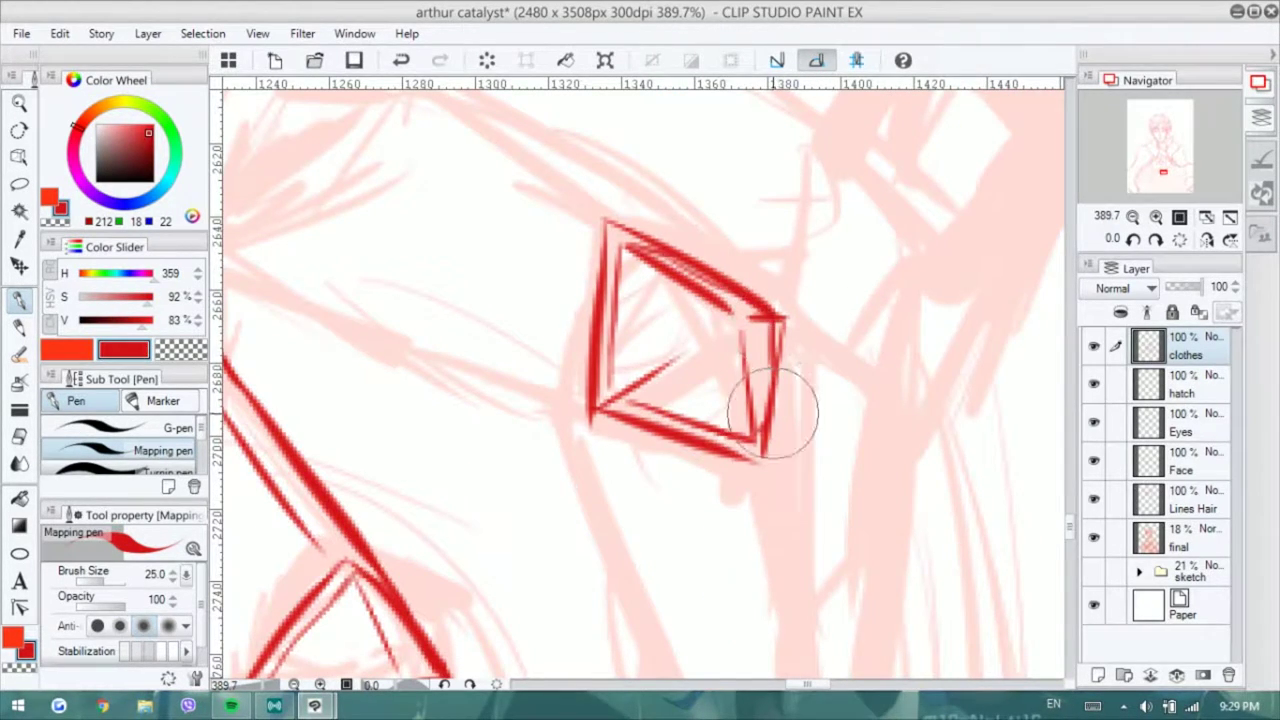
# - Ink the second finger's middle and tip segments below its knuckle plate
pyautogui.scroll(-2, 786, 410)
pyautogui.moveTo(597, 258); pyautogui.dragTo(640, 425)
pyautogui.moveTo(722, 258); pyautogui.dragTo(740, 431)
pyautogui.moveTo(643, 428)
pyautogui.mouseDown()
pyautogui.moveTo(686, 586)
pyautogui.moveTo(740, 620)
pyautogui.mouseUp()
pyautogui.moveTo(745, 440); pyautogui.dragTo(778, 598)
pyautogui.moveTo(648, 430); pyautogui.dragTo(745, 452)
pyautogui.moveTo(720, 268); pyautogui.dragTo(748, 471)
# - Ink the second finger's lower and upper edges from the hand to its knuckle plate, plus the adjoining knuckle seams
pyautogui.moveTo(333, 130)
pyautogui.mouseDown()
pyautogui.moveTo(458, 285)
pyautogui.moveTo(700, 378)
pyautogui.mouseUp()
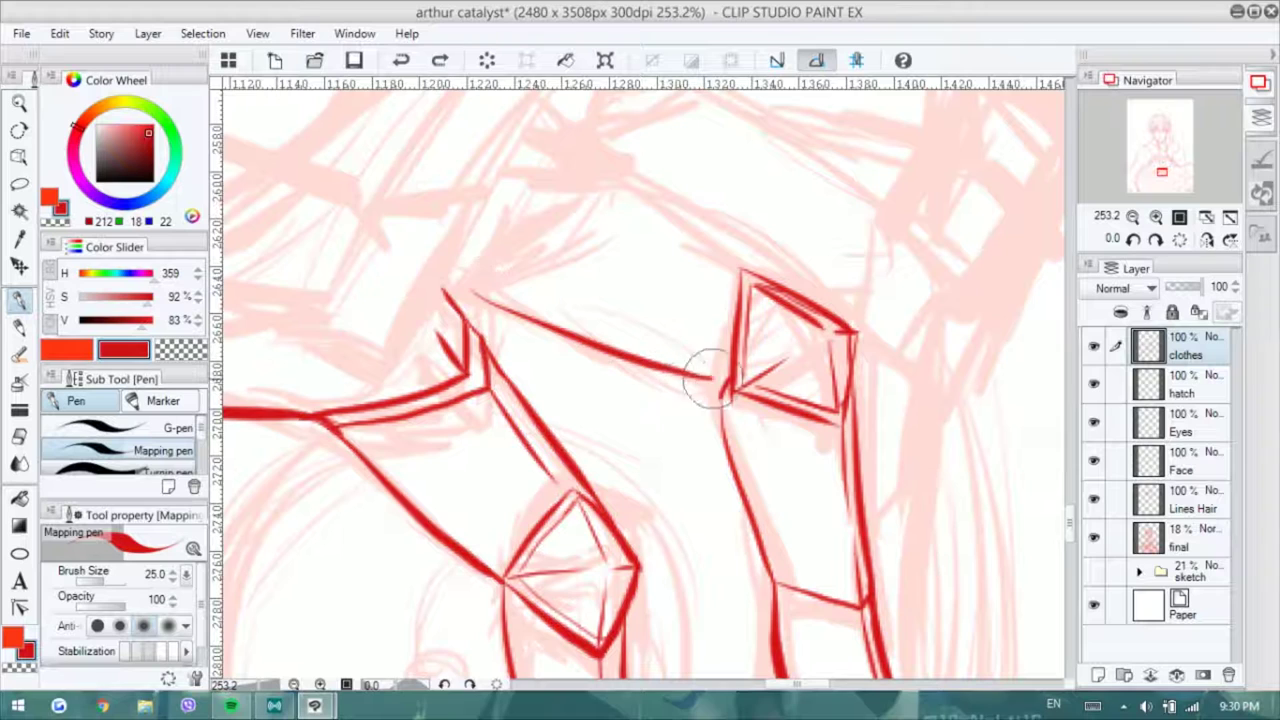
pyautogui.moveTo(612, 174); pyautogui.dragTo(850, 330)
pyautogui.moveTo(544, 230); pyautogui.dragTo(614, 280)
pyautogui.moveTo(680, 225)
pyautogui.mouseDown()
pyautogui.moveTo(545, 345)
pyautogui.moveTo(662, 224)
pyautogui.mouseUp()
pyautogui.moveTo(586, 207)
pyautogui.mouseDown()
pyautogui.moveTo(688, 222)
pyautogui.moveTo(635, 297)
pyautogui.mouseUp()
pyautogui.hotkey('ctrl', 'z')
pyautogui.moveTo(634, 166); pyautogui.dragTo(717, 215)
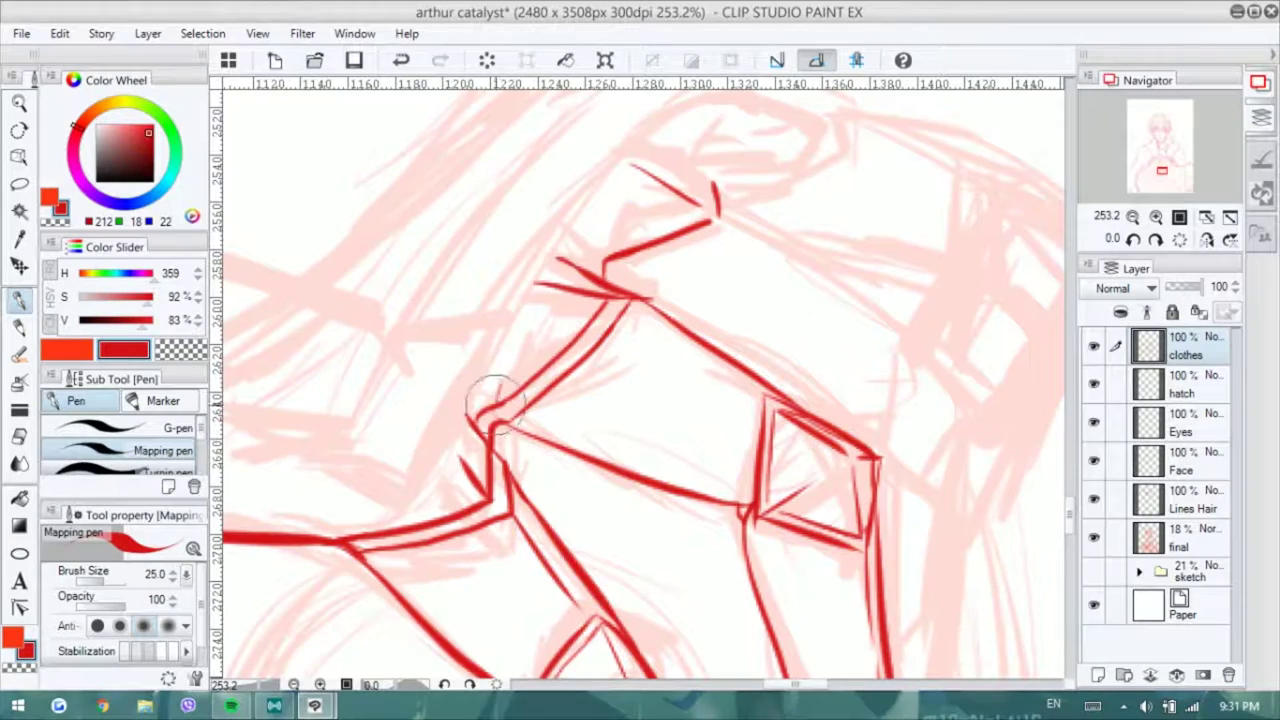
# - Ink the stepped knuckle edge across the back of the gauntlet and the lines leading to the third finger
pyautogui.scroll(1, 920, 408)
pyautogui.moveTo(444, 433)
pyautogui.mouseDown()
pyautogui.moveTo(566, 494)
pyautogui.moveTo(194, 607)
pyautogui.moveTo(202, 627)
pyautogui.mouseUp()
pyautogui.moveTo(383, 409)
pyautogui.mouseDown()
pyautogui.moveTo(491, 369)
pyautogui.moveTo(426, 296)
pyautogui.mouseUp()
pyautogui.moveTo(500, 330); pyautogui.dragTo(603, 272)
pyautogui.moveTo(528, 222)
pyautogui.mouseDown()
pyautogui.moveTo(605, 268)
pyautogui.moveTo(420, 135)
pyautogui.moveTo(369, 50)
pyautogui.mouseUp()
# - Ink the third finger's knuckle plate and the sides and joint line of its segments behind the second finger
pyautogui.moveTo(623, 370); pyautogui.dragTo(620, 500)
pyautogui.moveTo(540, 310)
pyautogui.mouseDown()
pyautogui.moveTo(515, 430)
pyautogui.moveTo(620, 502)
pyautogui.moveTo(522, 425)
pyautogui.mouseUp()
pyautogui.moveTo(530, 455)
pyautogui.mouseDown()
pyautogui.moveTo(615, 497)
pyautogui.moveTo(515, 255)
pyautogui.mouseUp()
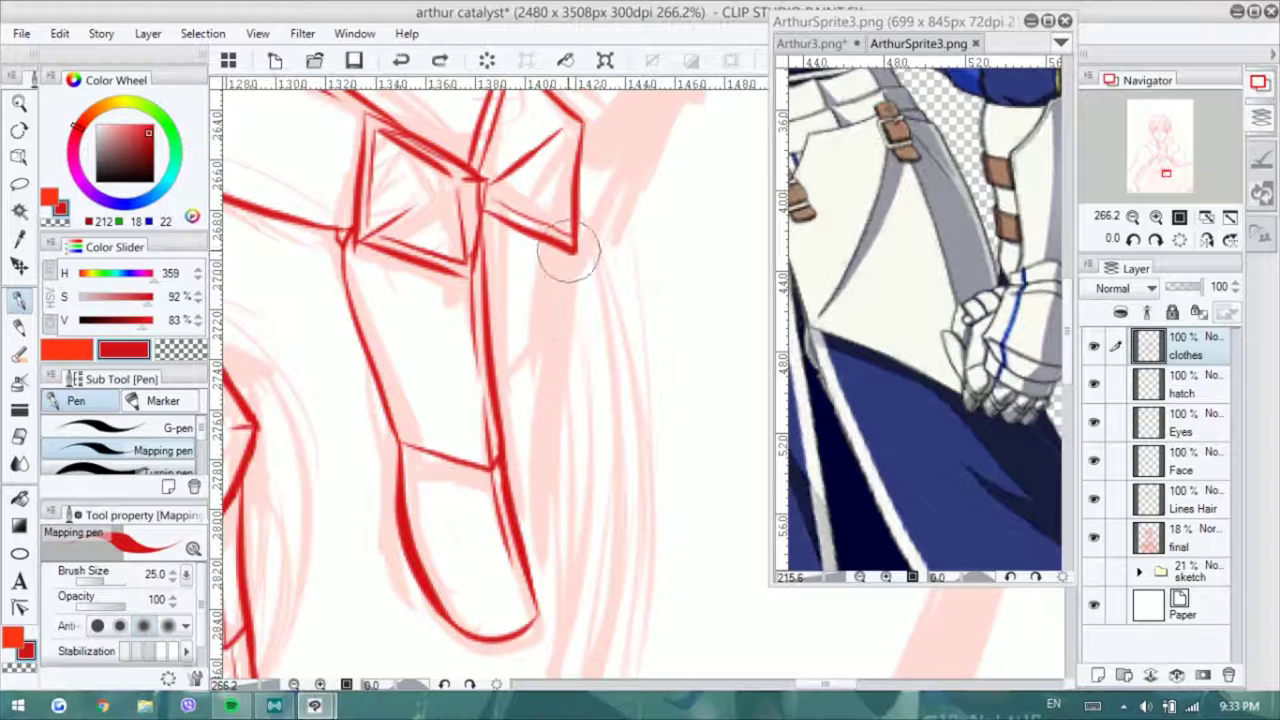
pyautogui.moveTo(578, 228); pyautogui.dragTo(535, 585)
pyautogui.moveTo(498, 402); pyautogui.dragTo(550, 418)
pyautogui.moveTo(558, 250); pyautogui.dragTo(545, 415)
# - Ink the outermost finger's top edge and outline the angular plate at its bend
pyautogui.scroll(5, 545, 365)
pyautogui.moveTo(435, 160)
pyautogui.mouseDown()
pyautogui.moveTo(629, 229)
pyautogui.moveTo(723, 280)
pyautogui.moveTo(692, 432)
pyautogui.mouseUp()
pyautogui.moveTo(632, 235); pyautogui.dragTo(585, 335)
pyautogui.moveTo(588, 340); pyautogui.dragTo(690, 430)
pyautogui.moveTo(632, 222)
pyautogui.mouseDown()
pyautogui.moveTo(598, 332)
pyautogui.moveTo(700, 262)
pyautogui.moveTo(725, 282)
pyautogui.moveTo(705, 350)
pyautogui.mouseUp()
# - Add a facet line to the outermost finger's plate and ink the finger edges running down from it
pyautogui.press('e')
pyautogui.press('p')
pyautogui.moveTo(592, 335); pyautogui.dragTo(698, 300)
pyautogui.moveTo(590, 340); pyautogui.dragTo(515, 400)
pyautogui.moveTo(670, 425)
pyautogui.mouseDown()
pyautogui.moveTo(595, 560)
pyautogui.moveTo(598, 525)
pyautogui.mouseUp()
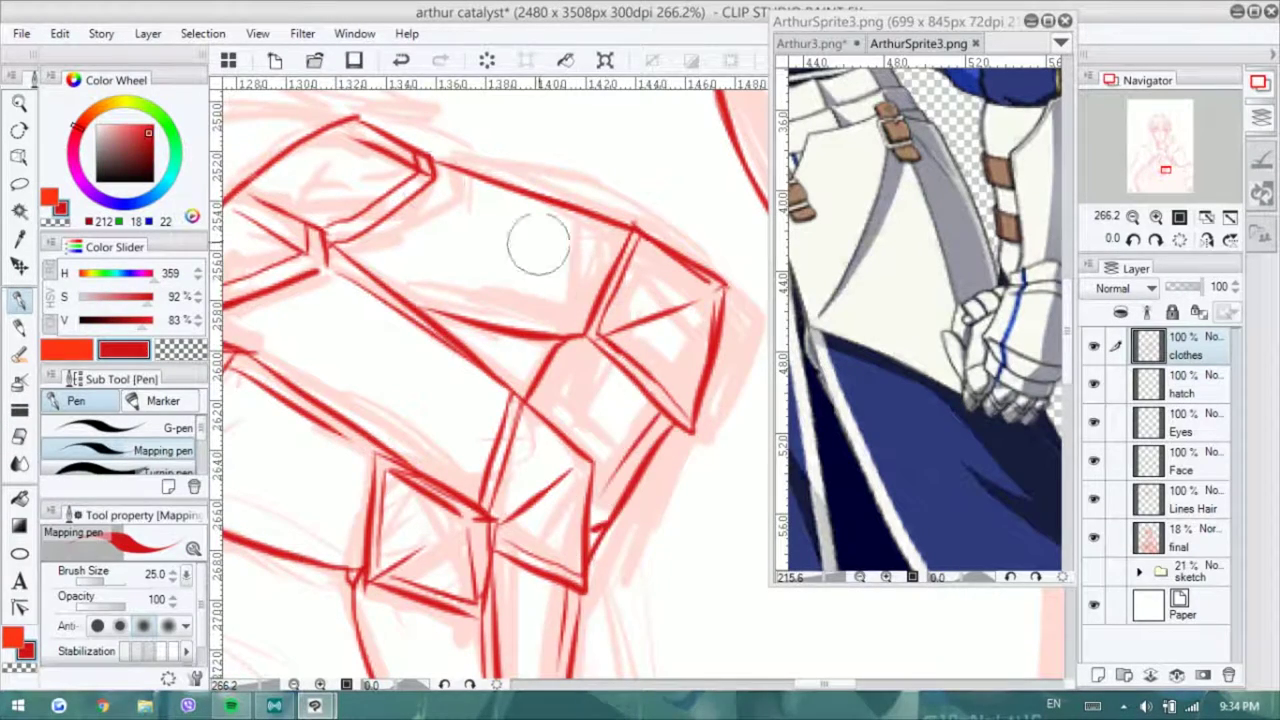
# - Ink the slanted bands on the back of the gauntlet, the forearm plate's lower edge and its curved cuff lines
pyautogui.moveTo(538, 243); pyautogui.dragTo(620, 300)
pyautogui.scroll(-2, 674, 320)
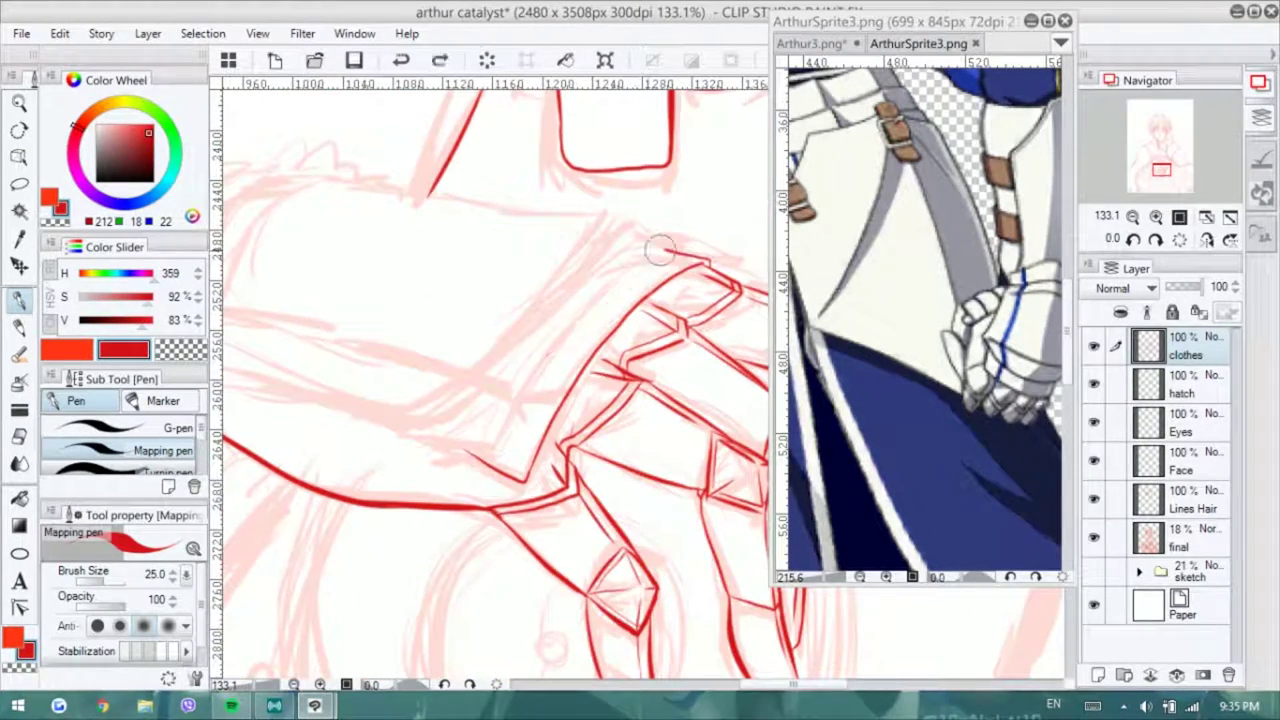
pyautogui.moveTo(660, 250); pyautogui.dragTo(528, 385)
pyautogui.moveTo(400, 432)
pyautogui.mouseDown()
pyautogui.moveTo(606, 232)
pyautogui.moveTo(727, 234)
pyautogui.mouseUp()
pyautogui.moveTo(346, 267)
pyautogui.mouseDown()
pyautogui.moveTo(320, 355)
pyautogui.moveTo(505, 437)
pyautogui.mouseUp()
pyautogui.moveTo(322, 380)
pyautogui.mouseDown()
pyautogui.moveTo(355, 245)
pyautogui.moveTo(440, 188)
pyautogui.mouseUp()
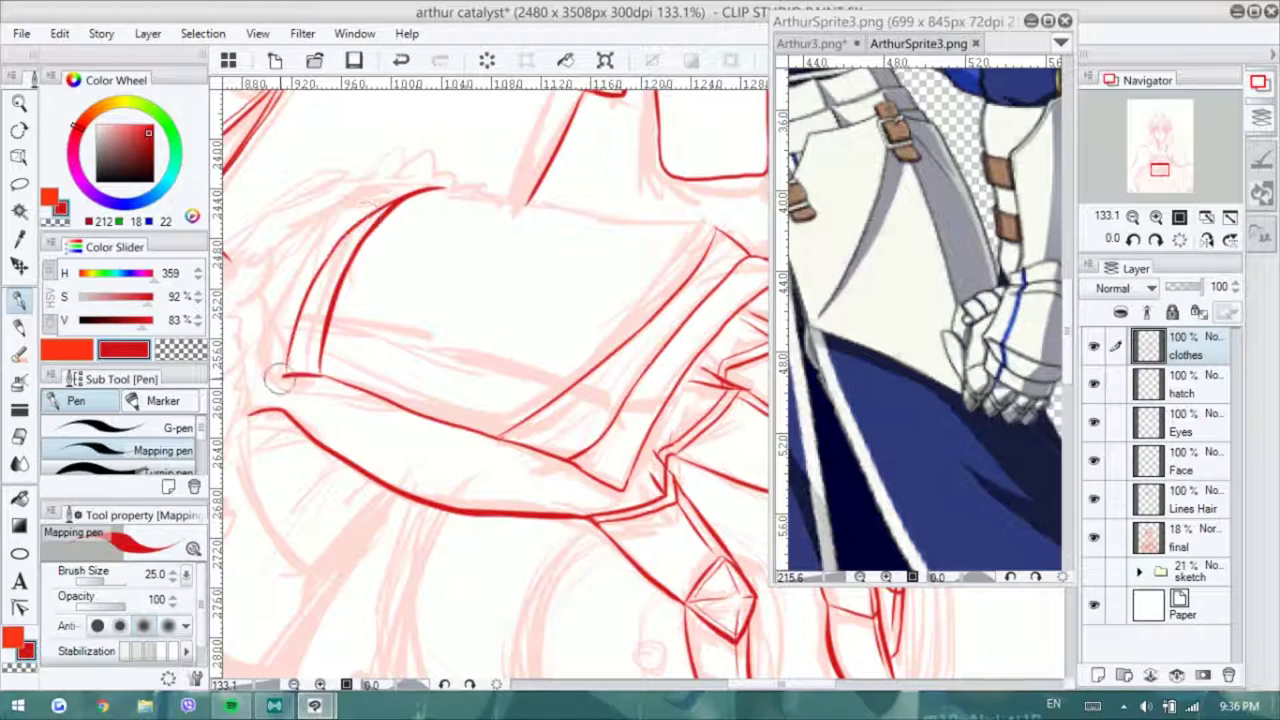
# - Ink the cuff's outermost curved rim and the forearm plate's top edge, redoing the rim stroke
pyautogui.moveTo(279, 376); pyautogui.dragTo(266, 374)
pyautogui.hotkey('ctrl', 'z')
pyautogui.moveTo(278, 292); pyautogui.dragTo(370, 200)
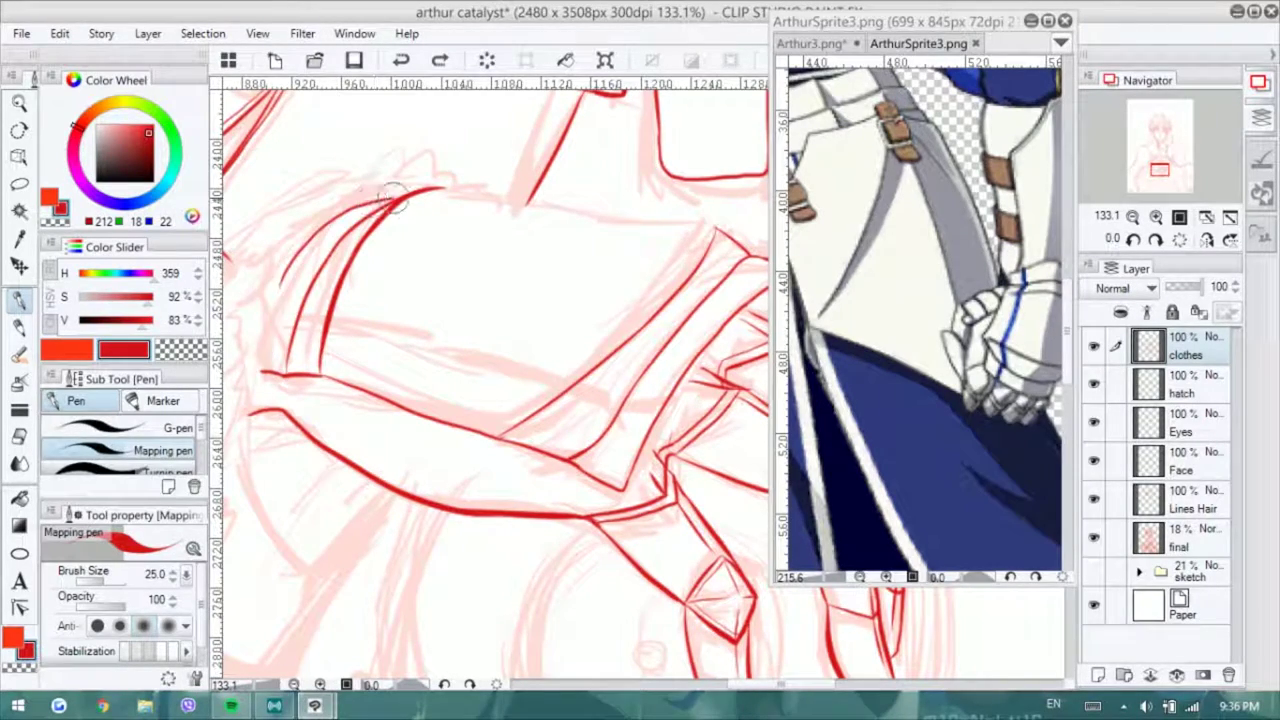
pyautogui.press('h')
pyautogui.hotkey('ctrl', 'z')
pyautogui.moveTo(414, 286); pyautogui.dragTo(688, 248)
pyautogui.press('h')
# - Ink the jagged fur trim over the top and outer side of the gauntlet's cuff, redoing strokes that miss
pyautogui.scroll(-3, 514, 354)
pyautogui.scroll(4, 558, 338)
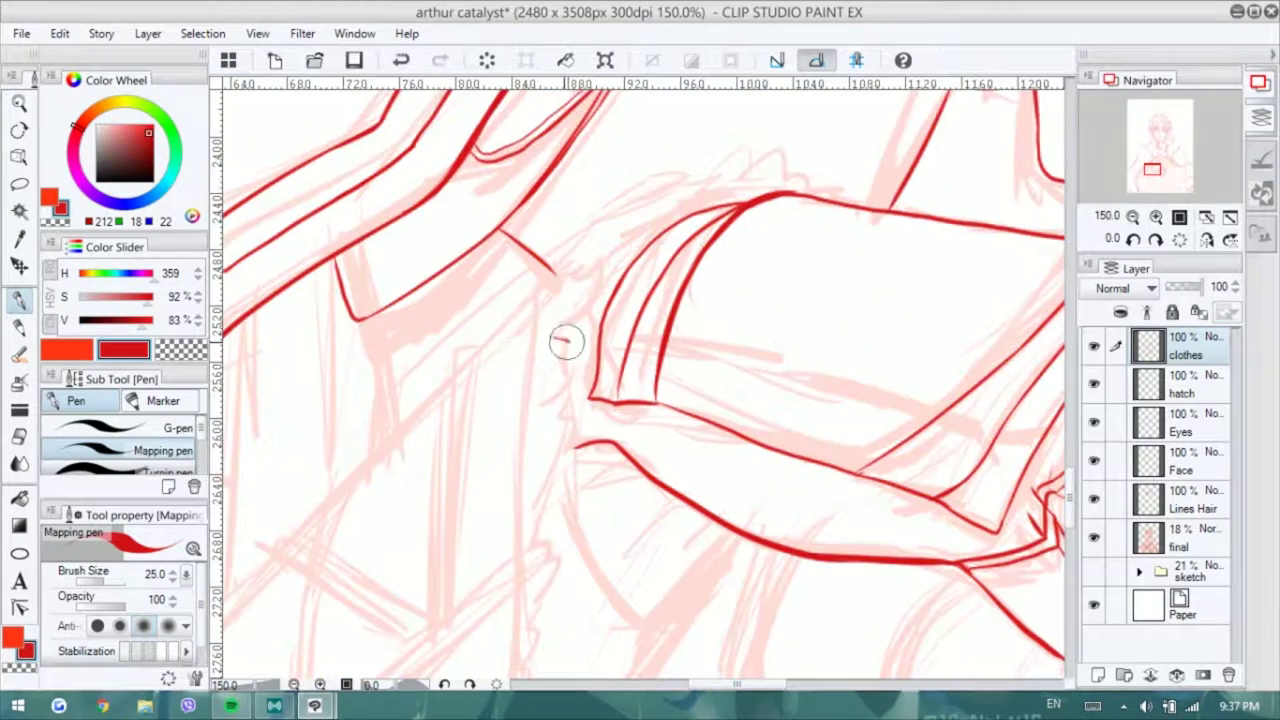
pyautogui.moveTo(585, 310); pyautogui.dragTo(615, 216)
pyautogui.hotkey('ctrl', 'z')
pyautogui.moveTo(548, 272)
pyautogui.mouseDown()
pyautogui.moveTo(621, 216)
pyautogui.moveTo(790, 165)
pyautogui.mouseUp()
pyautogui.hotkey('ctrl', 'z')
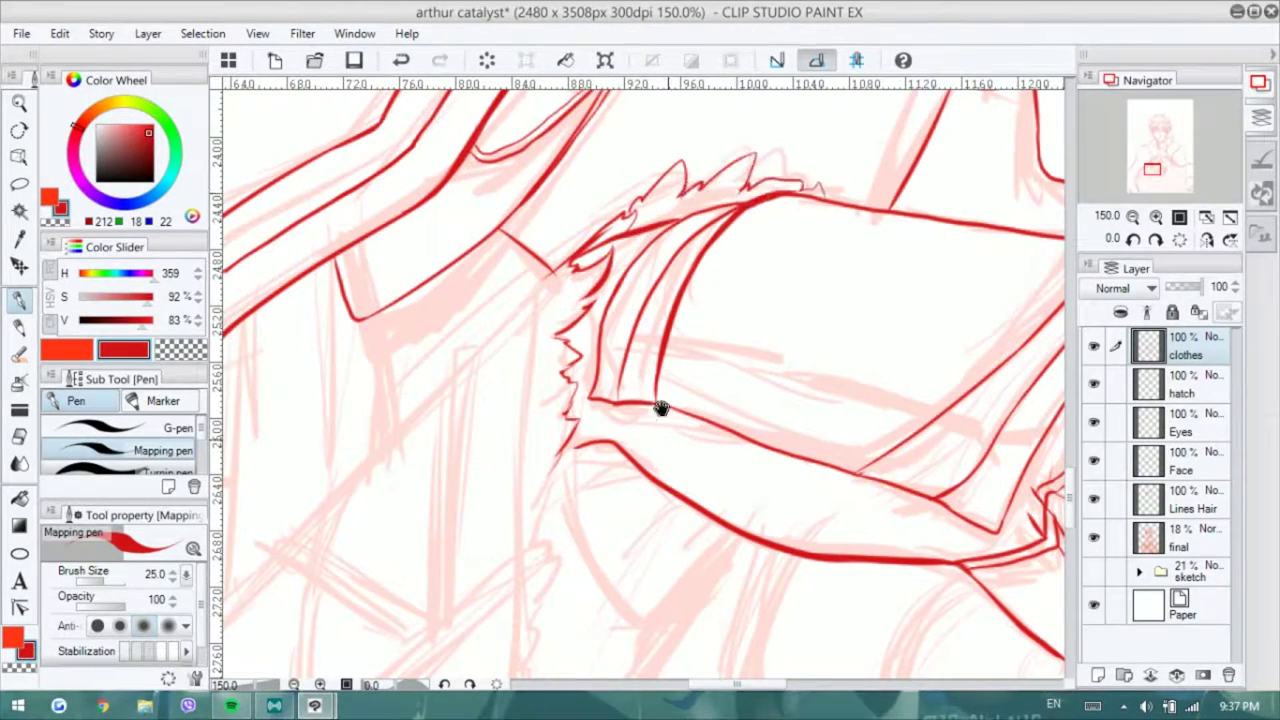
# - Ink the outline of the sleeve opening hanging below the wrist, with jagged fur along its inner side
pyautogui.scroll(-3, 600, 300)
pyautogui.moveTo(529, 171); pyautogui.dragTo(519, 420)
pyautogui.scroll(-2, 525, 235)
pyautogui.scroll(-2, 519, 235)
pyautogui.moveTo(517, 240); pyautogui.dragTo(527, 605)
pyautogui.moveTo(523, 531)
pyautogui.mouseDown()
pyautogui.moveTo(593, 578)
pyautogui.moveTo(720, 278)
pyautogui.mouseUp()
pyautogui.moveTo(527, 605); pyautogui.dragTo(630, 578)
pyautogui.moveTo(556, 236)
pyautogui.mouseDown()
pyautogui.moveTo(545, 268)
pyautogui.moveTo(558, 410)
pyautogui.mouseUp()
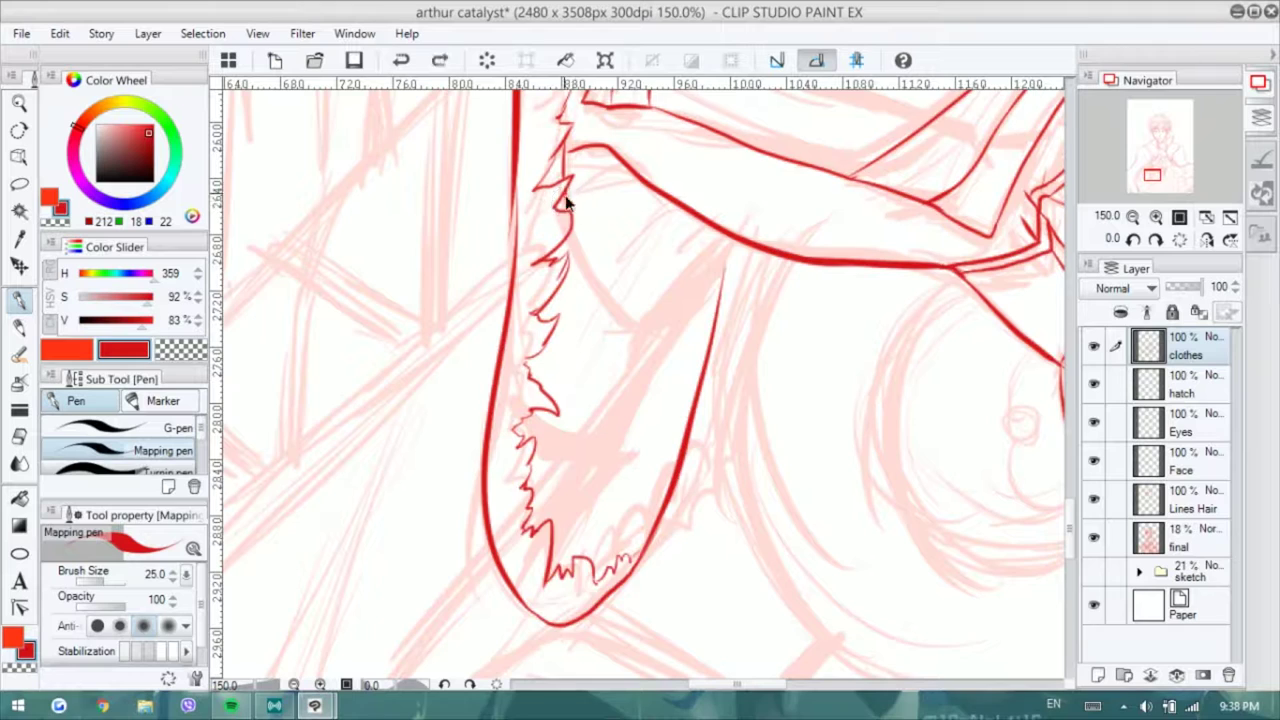
# - Ink the folds inside the sleeve opening and fur along its other edge, erasing the outline where the fur overlaps
pyautogui.moveTo(566, 230)
pyautogui.mouseDown()
pyautogui.moveTo(725, 256)
pyautogui.moveTo(568, 524)
pyautogui.mouseUp()
pyautogui.scroll(1, 622, 405)
pyautogui.moveTo(625, 590); pyautogui.dragTo(630, 540)
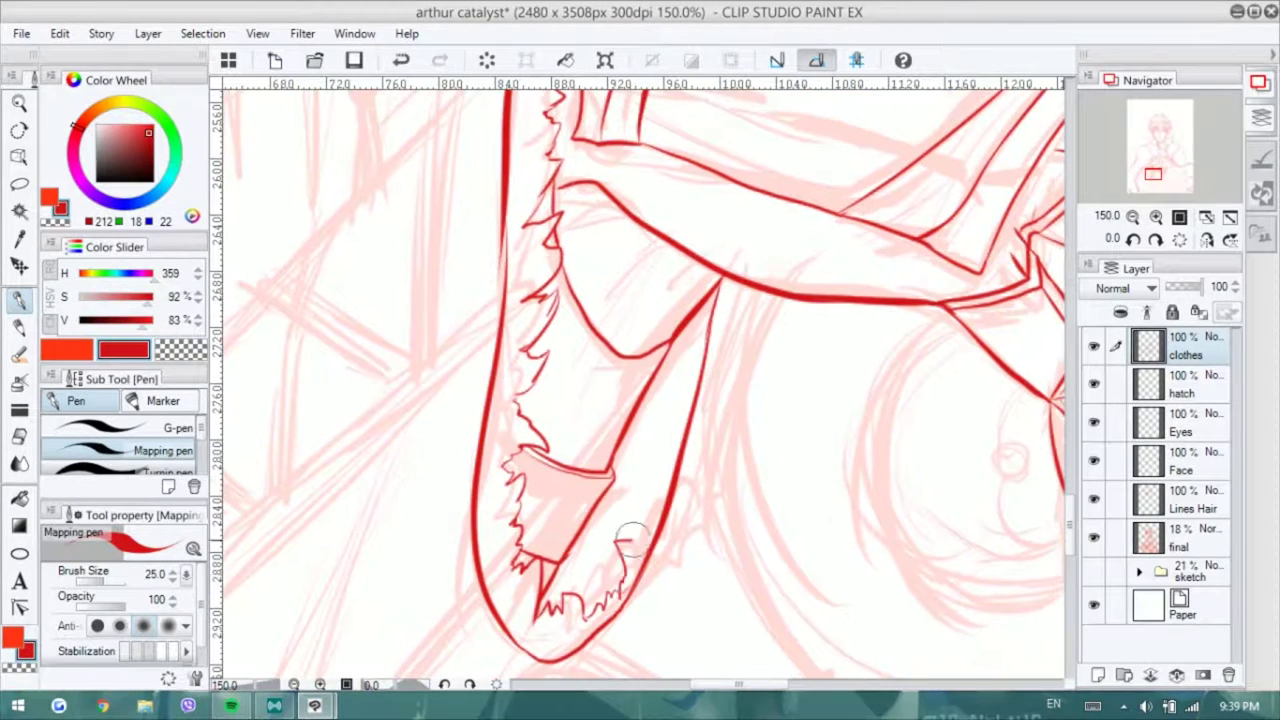
pyautogui.moveTo(725, 312)
pyautogui.mouseDown()
pyautogui.moveTo(678, 508)
pyautogui.moveTo(595, 630)
pyautogui.mouseUp()
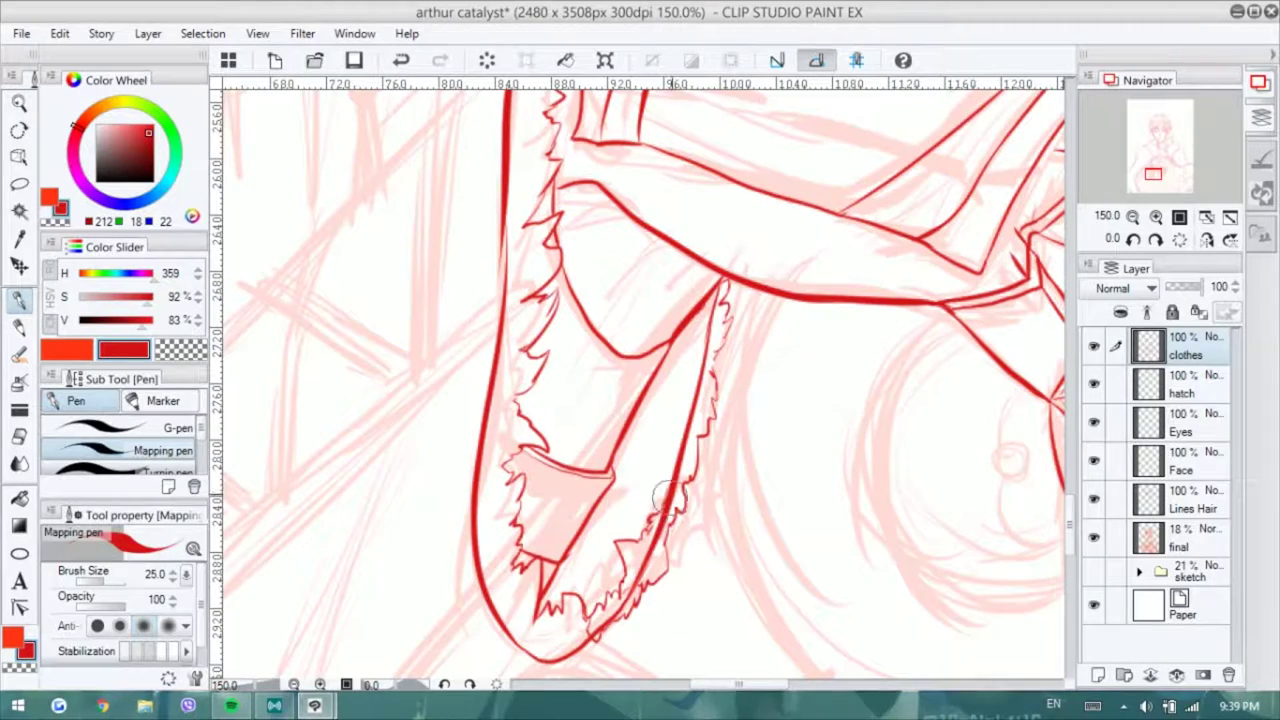
pyautogui.press('e')
pyautogui.moveTo(663, 497); pyautogui.dragTo(633, 580)
pyautogui.press('p')
# - Ink the sleeve's lower outline from the fur-trimmed opening down around the elbow
pyautogui.hotkey('ctrl', '-')
pyautogui.scroll(-3, 371, 486)
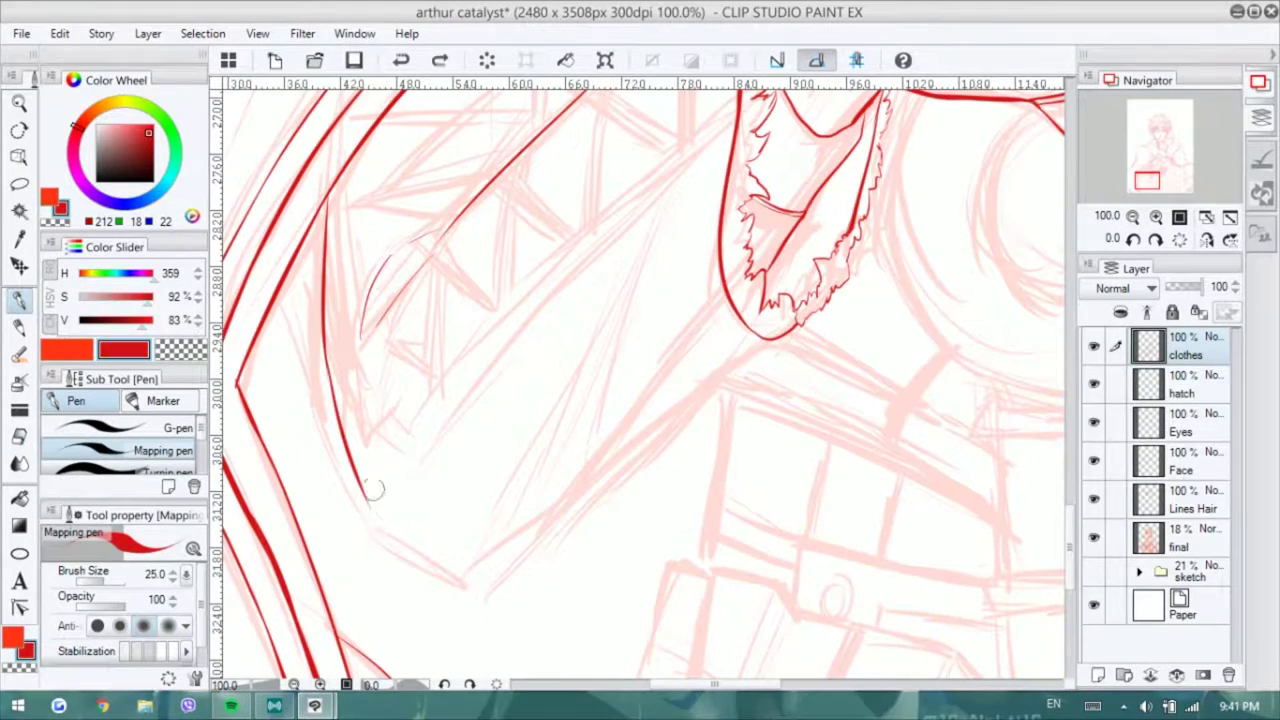
pyautogui.moveTo(580, 482); pyautogui.dragTo(440, 564)
pyautogui.hotkey('ctrl', 'z')
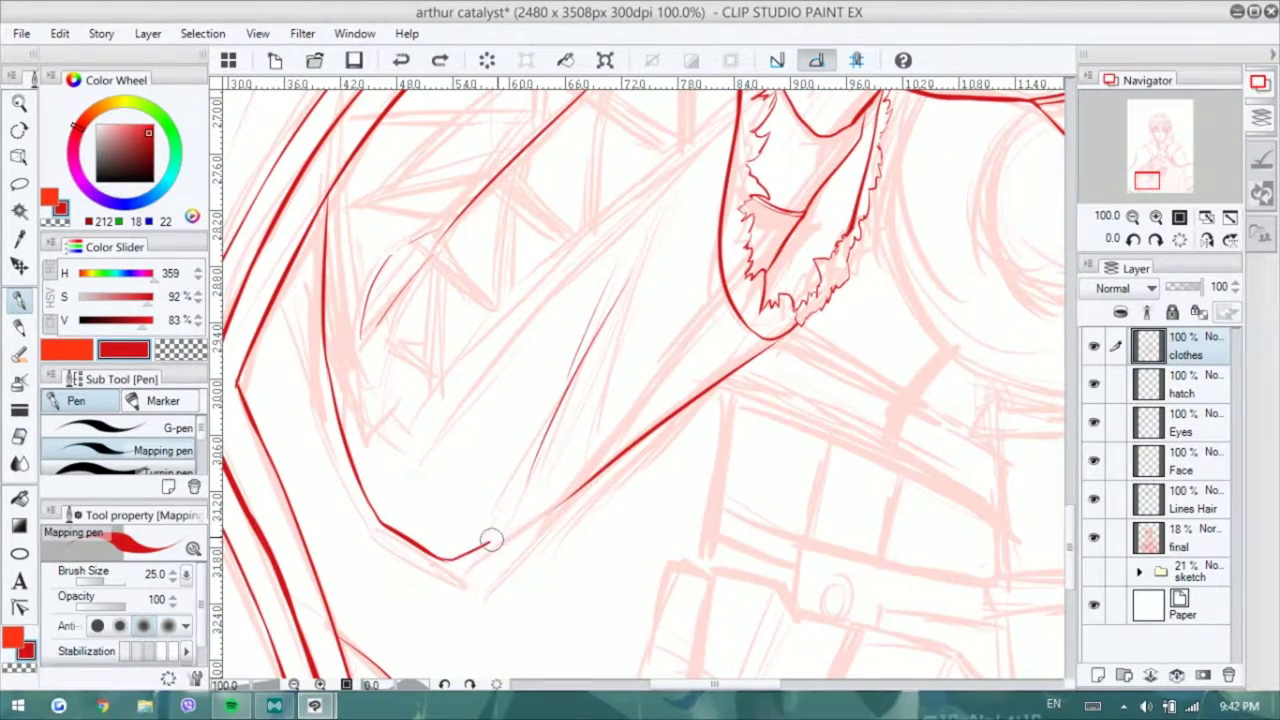
# - Ink the band lines crossing the sleeve's laced slit and the second trim line along the slit's lower edge
pyautogui.scroll(4, 588, 246)
pyautogui.scroll(-1, 592, 295)
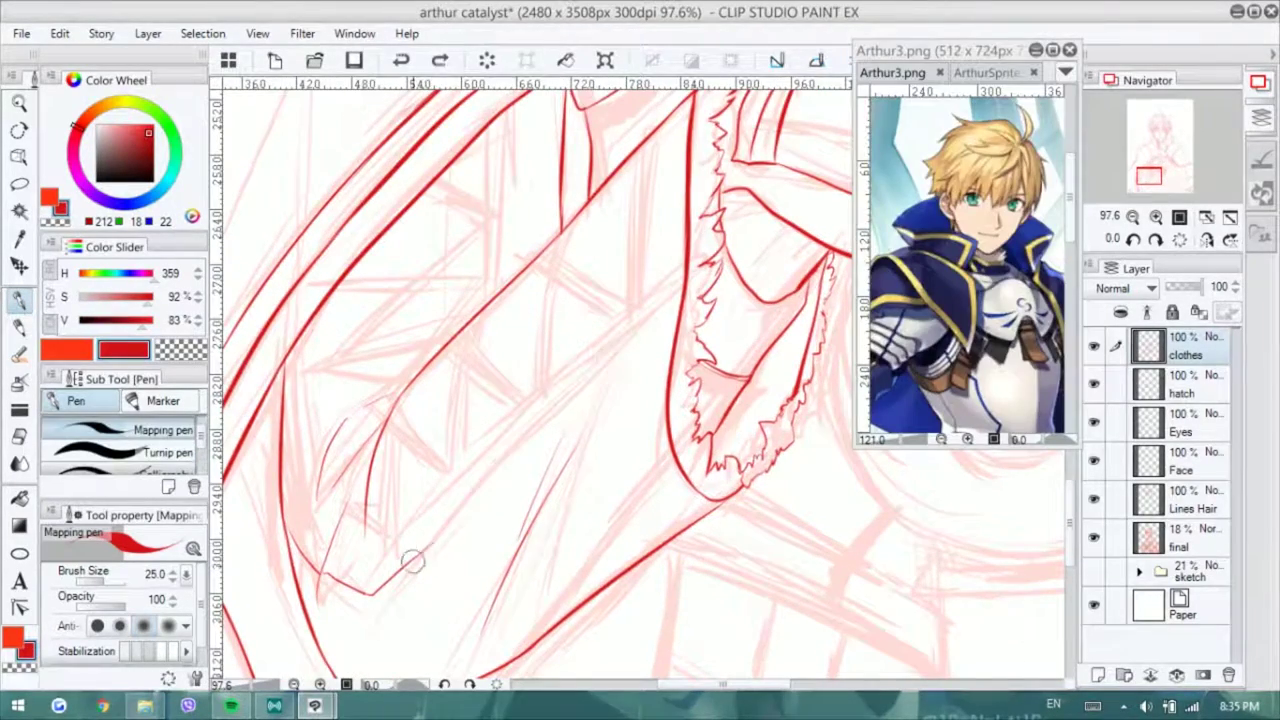
pyautogui.moveTo(562, 186)
pyautogui.mouseDown()
pyautogui.moveTo(549, 386)
pyautogui.moveTo(553, 370)
pyautogui.mouseUp()
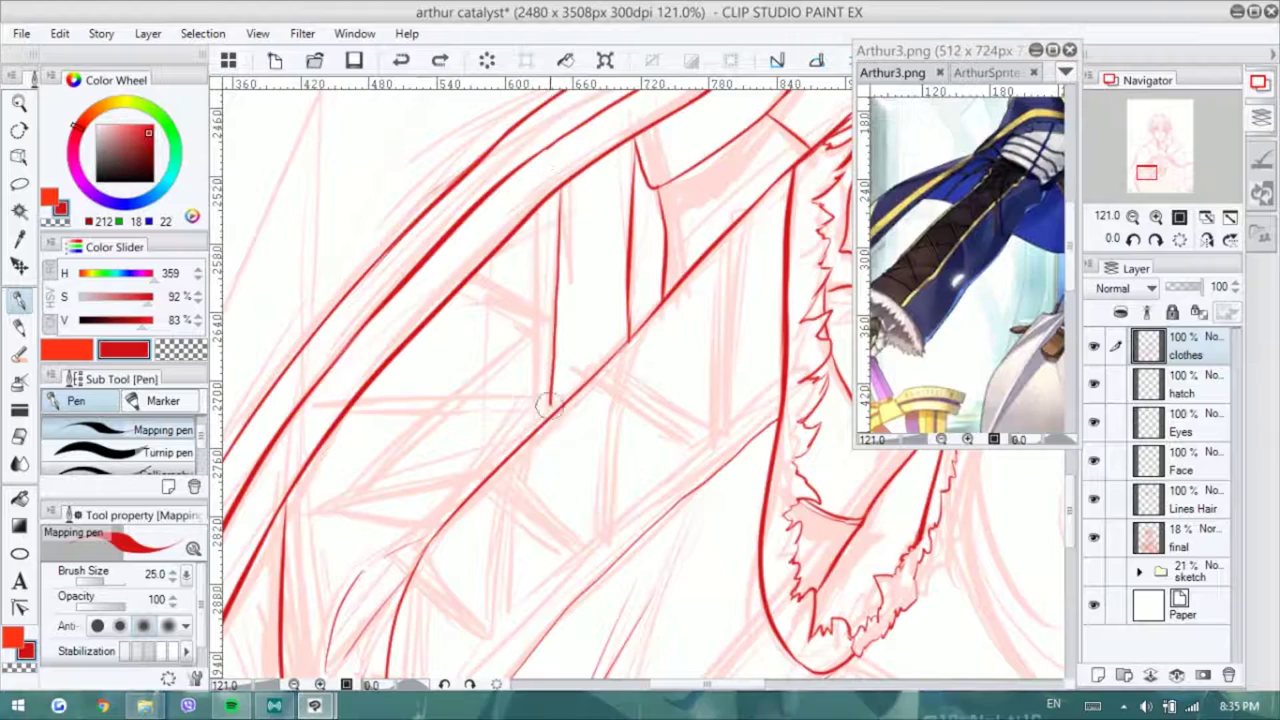
pyautogui.moveTo(545, 195)
pyautogui.mouseDown()
pyautogui.moveTo(540, 436)
pyautogui.moveTo(635, 221)
pyautogui.mouseUp()
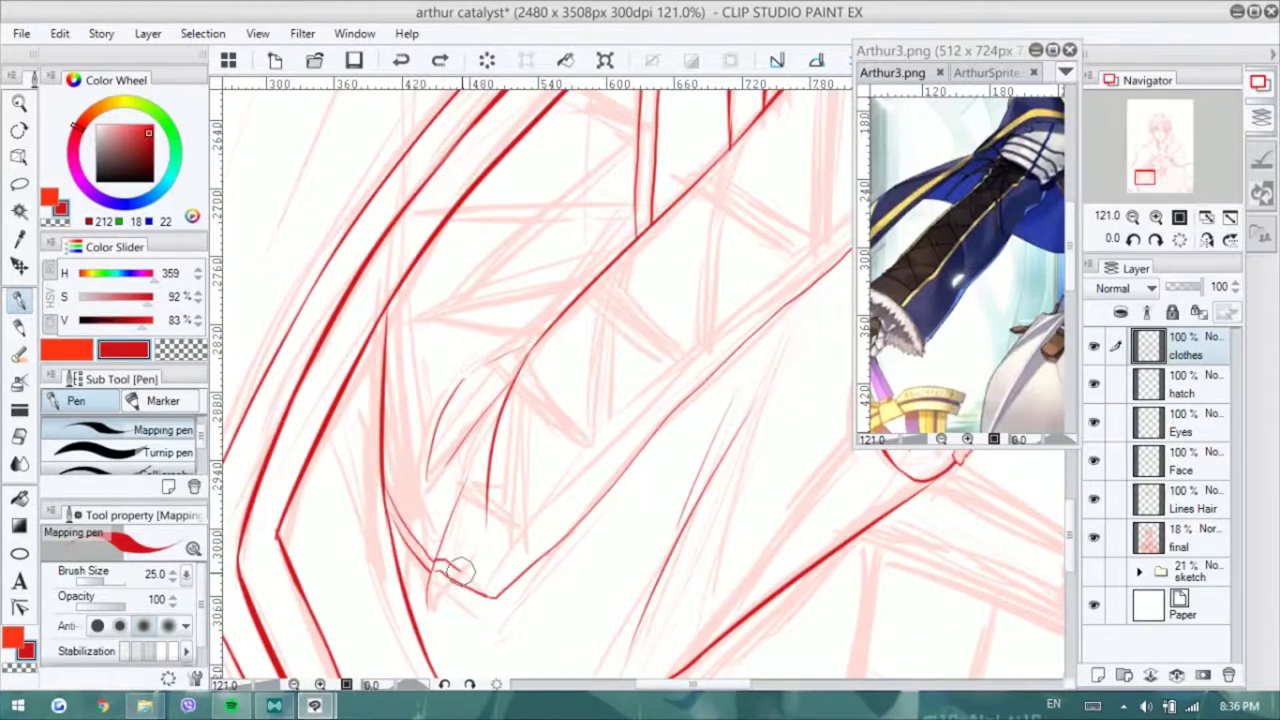
pyautogui.moveTo(440, 560); pyautogui.dragTo(428, 612)
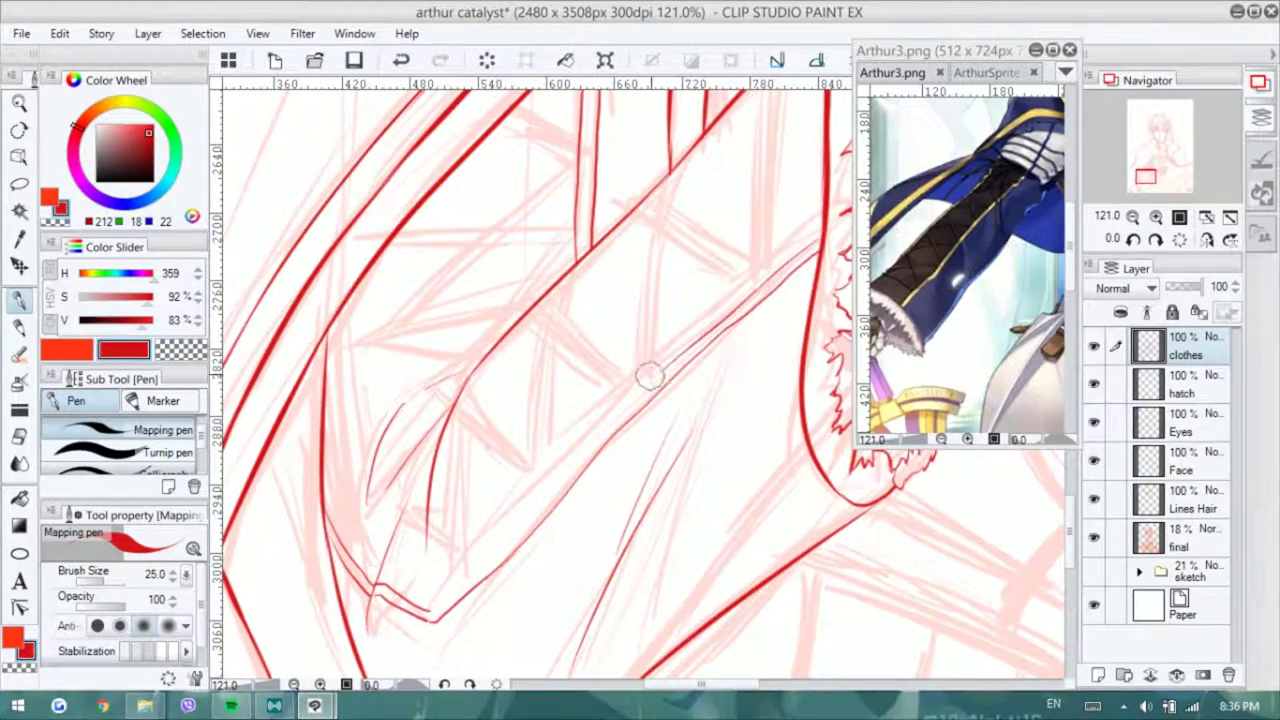
# - Mirror the canvas view and ink the breastplate's lower edge on the other side with a thinner line parallel above it
pyautogui.scroll(5, 667, 366)
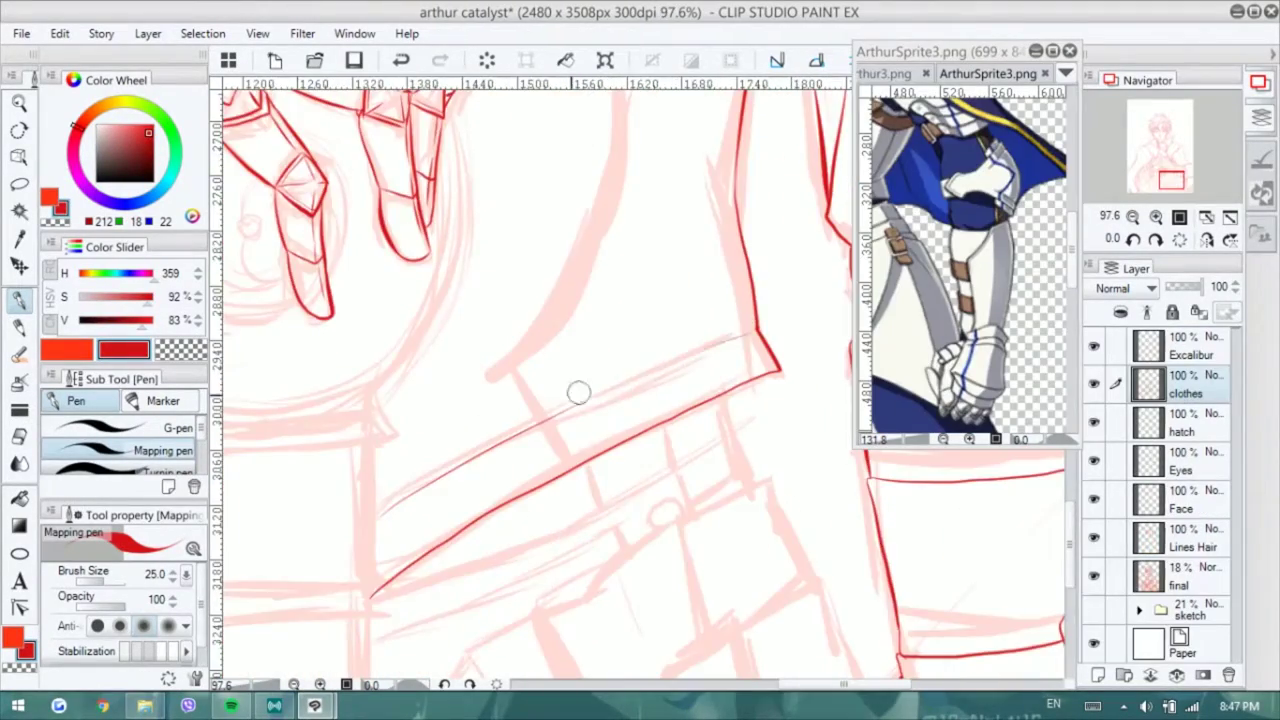
pyautogui.press('h')
pyautogui.moveTo(558, 503); pyautogui.dragTo(715, 401)
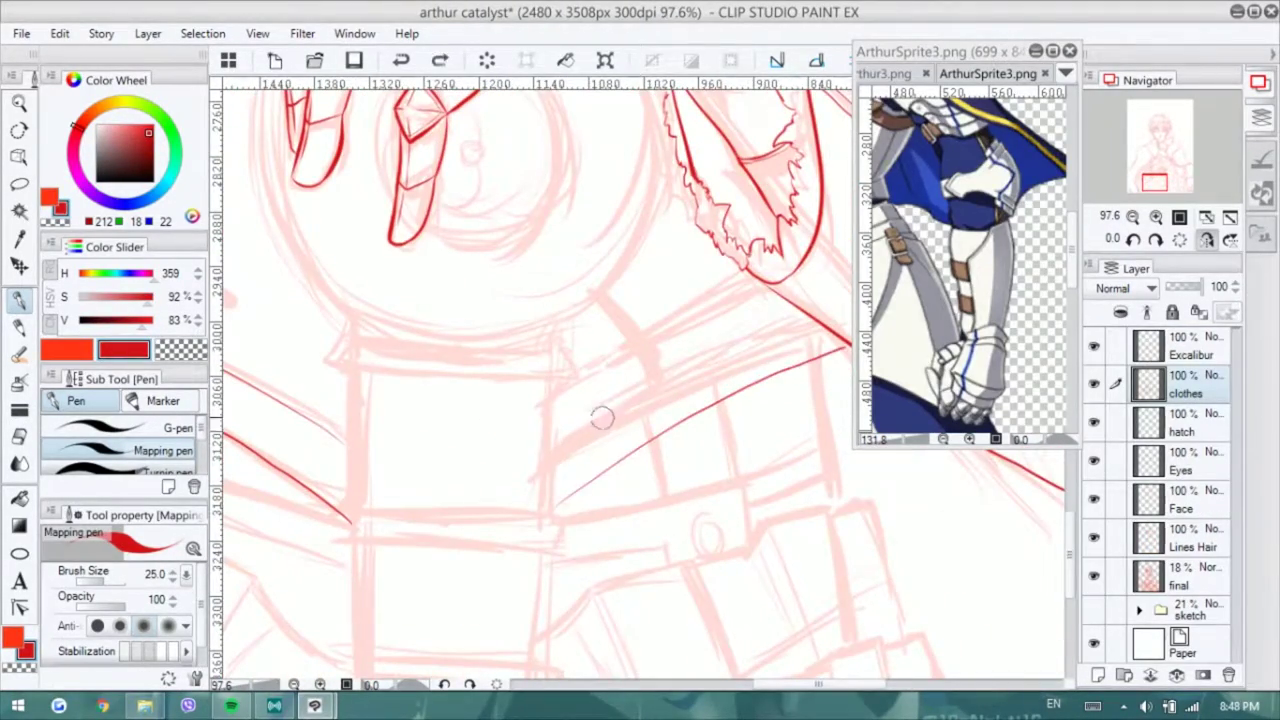
pyautogui.moveTo(787, 327); pyautogui.dragTo(680, 200)
pyautogui.scroll(1, 680, 309)
# - Ink the stepped upper edge and outer side of the first row of hip plates, checking the waist armour in both references
pyautogui.moveTo(428, 522); pyautogui.dragTo(480, 470)
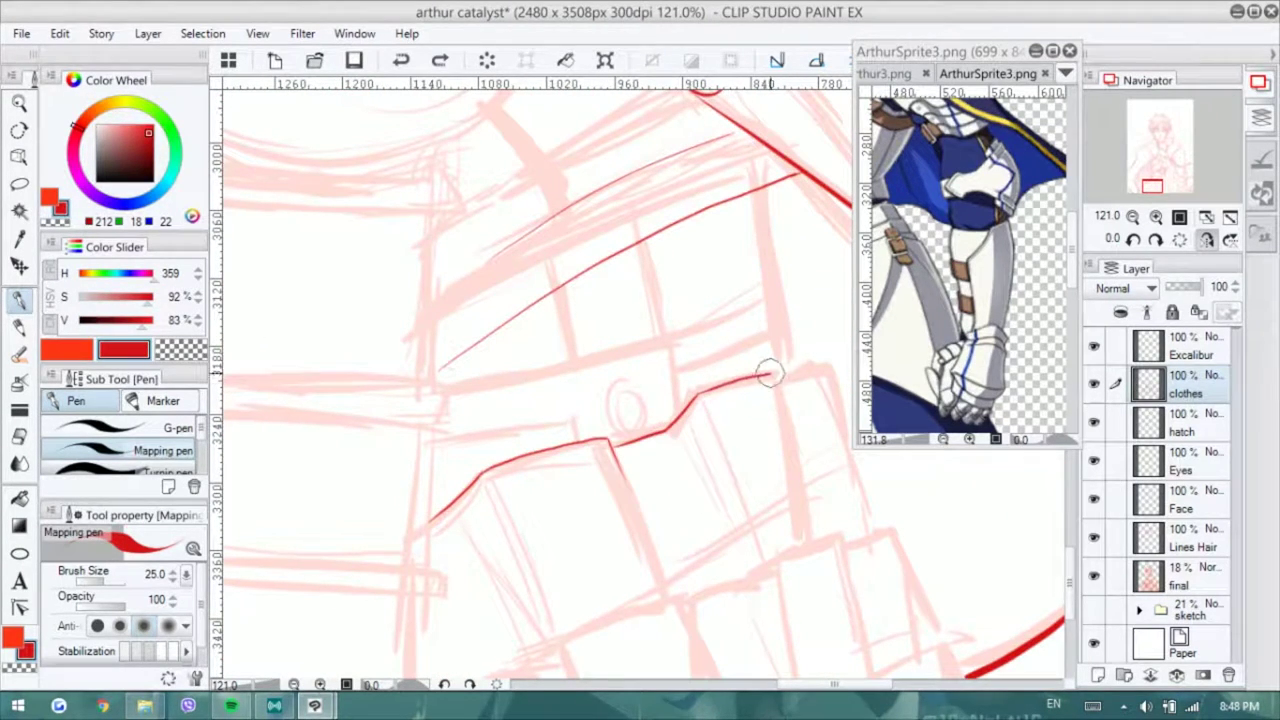
pyautogui.moveTo(776, 380); pyautogui.dragTo(792, 520)
pyautogui.scroll(2, 777, 429)
pyautogui.hotkey('ctrl', 'Tab')
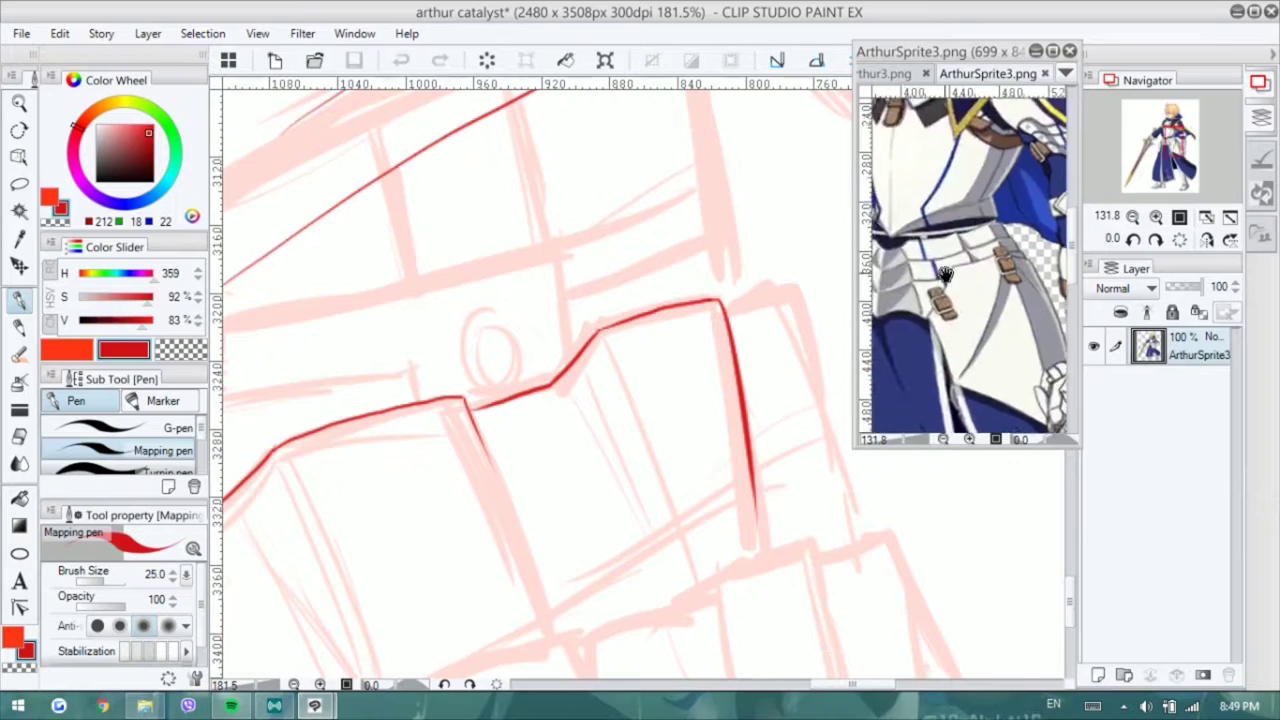
pyautogui.moveTo(469, 399); pyautogui.dragTo(594, 277)
pyautogui.press('e')
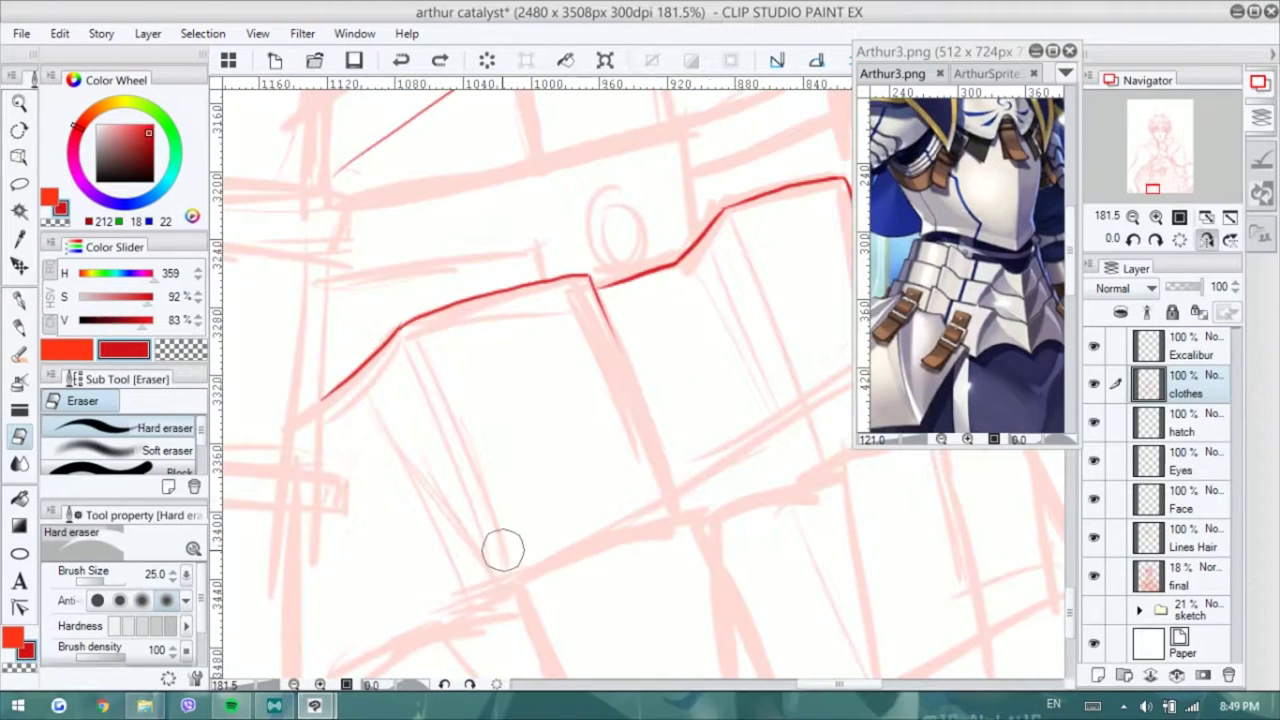
# - Rework the notched part of the first hip-plate row into a smoother edge and ink the small outermost plate
pyautogui.press('h')
pyautogui.press('p')
pyautogui.press('h')
pyautogui.moveTo(505, 310)
pyautogui.mouseDown()
pyautogui.moveTo(726, 274)
pyautogui.moveTo(740, 243)
pyautogui.moveTo(583, 307)
pyautogui.moveTo(533, 312)
pyautogui.mouseUp()
pyautogui.press('e')
pyautogui.press('p')
pyautogui.hotkey('ctrl', 'z')
pyautogui.moveTo(694, 266)
pyautogui.mouseDown()
pyautogui.moveTo(771, 300)
pyautogui.moveTo(820, 486)
pyautogui.moveTo(848, 323)
pyautogui.mouseUp()
# - Ink the stepped upper edge of the second hip-plate row and its outer plates' sides, undoing strokes that miss
pyautogui.moveTo(250, 580)
pyautogui.mouseDown()
pyautogui.moveTo(294, 529)
pyautogui.moveTo(400, 500)
pyautogui.moveTo(258, 572)
pyautogui.moveTo(429, 486)
pyautogui.moveTo(606, 443)
pyautogui.moveTo(576, 452)
pyautogui.moveTo(745, 358)
pyautogui.mouseUp()
pyautogui.hotkey('ctrl', 'z')
pyautogui.hotkey('ctrl', 'z')
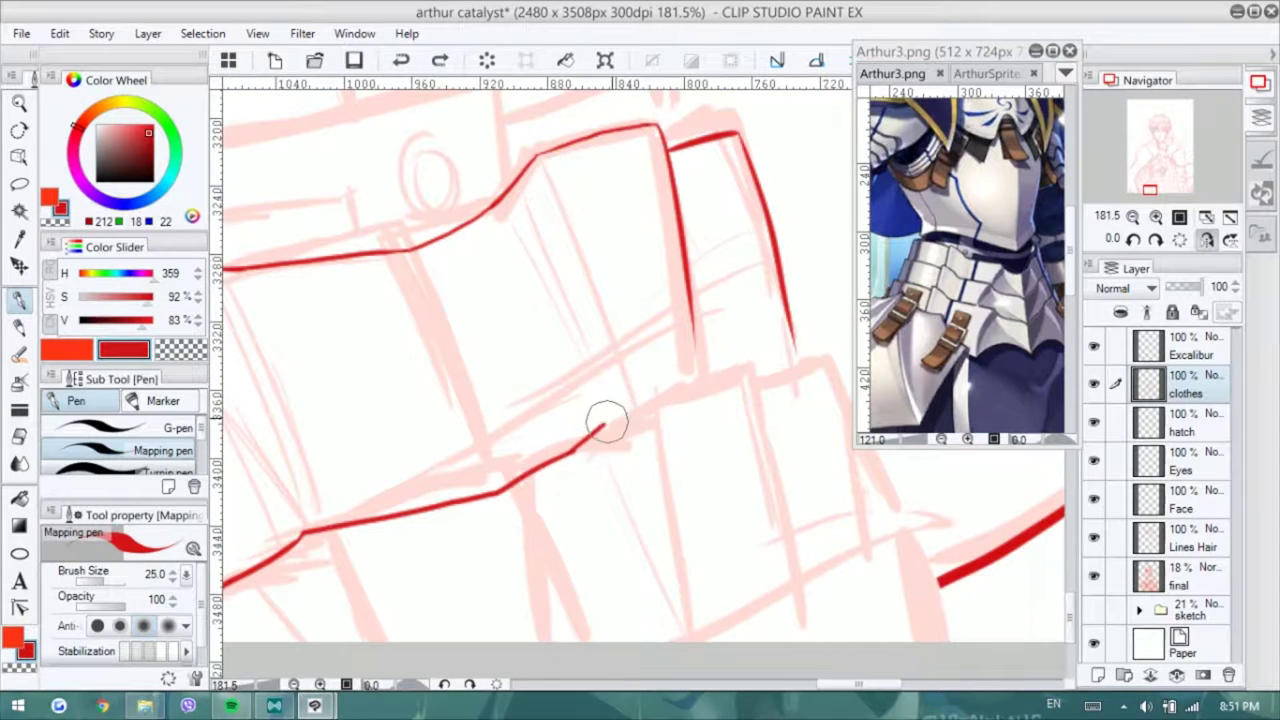
pyautogui.moveTo(576, 452); pyautogui.dragTo(777, 503)
pyautogui.moveTo(760, 388); pyautogui.dragTo(808, 366)
pyautogui.moveTo(780, 530); pyautogui.dragTo(740, 370)
pyautogui.scroll(-3, 720, 368)
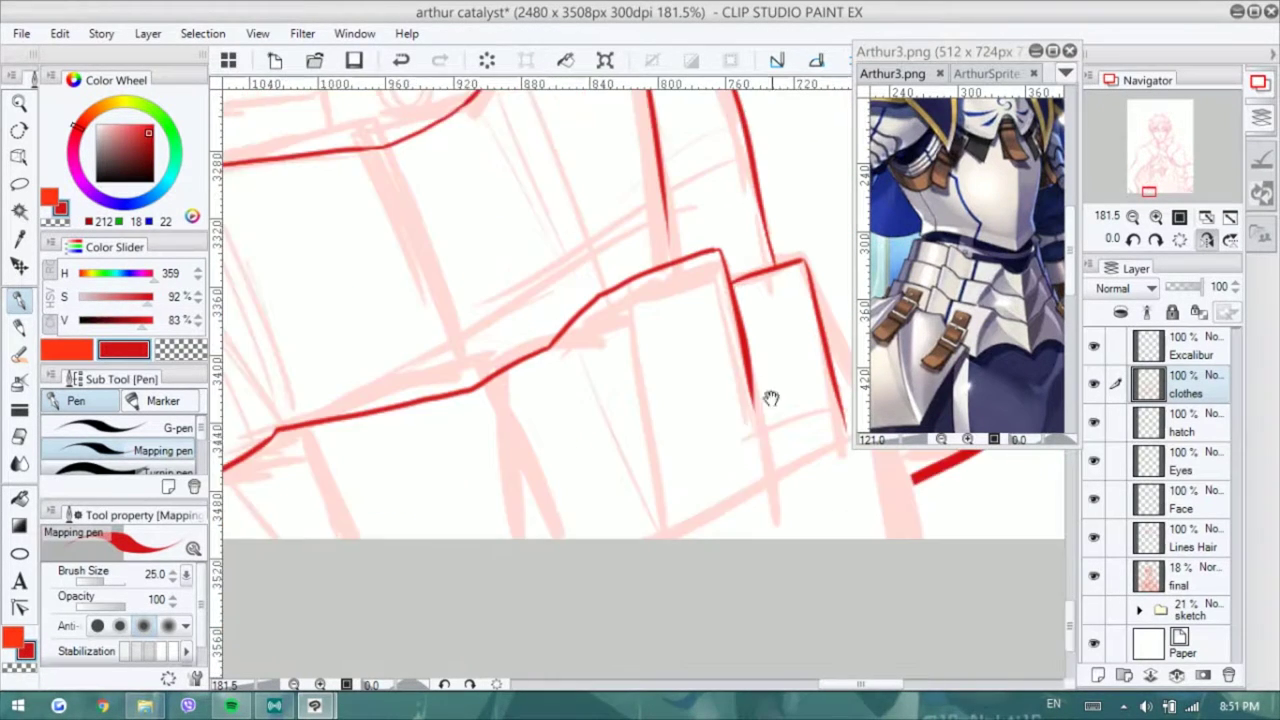
pyautogui.moveTo(658, 513); pyautogui.dragTo(711, 474)
pyautogui.moveTo(728, 416)
pyautogui.mouseDown()
pyautogui.moveTo(826, 543)
pyautogui.moveTo(771, 429)
pyautogui.mouseUp()
pyautogui.scroll(-2, 771, 429)
pyautogui.hotkey('ctrl', 'z')
# - Ink the stepped upper edge of the first hip-plate row on the opposite hip, up to its outer plate
pyautogui.moveTo(460, 405); pyautogui.dragTo(327, 445)
pyautogui.moveTo(327, 465); pyautogui.dragTo(403, 432)
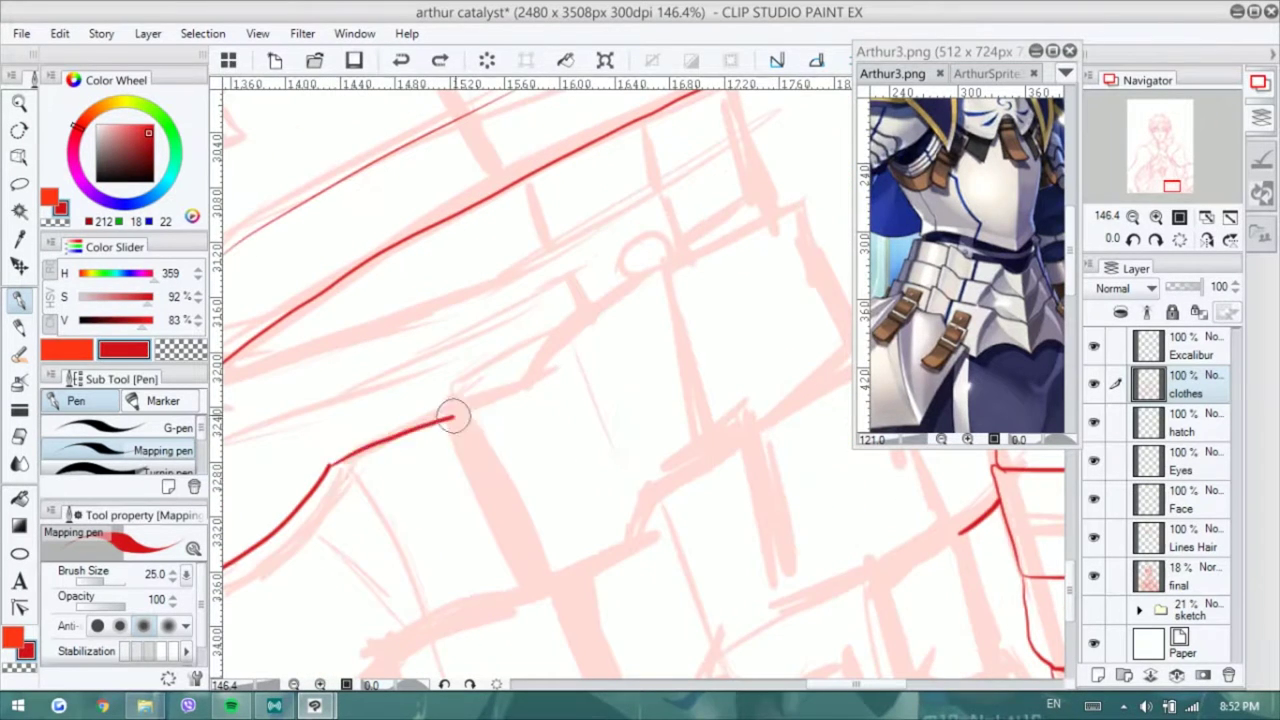
pyautogui.moveTo(786, 211); pyautogui.dragTo(686, 223)
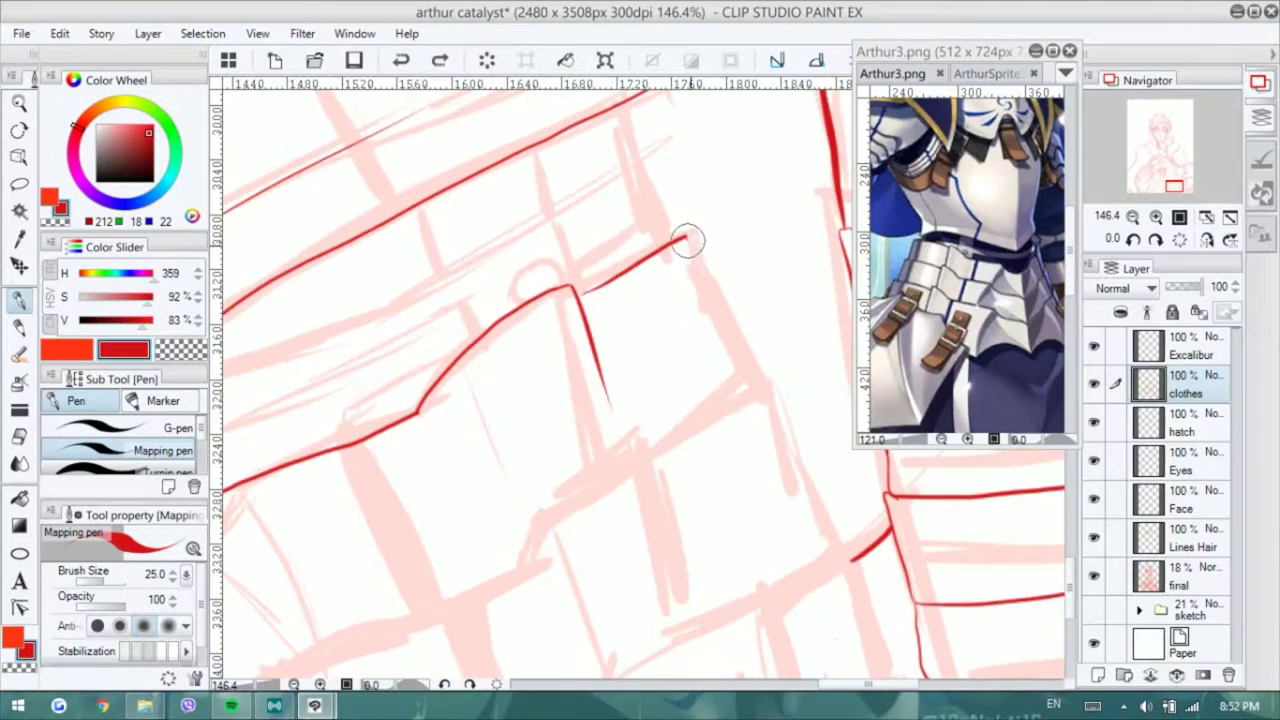
# - Ink the stepped upper edge of the opposite hip's second plate row and the outer plate edges, redoing the missed stroke
pyautogui.scroll(-3, 405, 488)
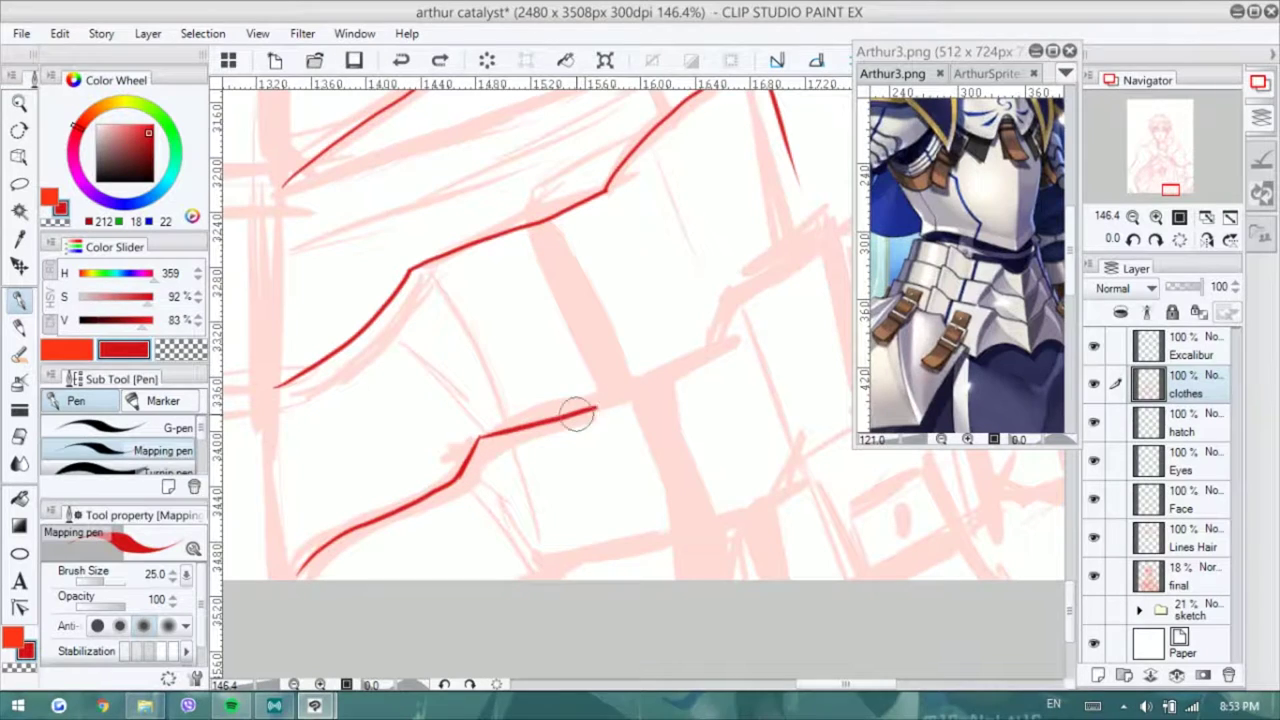
pyautogui.moveTo(645, 398); pyautogui.dragTo(570, 447)
pyautogui.hotkey('ctrl', 'z')
pyautogui.moveTo(641, 390); pyautogui.dragTo(752, 288)
pyautogui.moveTo(752, 288)
pyautogui.mouseDown()
pyautogui.moveTo(676, 322)
pyautogui.moveTo(766, 420)
pyautogui.moveTo(674, 294)
pyautogui.moveTo(668, 365)
pyautogui.mouseUp()
pyautogui.moveTo(668, 365); pyautogui.dragTo(585, 447)
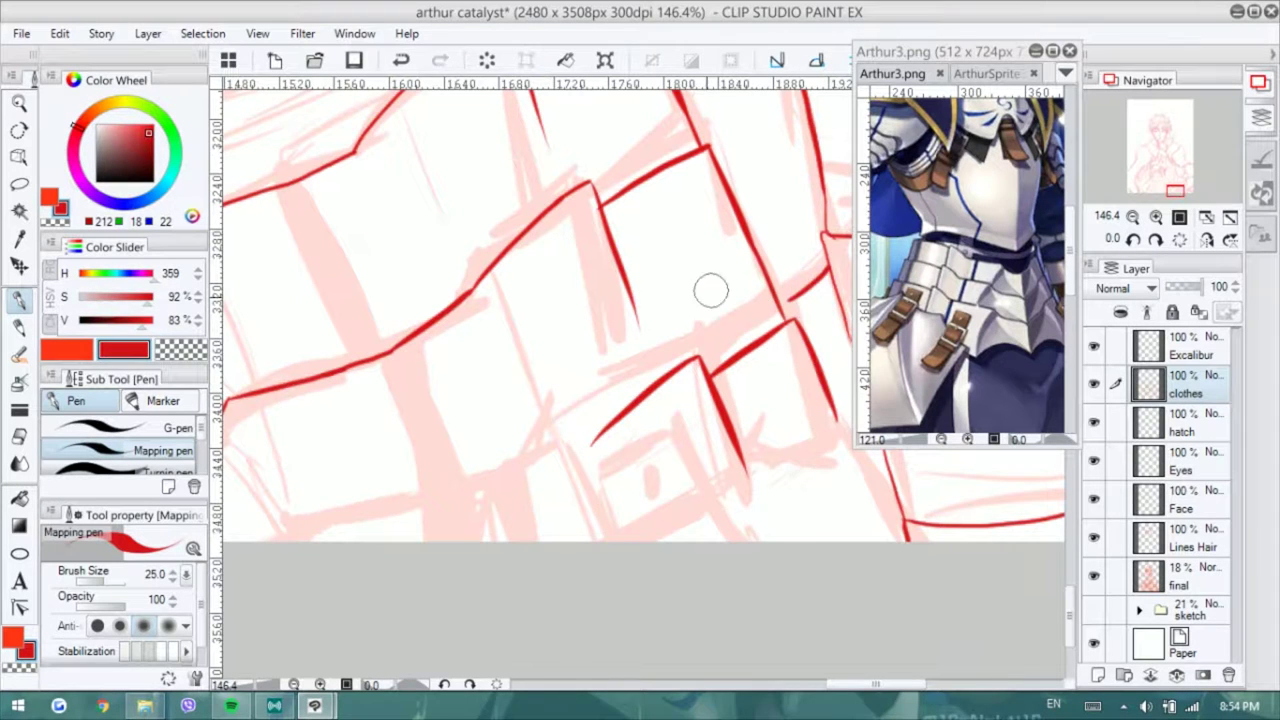
pyautogui.moveTo(785, 315); pyautogui.dragTo(850, 275)
# - Ink the upper edge of the lowest hip-plate row along the bottom of the page
pyautogui.moveTo(372, 500); pyautogui.dragTo(516, 473)
pyautogui.moveTo(381, 490); pyautogui.dragTo(670, 402)
pyautogui.moveTo(799, 461); pyautogui.dragTo(659, 461)
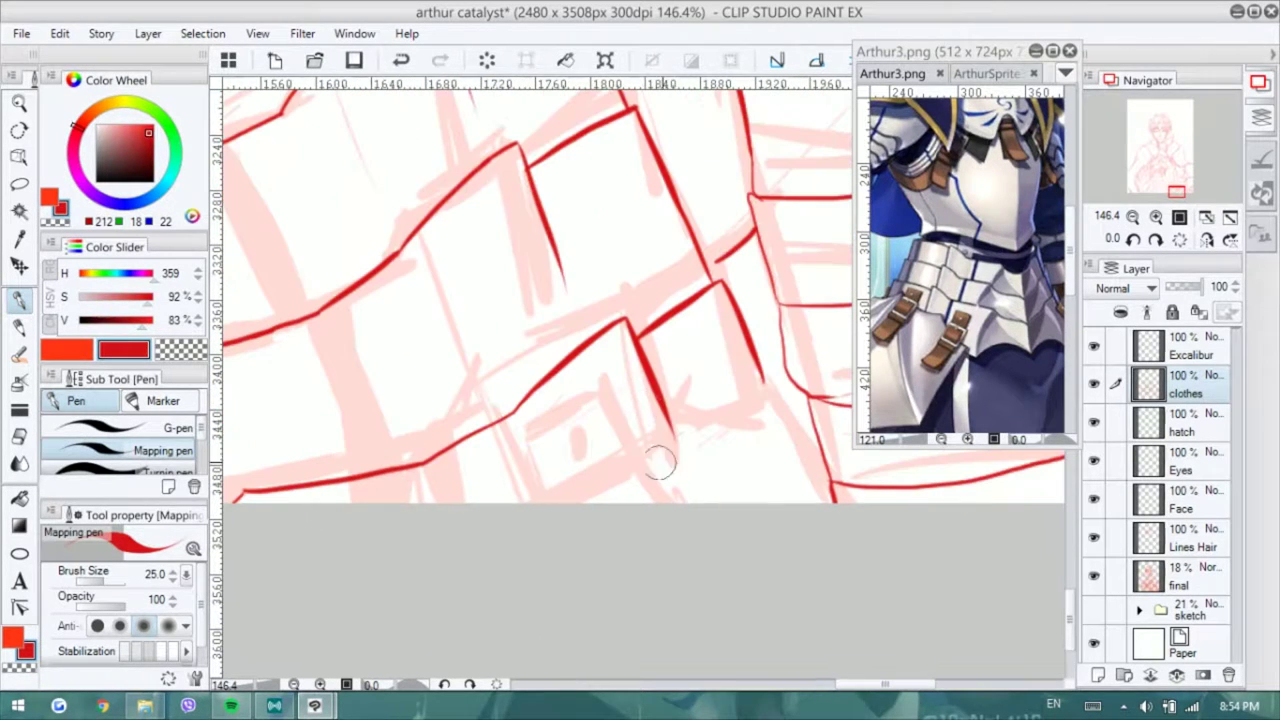
# - Ink the strap end with a small round rivet on the lowest hip plate
pyautogui.scroll(3, 598, 485)
pyautogui.click(540, 428)
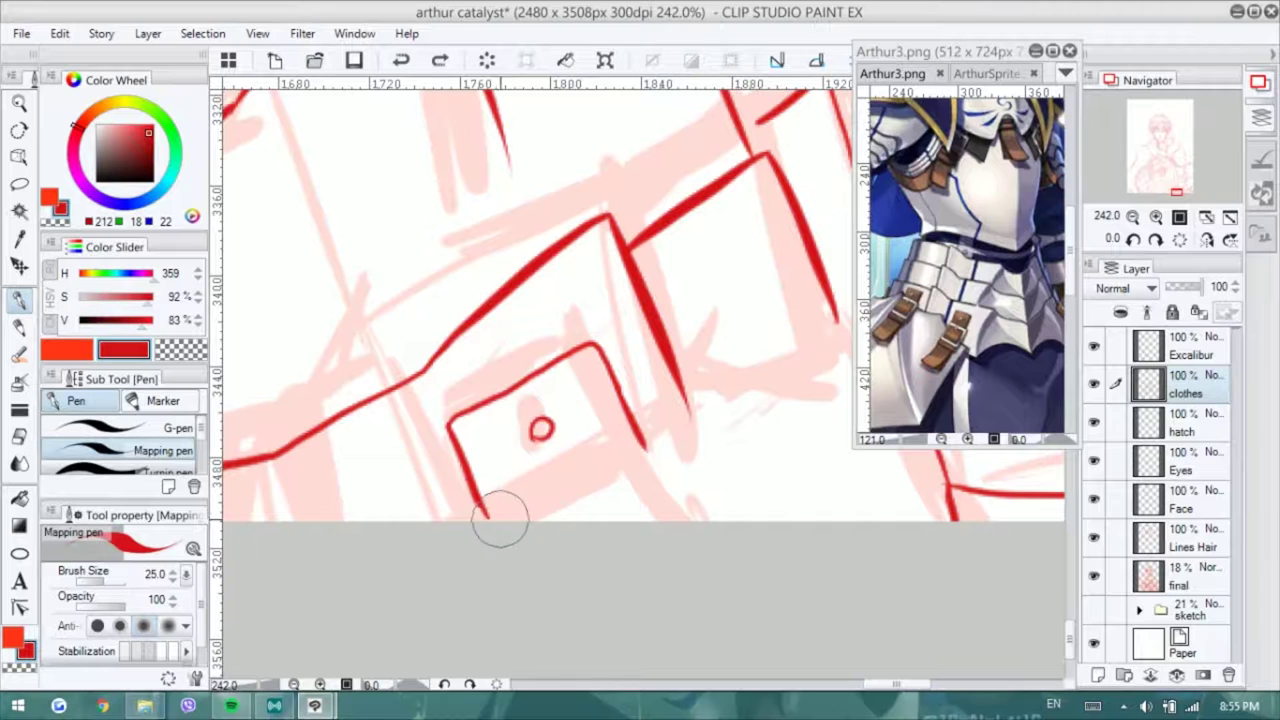
pyautogui.moveTo(720, 417); pyautogui.dragTo(644, 417)
pyautogui.moveTo(610, 502)
pyautogui.mouseDown()
pyautogui.moveTo(618, 478)
pyautogui.moveTo(709, 400)
pyautogui.moveTo(785, 370)
pyautogui.moveTo(740, 345)
pyautogui.mouseUp()
# - Ink the segmented waist band above the hip plates with its rivet, and erase the excess line
pyautogui.scroll(-2, 740, 345)
pyautogui.scroll(1, 705, 262)
pyautogui.moveTo(424, 418); pyautogui.dragTo(640, 302)
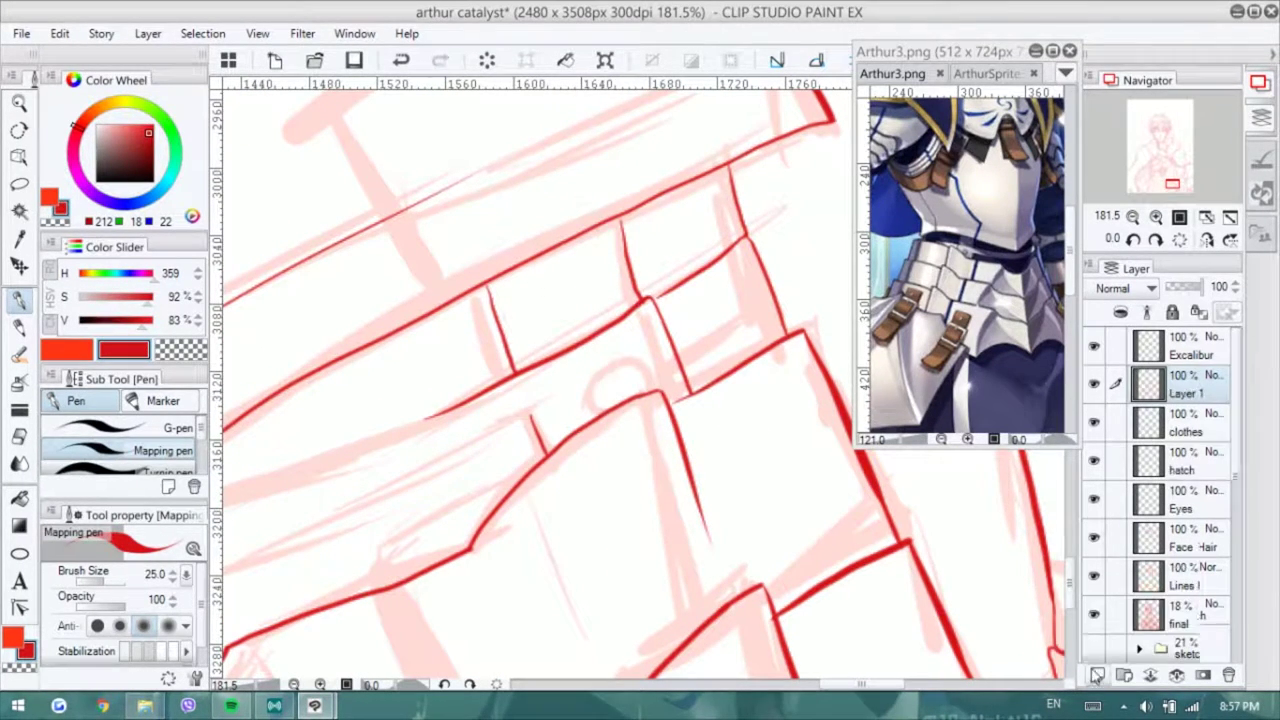
pyautogui.moveTo(606, 406); pyautogui.dragTo(648, 392)
pyautogui.press('e')
pyautogui.moveTo(260, 480); pyautogui.dragTo(480, 377)
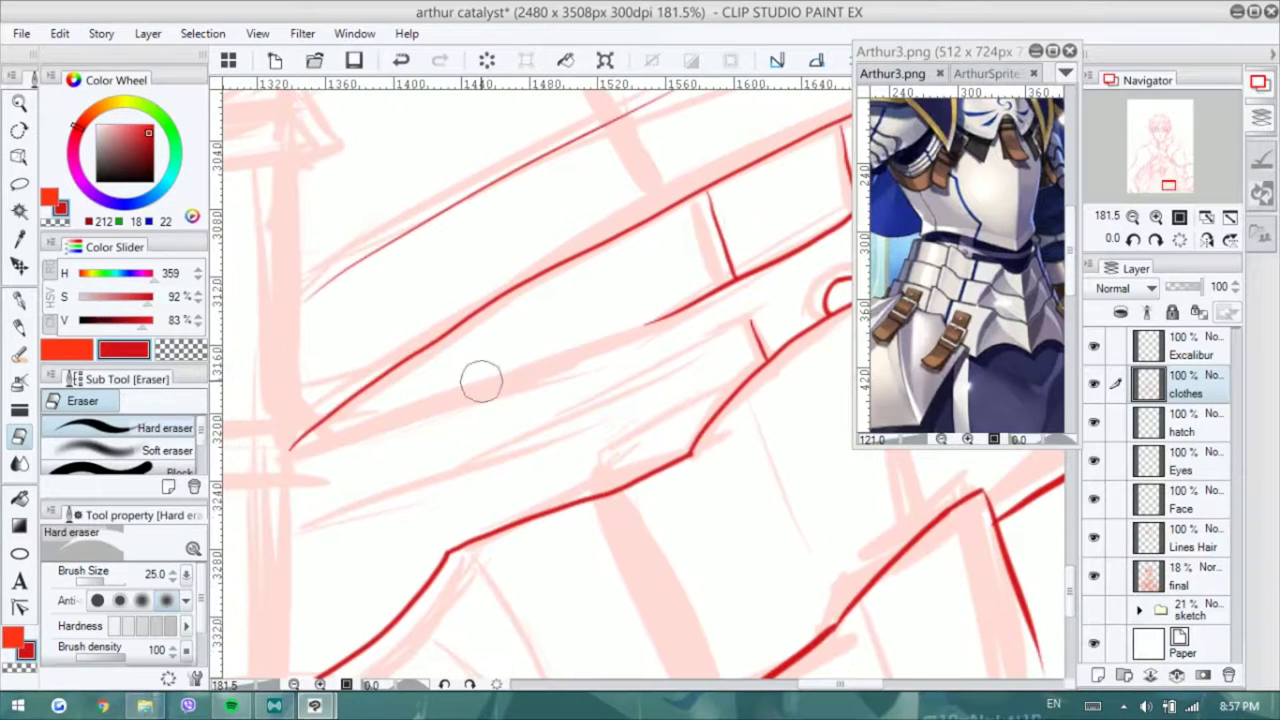
# - Ink the waist band's lower edge from the centre, and repeat the band with its divider on the mirrored hip
pyautogui.press('p')
pyautogui.moveTo(290, 450); pyautogui.dragTo(533, 372)
pyautogui.press('e')
pyautogui.press('p')
pyautogui.press('h')
pyautogui.moveTo(400, 397); pyautogui.dragTo(752, 305)
pyautogui.moveTo(769, 425); pyautogui.dragTo(752, 308)
pyautogui.moveTo(752, 318); pyautogui.dragTo(575, 368)
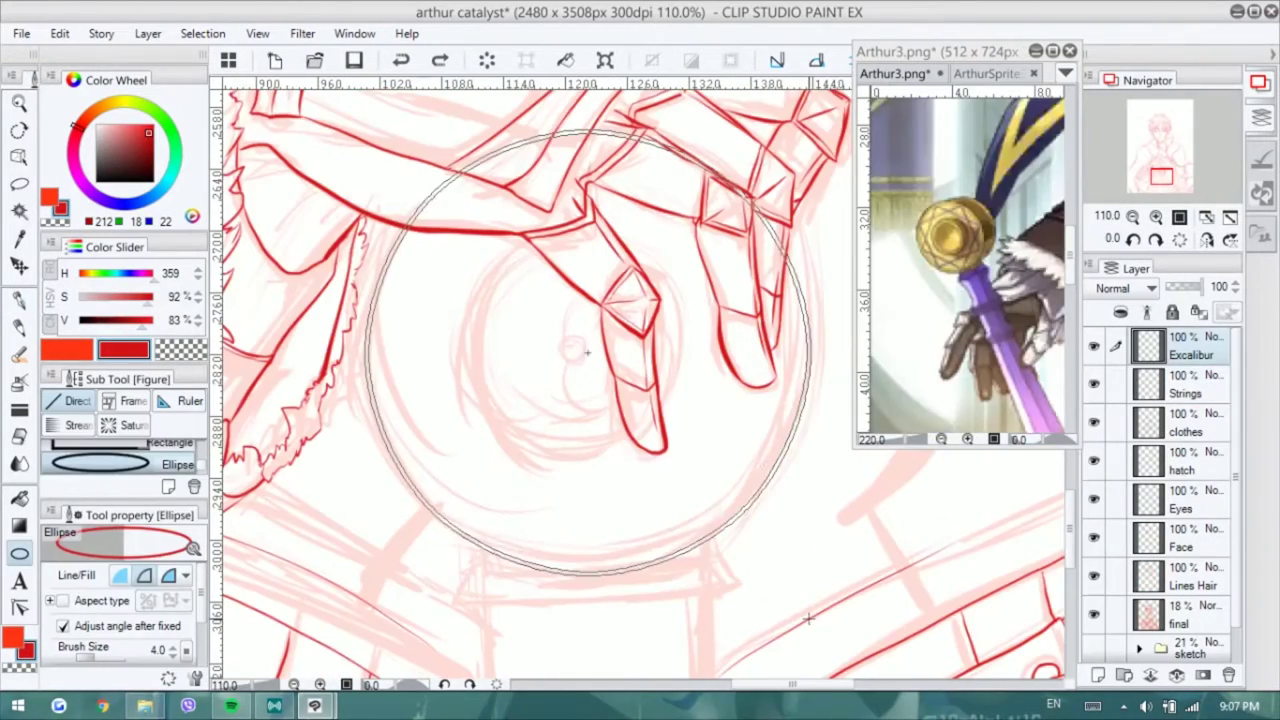
# - Draw a large circle for the sword's pommel with the Ellipse tool and offset a duplicate of it
pyautogui.click(748, 508)
pyautogui.scroll(-2, 578, 376)
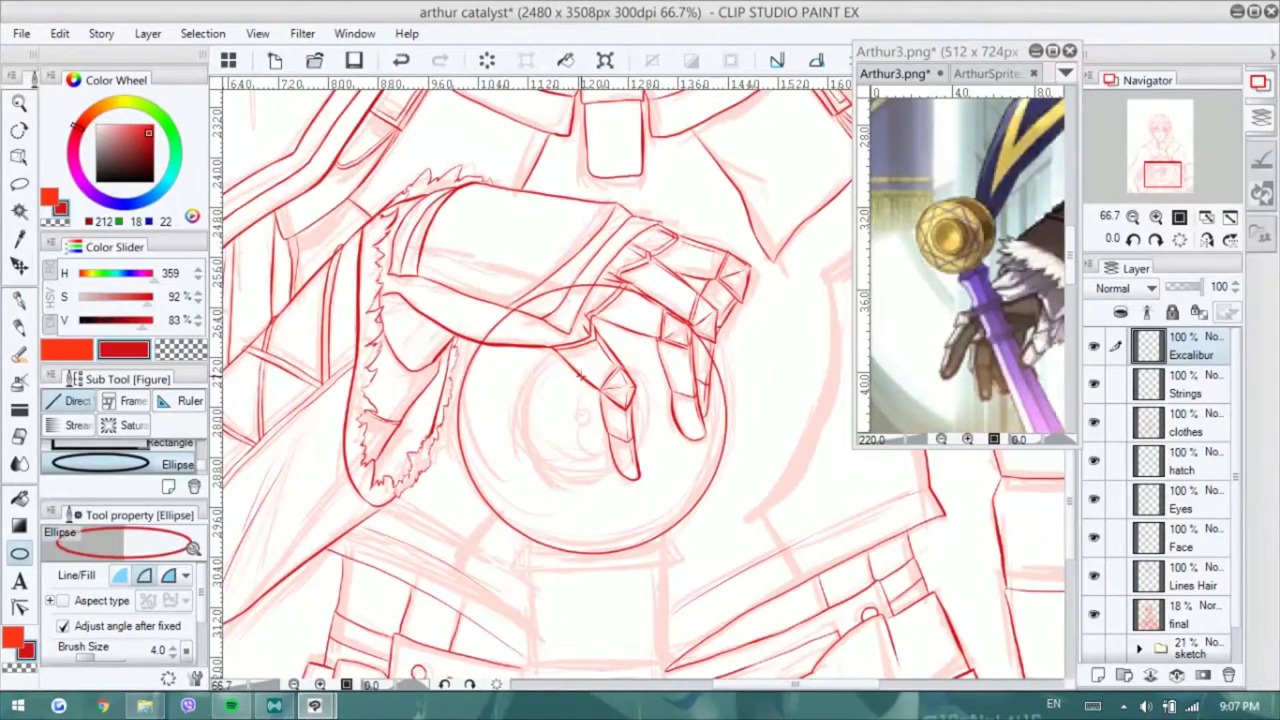
pyautogui.hotkey('ctrl', 't')
pyautogui.press('Return')
pyautogui.moveTo(737, 423); pyautogui.dragTo(742, 428)
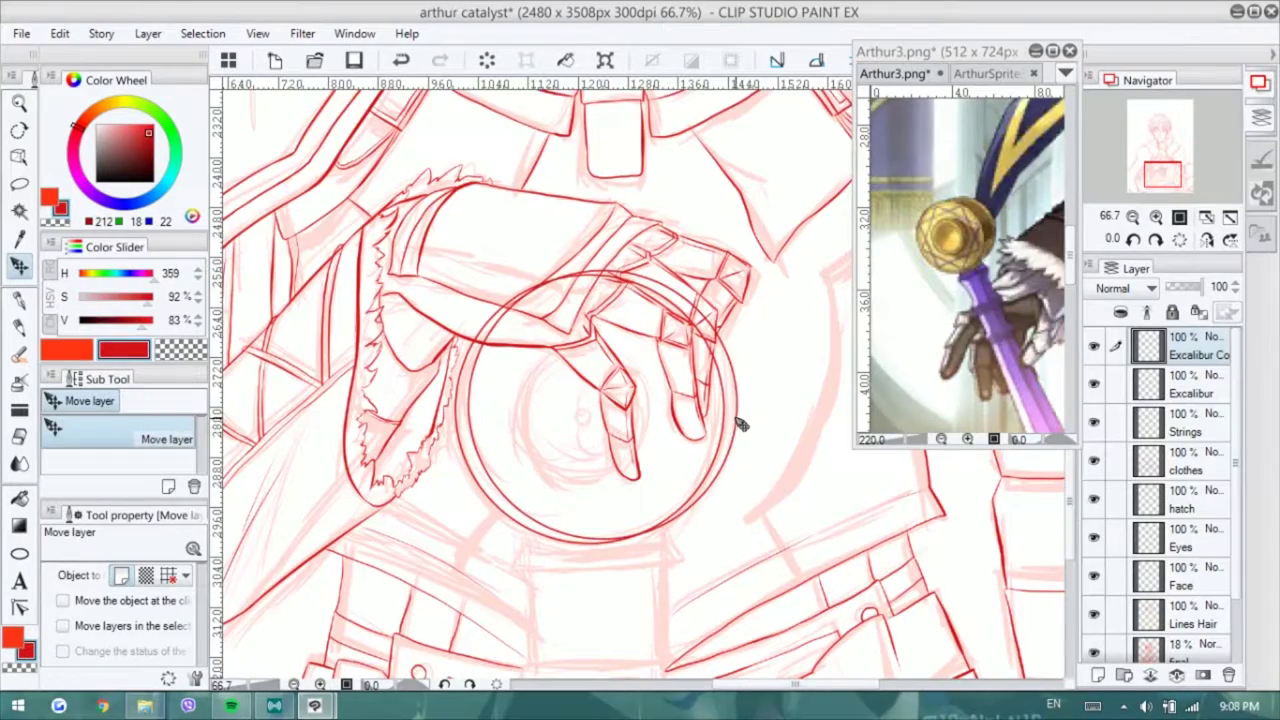
# - Undo the last shift, then paste and transform further copies of the pommel circle to build its rim
pyautogui.hotkey('ctrl', 'z')
pyautogui.hotkey('ctrl', 'v')
pyautogui.hotkey('ctrl', 't')
pyautogui.press('Return')
pyautogui.hotkey('ctrl', 'v')
pyautogui.hotkey('ctrl', 't')
pyautogui.moveTo(512, 450); pyautogui.dragTo(480, 518)
pyautogui.press('Return')
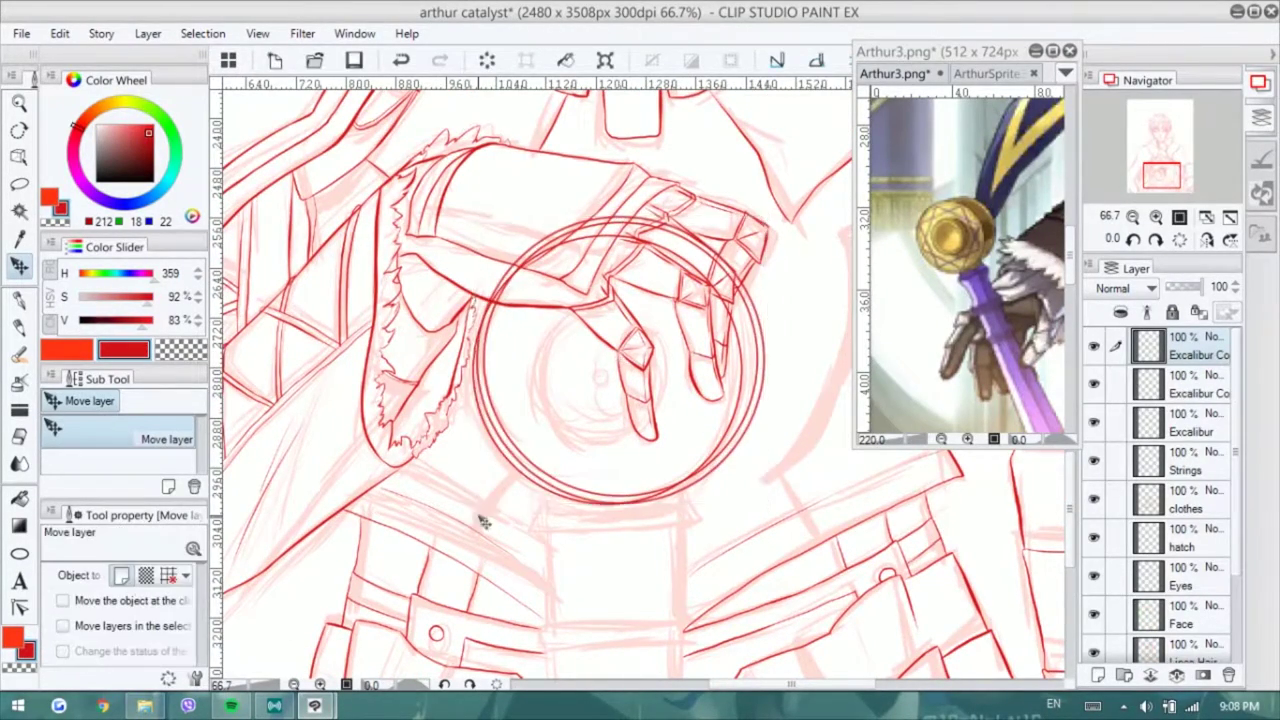
# - Merge the extra circle copy and mask the pommel circles so the rim stays on one side and clears the hand
pyautogui.hotkey('ctrl', 'alt', '0')
pyautogui.hotkey('ctrl', 'e')
pyautogui.press('e')
pyautogui.moveTo(425, 322)
pyautogui.mouseDown()
pyautogui.moveTo(468, 522)
pyautogui.moveTo(632, 592)
pyautogui.mouseUp()
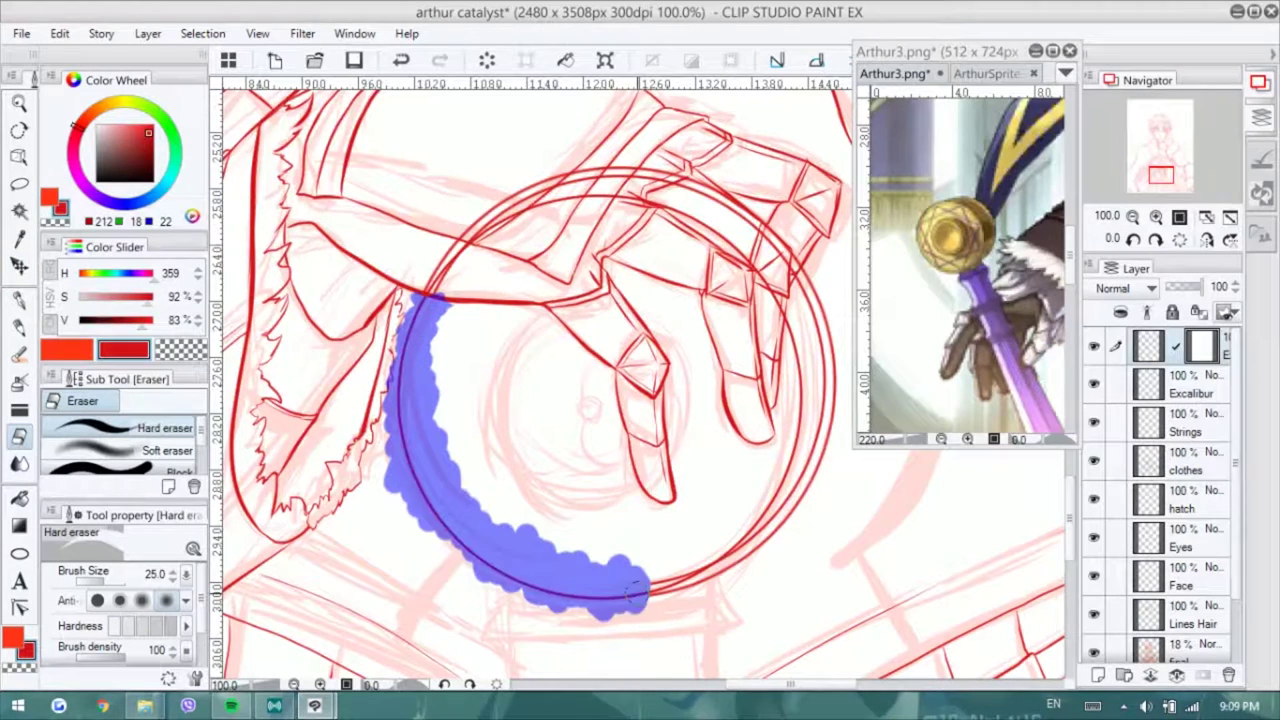
pyautogui.moveTo(448, 285)
pyautogui.mouseDown()
pyautogui.moveTo(476, 210)
pyautogui.moveTo(663, 170)
pyautogui.moveTo(756, 213)
pyautogui.moveTo(726, 262)
pyautogui.moveTo(765, 255)
pyautogui.mouseUp()
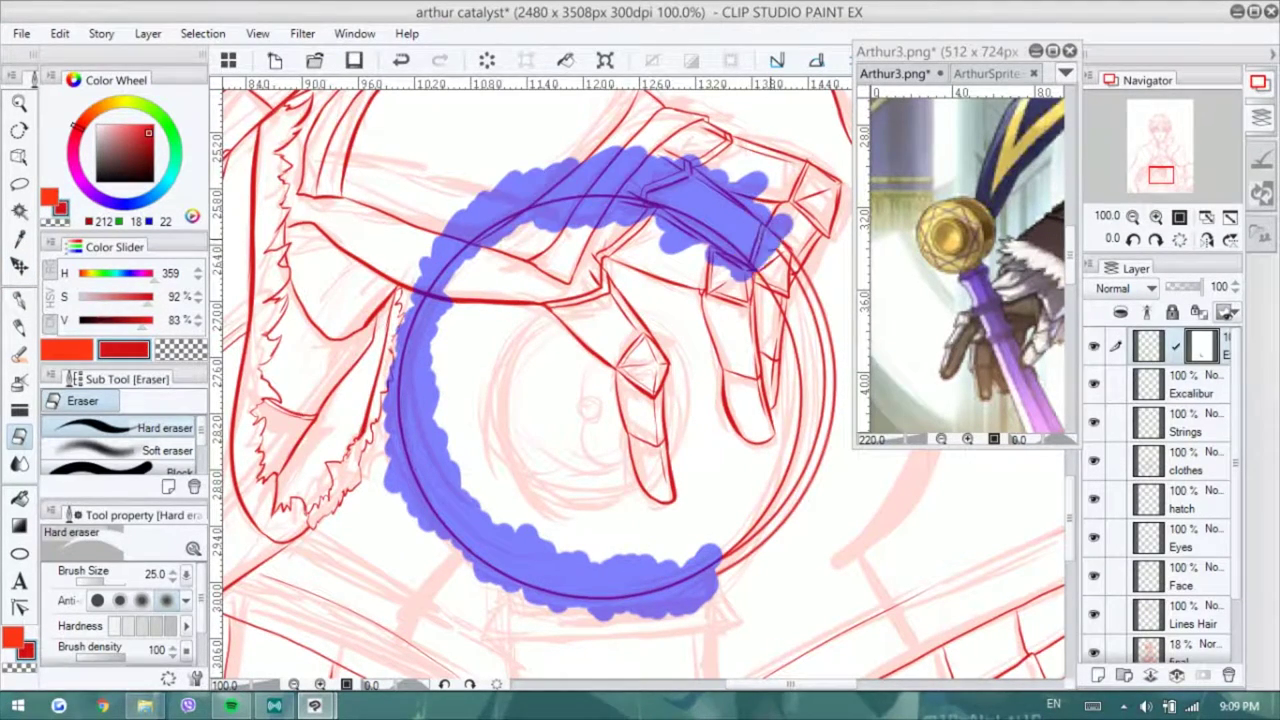
pyautogui.click(1200, 395)
pyautogui.moveTo(400, 286)
pyautogui.mouseDown()
pyautogui.moveTo(491, 251)
pyautogui.moveTo(775, 318)
pyautogui.mouseUp()
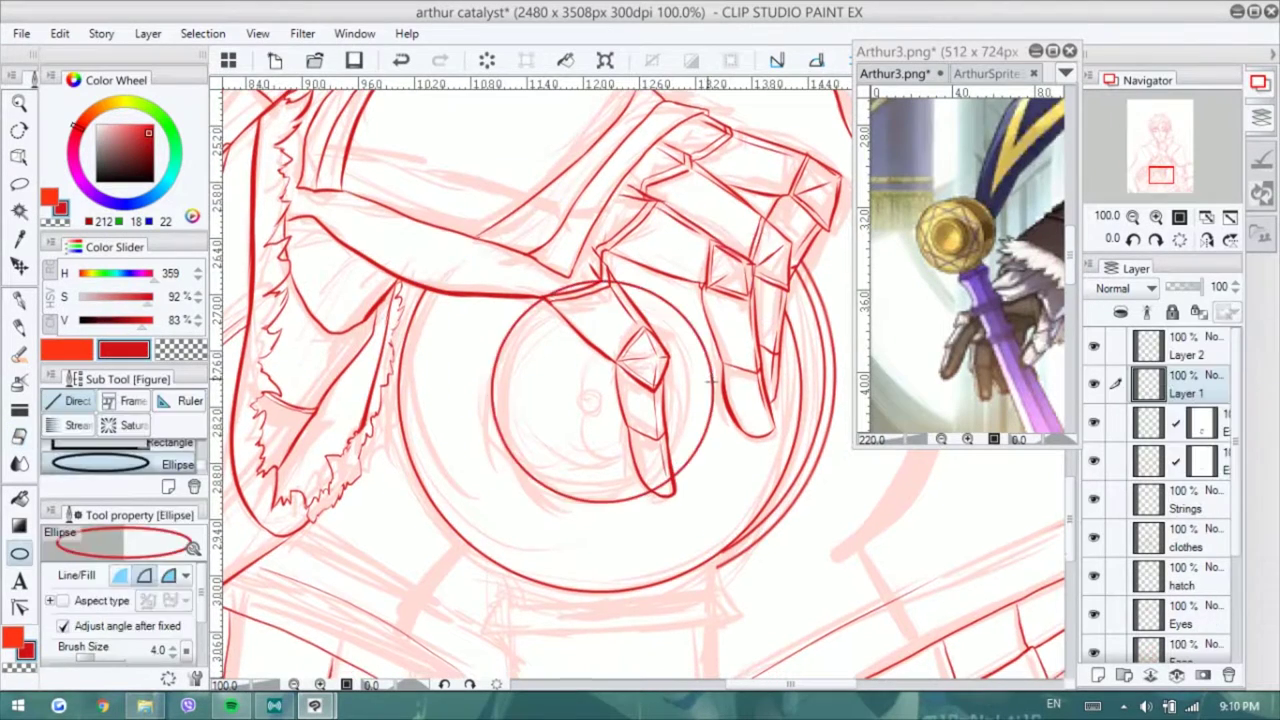
# - Reposition the pommel's inner circle within the large one and delete the spare Layer 2
pyautogui.hotkey('ctrl', 't')
pyautogui.moveTo(712, 380); pyautogui.dragTo(686, 357)
pyautogui.press('Return')
pyautogui.click(1185, 345)
pyautogui.click(1228, 675)
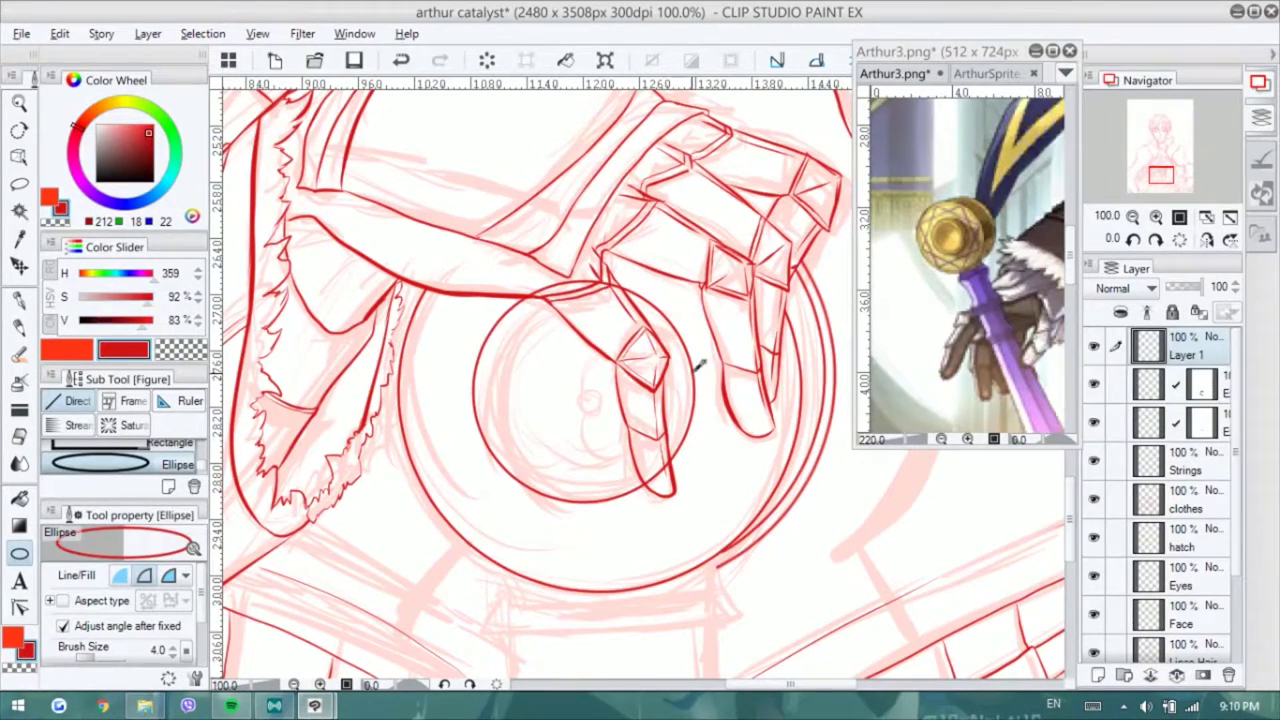
# - Duplicate the pommel's inner circle and shift the copy slightly to form an inner rim
pyautogui.keyDown('alt'); pyautogui.click(695, 362); pyautogui.keyUp('alt')
pyautogui.press('k')
pyautogui.hotkey('ctrl', 'c')
pyautogui.hotkey('ctrl', 'v')
pyautogui.moveTo(706, 404); pyautogui.dragTo(718, 410)
# - Mask the inner circles where the rim is unwanted and where they cross the gauntlet
pyautogui.moveTo(466, 420)
pyautogui.mouseDown()
pyautogui.moveTo(452, 345)
pyautogui.moveTo(485, 310)
pyautogui.mouseUp()
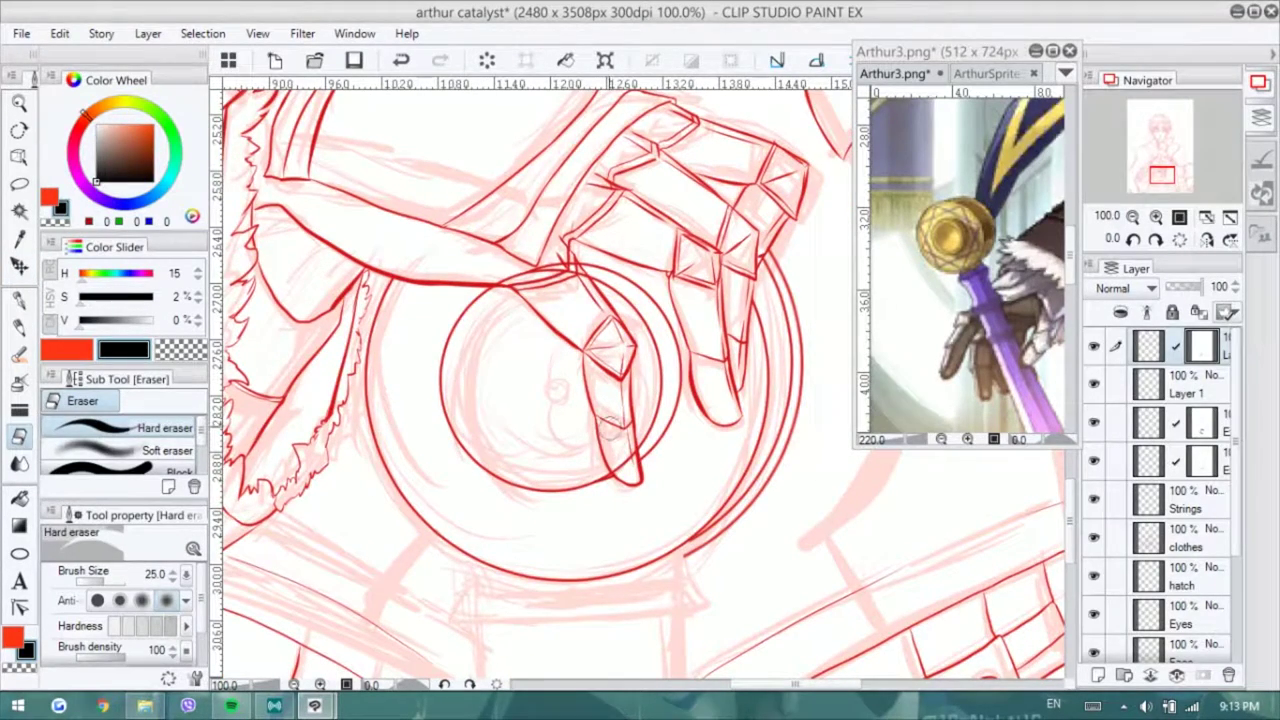
pyautogui.click(1176, 384)
pyautogui.moveTo(492, 275); pyautogui.dragTo(560, 278)
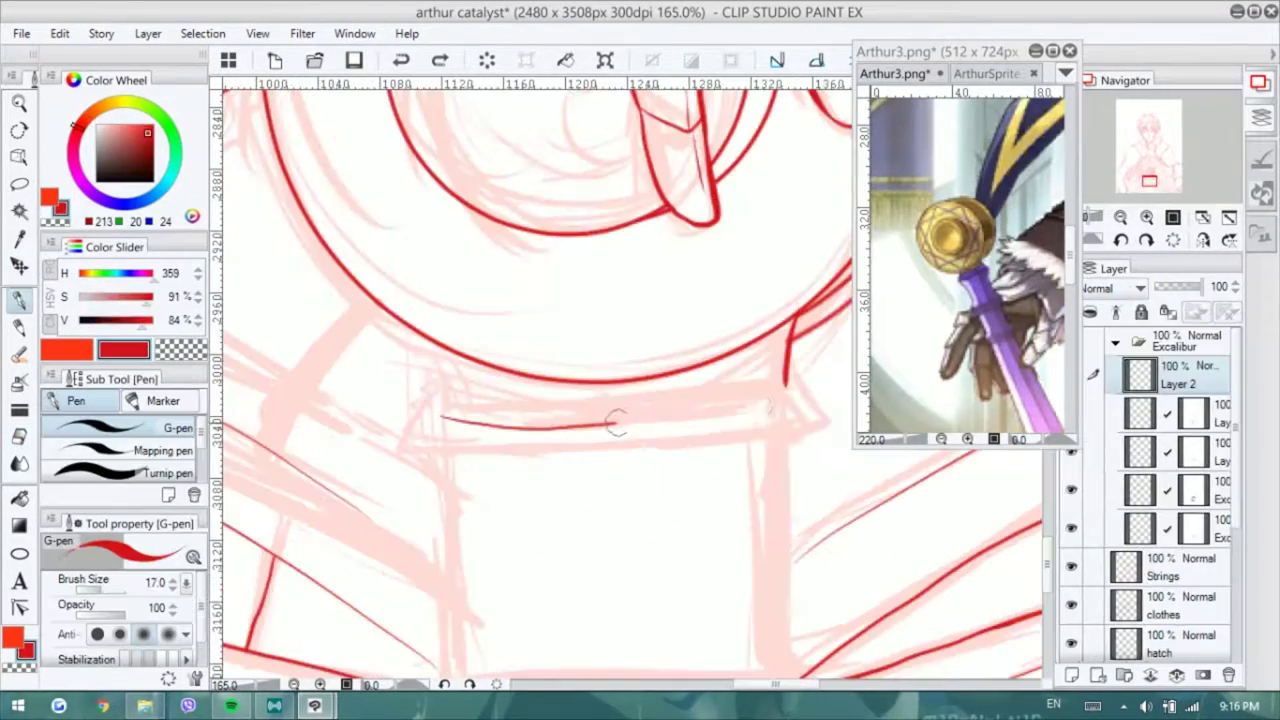
# - Ink the narrow collar ring beneath the pommel and the wider ring farther down the sword's grip
pyautogui.moveTo(440, 418); pyautogui.dragTo(790, 393)
pyautogui.moveTo(470, 446); pyautogui.dragTo(798, 418)
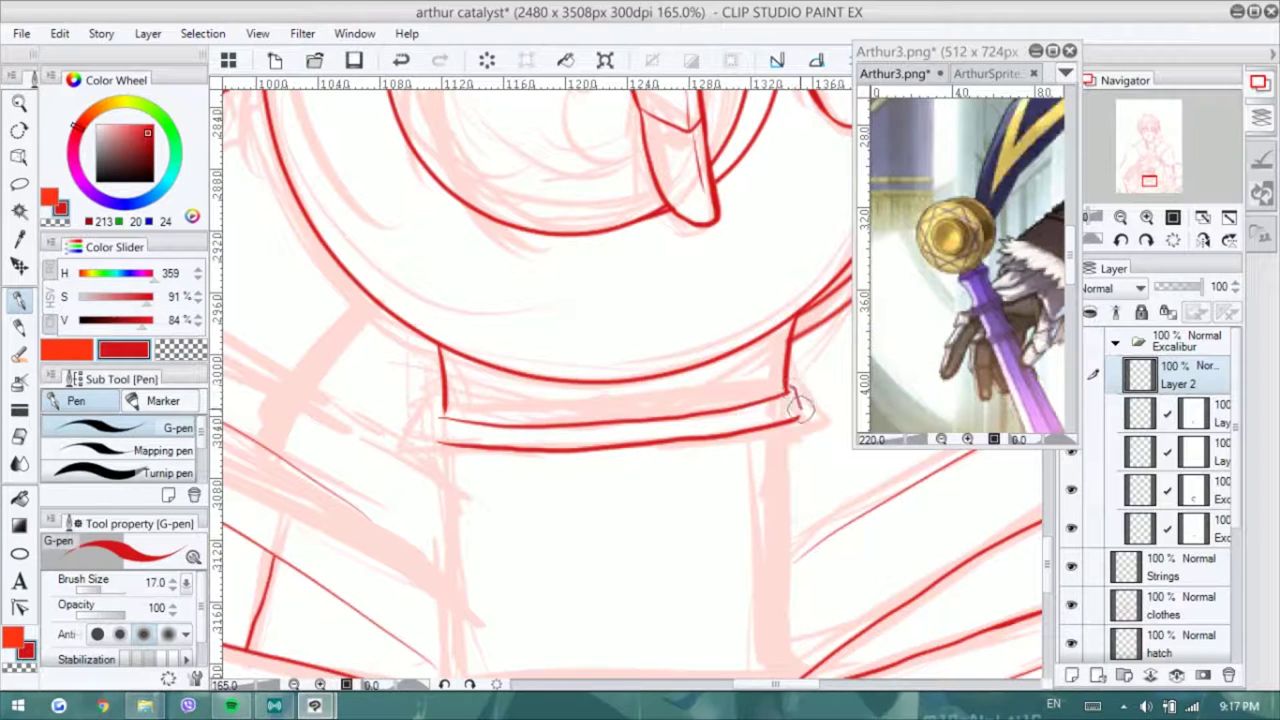
pyautogui.scroll(-3, 696, 370)
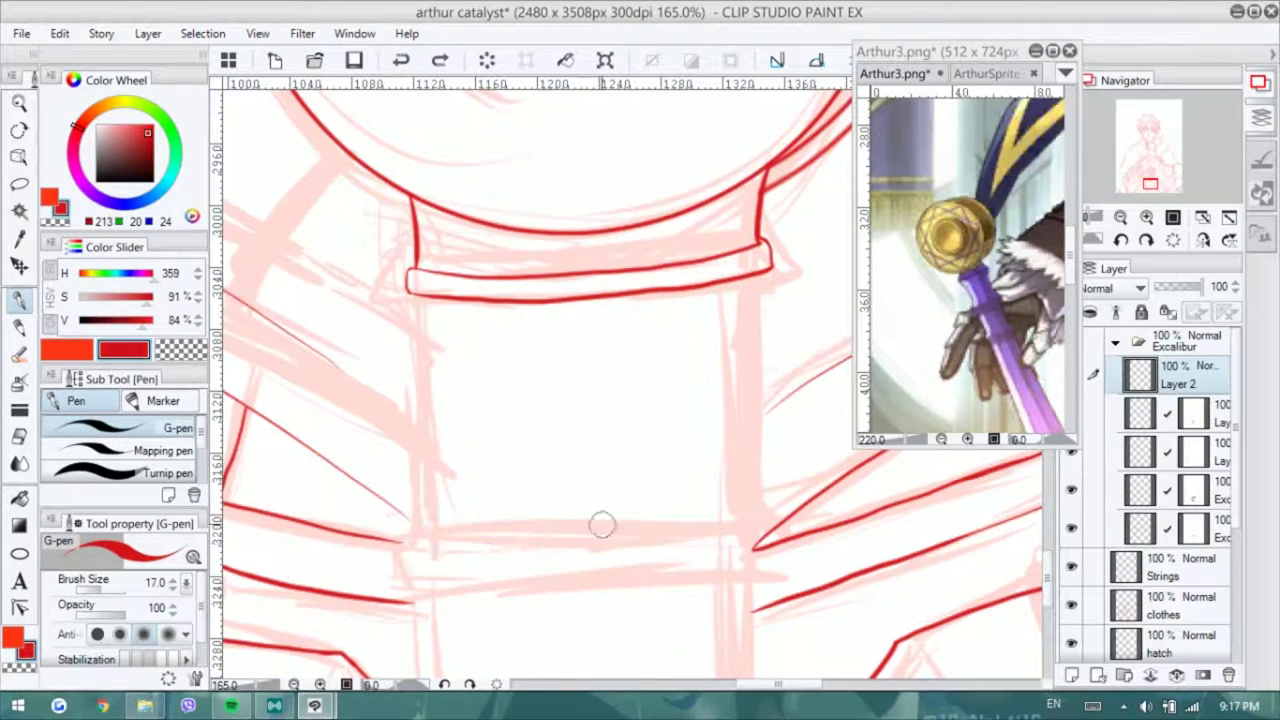
pyautogui.moveTo(397, 540); pyautogui.dragTo(402, 580)
pyautogui.hotkey('ctrl', 'z')
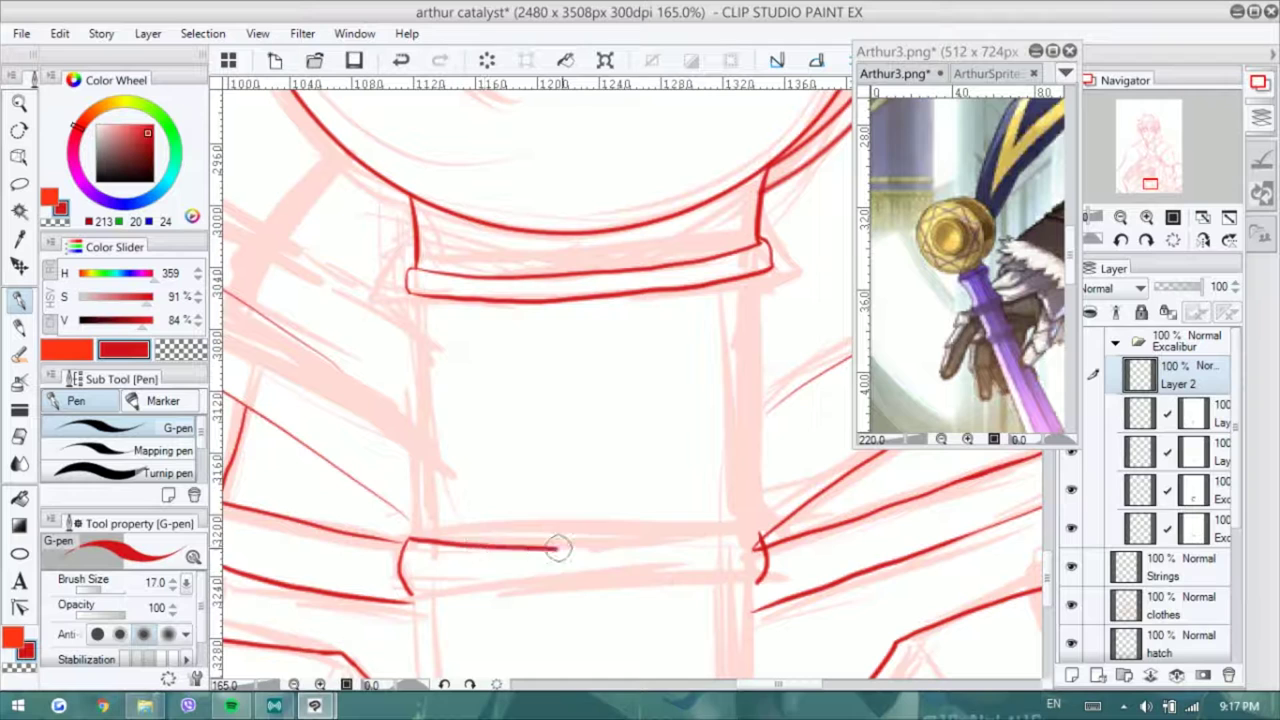
pyautogui.moveTo(558, 548); pyautogui.dragTo(762, 560)
pyautogui.moveTo(400, 592); pyautogui.dragTo(752, 580)
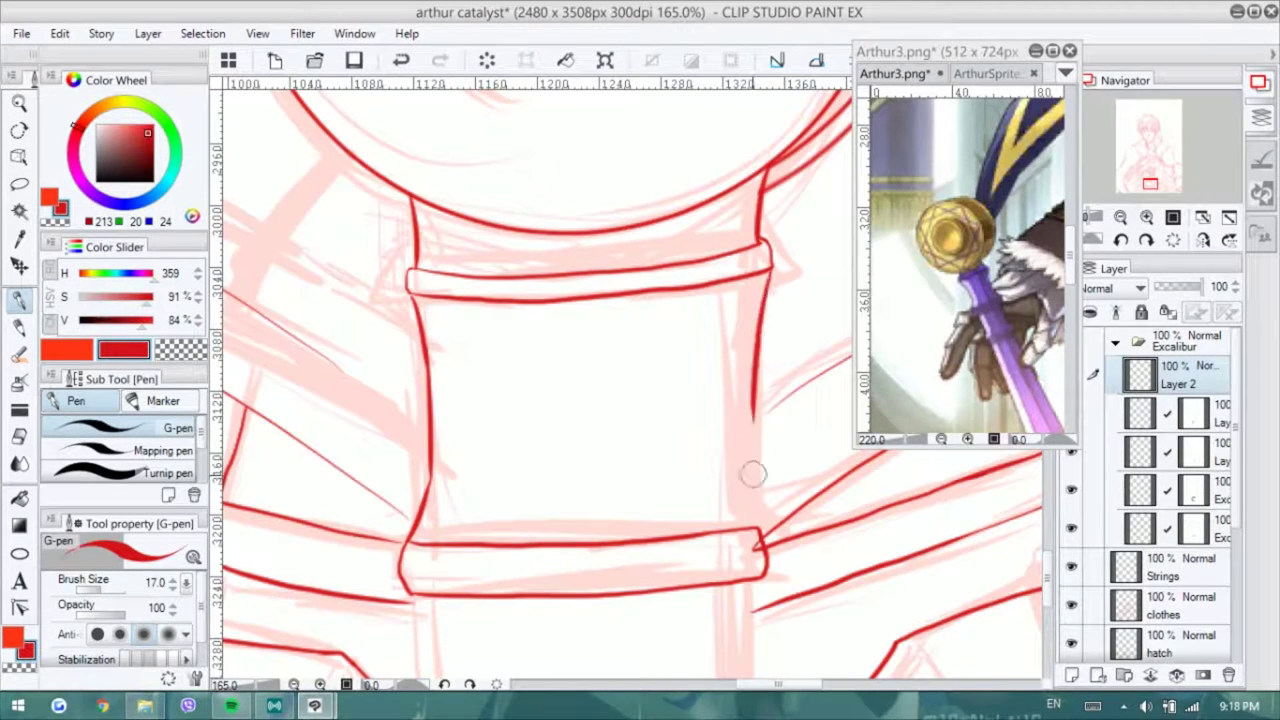
# - Ink the grip's side edges between the rings and another narrow ring below the wide one
pyautogui.moveTo(745, 385); pyautogui.dragTo(760, 535)
pyautogui.scroll(-6, 760, 535)
pyautogui.moveTo(385, 510)
pyautogui.mouseDown()
pyautogui.moveTo(732, 497)
pyautogui.moveTo(736, 510)
pyautogui.mouseUp()
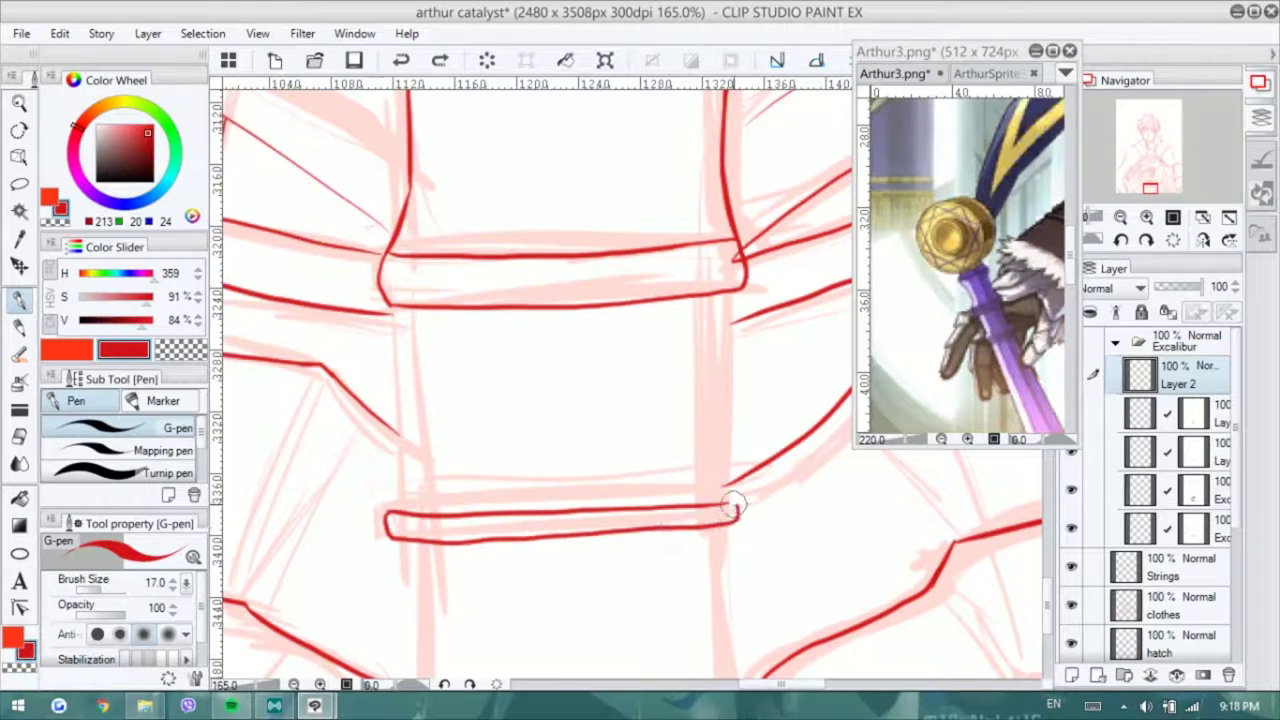
pyautogui.moveTo(395, 298); pyautogui.dragTo(393, 512)
pyautogui.scroll(-5, 735, 516)
pyautogui.moveTo(736, 290)
pyautogui.mouseDown()
pyautogui.moveTo(735, 516)
pyautogui.moveTo(723, 363)
pyautogui.mouseUp()
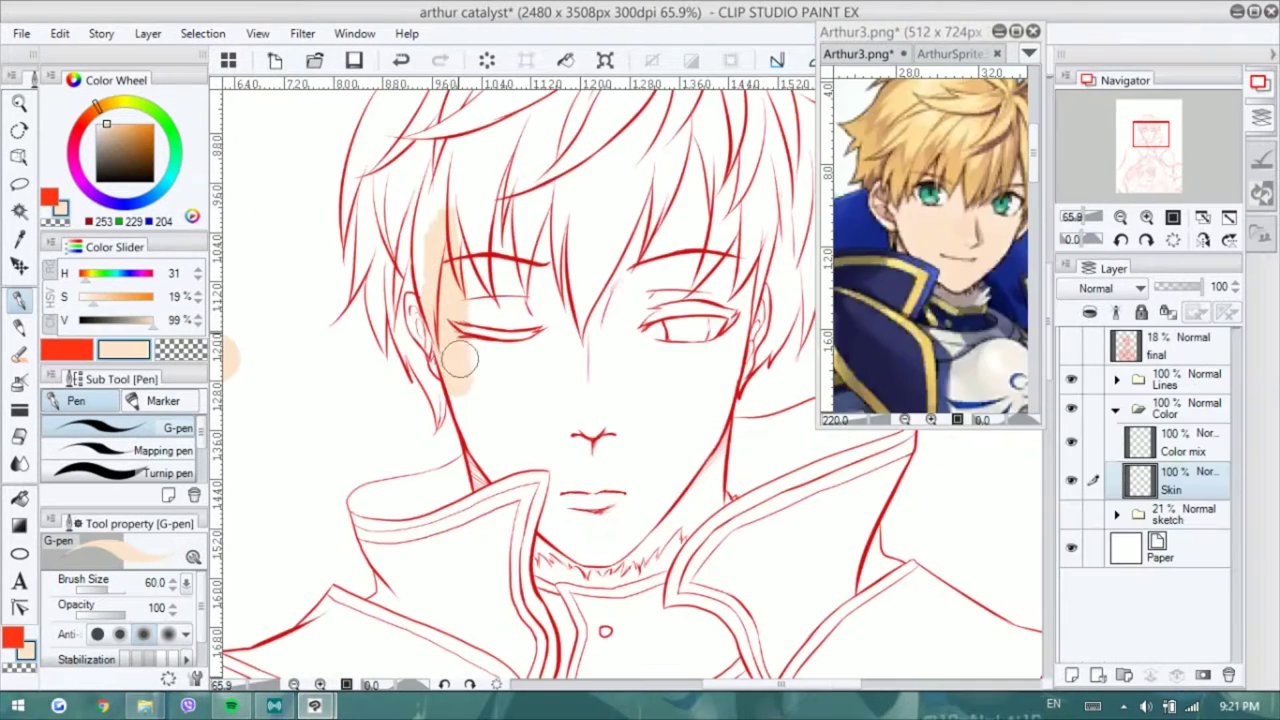
# - Block in skin tone around the closed eye and forehead, and fill a new layer beneath the Color folder with blue
pyautogui.moveTo(460, 358); pyautogui.dragTo(580, 370)
pyautogui.hotkey('ctrl', 'shift', 'n')
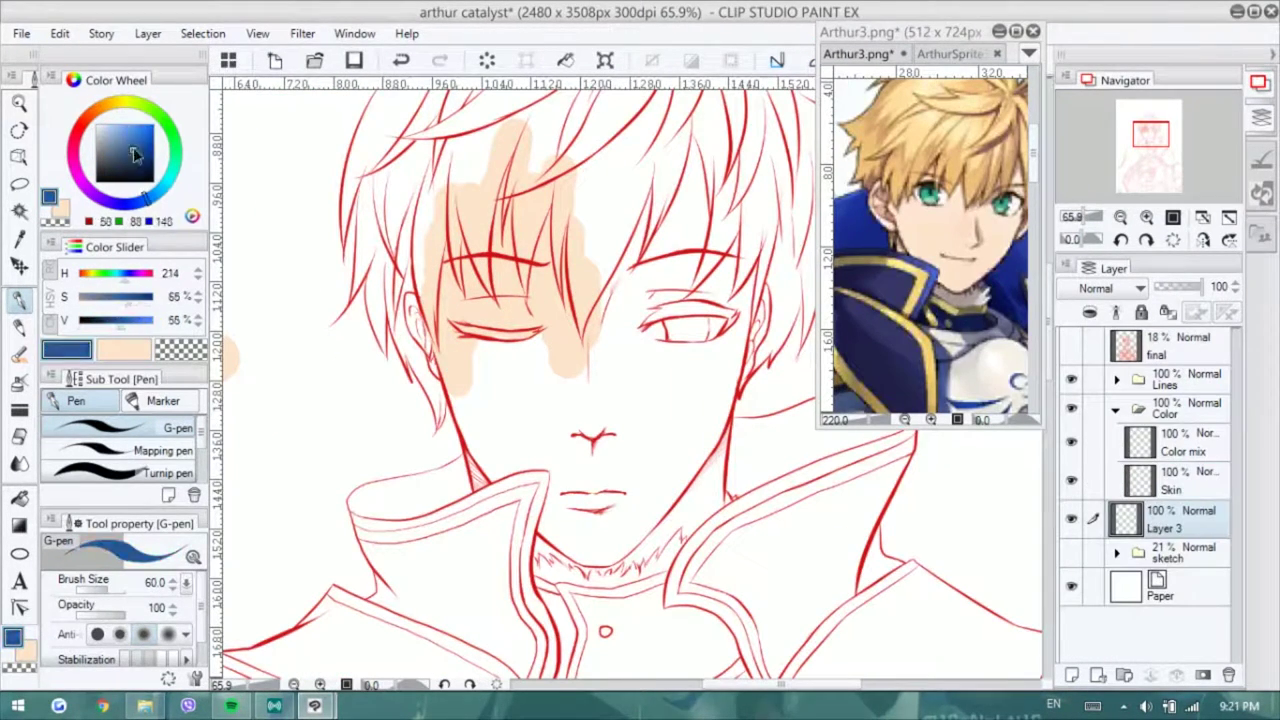
pyautogui.press('g')
pyautogui.click(282, 355)
# - Paint the rest of the face with the pale skin tone on the Skin layer
pyautogui.click(1180, 441)
pyautogui.click(1180, 480)
pyautogui.press('p')
pyautogui.press('x')
pyautogui.moveTo(460, 400)
pyautogui.mouseDown()
pyautogui.moveTo(514, 402)
pyautogui.moveTo(628, 228)
pyautogui.moveTo(700, 282)
pyautogui.moveTo(584, 462)
pyautogui.moveTo(487, 460)
pyautogui.moveTo(601, 558)
pyautogui.moveTo(706, 468)
pyautogui.moveTo(680, 436)
pyautogui.moveTo(416, 315)
pyautogui.moveTo(418, 345)
pyautogui.moveTo(711, 435)
pyautogui.moveTo(690, 500)
pyautogui.mouseUp()
# - Paint the fringe golden yellow on the Hair layer, following the line art of the strands over the forehead
pyautogui.scroll(2, 690, 505)
pyautogui.click(500, 250)
pyautogui.moveTo(500, 250); pyautogui.dragTo(600, 300)
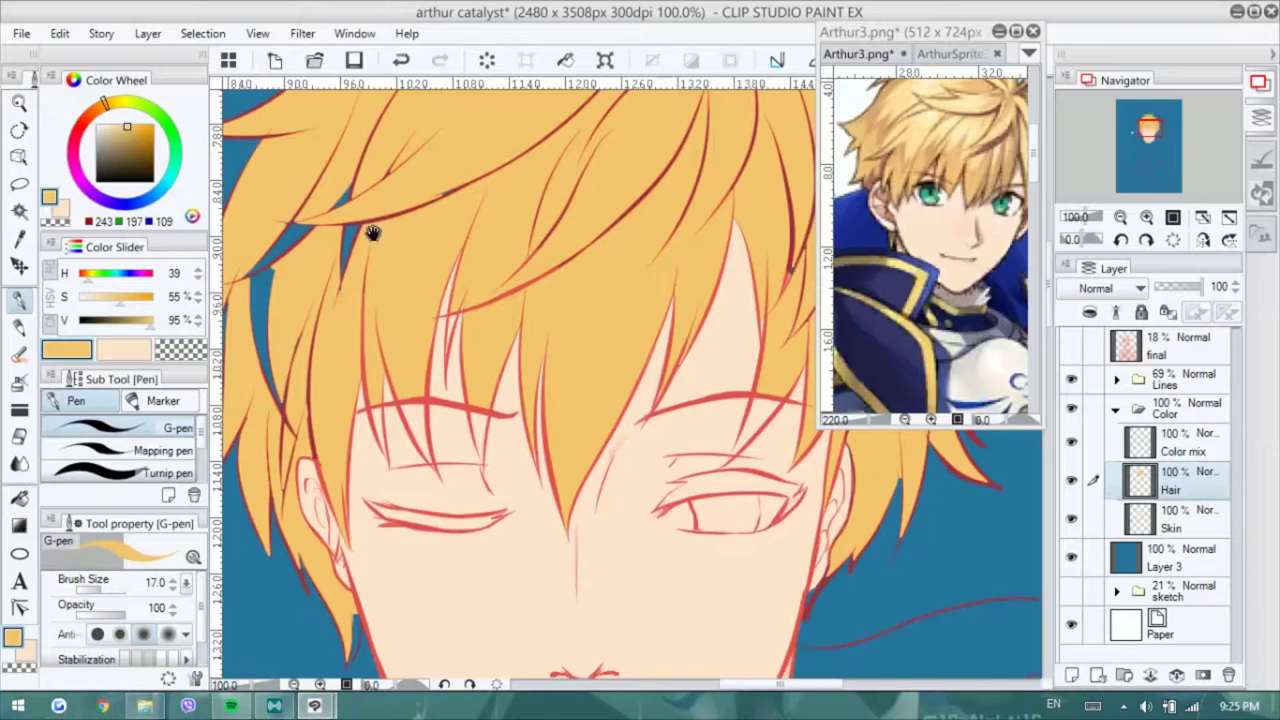
pyautogui.scroll(2, 490, 188)
pyautogui.moveTo(490, 188); pyautogui.dragTo(330, 83)
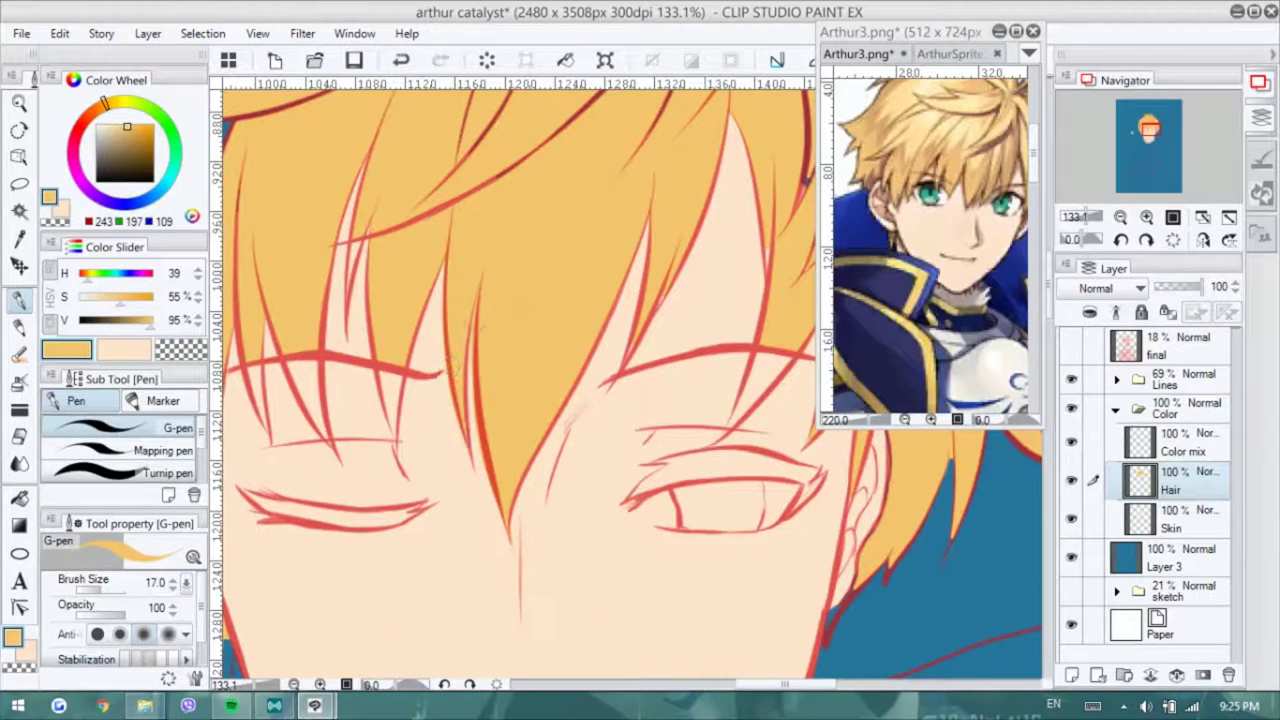
pyautogui.moveTo(600, 340); pyautogui.dragTo(636, 260)
# - Erase golden spill between the fringe tips and refine the gaps between the hair strands
pyautogui.press('e')
pyautogui.moveTo(578, 368); pyautogui.dragTo(540, 398)
pyautogui.press('p')
pyautogui.scroll(5, 634, 267)
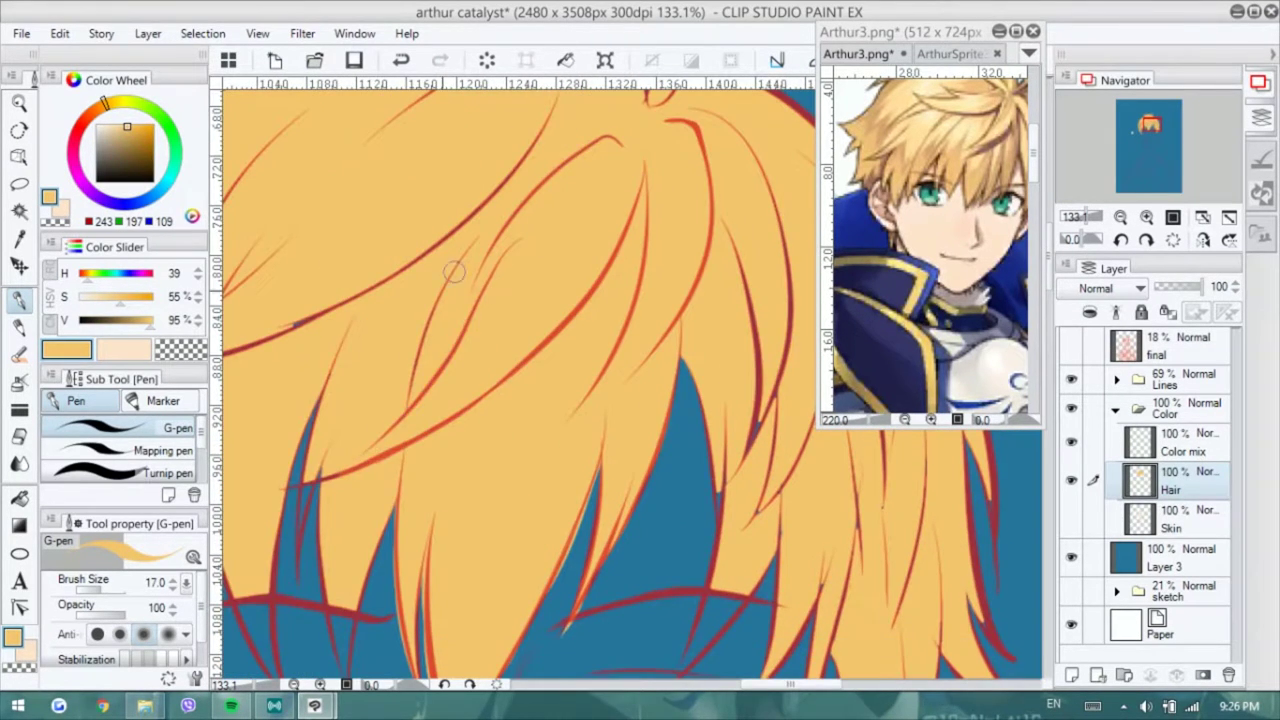
pyautogui.scroll(-4, 454, 271)
pyautogui.press('e')
pyautogui.press('p')
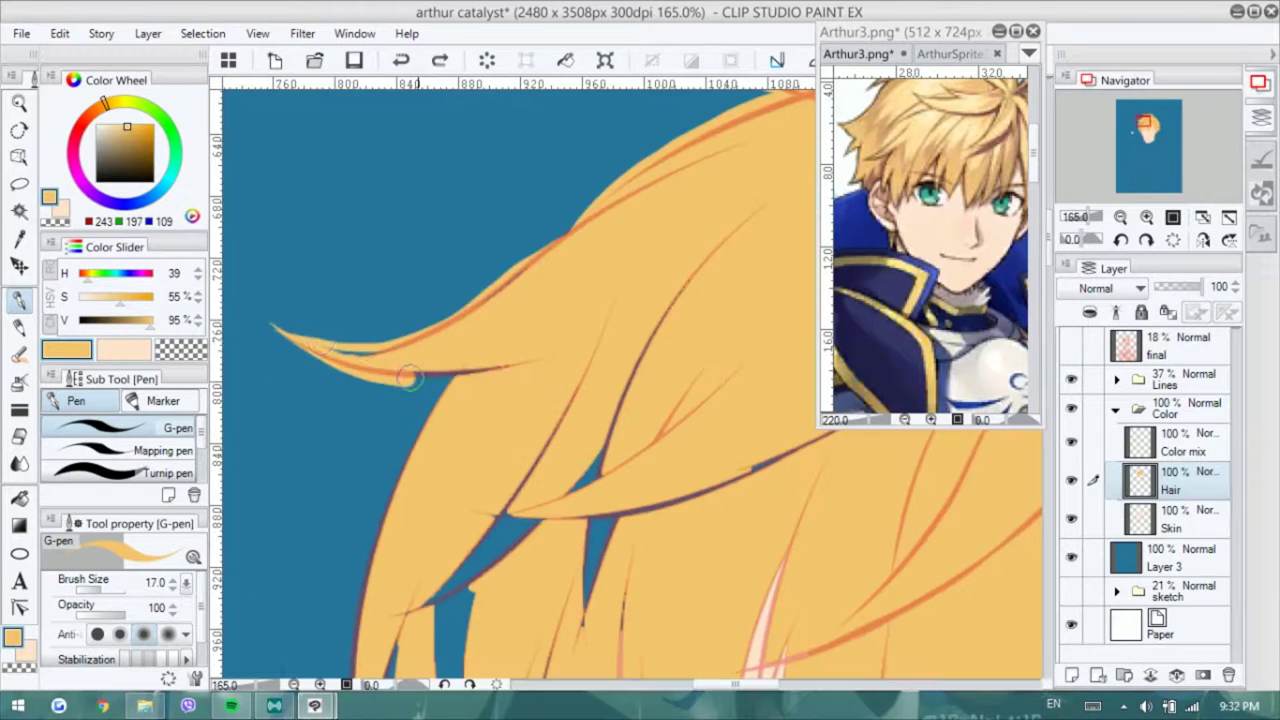
# - Fill the pointed outer hair tips and the side locks around the ear with golden yellow
pyautogui.moveTo(410, 378)
pyautogui.mouseDown()
pyautogui.moveTo(544, 248)
pyautogui.moveTo(440, 190)
pyautogui.mouseUp()
pyautogui.moveTo(430, 463)
pyautogui.mouseDown()
pyautogui.moveTo(413, 407)
pyautogui.moveTo(528, 327)
pyautogui.mouseUp()
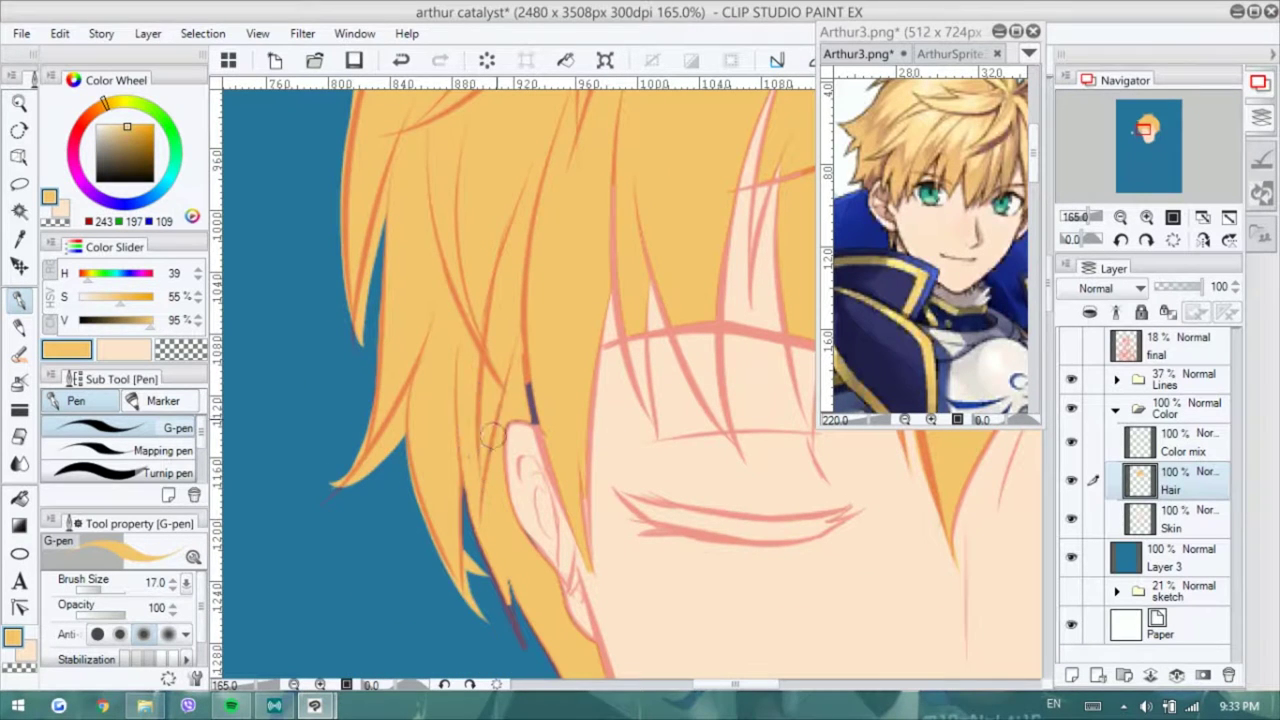
pyautogui.hotkey('ctrl', 'z')
pyautogui.moveTo(567, 502)
pyautogui.mouseDown()
pyautogui.moveTo(550, 444)
pyautogui.moveTo(506, 416)
pyautogui.moveTo(429, 434)
pyautogui.moveTo(430, 560)
pyautogui.moveTo(470, 600)
pyautogui.moveTo(520, 450)
pyautogui.mouseUp()
pyautogui.scroll(-2, 430, 560)
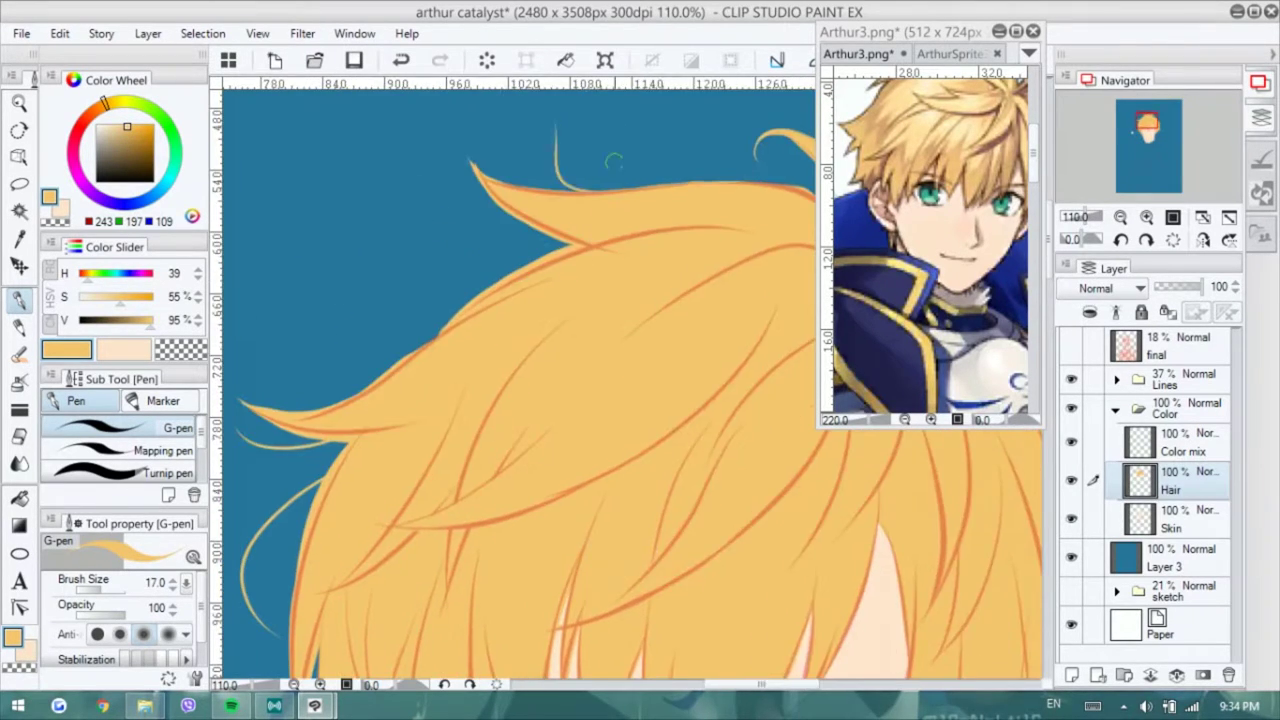
# - Paint thin golden flyaway strands around the outline of the hair
pyautogui.scroll(-1, 583, 354)
pyautogui.scroll(1, 583, 354)
pyautogui.moveTo(449, 474); pyautogui.dragTo(600, 420)
pyautogui.scroll(-3, 600, 420)
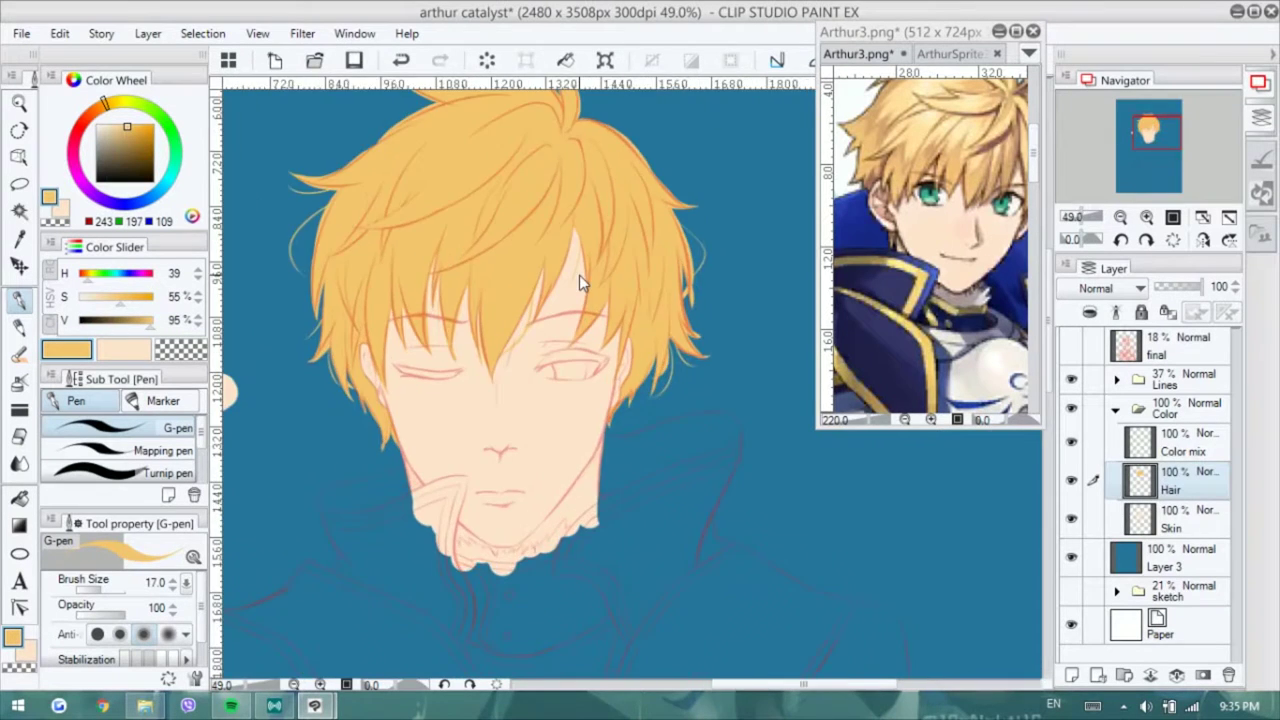
# - Paint the open eye's upper lashes in the golden hair colour on the Hair layer
pyautogui.scroll(5, 451, 357)
pyautogui.moveTo(451, 357)
pyautogui.mouseDown()
pyautogui.moveTo(600, 323)
pyautogui.moveTo(540, 372)
pyautogui.mouseUp()
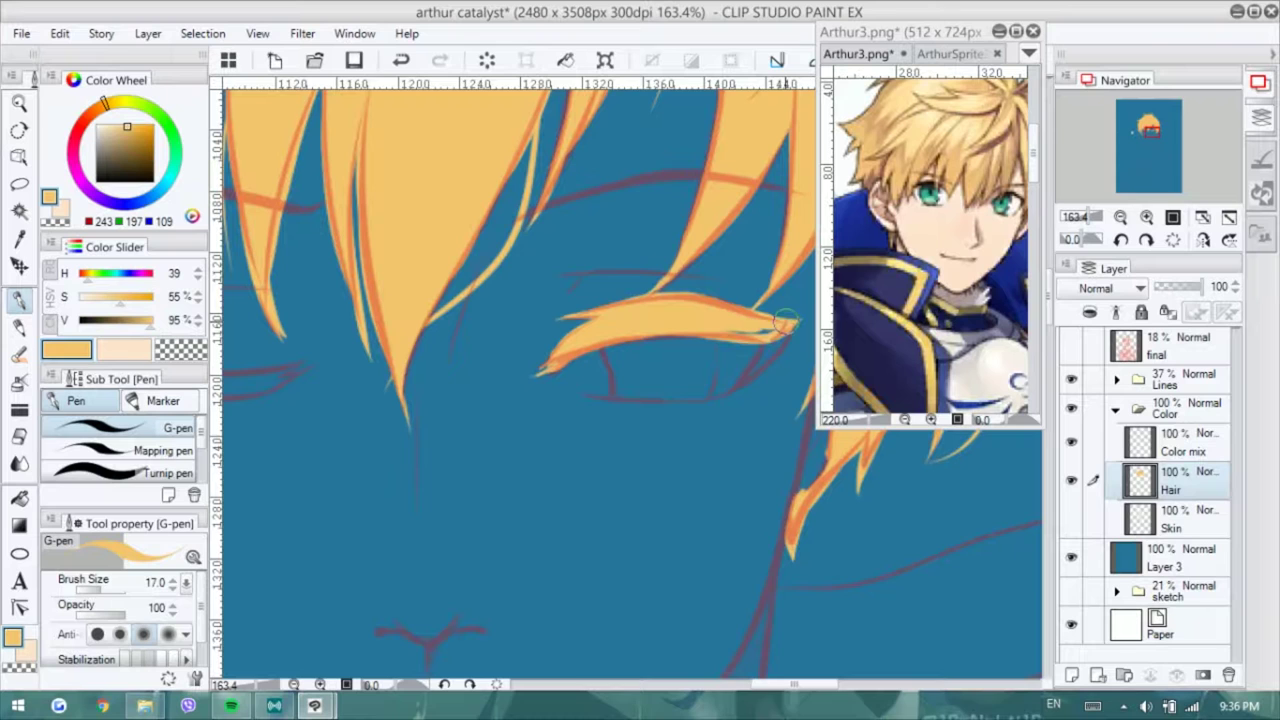
pyautogui.press('h')
pyautogui.moveTo(506, 352); pyautogui.dragTo(708, 343)
# - Fill the open eye with off-white on an Eyes layer and block in a green iris on a Pupil layer
pyautogui.moveTo(497, 362); pyautogui.dragTo(620, 383)
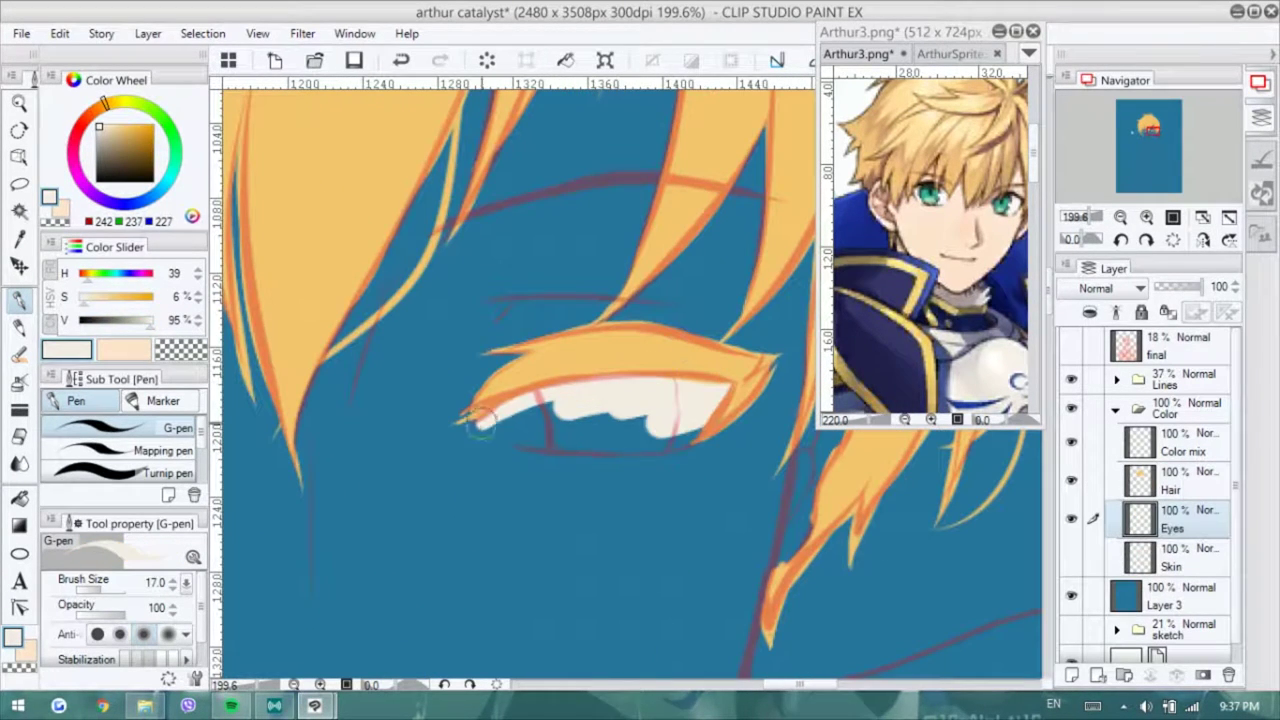
pyautogui.moveTo(480, 425)
pyautogui.mouseDown()
pyautogui.moveTo(700, 425)
pyautogui.moveTo(700, 445)
pyautogui.mouseUp()
pyautogui.moveTo(560, 450); pyautogui.dragTo(700, 440)
pyautogui.press('e')
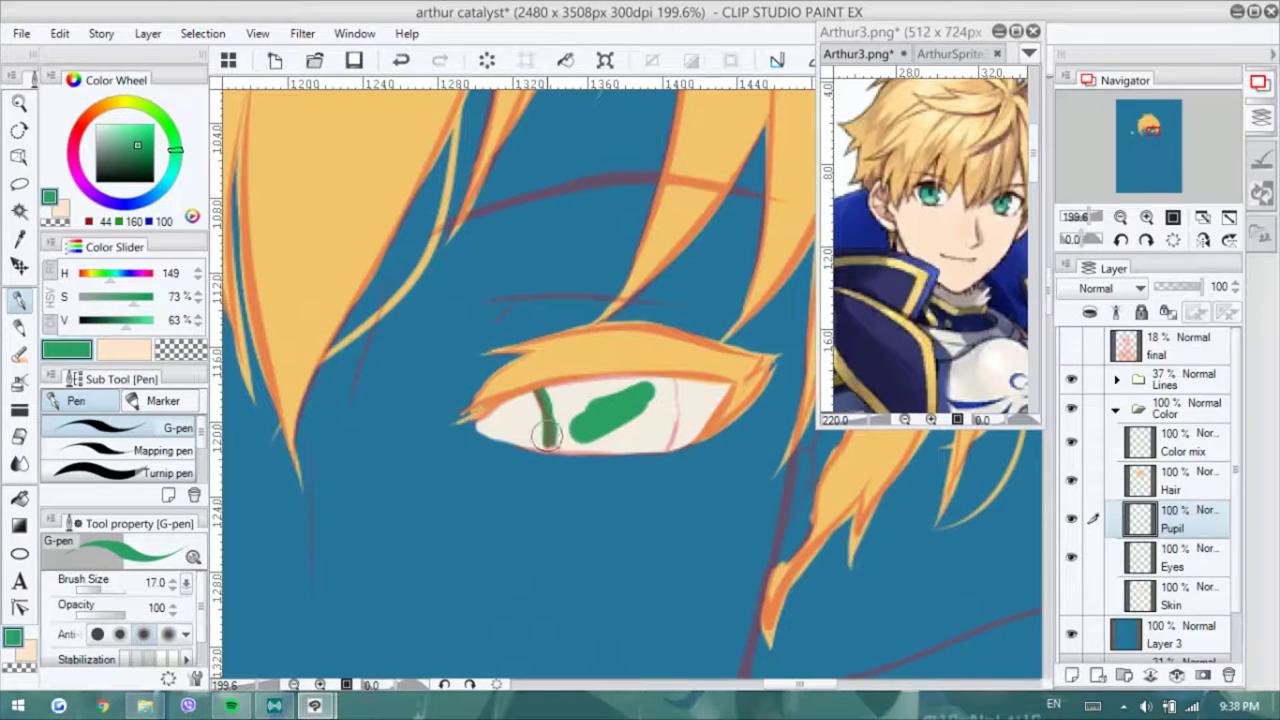
pyautogui.moveTo(548, 432); pyautogui.dragTo(600, 420)
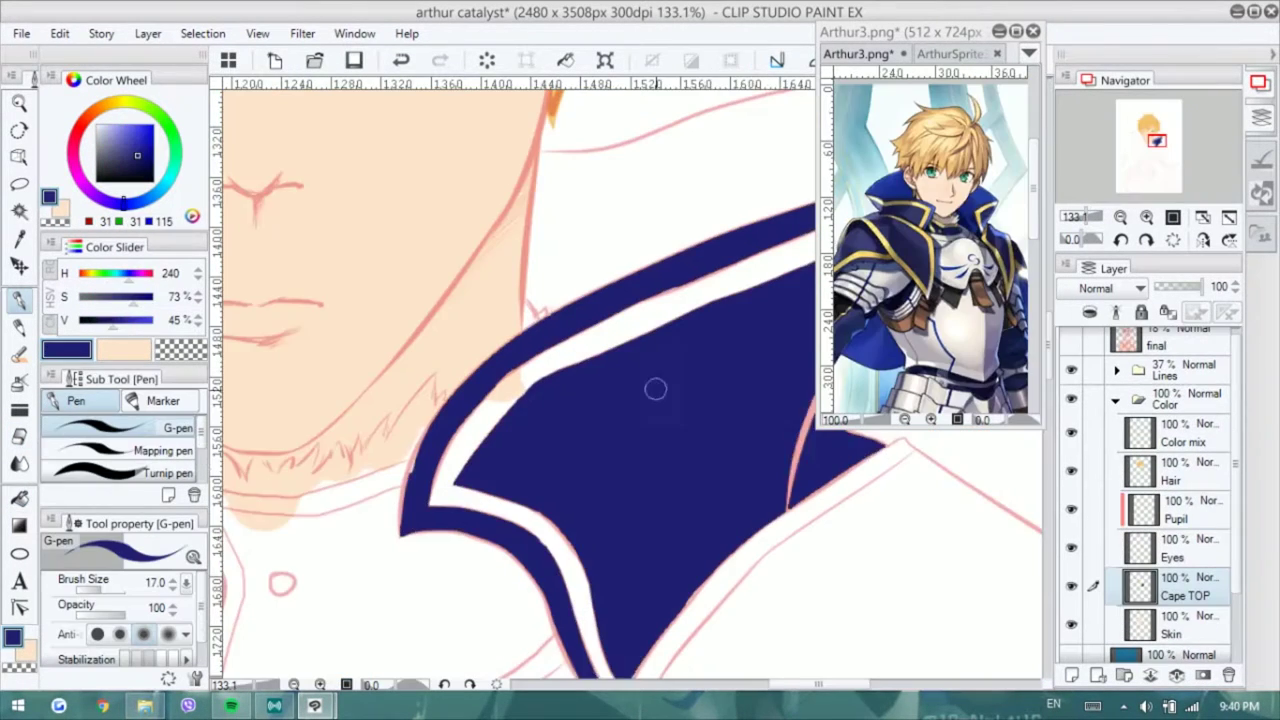
# - Paint the right collar flap and the left flap's inner panel navy on the Cape TOP layer, leaving the trim bands unpainted
pyautogui.moveTo(680, 515)
pyautogui.mouseDown()
pyautogui.moveTo(768, 461)
pyautogui.moveTo(790, 220)
pyautogui.moveTo(725, 245)
pyautogui.mouseUp()
pyautogui.moveTo(740, 480)
pyautogui.mouseDown()
pyautogui.moveTo(380, 440)
pyautogui.moveTo(480, 300)
pyautogui.mouseUp()
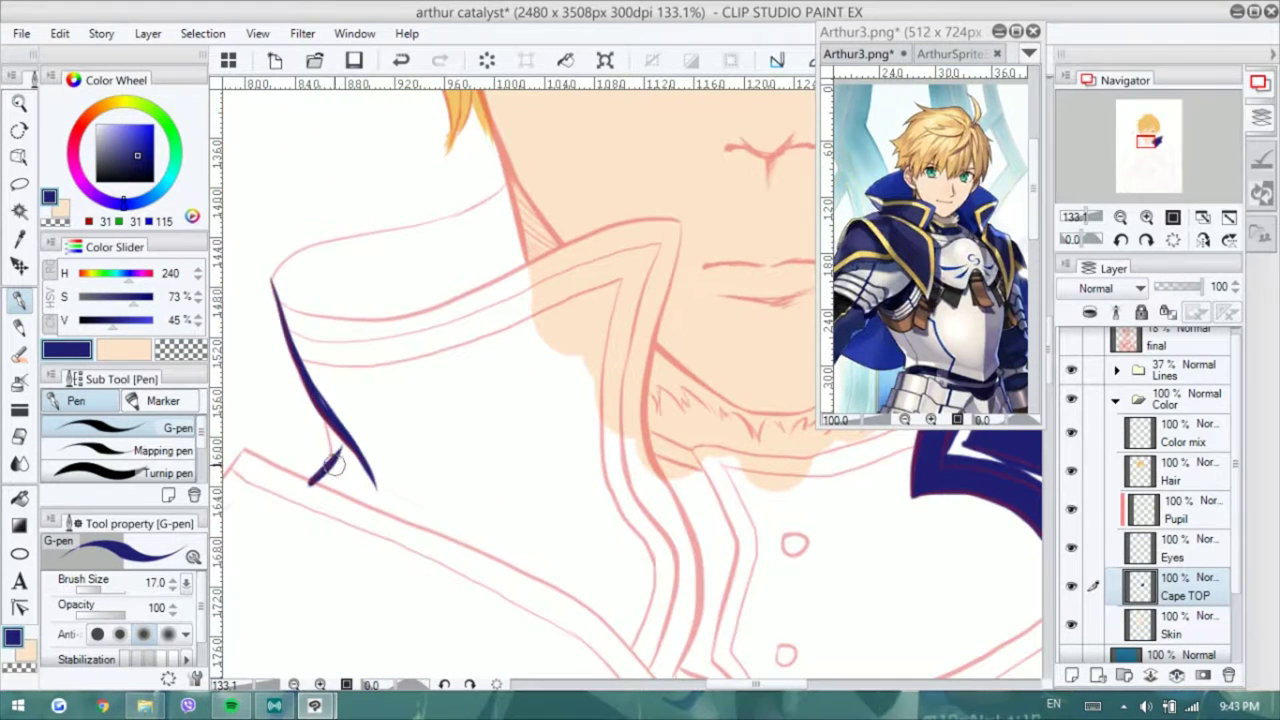
pyautogui.moveTo(333, 462)
pyautogui.mouseDown()
pyautogui.moveTo(476, 556)
pyautogui.moveTo(623, 571)
pyautogui.mouseUp()
pyautogui.moveTo(300, 375)
pyautogui.mouseDown()
pyautogui.moveTo(622, 285)
pyautogui.moveTo(605, 524)
pyautogui.moveTo(586, 466)
pyautogui.moveTo(470, 430)
pyautogui.moveTo(381, 481)
pyautogui.mouseUp()
pyautogui.press(']')
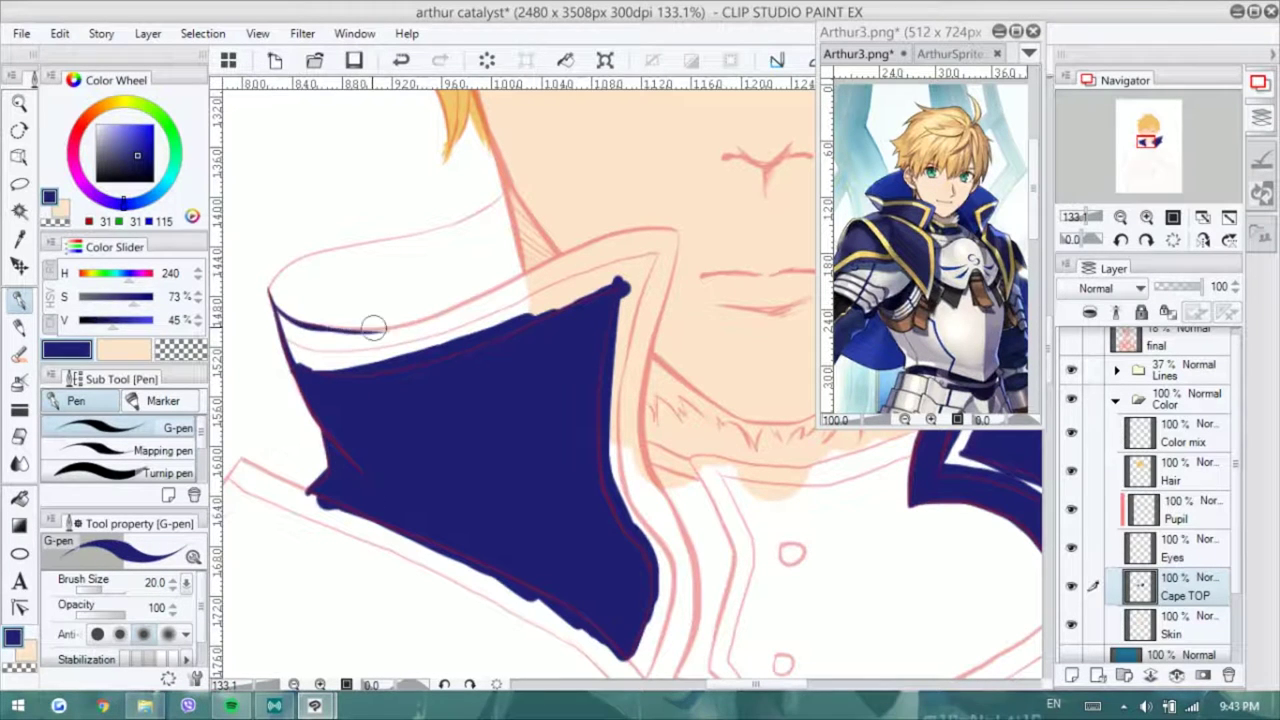
# - Paint the left collar flap's outer border navy along its upper edge and tip, and erase the spill outside the line
pyautogui.moveTo(634, 231); pyautogui.dragTo(636, 383)
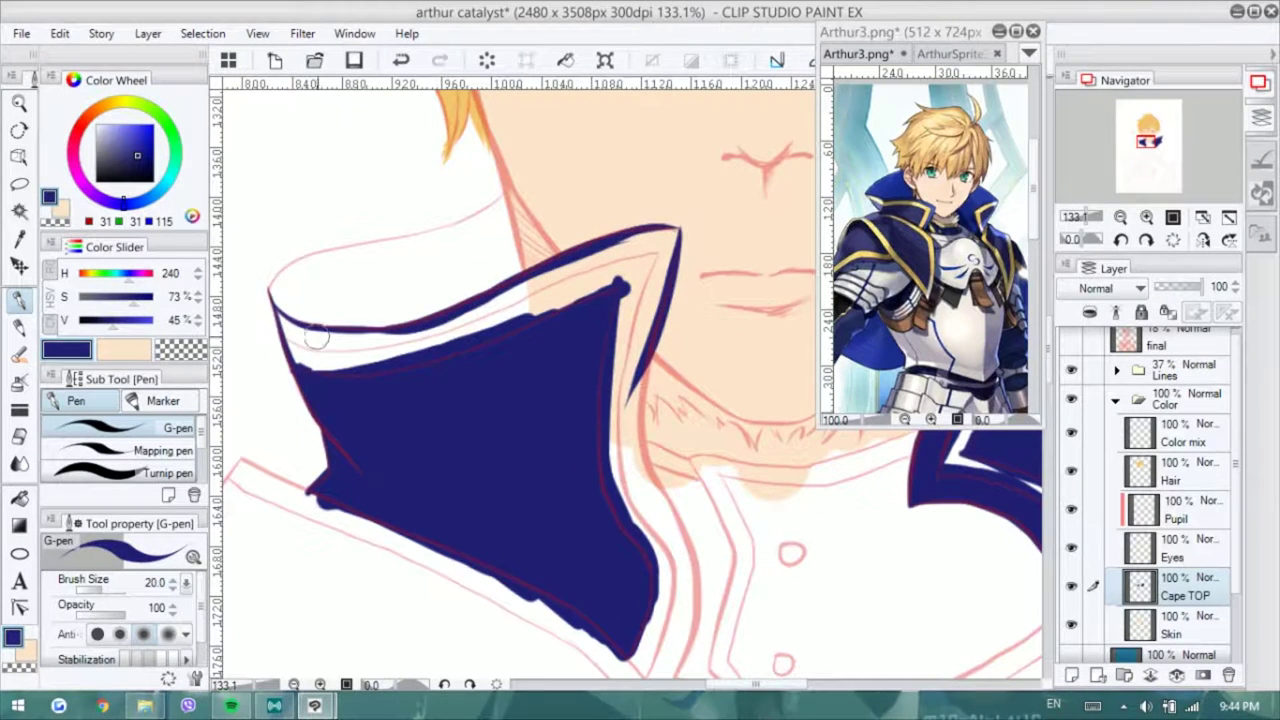
pyautogui.moveTo(333, 343); pyautogui.dragTo(664, 241)
pyautogui.moveTo(655, 296); pyautogui.dragTo(615, 440)
pyautogui.press('e')
pyautogui.moveTo(690, 235); pyautogui.dragTo(667, 349)
pyautogui.press('p')
# - Extend the left collar flap's navy border down its front edge to the lower point
pyautogui.scroll(-3, 650, 485)
pyautogui.moveTo(668, 510); pyautogui.dragTo(640, 388)
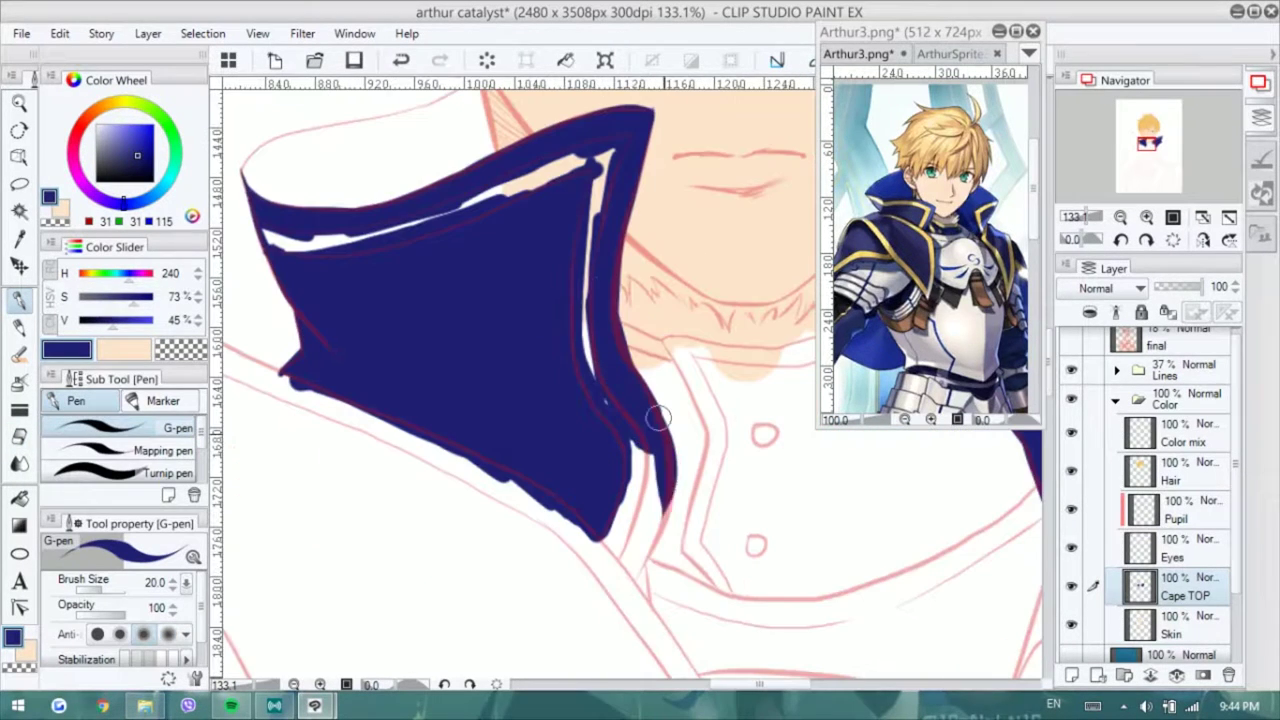
pyautogui.moveTo(645, 522)
pyautogui.mouseDown()
pyautogui.moveTo(545, 262)
pyautogui.moveTo(520, 420)
pyautogui.moveTo(485, 507)
pyautogui.moveTo(410, 522)
pyautogui.mouseUp()
# - Outline the cape's right shoulder panel in navy and block in most of its interior
pyautogui.scroll(-2, 545, 262)
pyautogui.moveTo(440, 640); pyautogui.dragTo(570, 345)
pyautogui.moveTo(500, 600); pyautogui.dragTo(785, 125)
pyautogui.moveTo(330, 400); pyautogui.dragTo(440, 250)
pyautogui.moveTo(430, 420)
pyautogui.mouseDown()
pyautogui.moveTo(610, 288)
pyautogui.moveTo(380, 135)
pyautogui.mouseUp()
pyautogui.scroll(2, 380, 135)
pyautogui.moveTo(330, 240); pyautogui.dragTo(506, 400)
pyautogui.moveTo(430, 430); pyautogui.dragTo(650, 295)
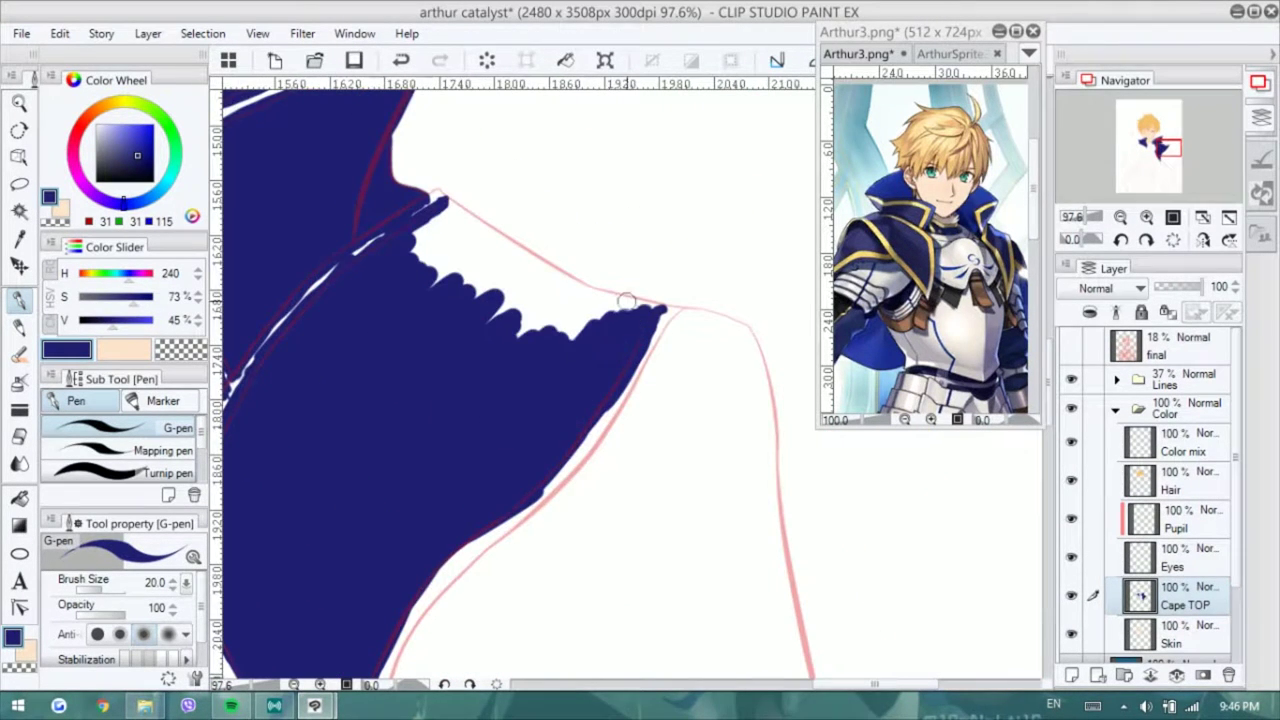
# - Fill the right shoulder panel up to the shoulder line with navy and tidy its edge
pyautogui.scroll(2, 315, 120)
pyautogui.moveTo(315, 120); pyautogui.dragTo(678, 303)
pyautogui.moveTo(330, 138)
pyautogui.mouseDown()
pyautogui.moveTo(274, 206)
pyautogui.moveTo(500, 371)
pyautogui.moveTo(629, 266)
pyautogui.mouseUp()
pyautogui.press('e')
pyautogui.press('p')
pyautogui.scroll(-4, 530, 304)
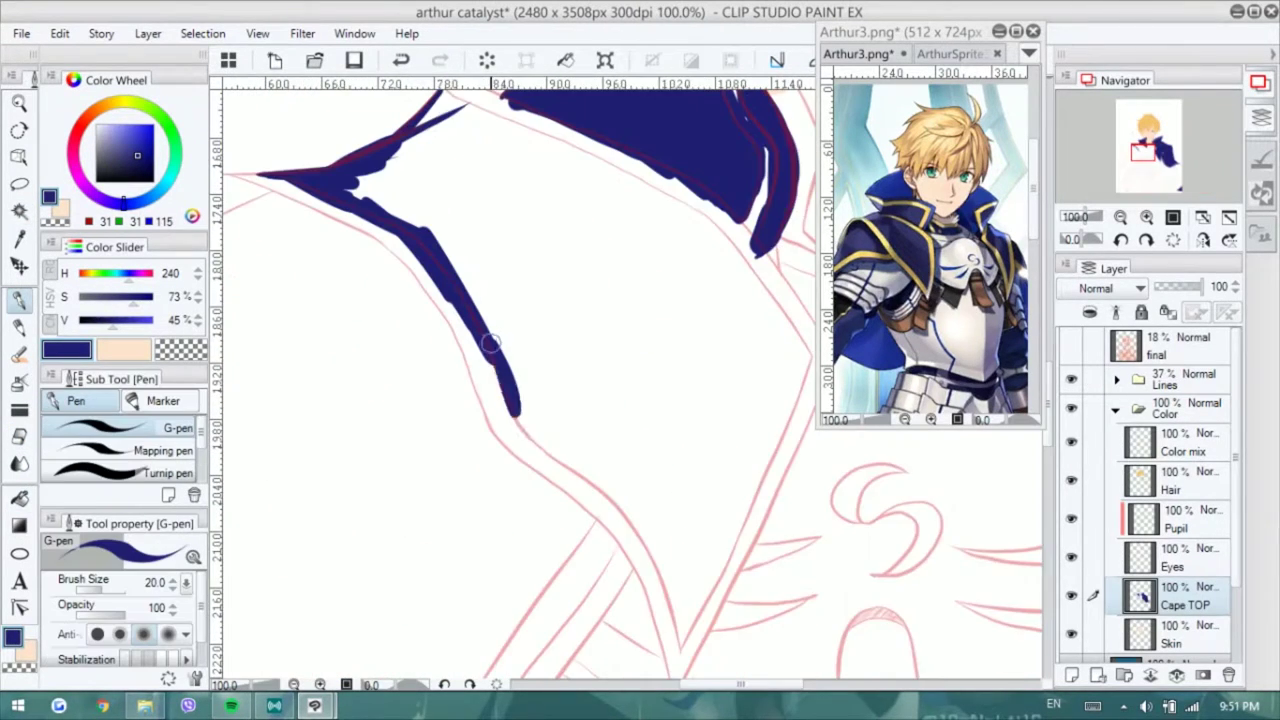
# - Paint the navy edges of the cape's left shoulder panel along the line art
pyautogui.moveTo(478, 332); pyautogui.dragTo(686, 668)
pyautogui.moveTo(352, 250)
pyautogui.mouseDown()
pyautogui.moveTo(466, 157)
pyautogui.moveTo(690, 272)
pyautogui.mouseUp()
pyautogui.moveTo(690, 272); pyautogui.dragTo(615, 162)
pyautogui.moveTo(640, 600)
pyautogui.mouseDown()
pyautogui.moveTo(611, 363)
pyautogui.moveTo(677, 350)
pyautogui.mouseUp()
# - Fill the left shoulder panel's interior with navy, using brush size 60 and the Fill tool for the remaining gap
pyautogui.moveTo(690, 200)
pyautogui.mouseDown()
pyautogui.moveTo(535, 262)
pyautogui.moveTo(514, 286)
pyautogui.mouseUp()
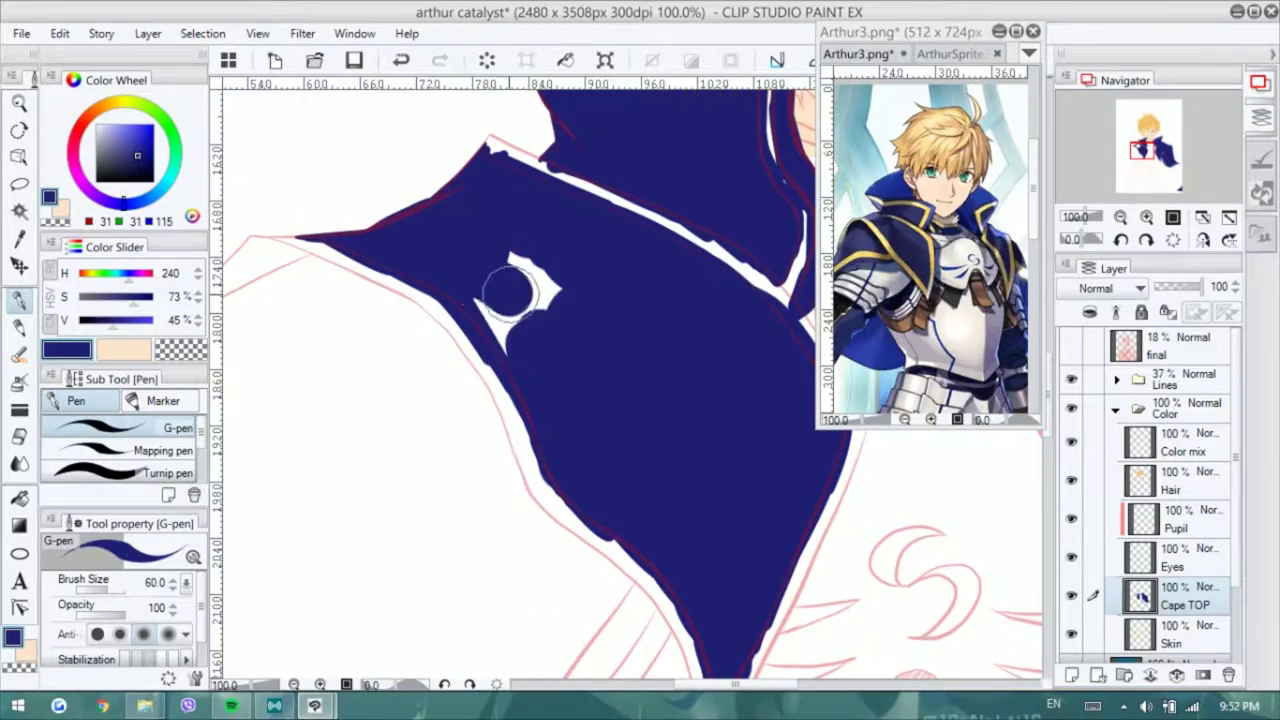
pyautogui.press('g')
pyautogui.scroll(-3, 514, 286)
pyautogui.click(528, 329)
pyautogui.scroll(-2, 528, 329)
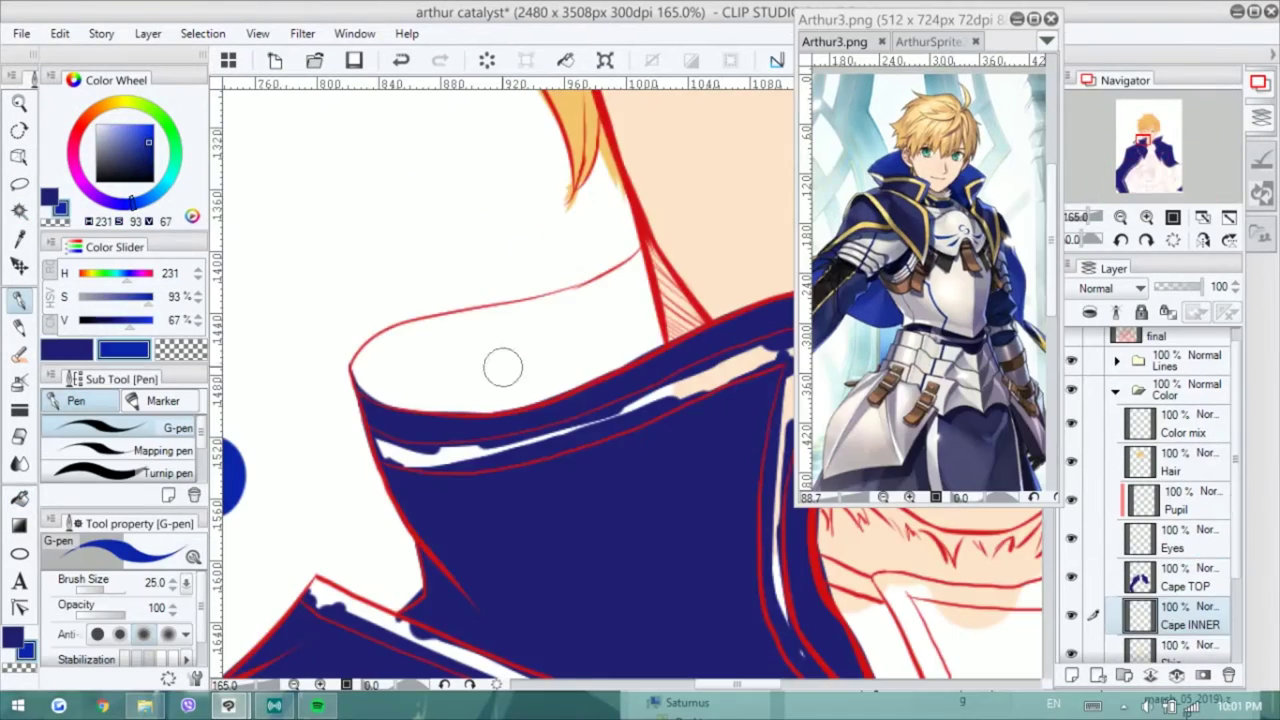
# - Outline and fill the inside of the left collar with bright blue on the Cape INNER layer
pyautogui.click(358, 360)
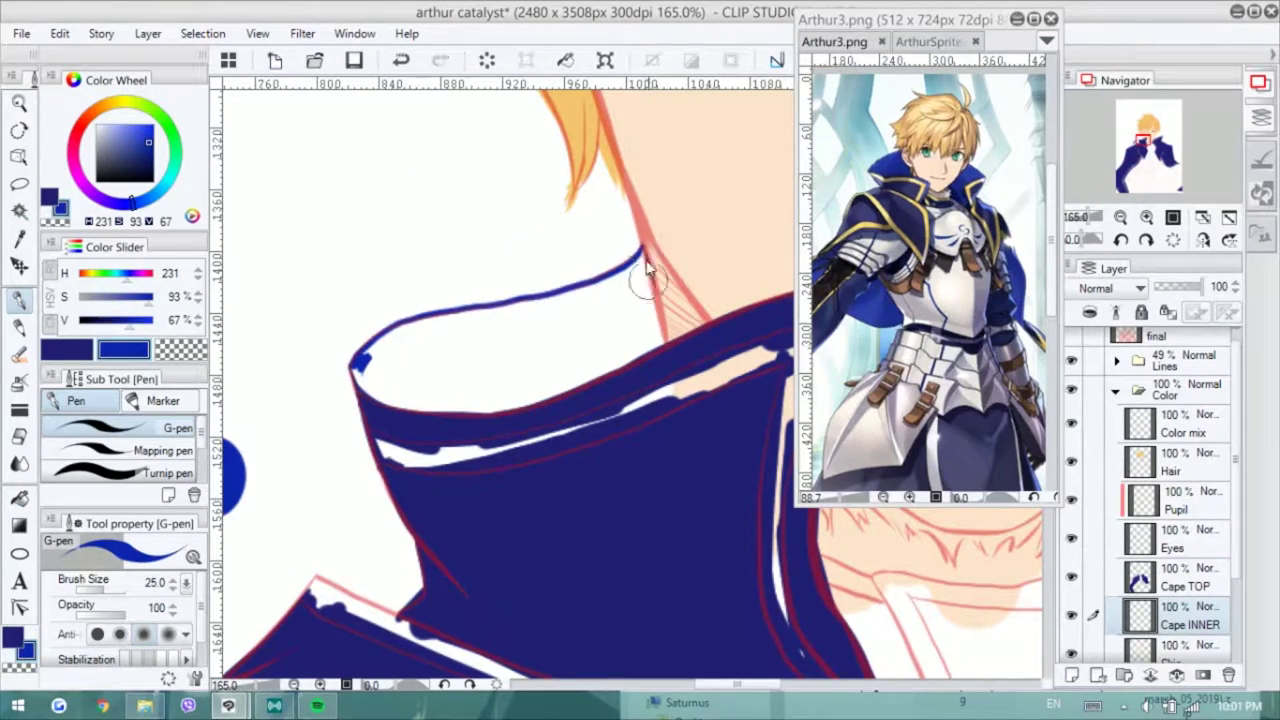
pyautogui.moveTo(644, 250); pyautogui.dragTo(664, 345)
pyautogui.moveTo(394, 361)
pyautogui.mouseDown()
pyautogui.moveTo(552, 378)
pyautogui.moveTo(620, 308)
pyautogui.moveTo(515, 372)
pyautogui.moveTo(385, 345)
pyautogui.moveTo(630, 265)
pyautogui.mouseUp()
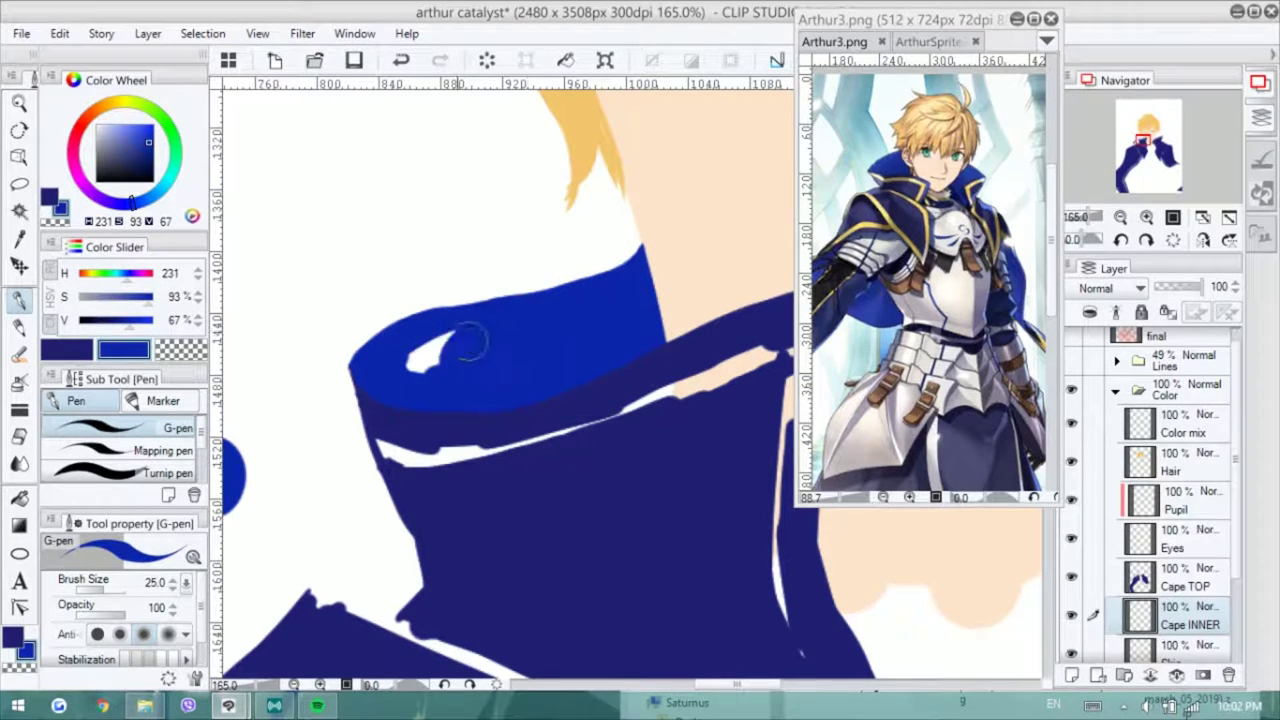
pyautogui.scroll(-1, 457, 343)
pyautogui.moveTo(381, 353); pyautogui.dragTo(671, 286)
# - Outline and fill the inside of the right collar with bright blue, keeping to the neck and flap edges
pyautogui.press('h')
pyautogui.moveTo(540, 318)
pyautogui.mouseDown()
pyautogui.moveTo(603, 288)
pyautogui.moveTo(537, 251)
pyautogui.mouseUp()
pyautogui.scroll(2, 567, 360)
pyautogui.press('e')
pyautogui.press('p')
pyautogui.press('h')
pyautogui.moveTo(329, 335); pyautogui.dragTo(325, 520)
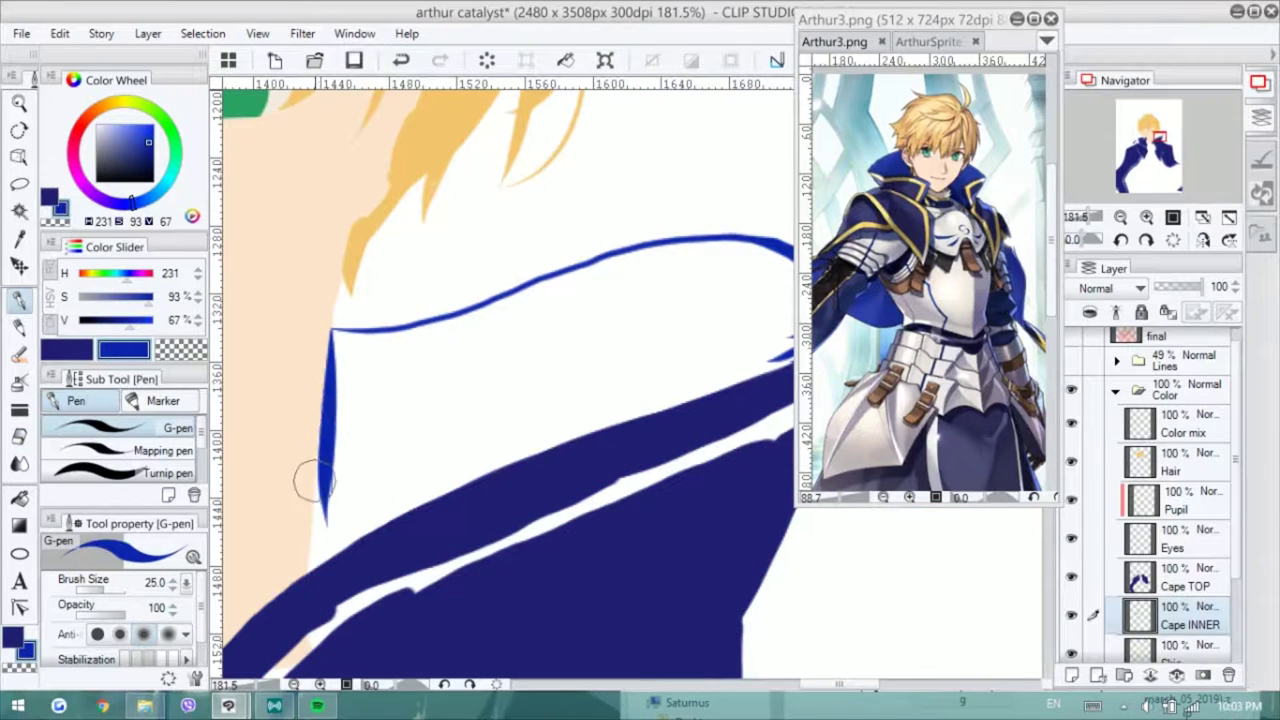
pyautogui.moveTo(328, 380); pyautogui.dragTo(315, 565)
pyautogui.moveTo(329, 334)
pyautogui.mouseDown()
pyautogui.moveTo(360, 480)
pyautogui.moveTo(400, 337)
pyautogui.moveTo(718, 343)
pyautogui.moveTo(607, 428)
pyautogui.mouseUp()
# - Outline the cape's inner lining beneath the left arm in bright blue, from the cape edge to the waist
pyautogui.press('e')
pyautogui.press('p')
pyautogui.moveTo(749, 371)
pyautogui.mouseDown()
pyautogui.moveTo(730, 400)
pyautogui.moveTo(466, 366)
pyautogui.moveTo(663, 383)
pyautogui.mouseUp()
pyautogui.moveTo(370, 180)
pyautogui.mouseDown()
pyautogui.moveTo(400, 428)
pyautogui.moveTo(705, 345)
pyautogui.mouseUp()
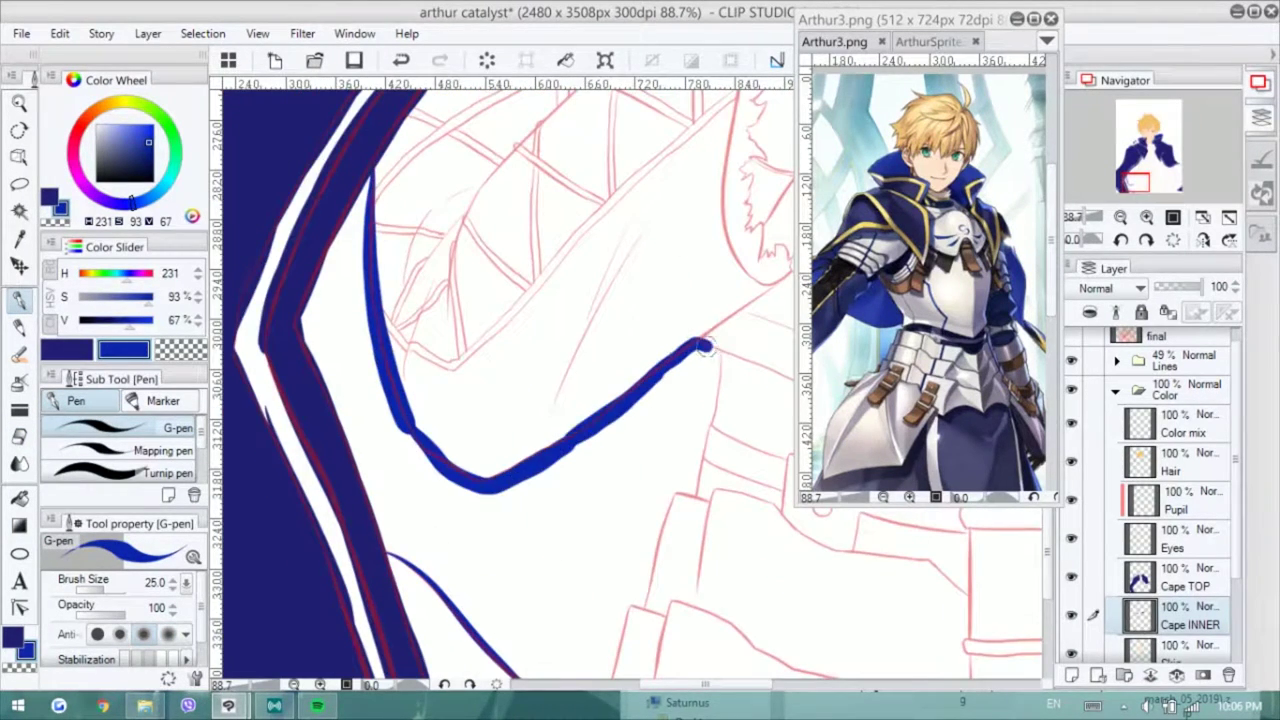
pyautogui.moveTo(690, 295); pyautogui.dragTo(560, 630)
pyautogui.moveTo(370, 150); pyautogui.dragTo(390, 520)
# - Outline the cape lining beside the right arm in bright blue, out to the canvas edge
pyautogui.press('e')
pyautogui.moveTo(525, 390); pyautogui.dragTo(565, 575)
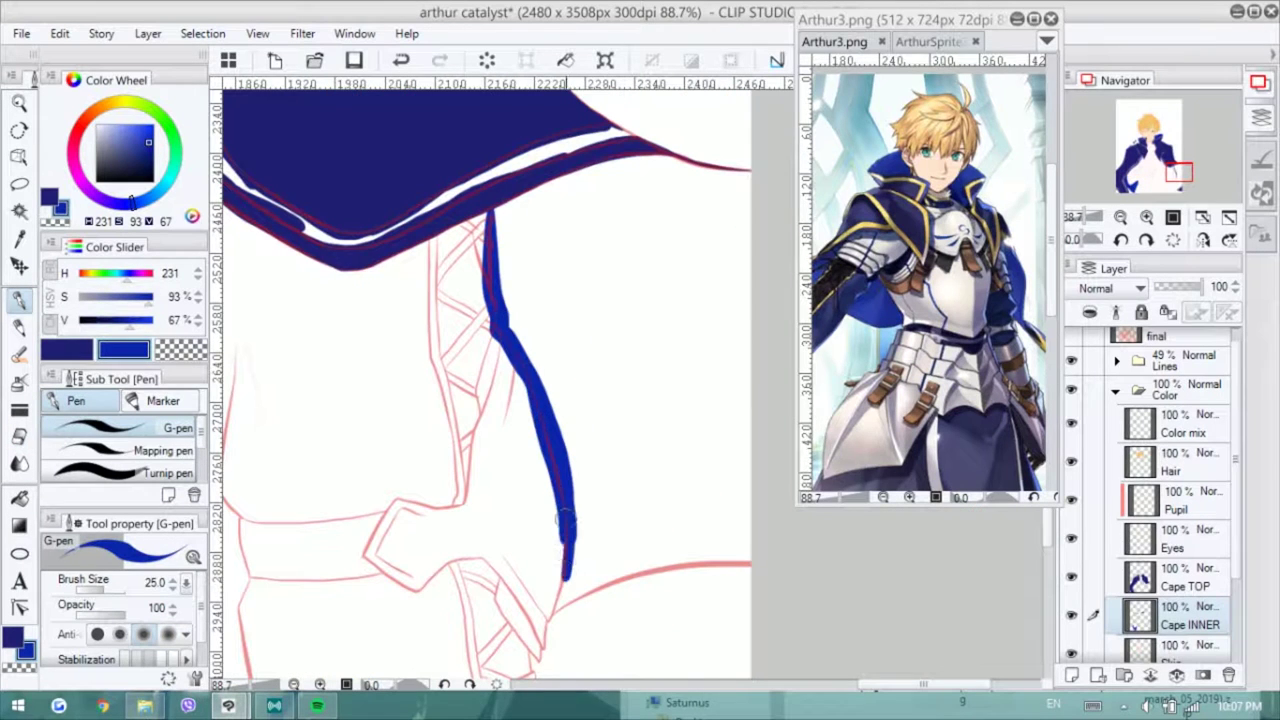
pyautogui.moveTo(590, 180); pyautogui.dragTo(750, 170)
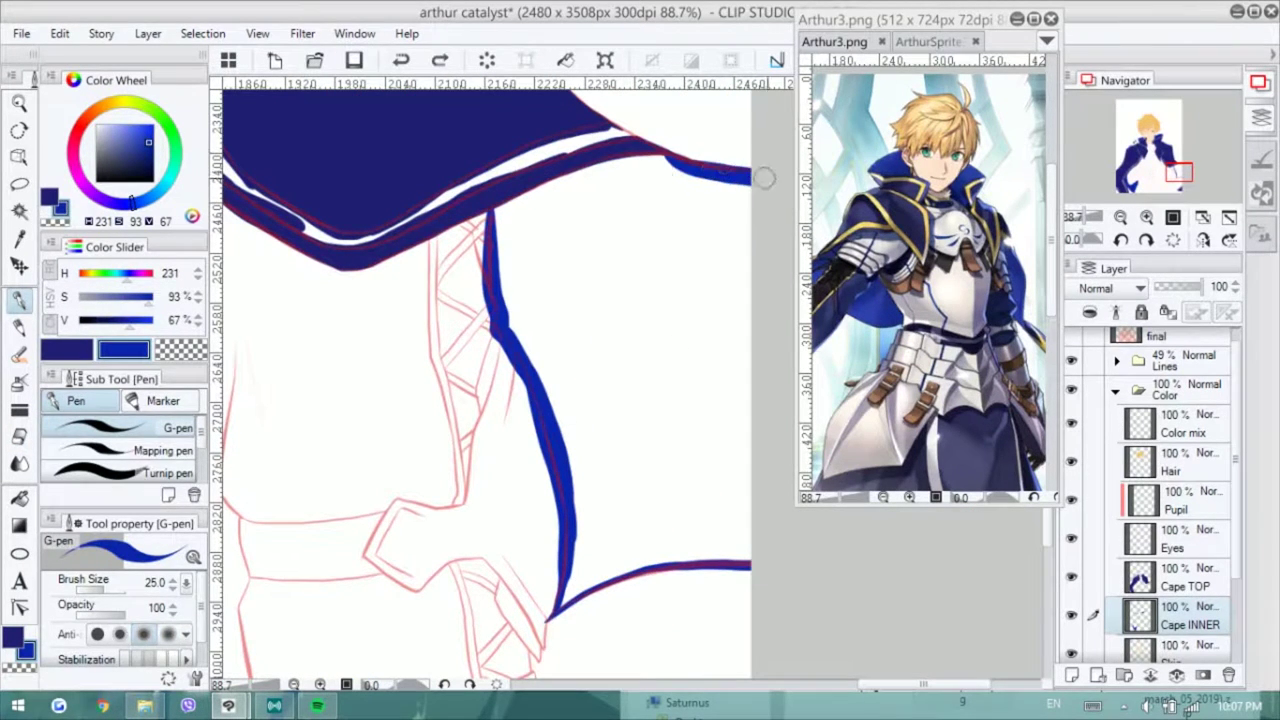
pyautogui.moveTo(608, 164)
pyautogui.mouseDown()
pyautogui.moveTo(700, 250)
pyautogui.moveTo(650, 330)
pyautogui.moveTo(700, 480)
pyautogui.moveTo(580, 535)
pyautogui.moveTo(720, 495)
pyautogui.moveTo(620, 420)
pyautogui.mouseUp()
# - Paint the remaining cape lining along the right arm bright blue on the Cape INNER layer
pyautogui.scroll(-2, 620, 420)
pyautogui.moveTo(480, 95)
pyautogui.mouseDown()
pyautogui.moveTo(485, 400)
pyautogui.moveTo(545, 612)
pyautogui.mouseUp()
pyautogui.scroll(1, 545, 612)
pyautogui.moveTo(488, 120); pyautogui.dragTo(558, 635)
pyautogui.moveTo(483, 168)
pyautogui.mouseDown()
pyautogui.moveTo(488, 430)
pyautogui.moveTo(514, 480)
pyautogui.mouseUp()
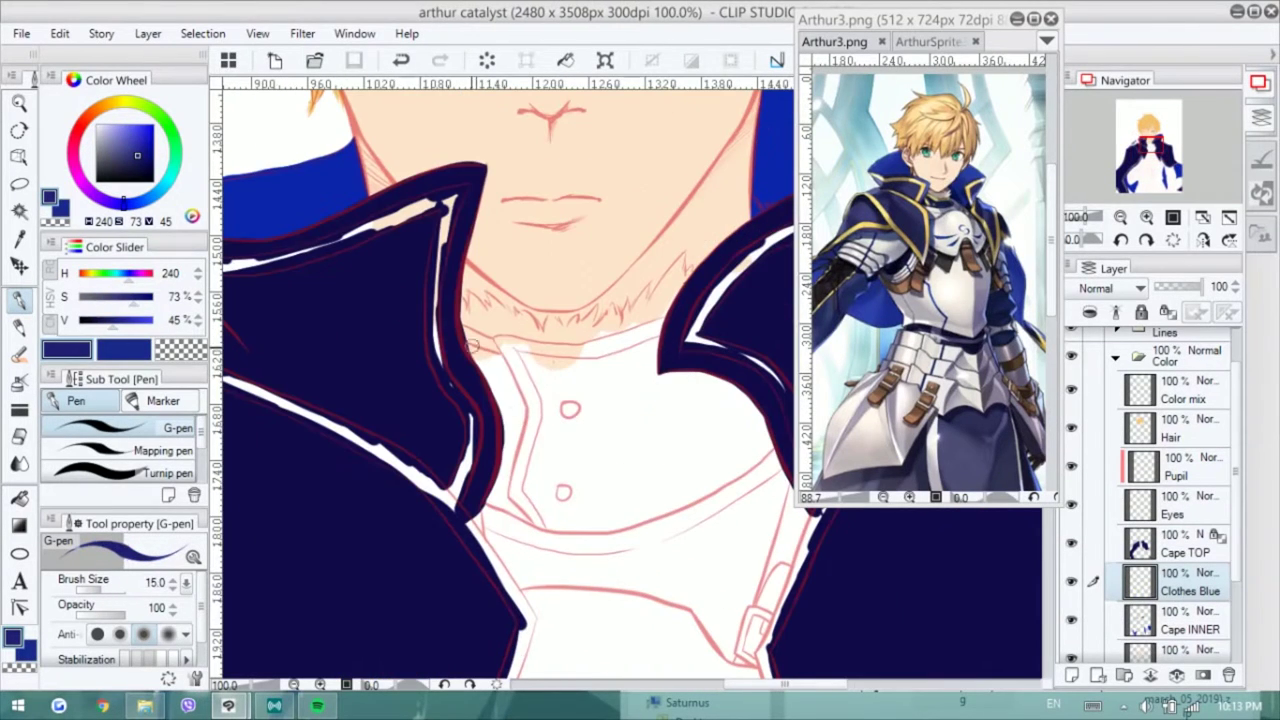
# - Paint the shirt between the collar flaps navy on the Clothes Blue layer, with a touch-up on the Cape INNER layer
pyautogui.moveTo(473, 346); pyautogui.dragTo(495, 496)
pyautogui.moveTo(527, 390)
pyautogui.mouseDown()
pyautogui.moveTo(700, 440)
pyautogui.moveTo(530, 520)
pyautogui.moveTo(700, 420)
pyautogui.moveTo(612, 446)
pyautogui.moveTo(600, 500)
pyautogui.mouseUp()
pyautogui.scroll(-3, 529, 400)
pyautogui.scroll(2, 529, 400)
pyautogui.click(1190, 620)
pyautogui.moveTo(545, 288)
pyautogui.mouseDown()
pyautogui.moveTo(562, 255)
pyautogui.moveTo(556, 380)
pyautogui.mouseUp()
pyautogui.scroll(3, 594, 257)
pyautogui.hotkey('alt', ']')
pyautogui.moveTo(583, 445)
pyautogui.mouseDown()
pyautogui.moveTo(577, 230)
pyautogui.moveTo(530, 450)
pyautogui.mouseUp()
# - Outline the left arm's cloth sleeve in navy along the armour straps and the cape lining
pyautogui.scroll(-2, 543, 223)
pyautogui.moveTo(355, 425); pyautogui.dragTo(425, 432)
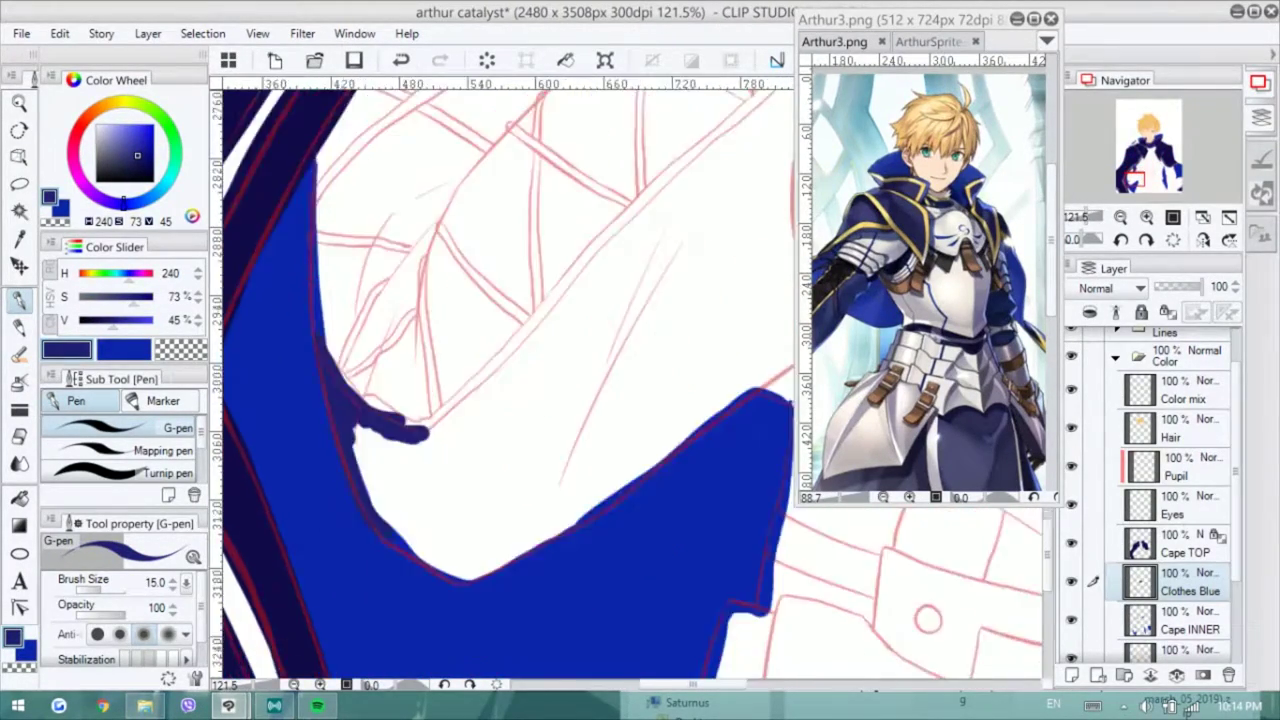
pyautogui.moveTo(500, 300); pyautogui.dragTo(405, 345)
pyautogui.moveTo(250, 465)
pyautogui.mouseDown()
pyautogui.moveTo(705, 118)
pyautogui.moveTo(708, 340)
pyautogui.moveTo(658, 308)
pyautogui.moveTo(660, 358)
pyautogui.mouseUp()
pyautogui.press('e')
pyautogui.moveTo(505, 465); pyautogui.dragTo(668, 370)
pyautogui.moveTo(535, 470)
pyautogui.mouseDown()
pyautogui.moveTo(600, 229)
pyautogui.moveTo(686, 157)
pyautogui.mouseUp()
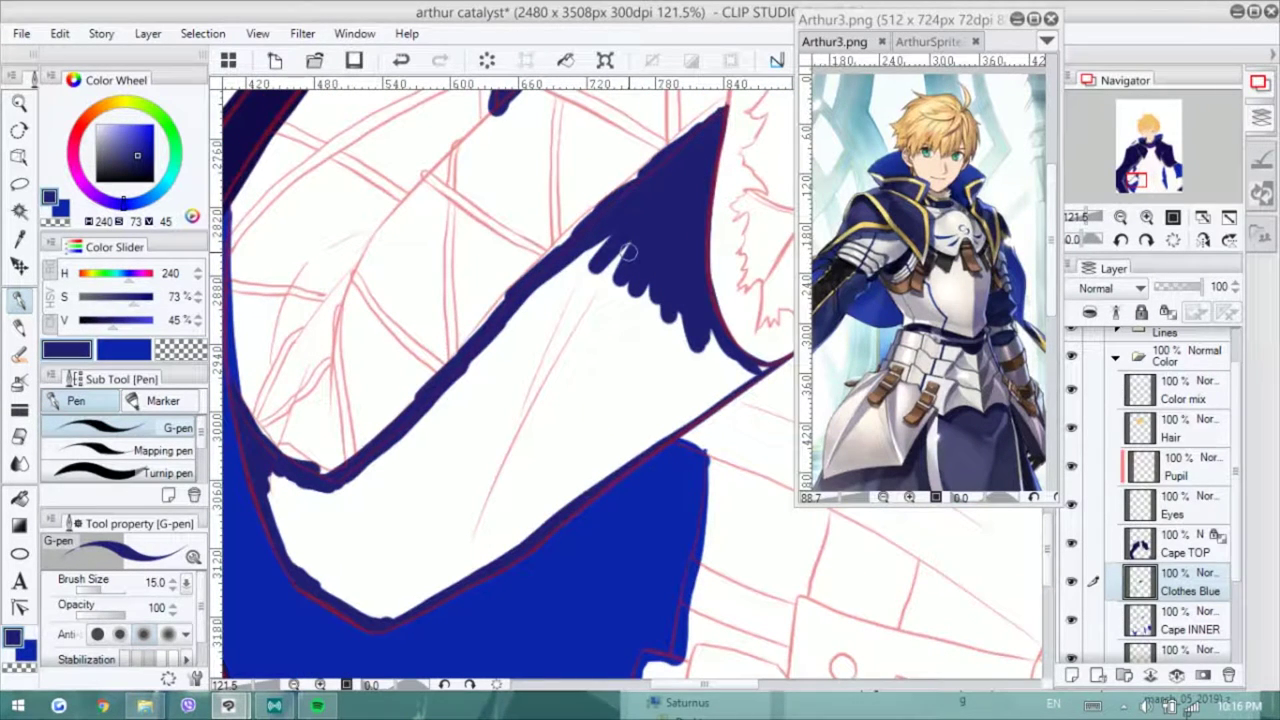
# - Fill the interior of the left arm's outlined sleeve with navy
pyautogui.moveTo(575, 257); pyautogui.dragTo(735, 370)
pyautogui.moveTo(589, 323)
pyautogui.mouseDown()
pyautogui.moveTo(700, 410)
pyautogui.moveTo(490, 520)
pyautogui.moveTo(254, 483)
pyautogui.moveTo(360, 600)
pyautogui.moveTo(497, 549)
pyautogui.mouseUp()
pyautogui.moveTo(497, 549); pyautogui.dragTo(257, 384)
# - Paint the cloth areas showing between the waist and hip straps navy on the Clothes Blue layer
pyautogui.moveTo(440, 410)
pyautogui.mouseDown()
pyautogui.moveTo(545, 480)
pyautogui.moveTo(485, 385)
pyautogui.moveTo(560, 400)
pyautogui.mouseUp()
pyautogui.moveTo(470, 395)
pyautogui.mouseDown()
pyautogui.moveTo(540, 300)
pyautogui.moveTo(640, 450)
pyautogui.mouseUp()
pyautogui.moveTo(430, 440)
pyautogui.mouseDown()
pyautogui.moveTo(585, 432)
pyautogui.moveTo(430, 450)
pyautogui.mouseUp()
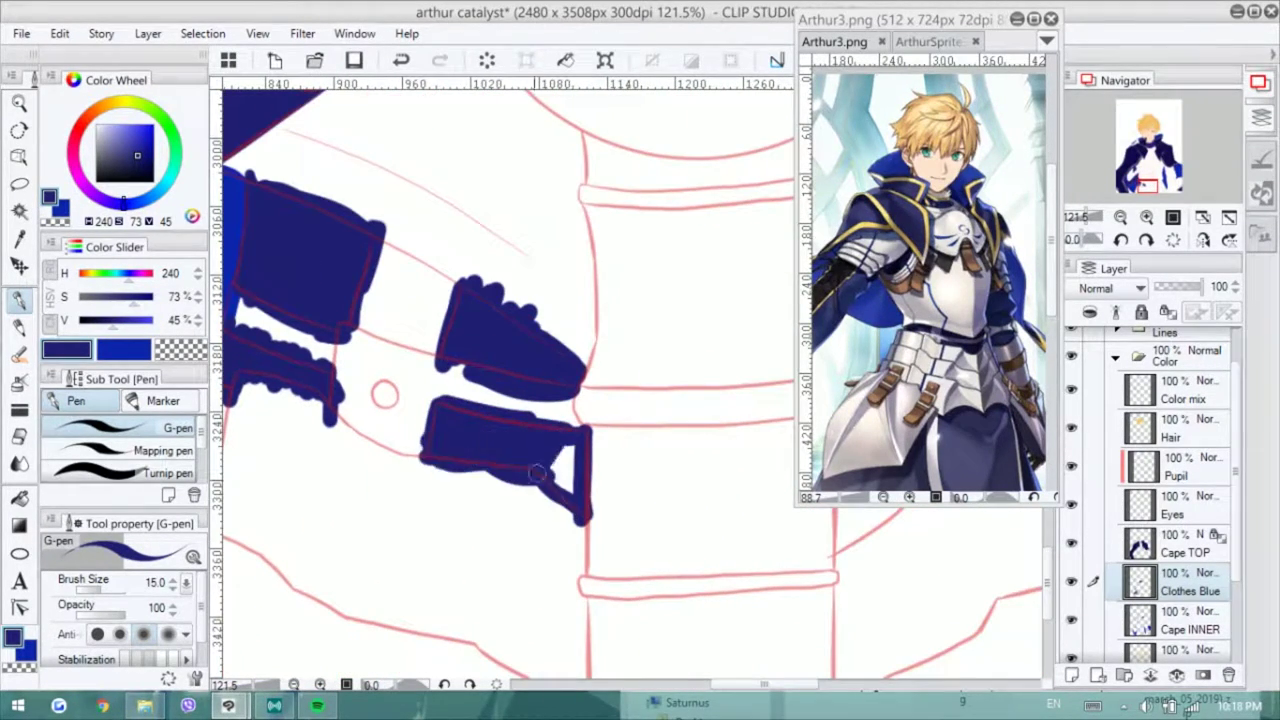
pyautogui.moveTo(390, 380)
pyautogui.mouseDown()
pyautogui.moveTo(650, 260)
pyautogui.moveTo(639, 266)
pyautogui.moveTo(693, 197)
pyautogui.moveTo(692, 228)
pyautogui.moveTo(718, 268)
pyautogui.moveTo(725, 320)
pyautogui.mouseUp()
pyautogui.moveTo(262, 470)
pyautogui.mouseDown()
pyautogui.moveTo(265, 536)
pyautogui.moveTo(543, 430)
pyautogui.moveTo(580, 368)
pyautogui.mouseUp()
pyautogui.moveTo(262, 465)
pyautogui.mouseDown()
pyautogui.moveTo(318, 543)
pyautogui.moveTo(540, 400)
pyautogui.mouseUp()
# - Outline the right arm's upper sleeve beneath the cape in navy and fill it in
pyautogui.moveTo(380, 437)
pyautogui.mouseDown()
pyautogui.moveTo(580, 618)
pyautogui.moveTo(712, 600)
pyautogui.mouseUp()
pyautogui.moveTo(356, 165)
pyautogui.mouseDown()
pyautogui.moveTo(543, 277)
pyautogui.moveTo(711, 546)
pyautogui.mouseUp()
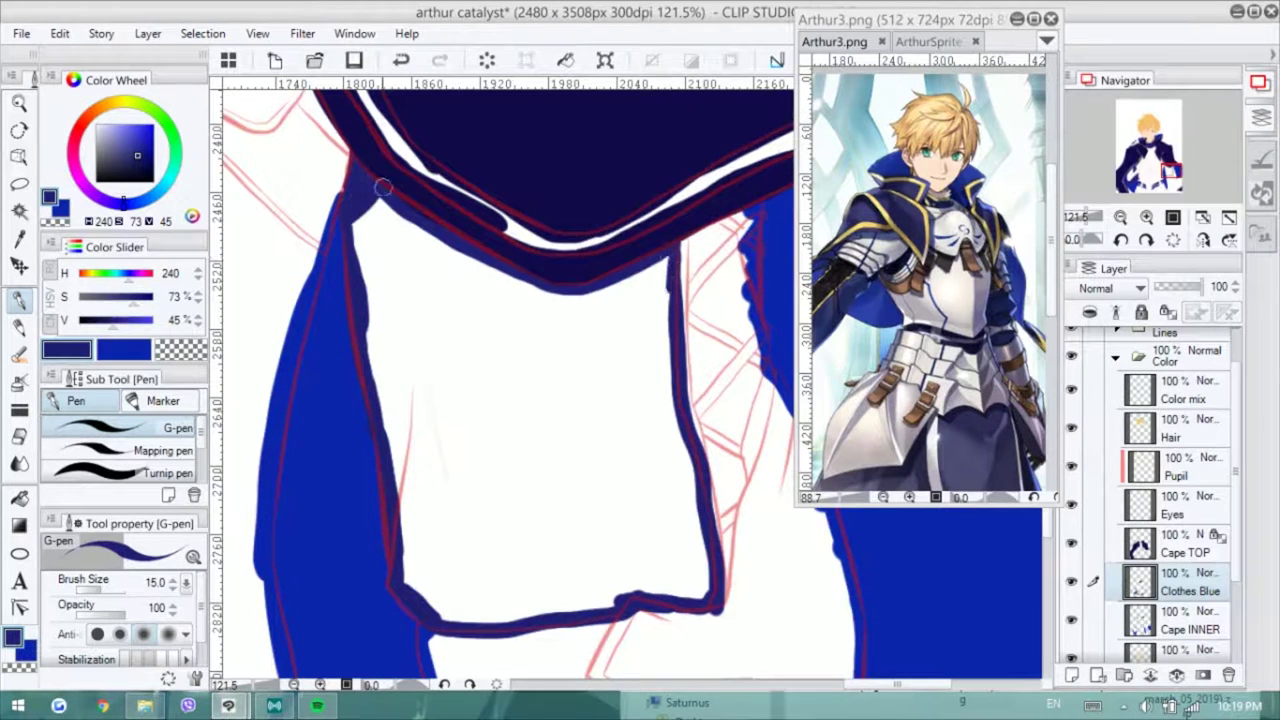
pyautogui.moveTo(376, 212)
pyautogui.mouseDown()
pyautogui.moveTo(450, 600)
pyautogui.moveTo(686, 586)
pyautogui.moveTo(500, 540)
pyautogui.moveTo(440, 180)
pyautogui.mouseUp()
pyautogui.moveTo(580, 270)
pyautogui.mouseDown()
pyautogui.moveTo(631, 321)
pyautogui.moveTo(374, 302)
pyautogui.moveTo(415, 449)
pyautogui.mouseUp()
pyautogui.press('e')
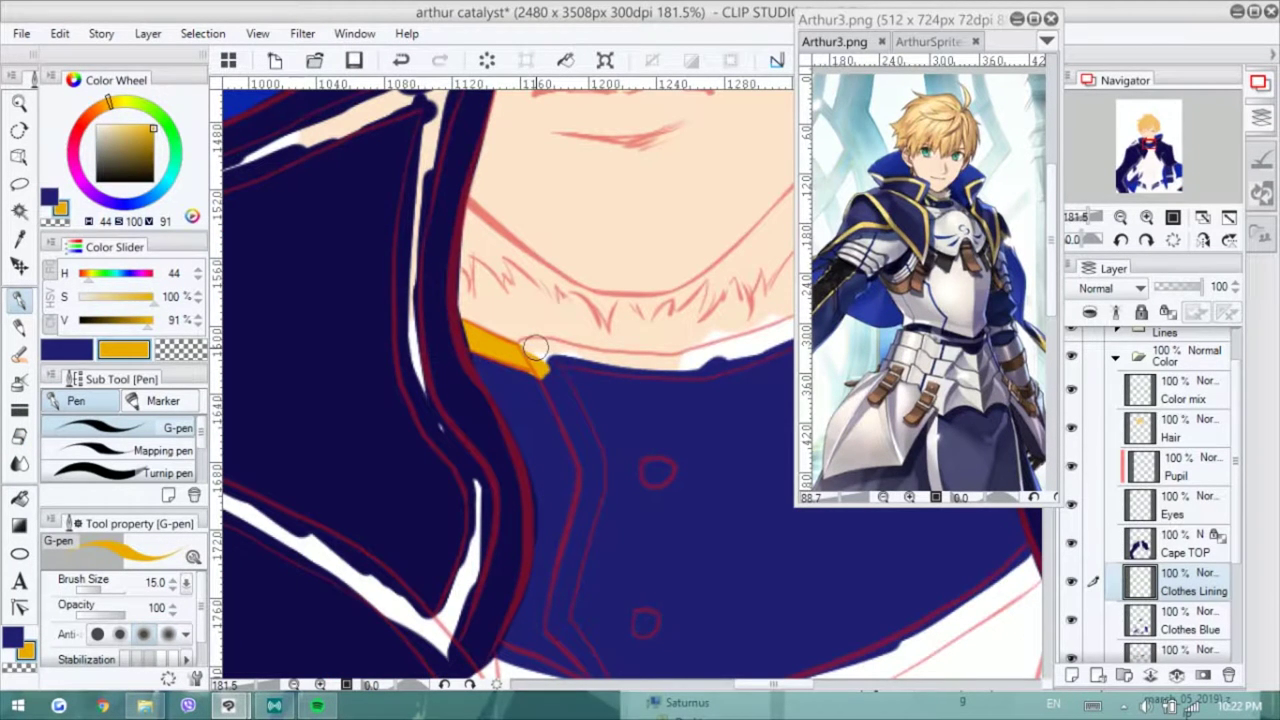
# - Paint the shirt's collar band and front placket trim gold on the Clothes Lining layer
pyautogui.moveTo(586, 486); pyautogui.dragTo(553, 429)
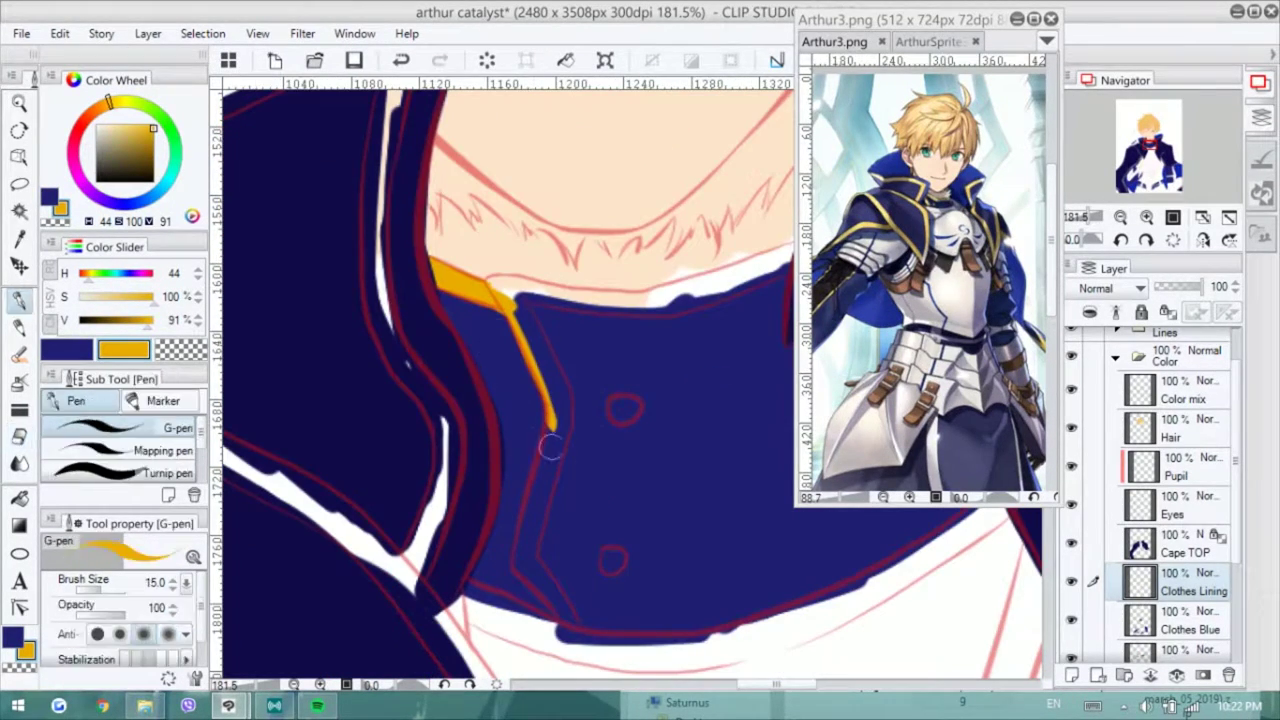
pyautogui.scroll(2, 522, 535)
pyautogui.moveTo(428, 522); pyautogui.dragTo(525, 595)
pyautogui.moveTo(430, 470); pyautogui.dragTo(520, 590)
pyautogui.moveTo(585, 450); pyautogui.dragTo(605, 470)
pyautogui.moveTo(420, 480); pyautogui.dragTo(440, 405)
pyautogui.moveTo(598, 212); pyautogui.dragTo(625, 250)
# - Paint the left collar flap's trim band gold between its navy border and inner panel
pyautogui.moveTo(522, 205)
pyautogui.mouseDown()
pyautogui.moveTo(530, 290)
pyautogui.moveTo(474, 410)
pyautogui.mouseUp()
pyautogui.scroll(3, 476, 402)
pyautogui.moveTo(480, 360)
pyautogui.mouseDown()
pyautogui.moveTo(434, 214)
pyautogui.moveTo(530, 420)
pyautogui.mouseUp()
pyautogui.press('e')
pyautogui.press('p')
pyautogui.scroll(2, 560, 390)
pyautogui.press('h')
pyautogui.press('h')
# - Paint the shirt's neckline edge and slanted front placket trim gold on the Clothes Lining layer, erasing any overspill
pyautogui.moveTo(390, 232); pyautogui.dragTo(588, 260)
pyautogui.moveTo(440, 248)
pyautogui.mouseDown()
pyautogui.moveTo(620, 262)
pyautogui.moveTo(480, 326)
pyautogui.mouseUp()
pyautogui.moveTo(430, 300)
pyautogui.mouseDown()
pyautogui.moveTo(650, 270)
pyautogui.moveTo(570, 325)
pyautogui.mouseUp()
pyautogui.press('e')
pyautogui.moveTo(520, 372); pyautogui.dragTo(608, 335)
pyautogui.press('p')
pyautogui.hscroll(5, 500, 350)
pyautogui.moveTo(366, 340)
pyautogui.mouseDown()
pyautogui.moveTo(615, 262)
pyautogui.moveTo(490, 330)
pyautogui.mouseUp()
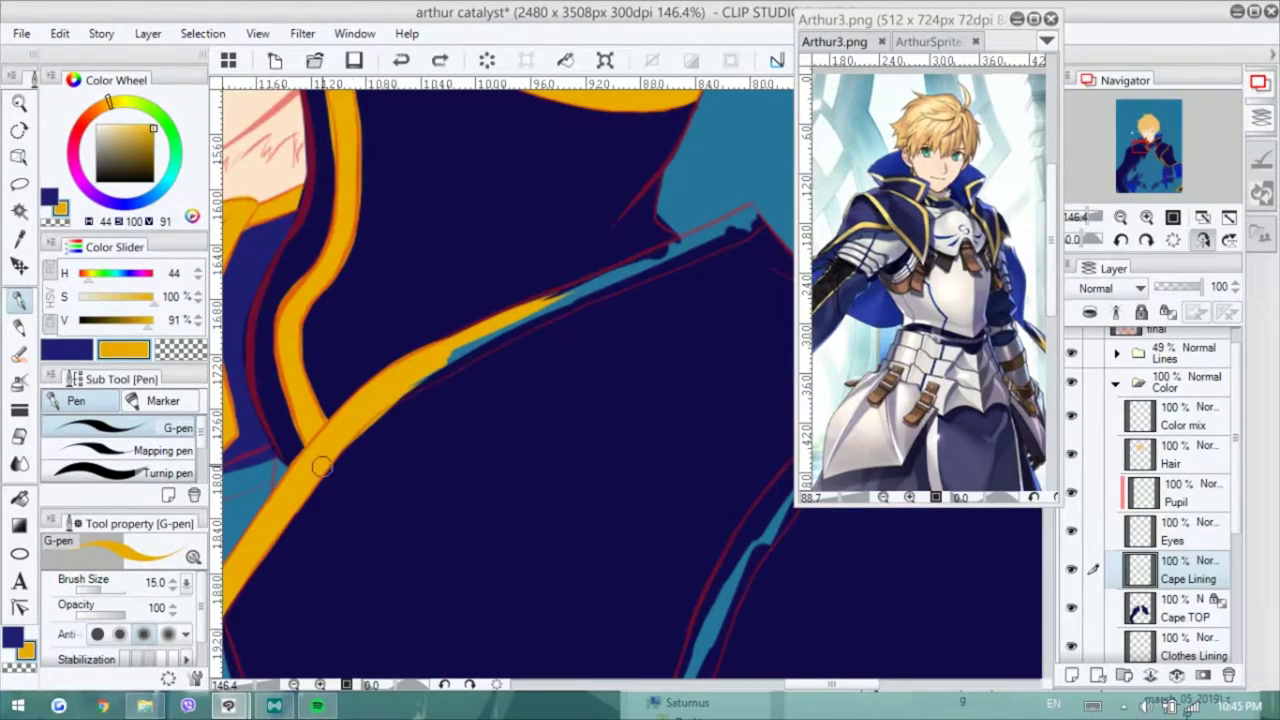
# - Paint the shoulder cape's upper trim band gold out to its far tip on the Cape Lining layer
pyautogui.moveTo(380, 415); pyautogui.dragTo(500, 342)
pyautogui.scroll(3, 600, 263)
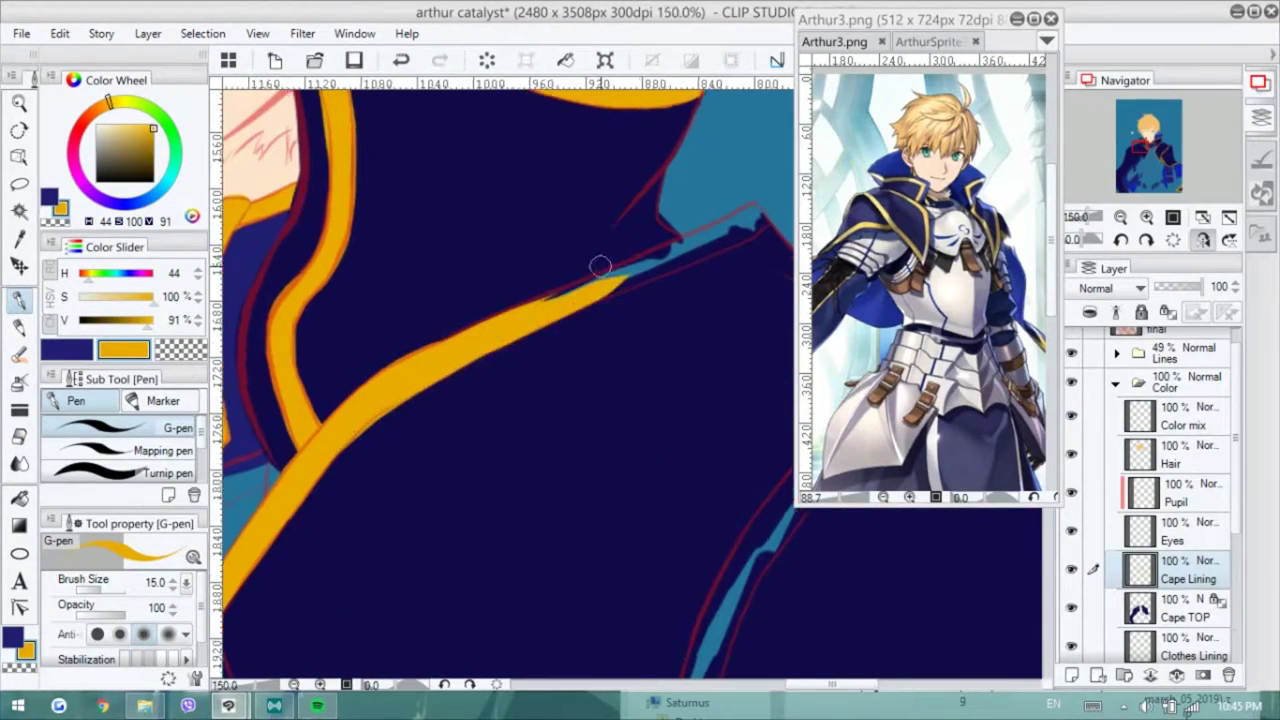
pyautogui.moveTo(421, 395); pyautogui.dragTo(600, 327)
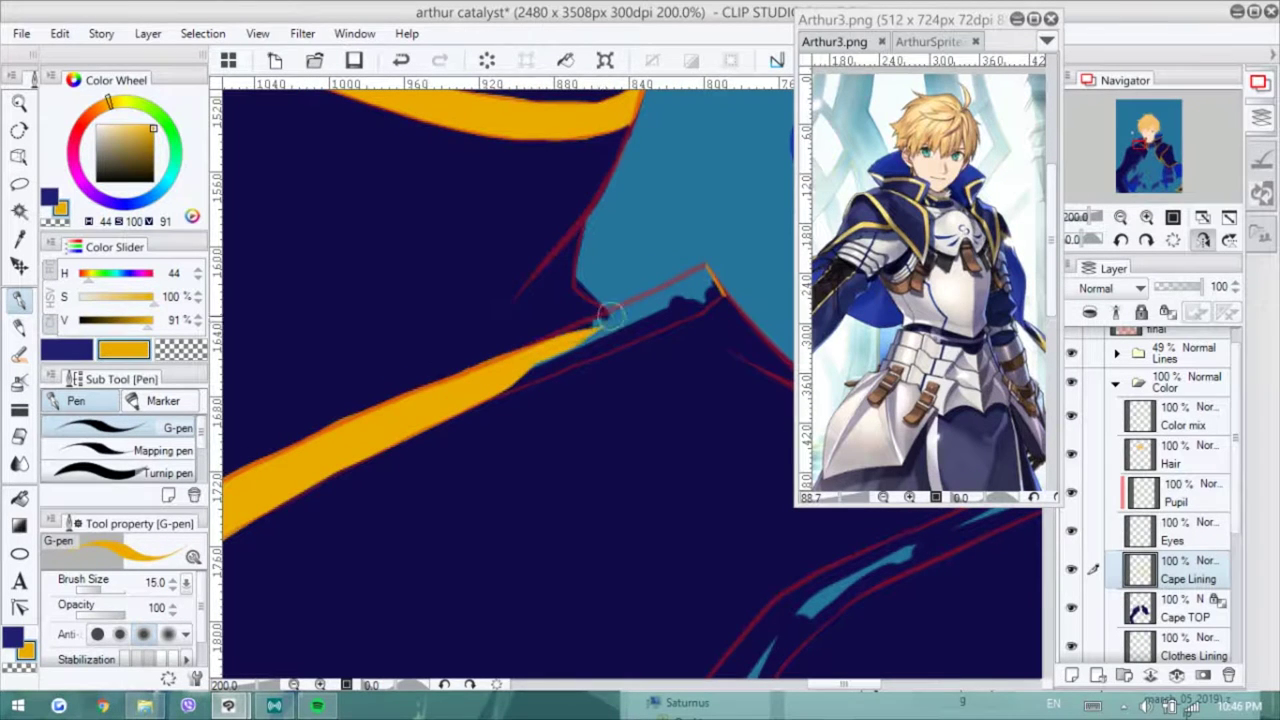
pyautogui.moveTo(428, 418)
pyautogui.mouseDown()
pyautogui.moveTo(704, 309)
pyautogui.moveTo(700, 277)
pyautogui.mouseUp()
# - Continue the gold trim down the shoulder cape's front edge to the pointed corner over the chest
pyautogui.scroll(-5, 375, 465)
pyautogui.moveTo(372, 345); pyautogui.dragTo(440, 525)
pyautogui.moveTo(405, 318); pyautogui.dragTo(492, 628)
pyautogui.scroll(-4, 490, 620)
pyautogui.moveTo(400, 300); pyautogui.dragTo(541, 620)
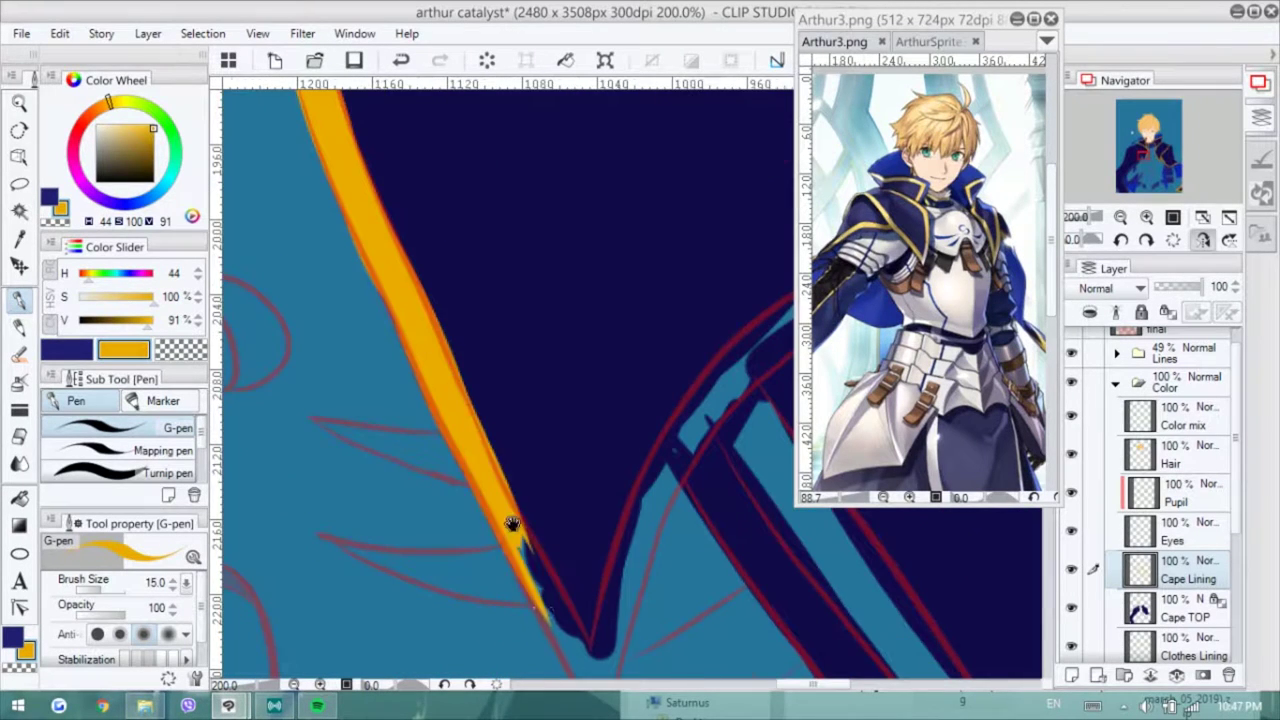
pyautogui.scroll(-3, 541, 620)
pyautogui.moveTo(440, 340); pyautogui.dragTo(530, 580)
pyautogui.moveTo(455, 405); pyautogui.dragTo(545, 570)
# - Paint the gold trim from the cape's pointed corner back up along its curved lower edge
pyautogui.moveTo(580, 405); pyautogui.dragTo(525, 554)
pyautogui.moveTo(595, 345); pyautogui.dragTo(515, 565)
pyautogui.scroll(3, 515, 565)
pyautogui.moveTo(440, 615); pyautogui.dragTo(660, 260)
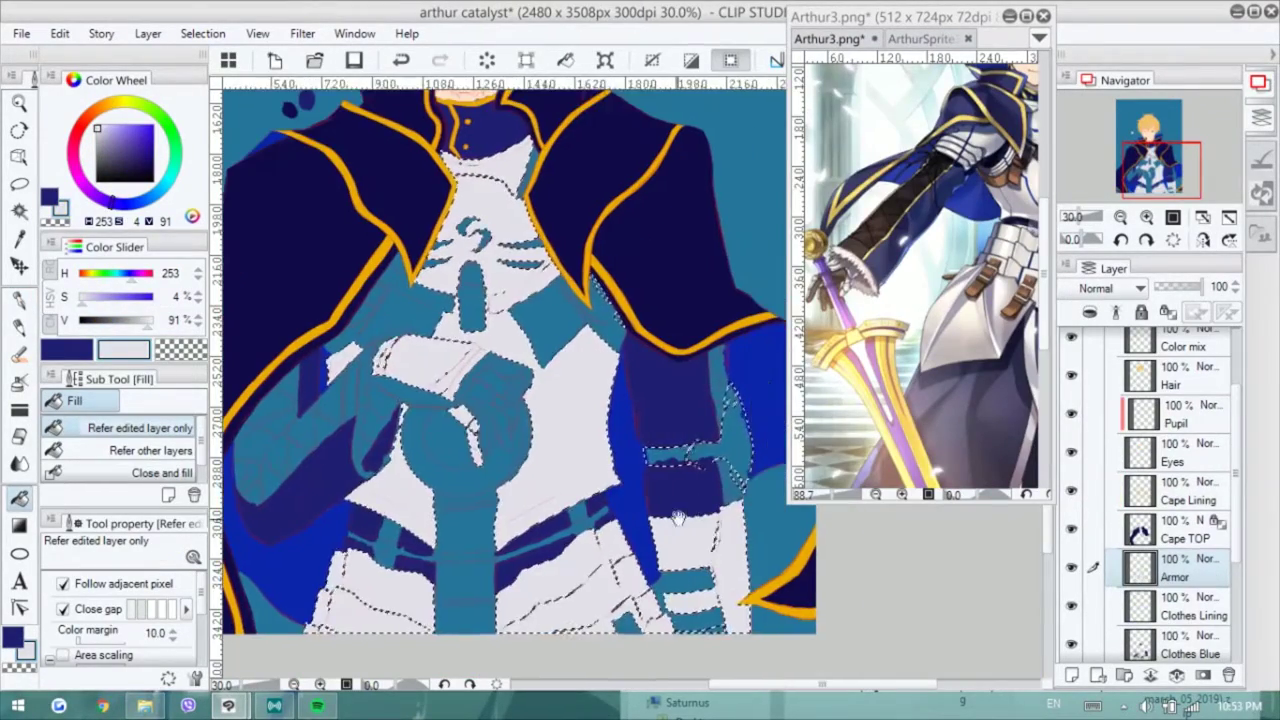
# - Clear the selection and touch up the breastplate's upper edge below the shirt in light grey on the Armor layer
pyautogui.scroll(3, 679, 518)
pyautogui.scroll(5, 450, 300)
pyautogui.hotkey('ctrl', 'd')
pyautogui.press('p')
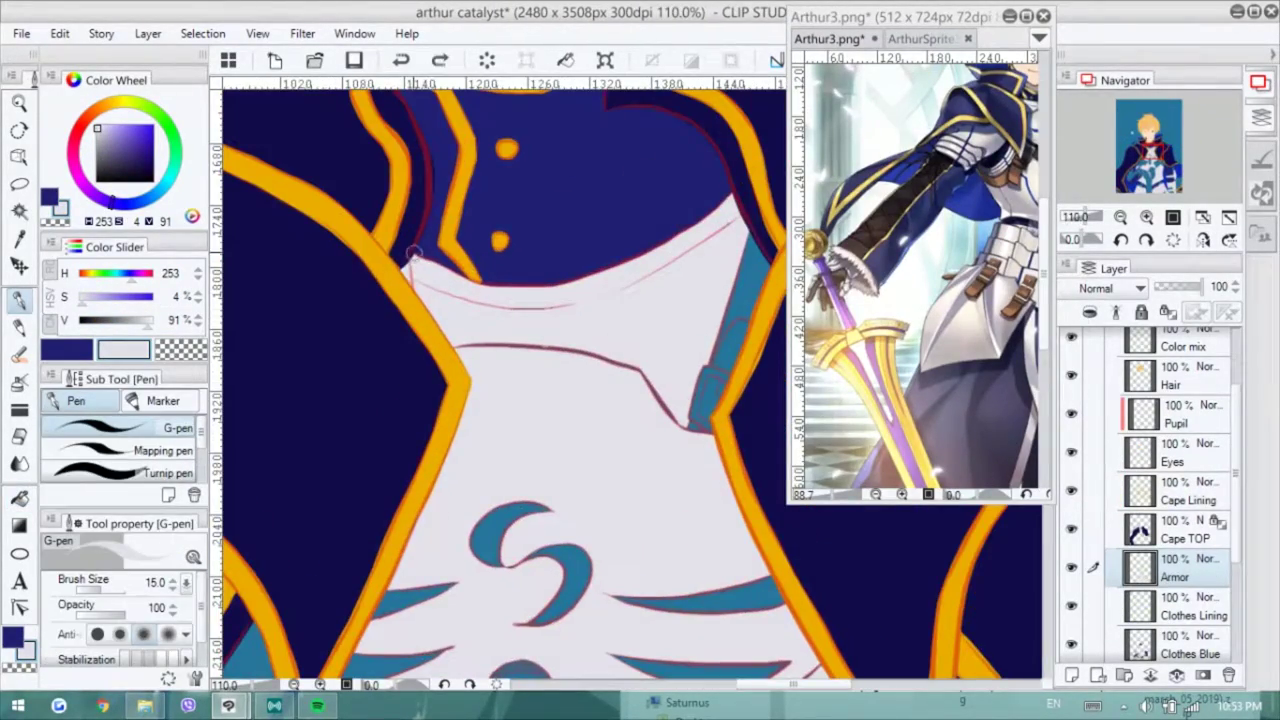
pyautogui.press('h')
pyautogui.moveTo(385, 510); pyautogui.dragTo(318, 335)
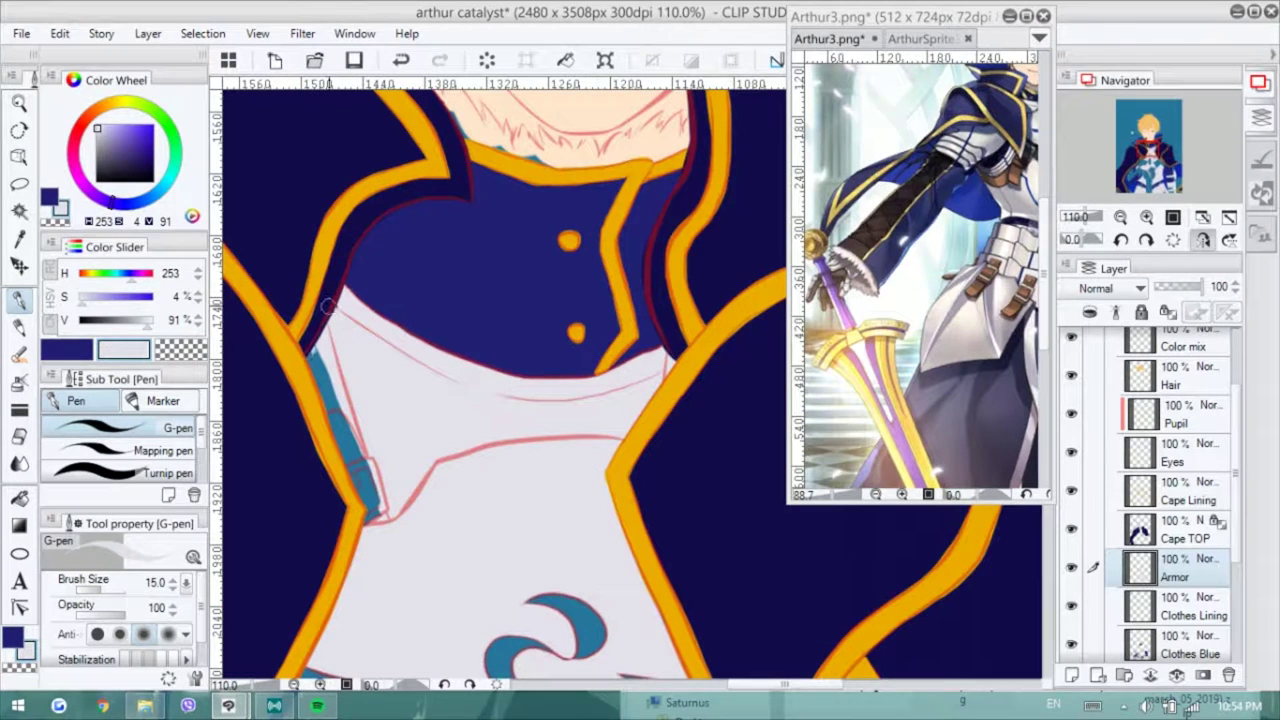
pyautogui.moveTo(657, 354); pyautogui.dragTo(623, 300)
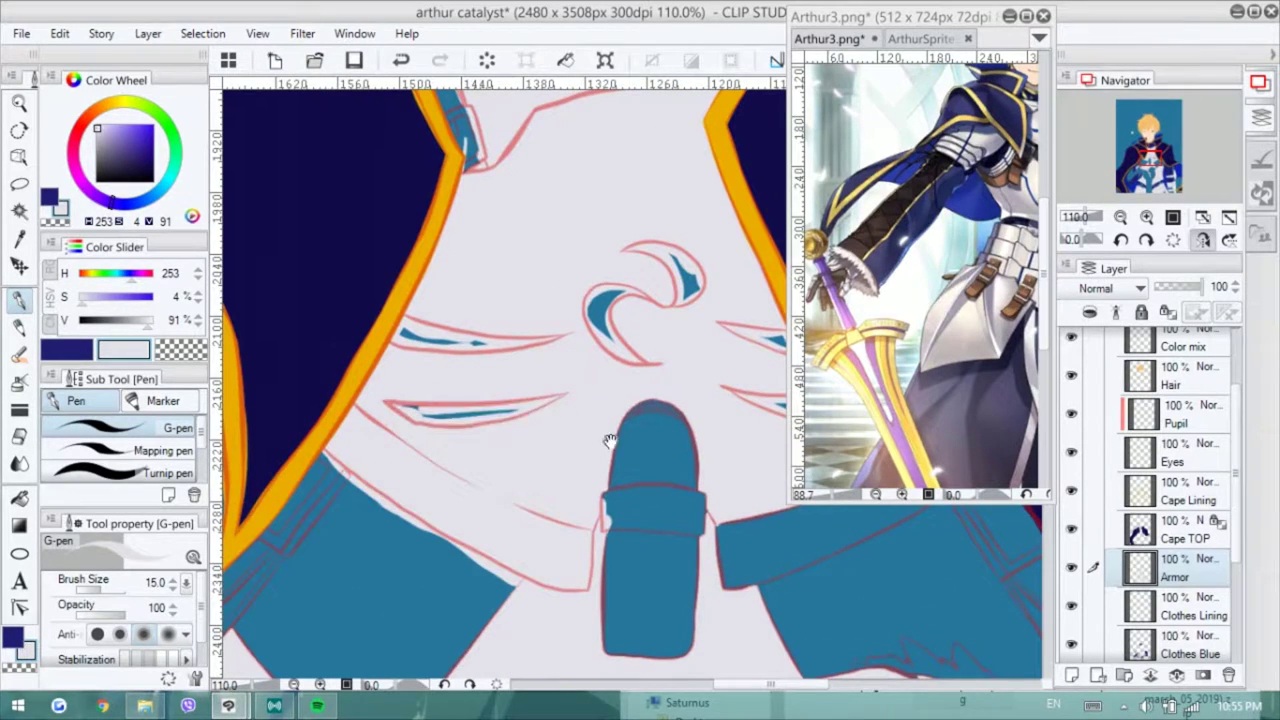
# - Touch up the breastplate's engraved markings, lower edges and the armour beside the cape in light grey
pyautogui.moveTo(610, 440); pyautogui.dragTo(405, 250)
pyautogui.moveTo(650, 430); pyautogui.dragTo(635, 220)
pyautogui.moveTo(520, 365); pyautogui.dragTo(660, 400)
pyautogui.moveTo(460, 300); pyautogui.dragTo(600, 330)
pyautogui.moveTo(300, 240); pyautogui.dragTo(404, 272)
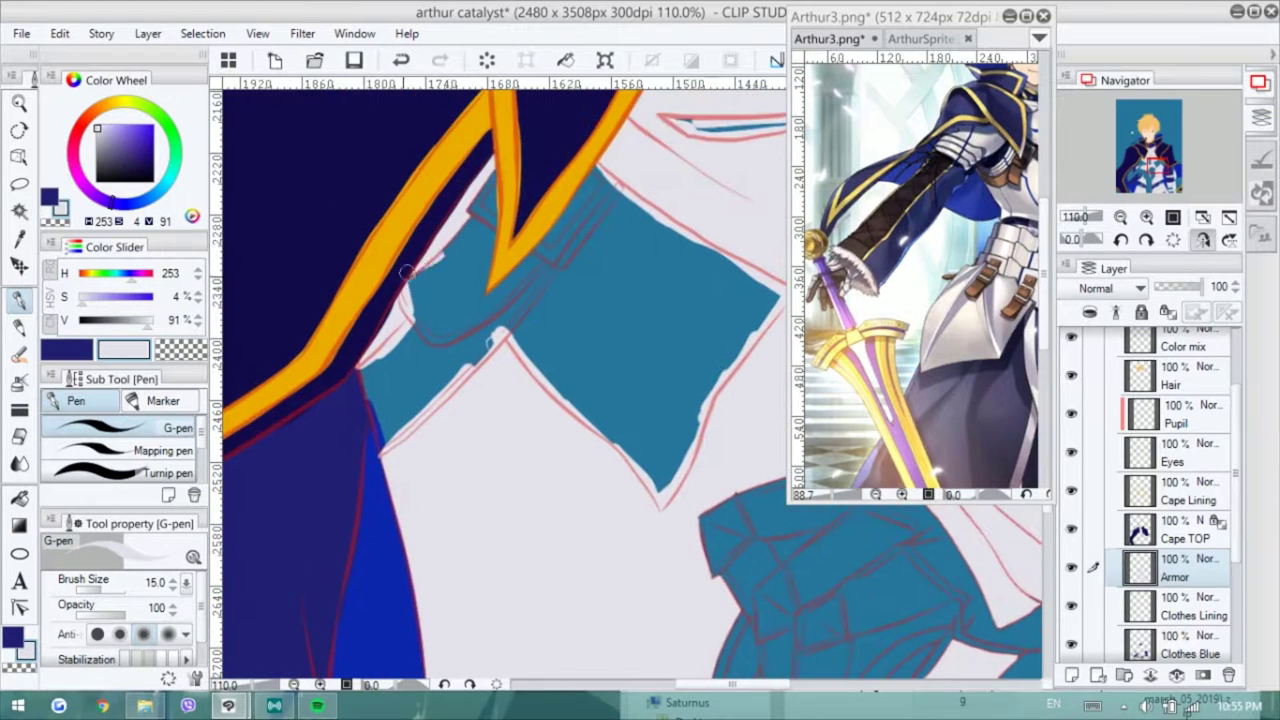
pyautogui.moveTo(354, 370); pyautogui.dragTo(344, 285)
pyautogui.moveTo(385, 495); pyautogui.dragTo(215, 340)
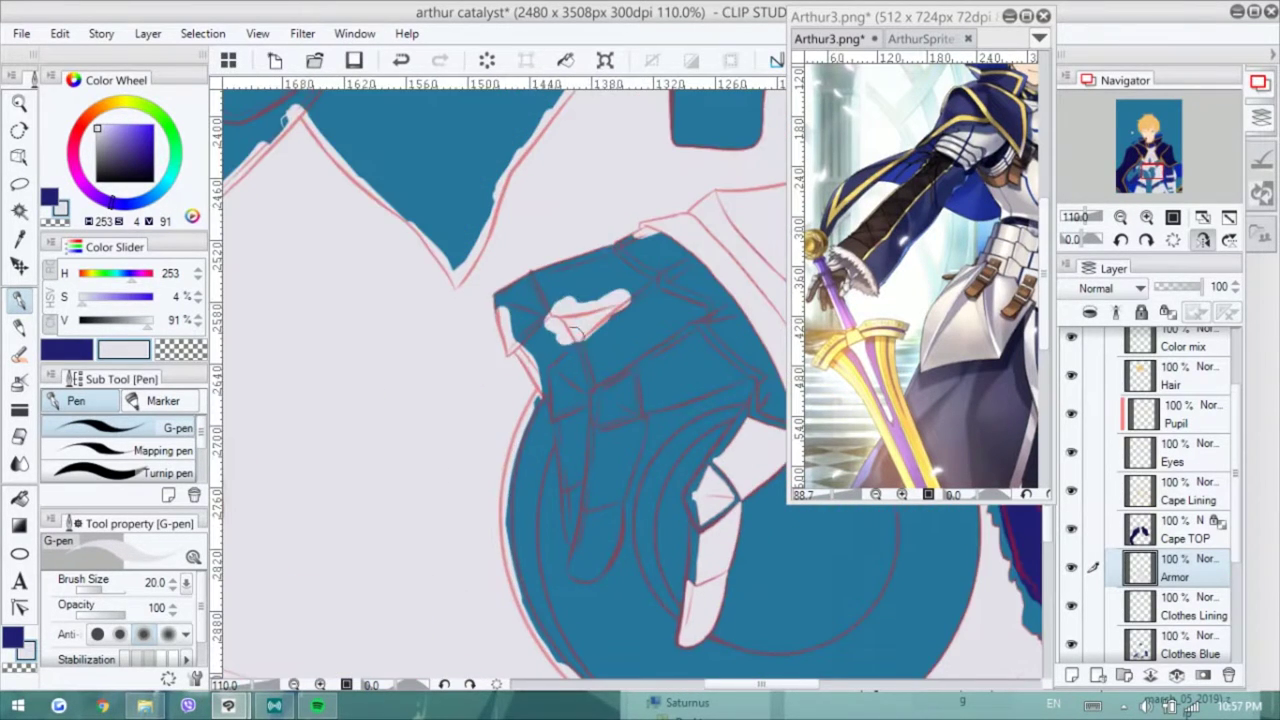
# - Paint light grey on the gauntlet's knuckle area and tidy the edges of the forearm plate
pyautogui.moveTo(610, 350); pyautogui.dragTo(494, 318)
pyautogui.moveTo(538, 176); pyautogui.dragTo(383, 264)
pyautogui.moveTo(571, 393)
pyautogui.mouseDown()
pyautogui.moveTo(735, 368)
pyautogui.moveTo(705, 215)
pyautogui.mouseUp()
pyautogui.moveTo(713, 420); pyautogui.dragTo(556, 330)
pyautogui.moveTo(662, 285); pyautogui.dragTo(556, 410)
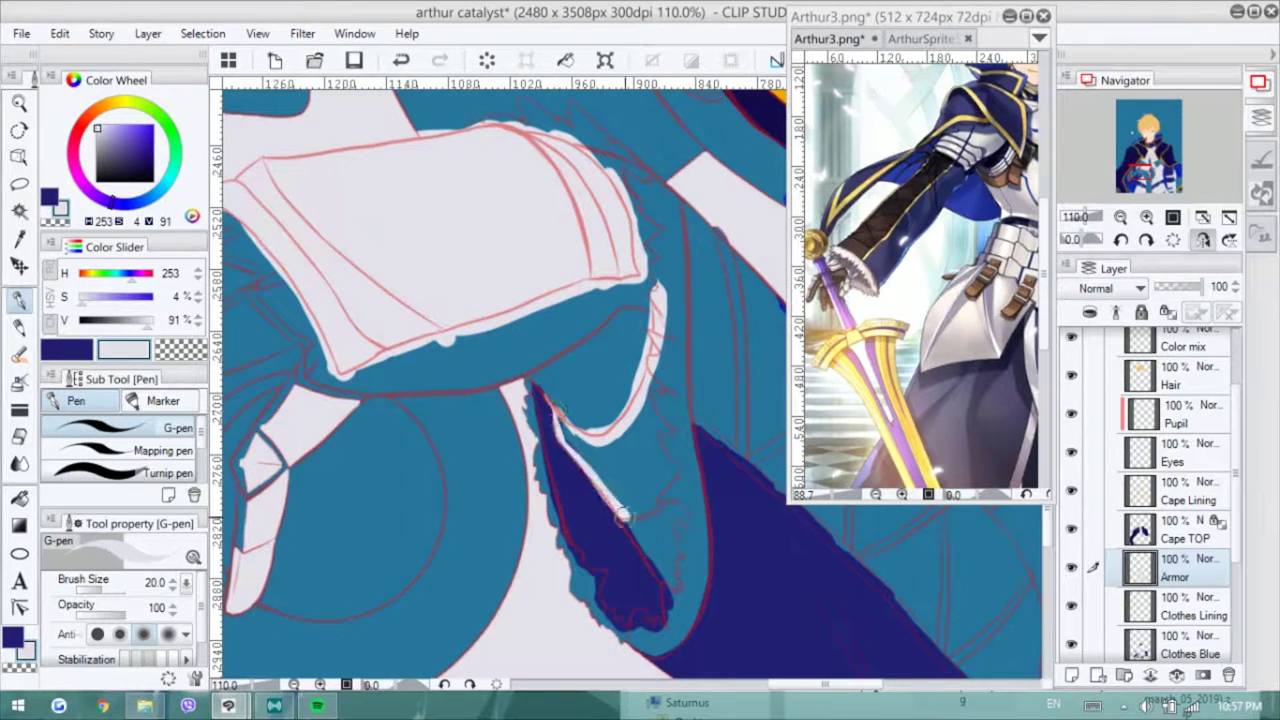
# - Outline and fill the sleeve's frilled cuff below the forearm plate in light grey
pyautogui.moveTo(670, 590); pyautogui.dragTo(580, 440)
pyautogui.moveTo(660, 320); pyautogui.dragTo(650, 450)
pyautogui.press('e')
pyautogui.press('p')
pyautogui.moveTo(550, 410)
pyautogui.mouseDown()
pyautogui.moveTo(550, 450)
pyautogui.moveTo(690, 600)
pyautogui.mouseUp()
pyautogui.scroll(2, 553, 376)
pyautogui.scroll(-8, 530, 553)
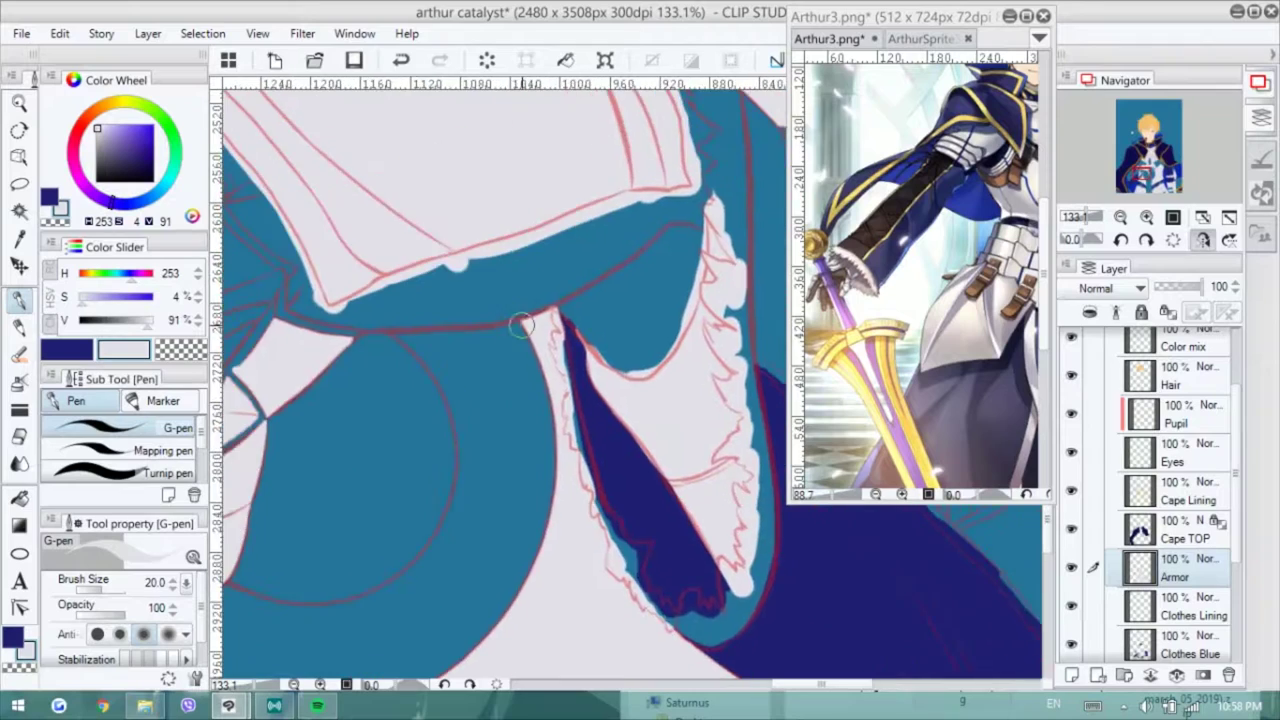
# - Erase overspill and tidy the breastplate's lower side edges beside the frilled cuff
pyautogui.press('e')
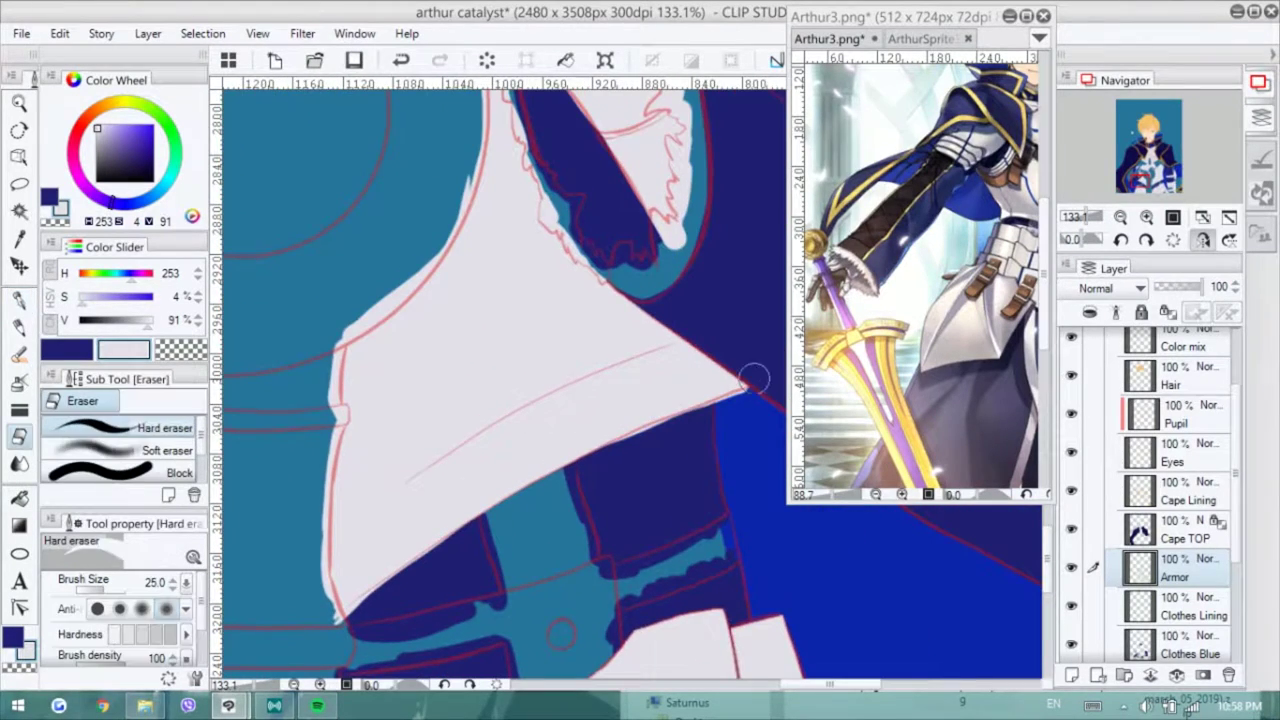
pyautogui.press('p')
pyautogui.scroll(1, 522, 482)
pyautogui.scroll(-3, 440, 448)
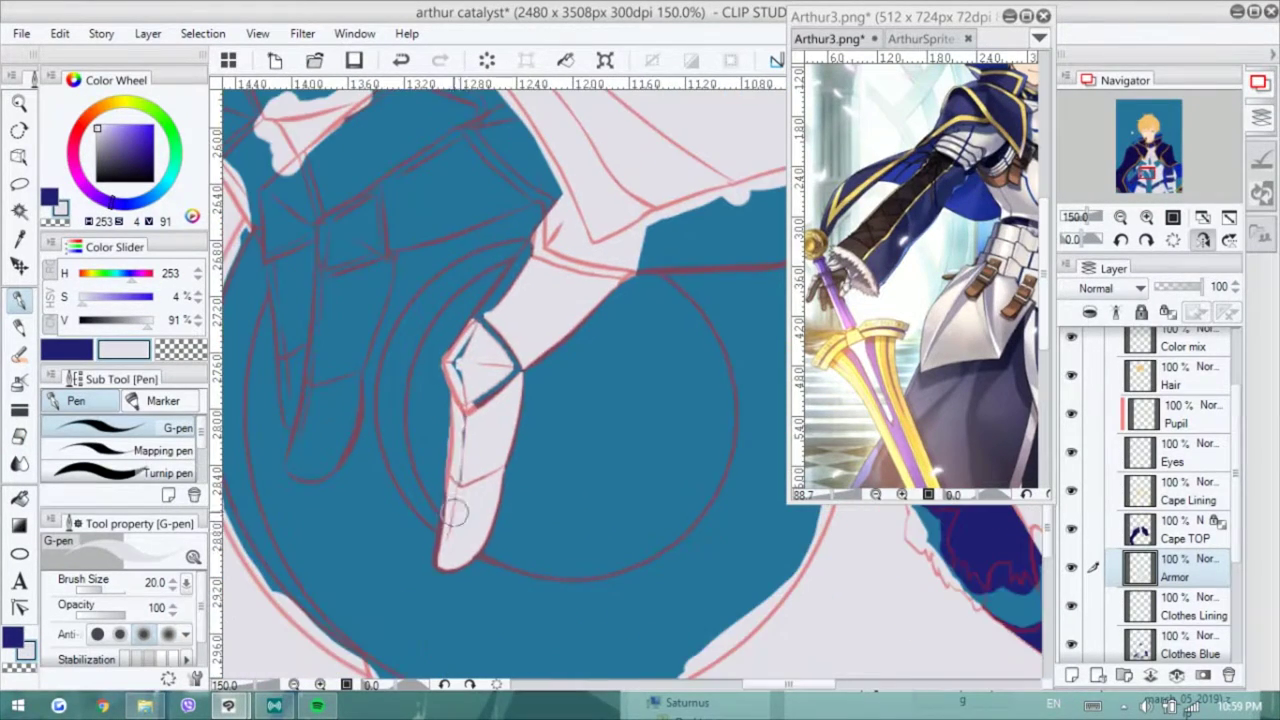
# - Clean up the armoured finger's edges and fill the gaps around its joint plate in light grey
pyautogui.press('e')
pyautogui.press('p')
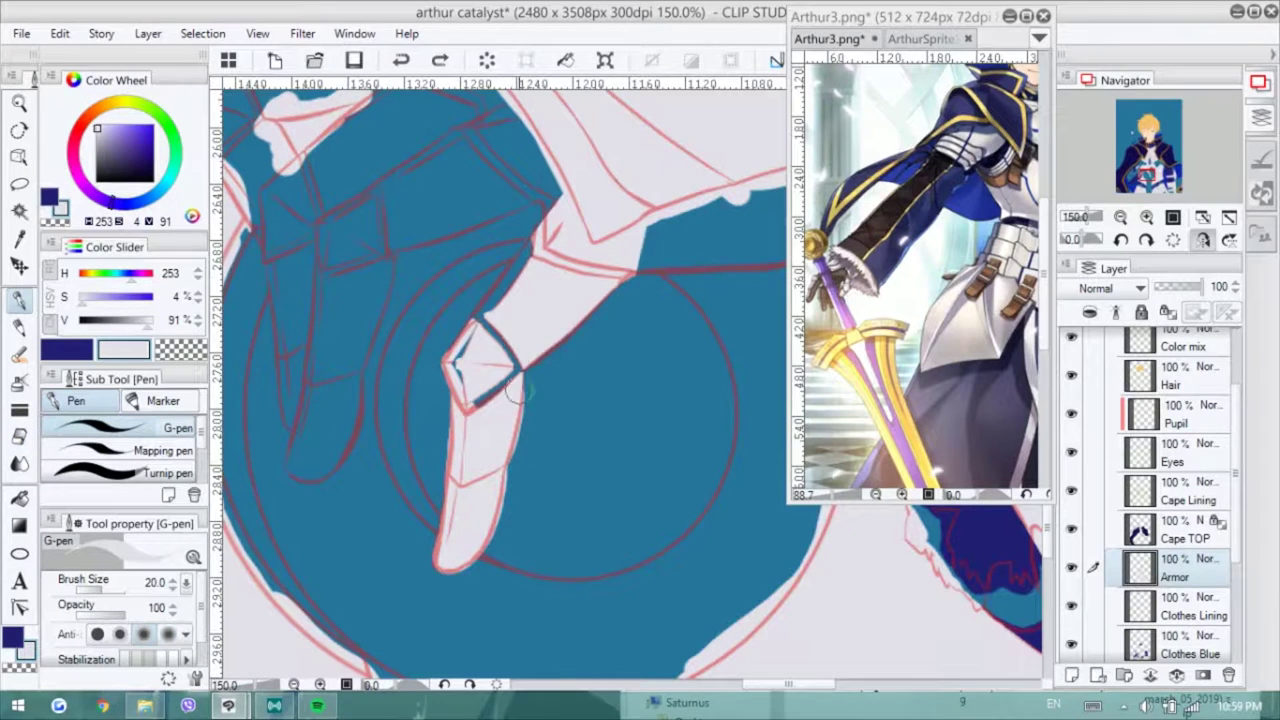
pyautogui.scroll(2, 540, 235)
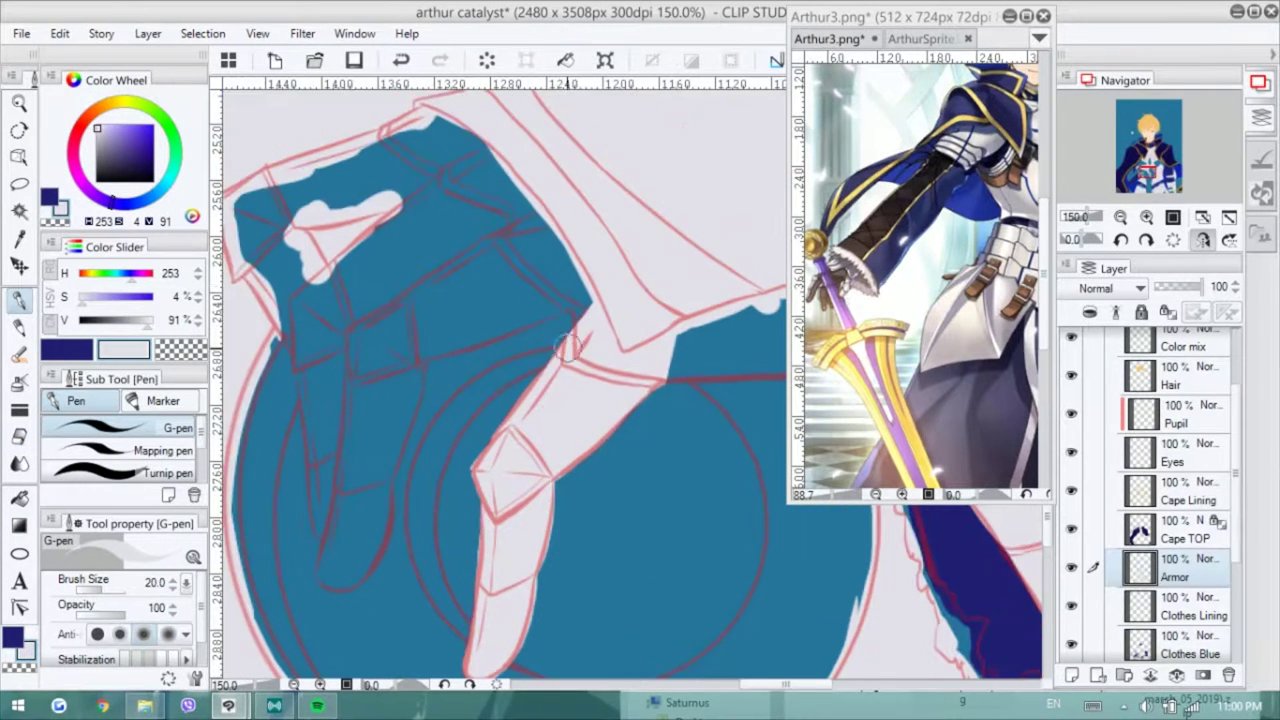
pyautogui.scroll(3, 414, 309)
# - Outline the gauntlet's back-of-hand plates in light grey and fill them in on the Armor layer
pyautogui.moveTo(660, 322); pyautogui.dragTo(563, 366)
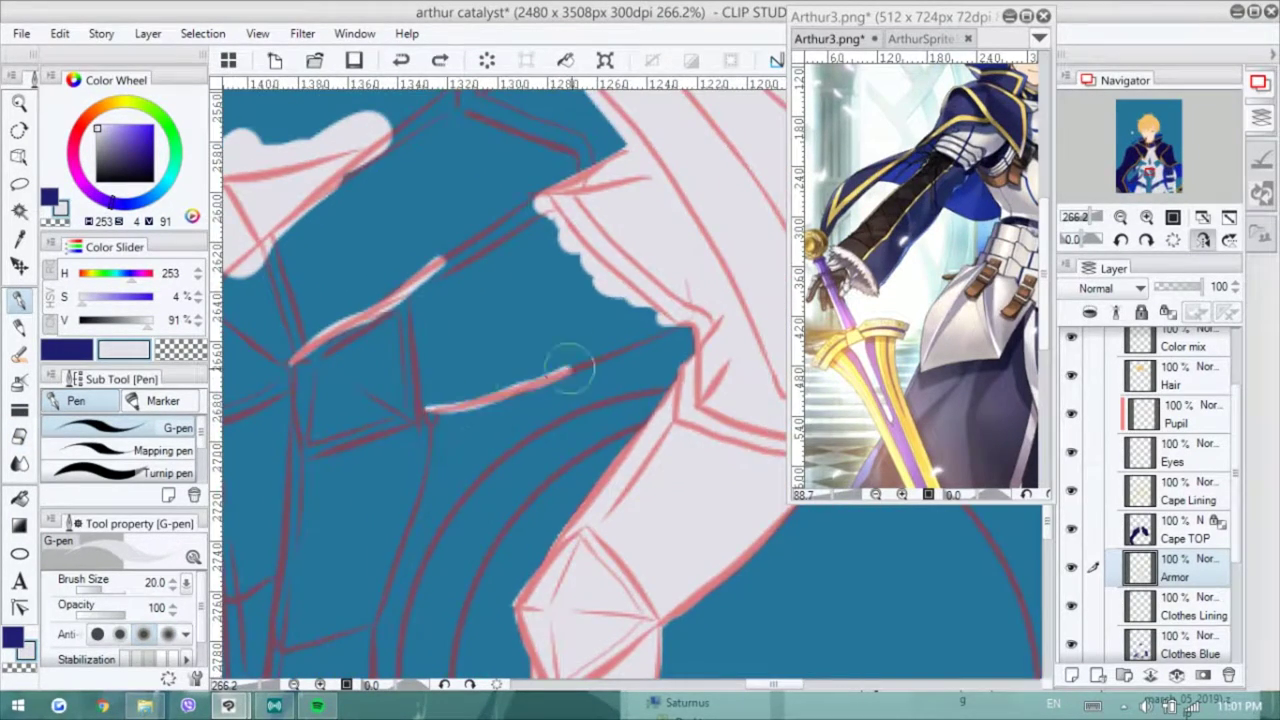
pyautogui.moveTo(686, 316)
pyautogui.mouseDown()
pyautogui.moveTo(420, 423)
pyautogui.moveTo(468, 298)
pyautogui.moveTo(565, 155)
pyautogui.mouseUp()
pyautogui.moveTo(530, 288); pyautogui.dragTo(500, 370)
pyautogui.moveTo(420, 528); pyautogui.dragTo(423, 514)
pyautogui.moveTo(423, 440); pyautogui.dragTo(450, 520)
pyautogui.moveTo(340, 190)
pyautogui.mouseDown()
pyautogui.moveTo(400, 271)
pyautogui.moveTo(425, 470)
pyautogui.moveTo(465, 530)
pyautogui.moveTo(380, 608)
pyautogui.moveTo(434, 571)
pyautogui.moveTo(514, 286)
pyautogui.moveTo(457, 214)
pyautogui.moveTo(666, 400)
pyautogui.moveTo(330, 405)
pyautogui.moveTo(560, 280)
pyautogui.moveTo(400, 350)
pyautogui.mouseUp()
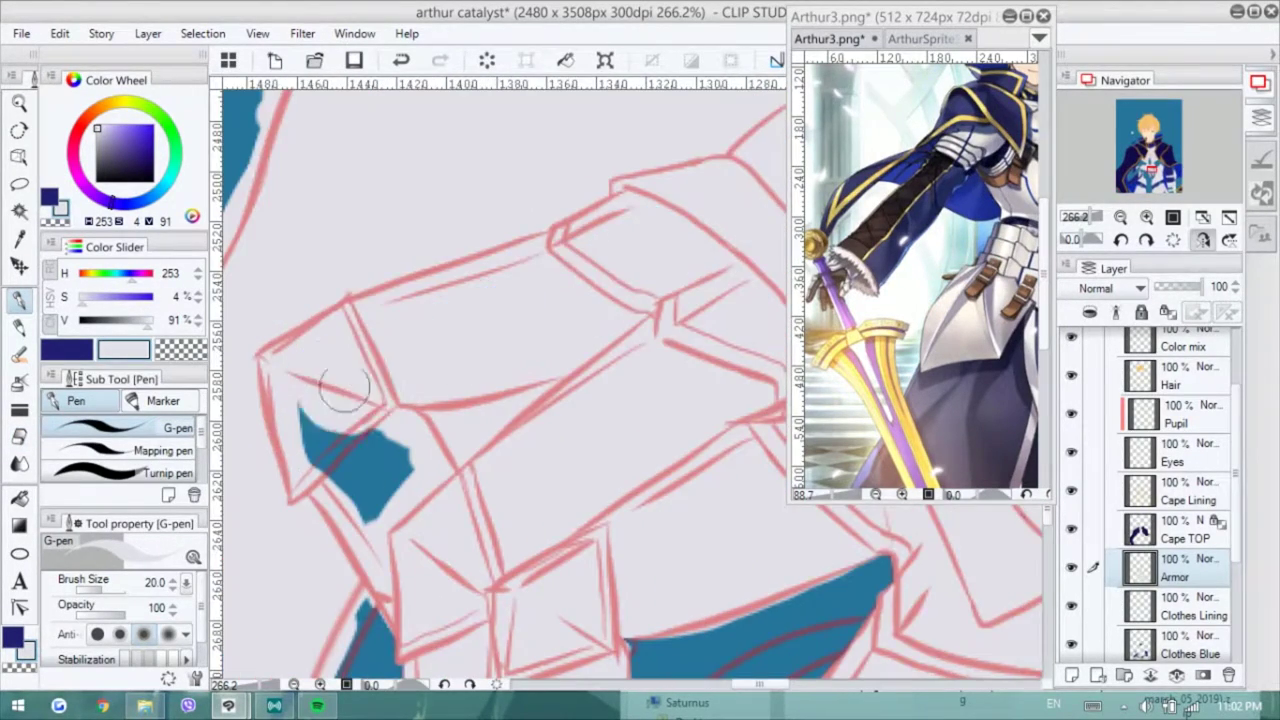
pyautogui.moveTo(440, 245); pyautogui.dragTo(490, 205)
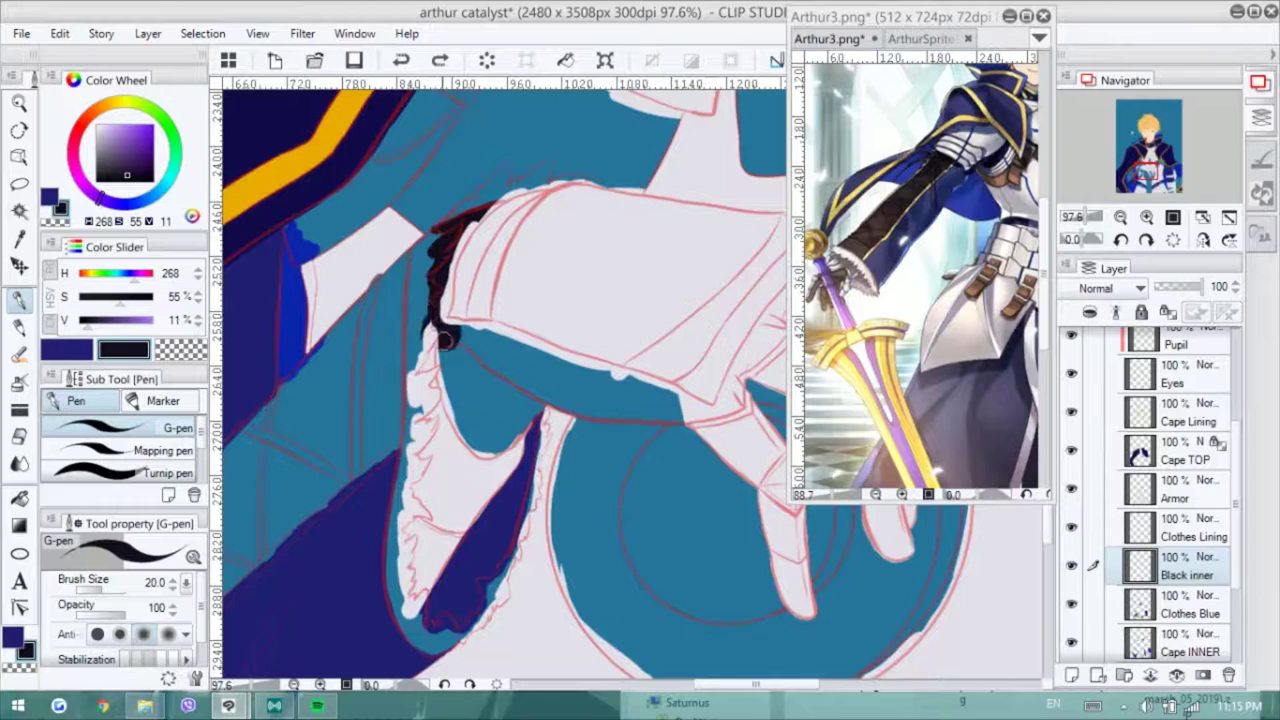
# - Paint the inner glove showing around and beneath the forearm plate near-black on the Black inner layer
pyautogui.moveTo(445, 338)
pyautogui.mouseDown()
pyautogui.moveTo(540, 430)
pyautogui.moveTo(460, 345)
pyautogui.moveTo(380, 333)
pyautogui.mouseUp()
pyautogui.moveTo(605, 405)
pyautogui.mouseDown()
pyautogui.moveTo(550, 400)
pyautogui.moveTo(400, 314)
pyautogui.moveTo(580, 400)
pyautogui.mouseUp()
pyautogui.press('e')
pyautogui.moveTo(615, 415); pyautogui.dragTo(480, 405)
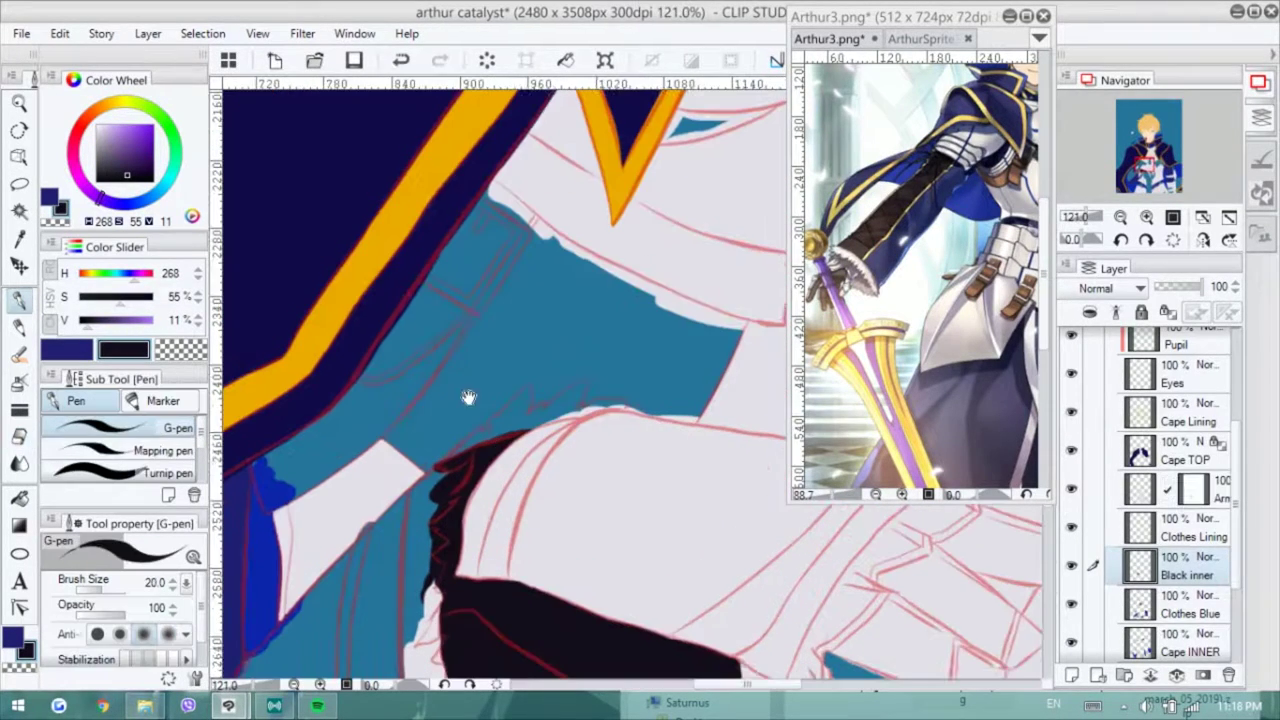
# - Paint the undersuit gaps beneath the breastplate's lower edge near-black on both sides of the torso
pyautogui.moveTo(440, 490); pyautogui.dragTo(375, 440)
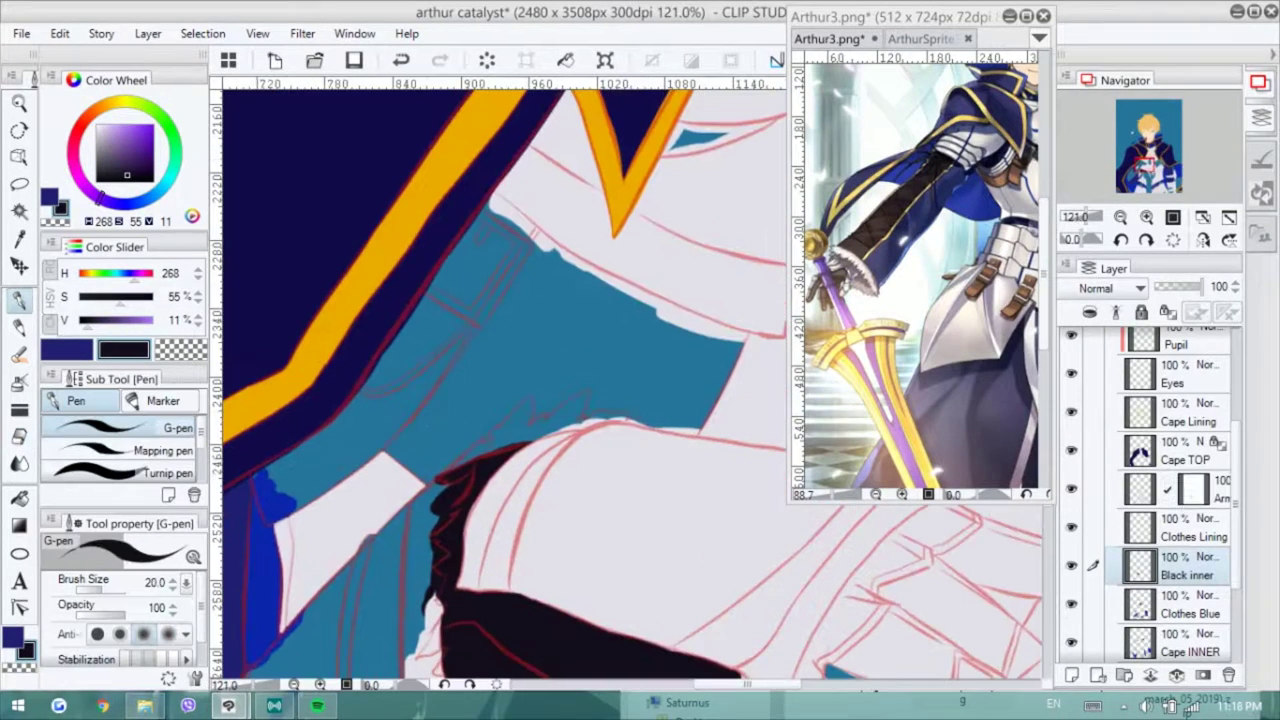
pyautogui.moveTo(545, 250); pyautogui.dragTo(380, 445)
pyautogui.moveTo(655, 310)
pyautogui.mouseDown()
pyautogui.moveTo(737, 355)
pyautogui.moveTo(540, 423)
pyautogui.moveTo(500, 330)
pyautogui.moveTo(635, 385)
pyautogui.moveTo(583, 389)
pyautogui.mouseUp()
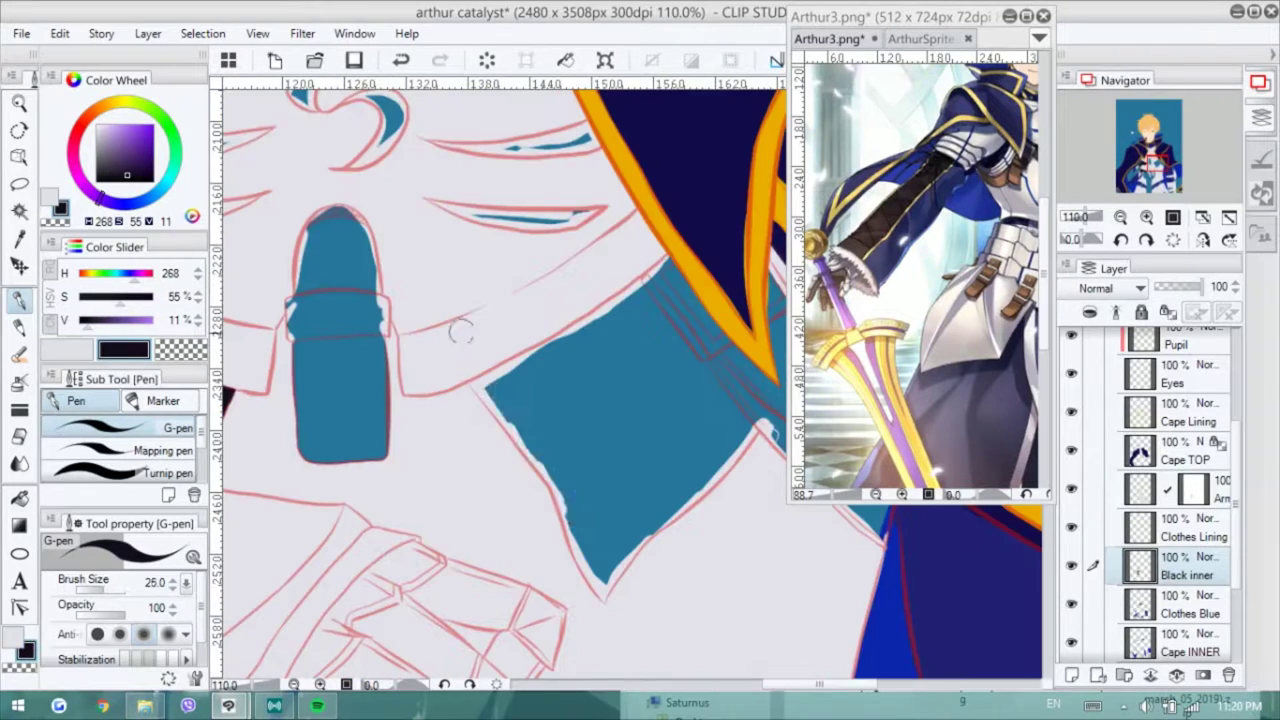
pyautogui.moveTo(540, 560)
pyautogui.mouseDown()
pyautogui.moveTo(700, 420)
pyautogui.moveTo(623, 466)
pyautogui.mouseUp()
pyautogui.moveTo(470, 500)
pyautogui.mouseDown()
pyautogui.moveTo(425, 311)
pyautogui.moveTo(395, 500)
pyautogui.mouseUp()
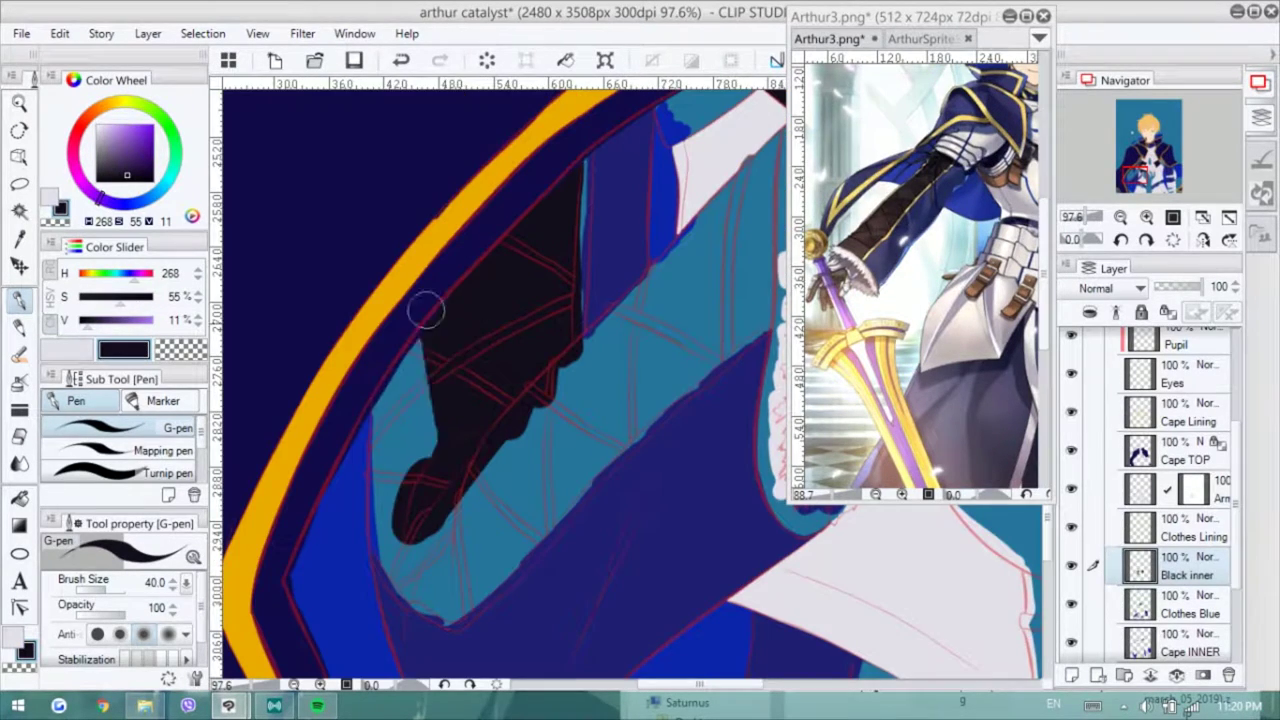
# - Paint the laced under-sleeves showing on both arms near-black on the Black inner layer, erasing any overspill
pyautogui.press('e')
pyautogui.scroll(-2, 343, 423)
pyautogui.press('p')
pyautogui.moveTo(345, 425)
pyautogui.mouseDown()
pyautogui.moveTo(357, 371)
pyautogui.moveTo(350, 400)
pyautogui.mouseUp()
pyautogui.press('e')
pyautogui.press('p')
pyautogui.moveTo(380, 500)
pyautogui.mouseDown()
pyautogui.moveTo(431, 549)
pyautogui.moveTo(586, 280)
pyautogui.moveTo(530, 450)
pyautogui.moveTo(603, 409)
pyautogui.moveTo(531, 329)
pyautogui.moveTo(555, 292)
pyautogui.mouseUp()
pyautogui.press('e')
pyautogui.press('p')
pyautogui.moveTo(449, 403); pyautogui.dragTo(578, 285)
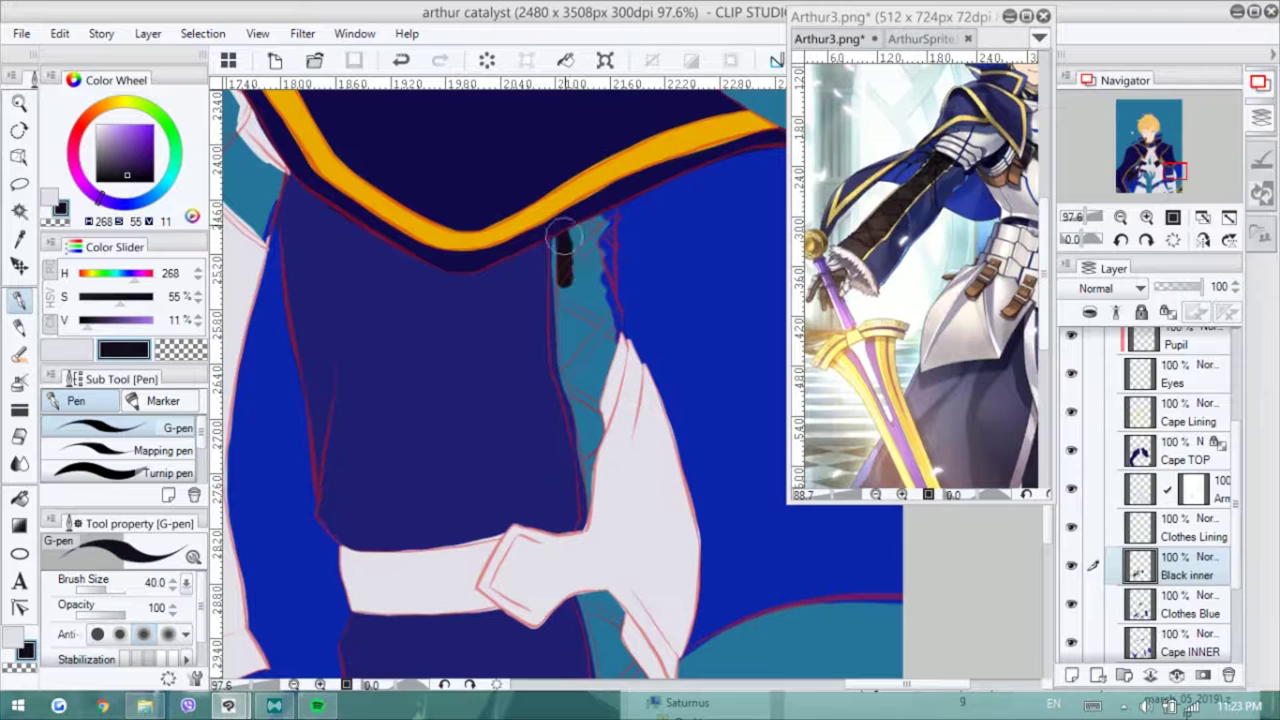
pyautogui.moveTo(561, 233)
pyautogui.mouseDown()
pyautogui.moveTo(611, 305)
pyautogui.moveTo(586, 371)
pyautogui.mouseUp()
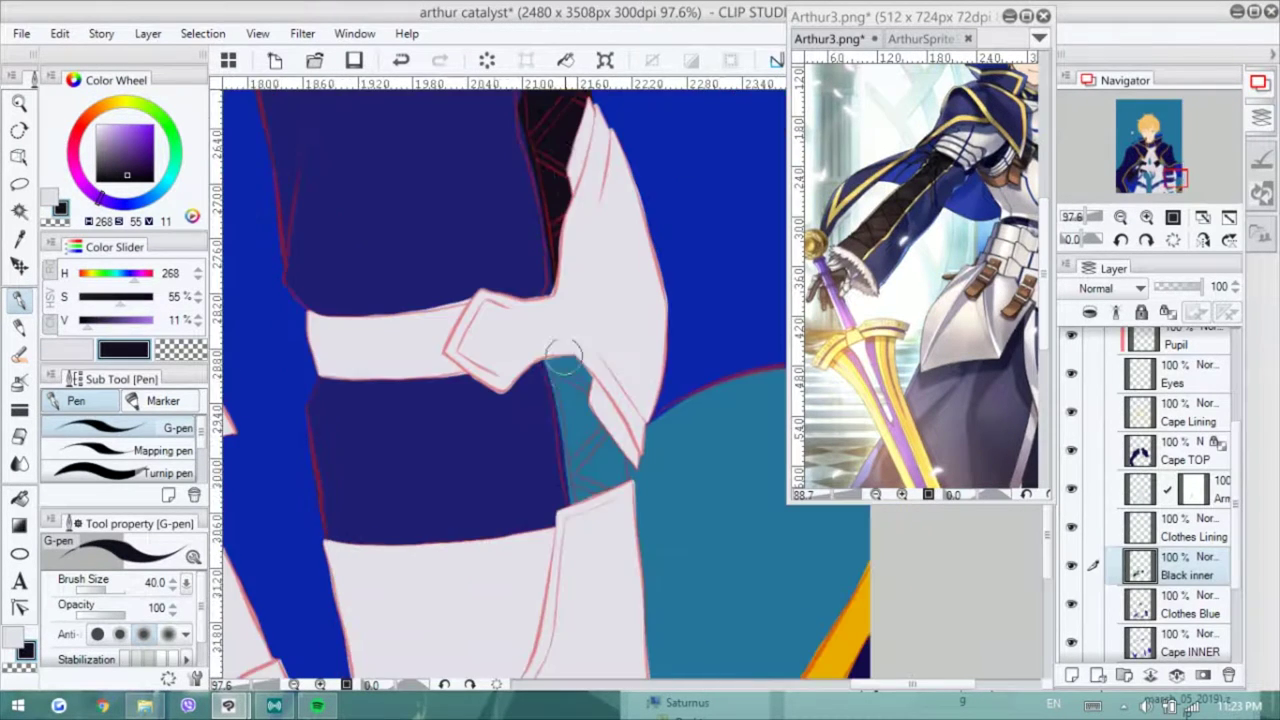
pyautogui.moveTo(571, 357); pyautogui.dragTo(560, 394)
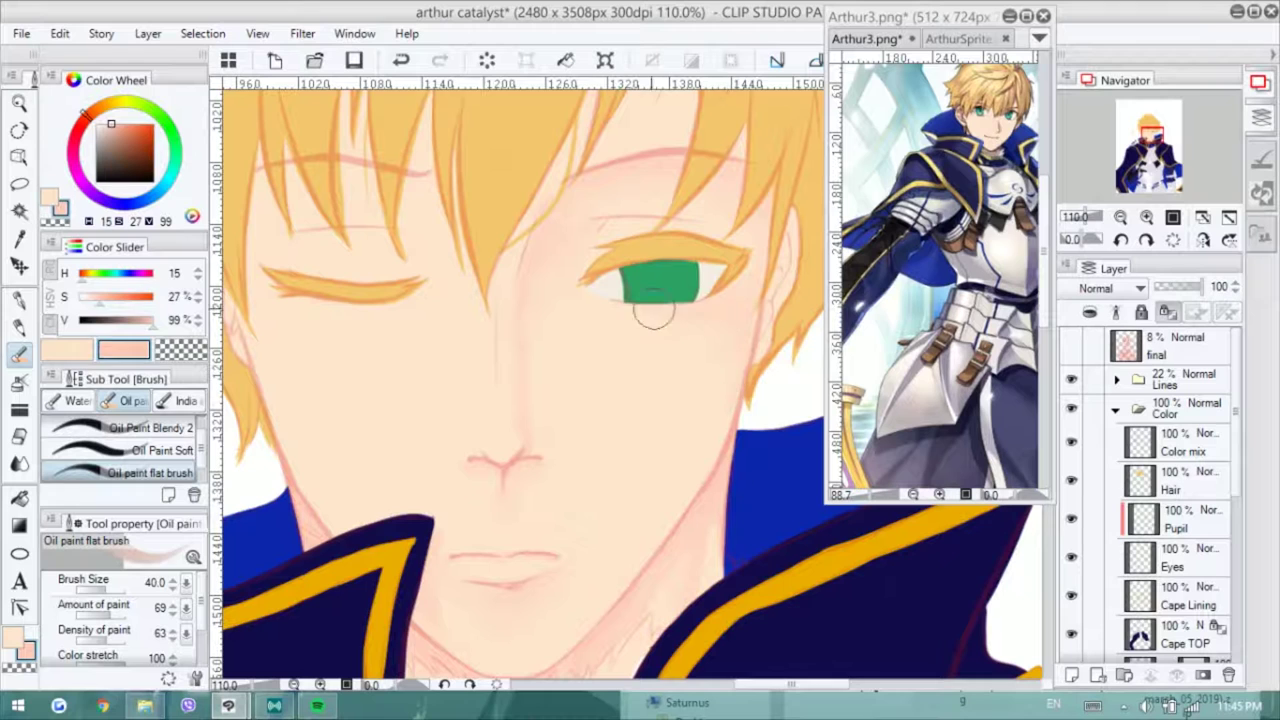
# - Reduce the oil paint flat brush to size 25 and shade the skin around the open eye in peach
pyautogui.press('[')
pyautogui.press('[')
pyautogui.press('[')
pyautogui.press('[')
pyautogui.press('[')
pyautogui.moveTo(743, 295); pyautogui.dragTo(765, 278)
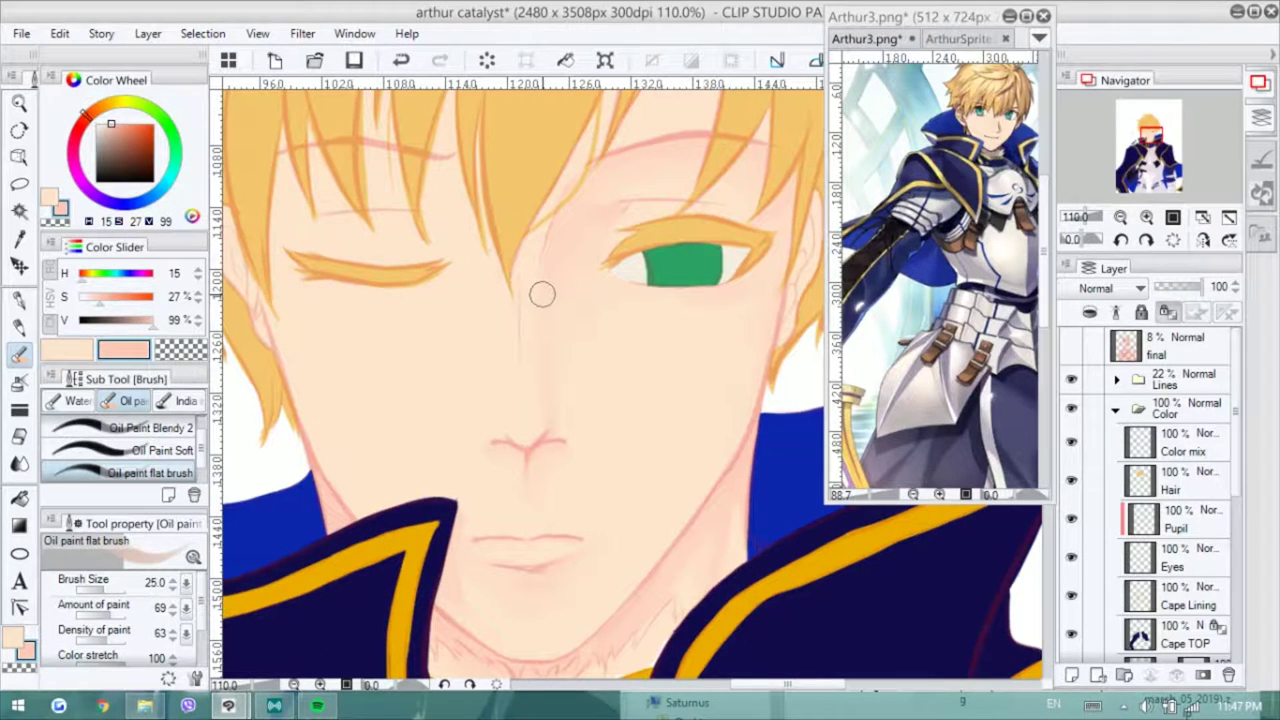
# - Shade the nose bridge and inner eye area in peach, sampling skin tones from the face to blend the edges
pyautogui.scroll(-2, 587, 340)
pyautogui.scroll(4, 623, 259)
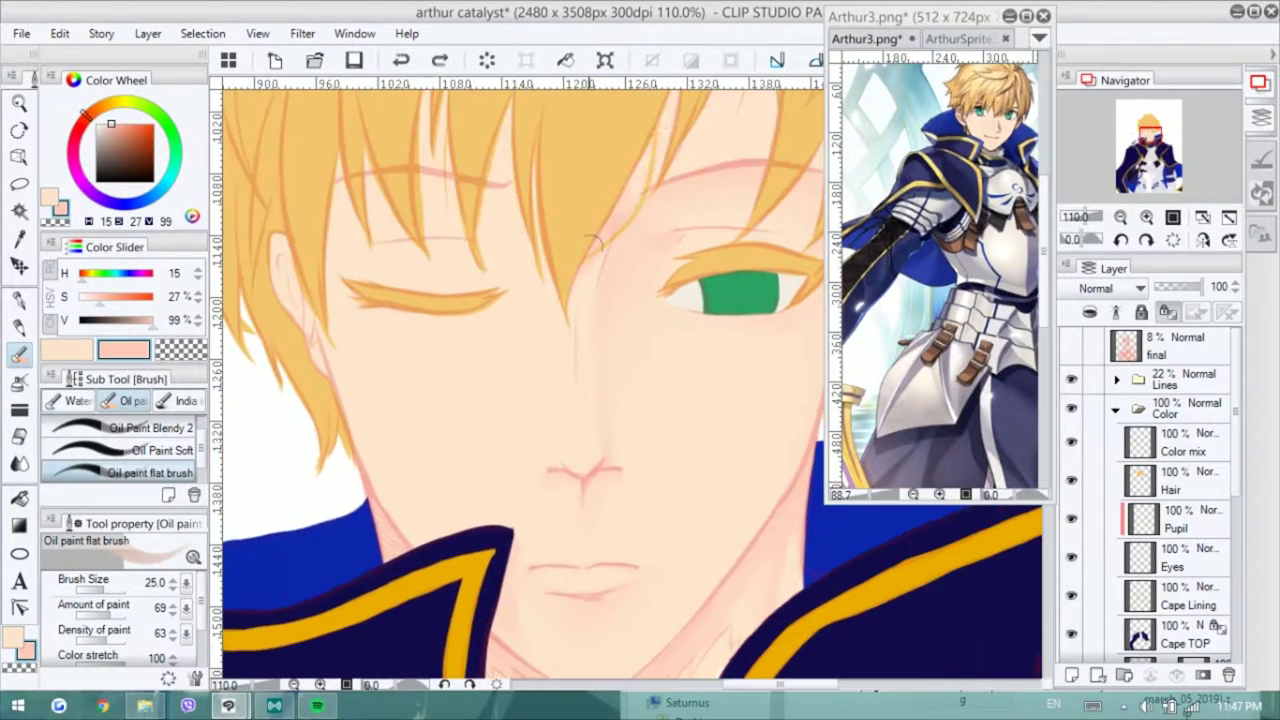
pyautogui.scroll(-2, 600, 280)
pyautogui.keyDown('alt'); pyautogui.click(659, 172); pyautogui.keyUp('alt')
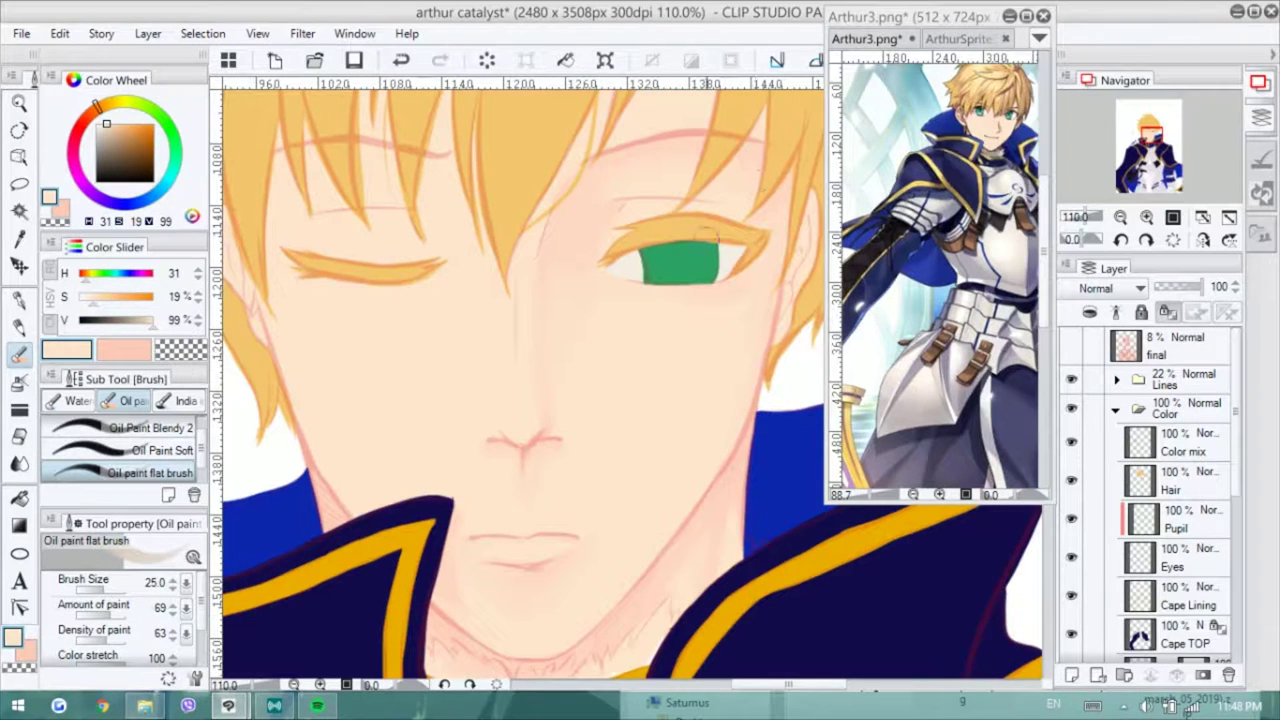
pyautogui.keyDown('alt'); pyautogui.click(736, 304); pyautogui.keyUp('alt')
pyautogui.moveTo(541, 363); pyautogui.dragTo(559, 325)
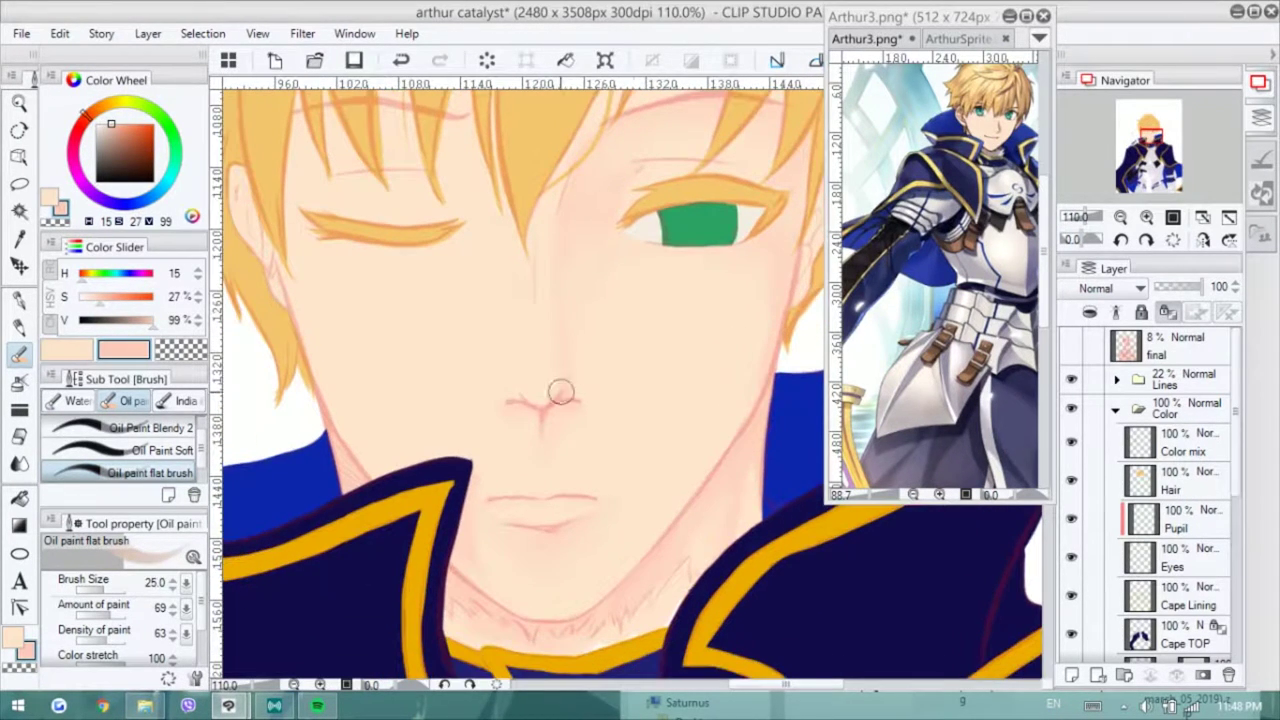
pyautogui.scroll(1, 540, 296)
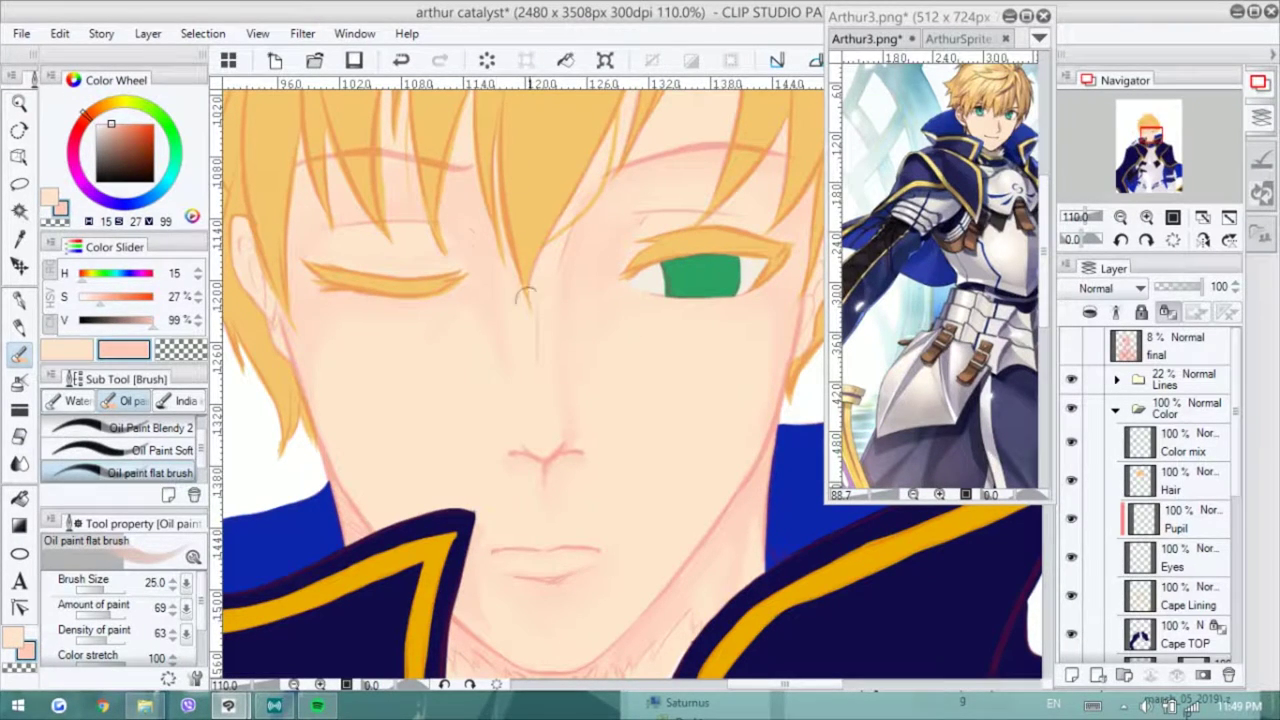
pyautogui.keyDown('alt'); pyautogui.click(494, 356); pyautogui.keyUp('alt')
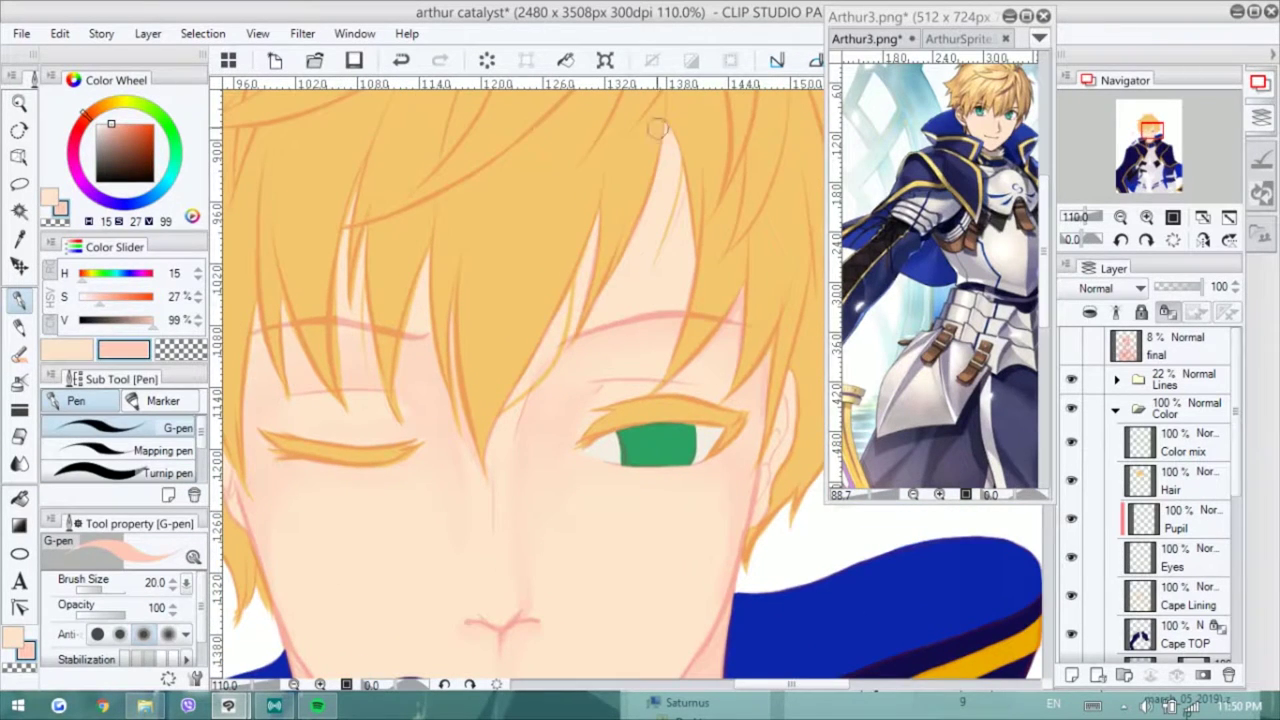
# - Shade the forehead skin showing through the fringe above the open eye and nose bridge in peach, blending with the oil paint flat brush
pyautogui.press('b')
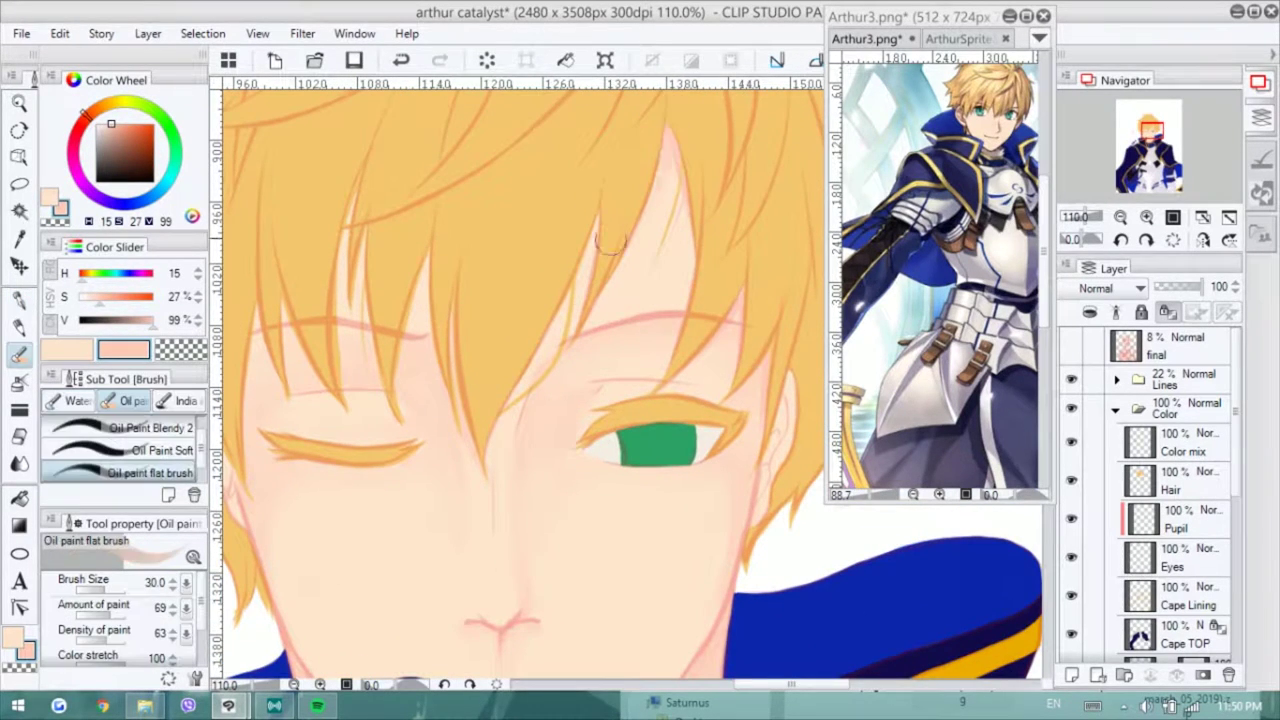
pyautogui.scroll(-1, 650, 222)
pyautogui.press('p')
pyautogui.press('b')
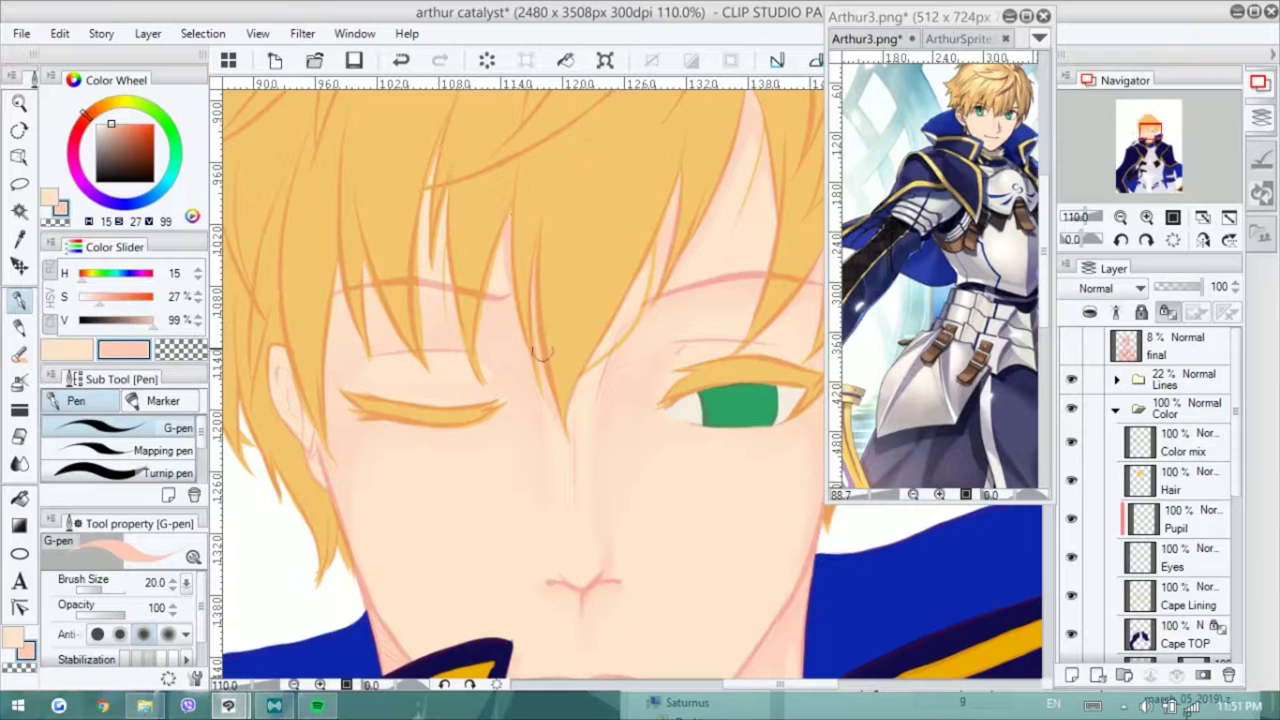
pyautogui.press('b')
pyautogui.press('p')
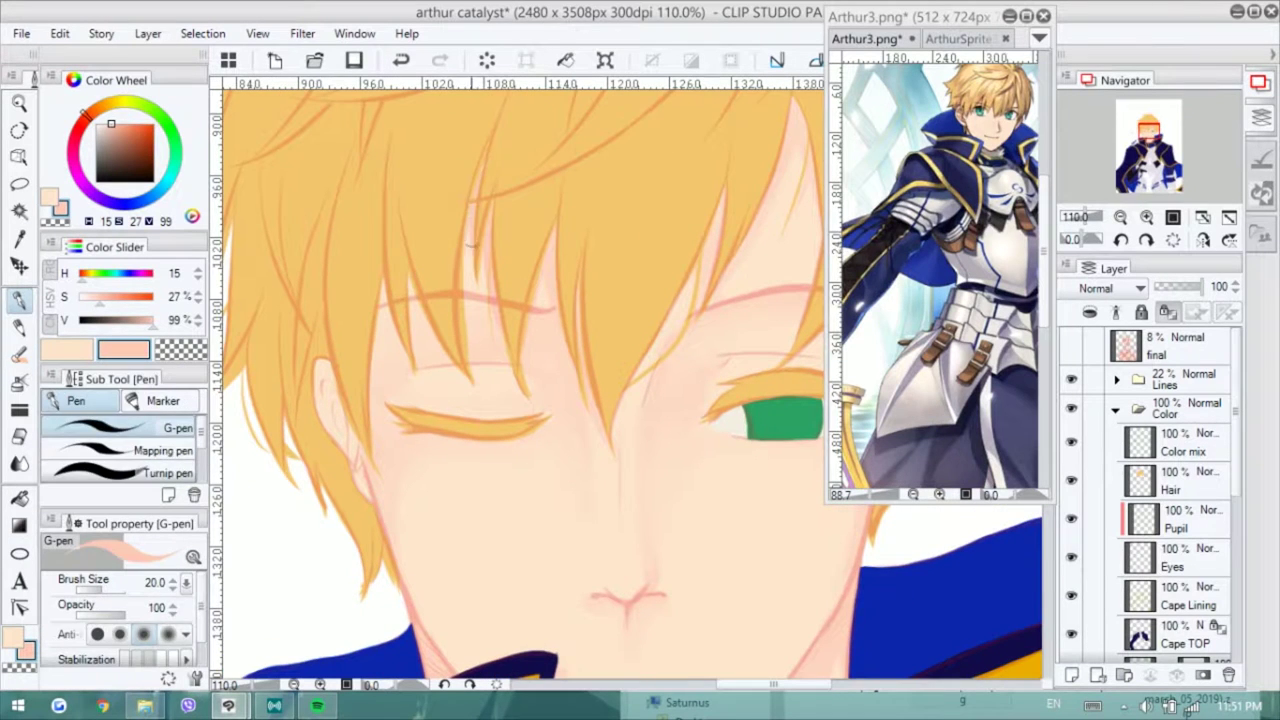
# - Shade the skin between the fringe strands above the closed eye and the ear beside it in peach, blending the strokes
pyautogui.press('b')
pyautogui.press('p')
pyautogui.press('b')
pyautogui.scroll(-2, 336, 316)
pyautogui.press('p')
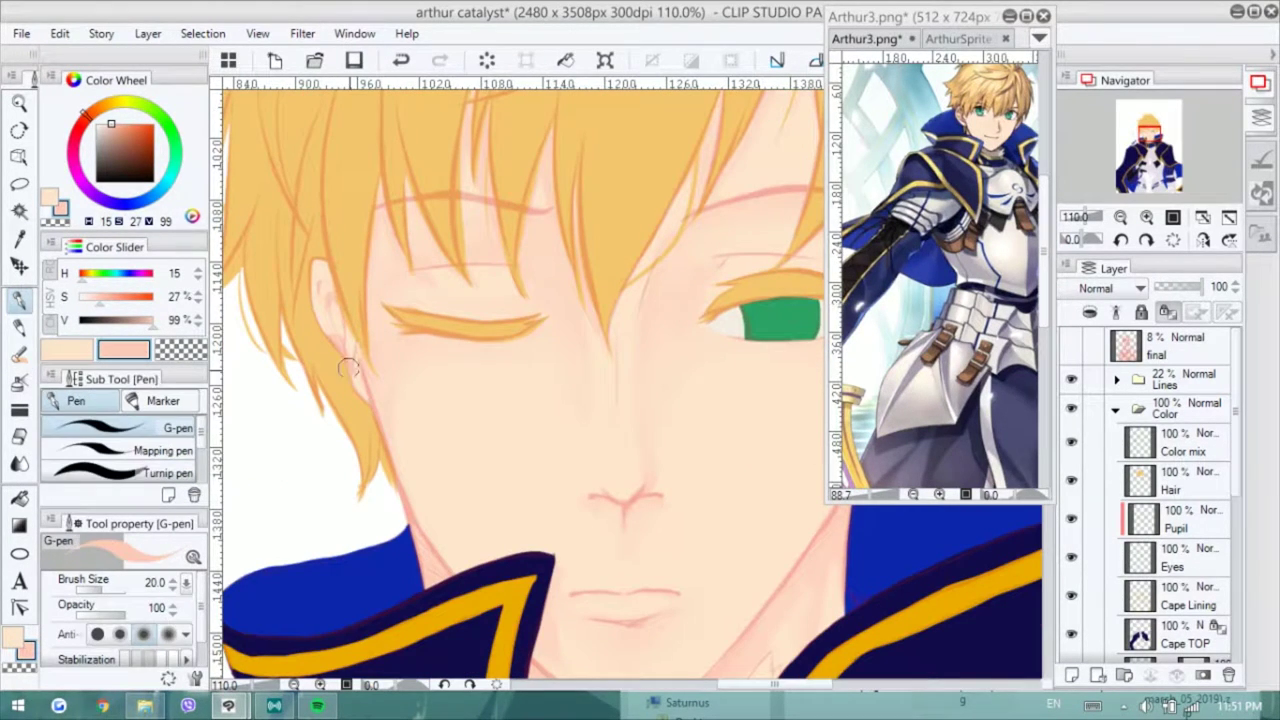
pyautogui.press('b')
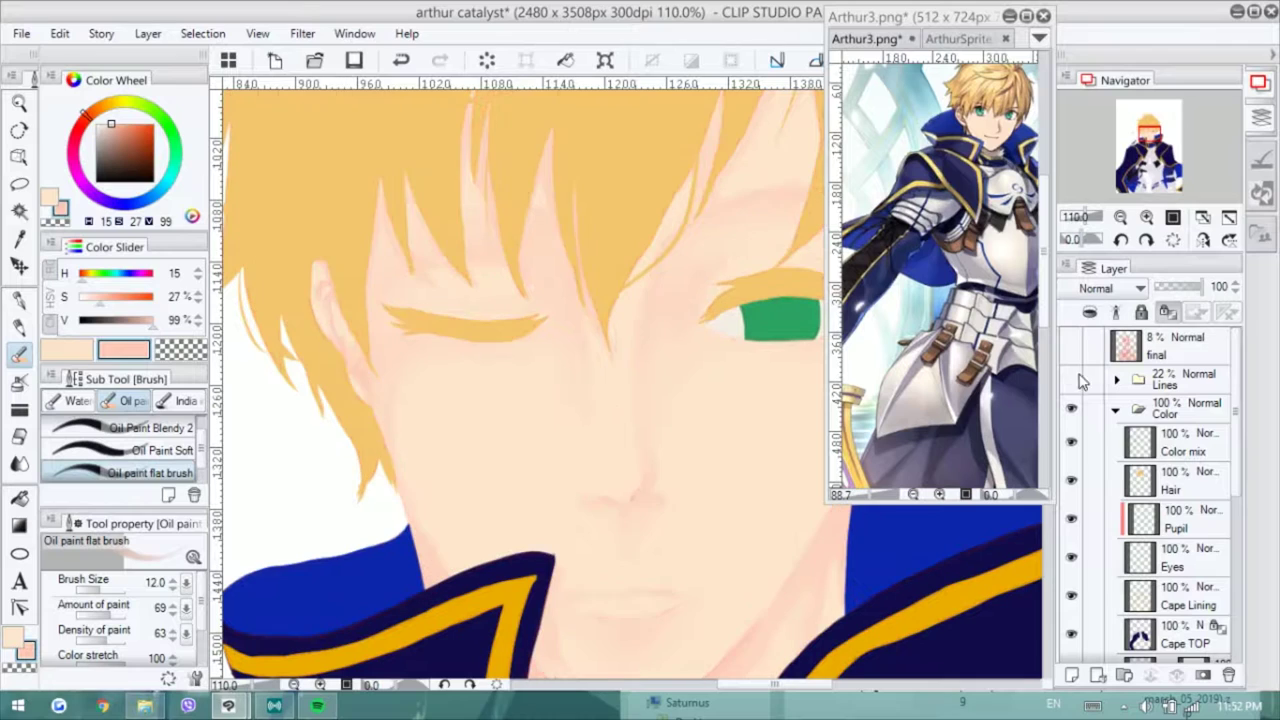
# - Shade the ear on the open eye's side and the nose area in peach, blending with the oil paint flat brush at size 12
pyautogui.moveTo(334, 294); pyautogui.dragTo(169, 279)
pyautogui.press('p')
pyautogui.scroll(-5, 1237, 385)
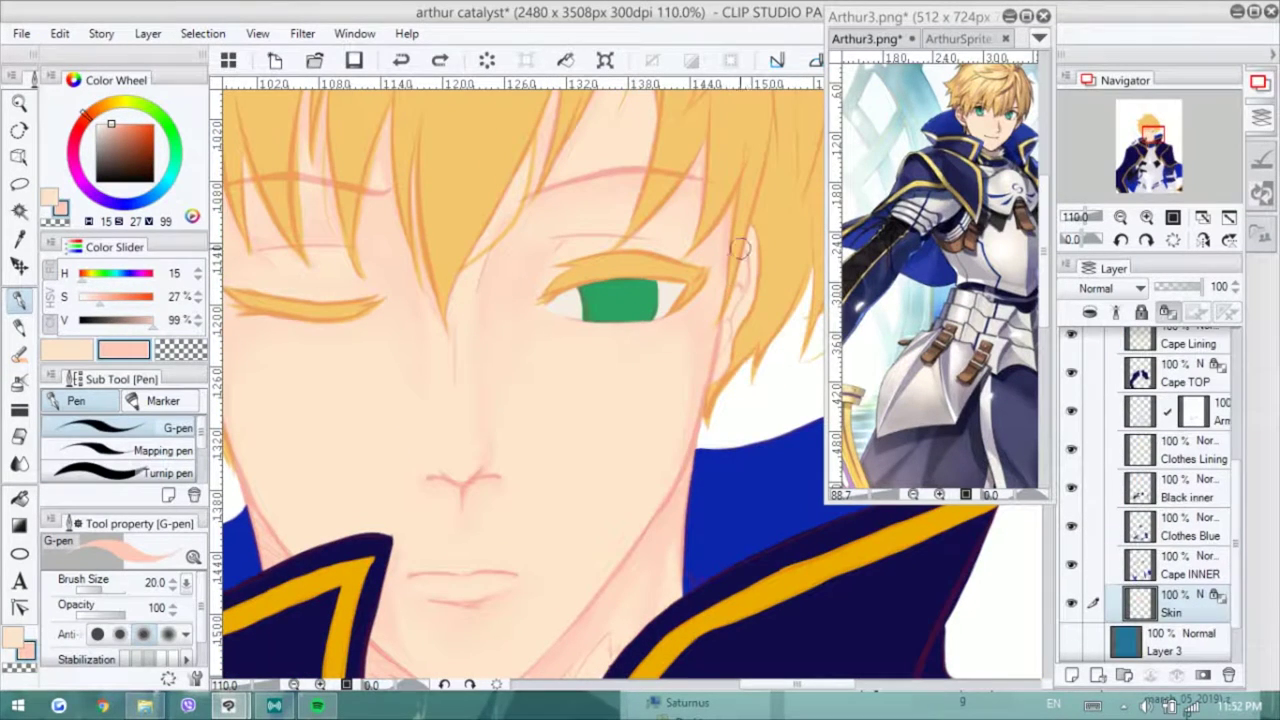
pyautogui.press('b')
pyautogui.scroll(-3, 735, 315)
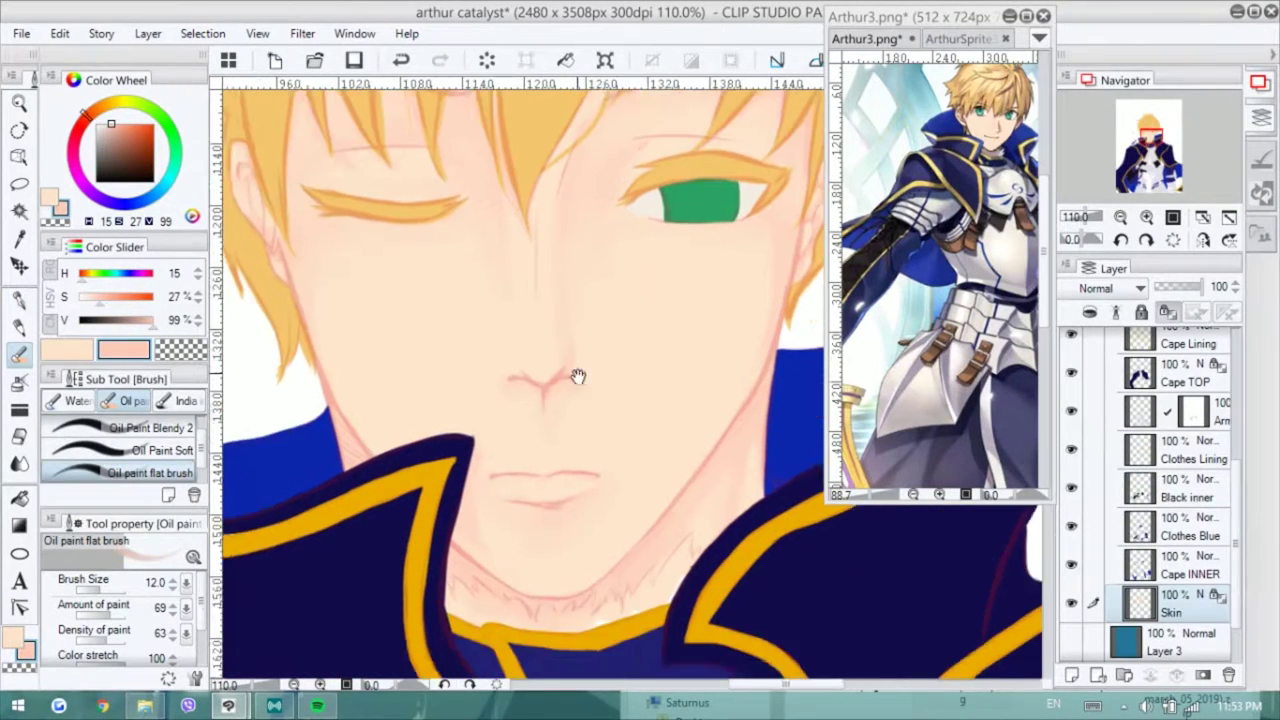
pyautogui.press('p')
pyautogui.press('b')
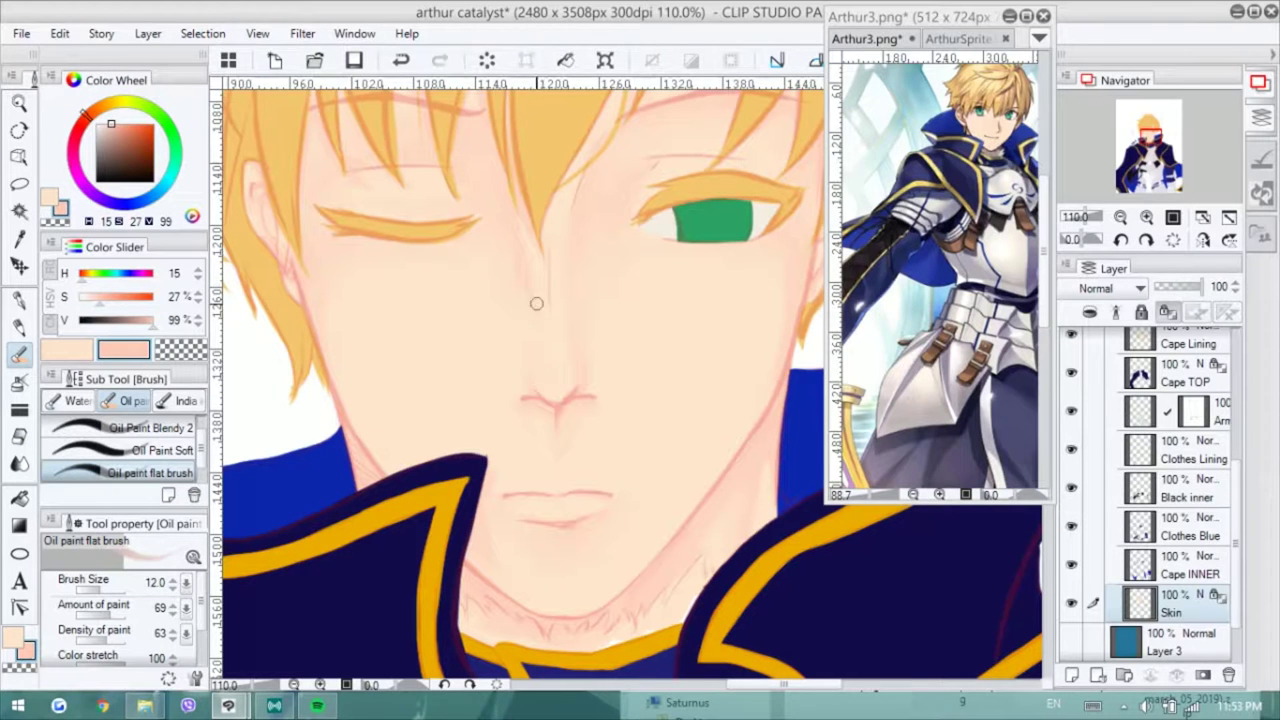
pyautogui.scroll(-3, 523, 311)
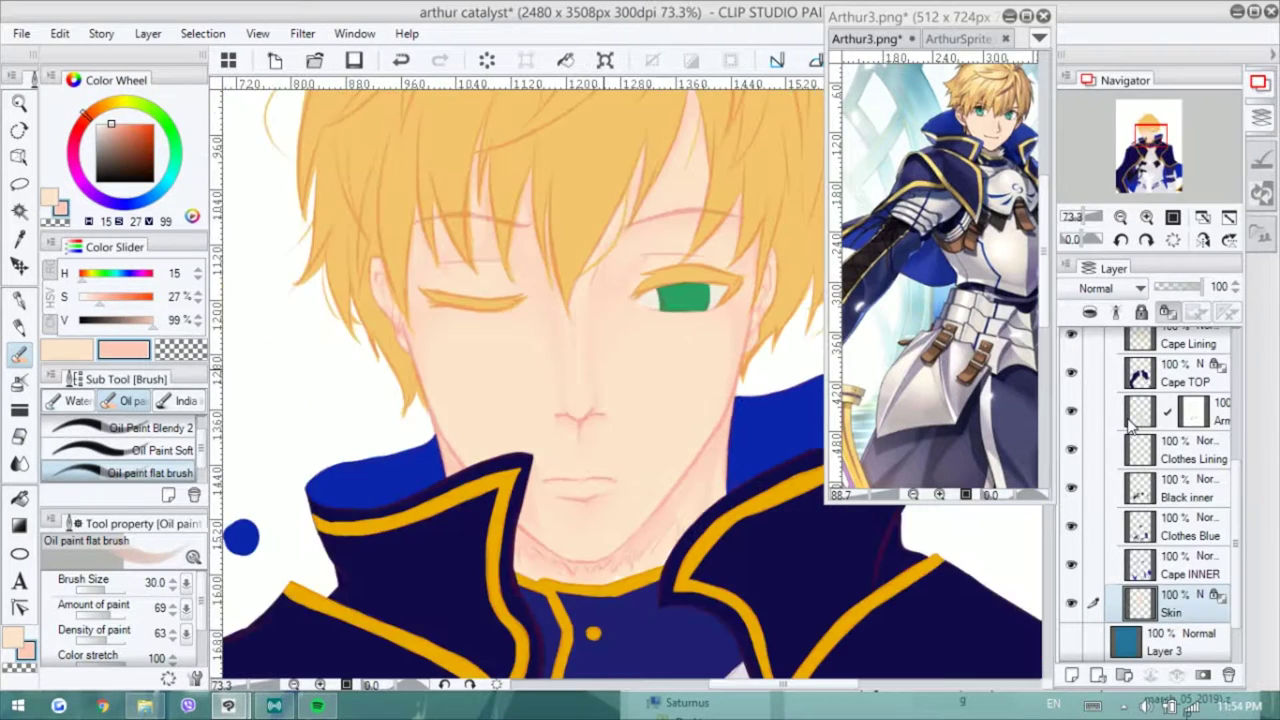
# - Shade the folds of the ear beside the open eye at brush size 7, alternating a darker peach with the light skin tone
pyautogui.scroll(3, 1133, 425)
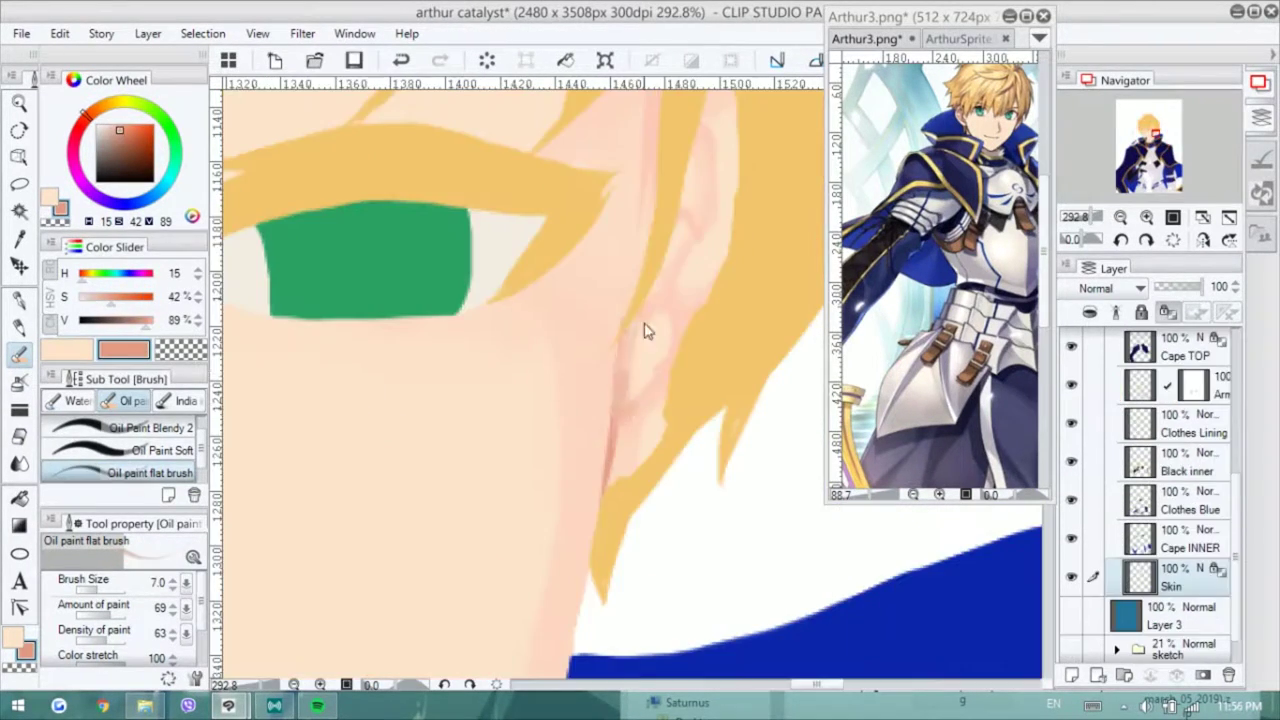
pyautogui.moveTo(608, 449); pyautogui.dragTo(591, 514)
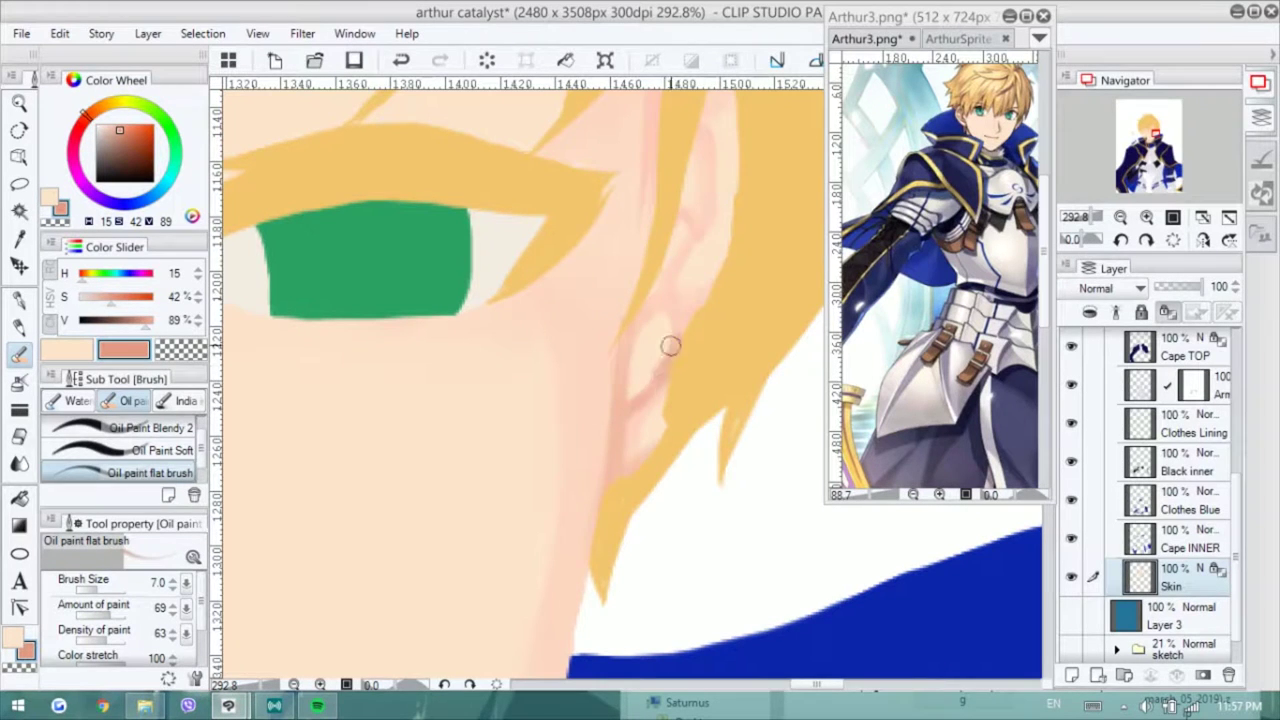
pyautogui.scroll(2, 628, 485)
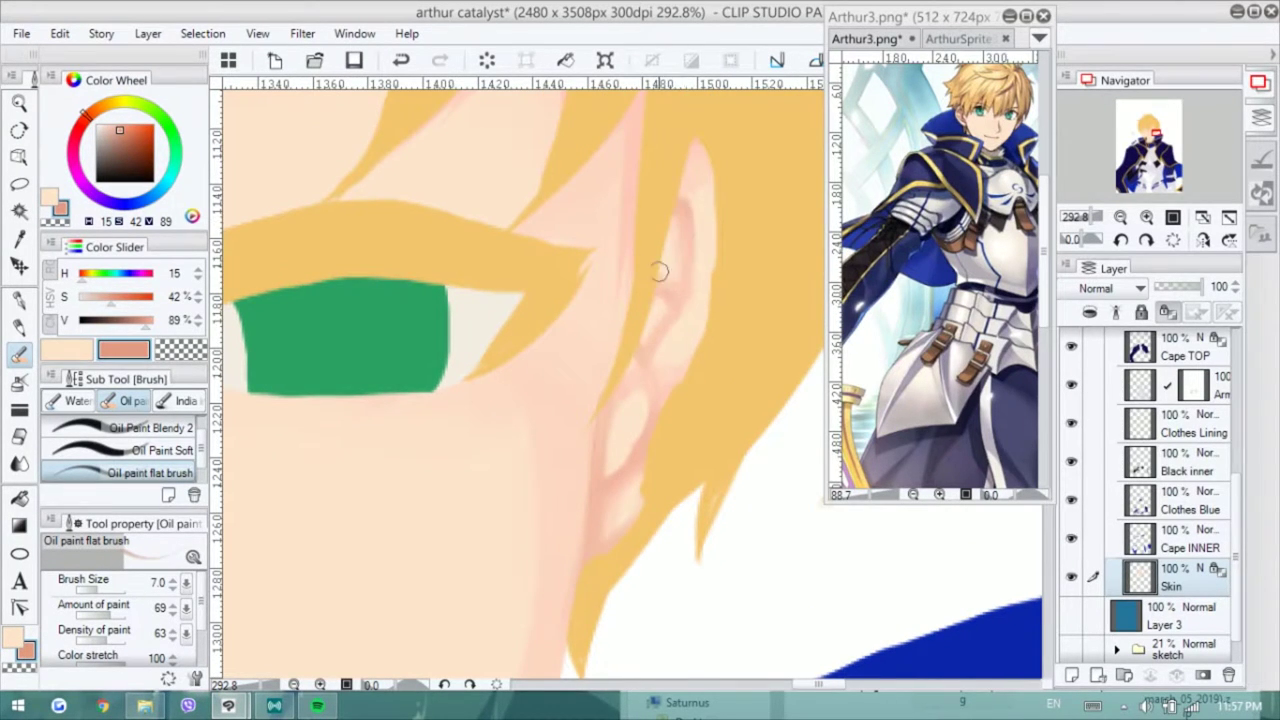
pyautogui.press('x')
pyautogui.press('x')
pyautogui.press('x')
pyautogui.press('x')
pyautogui.press('x')
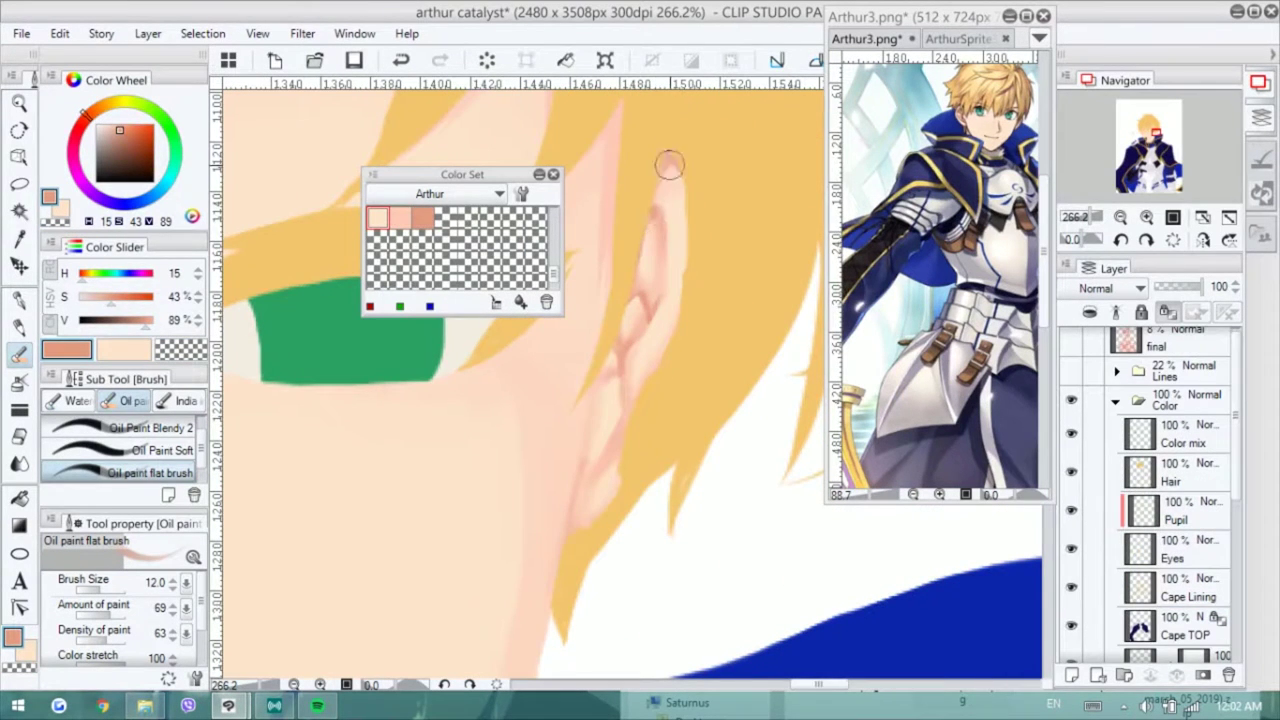
# - Reselect the Skin layer and blend the ear and adjoining cheek edge at brush size 12, sampling a nearby tone
pyautogui.scroll(1, 686, 363)
pyautogui.keyDown('ctrl'); pyautogui.keyDown('shift'); pyautogui.click(670, 380); pyautogui.keyUp('shift'); pyautogui.keyUp('ctrl')
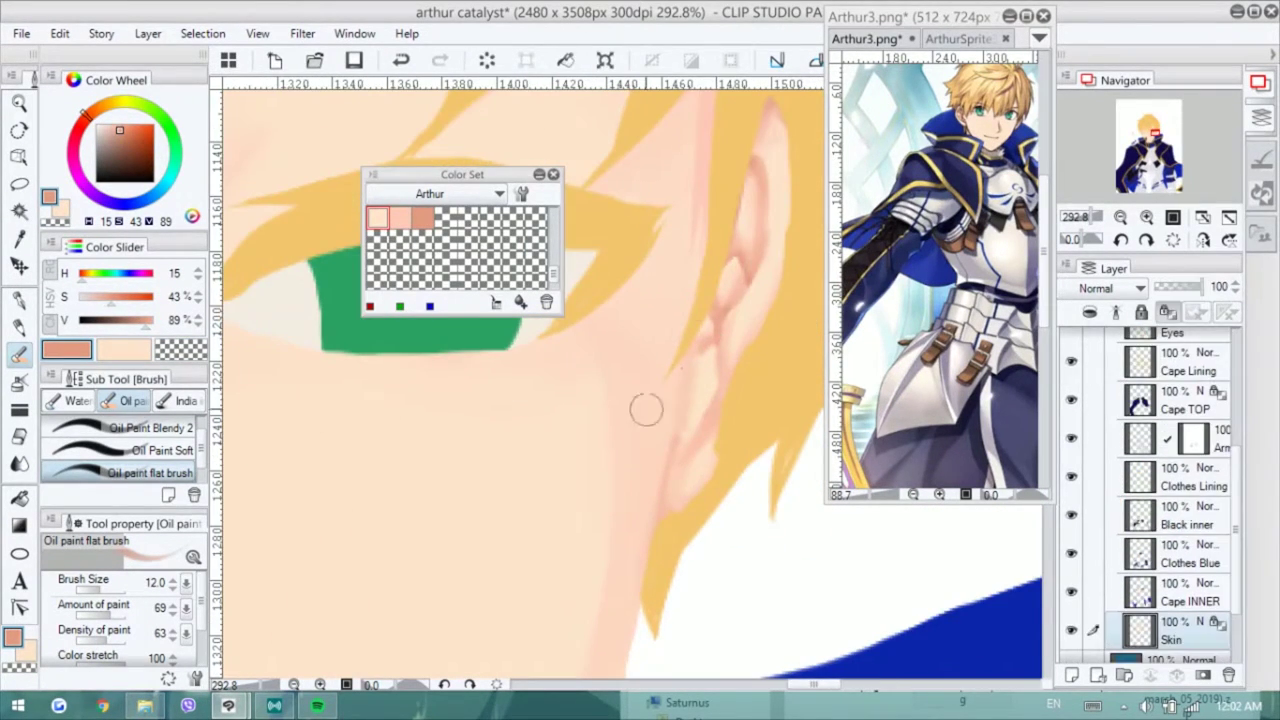
pyautogui.scroll(1, 733, 288)
pyautogui.keyDown('alt'); pyautogui.click(733, 288); pyautogui.keyUp('alt')
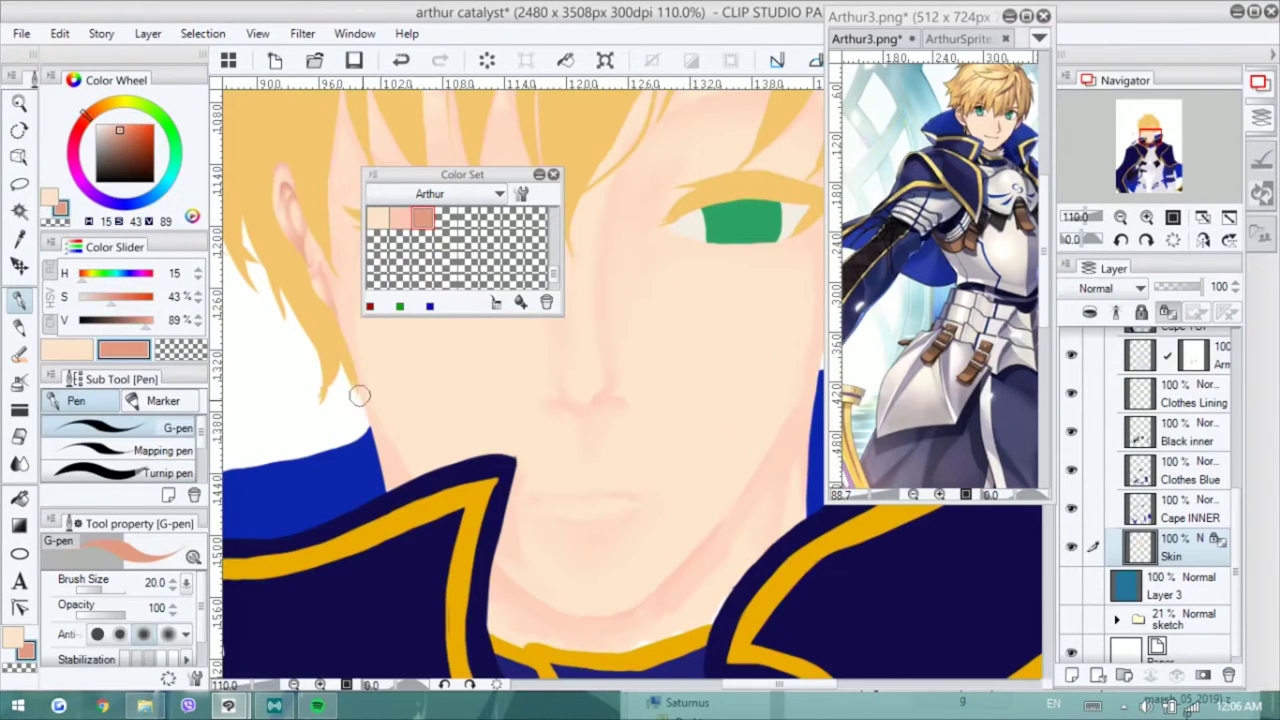
# - Shade the neck beneath the jaw and chin in darker peach at brush size 20, softening it with the light skin tone
pyautogui.moveTo(375, 467); pyautogui.dragTo(330, 408)
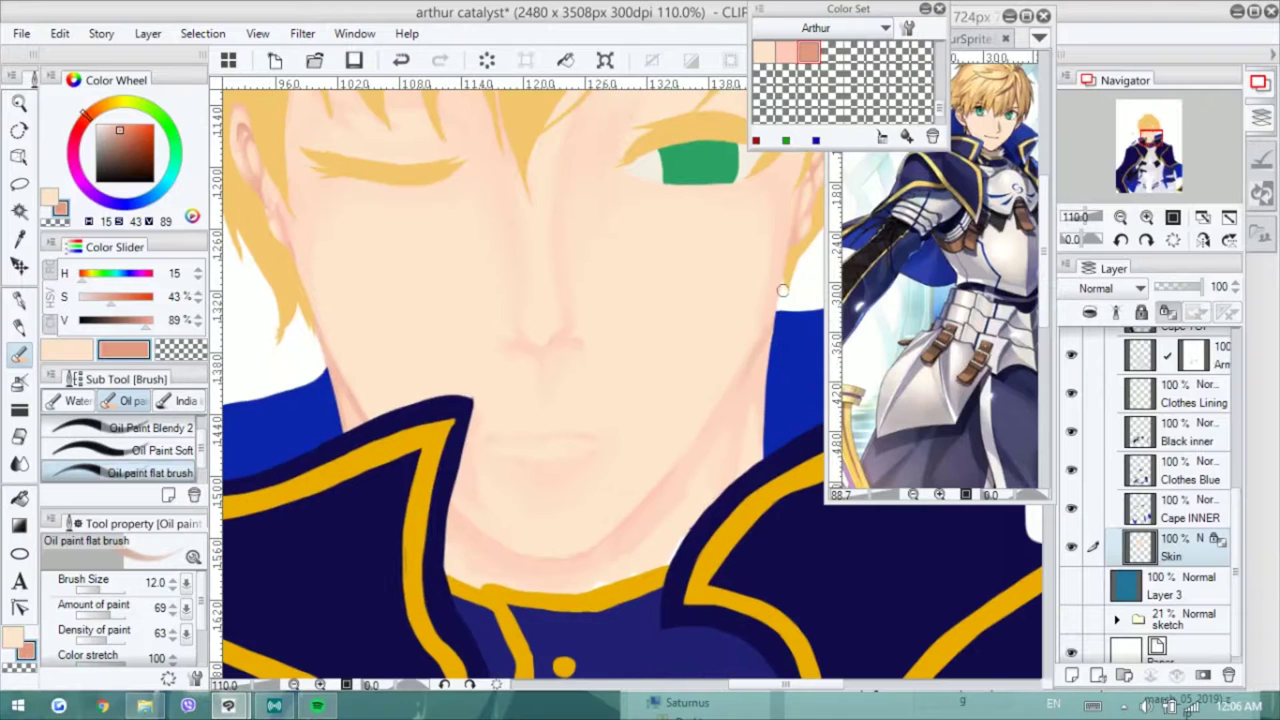
pyautogui.keyDown('alt'); pyautogui.click(742, 360); pyautogui.keyUp('alt')
pyautogui.press('x')
pyautogui.moveTo(450, 515); pyautogui.dragTo(531, 564)
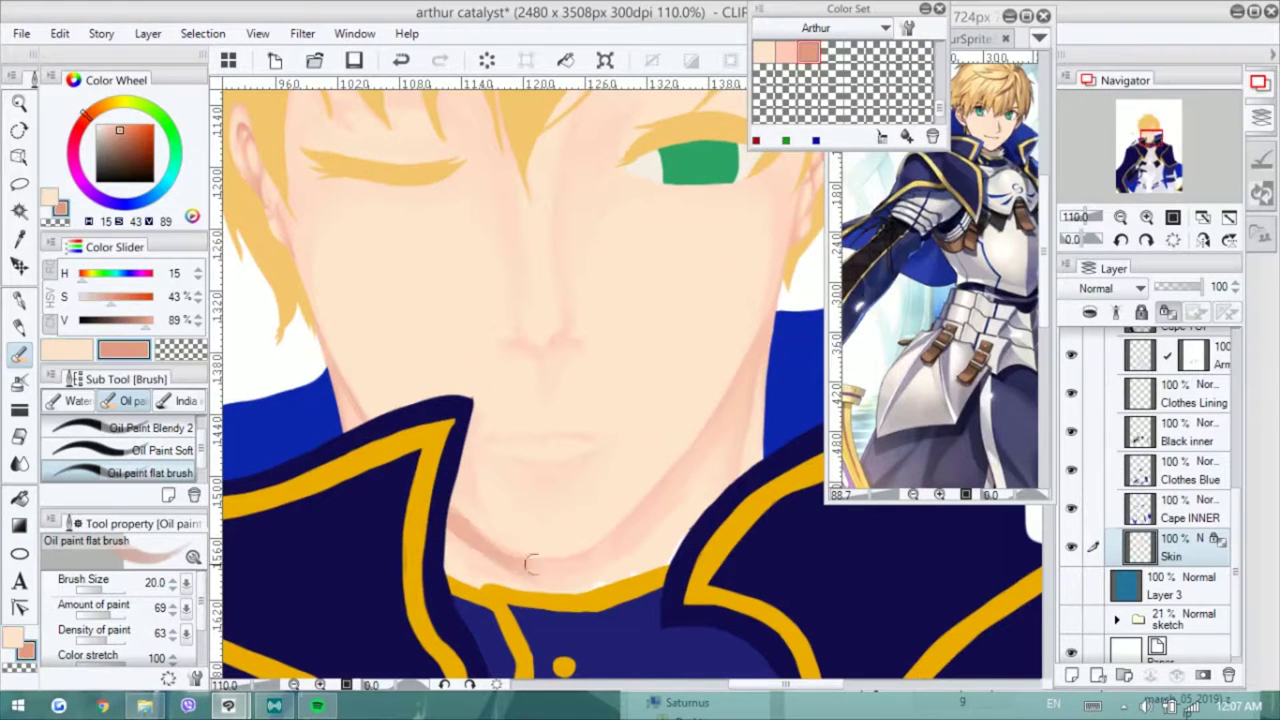
pyautogui.press('x')
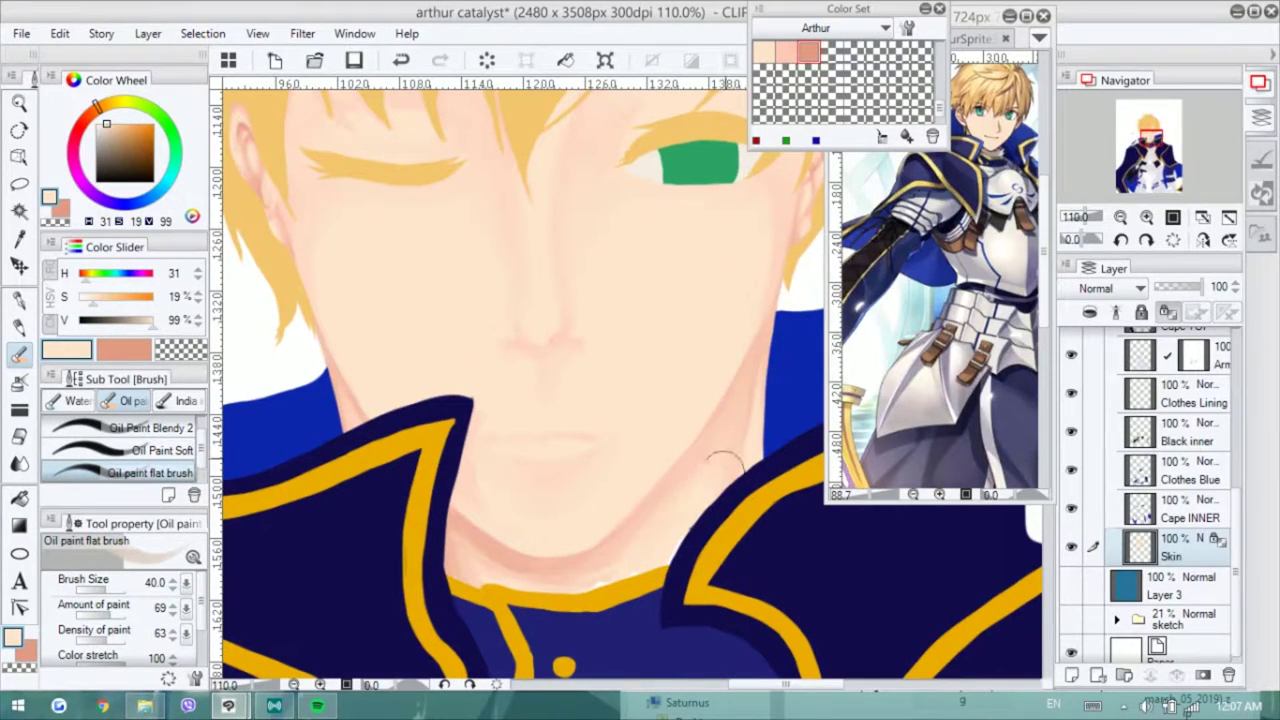
pyautogui.press('b')
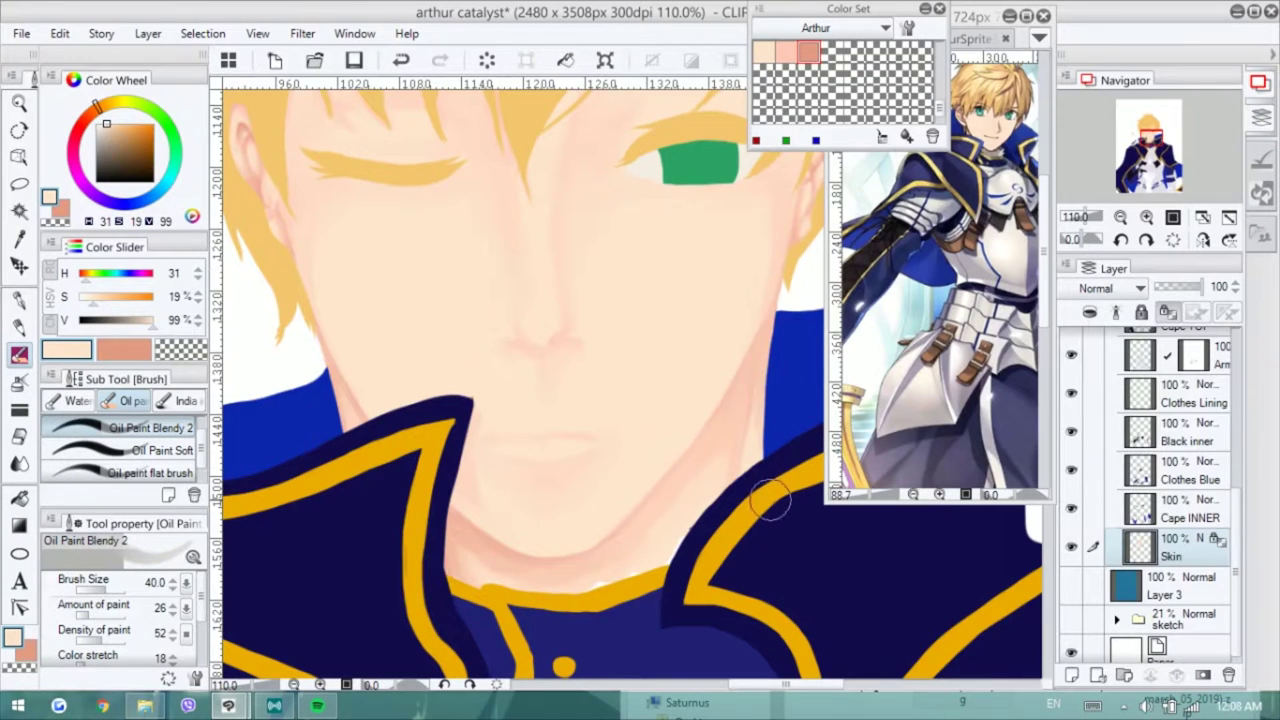
# - Draw a darker peach shadow under the lower lip with the G-pen and soften it with the Oil Paint Blendy 2 brush
pyautogui.press('x')
pyautogui.press('p')
pyautogui.moveTo(500, 462); pyautogui.dragTo(575, 458)
pyautogui.press('b')
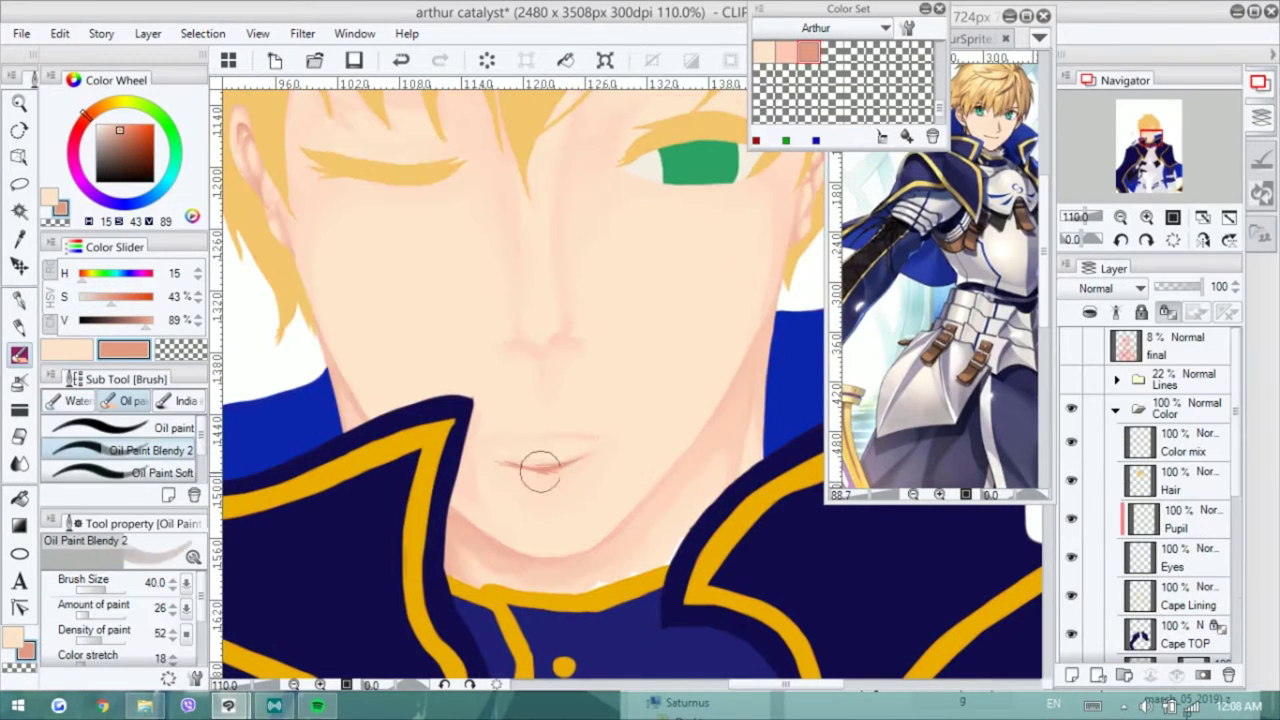
pyautogui.press('x')
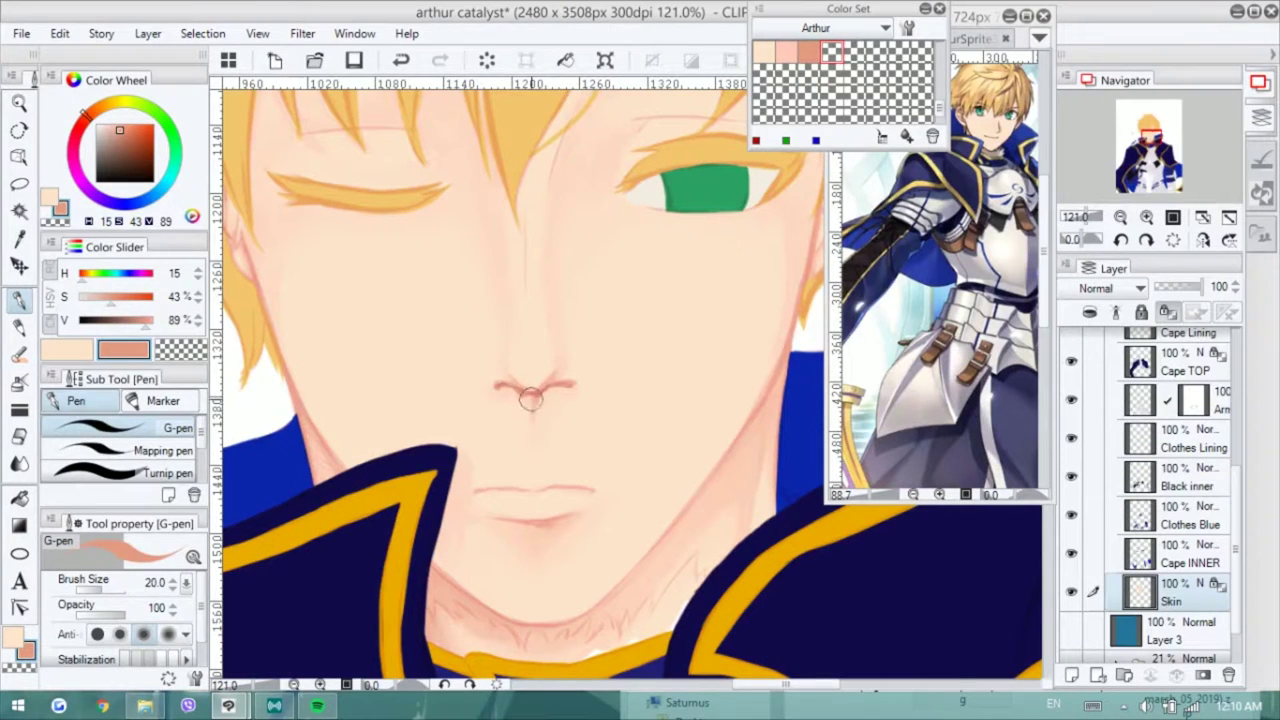
# - Shade the underside of the nose tip and nostrils with the oil paint flat brush, alternating darker peach and light skin tone
pyautogui.press('b')
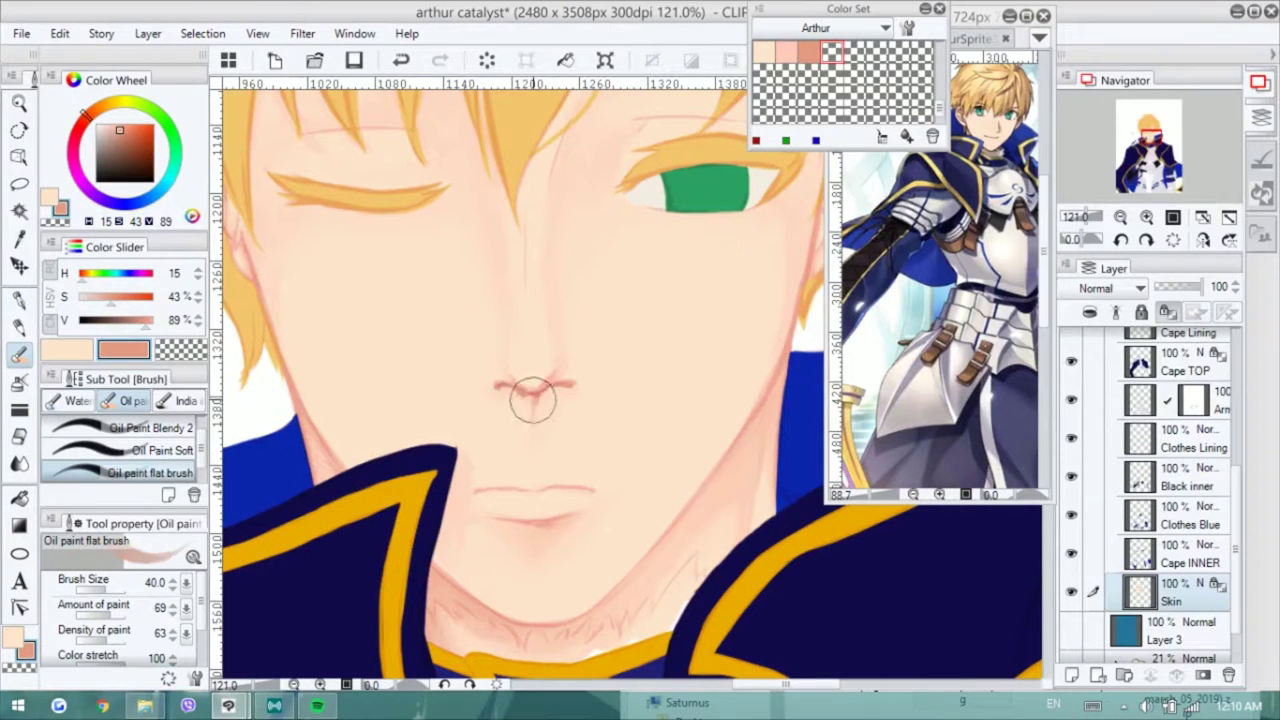
pyautogui.press('x')
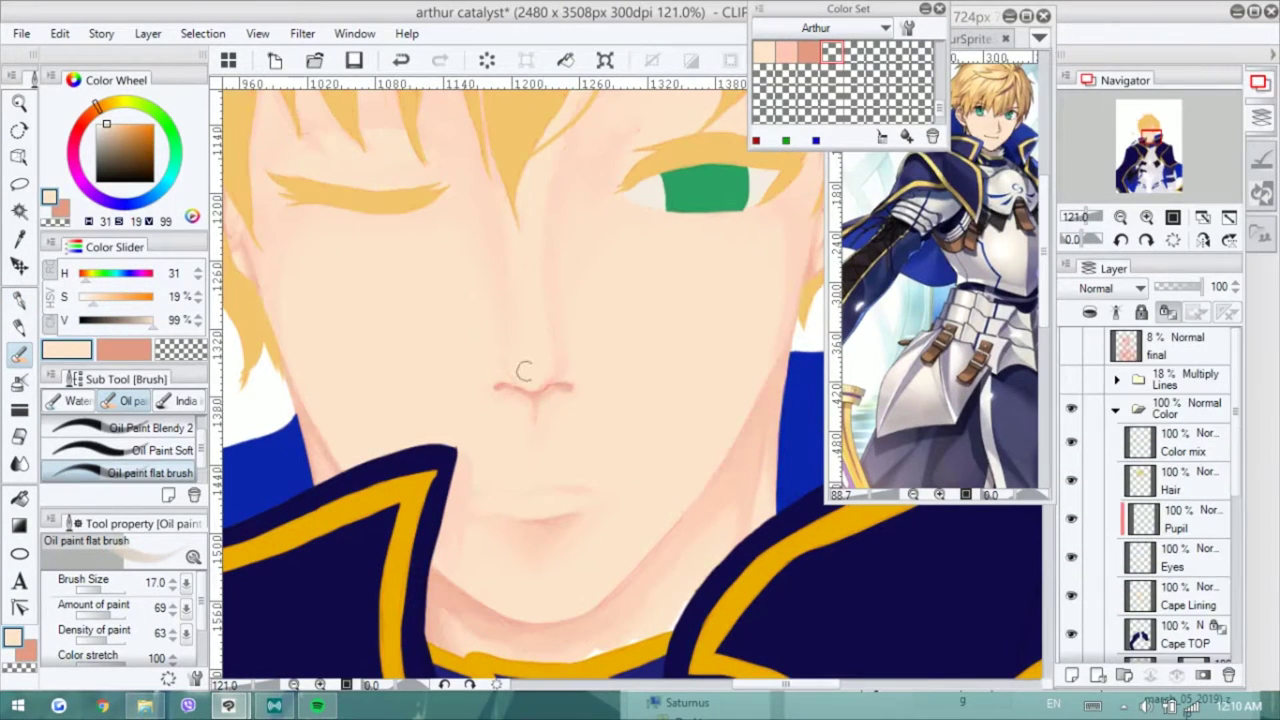
pyautogui.press('x')
pyautogui.press('x')
pyautogui.press('x')
pyautogui.press('x')
# - Shade the eye socket between the open eye's inner corner and brow at brush size 20, alternating darker peach and light skin tone
pyautogui.press('x')
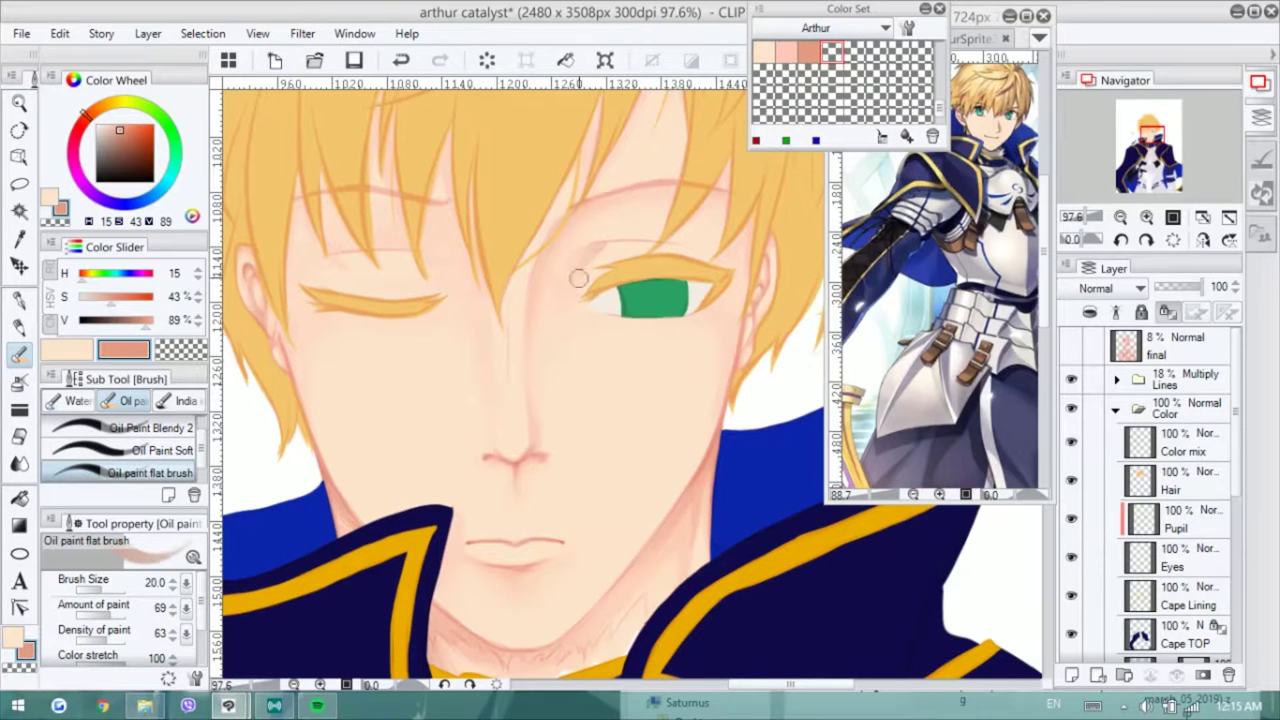
pyautogui.press('x')
pyautogui.press('x')
pyautogui.press('x')
pyautogui.press('x')
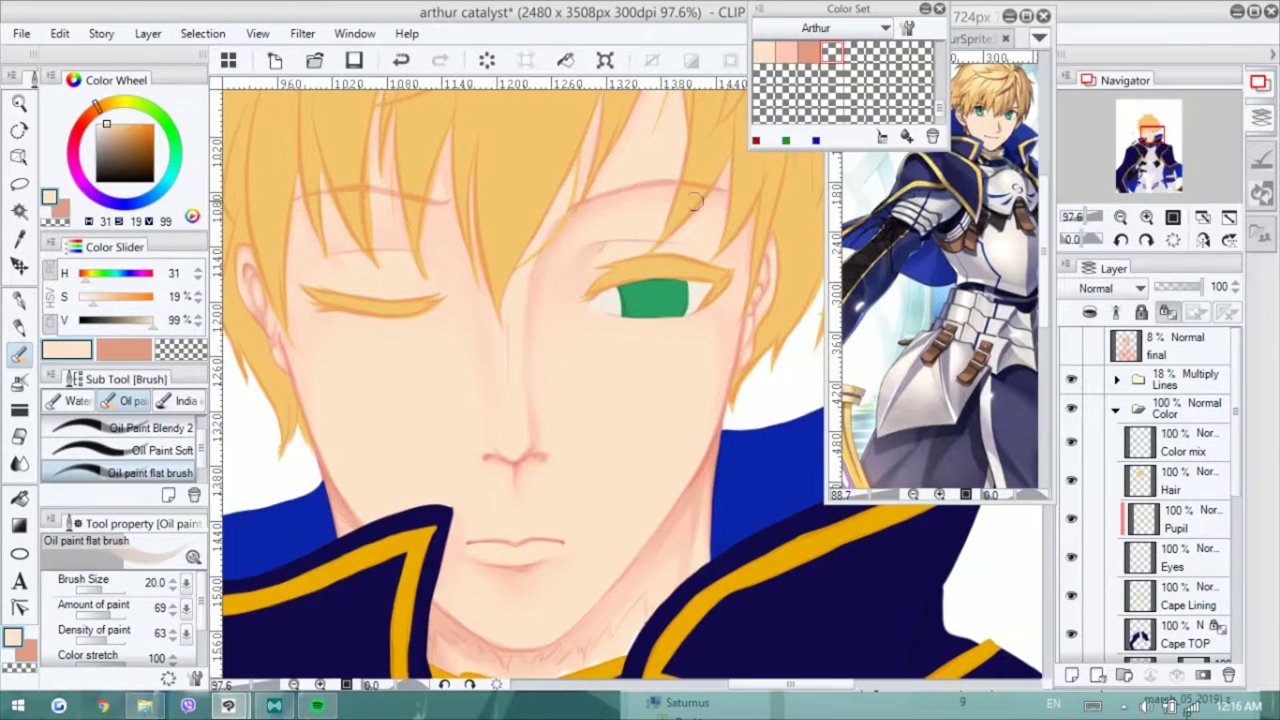
# - Deepen the socket shading around the eyes and along the nose bridge in darker peach, blending it into the light skin tone
pyautogui.press('x')
pyautogui.press('x')
pyautogui.press('x')
pyautogui.press('x')
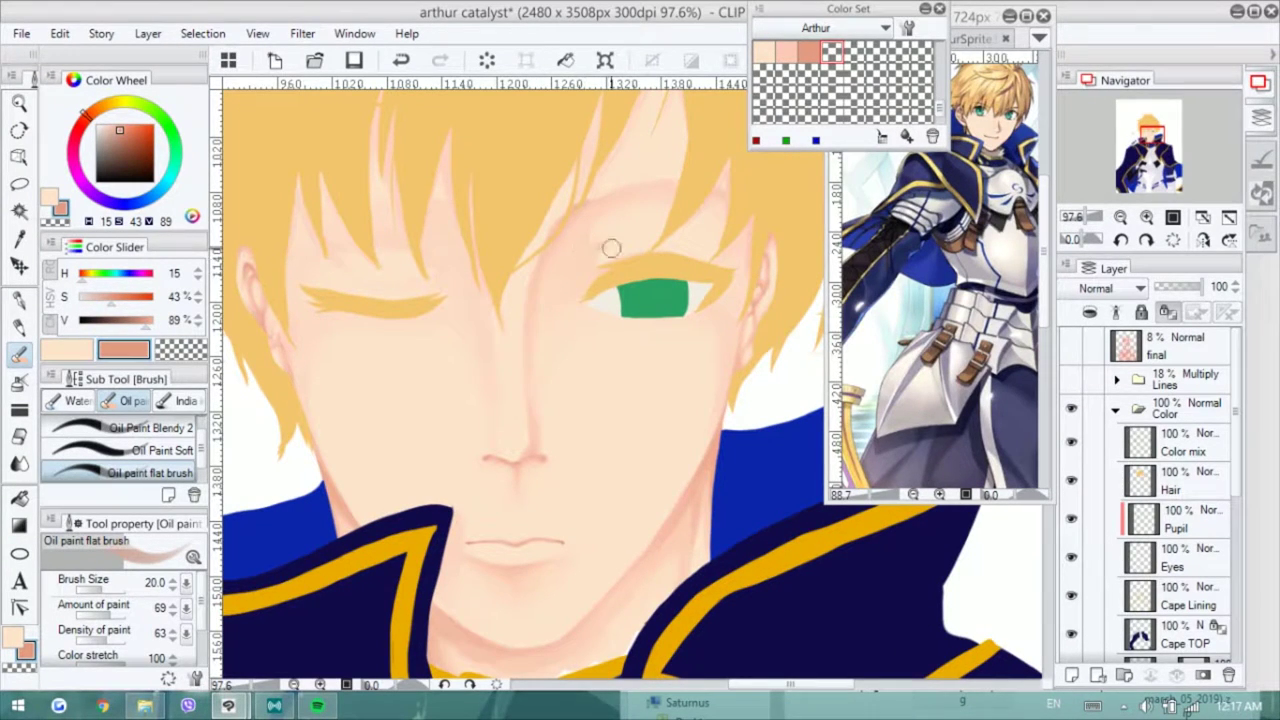
pyautogui.press('p')
pyautogui.press('b')
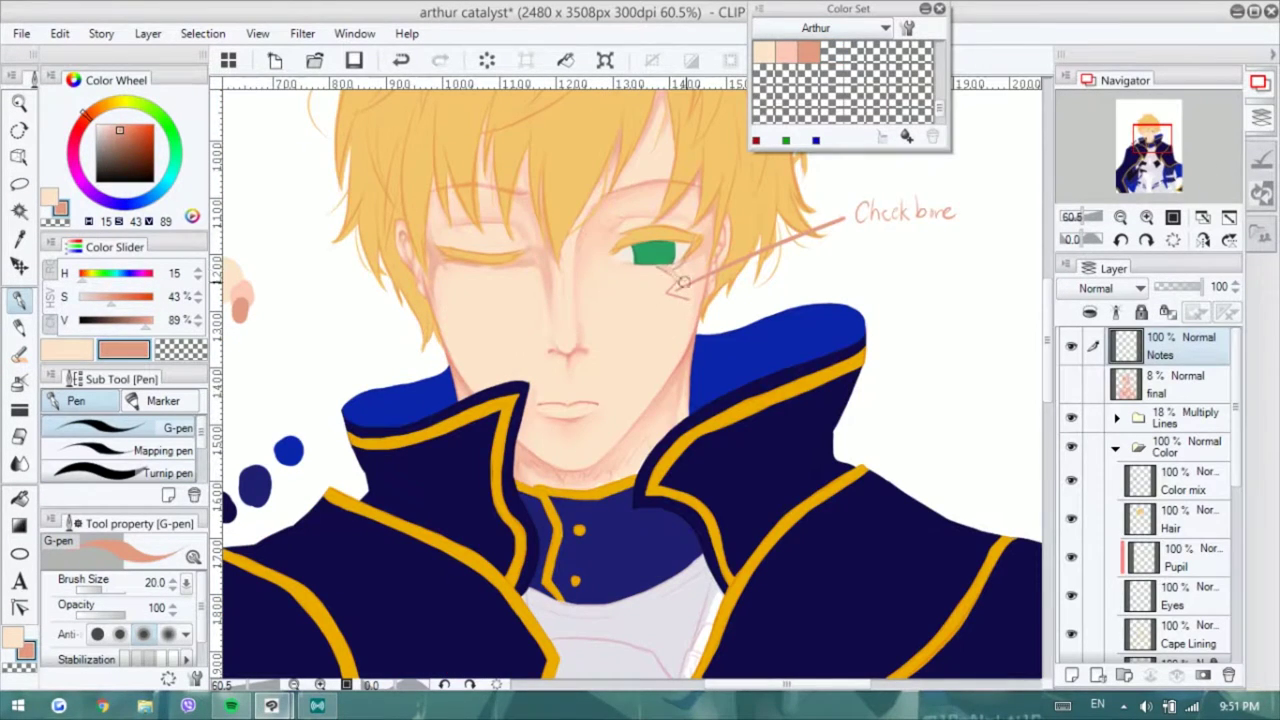
# - Mark the cheekbone contour below the open eye on the Notes layer and draw a matching facial guide line on the reference photo
pyautogui.moveTo(680, 283); pyautogui.dragTo(706, 272)
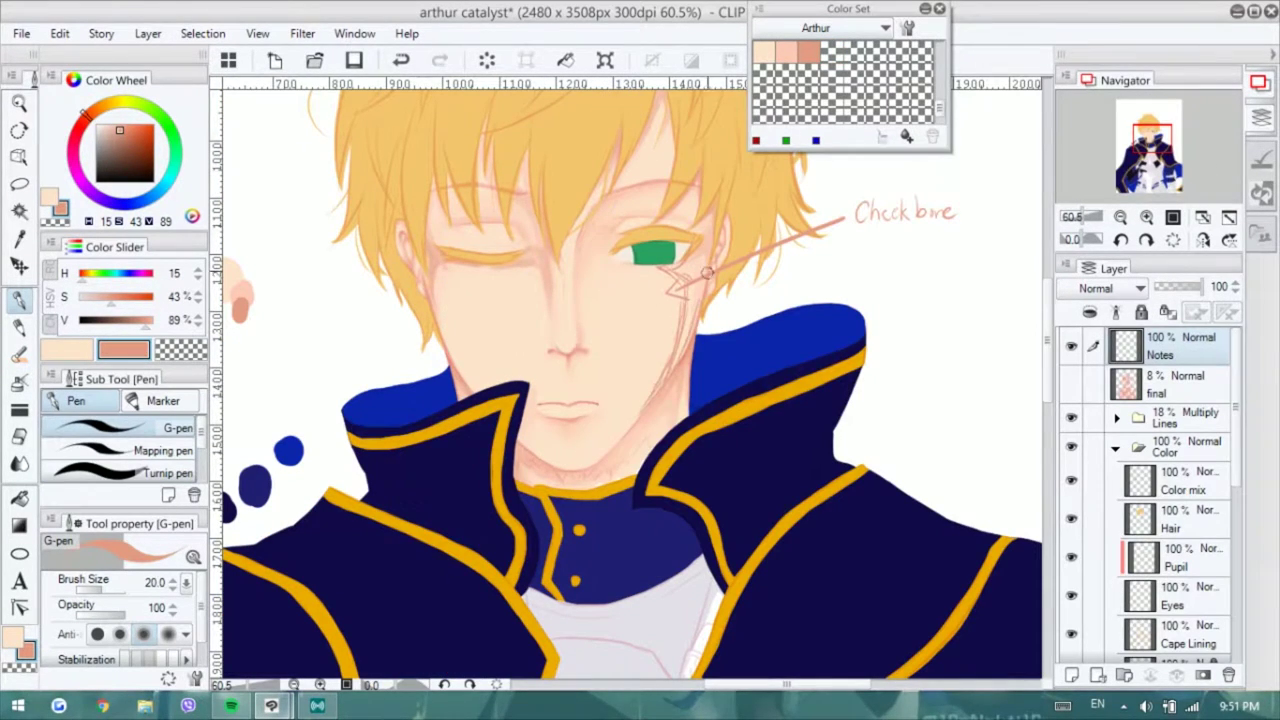
pyautogui.hotkey('ctrl', 'Tab')
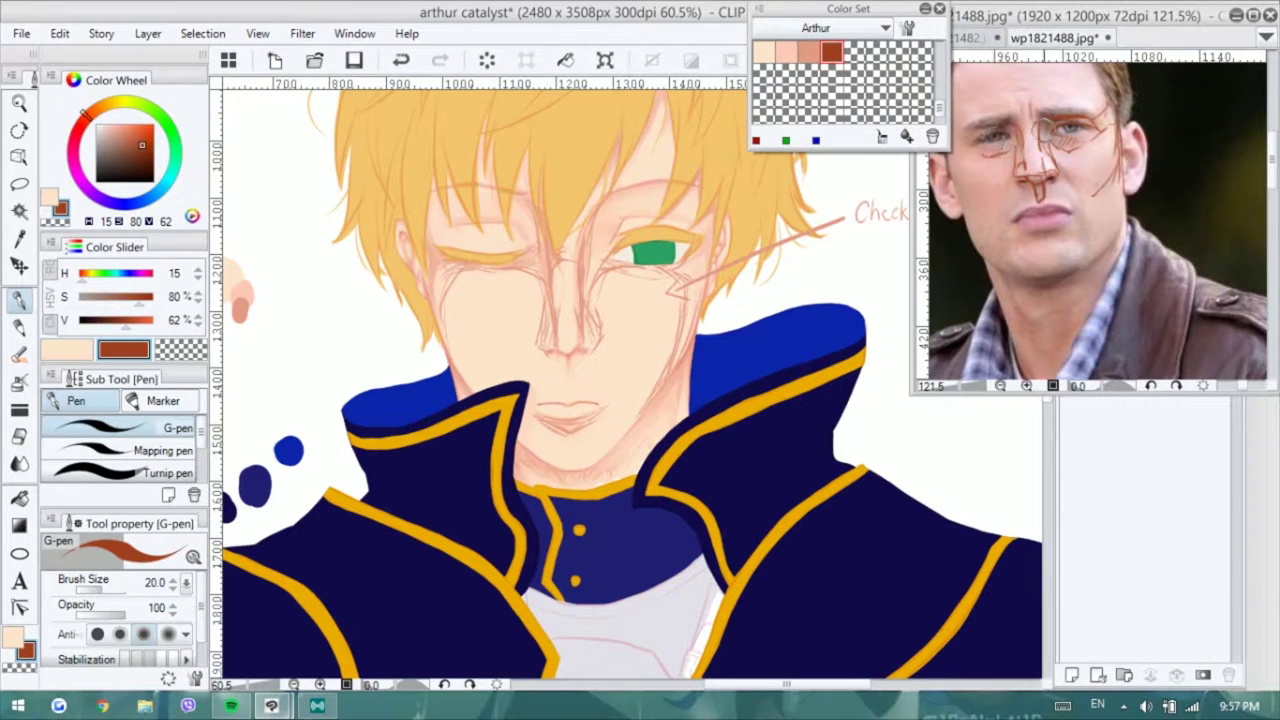
pyautogui.moveTo(1068, 74); pyautogui.dragTo(1090, 125)
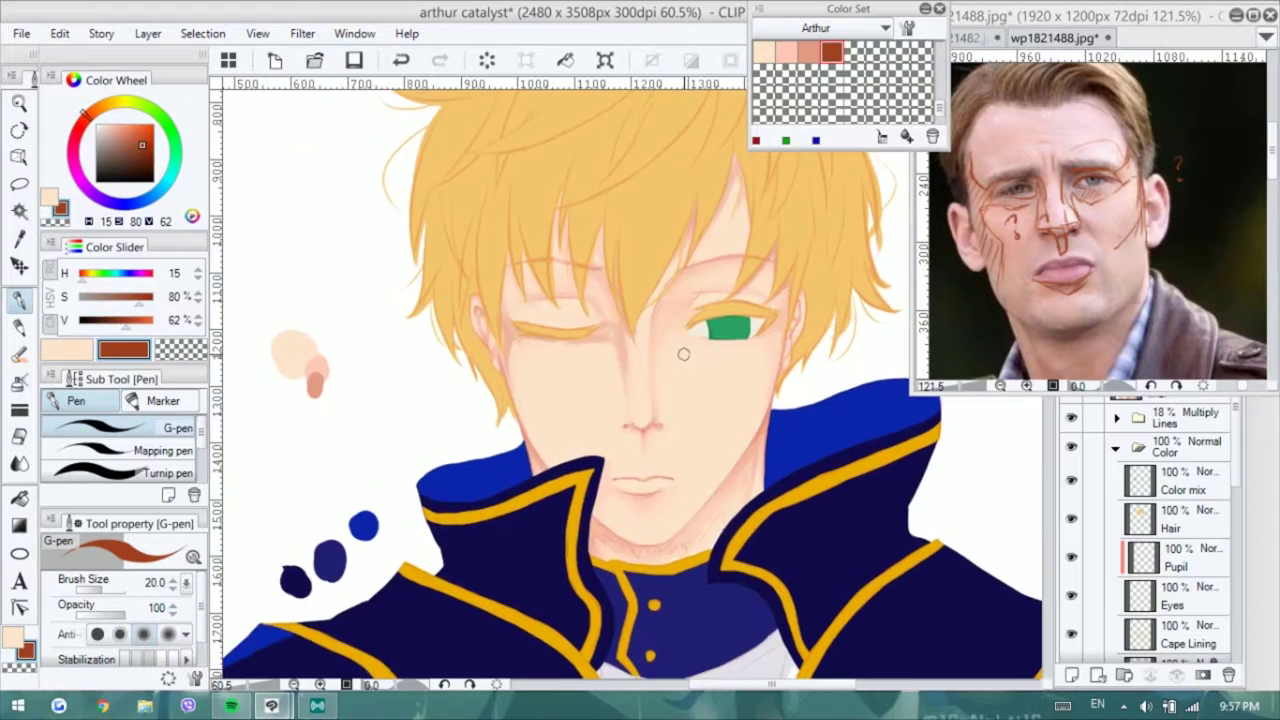
# - Outline both sides of the nose bridge from the brows to the nose tip with dark reddish-brown G-pen guide lines
pyautogui.scroll(3, 666, 371)
pyautogui.hotkey('ctrl', 'z')
pyautogui.moveTo(540, 208); pyautogui.dragTo(604, 490)
pyautogui.moveTo(660, 205); pyautogui.dragTo(624, 320)
pyautogui.moveTo(630, 280); pyautogui.dragTo(620, 436)
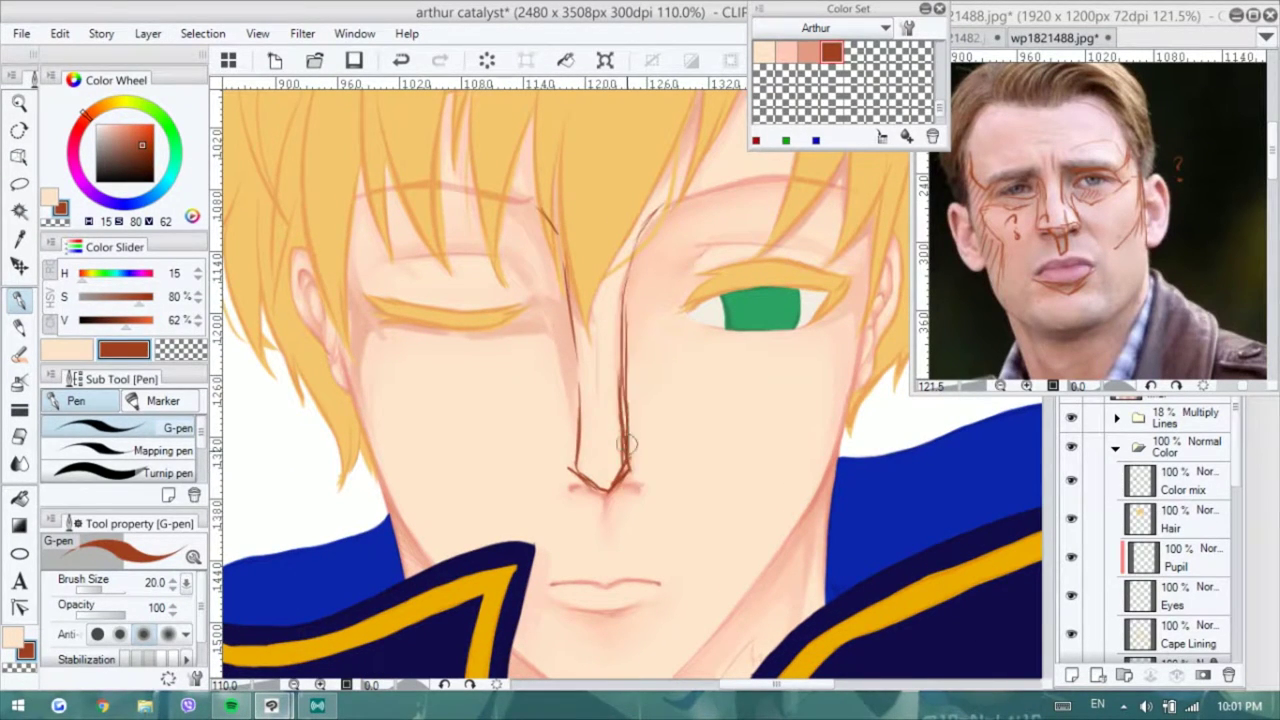
pyautogui.moveTo(582, 378); pyautogui.dragTo(585, 465)
pyautogui.moveTo(640, 424)
pyautogui.mouseDown()
pyautogui.moveTo(647, 456)
pyautogui.moveTo(650, 492)
pyautogui.mouseUp()
# - Reinforce the nose guide lines around the nostrils and tip and mark the top of the bridge between the eyes
pyautogui.moveTo(570, 414); pyautogui.dragTo(558, 486)
pyautogui.moveTo(550, 480); pyautogui.dragTo(584, 470)
pyautogui.moveTo(634, 387); pyautogui.dragTo(640, 440)
pyautogui.moveTo(628, 312); pyautogui.dragTo(624, 436)
pyautogui.hotkey('ctrl', 'z')
pyautogui.moveTo(580, 258); pyautogui.dragTo(566, 468)
pyautogui.moveTo(632, 402); pyautogui.dragTo(638, 444)
pyautogui.moveTo(601, 339); pyautogui.dragTo(612, 372)
pyautogui.moveTo(560, 236); pyautogui.dragTo(600, 282)
# - Hatch the socket area between the open eye, its brow and the nose bridge in dark reddish brown
pyautogui.moveTo(705, 252); pyautogui.dragTo(652, 310)
pyautogui.moveTo(718, 244); pyautogui.dragTo(626, 374)
pyautogui.moveTo(706, 208); pyautogui.dragTo(620, 296)
pyautogui.moveTo(660, 292)
pyautogui.mouseDown()
pyautogui.moveTo(620, 428)
pyautogui.moveTo(630, 466)
pyautogui.mouseUp()
pyautogui.moveTo(804, 194)
pyautogui.mouseDown()
pyautogui.moveTo(672, 262)
pyautogui.moveTo(728, 242)
pyautogui.mouseUp()
# - Outline the lower socket of the open eye and the cheekbone side of the face in dark reddish brown
pyautogui.moveTo(672, 286)
pyautogui.mouseDown()
pyautogui.moveTo(660, 321)
pyautogui.moveTo(665, 297)
pyautogui.moveTo(688, 328)
pyautogui.moveTo(830, 318)
pyautogui.mouseUp()
pyautogui.moveTo(840, 310); pyautogui.dragTo(836, 482)
pyautogui.moveTo(850, 340); pyautogui.dragTo(822, 480)
pyautogui.moveTo(836, 234)
pyautogui.mouseDown()
pyautogui.moveTo(804, 260)
pyautogui.moveTo(834, 300)
pyautogui.mouseUp()
# - Sketch guide lines for the upper lip and the groove below the nose, and mark the mouth corner beneath the open eye
pyautogui.scroll(-1, 762, 262)
pyautogui.moveTo(565, 540); pyautogui.dragTo(650, 542)
pyautogui.moveTo(600, 475); pyautogui.dragTo(605, 515)
pyautogui.moveTo(662, 556); pyautogui.dragTo(695, 522)
pyautogui.moveTo(830, 300); pyautogui.dragTo(760, 480)
pyautogui.moveTo(810, 400); pyautogui.dragTo(740, 520)
pyautogui.hotkey('ctrl', 'z')
pyautogui.hotkey('ctrl', 'z')
# - Draw a light skin-toned stroke down the cheek below the open eye and restore the dark reddish brown as drawing colour
pyautogui.scroll(-2, 759, 370)
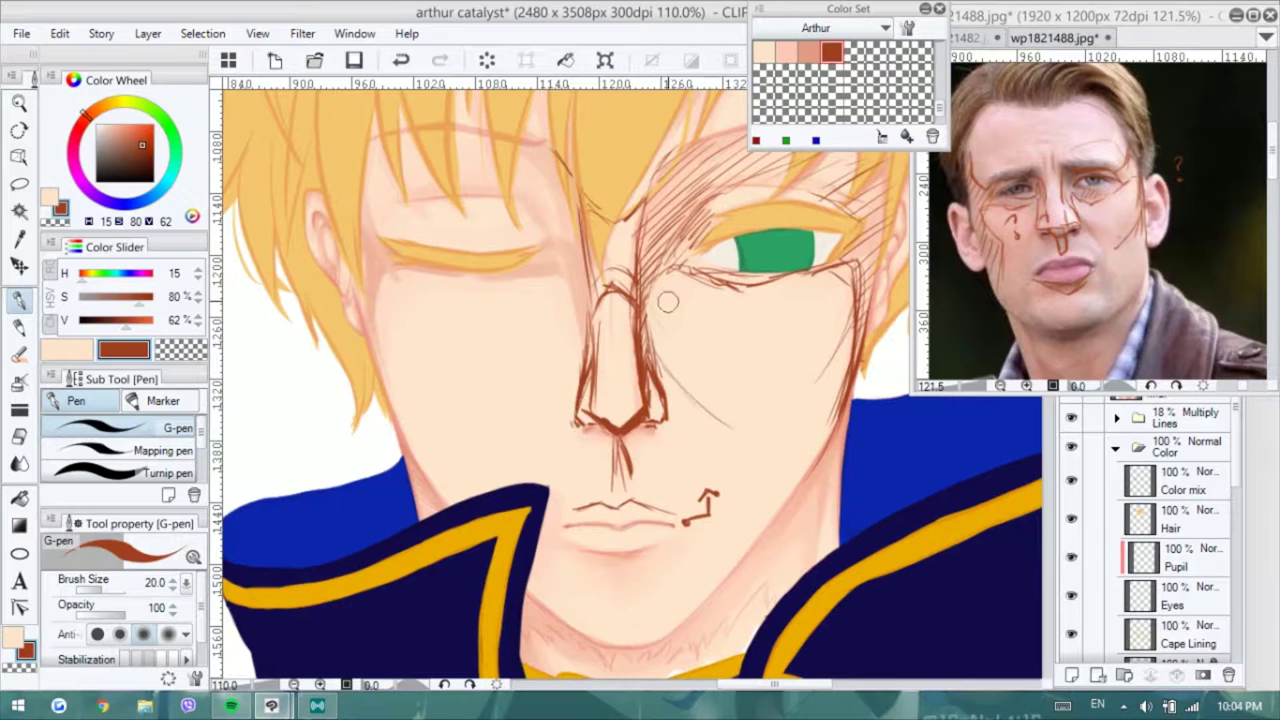
pyautogui.press('x')
pyautogui.moveTo(800, 292); pyautogui.dragTo(770, 400)
pyautogui.press('x')
# - Outline the closed eye's socket and hatch the area between its brow, lower lid and the nose bridge
pyautogui.scroll(1, 668, 302)
pyautogui.moveTo(455, 228); pyautogui.dragTo(580, 236)
pyautogui.moveTo(510, 305); pyautogui.dragTo(600, 255)
pyautogui.moveTo(592, 292); pyautogui.dragTo(624, 355)
pyautogui.moveTo(430, 250); pyautogui.dragTo(525, 170)
pyautogui.moveTo(560, 315); pyautogui.dragTo(625, 268)
# - Sketch the temple and cheekbone contours beside the closed eye and the cheek guide line along the nose
pyautogui.moveTo(415, 190); pyautogui.dragTo(400, 325)
pyautogui.moveTo(445, 268); pyautogui.dragTo(400, 450)
pyautogui.moveTo(440, 290); pyautogui.dragTo(415, 390)
pyautogui.moveTo(626, 340); pyautogui.dragTo(630, 384)
pyautogui.moveTo(625, 290)
pyautogui.mouseDown()
pyautogui.moveTo(650, 455)
pyautogui.moveTo(540, 560)
pyautogui.moveTo(635, 475)
pyautogui.moveTo(674, 462)
pyautogui.mouseUp()
pyautogui.scroll(2, 640, 470)
pyautogui.scroll(-3, 672, 455)
# - Adjust the mouth on the Face line layer, drawing the upper lip line and the line below it with the G-pen
pyautogui.press('k')
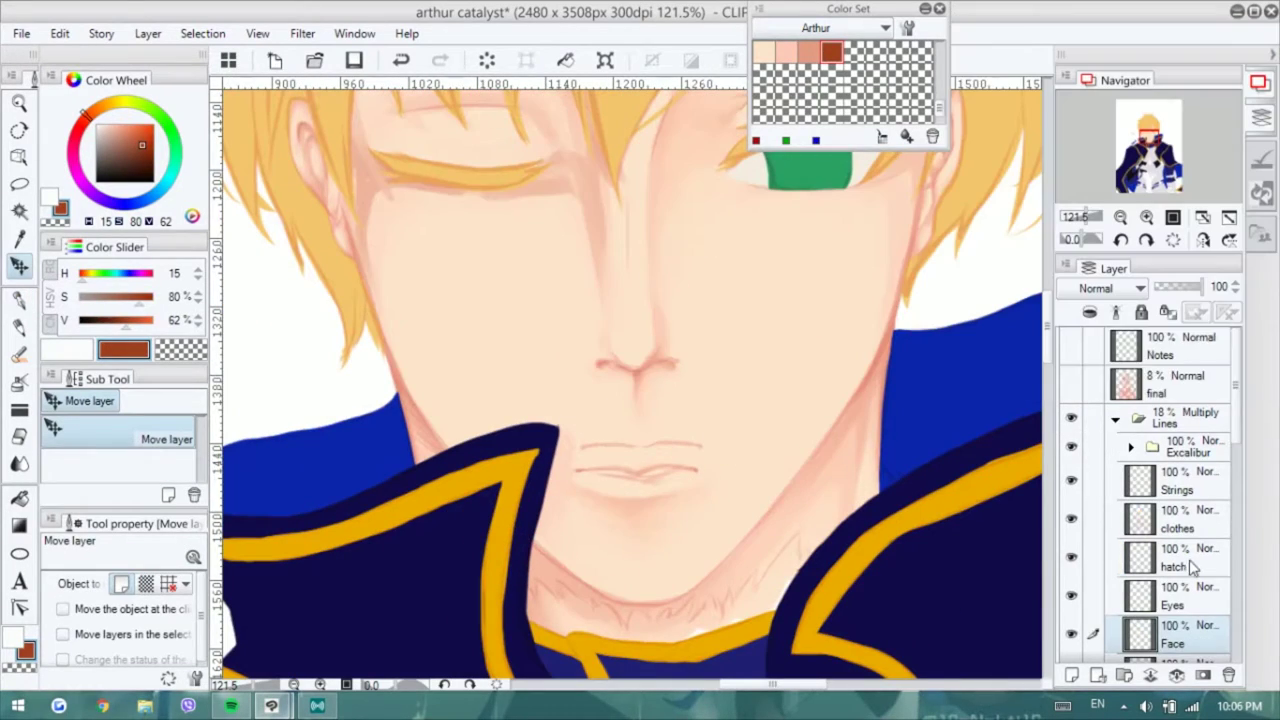
pyautogui.press('p')
pyautogui.moveTo(580, 445); pyautogui.dragTo(700, 441)
pyautogui.moveTo(605, 470); pyautogui.dragTo(665, 472)
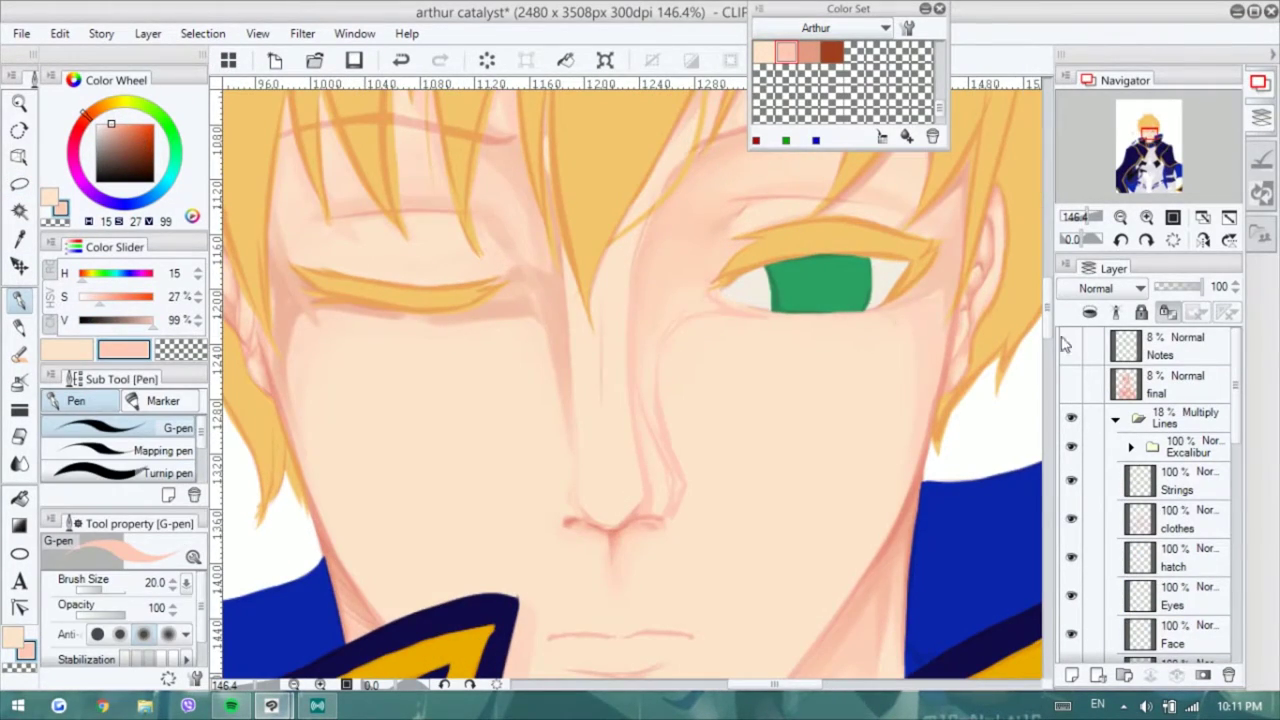
# - On the Skin layer, sketch pink plane contours along the nose, around the eye sockets, down the cheeks and around the mouth with the G-pen
pyautogui.moveTo(980, 365)
pyautogui.mouseDown()
pyautogui.moveTo(903, 386)
pyautogui.moveTo(863, 346)
pyautogui.mouseUp()
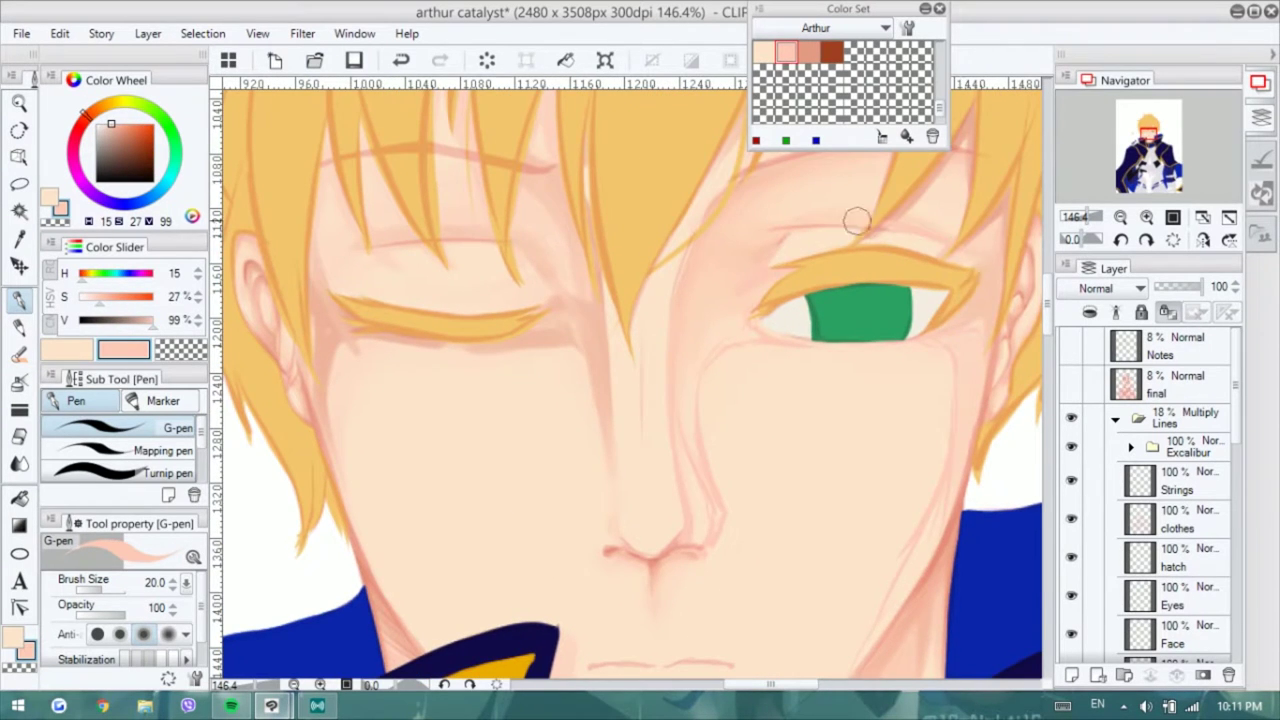
pyautogui.moveTo(857, 221); pyautogui.dragTo(826, 265)
pyautogui.keyDown('ctrl'); pyautogui.click(729, 343); pyautogui.keyUp('ctrl')
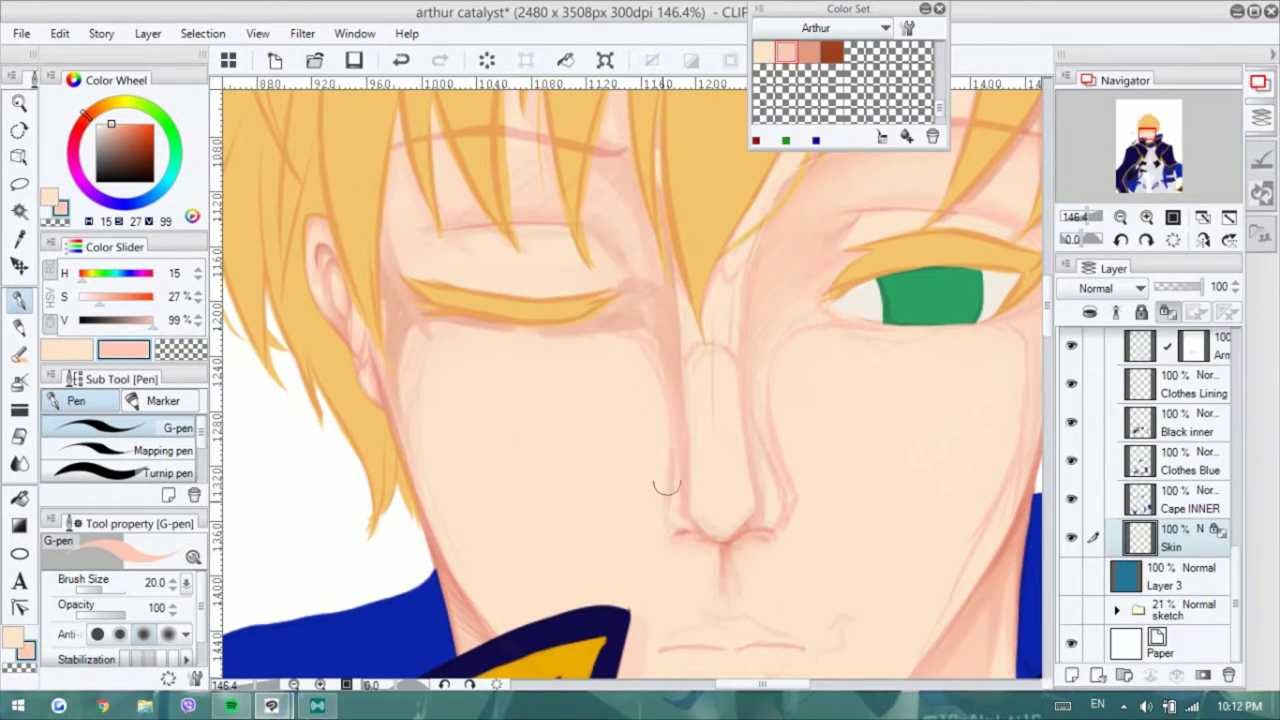
pyautogui.moveTo(700, 400); pyautogui.dragTo(726, 386)
pyautogui.moveTo(460, 510); pyautogui.dragTo(440, 330)
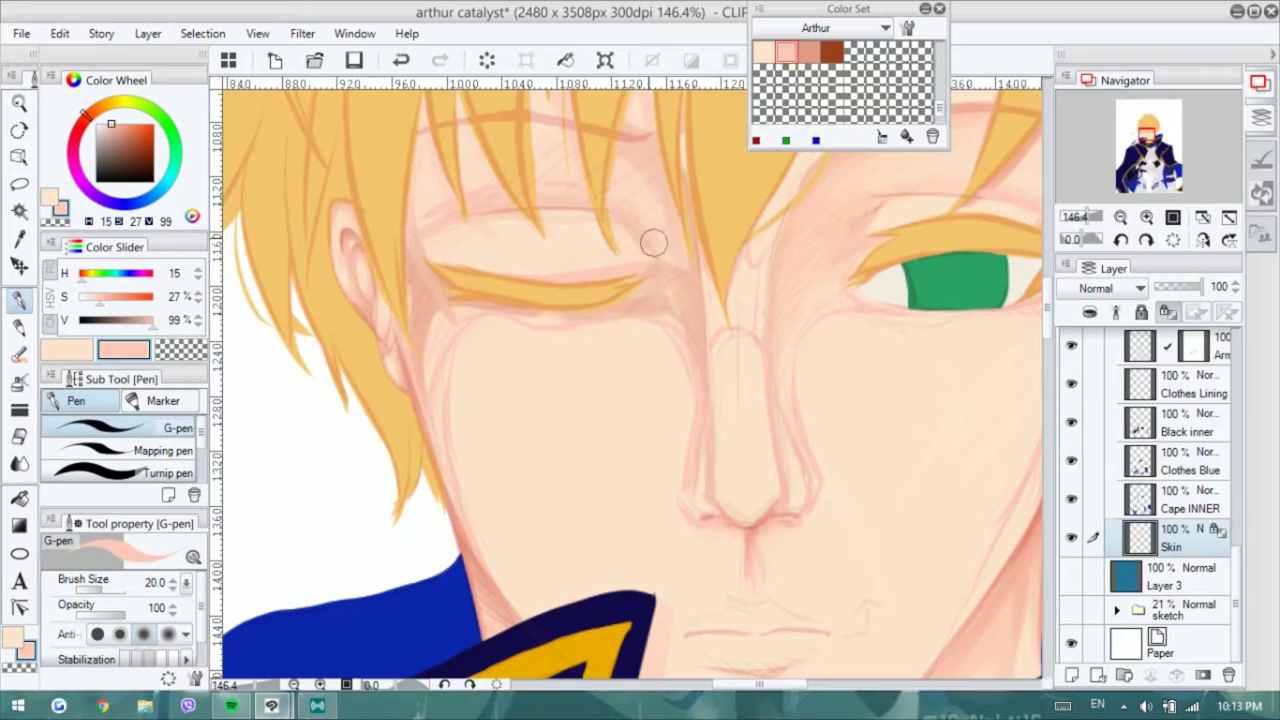
pyautogui.keyDown('ctrl'); pyautogui.click(960, 380); pyautogui.keyUp('ctrl')
pyautogui.moveTo(960, 380); pyautogui.dragTo(604, 500)
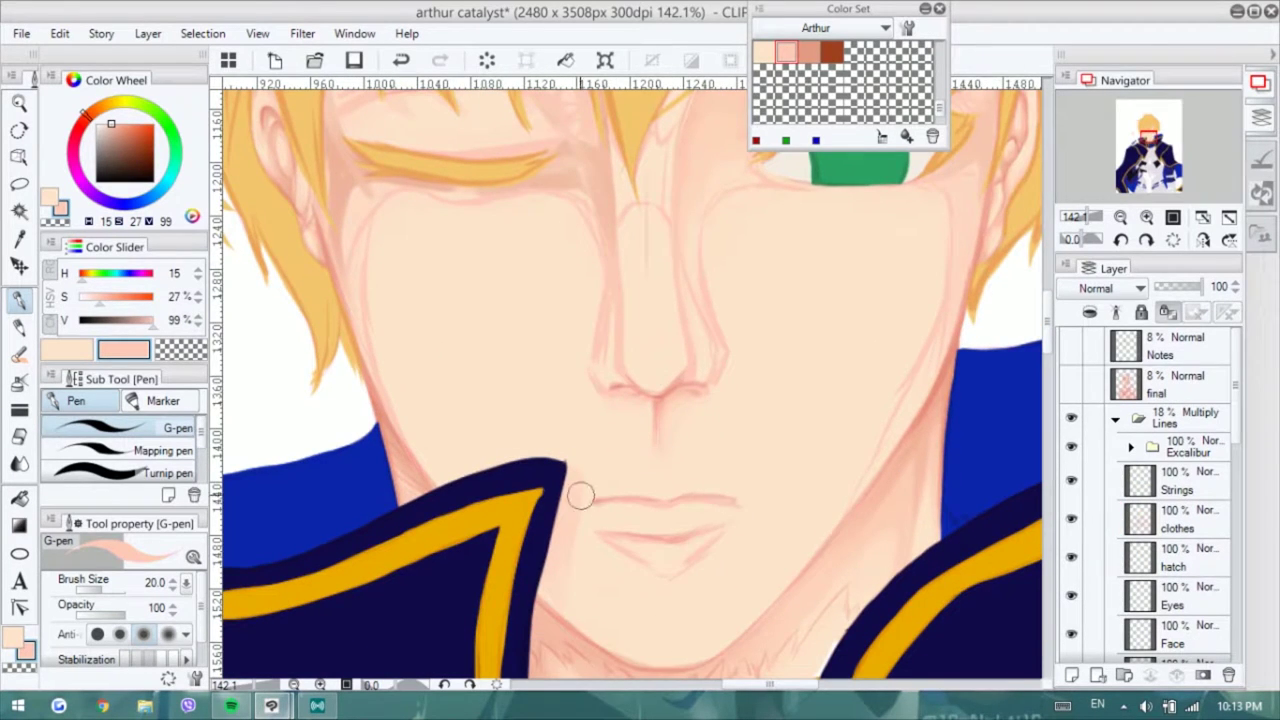
# - Blend the pink contours around the open eye and beside the nose into the skin with the oil paint flat brush and Oil Paint Blendy 2
pyautogui.keyDown('ctrl'); pyautogui.click(934, 394); pyautogui.keyUp('ctrl')
pyautogui.press('b')
pyautogui.moveTo(934, 394); pyautogui.dragTo(743, 420)
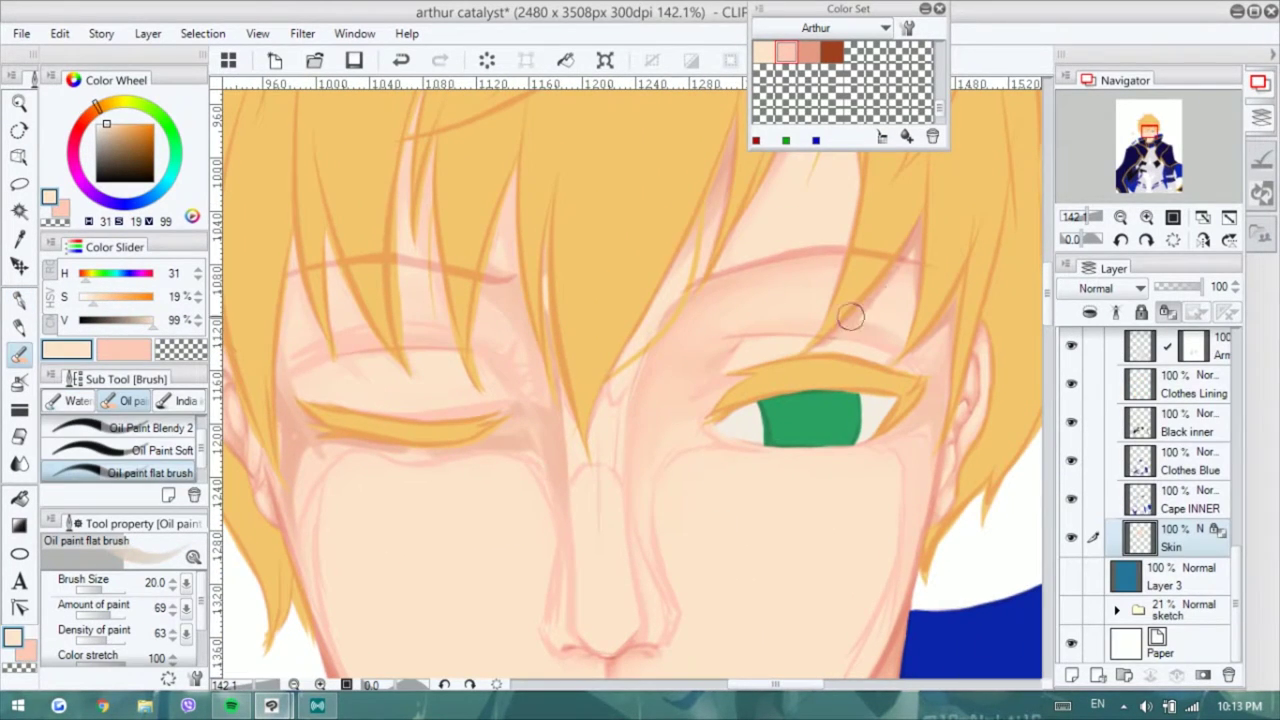
pyautogui.press('b')
pyautogui.moveTo(671, 580)
pyautogui.mouseDown()
pyautogui.moveTo(687, 421)
pyautogui.moveTo(723, 385)
pyautogui.mouseUp()
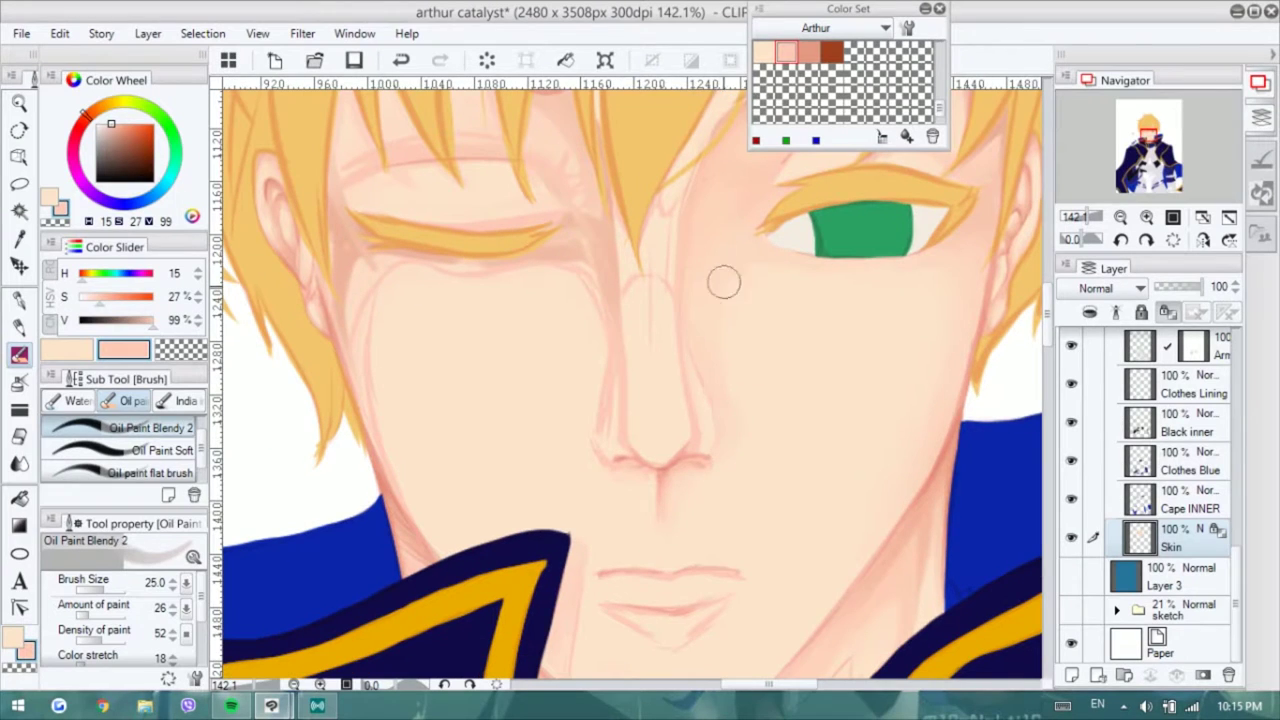
# - Draw the nostril line and nose wing in a darker salmon (H 15, S 43, V 89) with the G-pen
pyautogui.press('b')
pyautogui.press('x')
pyautogui.press('x')
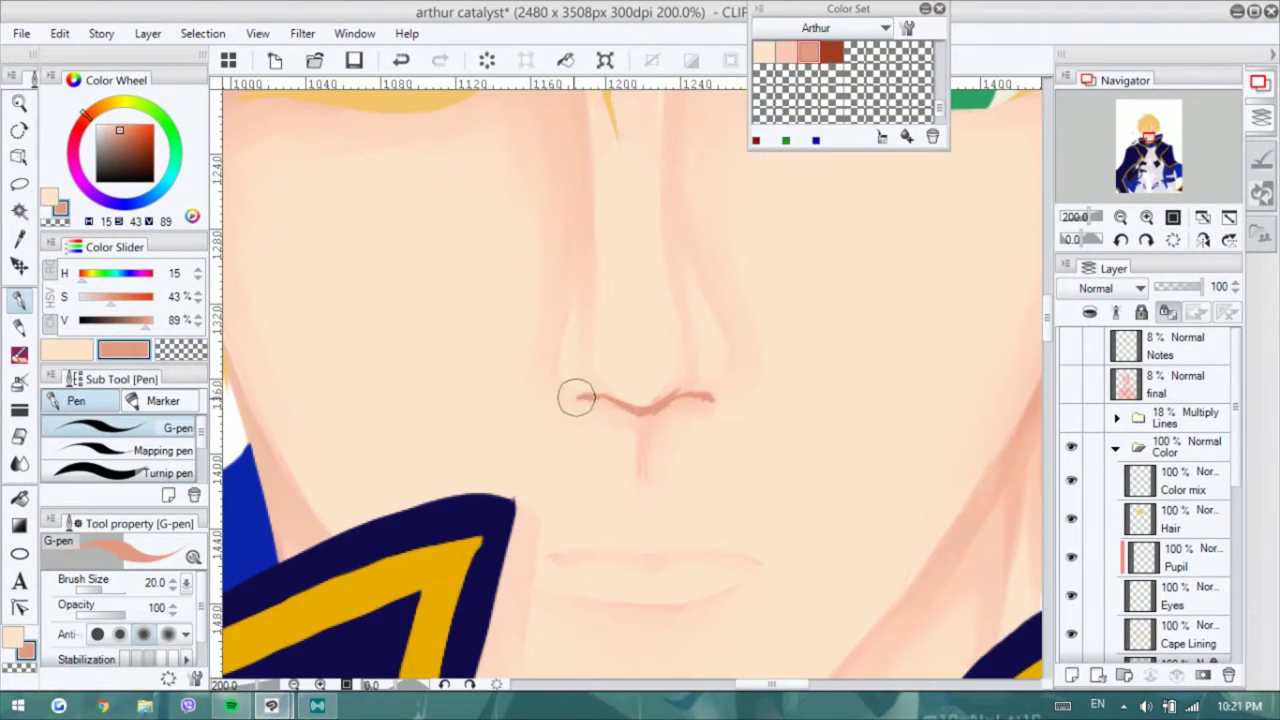
pyautogui.moveTo(690, 398)
pyautogui.mouseDown()
pyautogui.moveTo(686, 371)
pyautogui.moveTo(720, 380)
pyautogui.mouseUp()
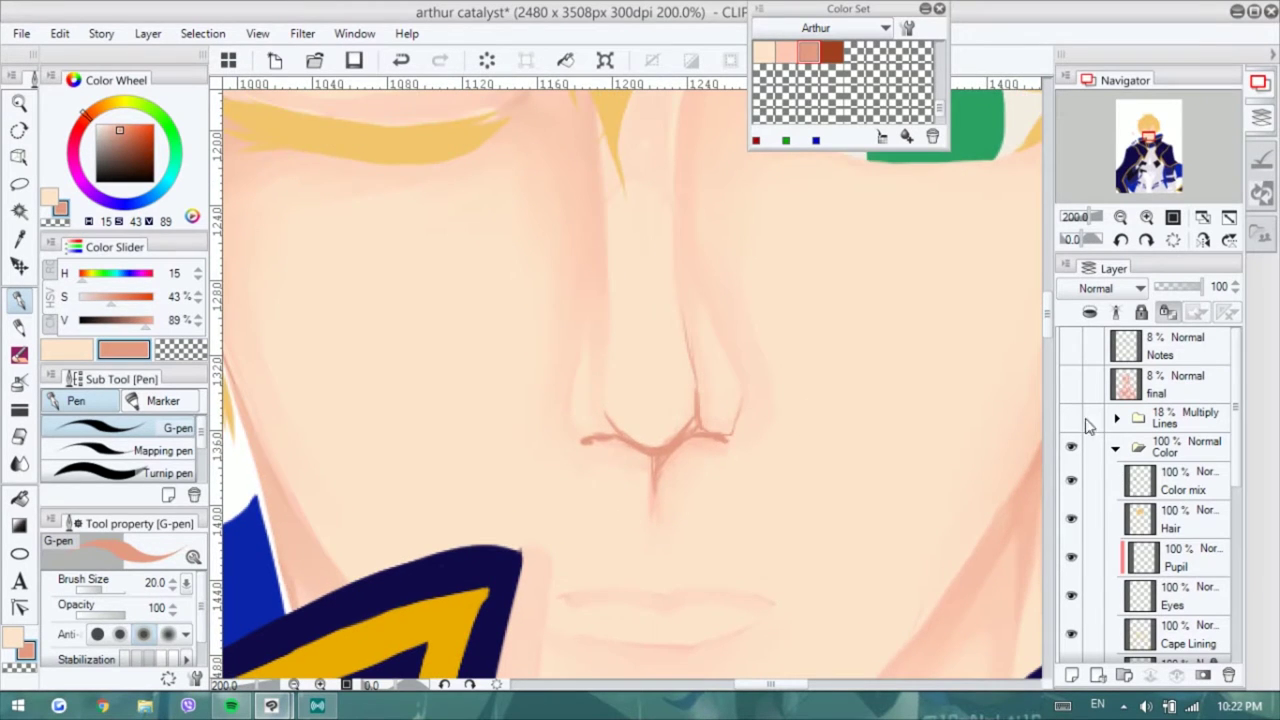
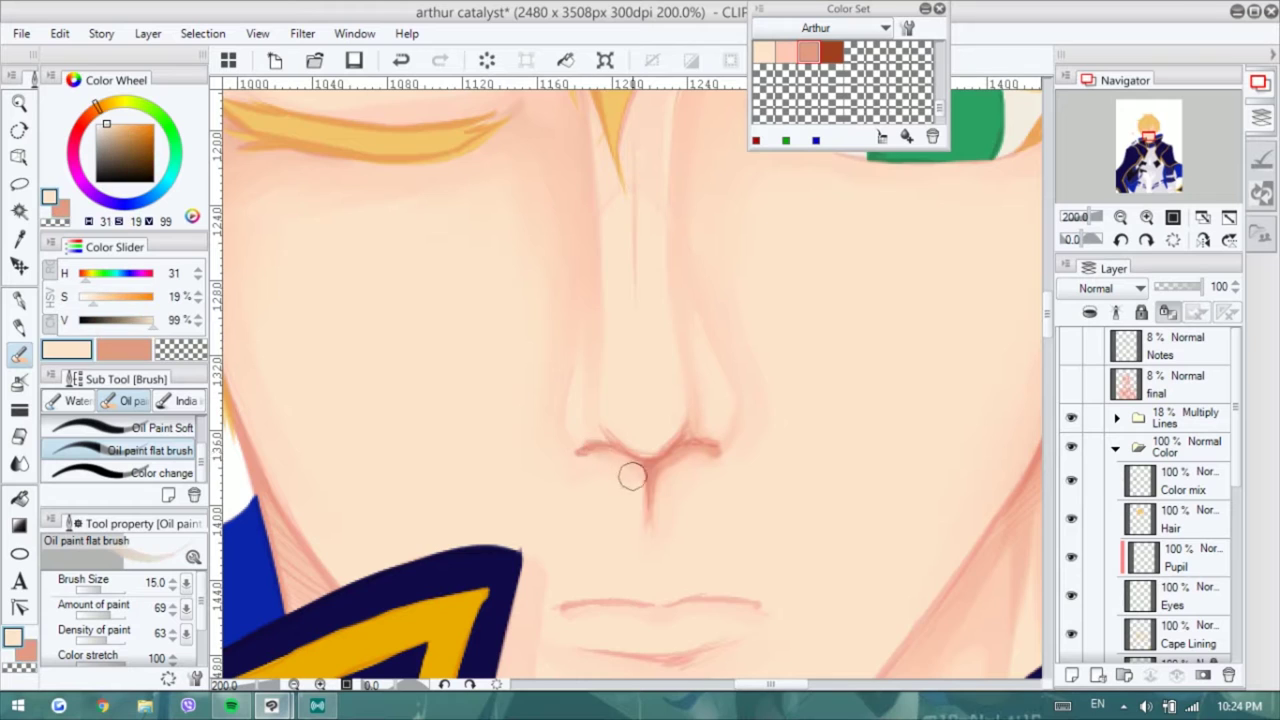
# - Soften the nose shading with the oil paint flat brush at size 15, alternating between the light skin tone and the salmon
pyautogui.keyDown('alt'); pyautogui.click(694, 398); pyautogui.keyUp('alt')
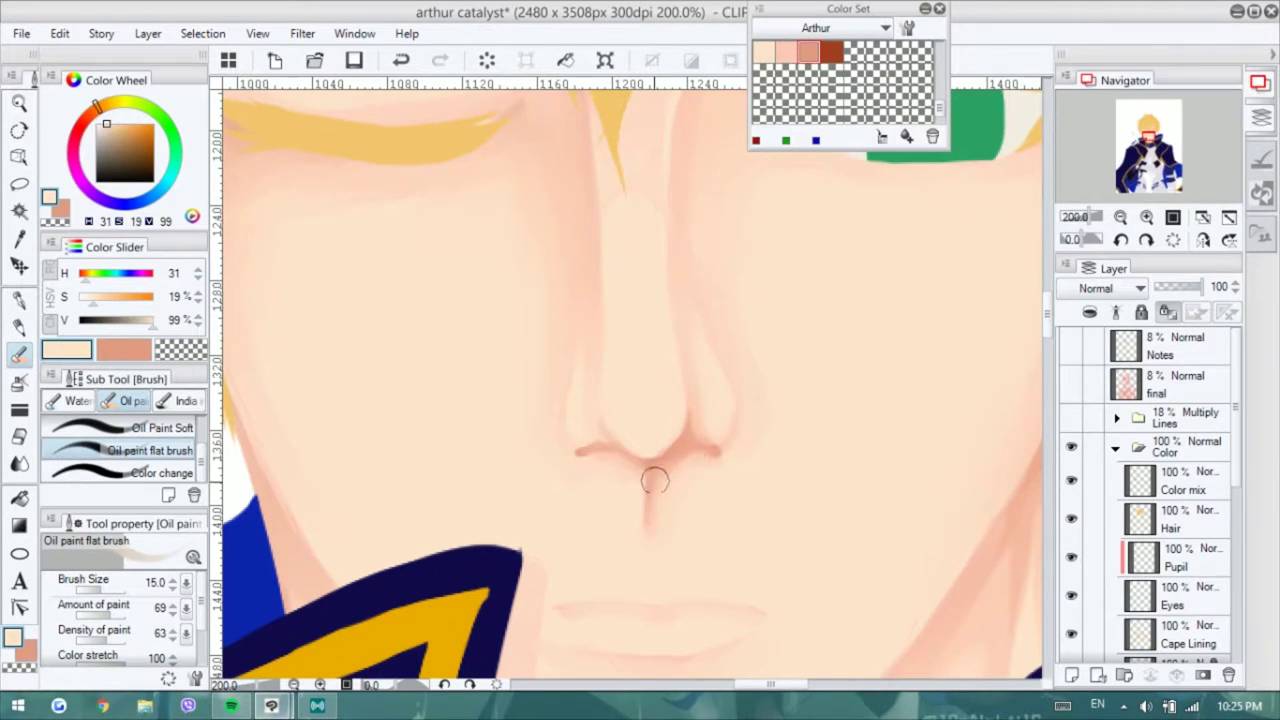
pyautogui.scroll(3, 603, 391)
pyautogui.press('x')
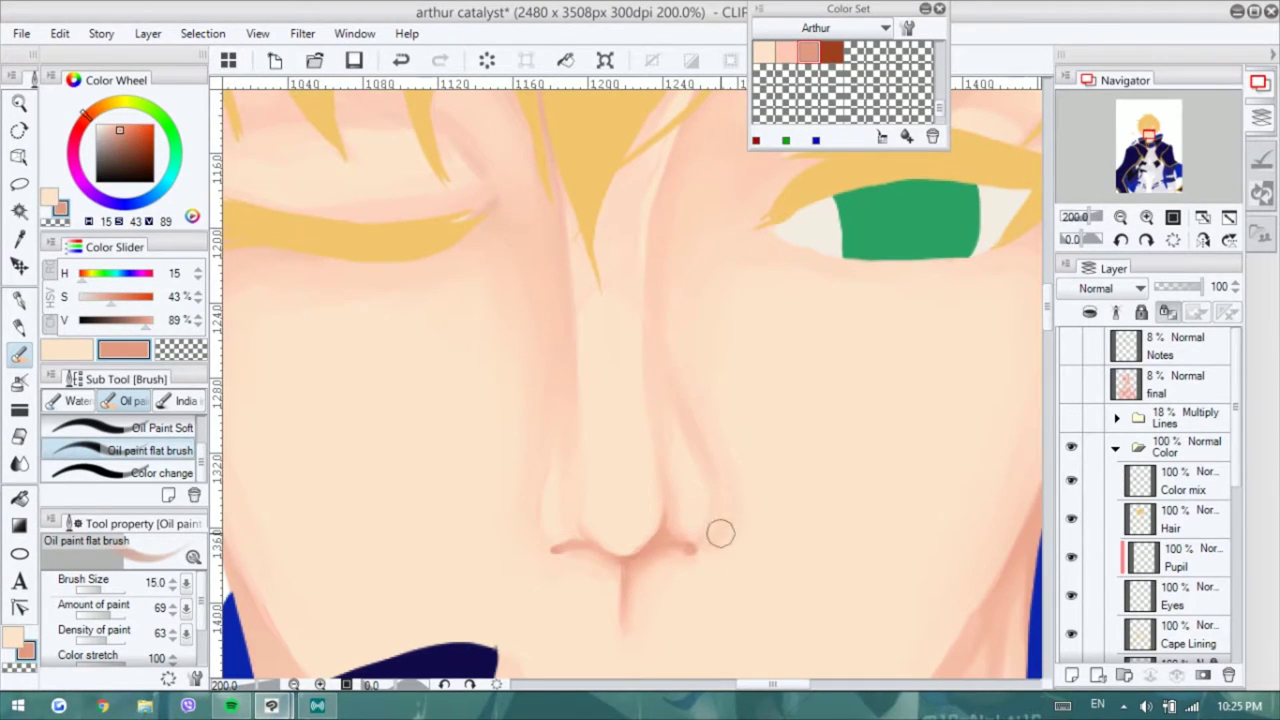
pyautogui.press('x')
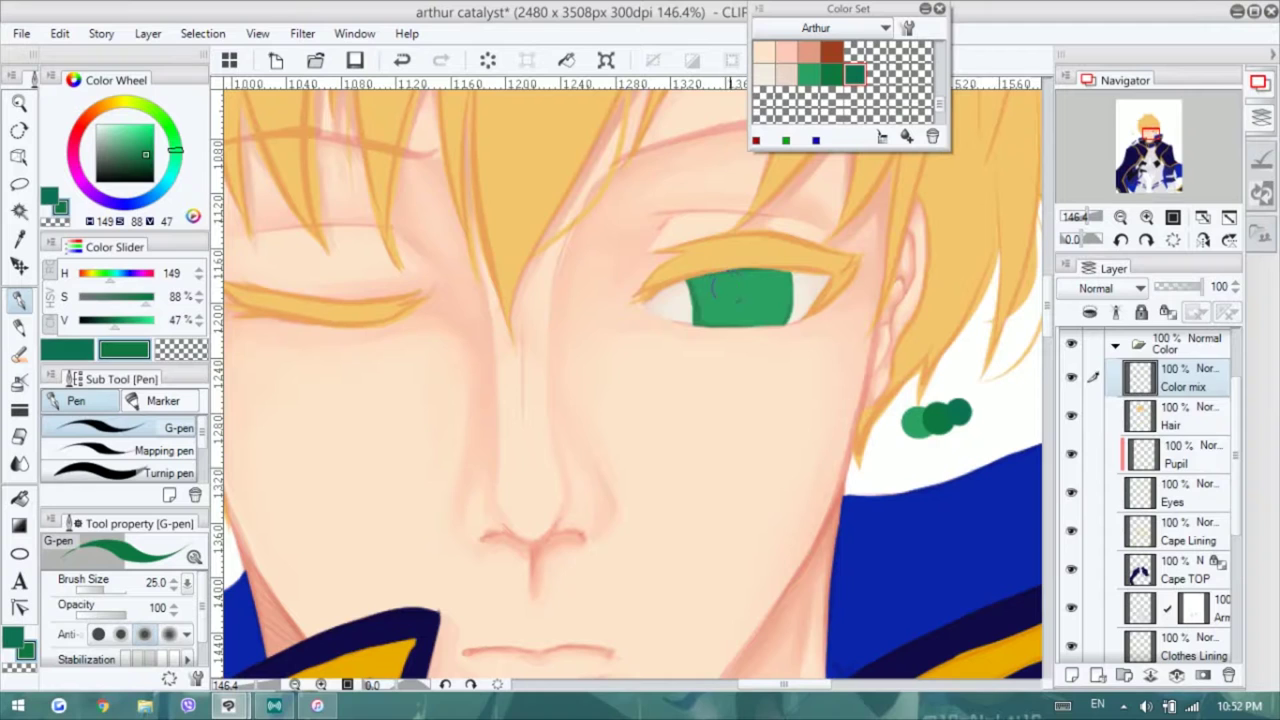
# - Shade the iris on the Pupil layer with darker greens along its upper edge and sides, blending with Oil Paint Blendy 2
pyautogui.click(1200, 450)
pyautogui.click(180, 428)
pyautogui.moveTo(688, 302)
pyautogui.mouseDown()
pyautogui.moveTo(700, 280)
pyautogui.moveTo(790, 280)
pyautogui.mouseUp()
pyautogui.keyDown('alt'); pyautogui.click(758, 290); pyautogui.keyUp('alt')
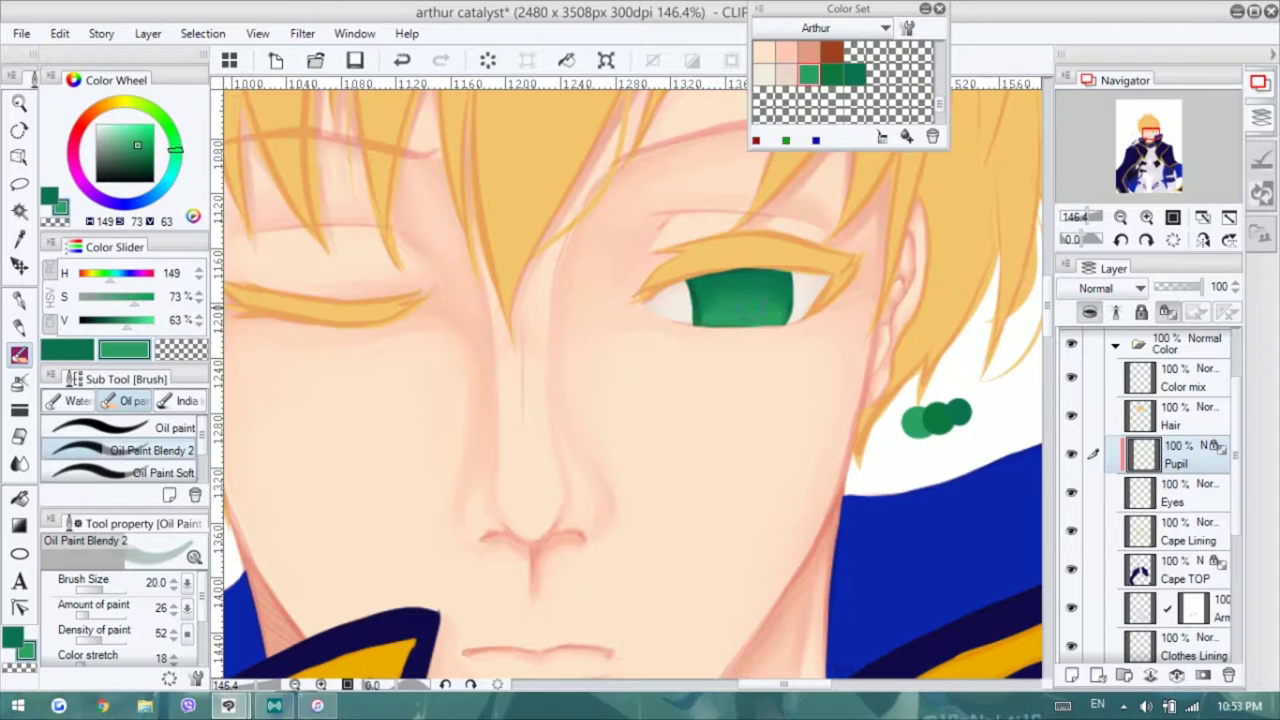
# - Paint a dark green pupil shape at the iris's upper centre with the G-pen and blend its edges
pyautogui.scroll(1, 758, 290)
pyautogui.keyDown('alt'); pyautogui.click(714, 270); pyautogui.keyUp('alt')
pyautogui.press('p')
pyautogui.hotkey('ctrl', 'z')
pyautogui.press('b')
pyautogui.keyDown('alt'); pyautogui.click(727, 300); pyautogui.keyUp('alt')
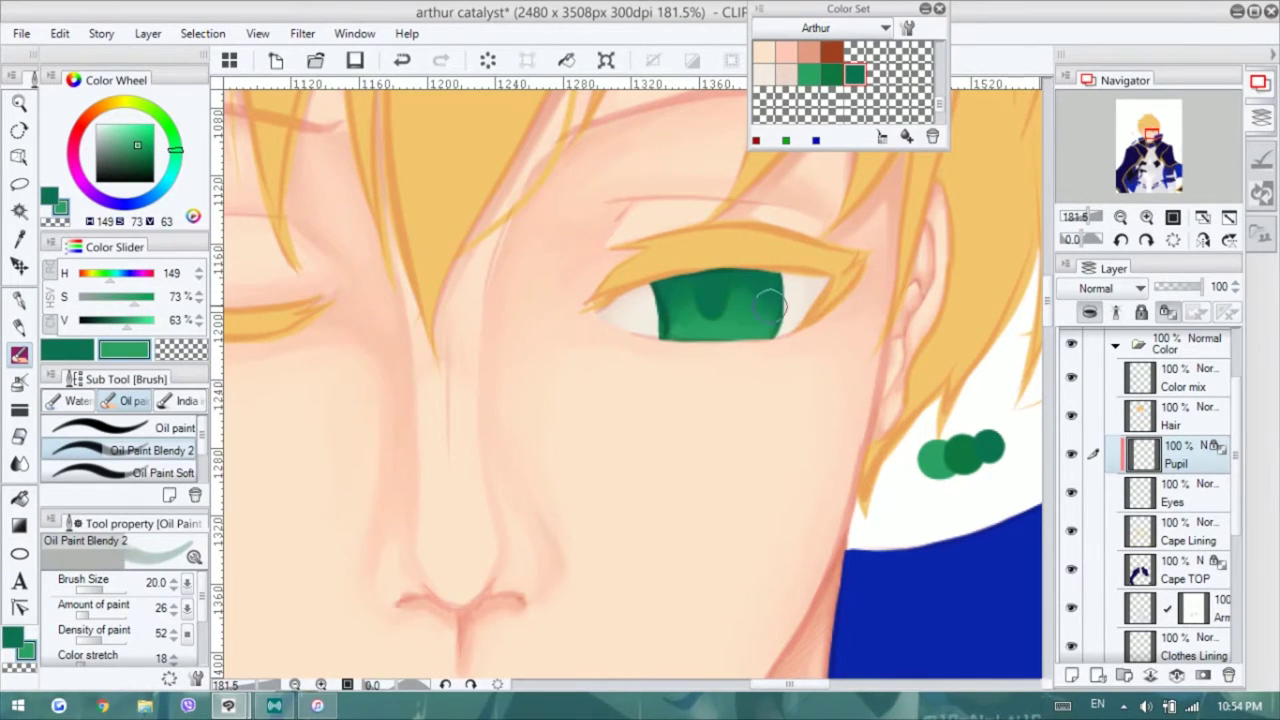
# - Deepen the pupil and the iris's upper rim with a near-black green and blend it into the surrounding greens
pyautogui.keyDown('alt'); pyautogui.click(720, 305); pyautogui.keyUp('alt')
pyautogui.moveTo(730, 290)
pyautogui.mouseDown()
pyautogui.moveTo(742, 310)
pyautogui.moveTo(720, 330)
pyautogui.mouseUp()
pyautogui.press('p')
pyautogui.press('b')
pyautogui.press('.')
pyautogui.press('.')
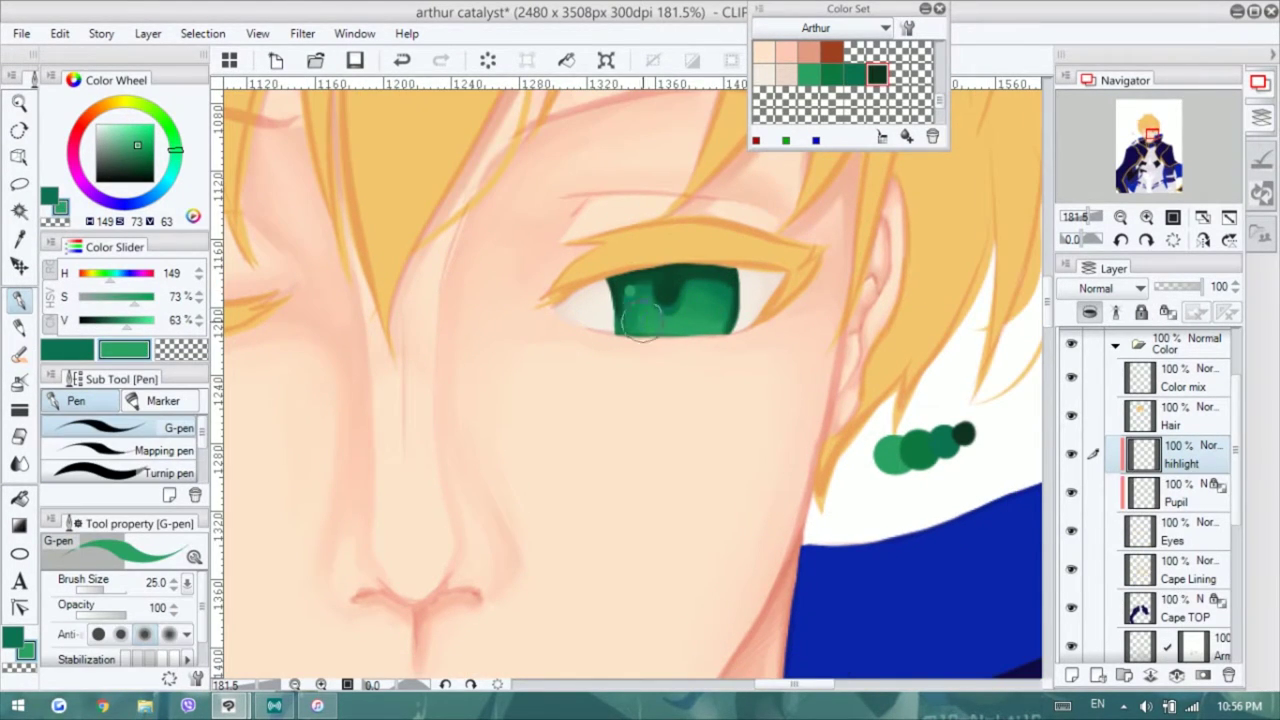
# - Set the hihlight layer's blending mode to Add (Glow) and paint light green highlights across the iris
pyautogui.click(1110, 288)
pyautogui.click(1087, 516)
pyautogui.click(1115, 288)
pyautogui.scroll(-2, 1122, 314)
pyautogui.click(1087, 516)
pyautogui.moveTo(640, 300)
pyautogui.mouseDown()
pyautogui.moveTo(740, 295)
pyautogui.moveTo(670, 285)
pyautogui.mouseUp()
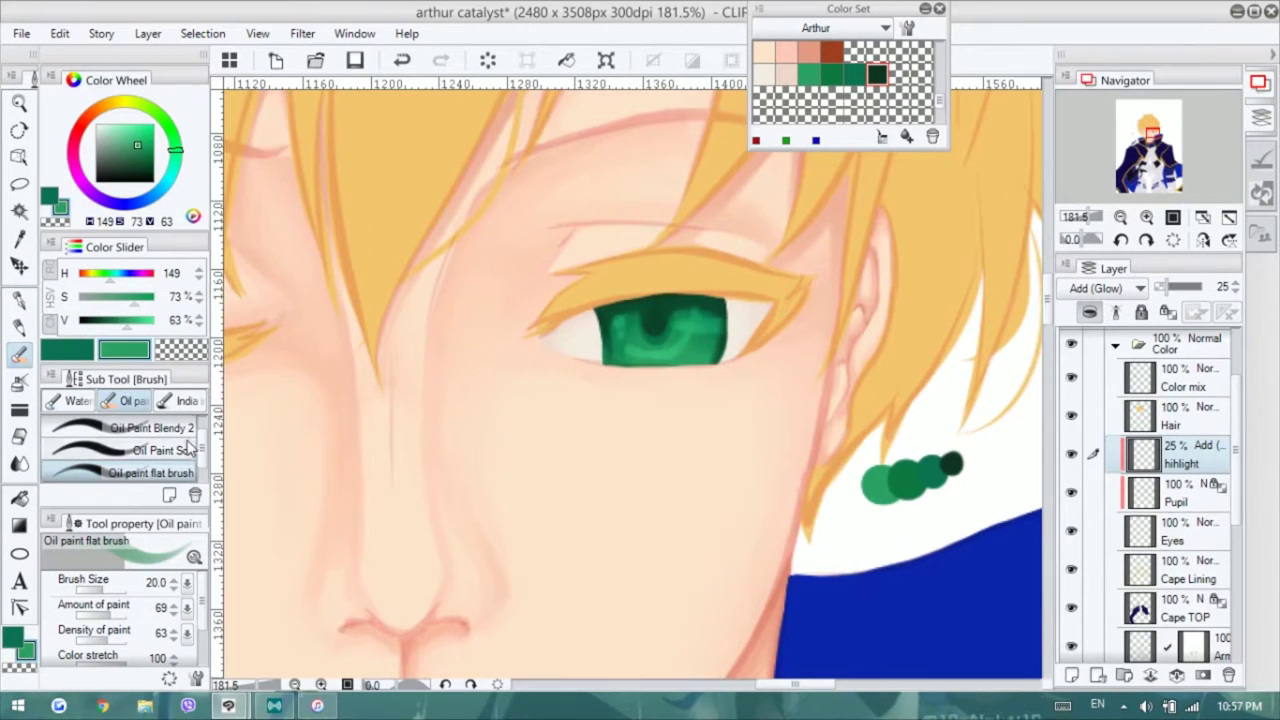
# - Brighten the iris highlights on the hihlight layer with the Highlight airbrush at size 15
pyautogui.press('b')
pyautogui.hotkey('ctrl', 'z')
pyautogui.press('b')
pyautogui.press('b')
pyautogui.press('b')
pyautogui.hotkey('ctrl', 'y')
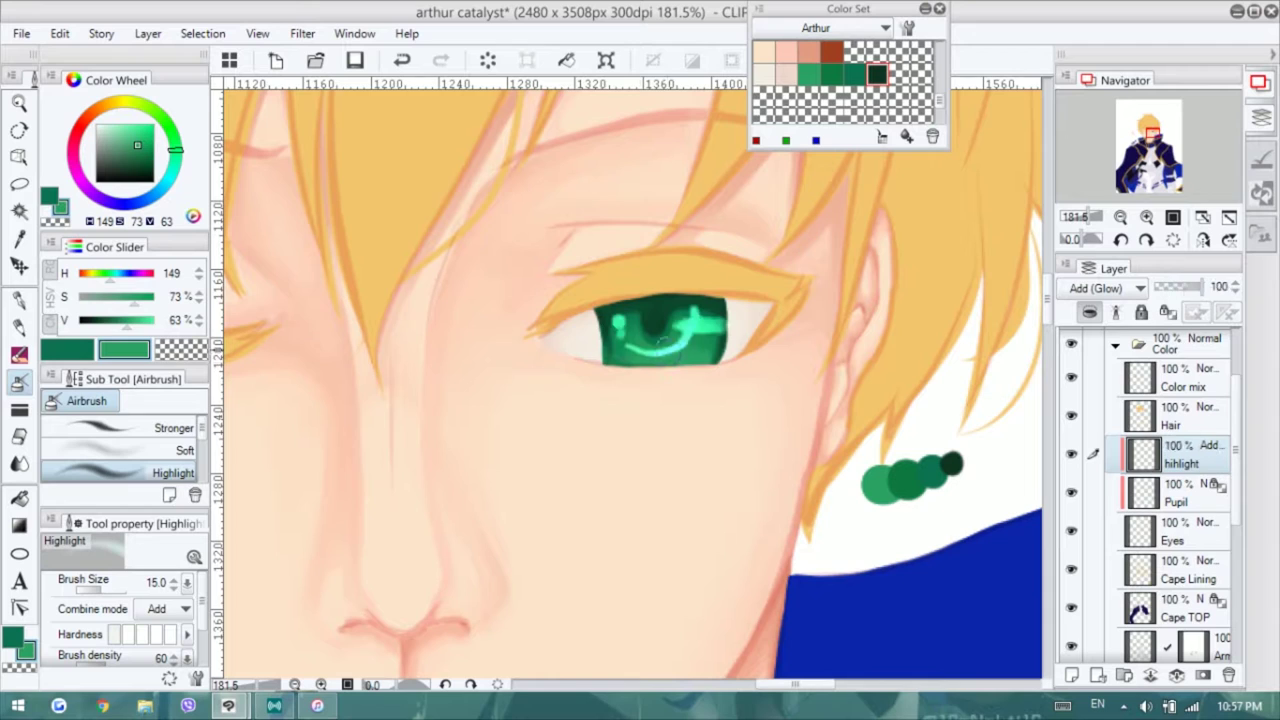
# - Undo the last highlight stroke and paint softer glow spots across the iris and its lower part
pyautogui.press('b')
pyautogui.hotkey('ctrl', 'z')
pyautogui.moveTo(580, 320)
pyautogui.mouseDown()
pyautogui.moveTo(640, 345)
pyautogui.moveTo(700, 325)
pyautogui.mouseUp()
pyautogui.press('b')
pyautogui.press('b')
pyautogui.press('b')
pyautogui.press('b')
pyautogui.press('b')
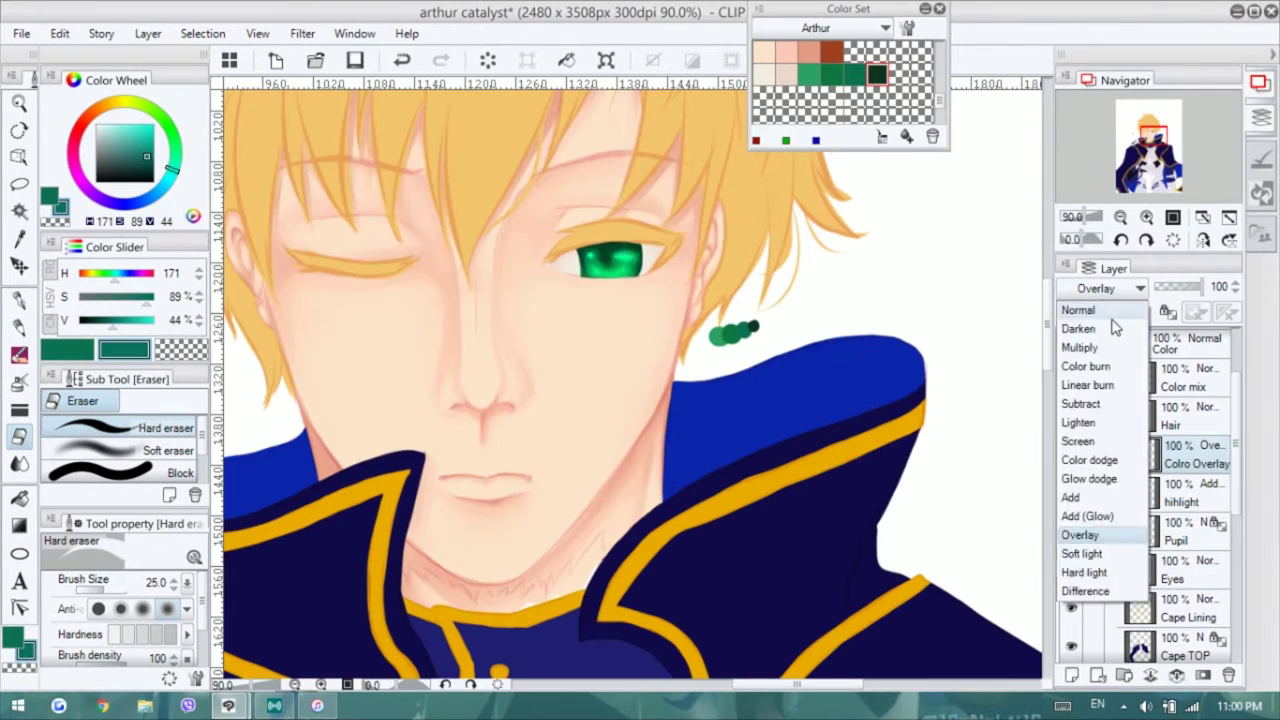
# - Try Color burn on the Colro Overlay layer and set its blending mode to Hard light
pyautogui.click(1085, 366)
pyautogui.click(1110, 288)
pyautogui.click(1084, 572)
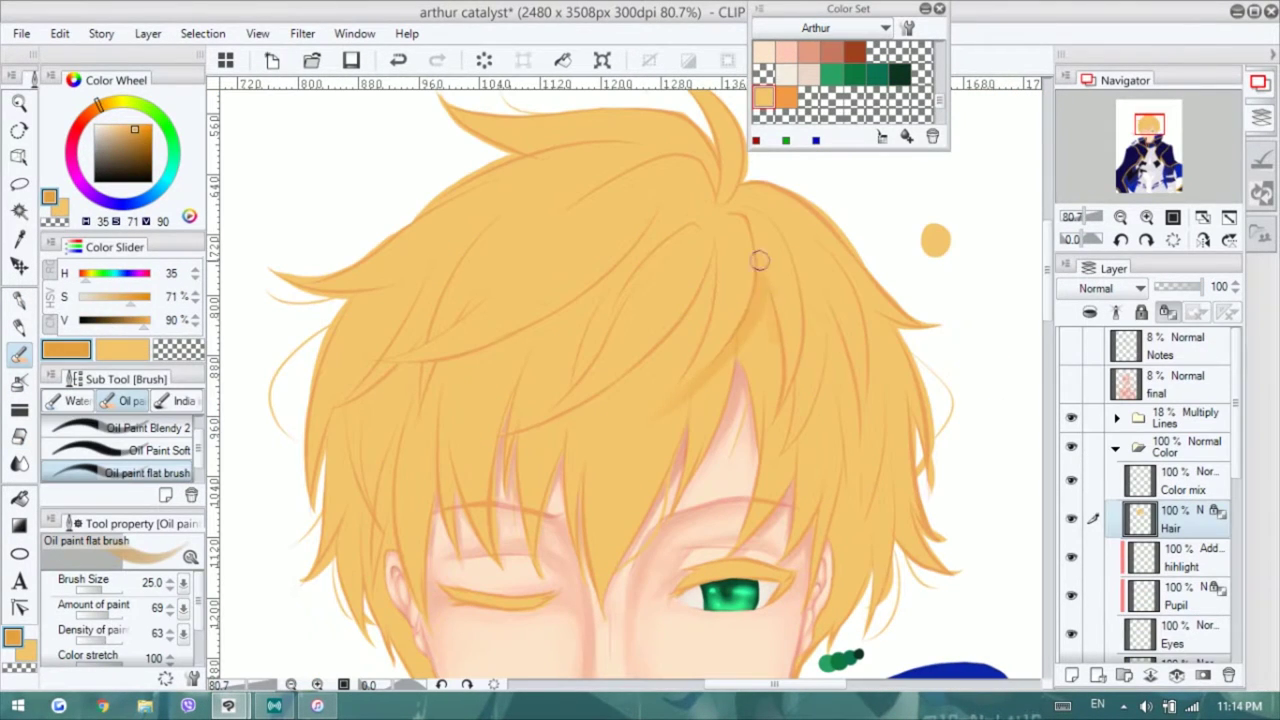
# - On the Hair layer, shade the locks beside the parting above the open eye in orange (H 35, S 71, V 90) with the oil paint flat brush
pyautogui.moveTo(760, 275); pyautogui.dragTo(738, 552)
pyautogui.moveTo(722, 390); pyautogui.dragTo(685, 492)
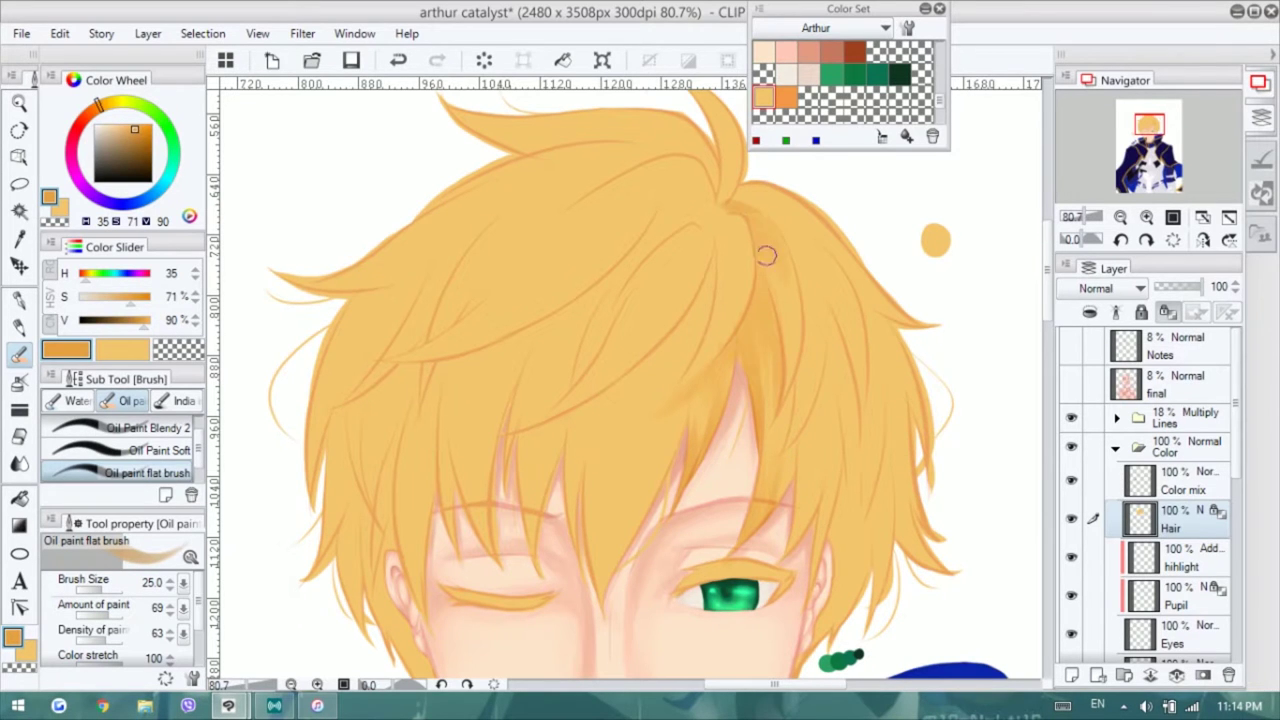
pyautogui.moveTo(830, 320); pyautogui.dragTo(845, 495)
pyautogui.moveTo(820, 350); pyautogui.dragTo(795, 555)
pyautogui.moveTo(810, 490); pyautogui.dragTo(790, 595)
pyautogui.moveTo(800, 300); pyautogui.dragTo(774, 290)
# - Extend the orange shading over the hair on the open-eye side, from the crown to the outer tips beside the ear
pyautogui.moveTo(775, 205); pyautogui.dragTo(900, 405)
pyautogui.moveTo(795, 616); pyautogui.dragTo(787, 543)
pyautogui.moveTo(805, 400); pyautogui.dragTo(803, 530)
pyautogui.moveTo(835, 315); pyautogui.dragTo(849, 430)
pyautogui.moveTo(848, 280); pyautogui.dragTo(871, 490)
pyautogui.moveTo(860, 385); pyautogui.dragTo(905, 460)
pyautogui.moveTo(847, 130); pyautogui.dragTo(903, 203)
# - Dab the darker orange beside the hair, store it in the Arthur colour set, and shade the centre fringe at brush size 30
pyautogui.click(967, 248)
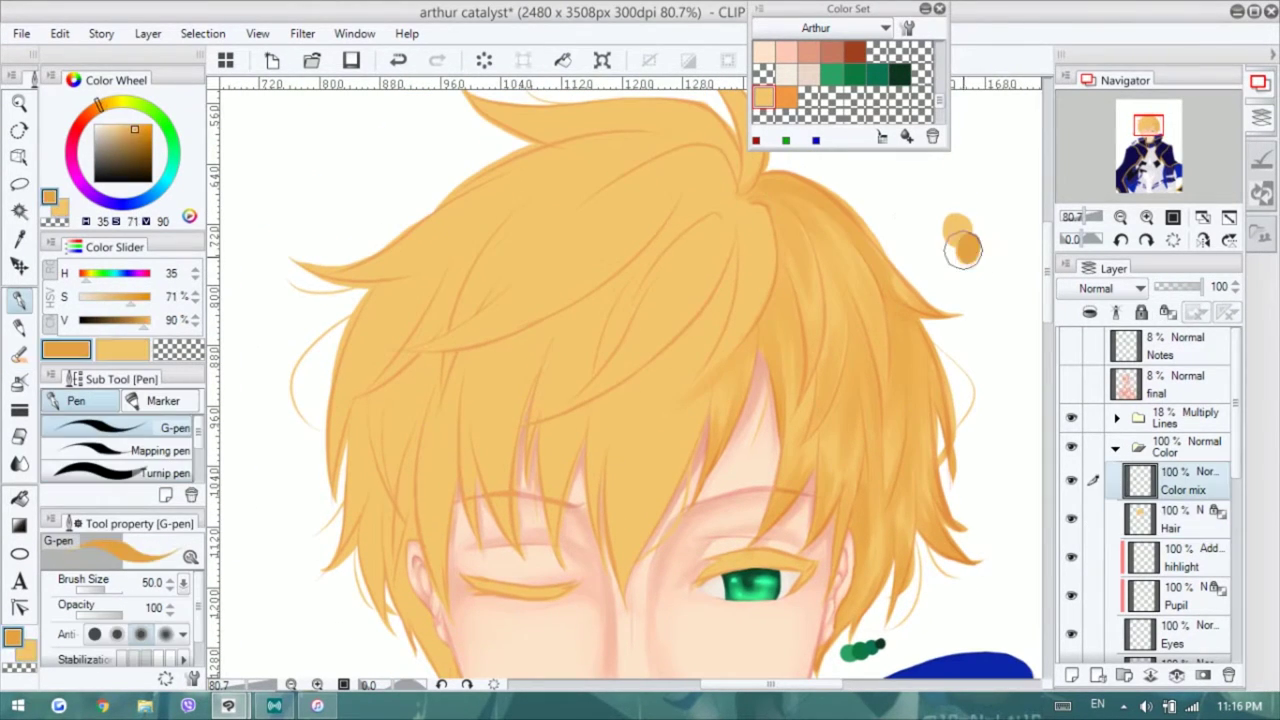
pyautogui.click(882, 137)
pyautogui.moveTo(591, 403)
pyautogui.mouseDown()
pyautogui.moveTo(705, 318)
pyautogui.moveTo(740, 248)
pyautogui.mouseUp()
pyautogui.moveTo(612, 425); pyautogui.dragTo(630, 605)
pyautogui.press(']')
pyautogui.moveTo(690, 468); pyautogui.dragTo(635, 565)
pyautogui.moveTo(600, 440); pyautogui.dragTo(593, 507)
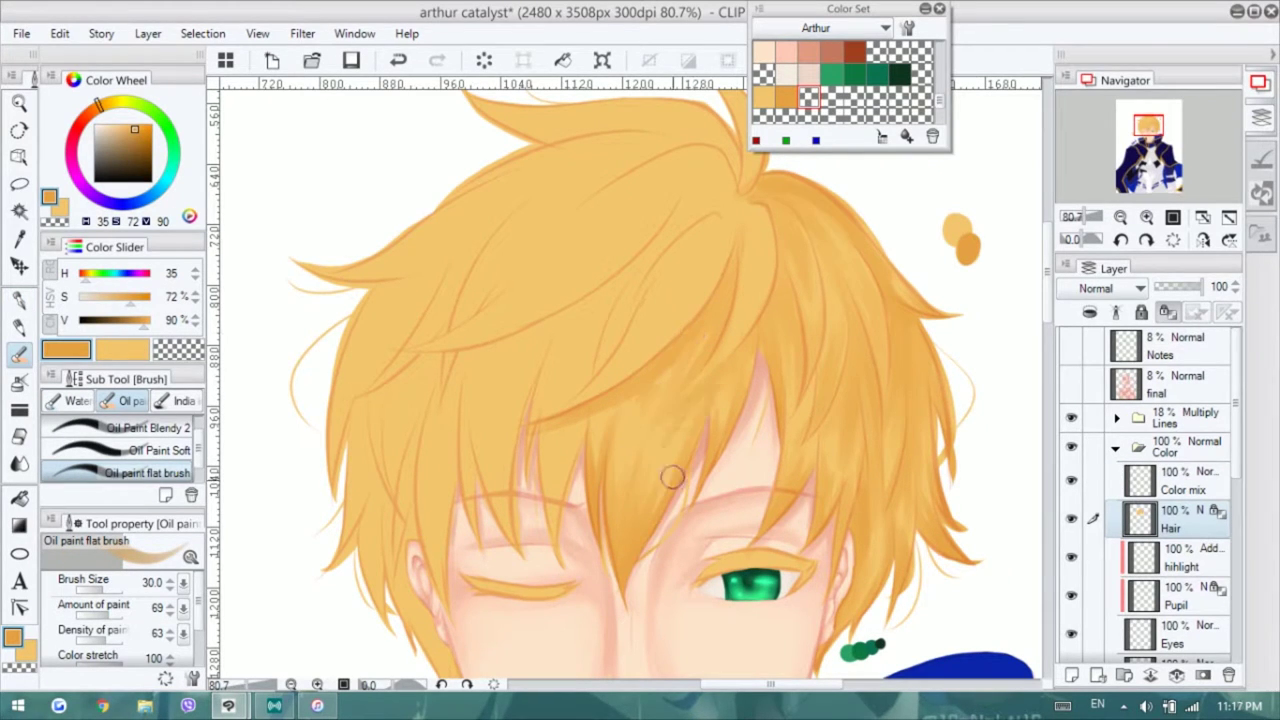
# - Shade the swept locks between the parting and the fringe, down to the strands beside the closed eye's brow
pyautogui.moveTo(757, 209); pyautogui.dragTo(762, 272)
pyautogui.moveTo(585, 395)
pyautogui.mouseDown()
pyautogui.moveTo(710, 250)
pyautogui.moveTo(690, 280)
pyautogui.mouseUp()
pyautogui.moveTo(550, 410); pyautogui.dragTo(640, 305)
pyautogui.moveTo(600, 370); pyautogui.dragTo(730, 180)
pyautogui.moveTo(557, 563); pyautogui.dragTo(530, 435)
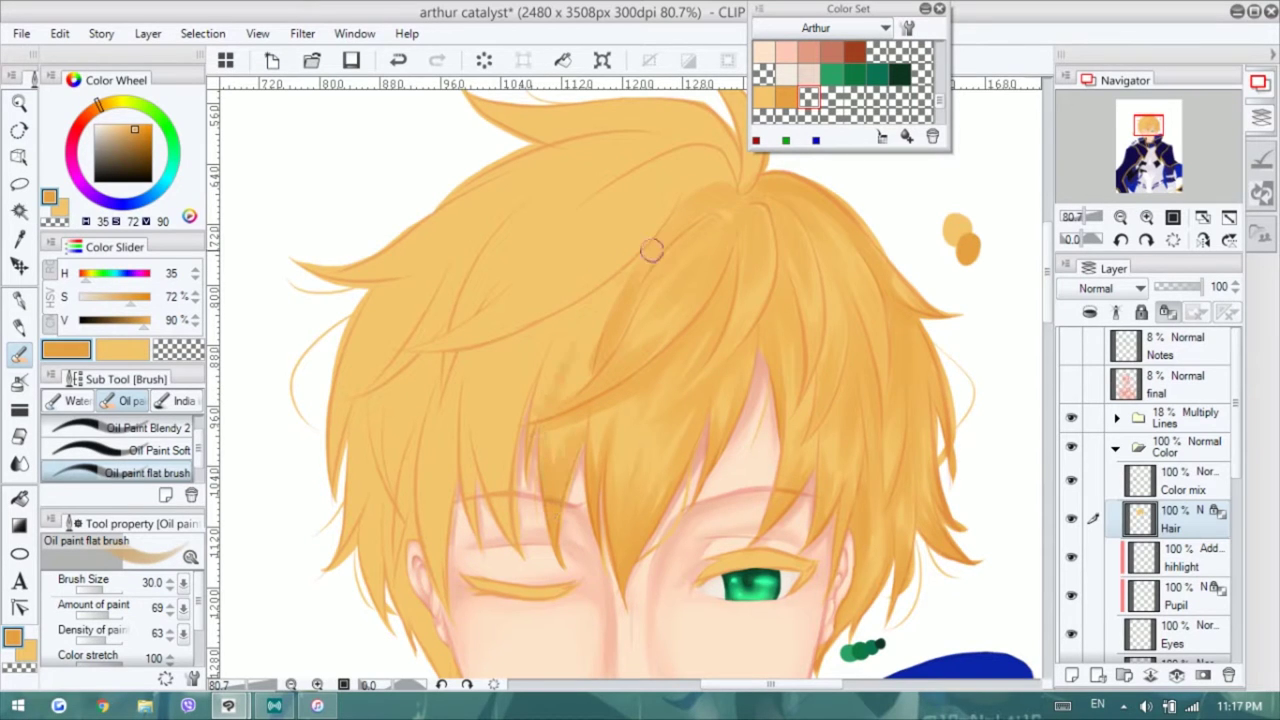
# - Shade the remaining hair on the closed-eye side in the darker orange, from the crown over the long swept locks to the side strands
pyautogui.moveTo(705, 217); pyautogui.dragTo(761, 257)
pyautogui.moveTo(545, 595)
pyautogui.mouseDown()
pyautogui.moveTo(540, 440)
pyautogui.moveTo(605, 370)
pyautogui.moveTo(516, 384)
pyautogui.mouseUp()
pyautogui.moveTo(775, 218); pyautogui.dragTo(743, 194)
pyautogui.moveTo(760, 245)
pyautogui.mouseDown()
pyautogui.moveTo(743, 211)
pyautogui.moveTo(537, 343)
pyautogui.moveTo(527, 289)
pyautogui.mouseUp()
pyautogui.moveTo(470, 420); pyautogui.dragTo(440, 562)
pyautogui.moveTo(484, 267)
pyautogui.mouseDown()
pyautogui.moveTo(591, 206)
pyautogui.moveTo(455, 440)
pyautogui.moveTo(443, 423)
pyautogui.moveTo(477, 265)
pyautogui.moveTo(477, 405)
pyautogui.mouseUp()
pyautogui.moveTo(721, 170); pyautogui.dragTo(627, 232)
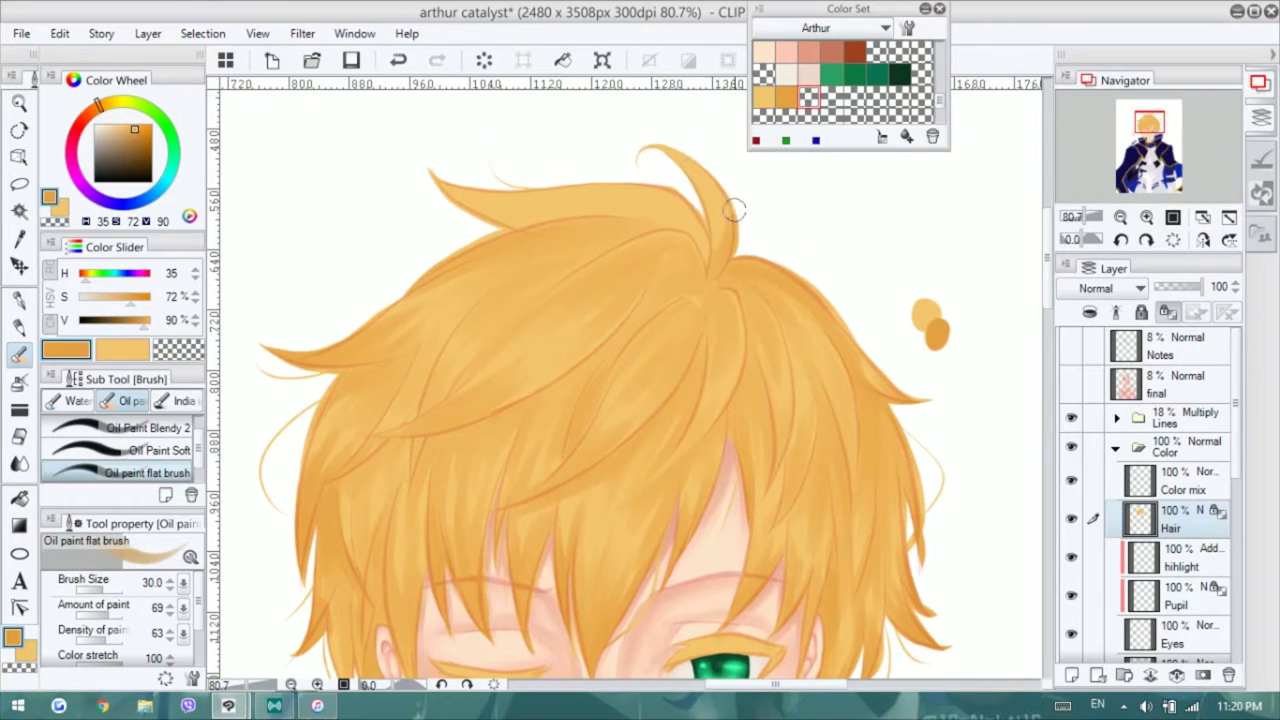
pyautogui.moveTo(678, 381); pyautogui.dragTo(790, 136)
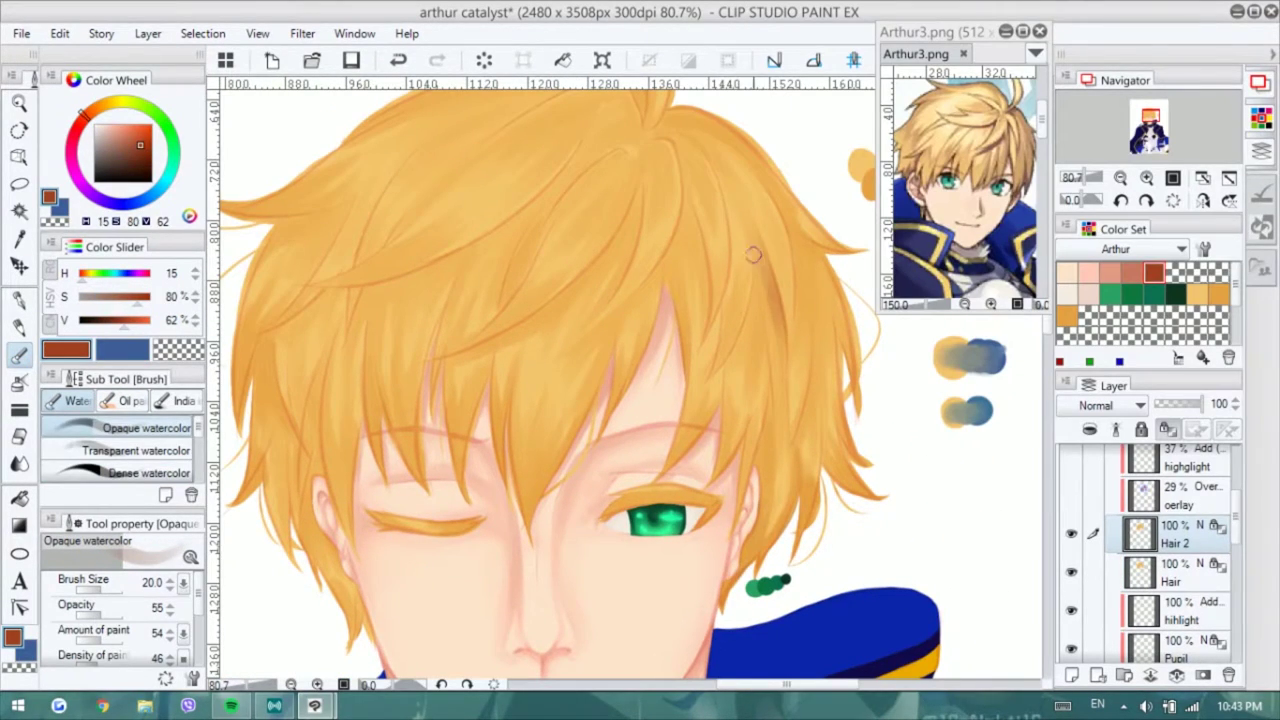
# - Deepen the hair shadows on the open-eye side of Hair 2 with dark reddish brown (H 15, S 80, V 62), using the oil paint flat brush
pyautogui.click(131, 401)
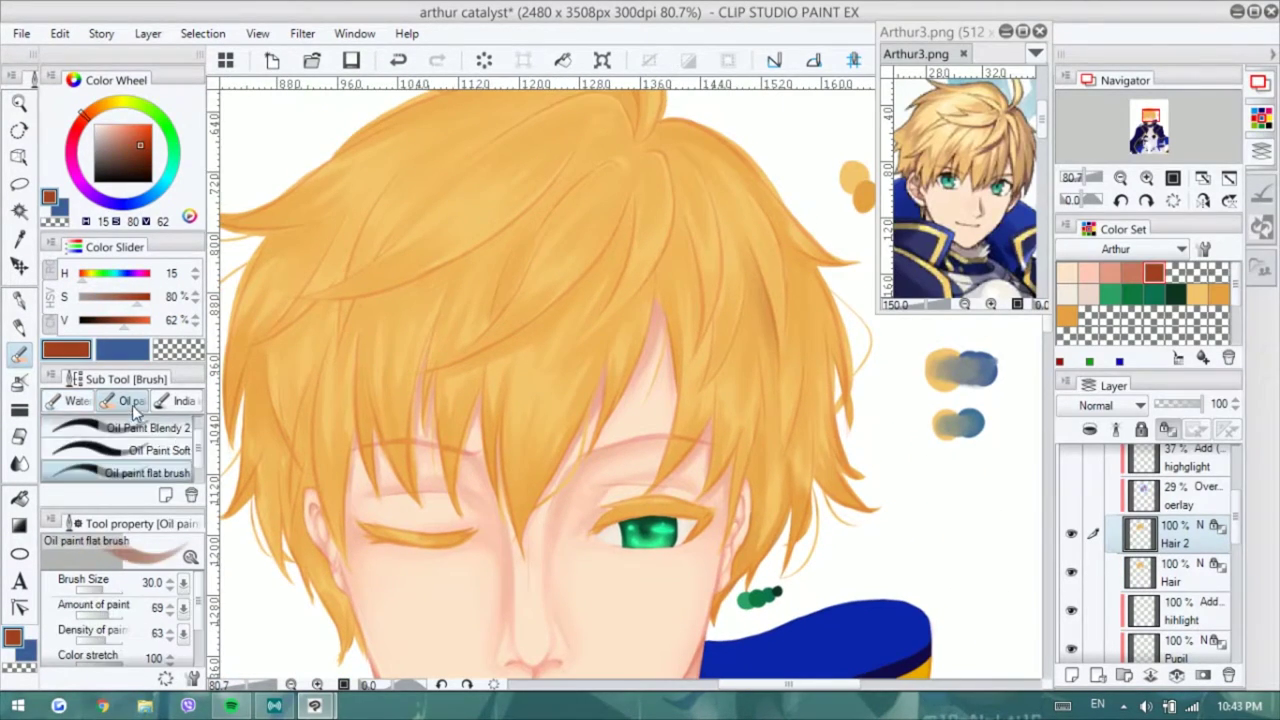
pyautogui.keyDown('alt'); pyautogui.click(732, 333); pyautogui.keyUp('alt')
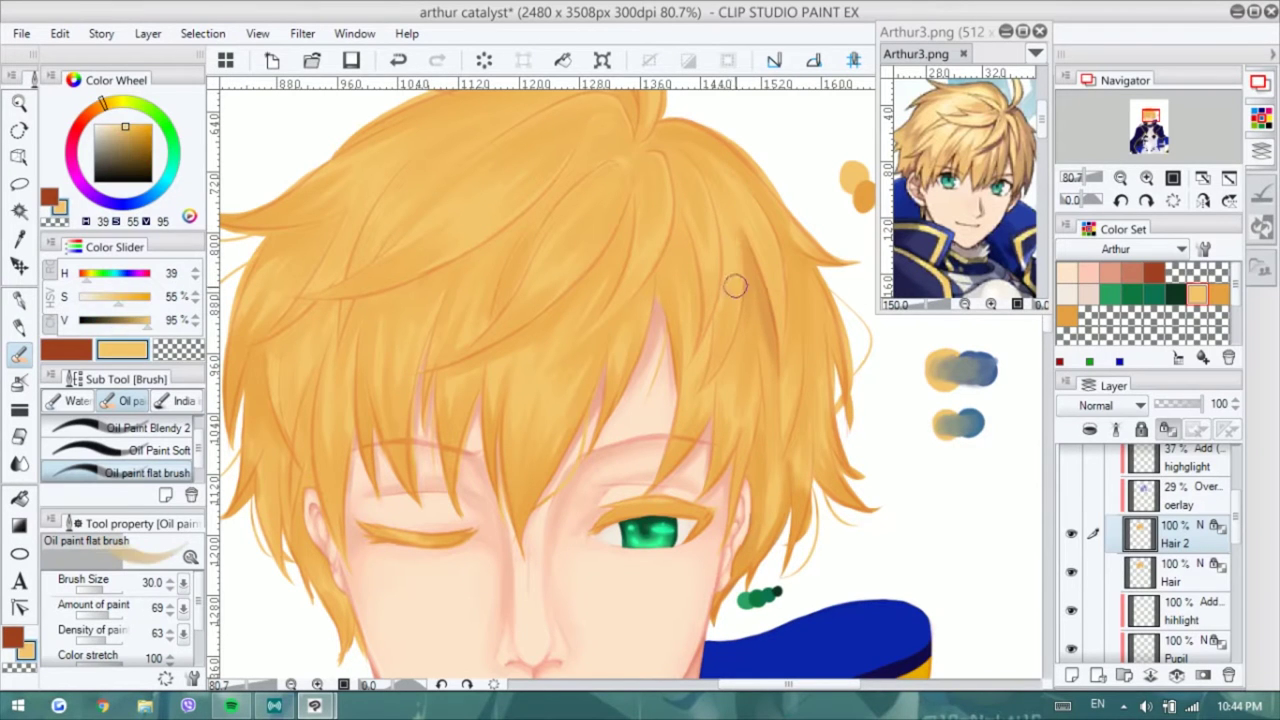
pyautogui.press('x')
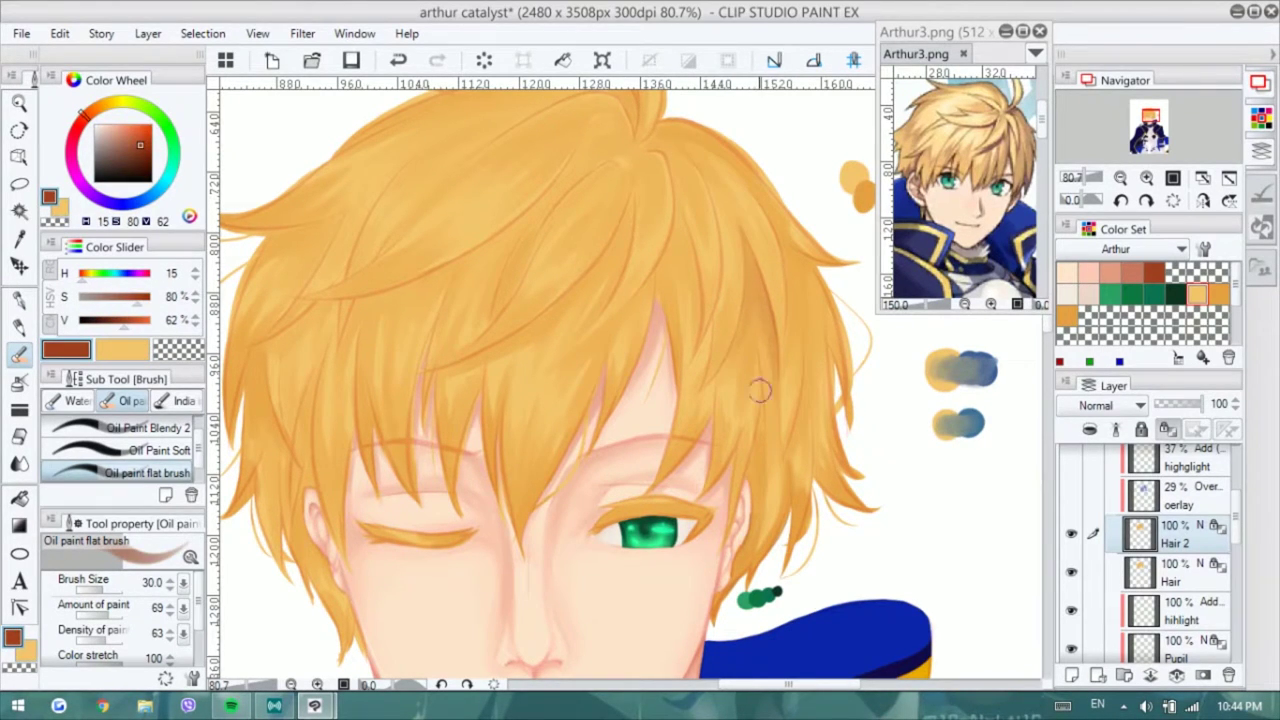
pyautogui.scroll(-1, 750, 430)
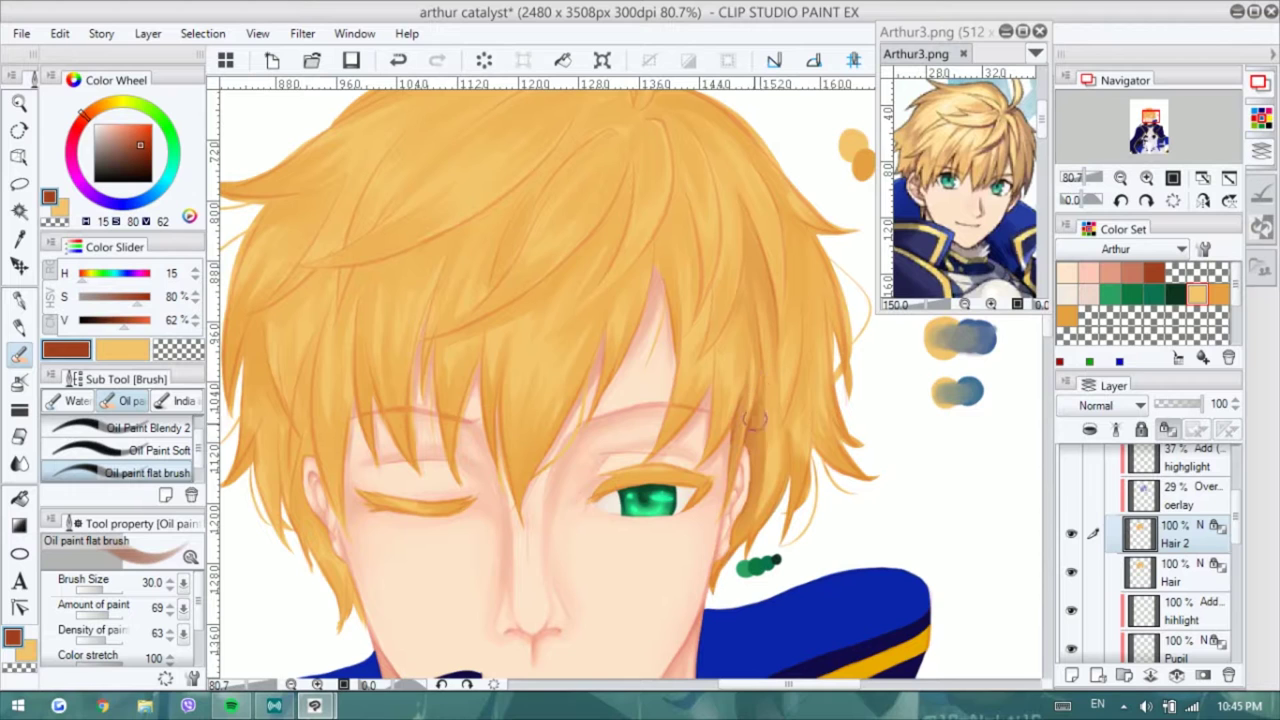
pyautogui.scroll(-1, 728, 537)
pyautogui.scroll(1, 753, 547)
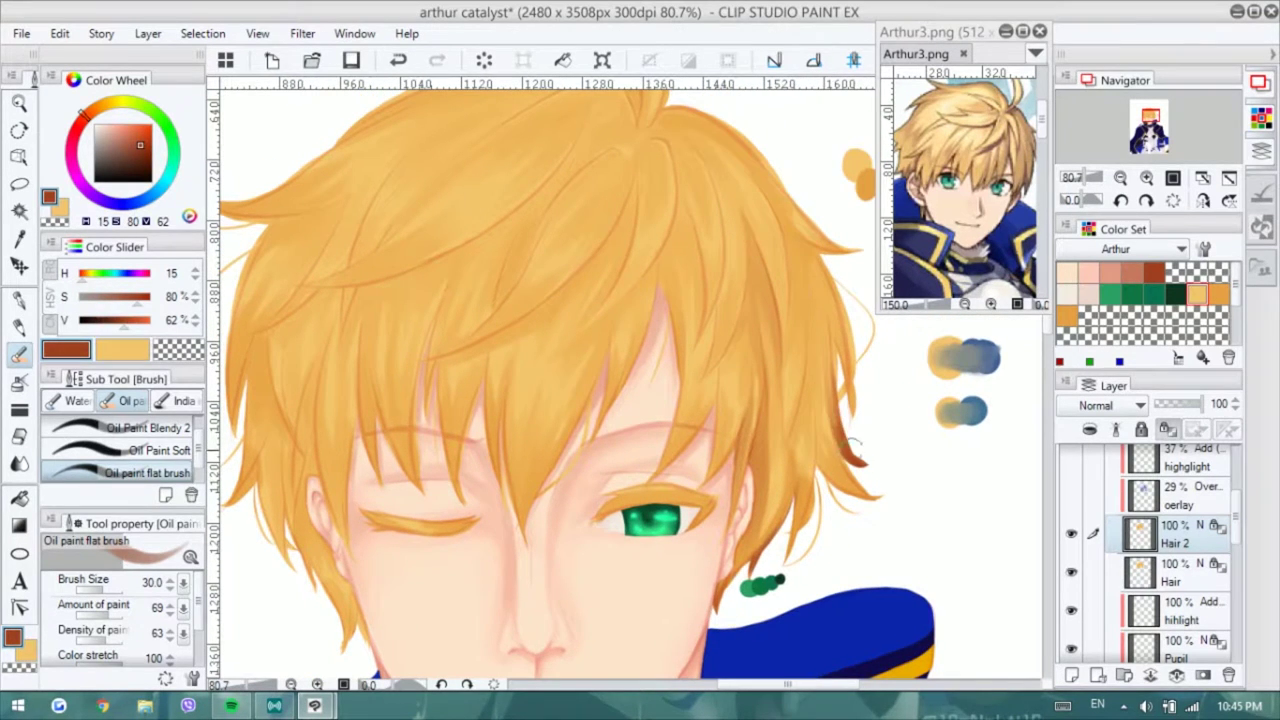
# - Draw thin dark reddish-brown strand lines with the G-pen around the hair parting, crown and fringe on the Hair 2 layer
pyautogui.hscroll(-1, 838, 298)
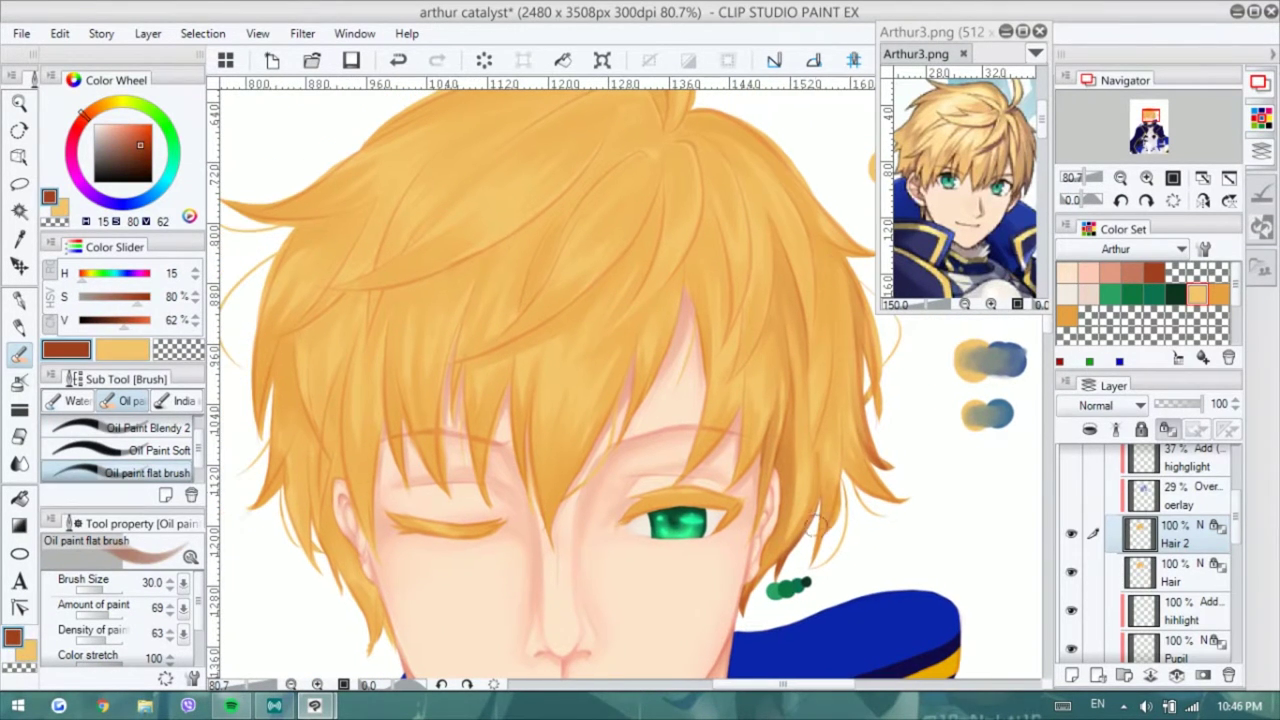
pyautogui.scroll(1, 829, 434)
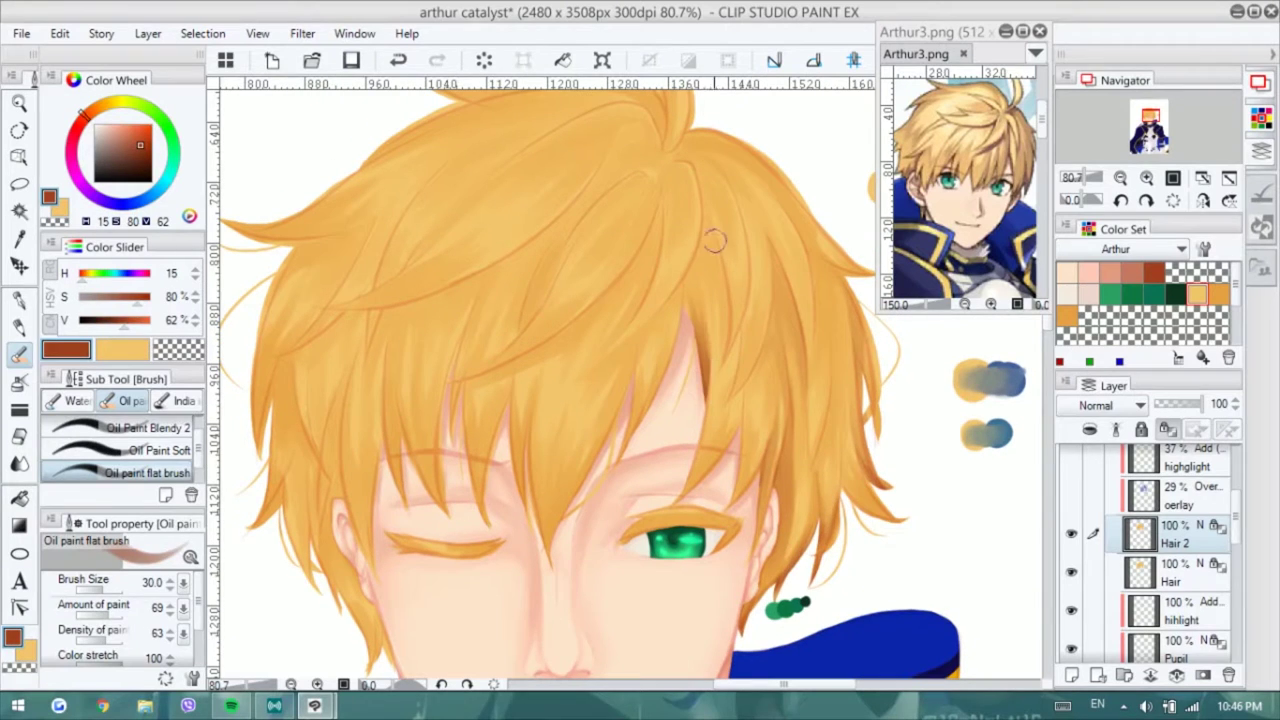
pyautogui.press('p')
pyautogui.moveTo(720, 252); pyautogui.dragTo(748, 415)
pyautogui.scroll(1, 704, 220)
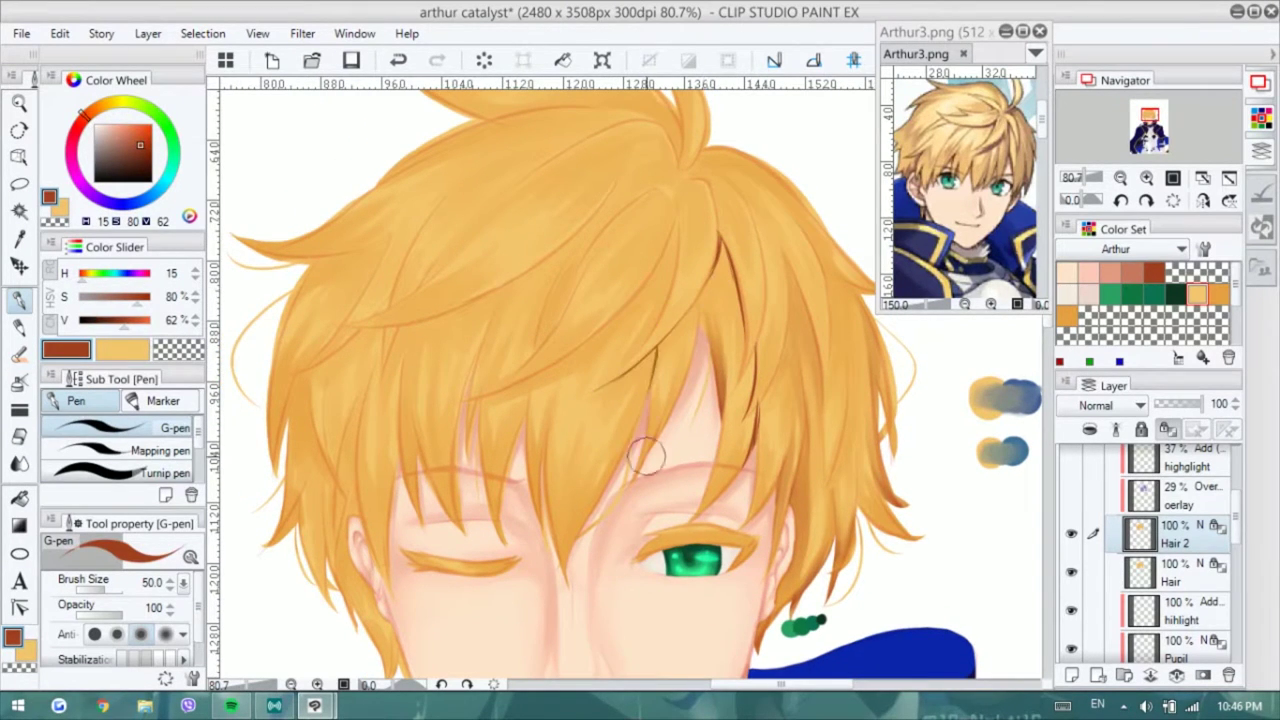
pyautogui.hscroll(1, 792, 277)
pyautogui.scroll(1, 727, 240)
pyautogui.moveTo(685, 195); pyautogui.dragTo(645, 225)
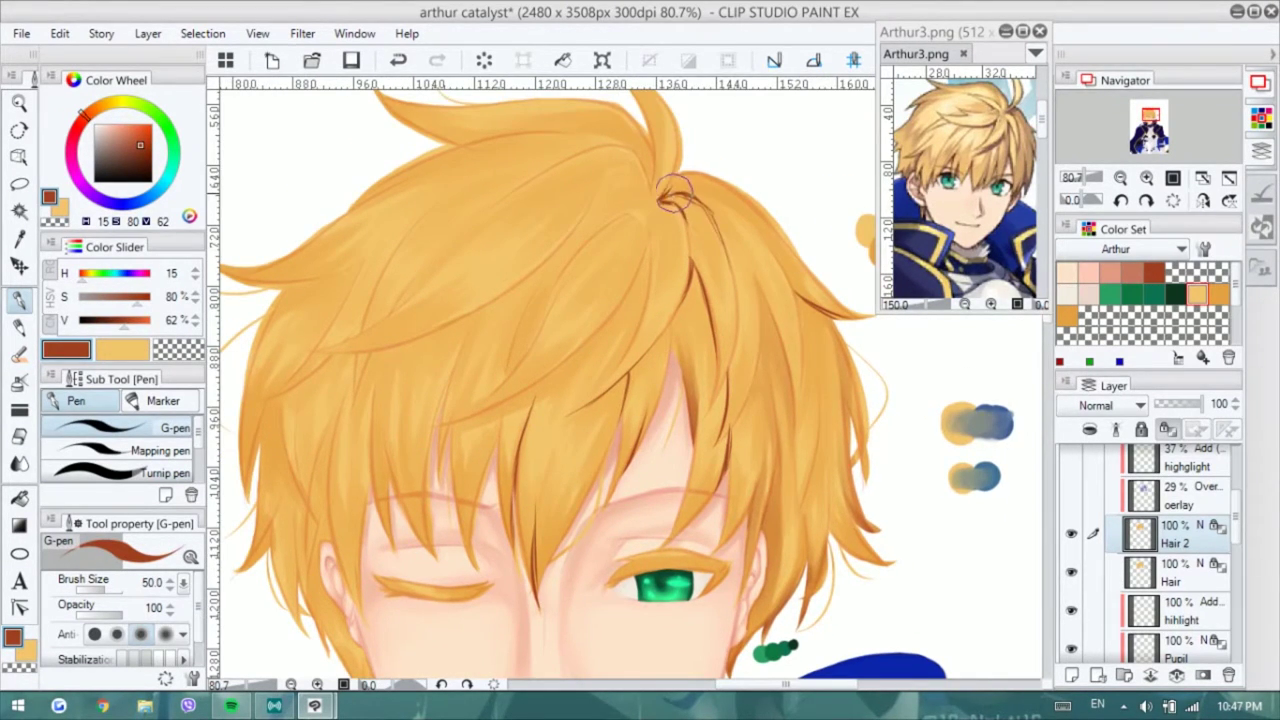
# - Blend the dark strands at the crown and above the open eye into the hair with the Oil paint flat brush and Oil Paint Blendy 2
pyautogui.press('b')
pyautogui.press('x')
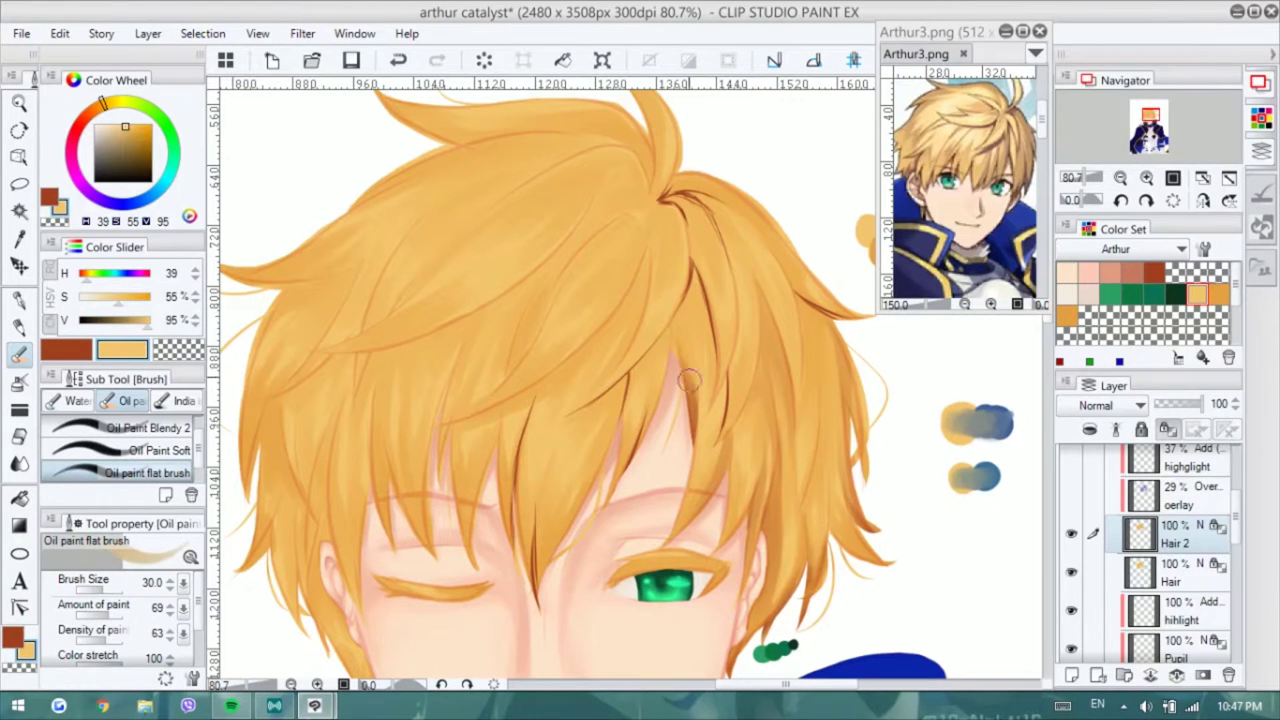
pyautogui.press('b')
pyautogui.press('x')
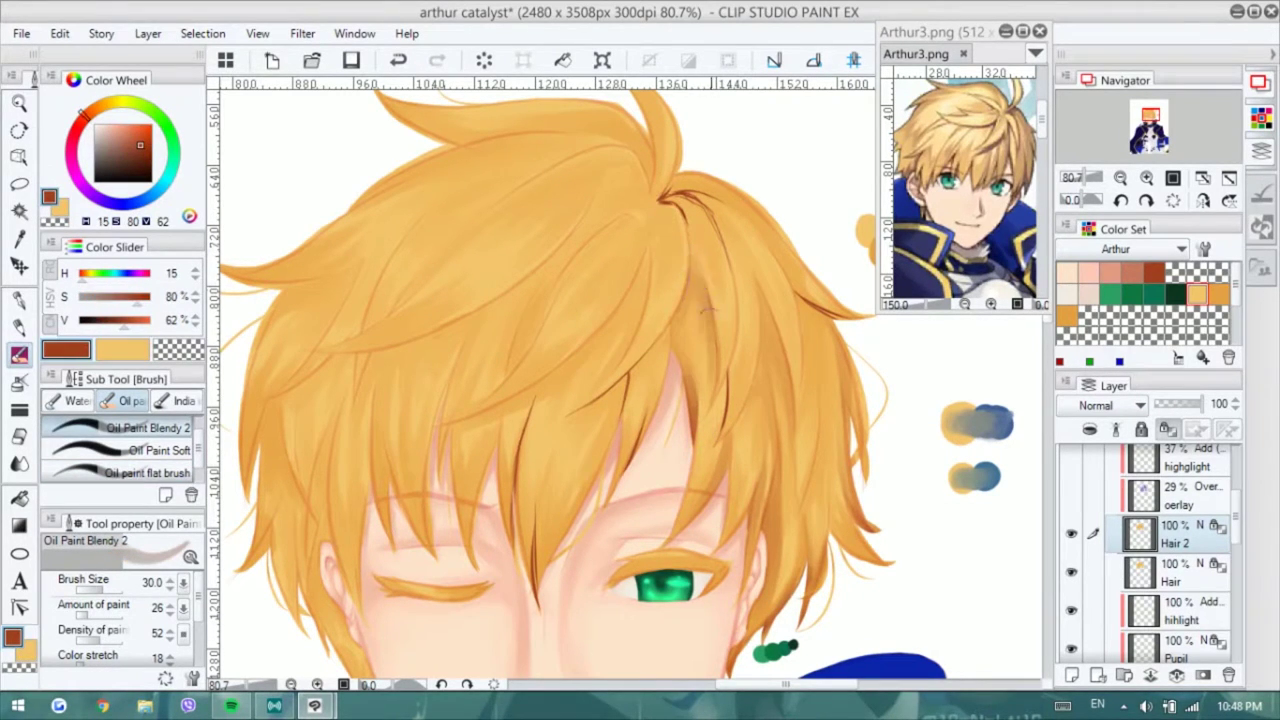
pyautogui.press('x')
pyautogui.moveTo(688, 208); pyautogui.dragTo(674, 188)
pyautogui.press('x')
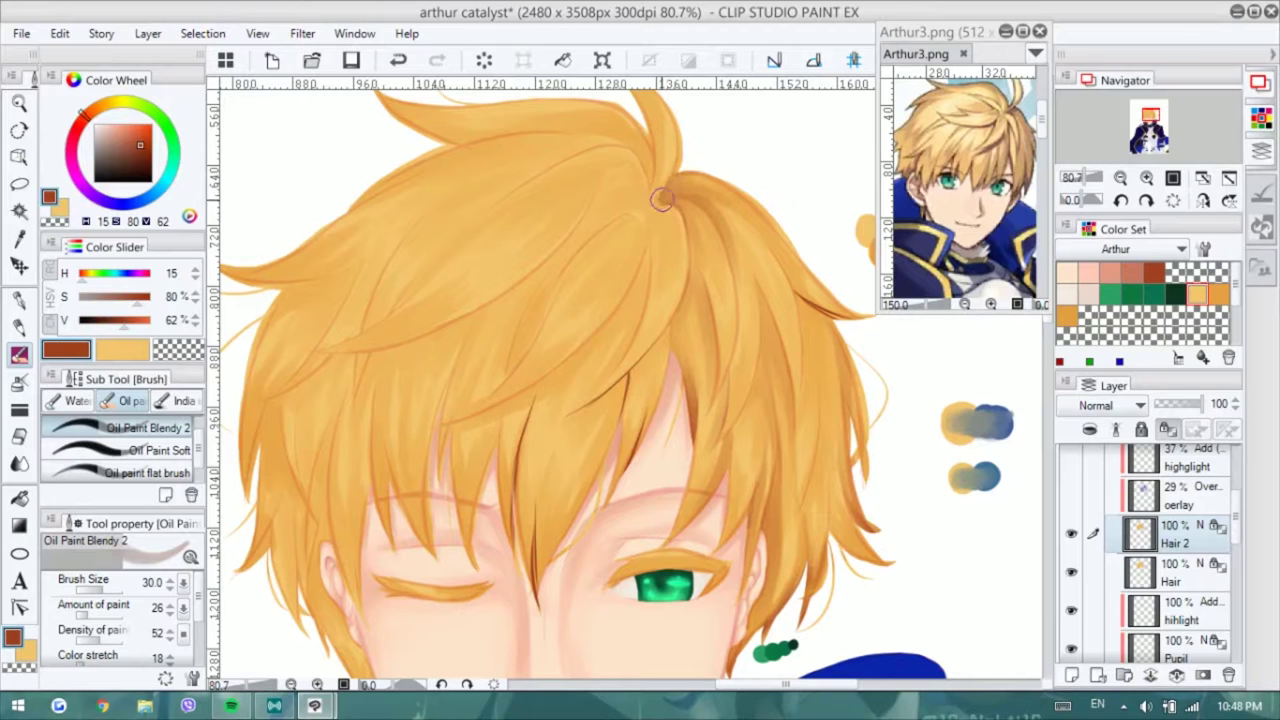
pyautogui.press('x')
pyautogui.press('x')
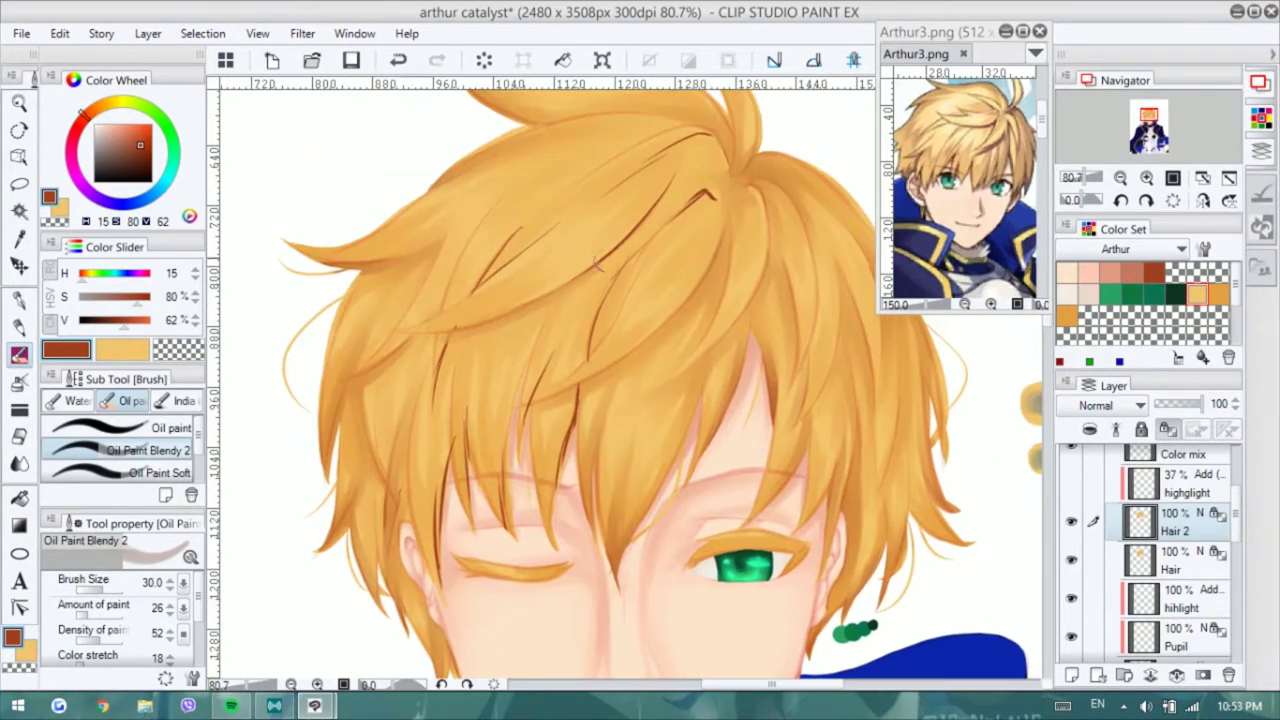
# - Blend the dark strand lines on the top of the head and the fringe above the closed eye into soft hair shading
pyautogui.moveTo(594, 262)
pyautogui.mouseDown()
pyautogui.moveTo(519, 308)
pyautogui.moveTo(603, 177)
pyautogui.mouseUp()
pyautogui.press('.')
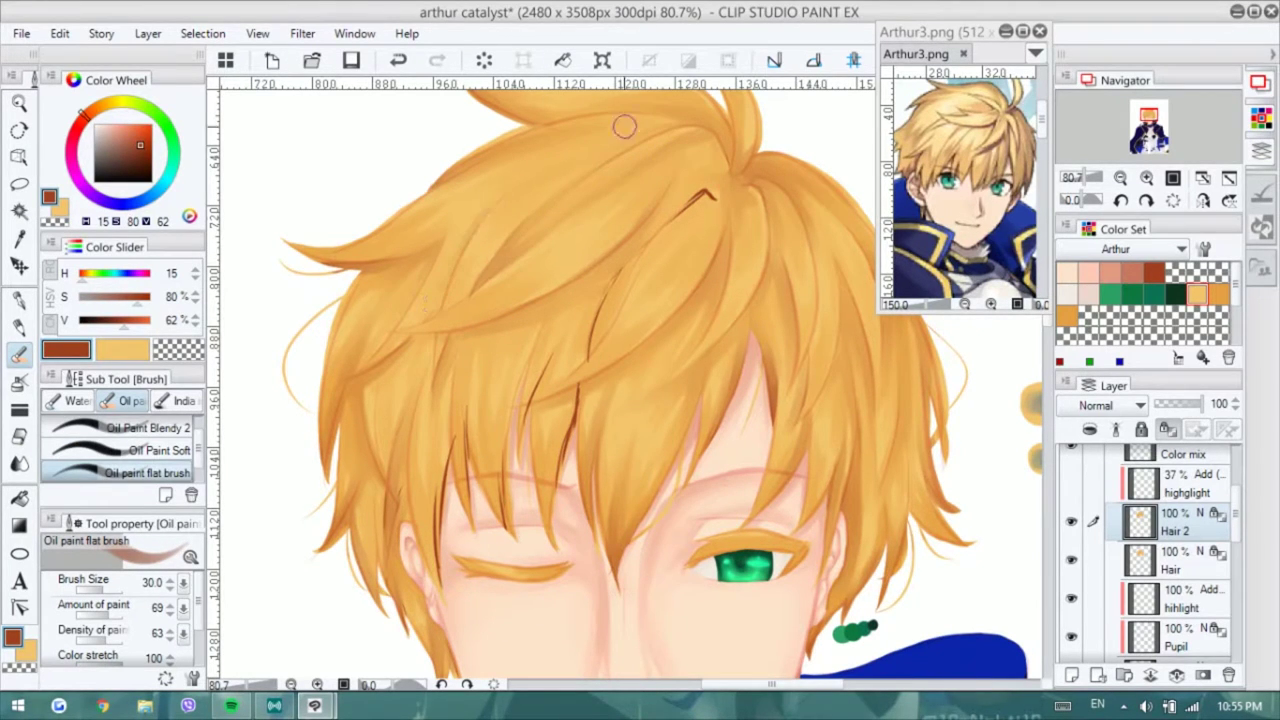
pyautogui.moveTo(634, 234)
pyautogui.mouseDown()
pyautogui.moveTo(503, 449)
pyautogui.moveTo(454, 394)
pyautogui.mouseUp()
pyautogui.press('x')
pyautogui.press('x')
pyautogui.moveTo(726, 182); pyautogui.dragTo(712, 222)
pyautogui.hotkey('ctrl', 'z')
pyautogui.hotkey('ctrl', 'y')
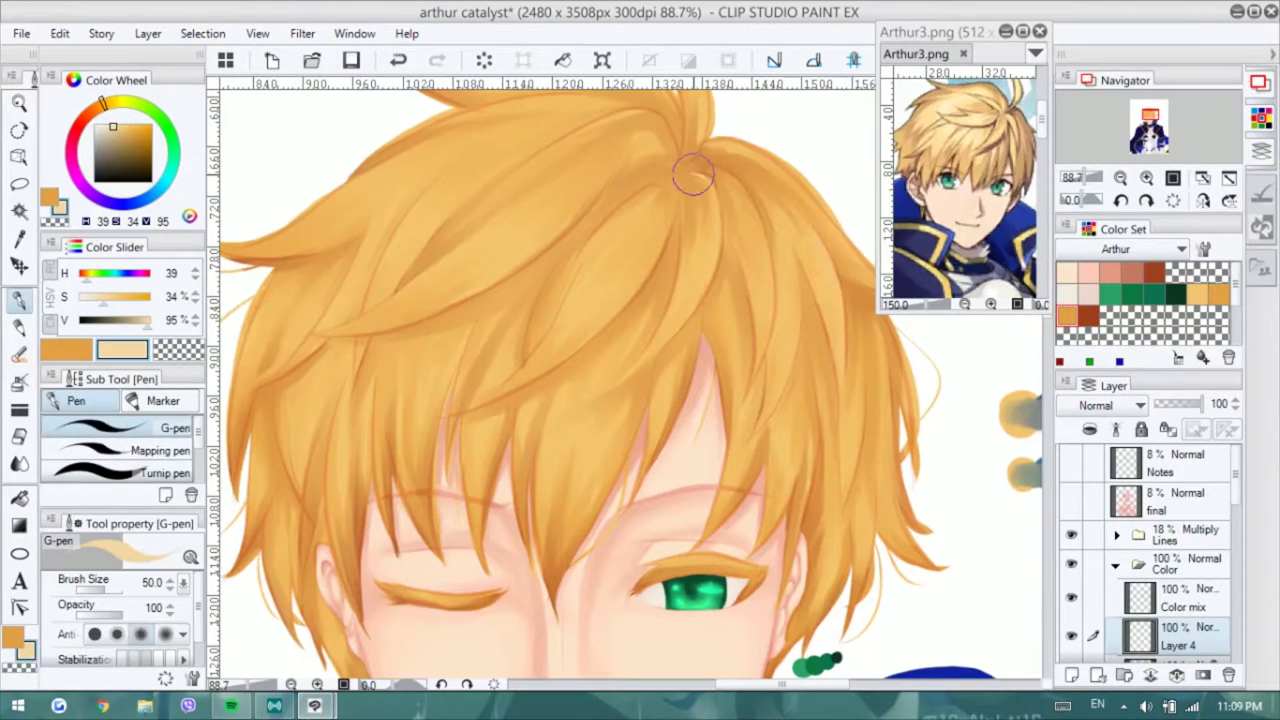
# - Draw pale yellow highlight strands with the G-pen across the crown, fringe and side locks on Layer 4
pyautogui.moveTo(706, 162); pyautogui.dragTo(600, 386)
pyautogui.moveTo(757, 206); pyautogui.dragTo(785, 340)
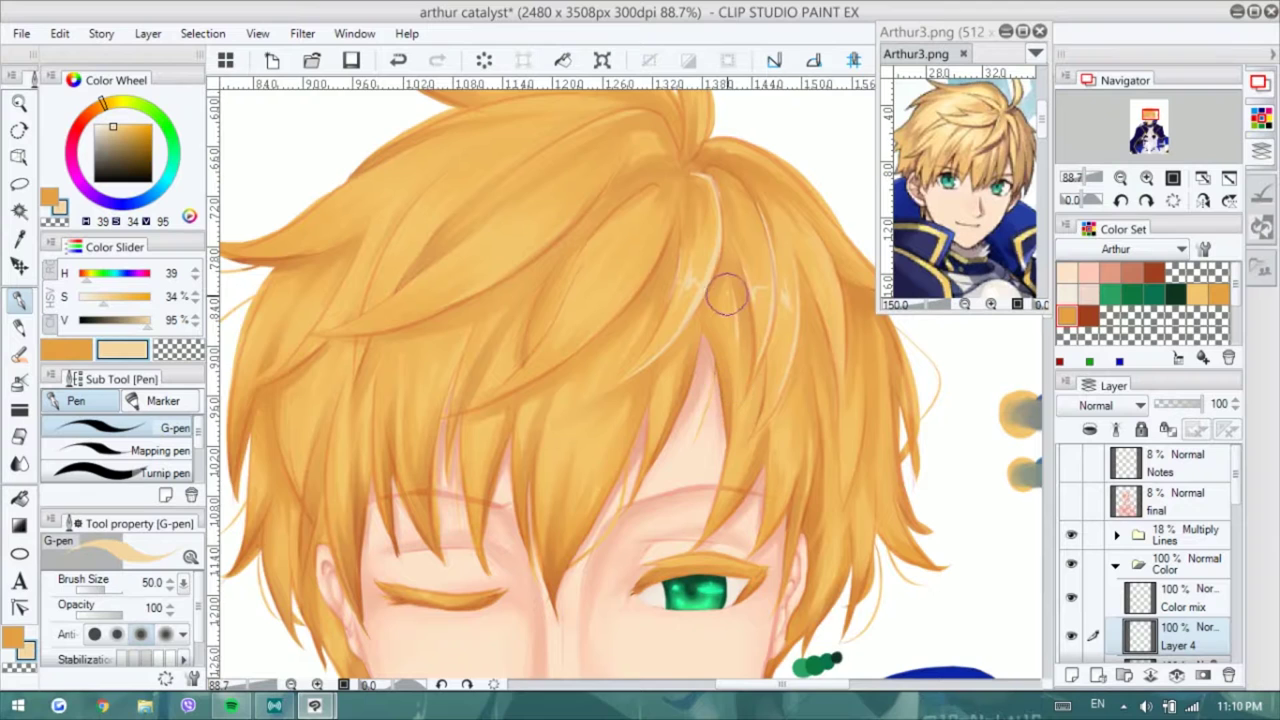
pyautogui.moveTo(726, 296); pyautogui.dragTo(680, 280)
pyautogui.moveTo(788, 240); pyautogui.dragTo(788, 398)
pyautogui.press('h')
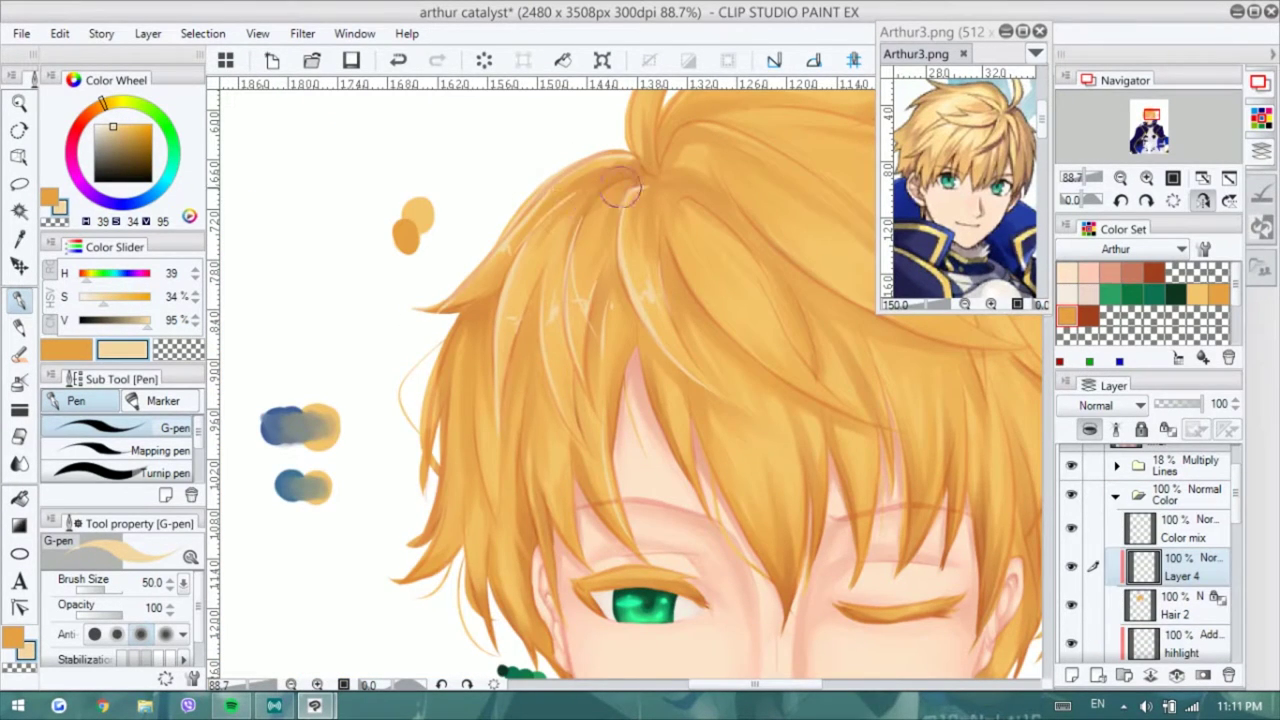
pyautogui.press('h')
pyautogui.moveTo(430, 335); pyautogui.dragTo(540, 265)
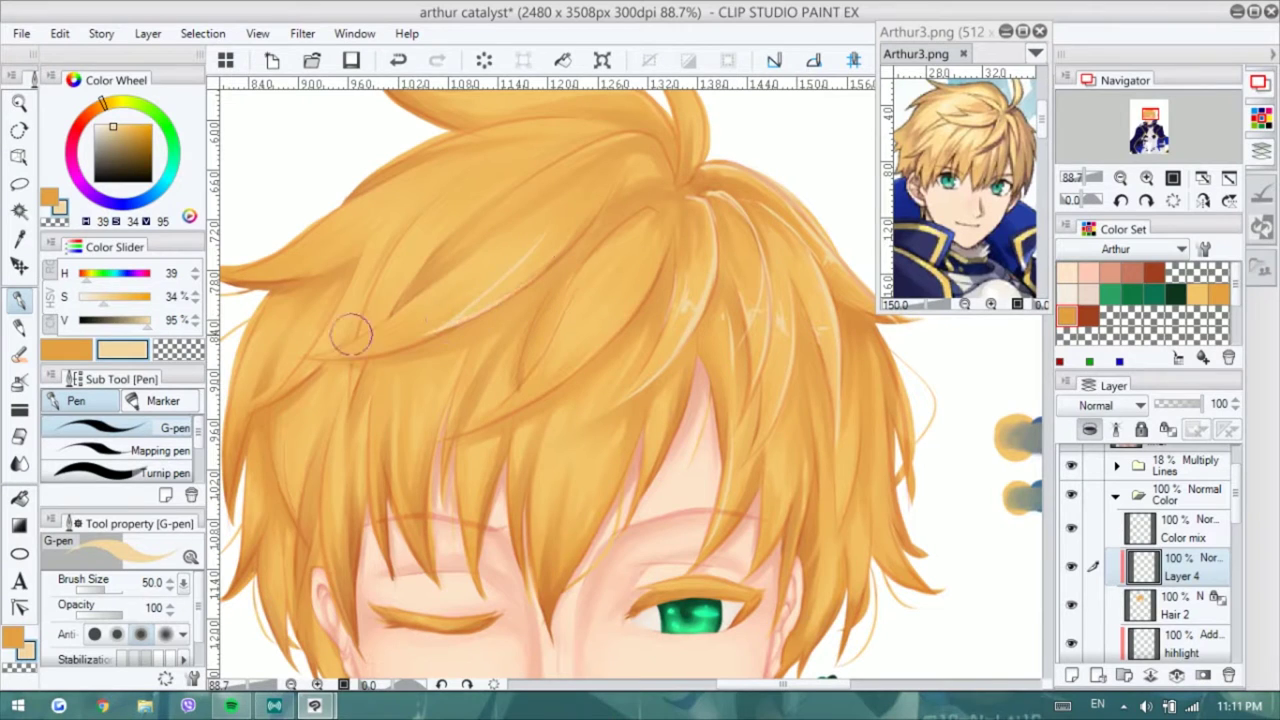
pyautogui.scroll(-2, 649, 443)
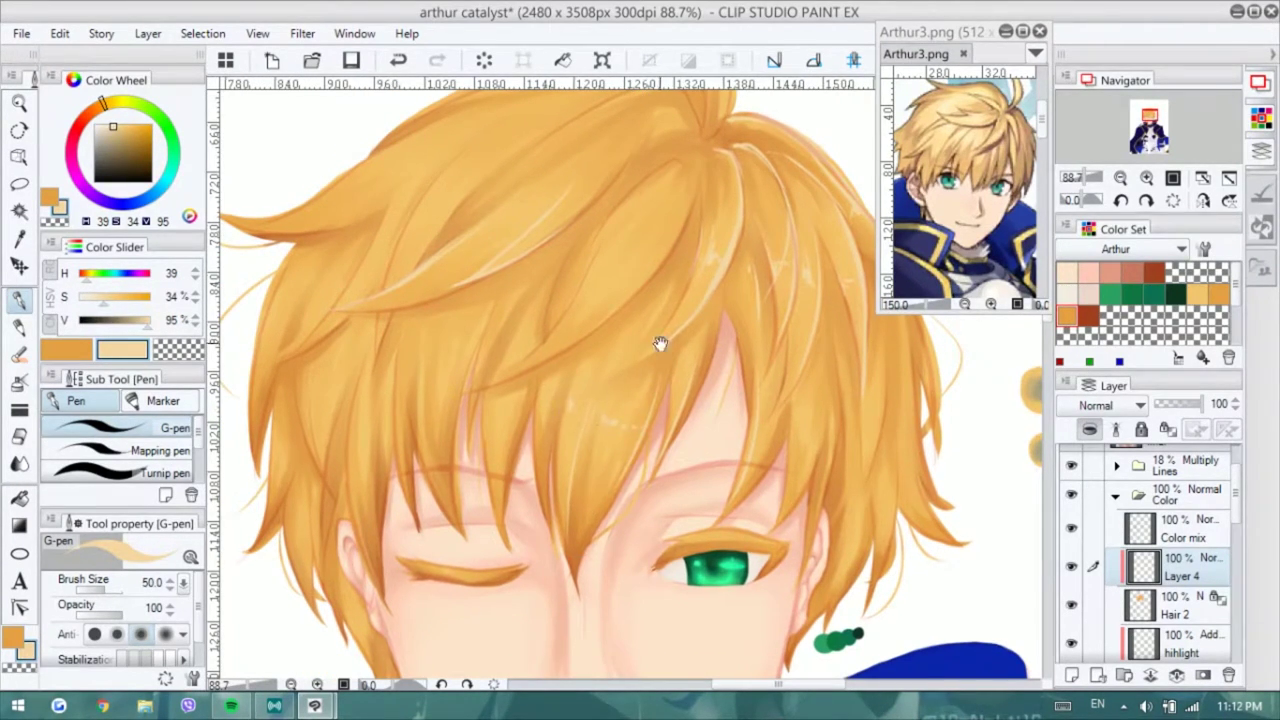
pyautogui.scroll(1, 586, 386)
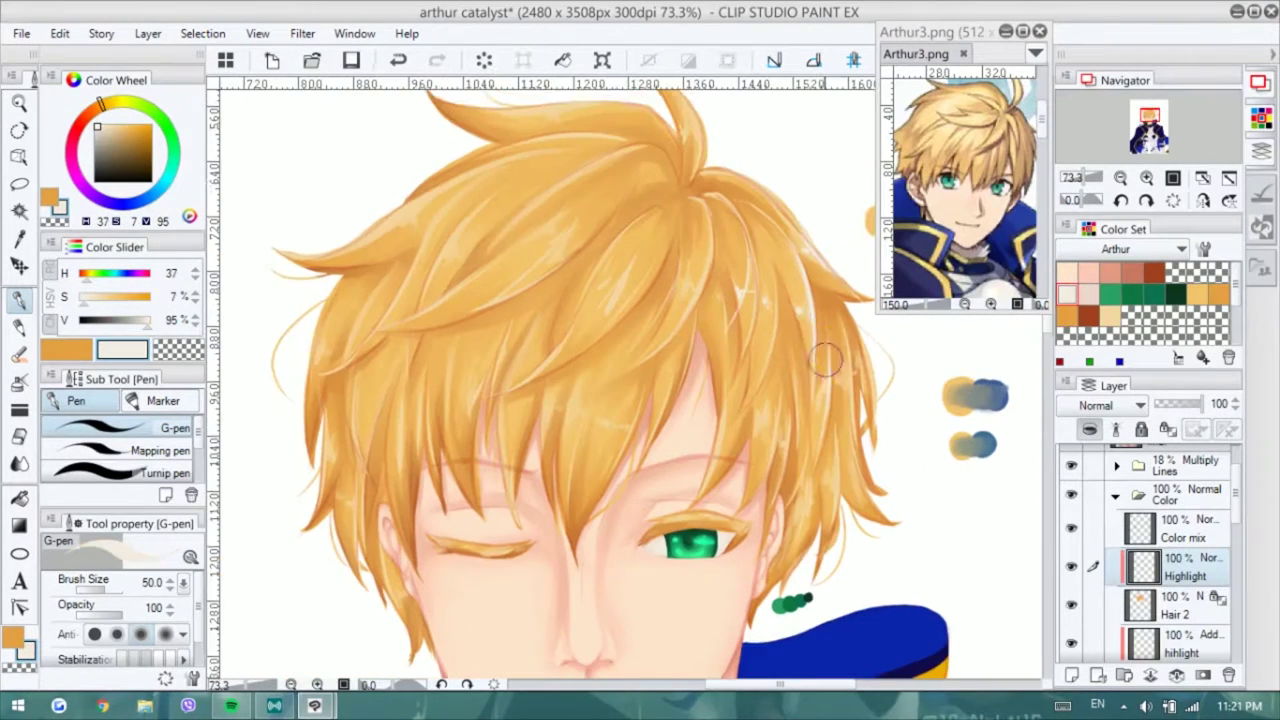
# - Add off-white G-pen highlights (H 37, S 7, V 95) to the side locks, fringe and top tufts on the Highlight layer
pyautogui.scroll(-1, 828, 348)
pyautogui.scroll(-1, 828, 355)
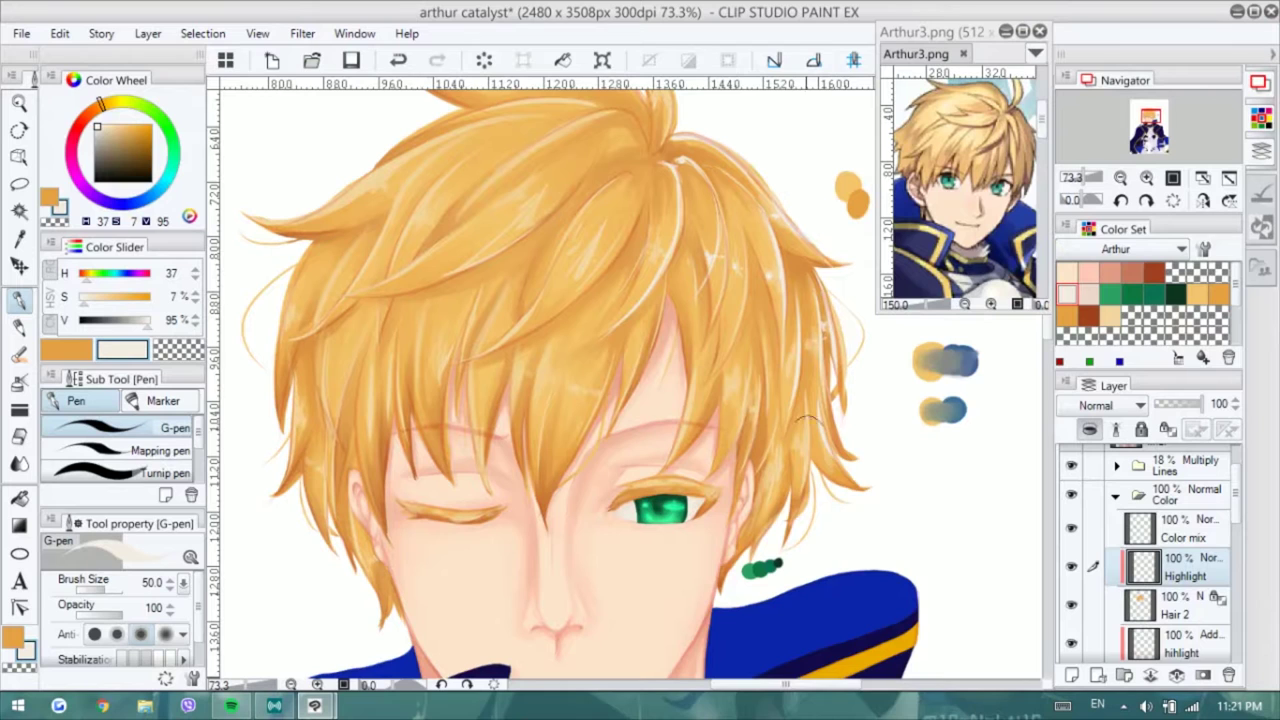
pyautogui.moveTo(659, 294); pyautogui.dragTo(759, 324)
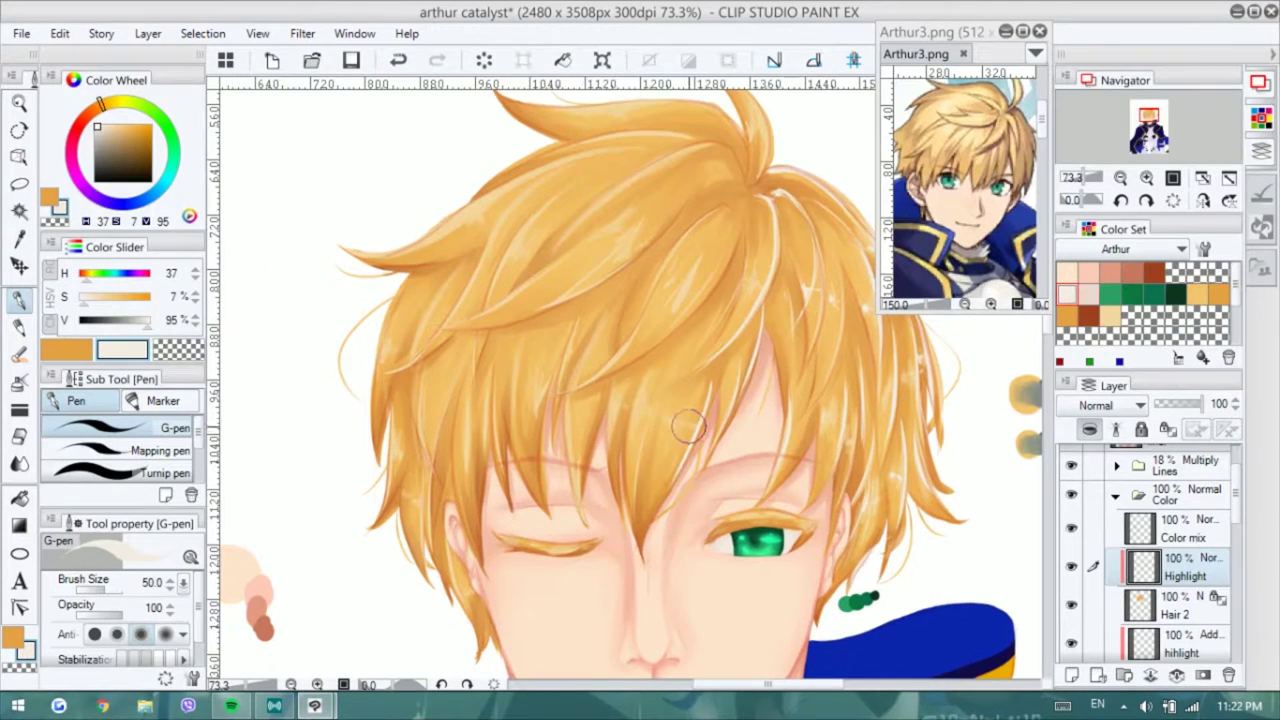
pyautogui.scroll(2, 570, 245)
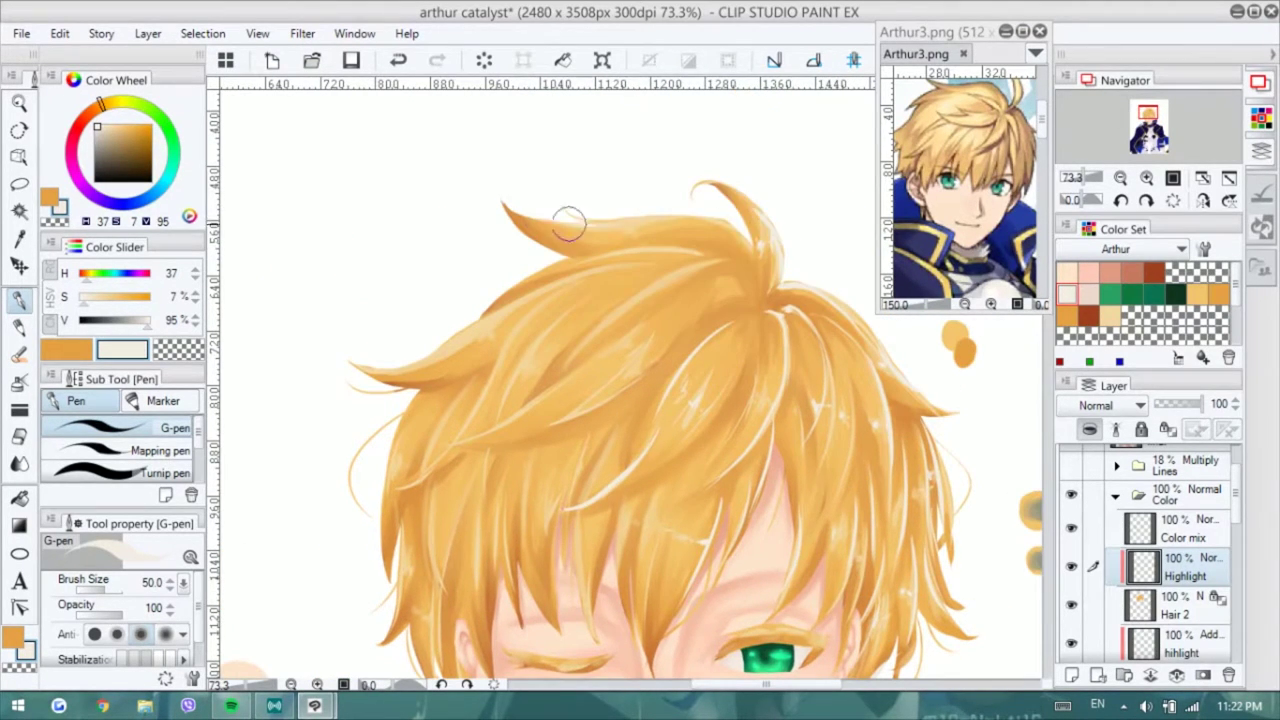
pyautogui.scroll(-1, 525, 310)
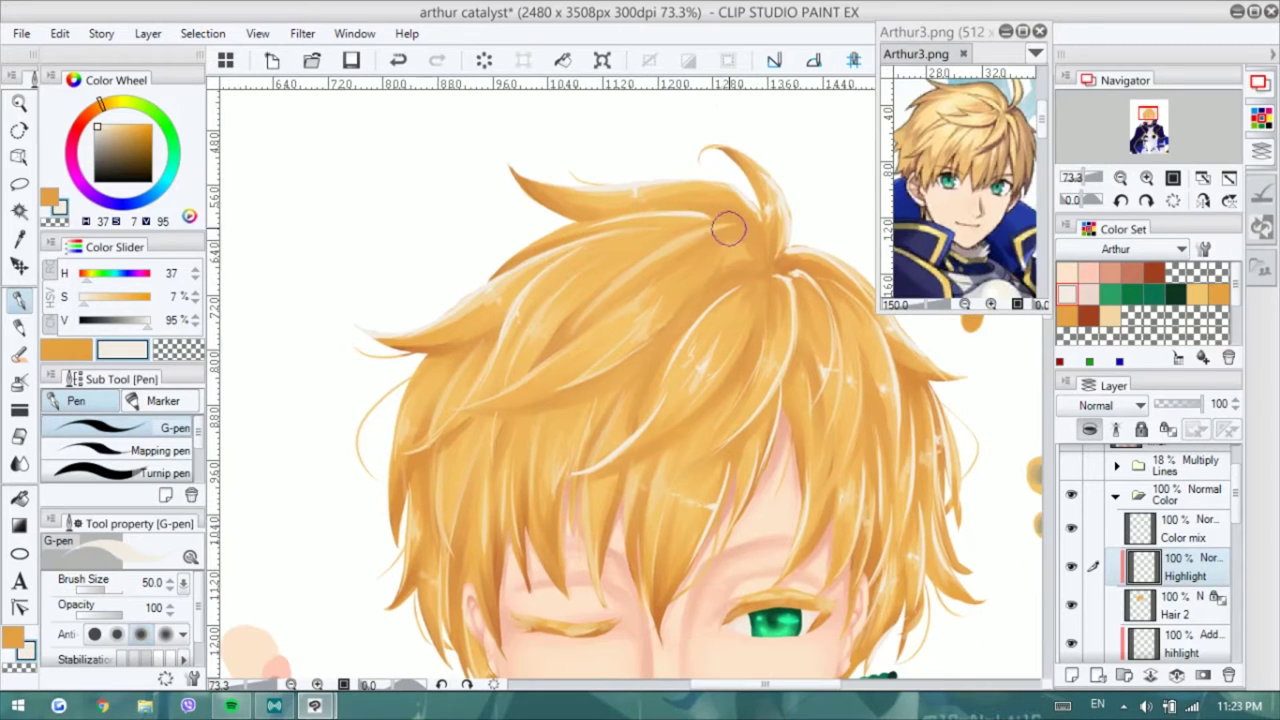
pyautogui.scroll(-1, 630, 345)
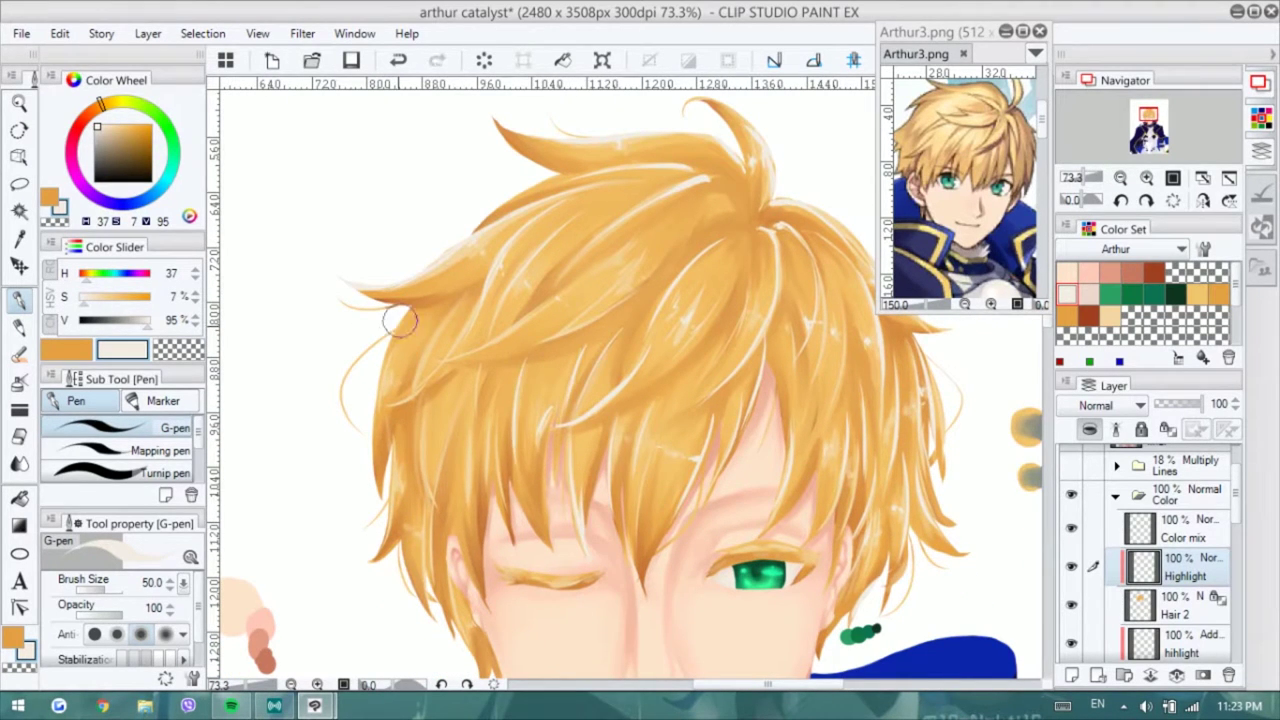
pyautogui.scroll(-1, 402, 395)
# - Shade the inner collar on the Cape INNER layer in dark navy and blend it with the Oil paint flat brush
pyautogui.scroll(5, 760, 530)
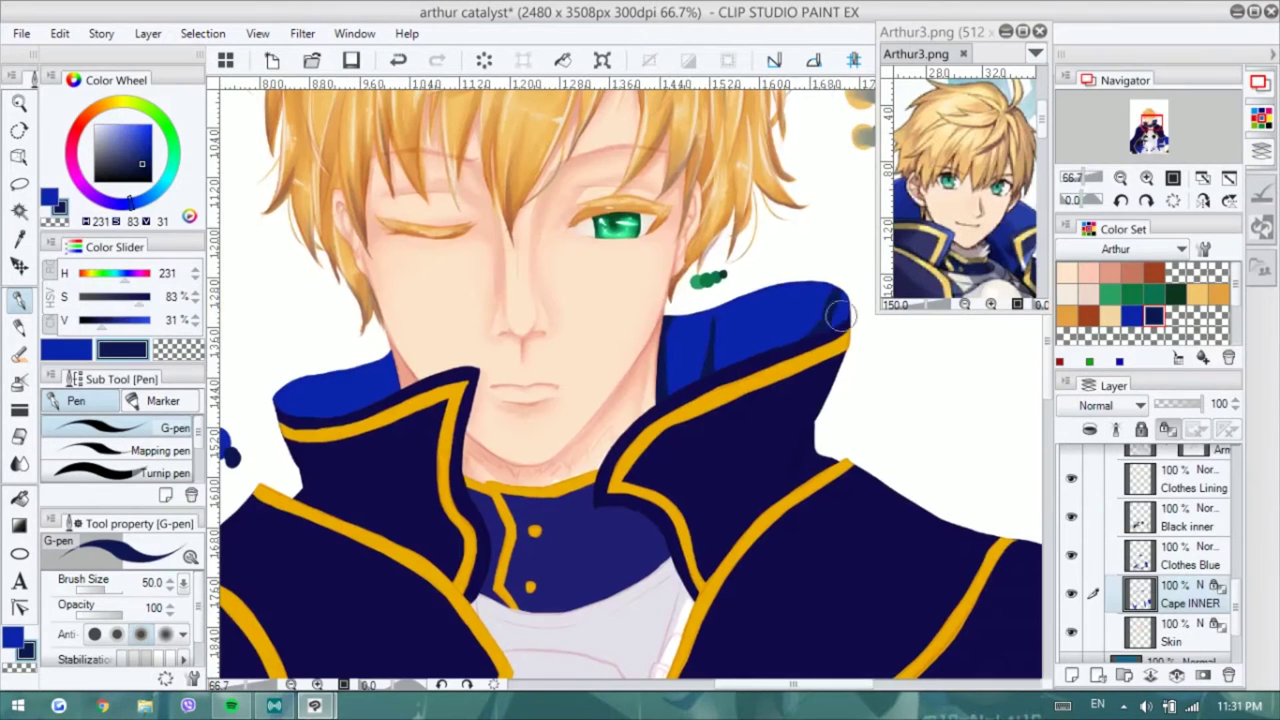
pyautogui.press('b')
pyautogui.keyDown('alt'); pyautogui.click(688, 307); pyautogui.keyUp('alt')
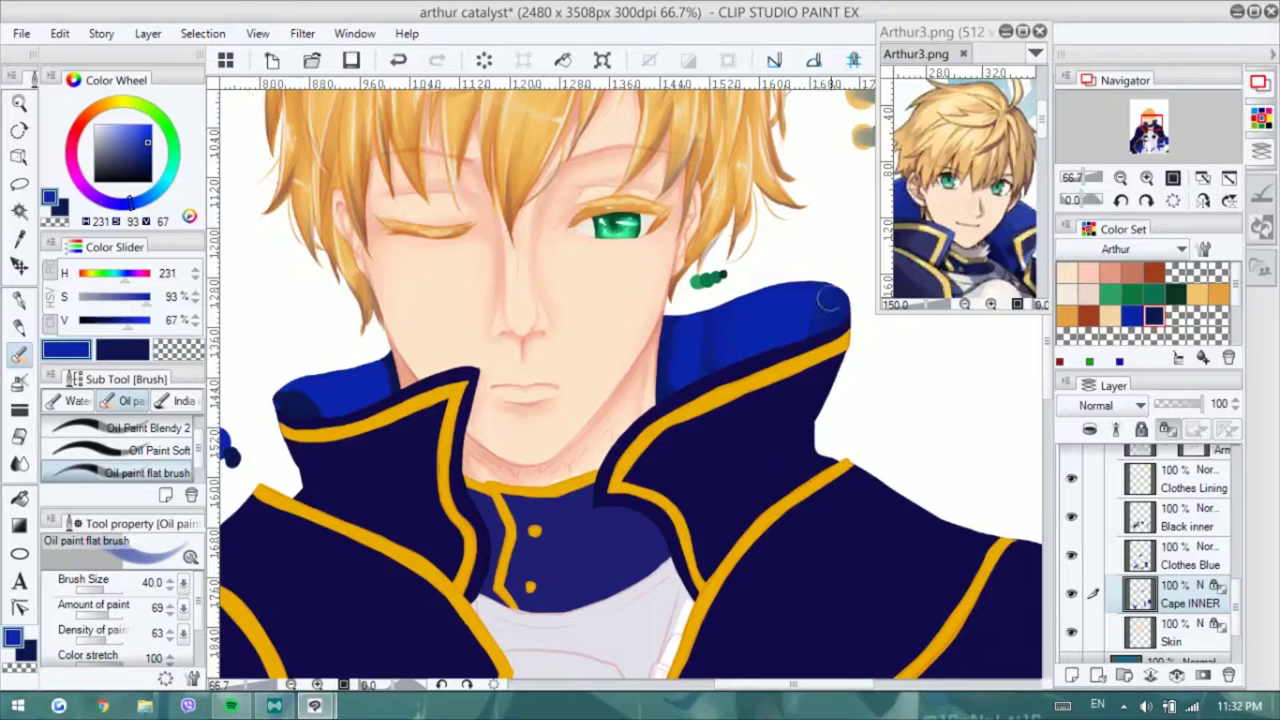
pyautogui.keyDown('alt'); pyautogui.click(714, 370); pyautogui.keyUp('alt')
pyautogui.moveTo(382, 360); pyautogui.dragTo(430, 376)
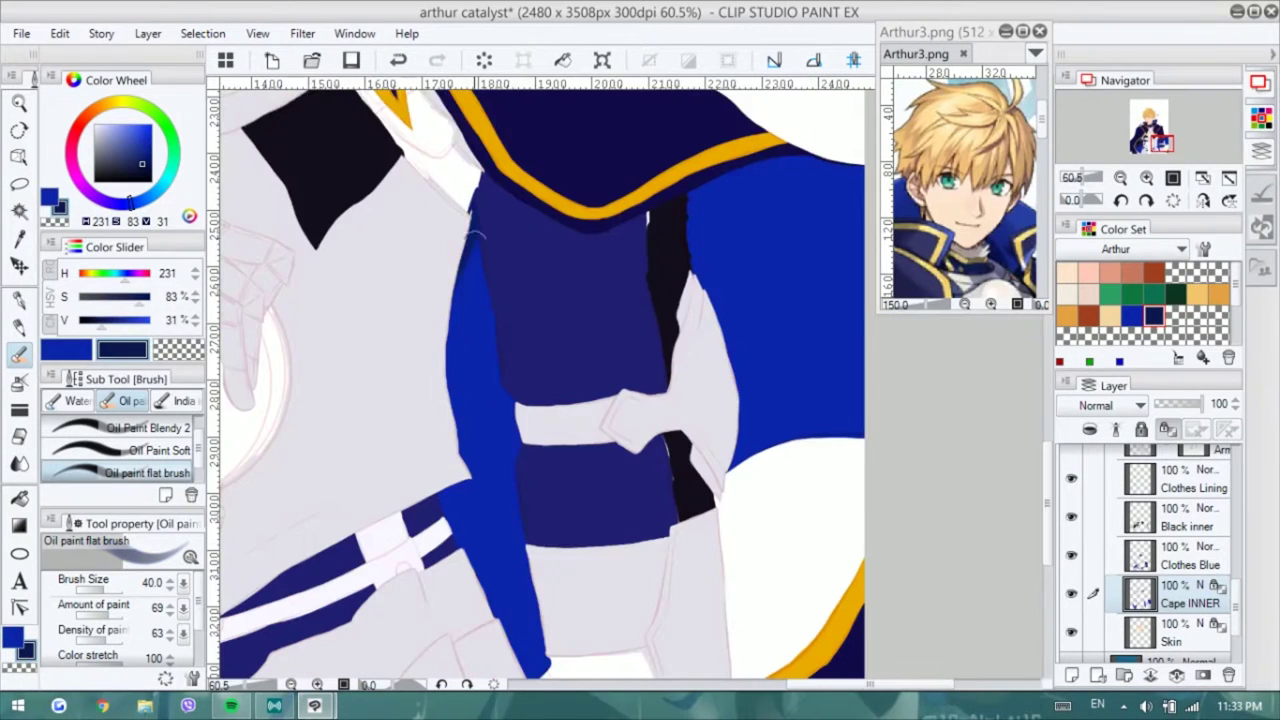
# - Paint dark navy shadows on the cape lining beside the waist and below the gold-trimmed cape edge with the Oil paint flat brush
pyautogui.moveTo(509, 483); pyautogui.dragTo(505, 437)
pyautogui.moveTo(478, 537); pyautogui.dragTo(400, 632)
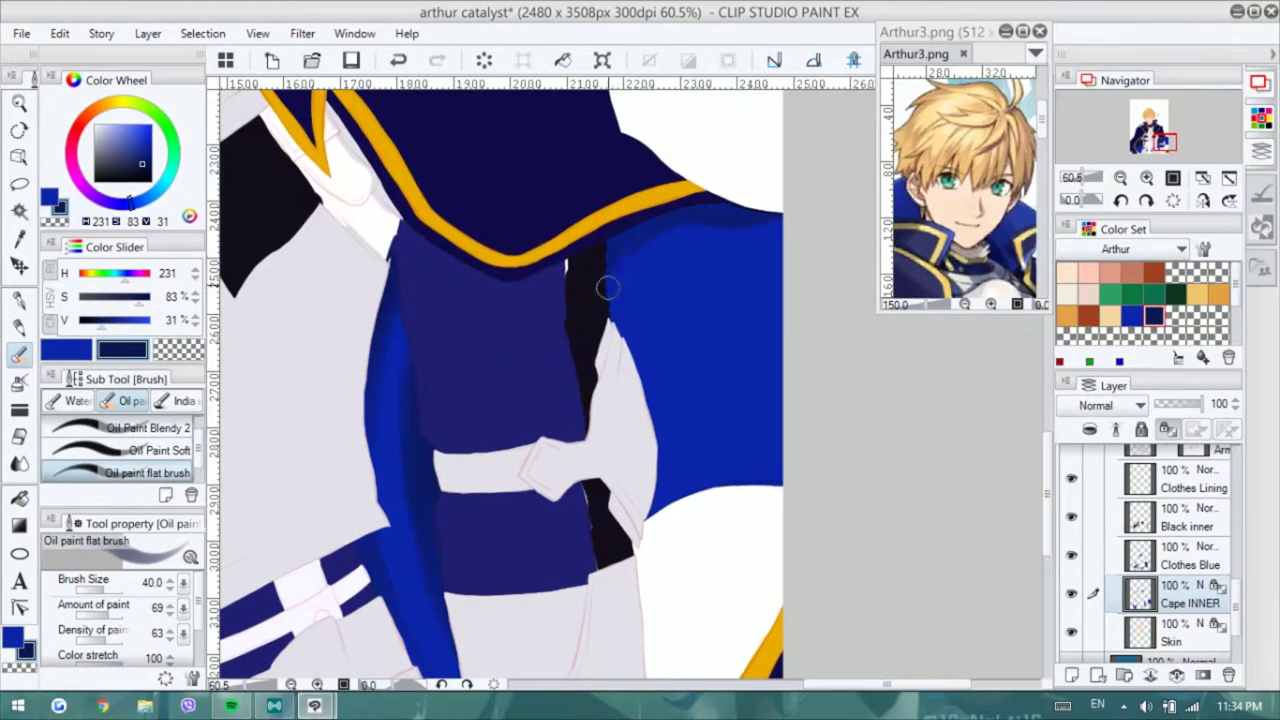
pyautogui.scroll(-2, 760, 492)
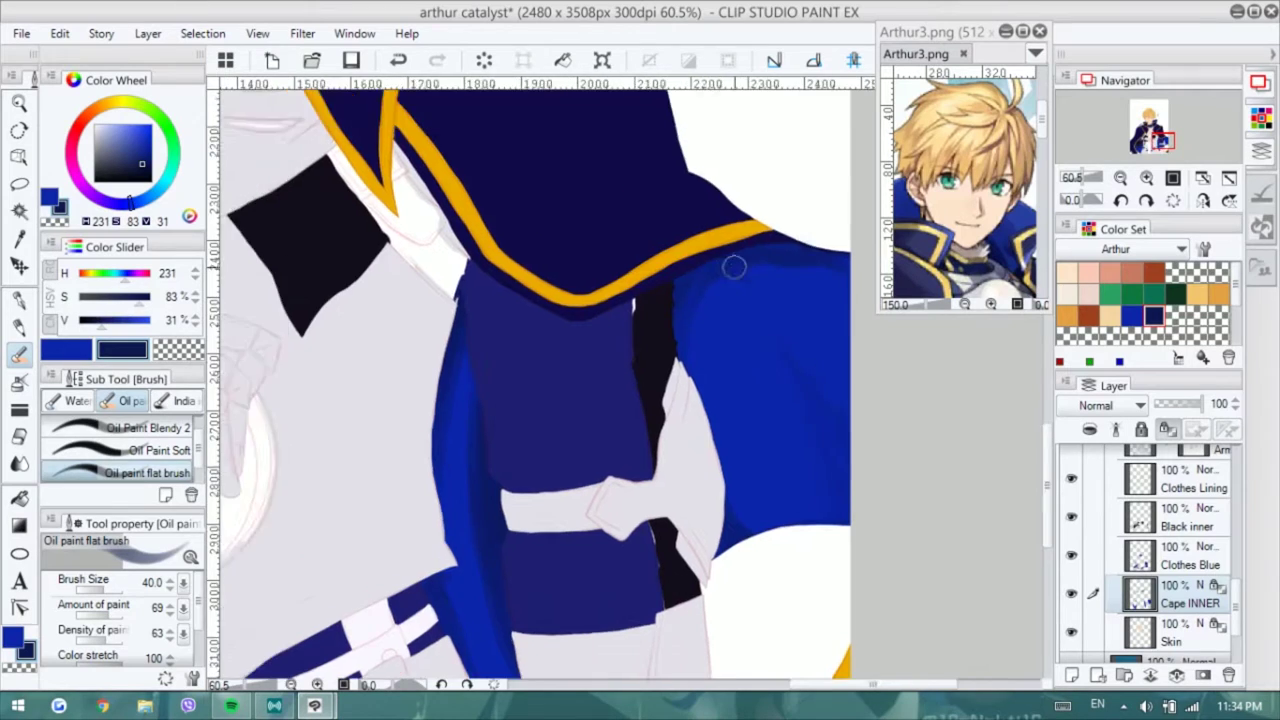
pyautogui.moveTo(760, 492); pyautogui.dragTo(563, 225)
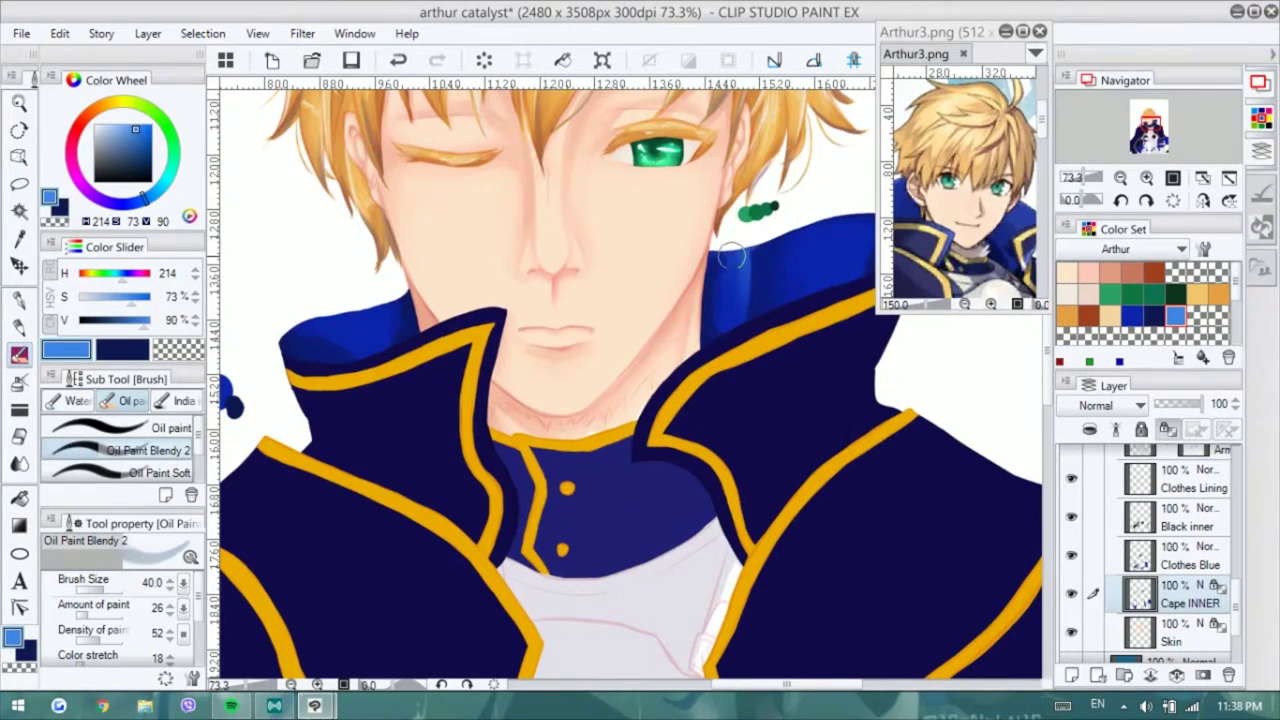
# - Add light blue highlights (H 214, S 73, V 90) to both sides of the inner collar and blend them with Oil Paint Blendy 2
pyautogui.moveTo(730, 257)
pyautogui.mouseDown()
pyautogui.moveTo(712, 262)
pyautogui.moveTo(730, 380)
pyautogui.moveTo(787, 338)
pyautogui.moveTo(822, 258)
pyautogui.moveTo(962, 213)
pyautogui.mouseUp()
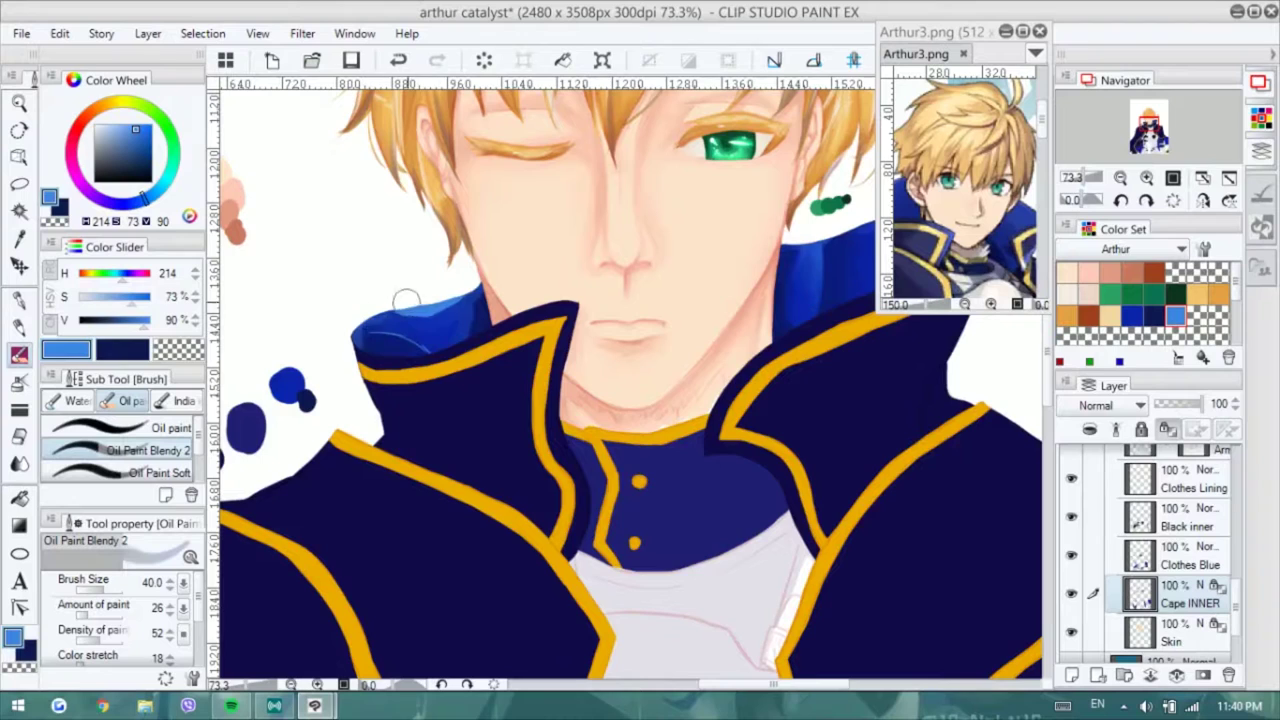
pyautogui.scroll(-3, 622, 376)
pyautogui.scroll(2, 622, 376)
pyautogui.keyDown('alt'); pyautogui.click(422, 296); pyautogui.keyUp('alt')
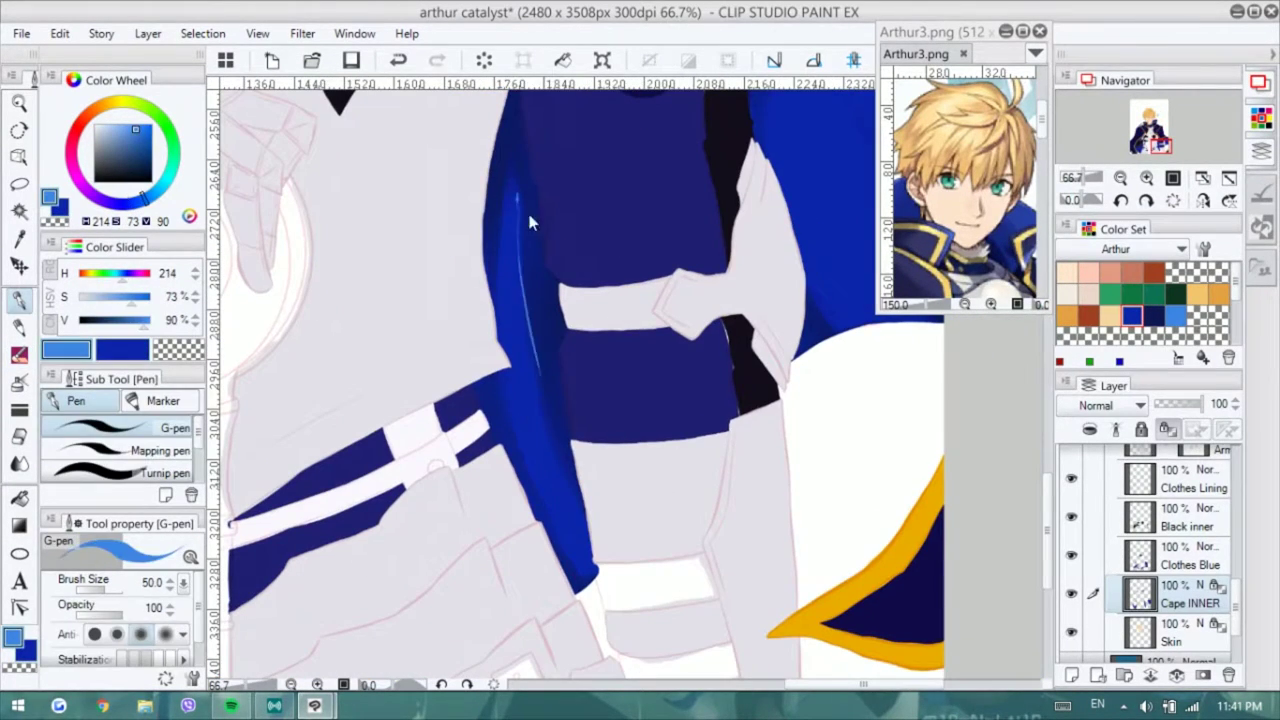
# - Draw light blue highlights down the narrow cape lining strip beside the waist and blend them with the Oil paint flat brush
pyautogui.moveTo(520, 300); pyautogui.dragTo(595, 565)
pyautogui.keyDown('alt'); pyautogui.click(508, 177); pyautogui.keyUp('alt')
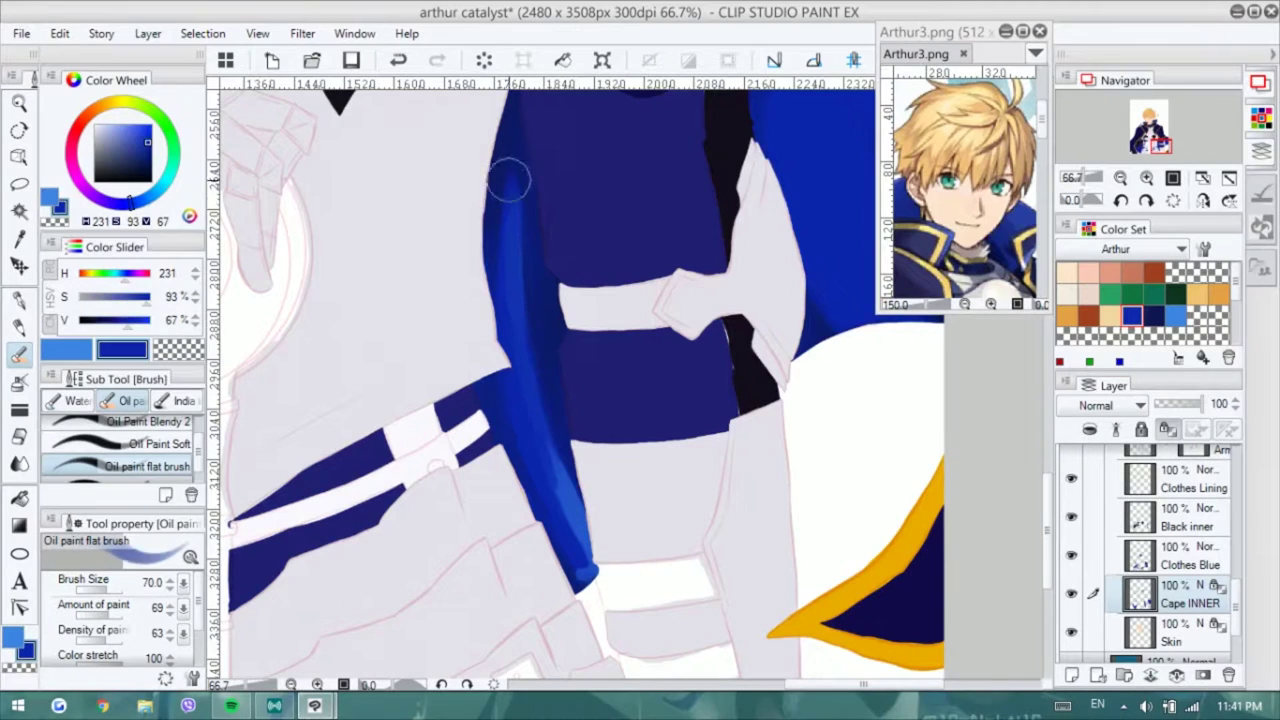
pyautogui.press('b')
# - Paint and blend light blue fold highlights on the wide cape lining panels at both sides of the body
pyautogui.moveTo(798, 225)
pyautogui.mouseDown()
pyautogui.moveTo(752, 243)
pyautogui.moveTo(583, 405)
pyautogui.mouseUp()
pyautogui.press('b')
pyautogui.keyDown('alt'); pyautogui.click(645, 438); pyautogui.keyUp('alt')
pyautogui.moveTo(645, 438); pyautogui.dragTo(670, 495)
pyautogui.moveTo(700, 300); pyautogui.dragTo(697, 242)
pyautogui.moveTo(668, 495); pyautogui.dragTo(645, 390)
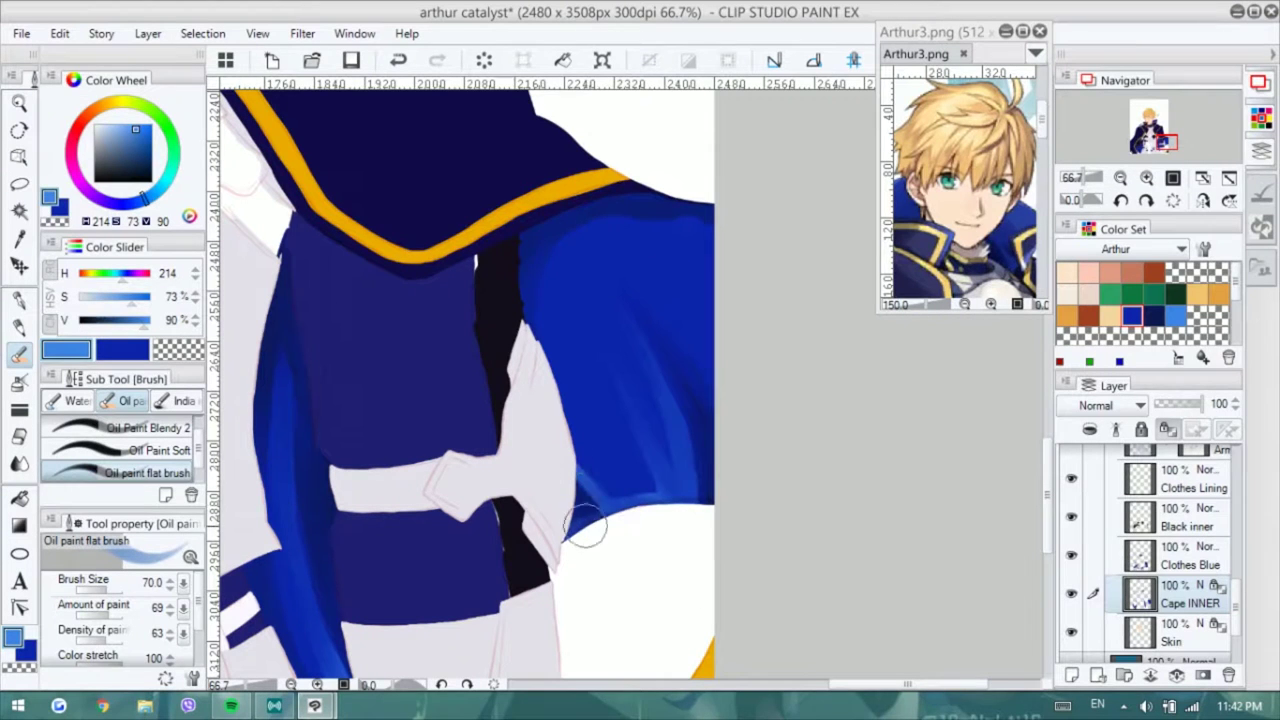
pyautogui.moveTo(648, 455); pyautogui.dragTo(636, 360)
pyautogui.press('b')
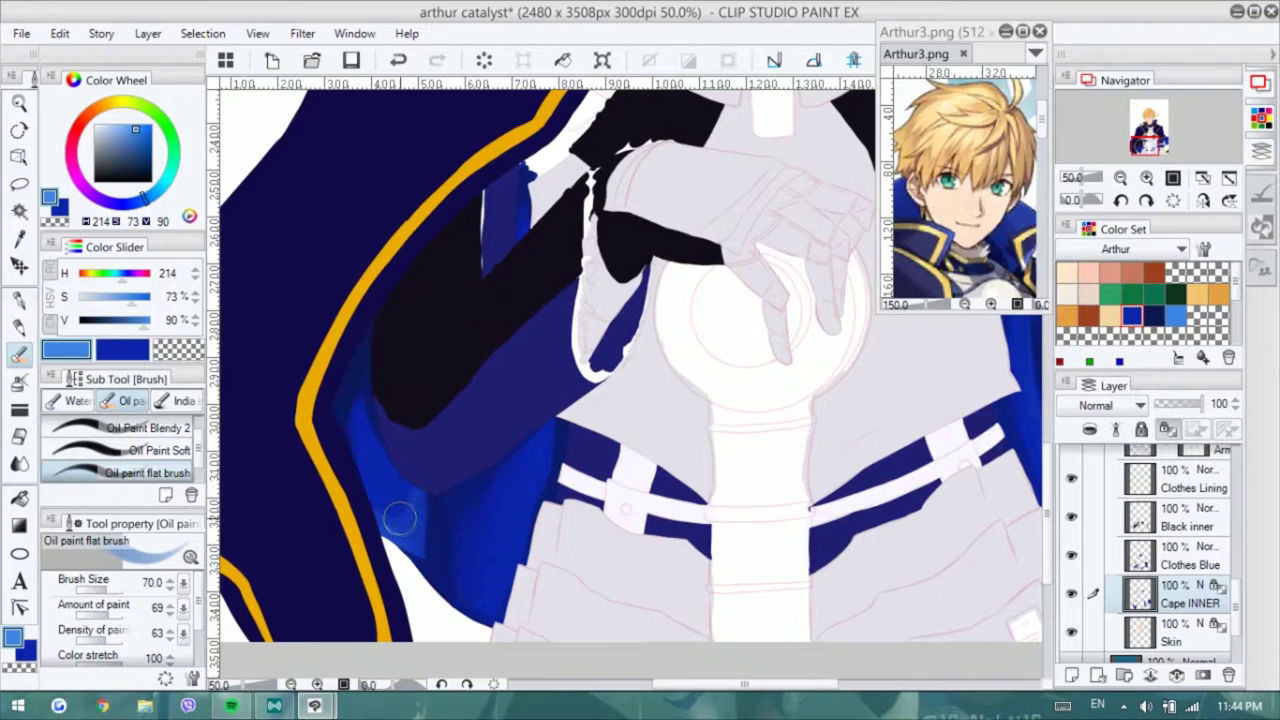
pyautogui.press('b')
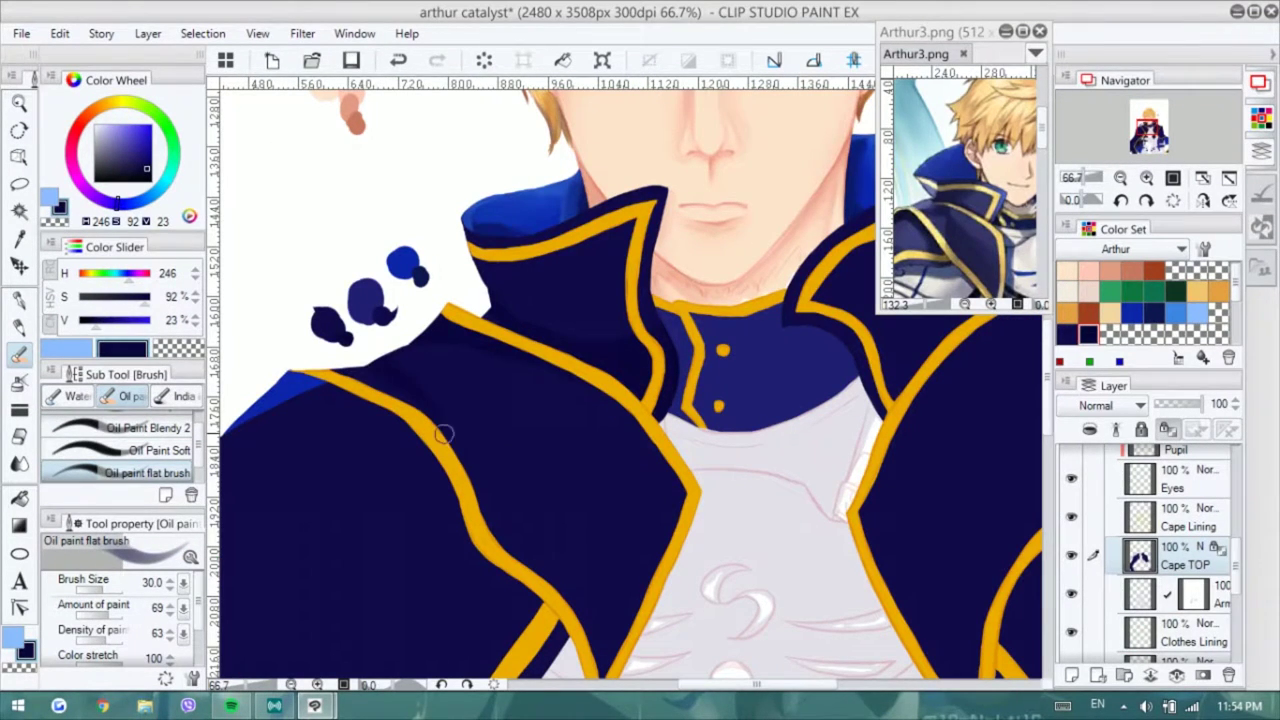
# - Shade the collar and shoulder folds on the Cape TOP layer in darker navy (H 246, S 92, V 18) with the Oil paint flat brush
pyautogui.keyDown('alt'); pyautogui.click(398, 384); pyautogui.keyUp('alt')
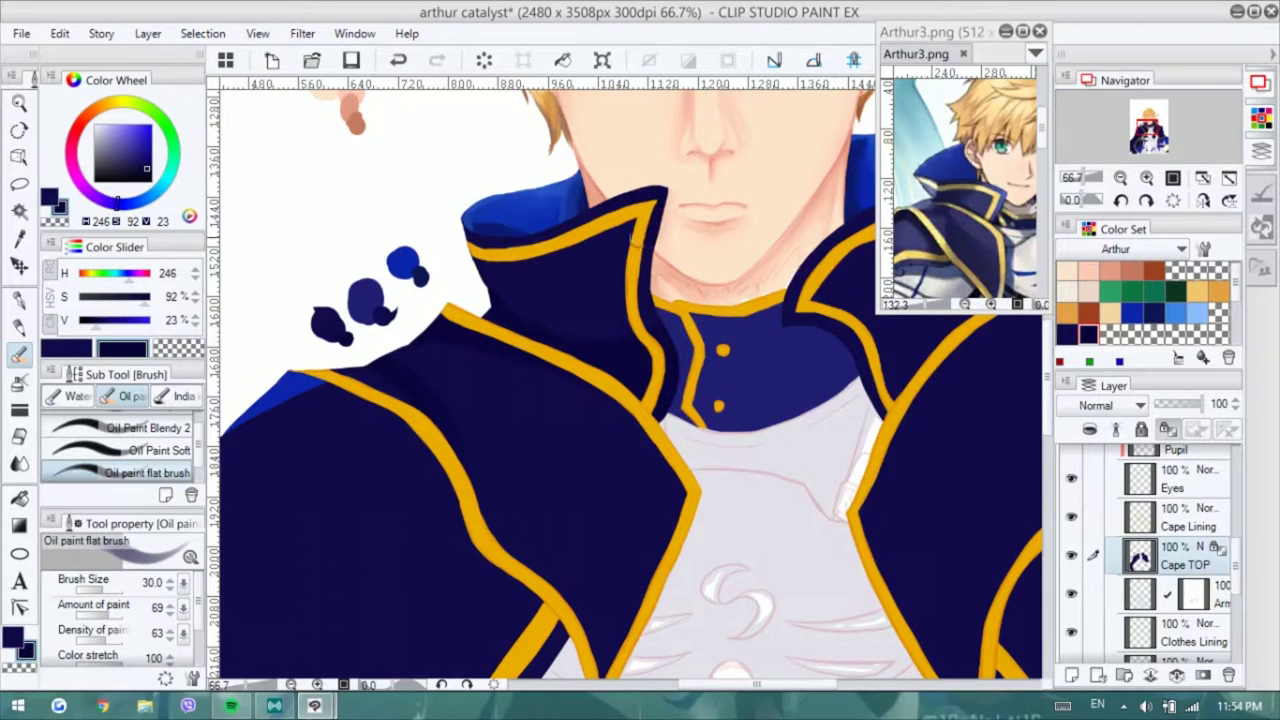
pyautogui.keyDown('alt'); pyautogui.click(611, 259); pyautogui.keyUp('alt')
pyautogui.press('b')
pyautogui.press('b')
pyautogui.scroll(1, 470, 493)
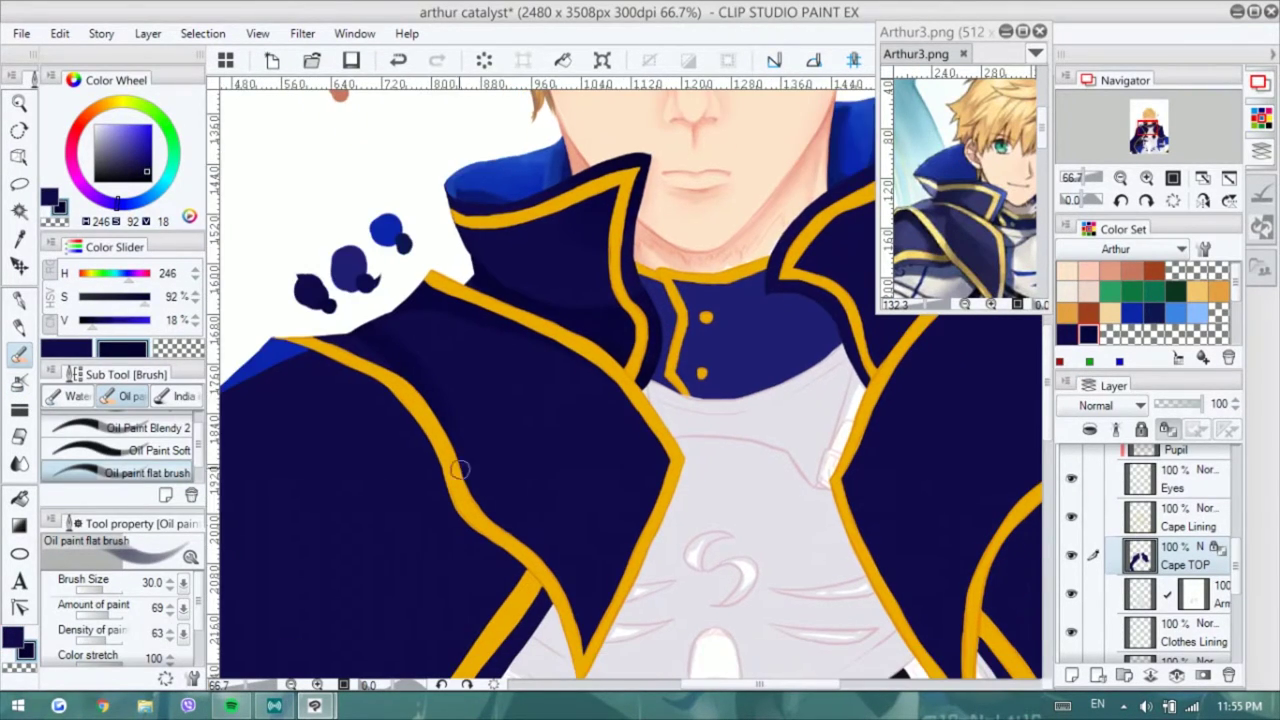
pyautogui.moveTo(300, 373); pyautogui.dragTo(367, 341)
pyautogui.moveTo(585, 520); pyautogui.dragTo(632, 390)
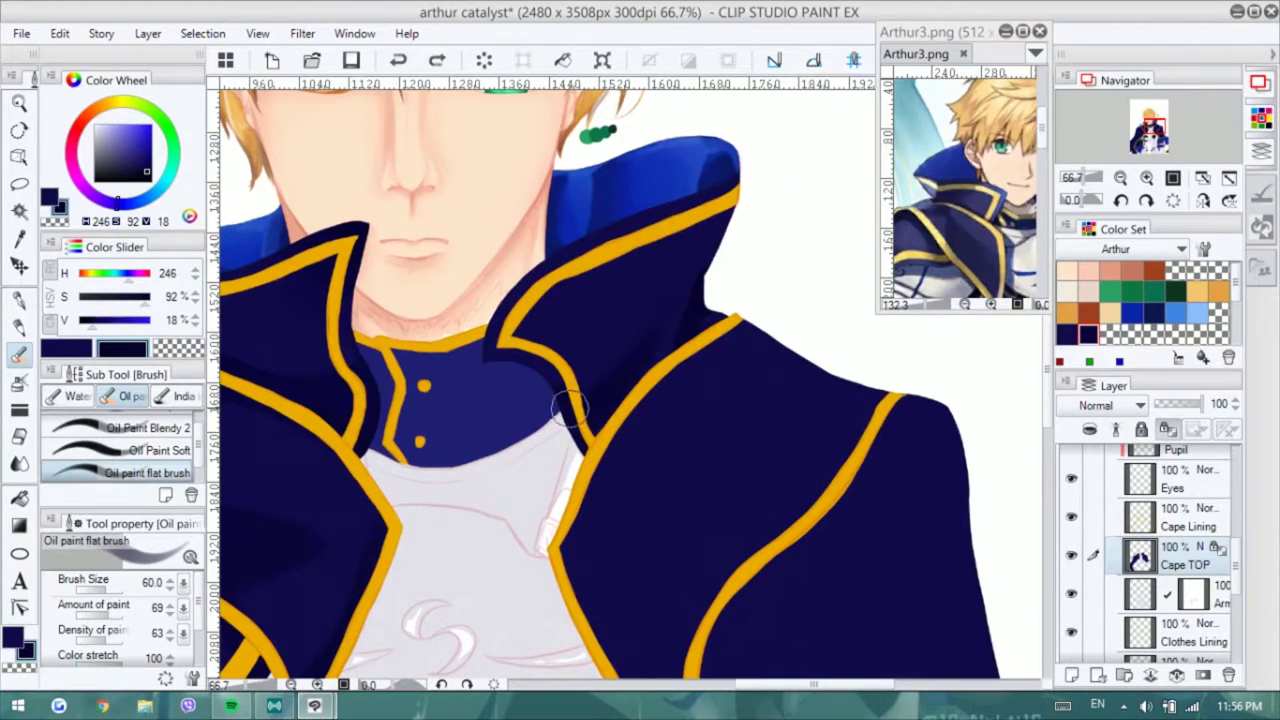
# - Shade the folds of the shoulder cape on the picture's right in dark navy (H 246, S 92, V 18) down to the gold hem
pyautogui.moveTo(479, 343); pyautogui.dragTo(791, 265)
pyautogui.moveTo(632, 492); pyautogui.dragTo(604, 597)
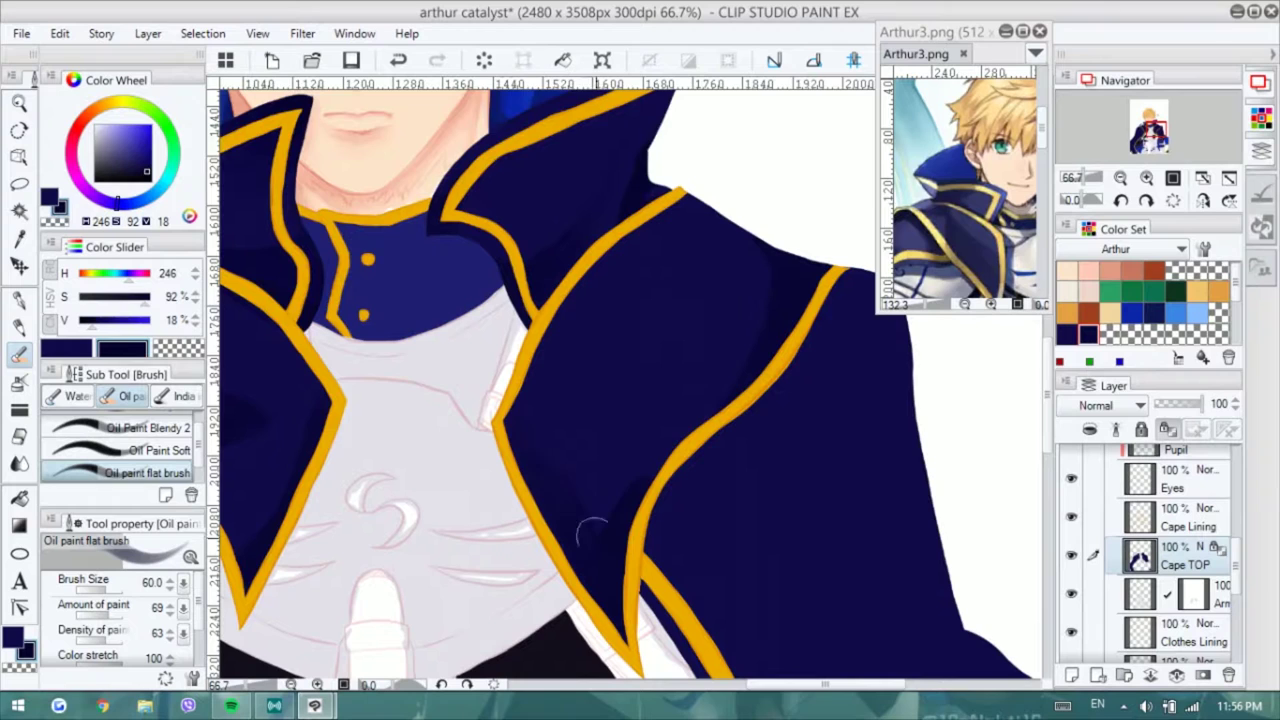
pyautogui.moveTo(810, 440); pyautogui.dragTo(691, 320)
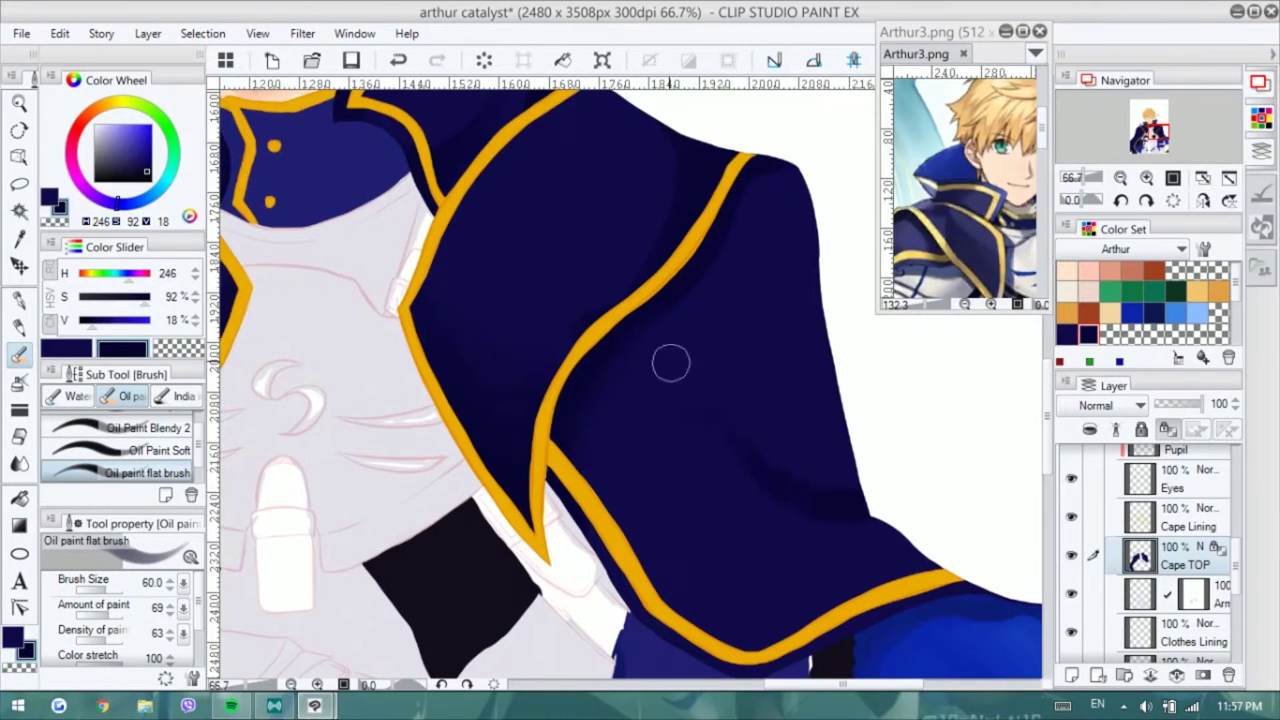
pyautogui.moveTo(792, 497); pyautogui.dragTo(752, 421)
pyautogui.moveTo(645, 575); pyautogui.dragTo(747, 516)
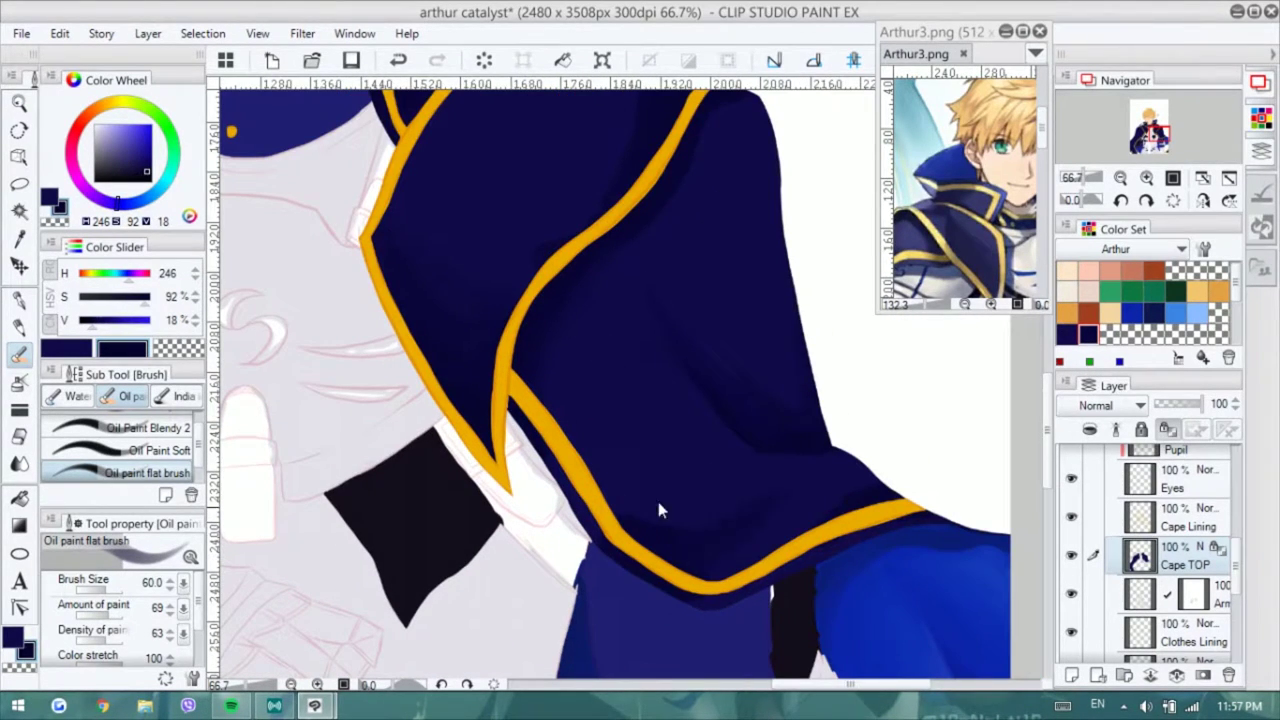
pyautogui.moveTo(680, 478); pyautogui.dragTo(829, 294)
pyautogui.press('h')
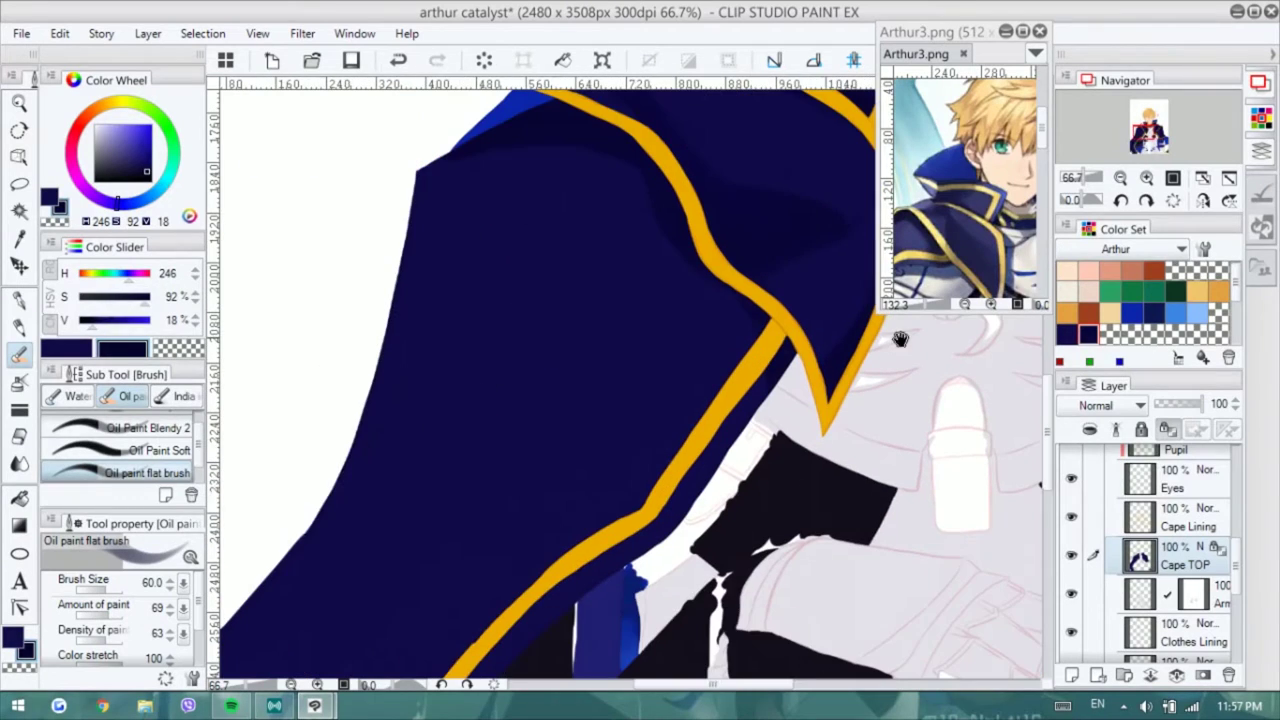
# - Paint dark navy fold shadows down the long cape over the arm on the picture's left with the Oil paint flat brush
pyautogui.moveTo(658, 516); pyautogui.dragTo(664, 528)
pyautogui.scroll(-3, 680, 490)
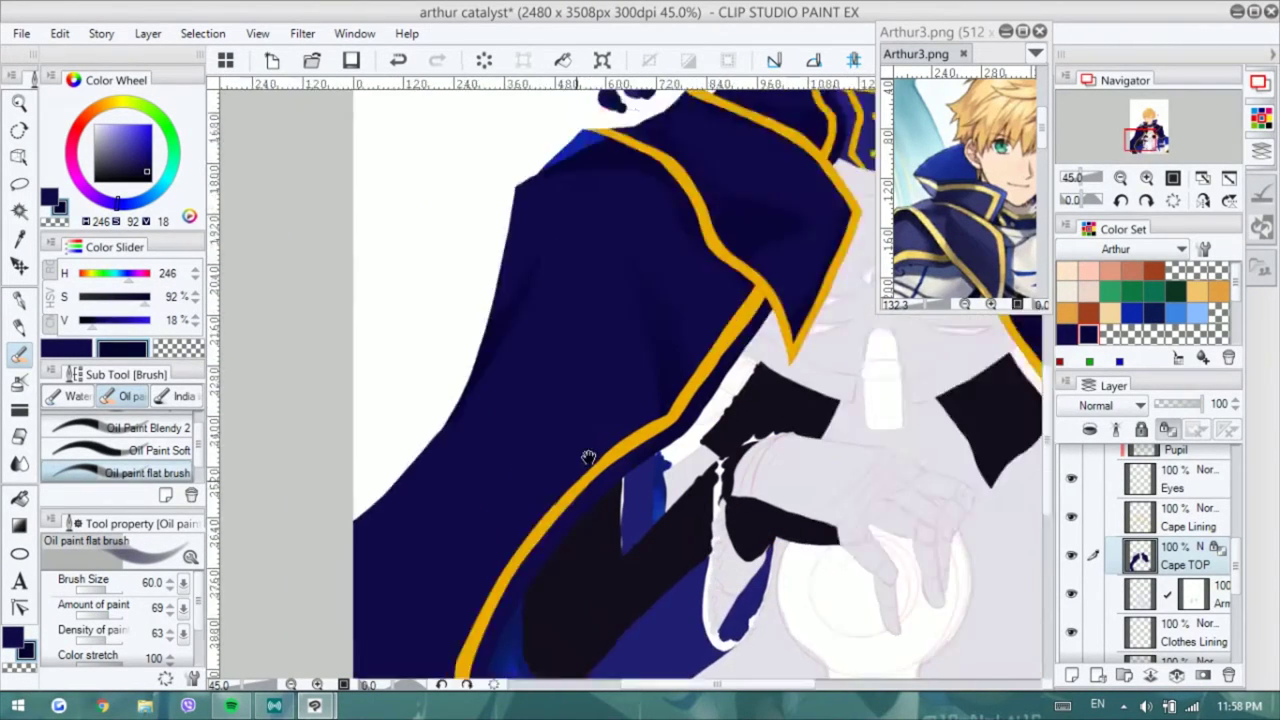
pyautogui.scroll(3, 560, 440)
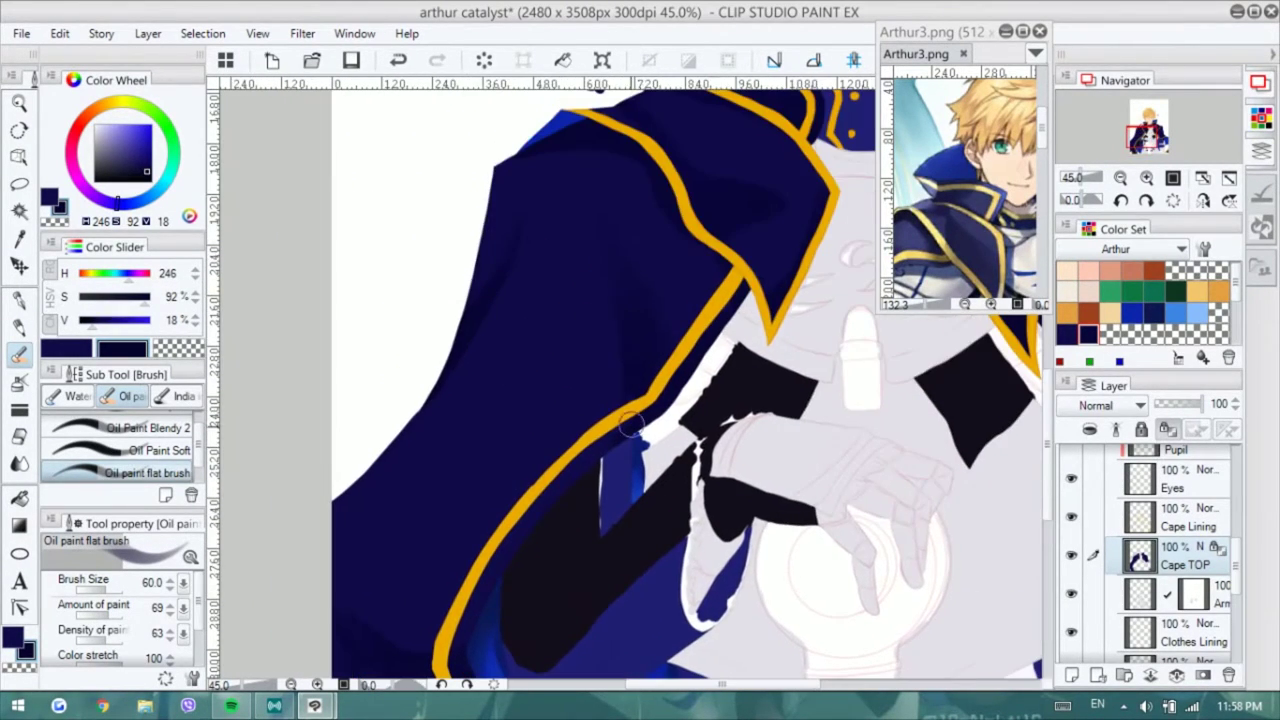
pyautogui.scroll(-1, 368, 468)
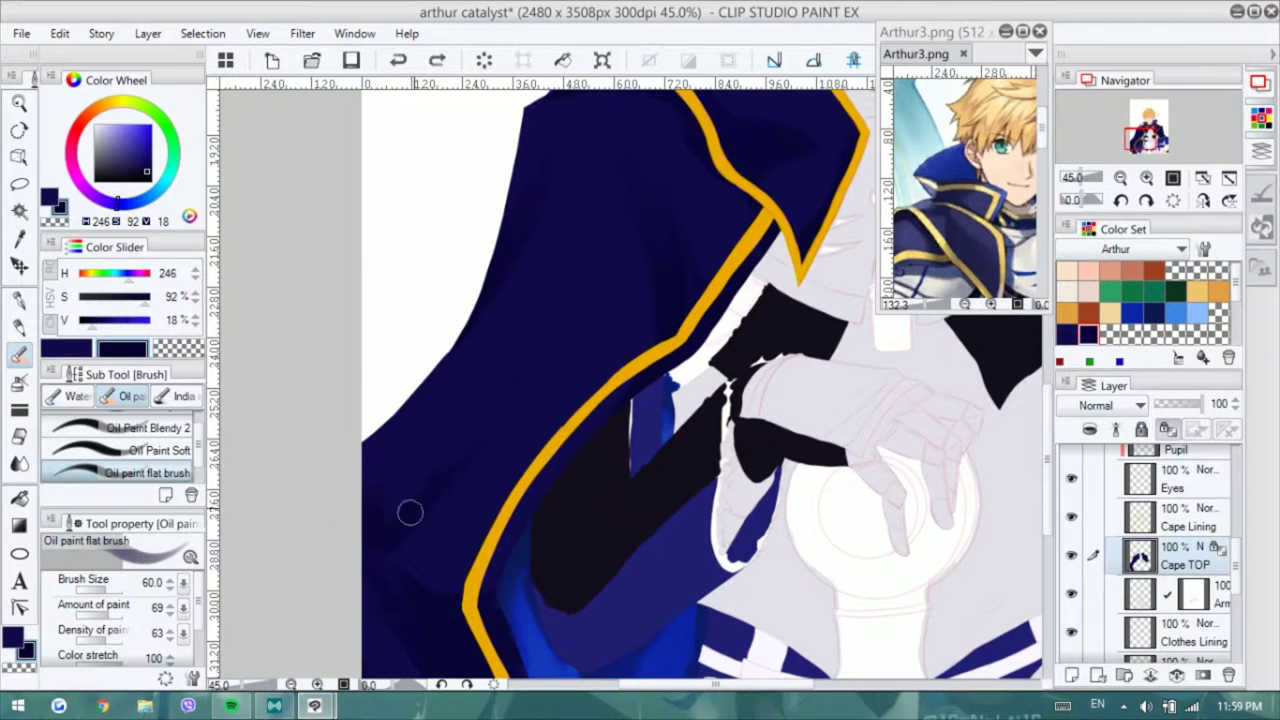
# - Sample the cape's navy tones and refine the fold shading on the front and shoulder panels at the picture's right
pyautogui.scroll(5, 410, 512)
pyautogui.keyDown('alt'); pyautogui.click(862, 450); pyautogui.keyUp('alt')
pyautogui.keyDown('alt'); pyautogui.click(807, 385); pyautogui.keyUp('alt')
pyautogui.scroll(-1, 741, 358)
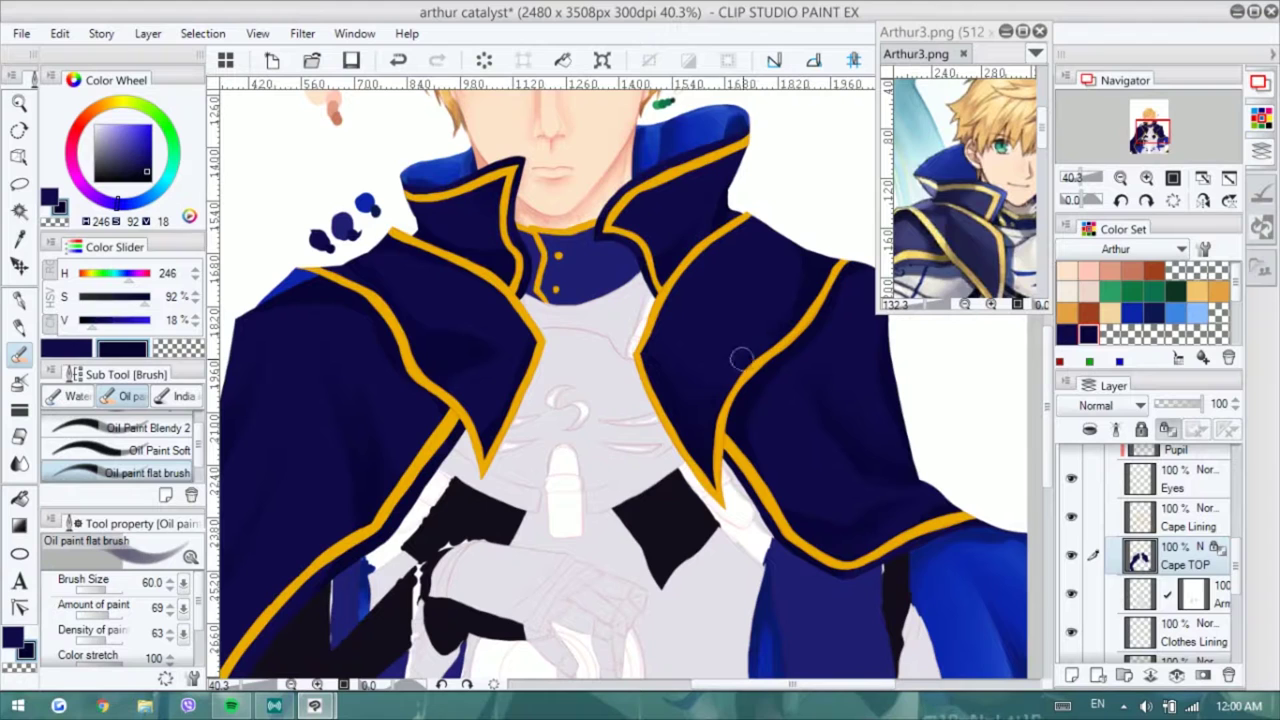
pyautogui.scroll(4, 598, 278)
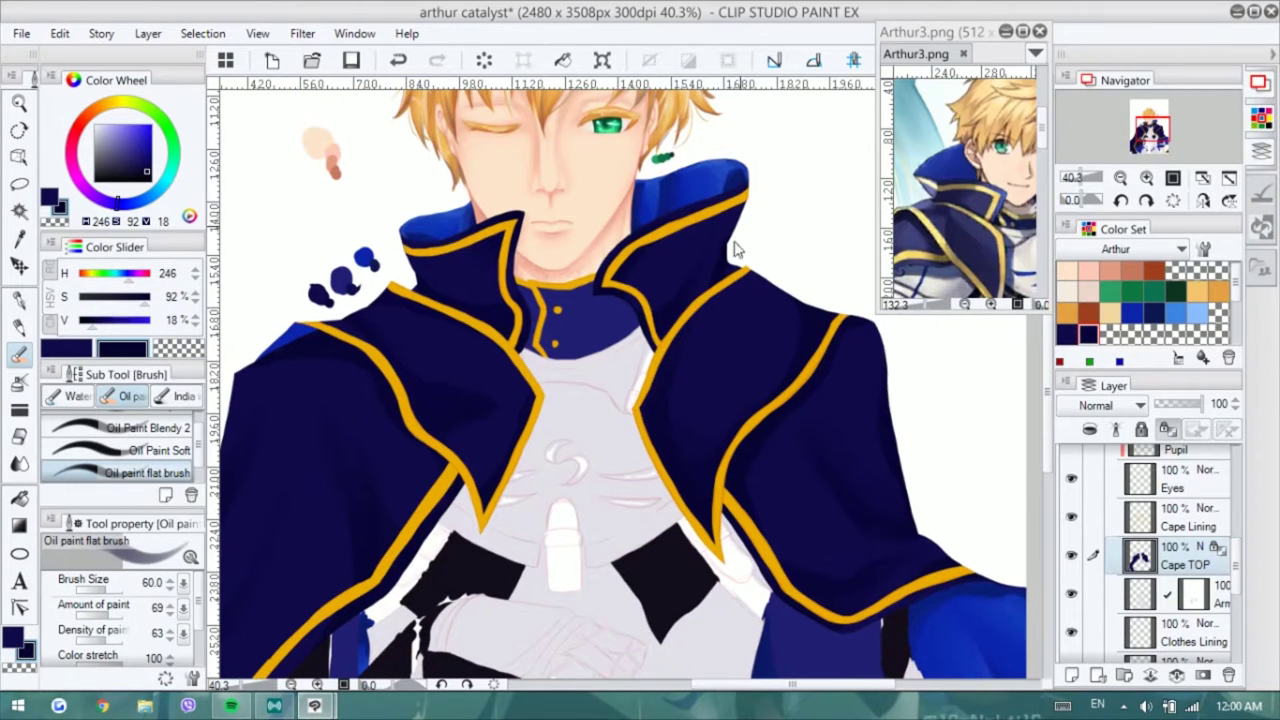
# - Soften the fold shadows on the front cape panel at the picture's left with sampled navy (H 246, S 85, V 29)
pyautogui.scroll(-2, 735, 250)
pyautogui.keyDown('alt'); pyautogui.click(516, 396); pyautogui.keyUp('alt')
pyautogui.keyDown('alt'); pyautogui.click(526, 382); pyautogui.keyUp('alt')
pyautogui.scroll(-2, 565, 338)
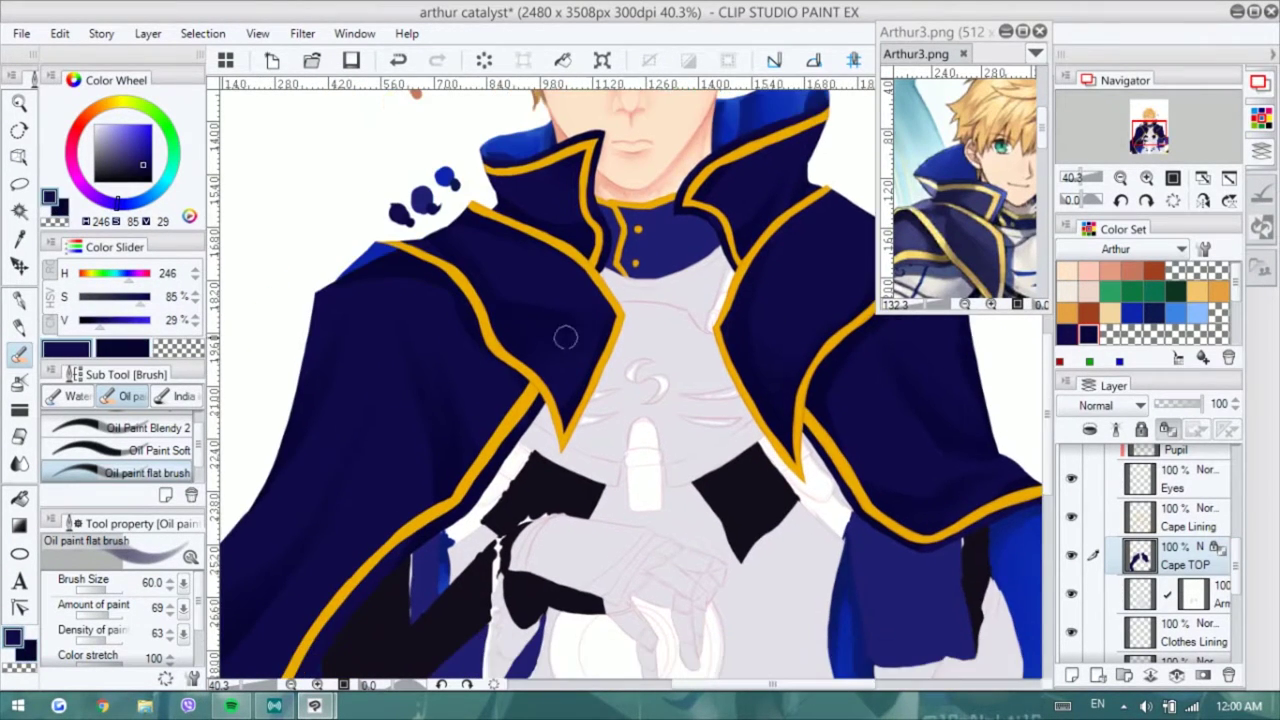
pyautogui.scroll(-2, 565, 338)
pyautogui.keyDown('alt'); pyautogui.click(543, 410); pyautogui.keyUp('alt')
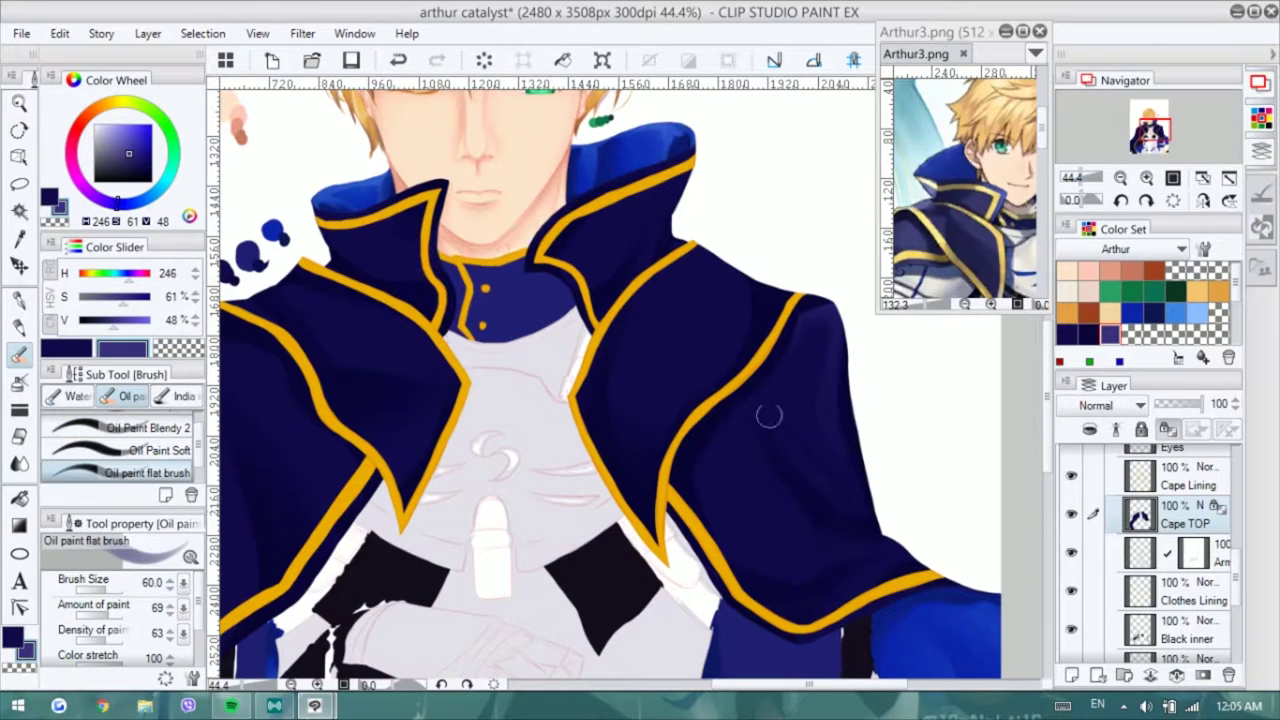
# - Paint lighter navy highlights (H 246, S 61, V 48) on the right-hand shoulder cape folds and blend them with Oil Paint Blendy 2
pyautogui.scroll(-1, 838, 502)
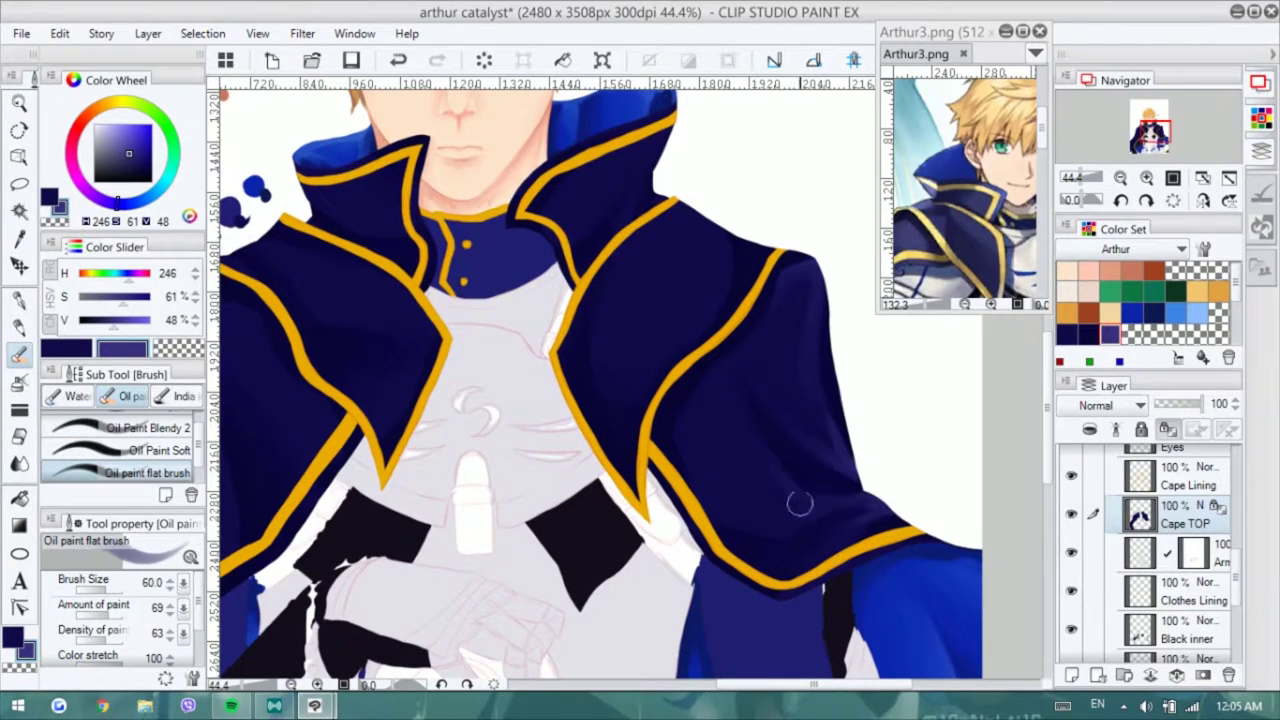
pyautogui.scroll(1, 787, 516)
pyautogui.press('.')
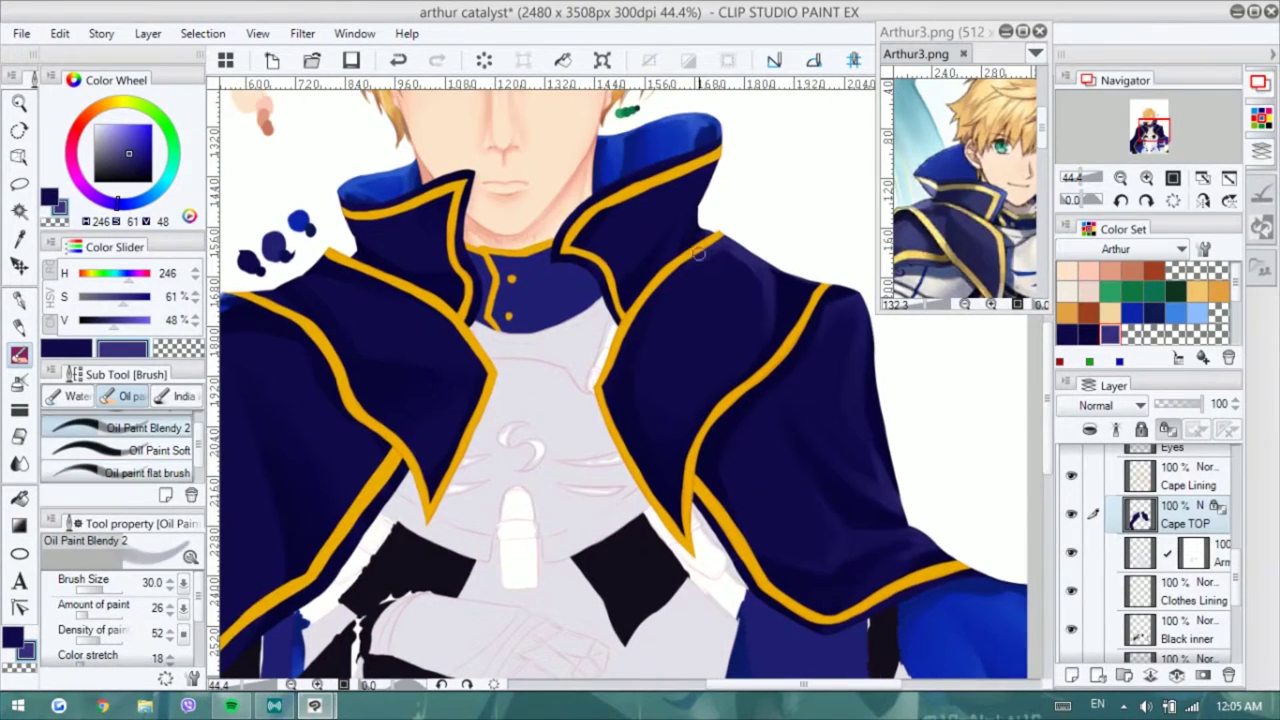
pyautogui.scroll(1, 852, 476)
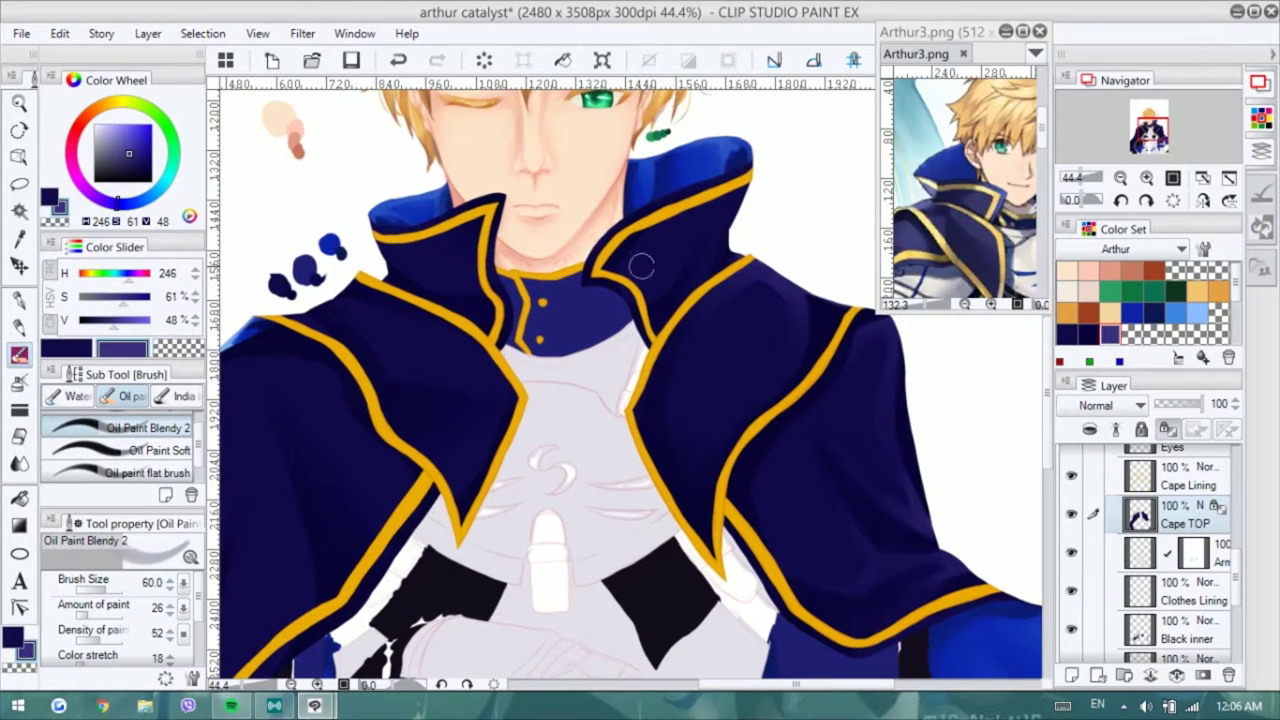
# - Add lighter navy highlights to the outer collar flap on the picture's right with the Oil paint flat brush and blend them
pyautogui.press('.')
pyautogui.press('.')
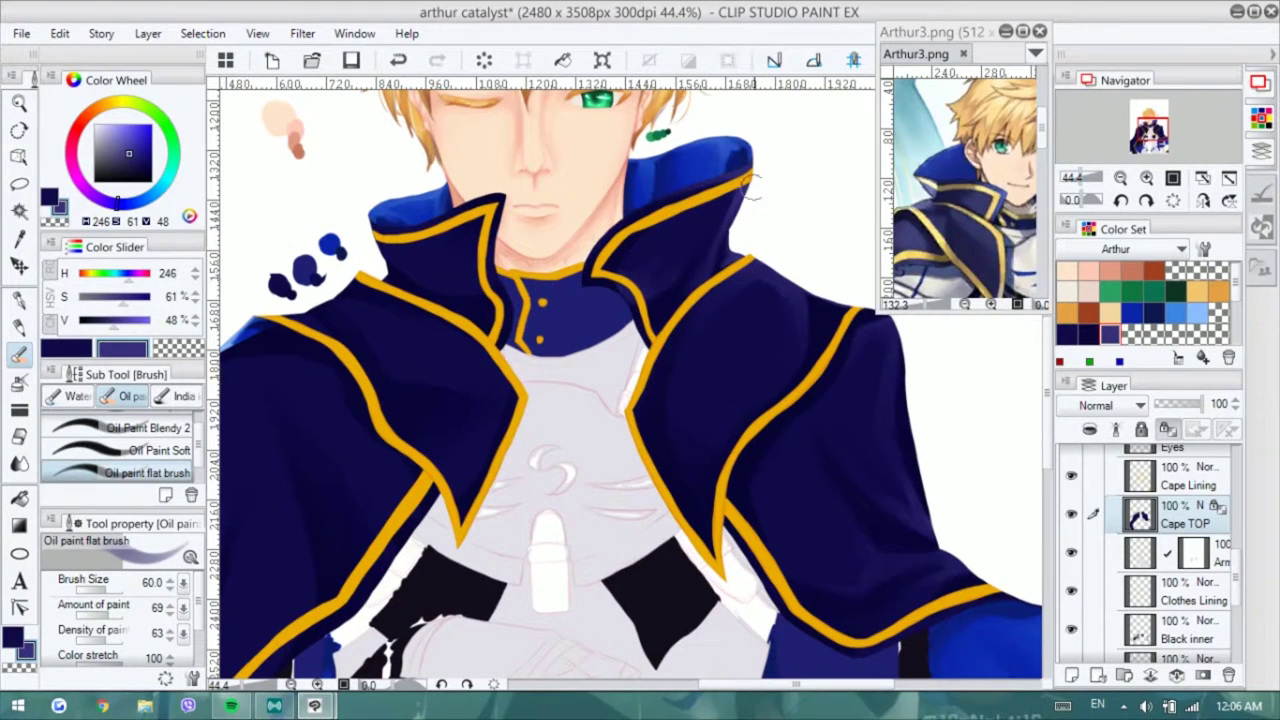
pyautogui.press(',')
pyautogui.press(',')
pyautogui.hscroll(-2, 518, 212)
# - Add the same lighter navy highlights to the outer collar flap on the picture's left and blend them
pyautogui.press('.')
pyautogui.press('.')
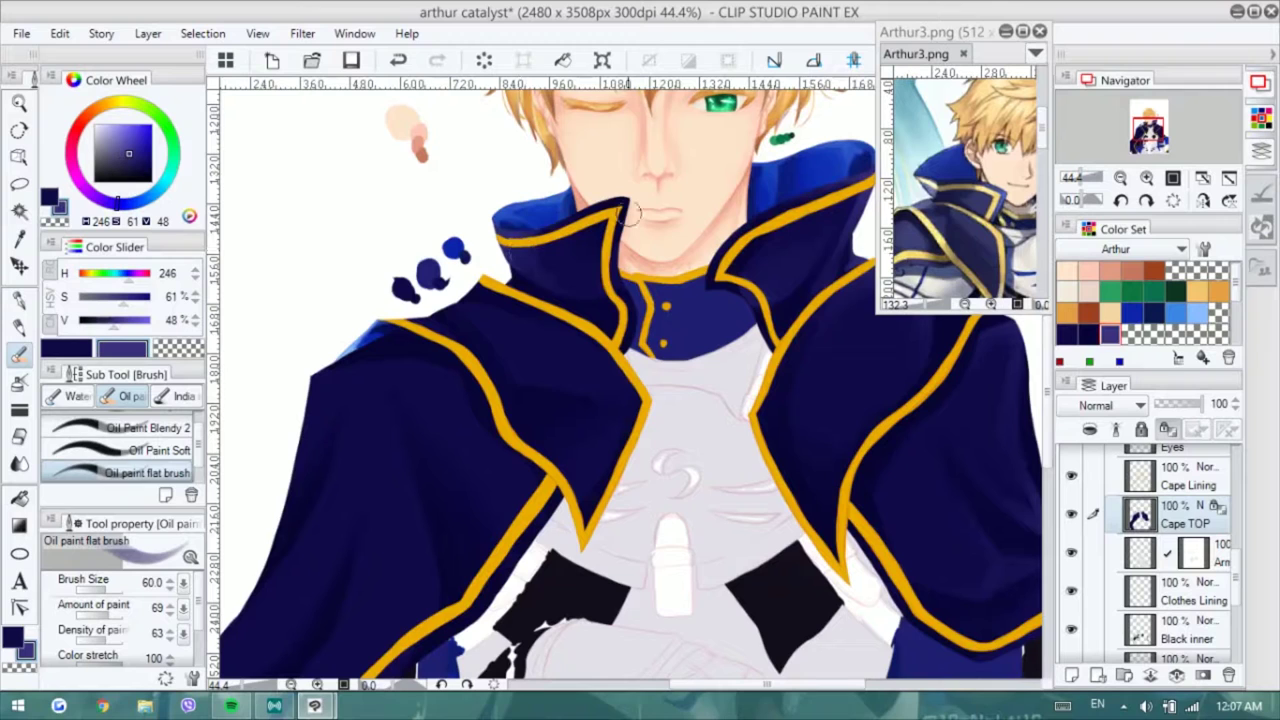
pyautogui.press(',')
pyautogui.press(',')
pyautogui.scroll(1, 500, 285)
# - Highlight the front cape panel below the left-hand collar with the Oil paint flat brush and blend with Oil Paint Blendy 2
pyautogui.press('.')
pyautogui.press('.')
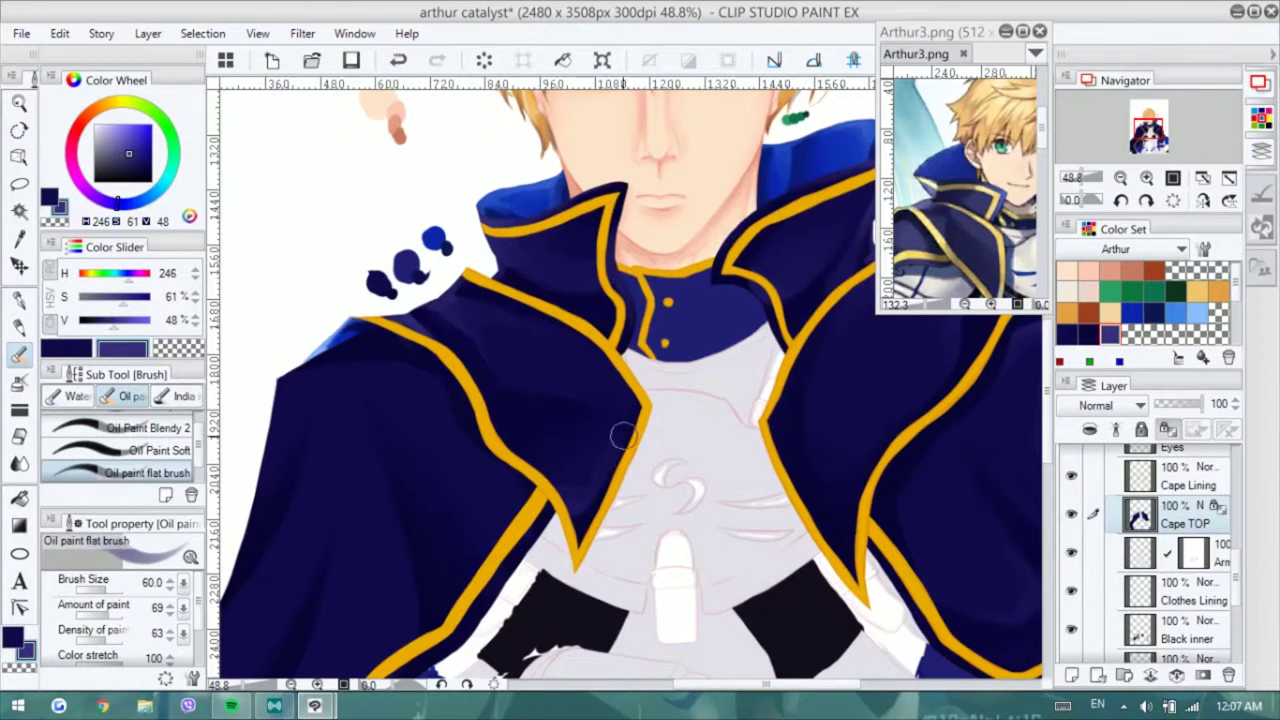
pyautogui.scroll(-1, 580, 370)
pyautogui.scroll(-1, 500, 210)
pyautogui.press(',')
pyautogui.press(',')
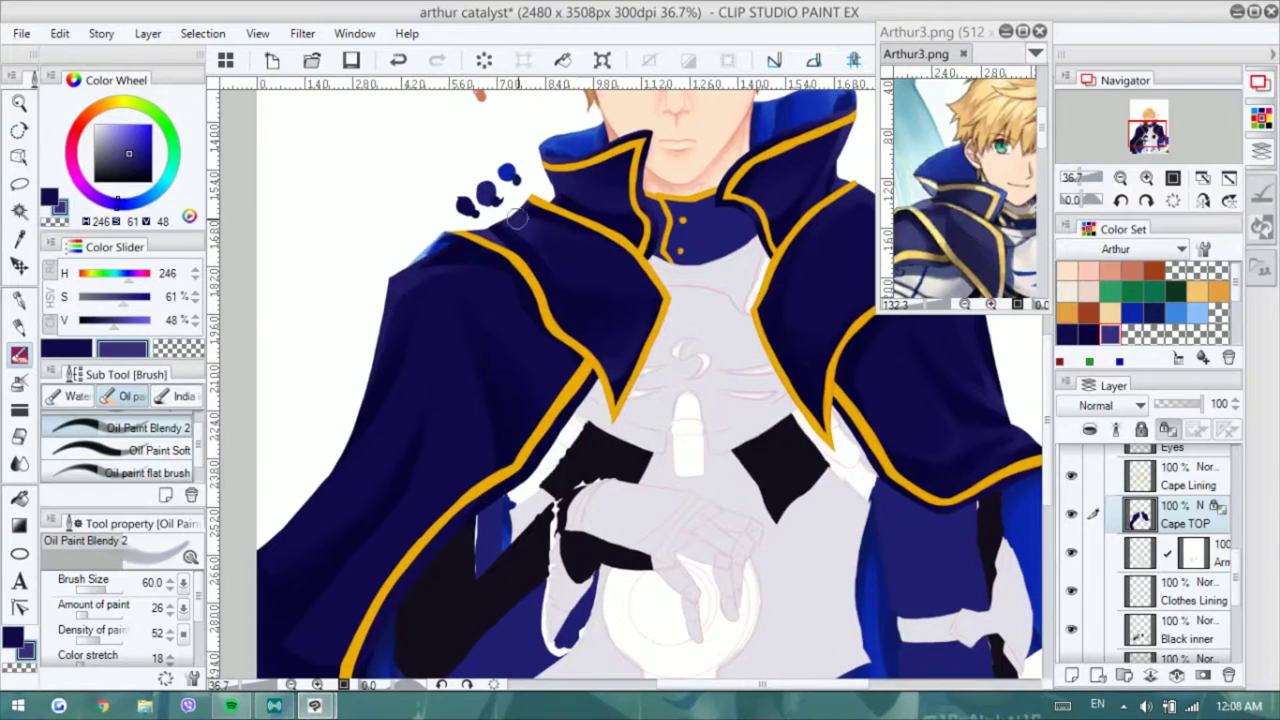
# - Paint and blend lighter navy fold highlights down the long cape draped over the arm on the picture's left
pyautogui.moveTo(625, 252)
pyautogui.mouseDown()
pyautogui.moveTo(625, 430)
pyautogui.moveTo(670, 400)
pyautogui.mouseUp()
pyautogui.press('.')
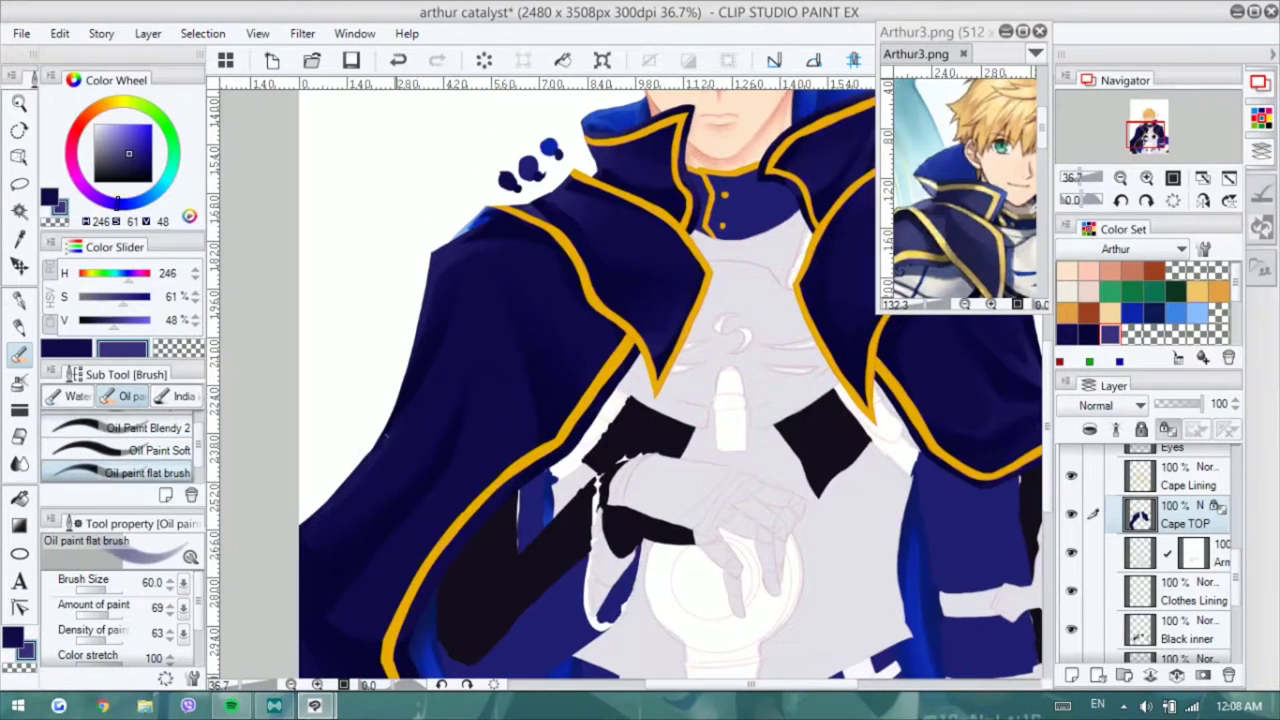
pyautogui.moveTo(465, 300); pyautogui.dragTo(491, 251)
pyautogui.moveTo(500, 300); pyautogui.dragTo(520, 265)
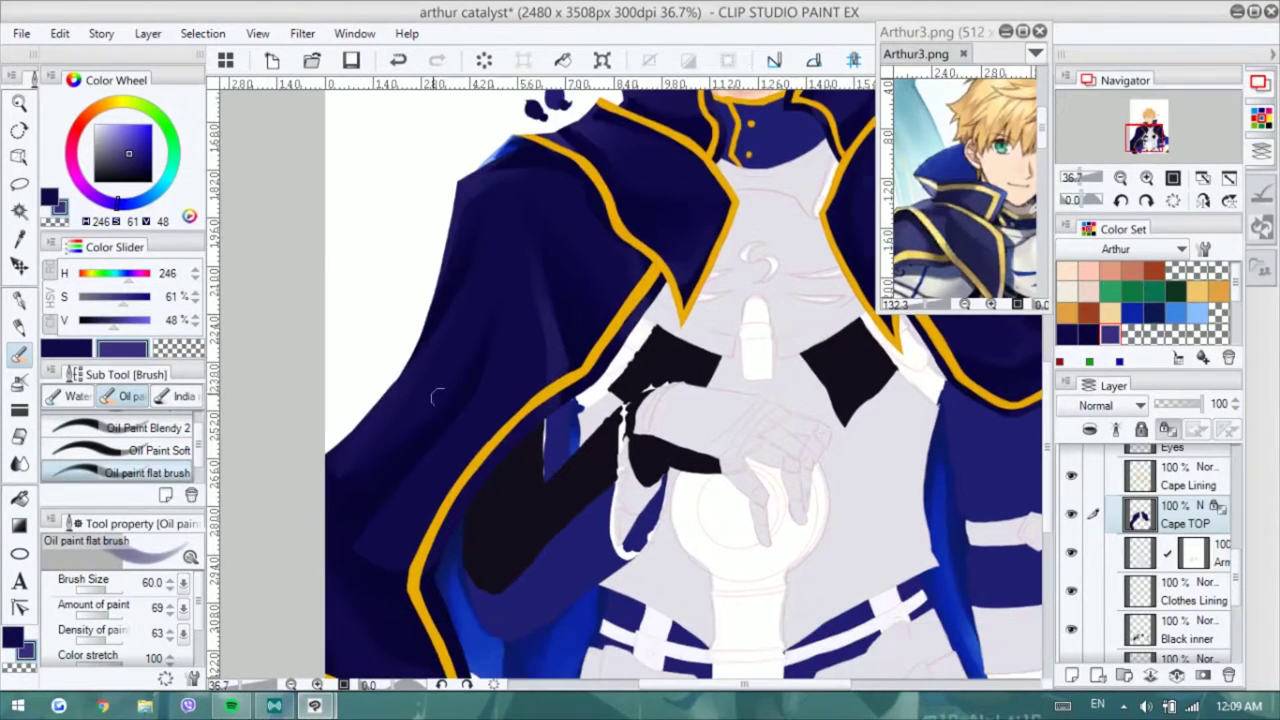
pyautogui.moveTo(387, 540)
pyautogui.mouseDown()
pyautogui.moveTo(400, 425)
pyautogui.moveTo(374, 545)
pyautogui.mouseUp()
pyautogui.press(',')
pyautogui.press(',')
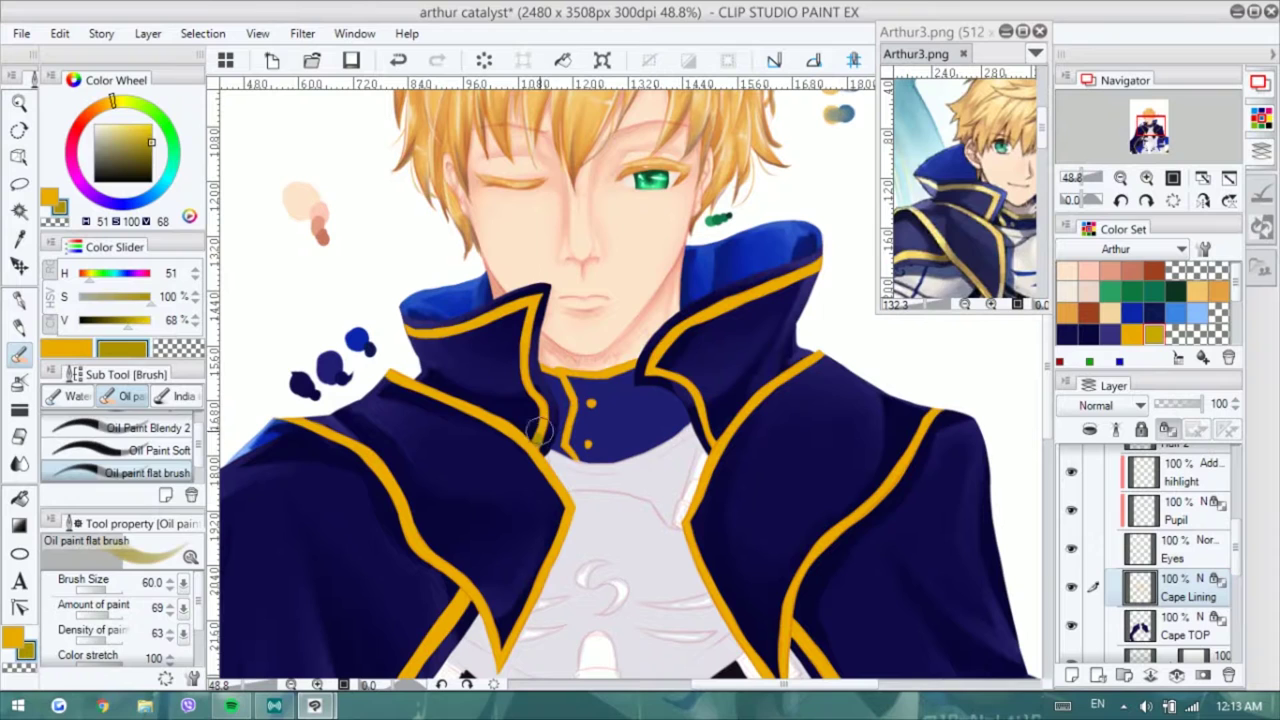
# - Shade the gold trim of the left-hand collar and cape panels on the Cape Lining layer in dark gold (H 46, S 100, V 62)
pyautogui.keyDown('alt'); pyautogui.click(545, 412); pyautogui.keyUp('alt')
pyautogui.press('p')
pyautogui.press('b')
pyautogui.press('.')
pyautogui.press('.')
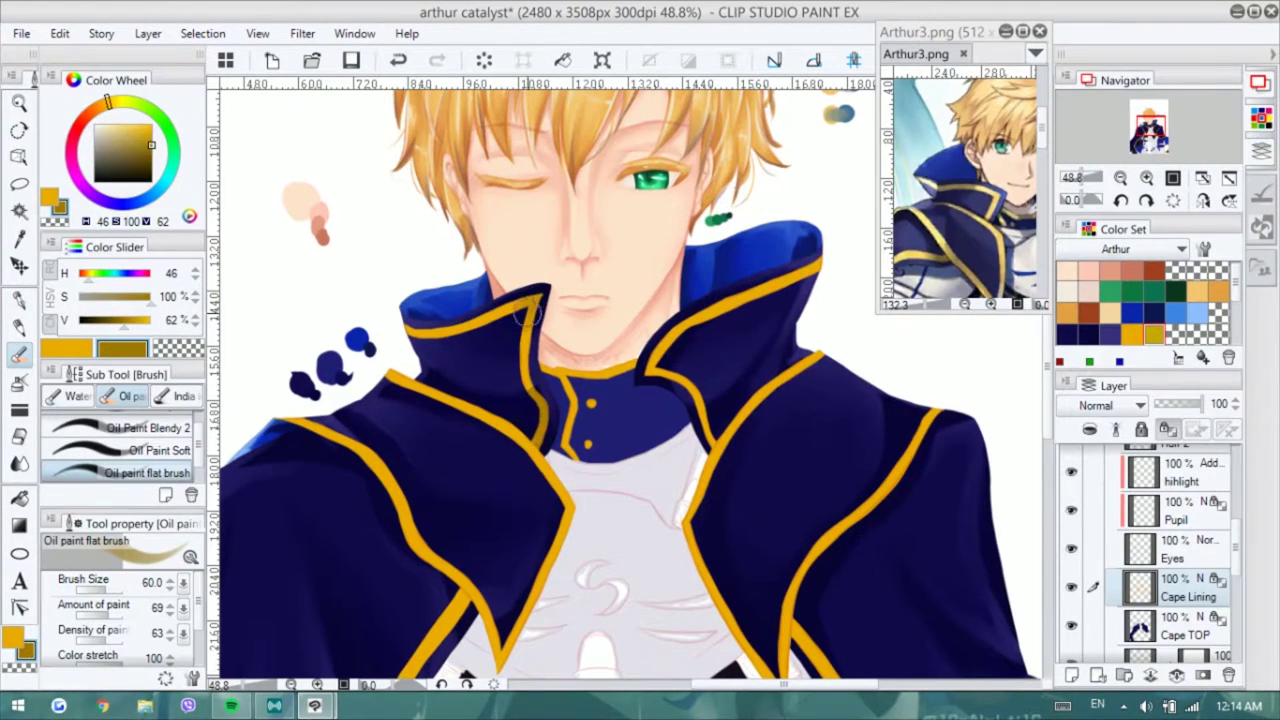
pyautogui.moveTo(420, 540)
pyautogui.mouseDown()
pyautogui.moveTo(410, 492)
pyautogui.moveTo(430, 515)
pyautogui.mouseUp()
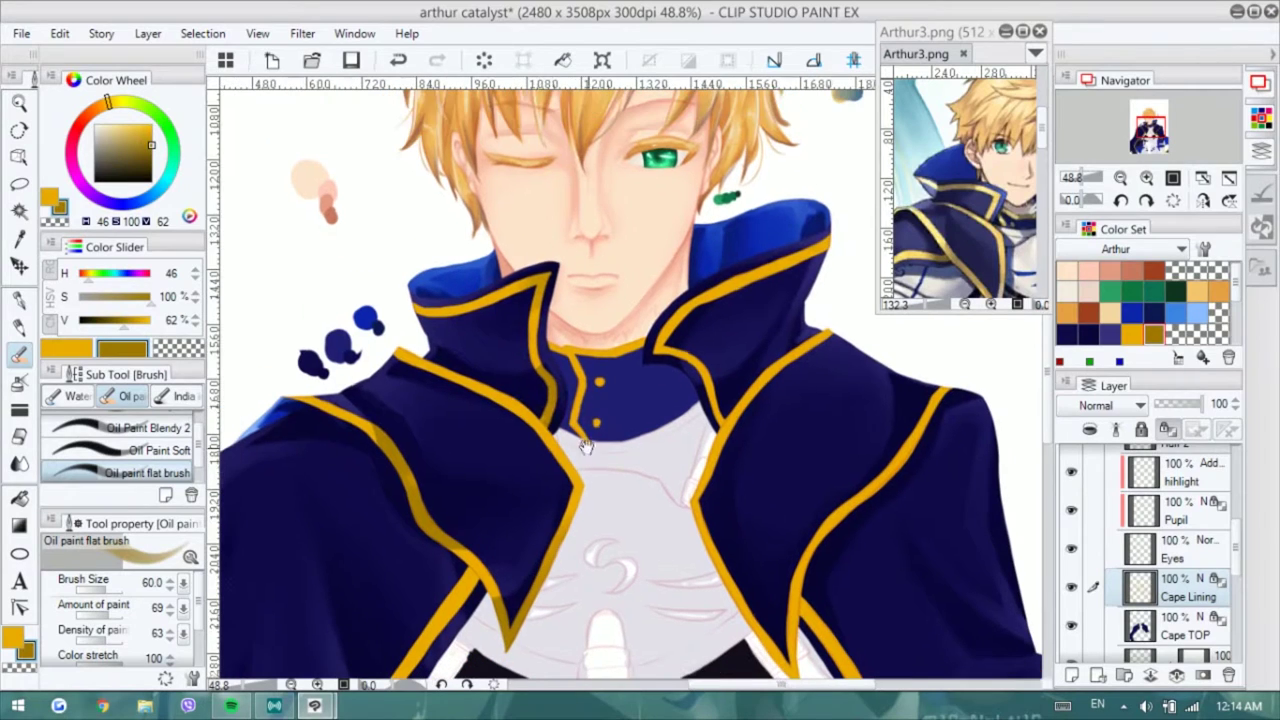
pyautogui.hotkey('ctrl', 'z')
pyautogui.moveTo(801, 255); pyautogui.dragTo(800, 253)
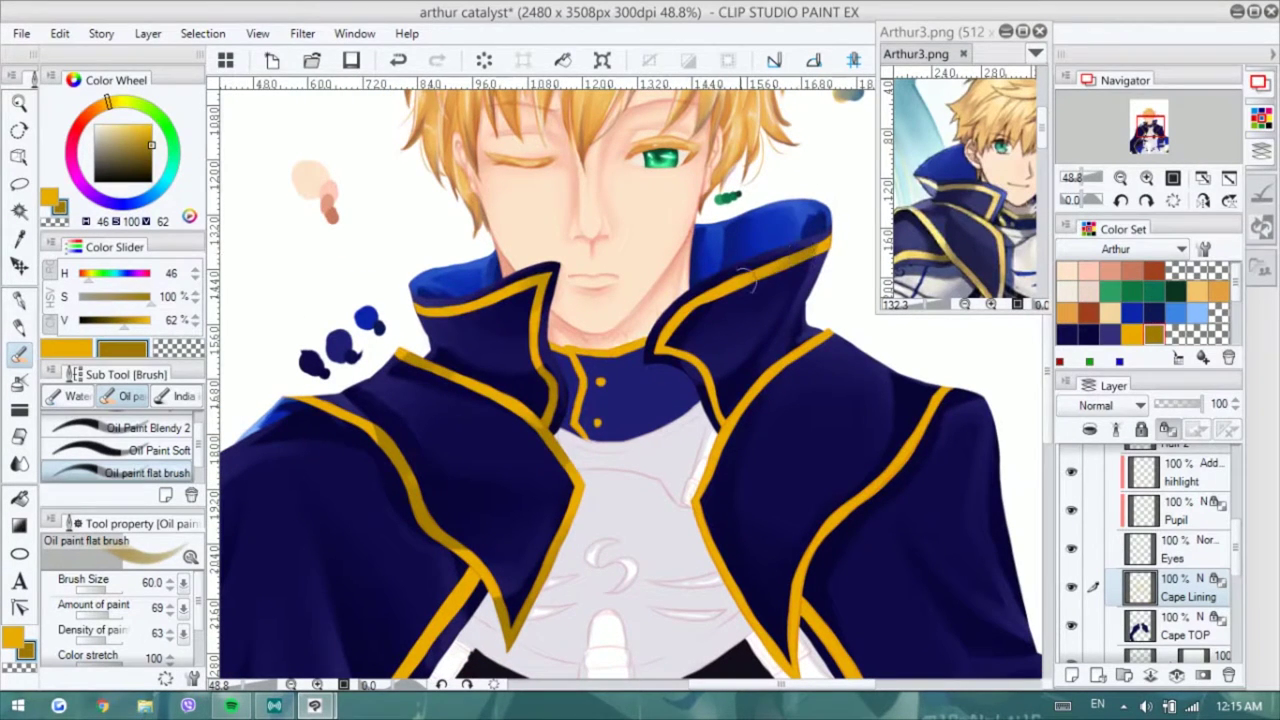
# - Continue the dark gold shading along the trim of the collar, front panel and shoulder cape on the picture's right
pyautogui.moveTo(702, 392)
pyautogui.mouseDown()
pyautogui.moveTo(708, 358)
pyautogui.moveTo(651, 261)
pyautogui.moveTo(602, 296)
pyautogui.moveTo(606, 337)
pyautogui.mouseUp()
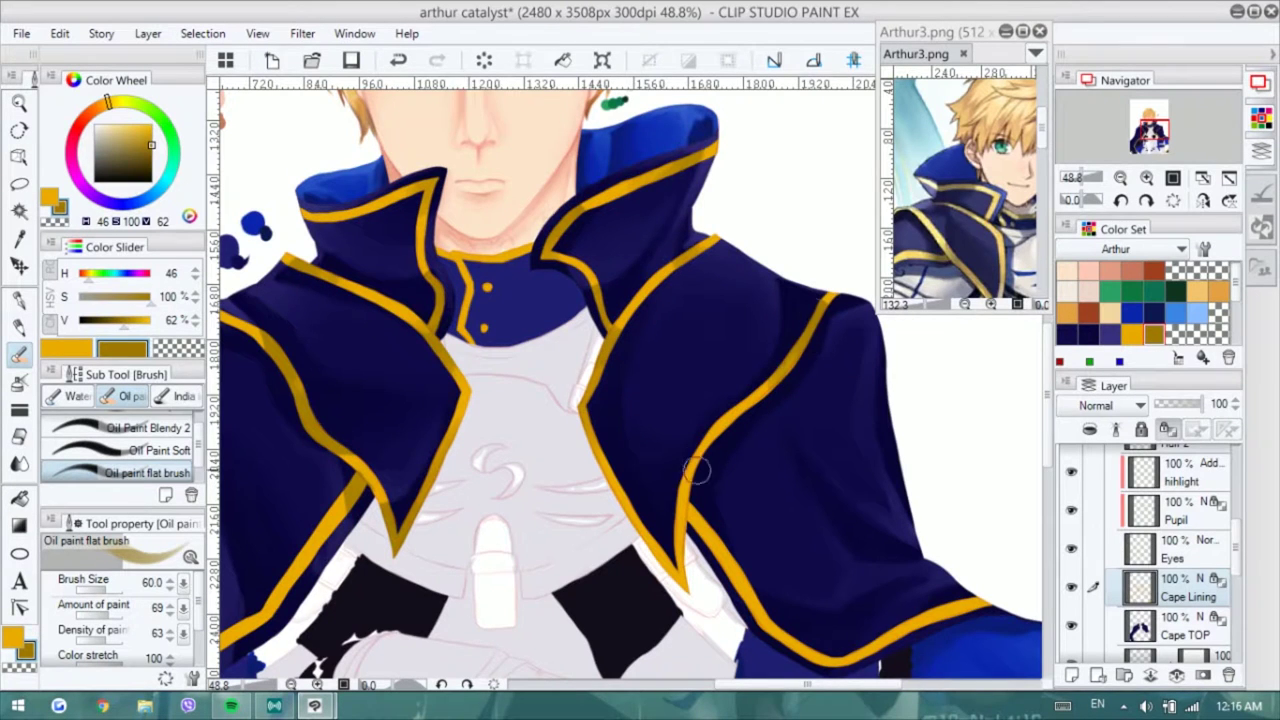
pyautogui.moveTo(417, 237); pyautogui.dragTo(527, 347)
pyautogui.moveTo(832, 225); pyautogui.dragTo(720, 326)
pyautogui.moveTo(815, 332); pyautogui.dragTo(811, 282)
pyautogui.moveTo(390, 293); pyautogui.dragTo(434, 283)
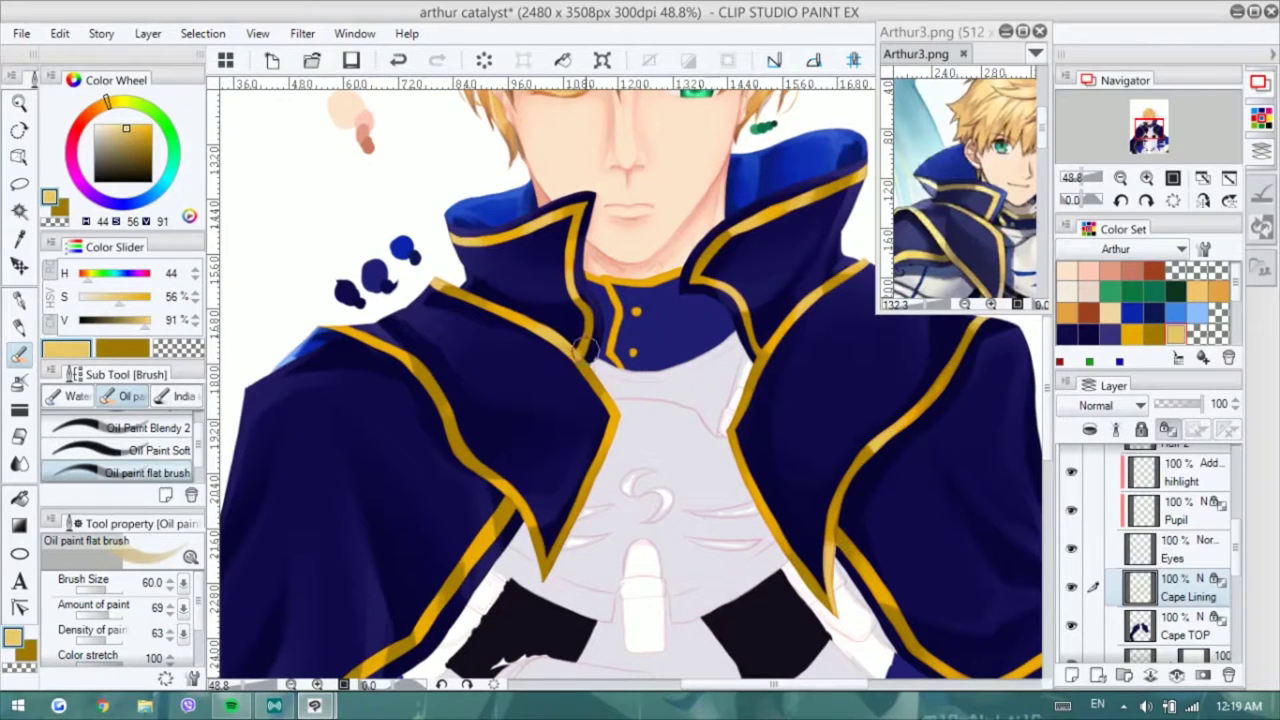
# - Paint light gold highlights (H 44, S 56, V 91) along the cape's gold trim, down to the lower hem
pyautogui.moveTo(571, 347); pyautogui.dragTo(610, 440)
pyautogui.moveTo(528, 487); pyautogui.dragTo(548, 497)
pyautogui.moveTo(364, 300); pyautogui.dragTo(470, 180)
pyautogui.moveTo(420, 420); pyautogui.dragTo(480, 360)
pyautogui.moveTo(440, 480); pyautogui.dragTo(512, 420)
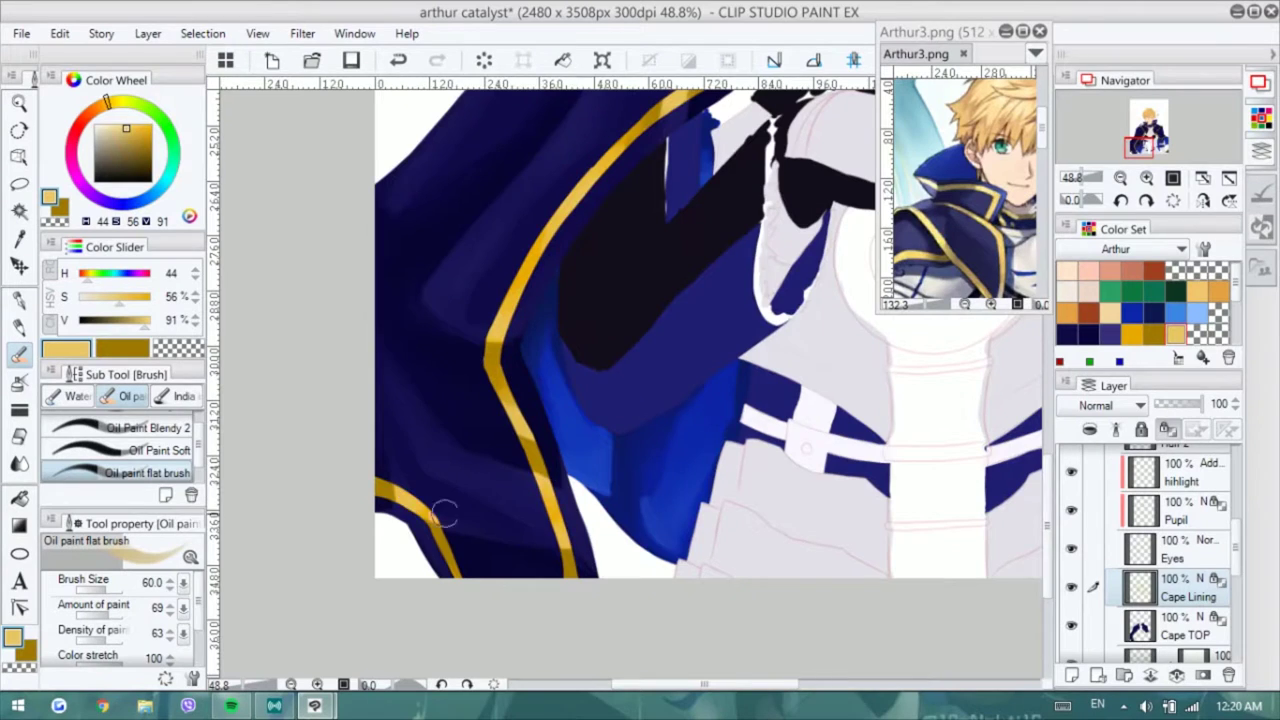
pyautogui.moveTo(720, 140); pyautogui.dragTo(350, 510)
pyautogui.moveTo(546, 100); pyautogui.dragTo(546, 290)
# - Add pale cream highlights (H 44, S 16, V 91) along the gold trim of the whole cape with the Oil paint flat brush
pyautogui.click(1197, 335)
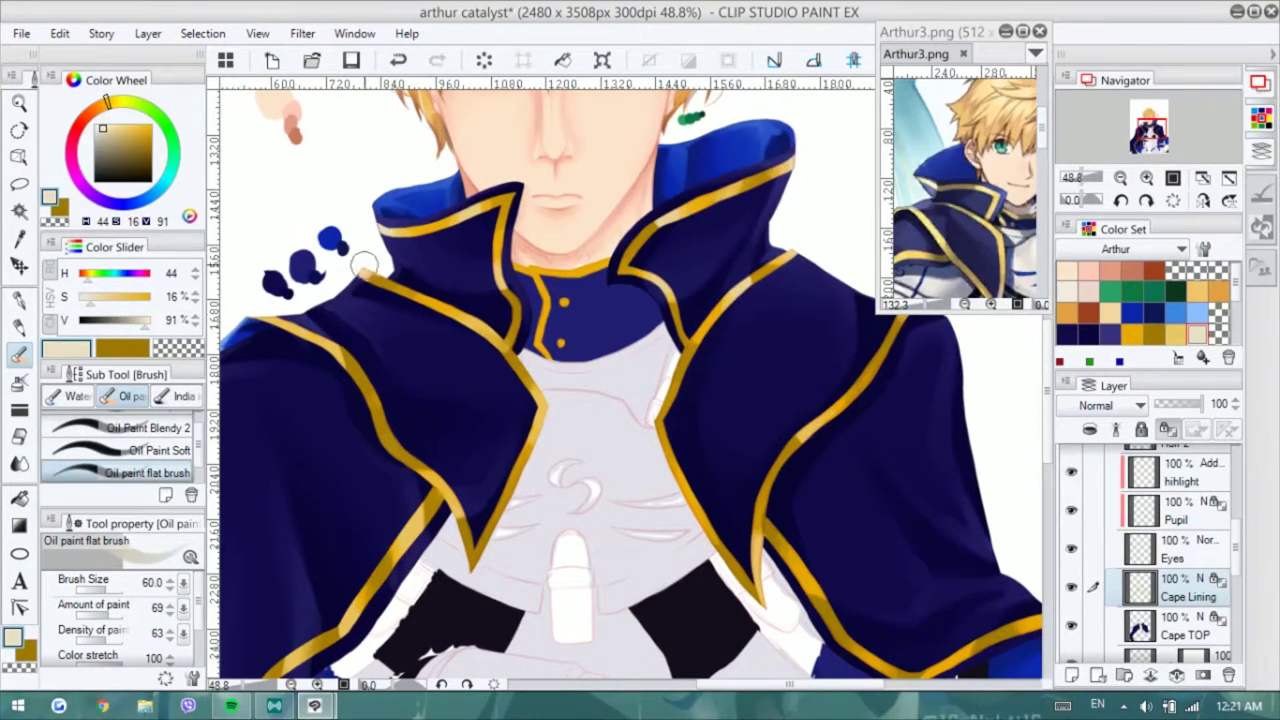
pyautogui.scroll(-1, 448, 465)
pyautogui.keyDown('ctrl'); pyautogui.keyDown('shift'); pyautogui.click(443, 473); pyautogui.keyUp('shift'); pyautogui.keyUp('ctrl')
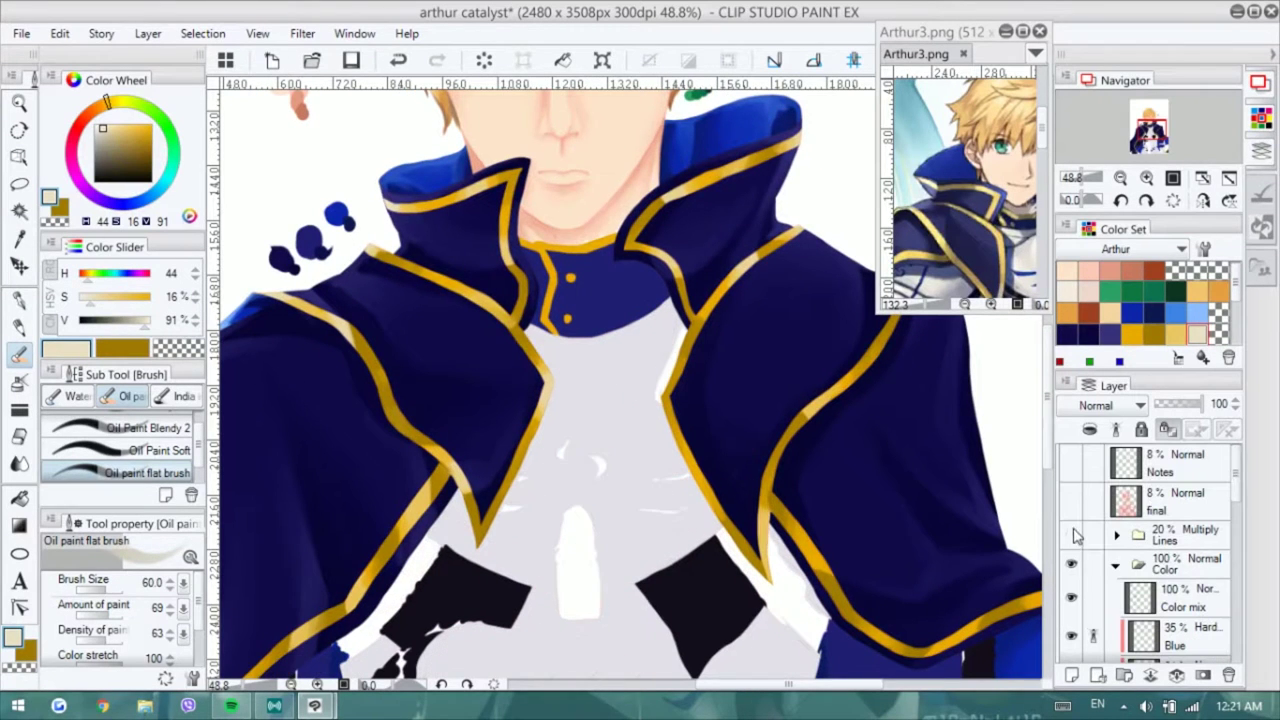
pyautogui.scroll(-10, 659, 398)
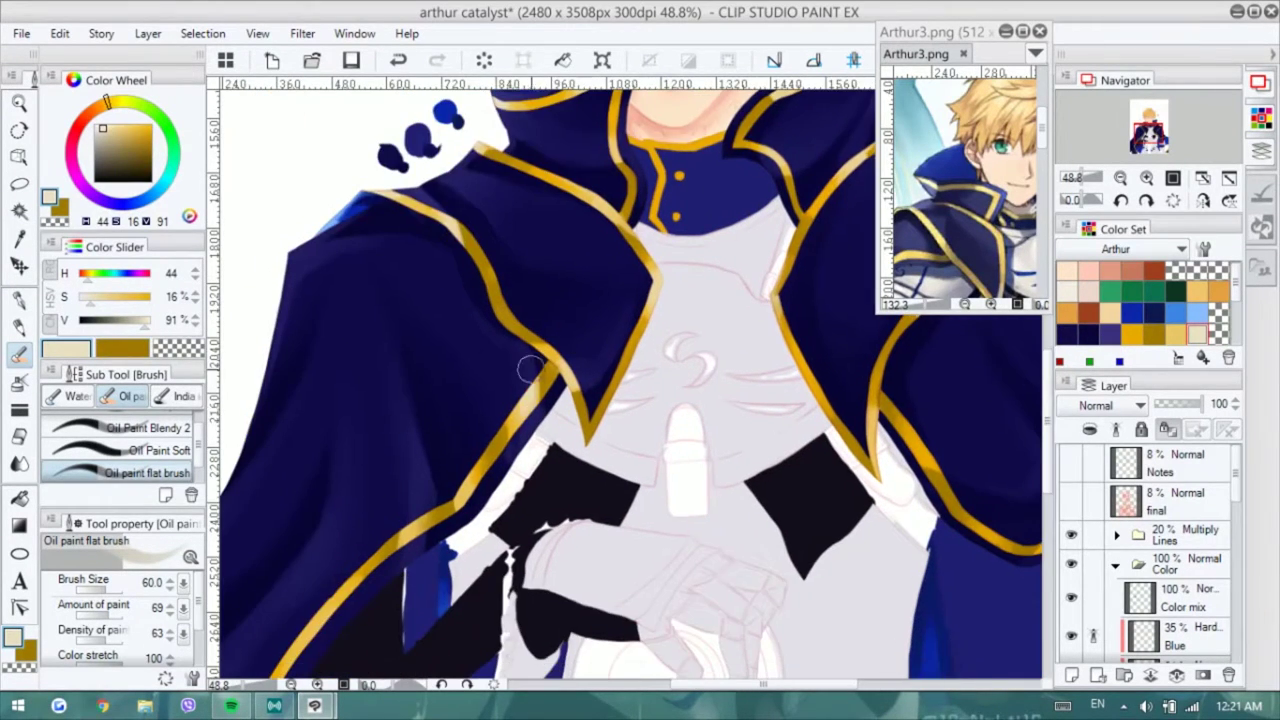
pyautogui.hscroll(-6, 530, 390)
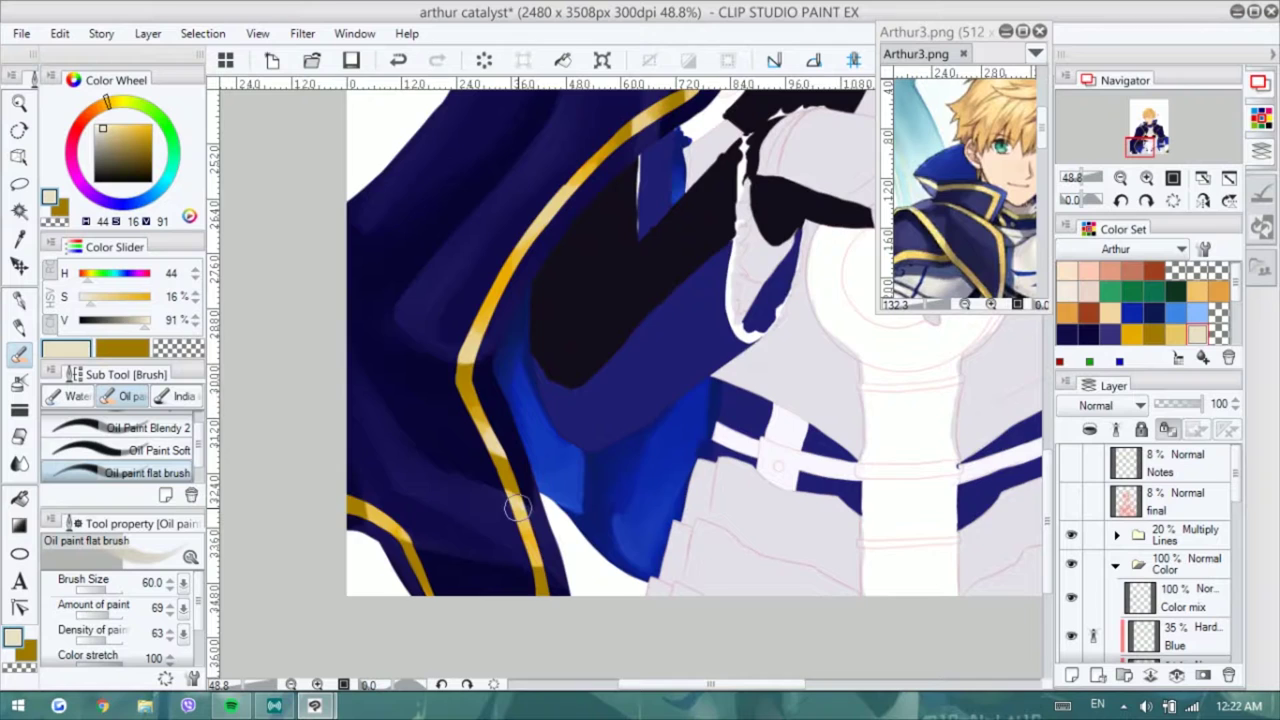
pyautogui.hscroll(5, 700, 556)
pyautogui.scroll(3, 740, 268)
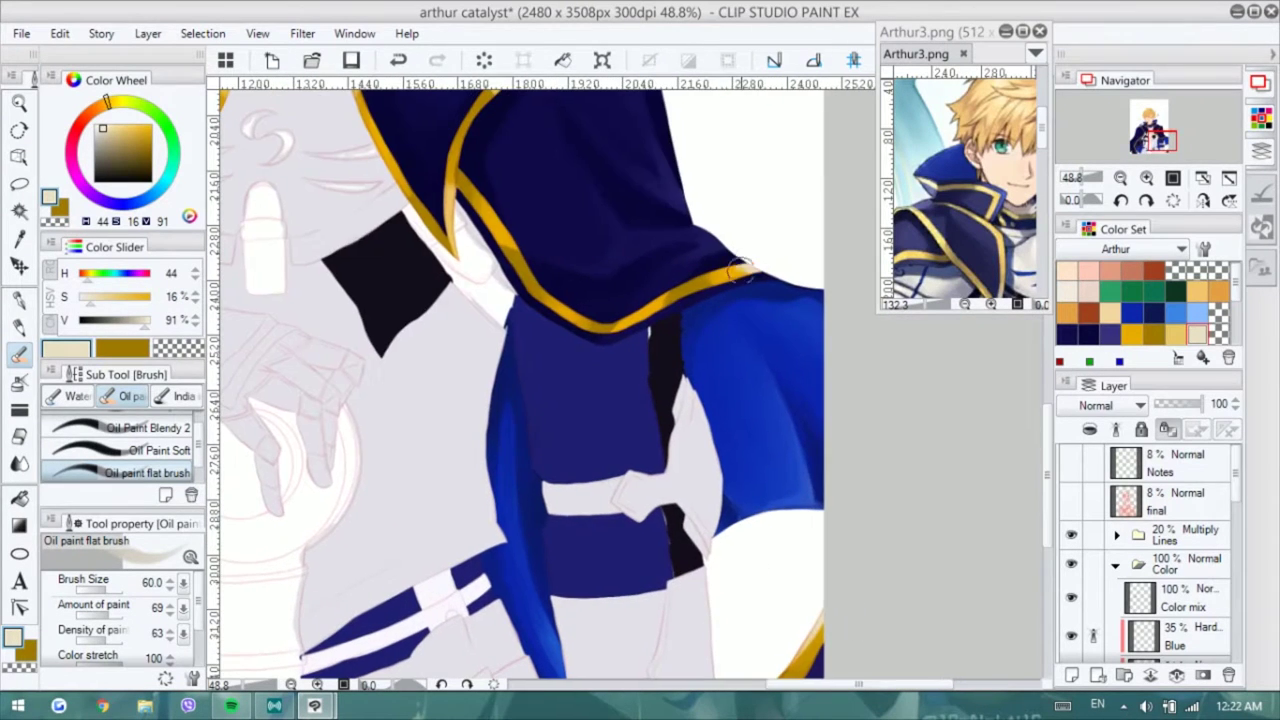
# - Shade the blue sleeves and waist cloth beneath the cape in dark navy (H 244, S 84, V 30) with the Oil paint flat brush
pyautogui.scroll(1, 620, 330)
pyautogui.hscroll(-1, 605, 345)
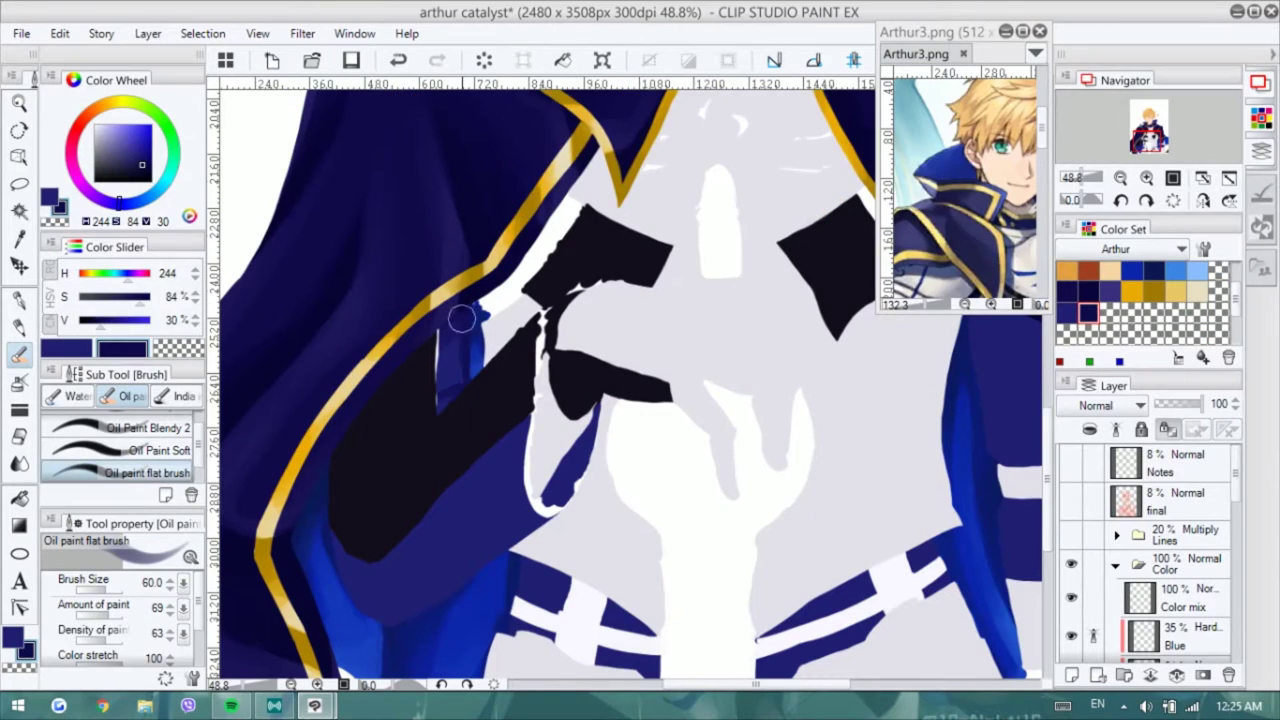
pyautogui.scroll(-2, 410, 430)
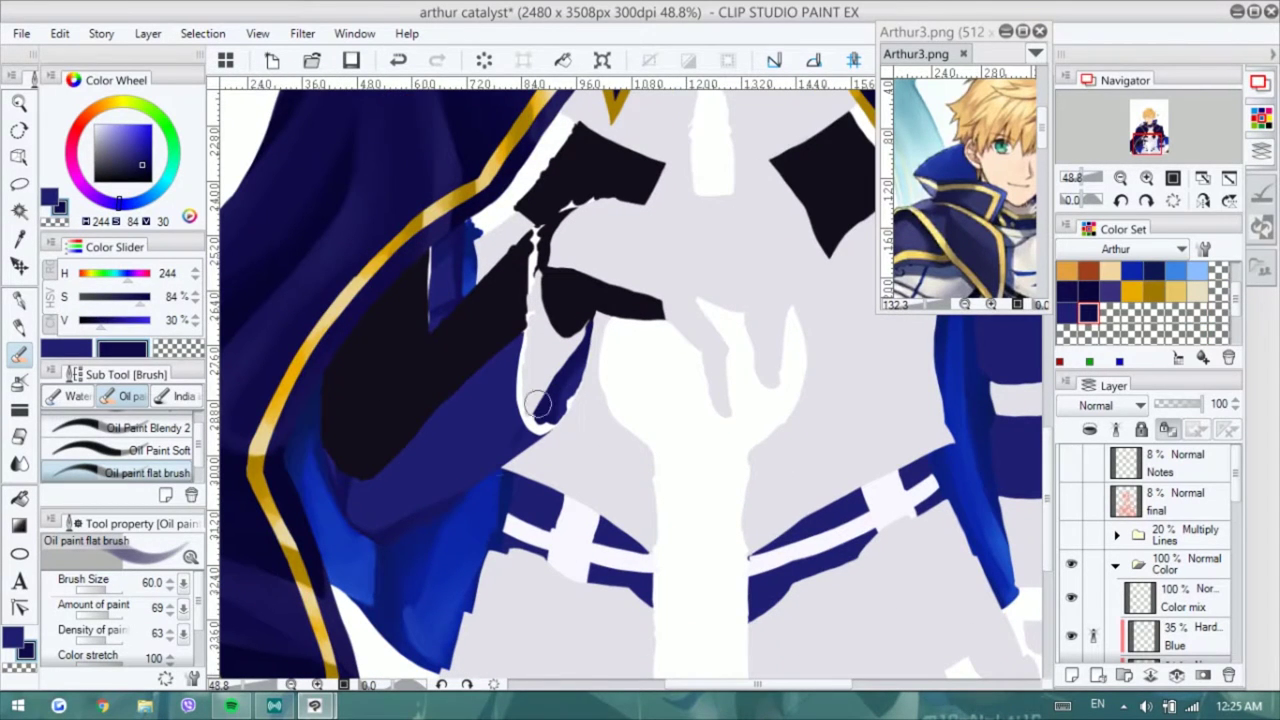
pyautogui.hscroll(3, 600, 420)
pyautogui.hscroll(3, 694, 471)
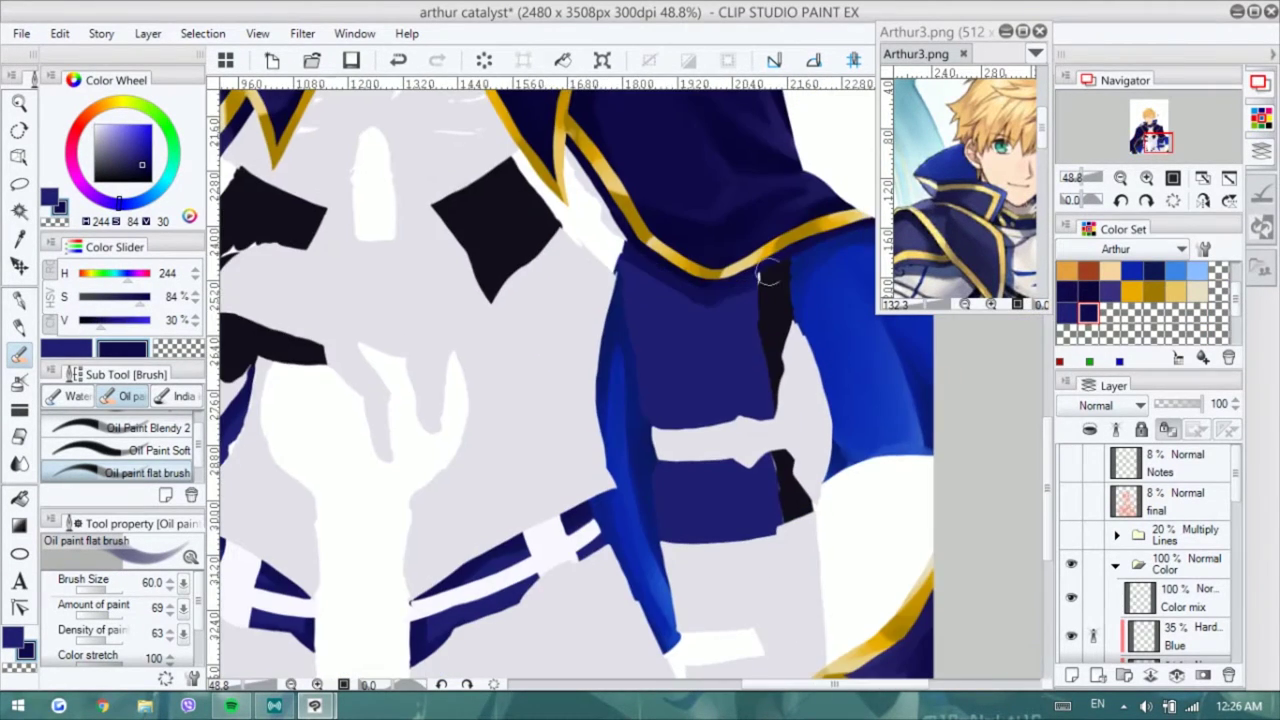
pyautogui.hotkey('ctrl', 'z')
pyautogui.hscroll(-4, 770, 443)
pyautogui.scroll(2, 770, 443)
pyautogui.scroll(-2, 780, 440)
pyautogui.scroll(-1, 780, 440)
# - Paint lighter blue highlights (H 240, S 56, V 55) on the blue sleeves and waist cloth, blending them with Oil Paint Blendy 2
pyautogui.keyDown('alt'); pyautogui.click(843, 376); pyautogui.keyUp('alt')
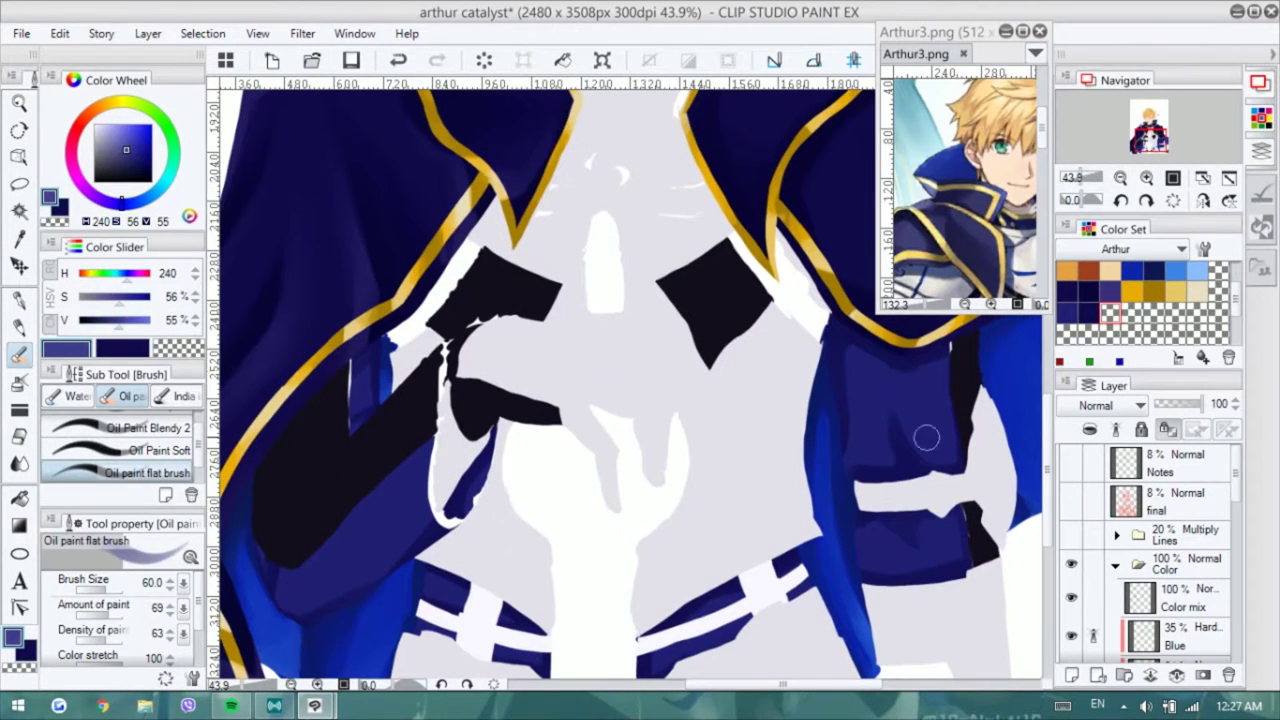
pyautogui.scroll(-3, 543, 357)
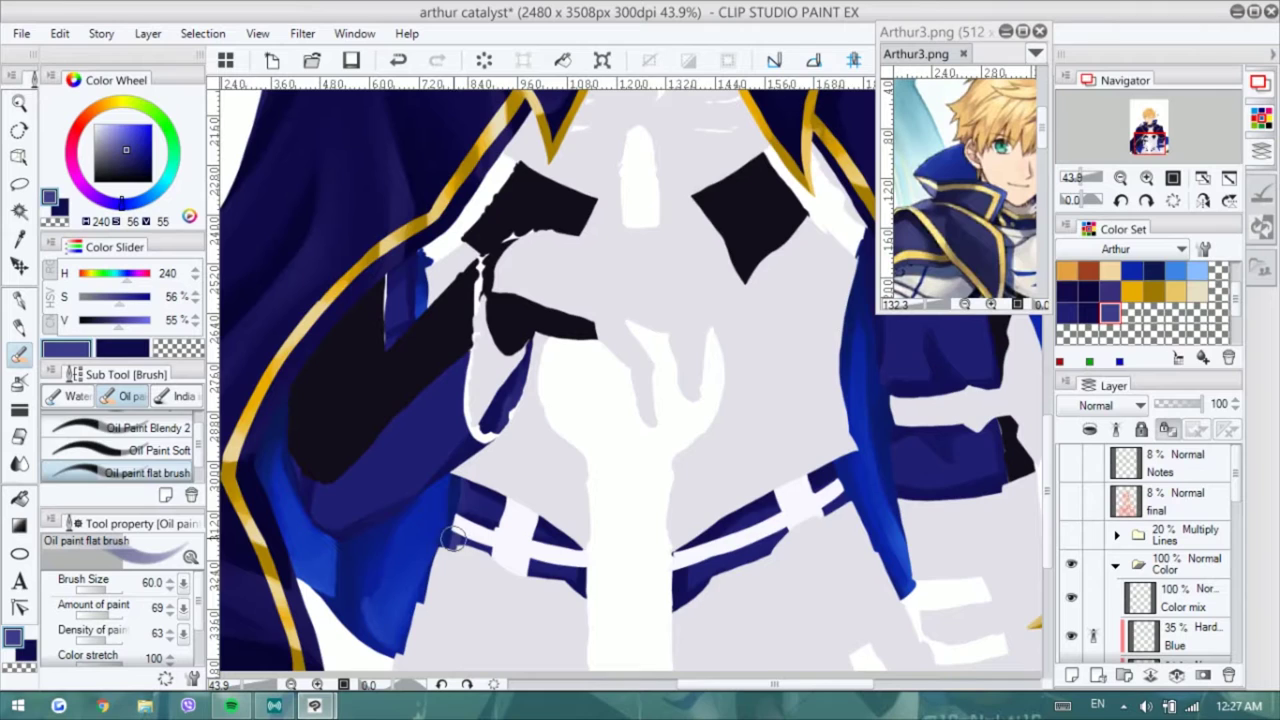
pyautogui.scroll(2, 399, 403)
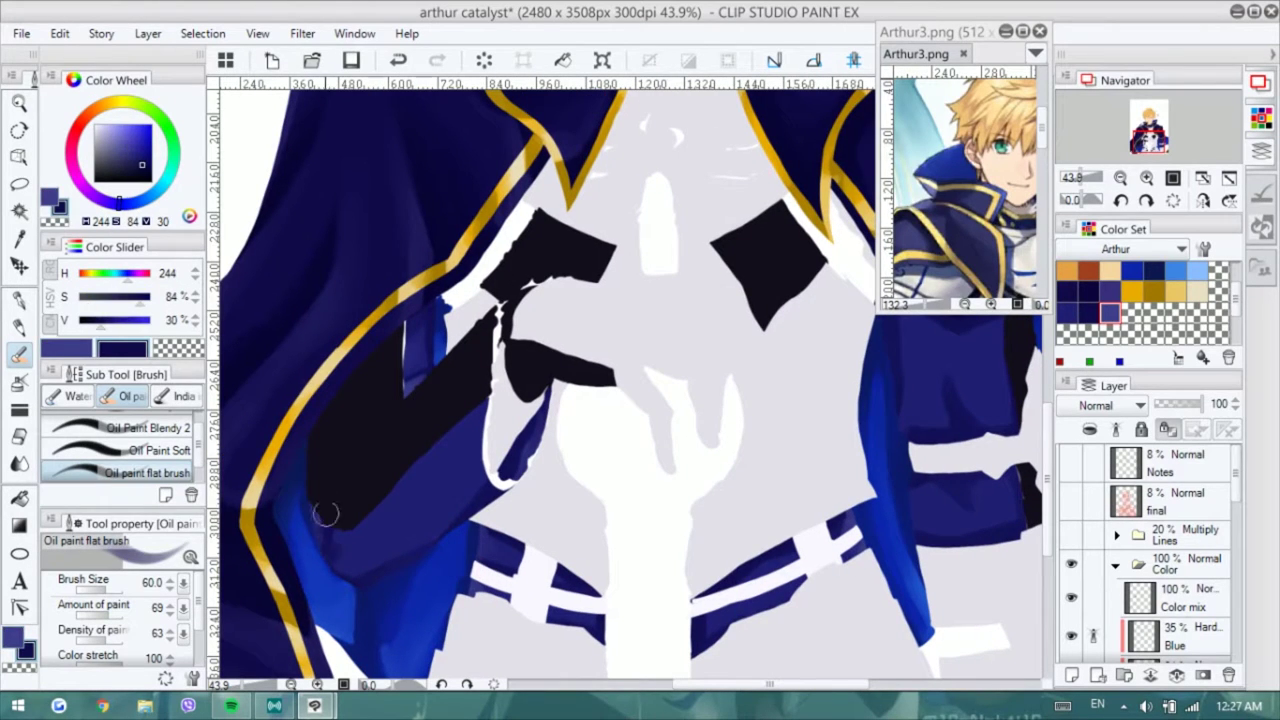
pyautogui.click(130, 428)
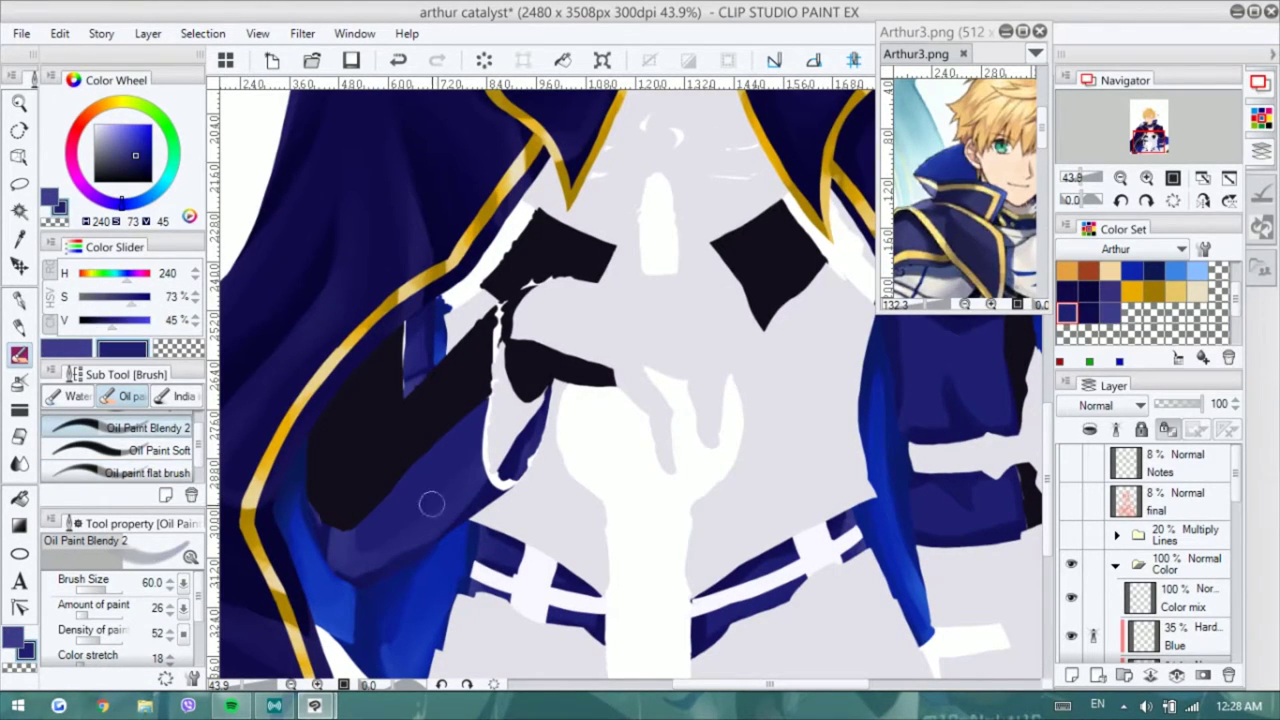
pyautogui.hscroll(5, 640, 380)
pyautogui.click(130, 473)
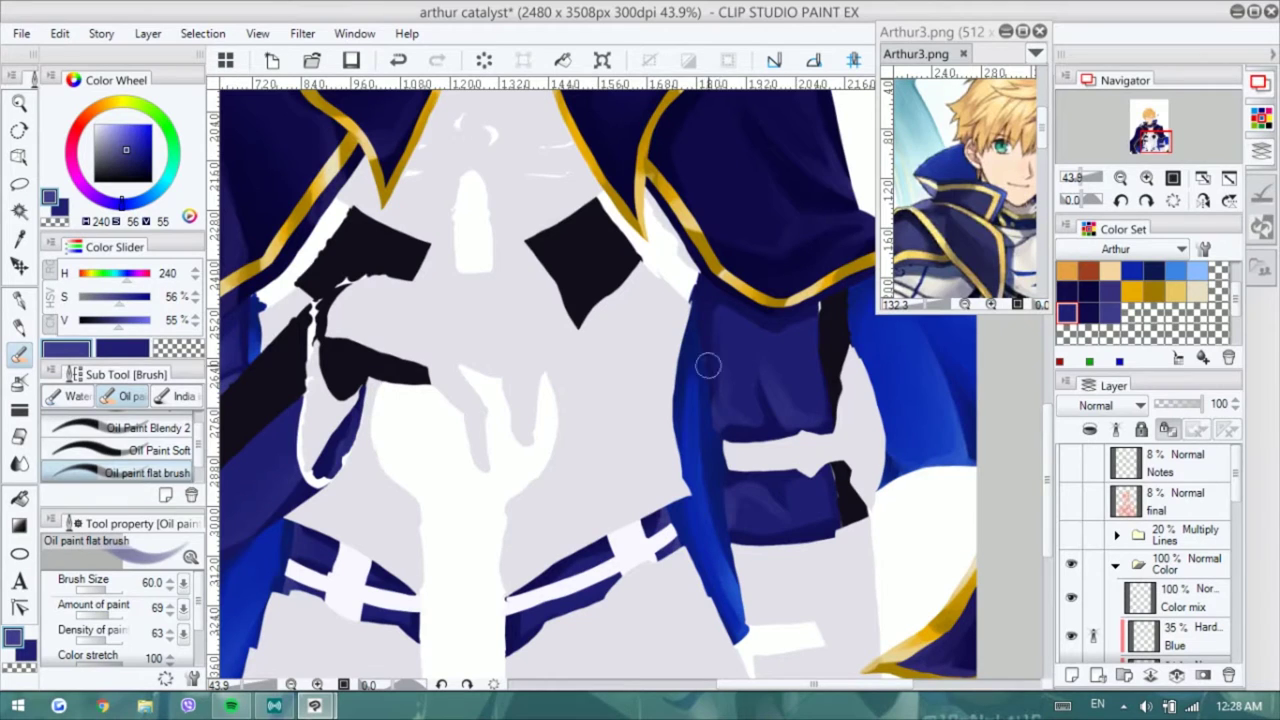
pyautogui.press('b')
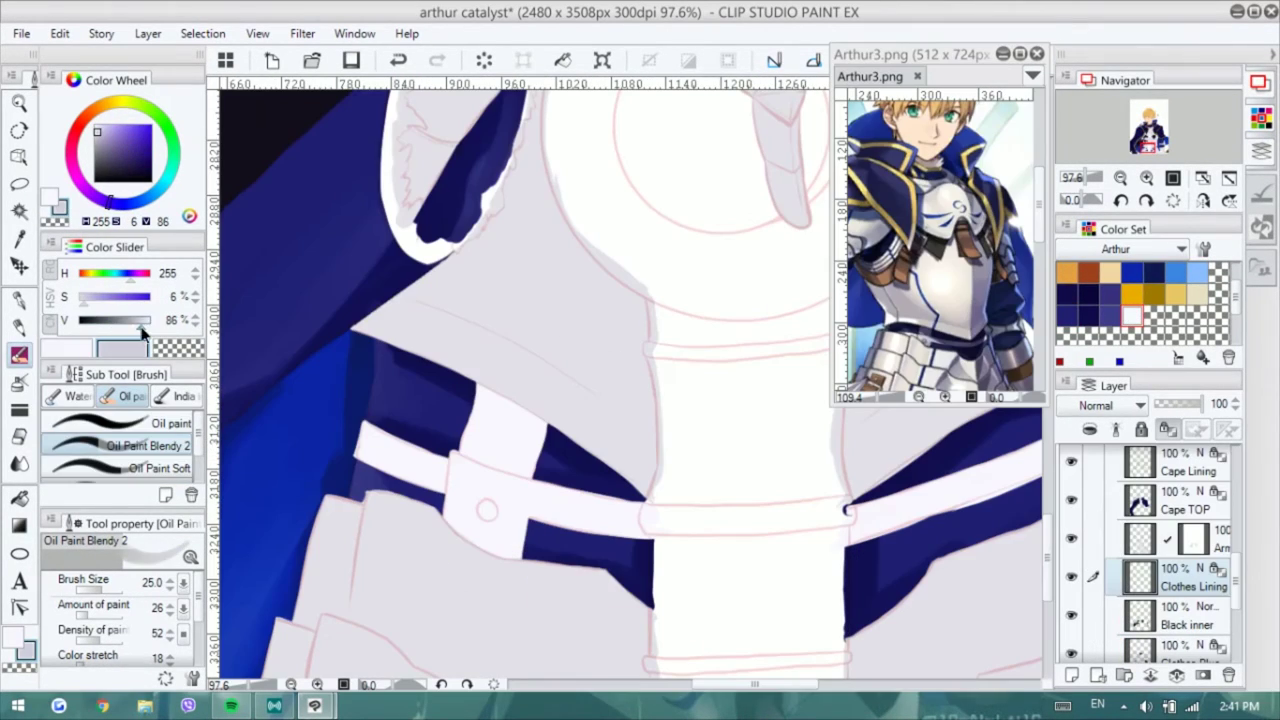
# - Block in pale gray shadows (H 255, S 6, V 87) on the white waist straps with the G-pen and blend them on Clothes Lining
pyautogui.press('p')
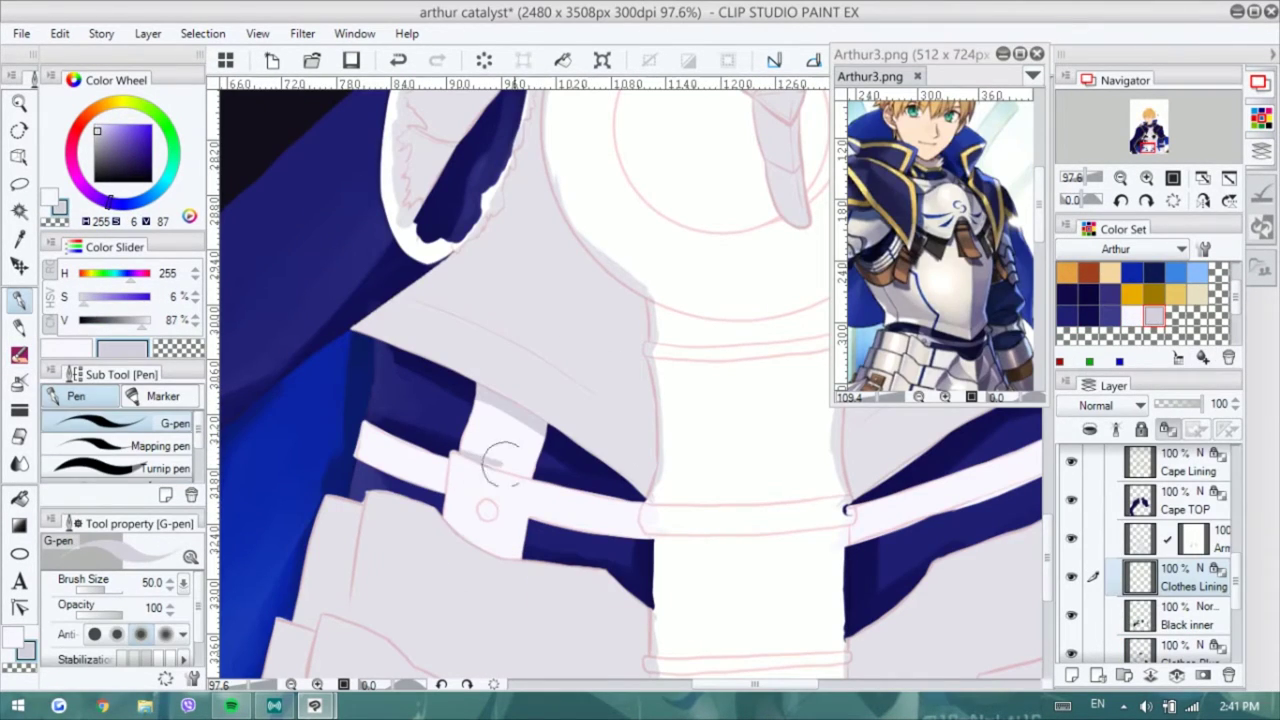
pyautogui.moveTo(653, 502)
pyautogui.mouseDown()
pyautogui.moveTo(323, 542)
pyautogui.moveTo(243, 567)
pyautogui.mouseUp()
pyautogui.press('b')
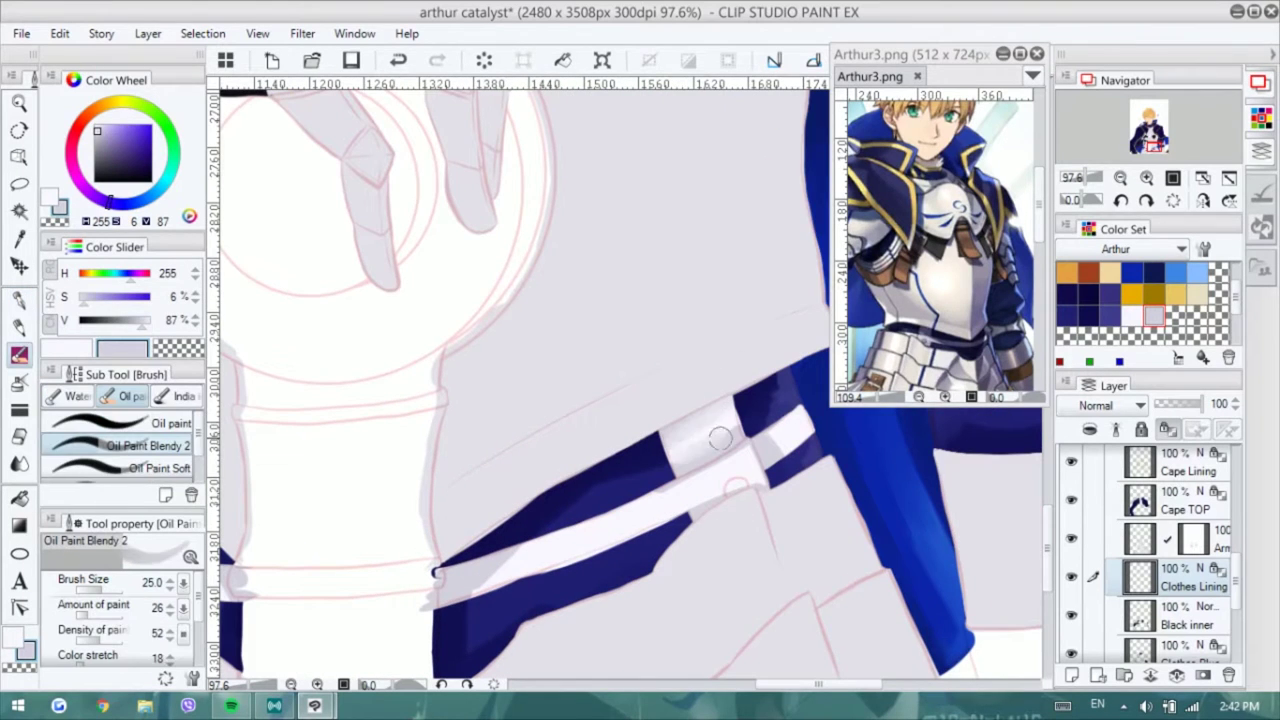
pyautogui.keyDown('alt'); pyautogui.click(720, 437); pyautogui.keyUp('alt')
pyautogui.press('b')
pyautogui.moveTo(720, 430)
pyautogui.mouseDown()
pyautogui.moveTo(685, 455)
pyautogui.moveTo(790, 435)
pyautogui.mouseUp()
pyautogui.moveTo(760, 480); pyautogui.dragTo(700, 505)
# - Refine the pale gray shading along the waist strap and its buckle on the picture's left with the Oil paint flat brush
pyautogui.moveTo(558, 475)
pyautogui.mouseDown()
pyautogui.moveTo(798, 400)
pyautogui.moveTo(910, 418)
pyautogui.mouseUp()
pyautogui.keyDown('alt'); pyautogui.click(430, 520); pyautogui.keyUp('alt')
pyautogui.moveTo(400, 440)
pyautogui.mouseDown()
pyautogui.moveTo(455, 410)
pyautogui.moveTo(320, 470)
pyautogui.mouseUp()
pyautogui.scroll(3, 430, 470)
pyautogui.moveTo(560, 470); pyautogui.dragTo(520, 450)
# - Deepen the shadows on both waist straps in a darker gray (H 255, S 5, V 75) on Clothes Lining
pyautogui.click(143, 321)
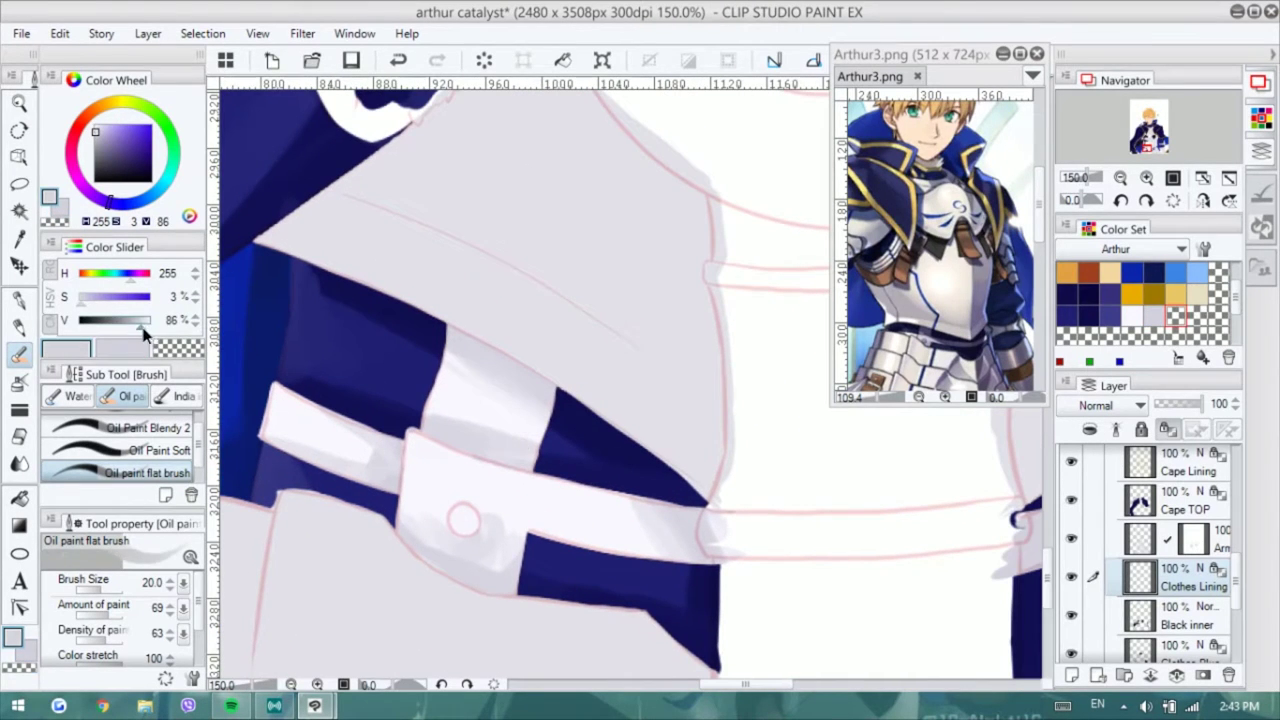
pyautogui.click(143, 322)
pyautogui.press('p')
pyautogui.press('b')
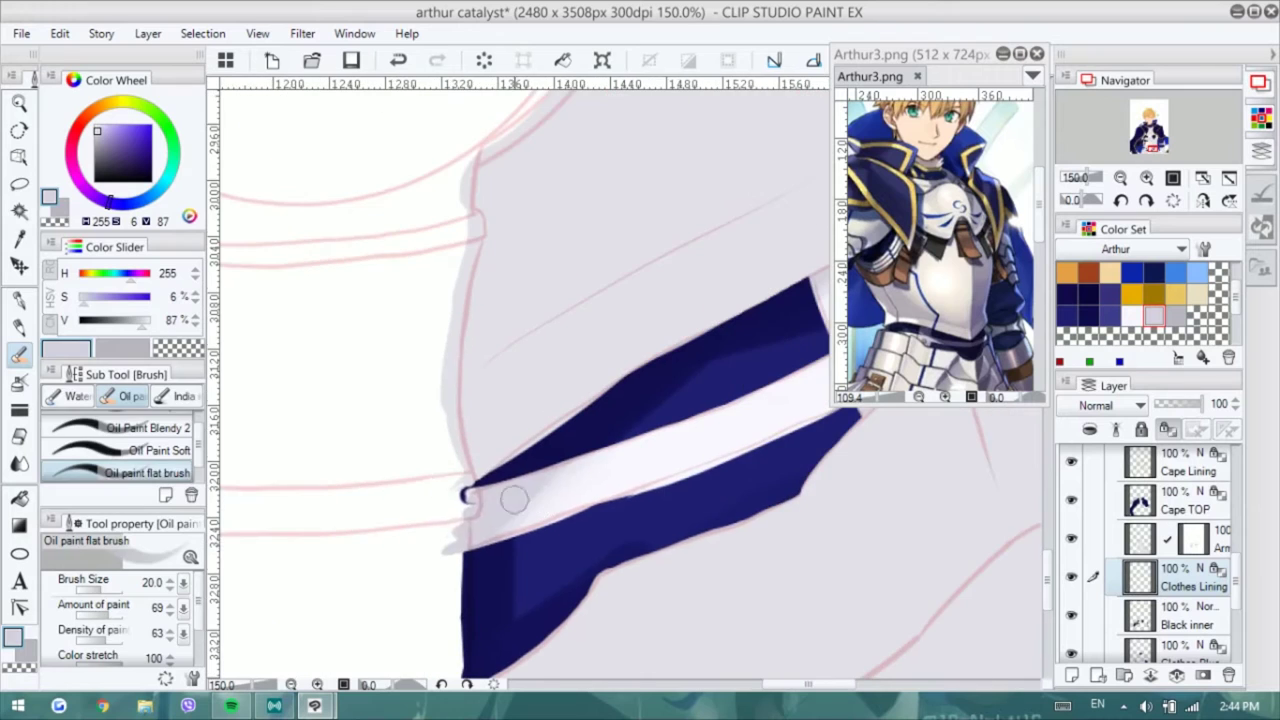
pyautogui.keyDown('alt'); pyautogui.click(505, 491); pyautogui.keyUp('alt')
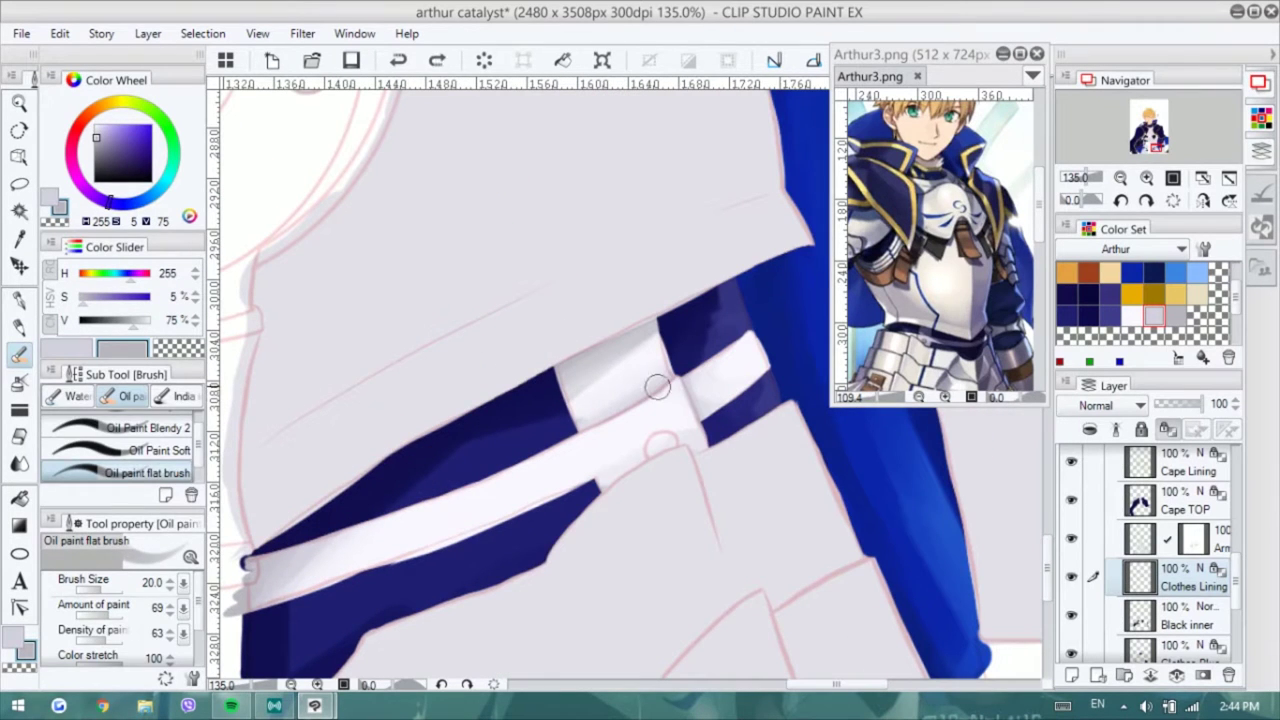
pyautogui.keyDown('alt'); pyautogui.click(655, 385); pyautogui.keyUp('alt')
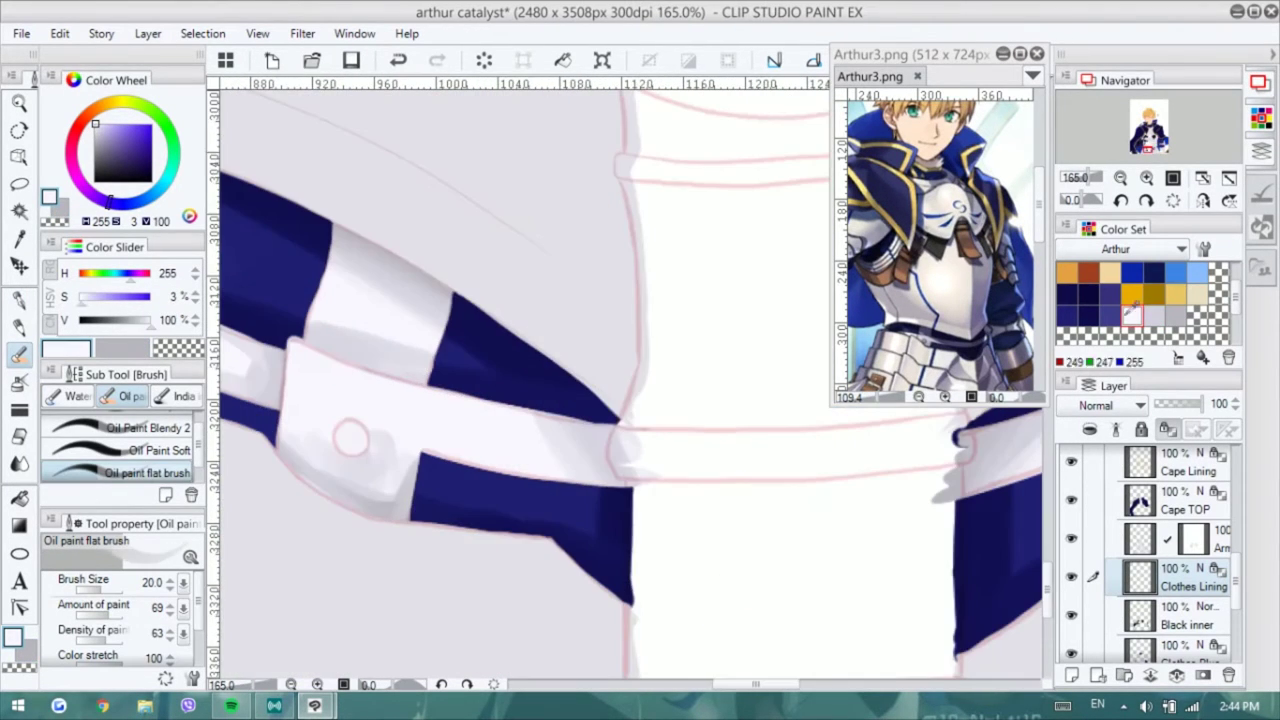
# - Paint the round strap studs and strap highlights in near-white (H 255, S 3, V 100) with soft gray shading
pyautogui.keyDown('alt'); pyautogui.click(366, 418); pyautogui.keyUp('alt')
pyautogui.press('p')
pyautogui.press('b')
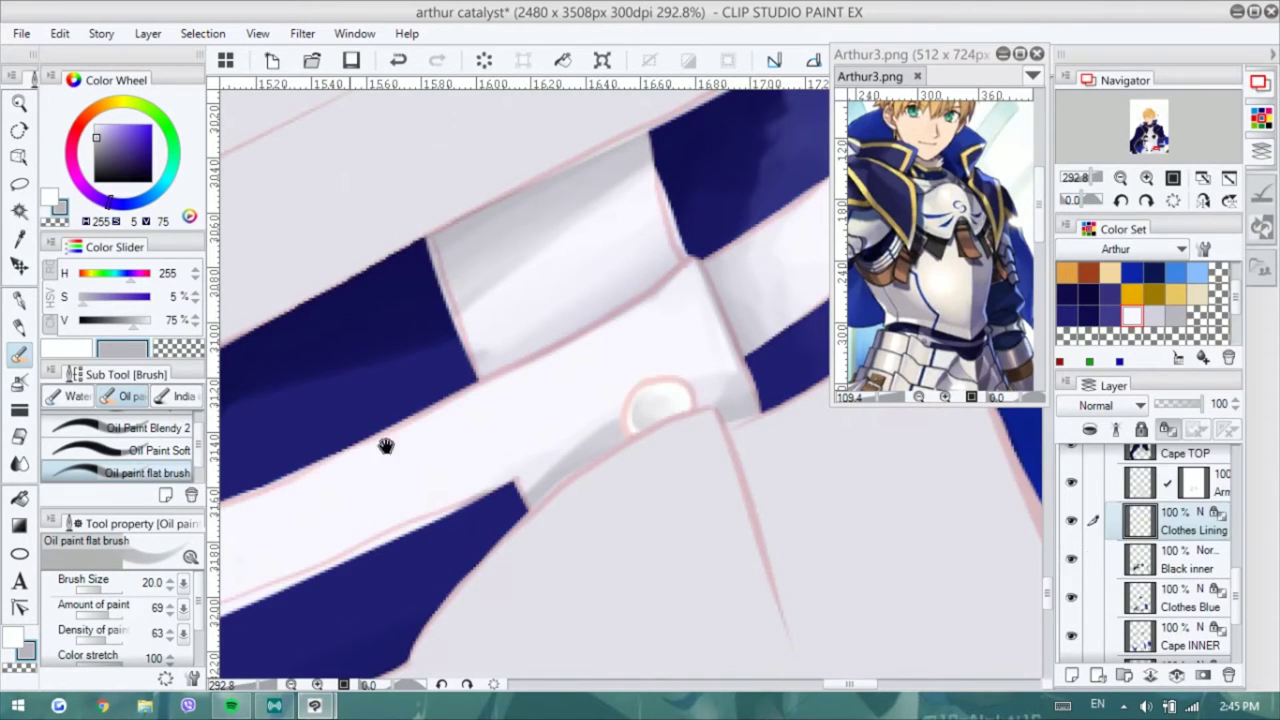
pyautogui.press('p')
pyautogui.press('b')
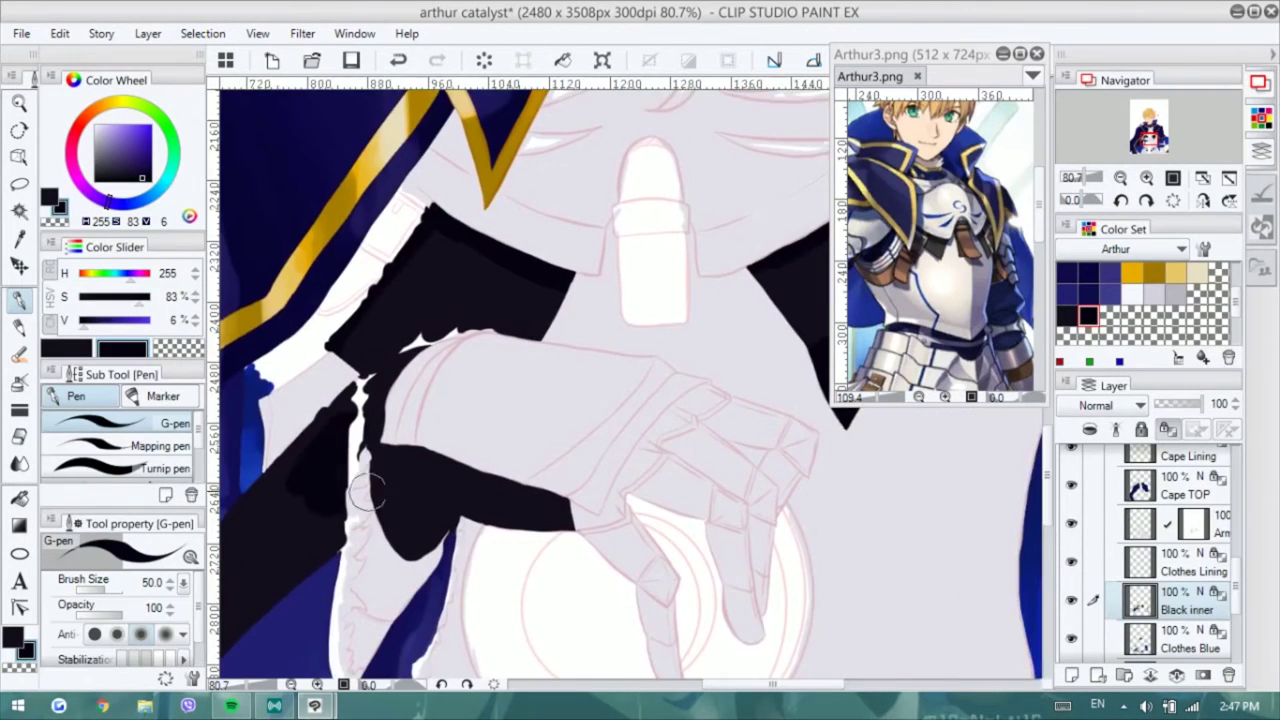
# - Shade the black panels beside the chest plate and around the elbow in near-black (H 255, S 83, V 6) on Black inner
pyautogui.moveTo(414, 451); pyautogui.dragTo(470, 525)
pyautogui.press('b')
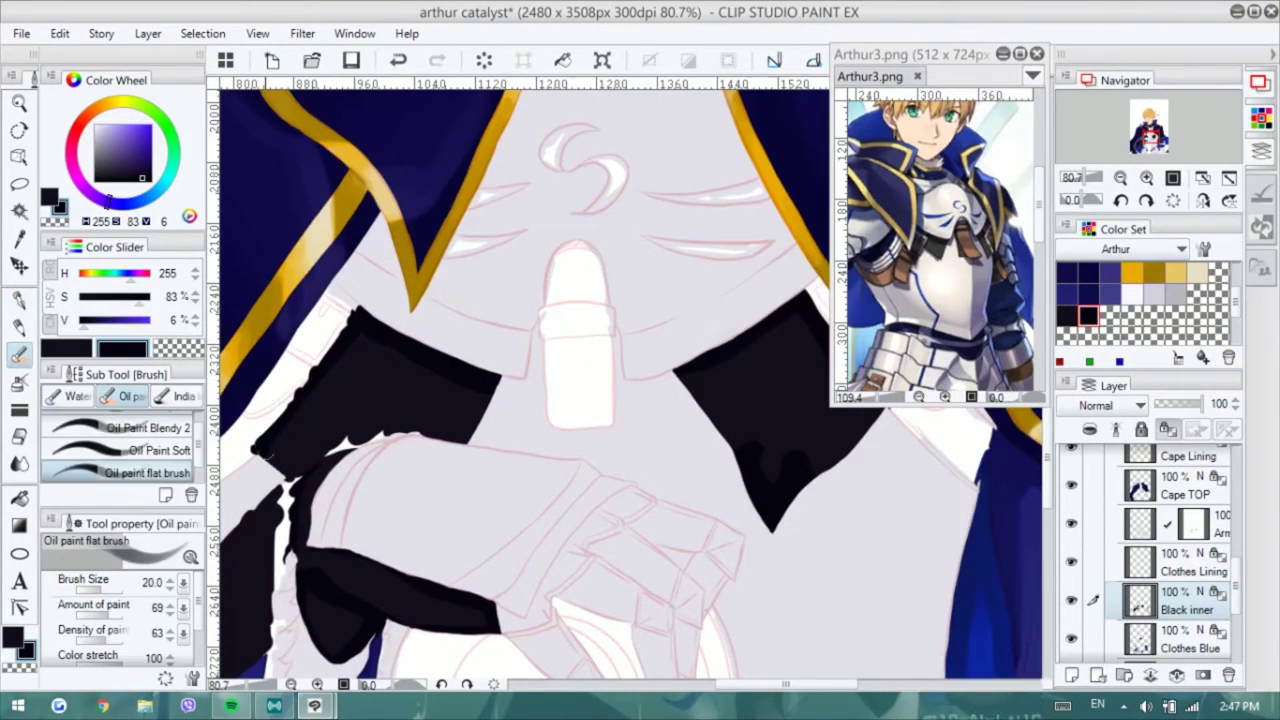
pyautogui.keyDown('alt'); pyautogui.click(420, 416); pyautogui.keyUp('alt')
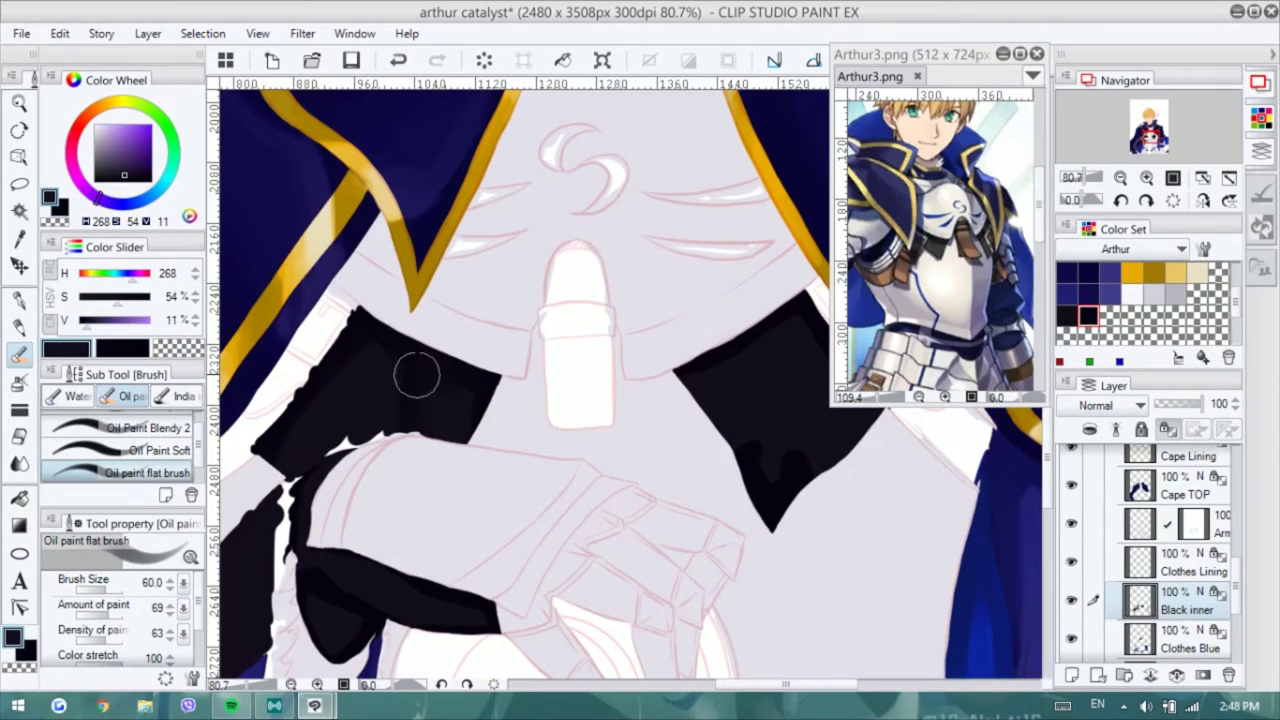
pyautogui.press('b')
pyautogui.press('b')
# - Continue the near-black shading (H 255, S 83, V 6) down the black sleeve on the picture's left with the Oil paint flat brush
pyautogui.scroll(-5, 430, 500)
pyautogui.hscroll(-7, 430, 500)
pyautogui.moveTo(515, 240); pyautogui.dragTo(445, 315)
pyautogui.hscroll(8, 471, 465)
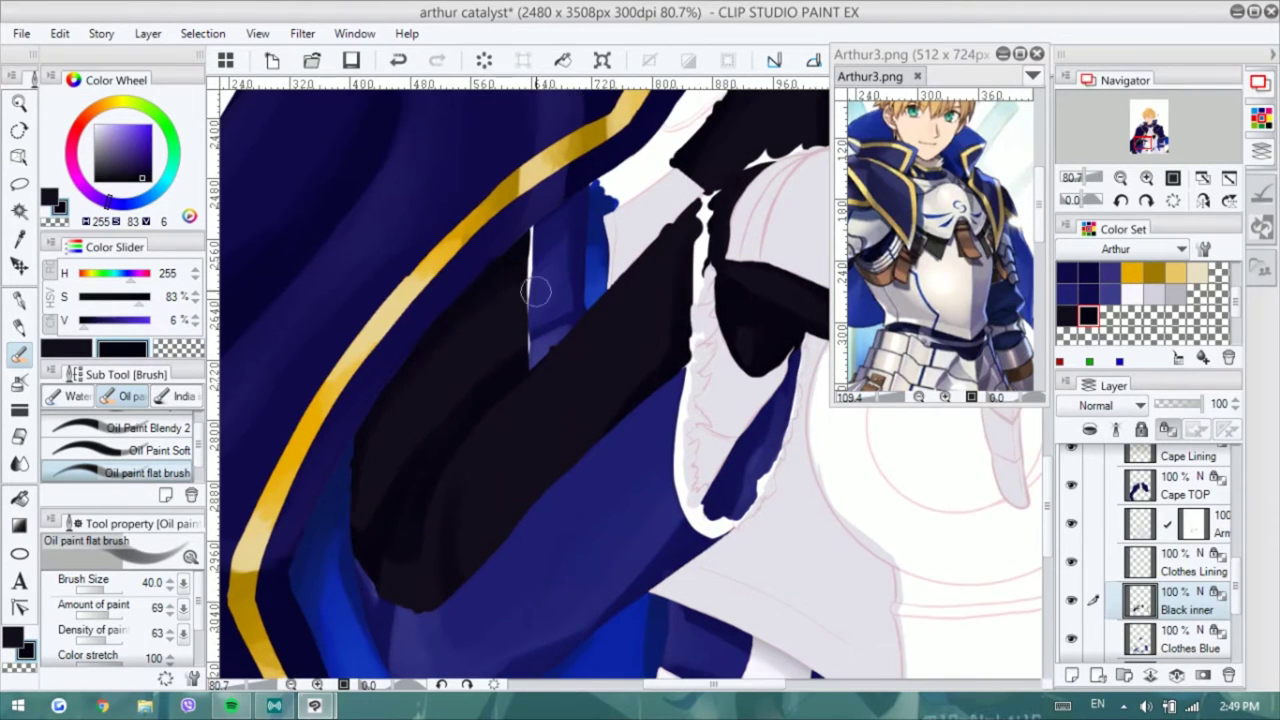
pyautogui.scroll(4, 520, 265)
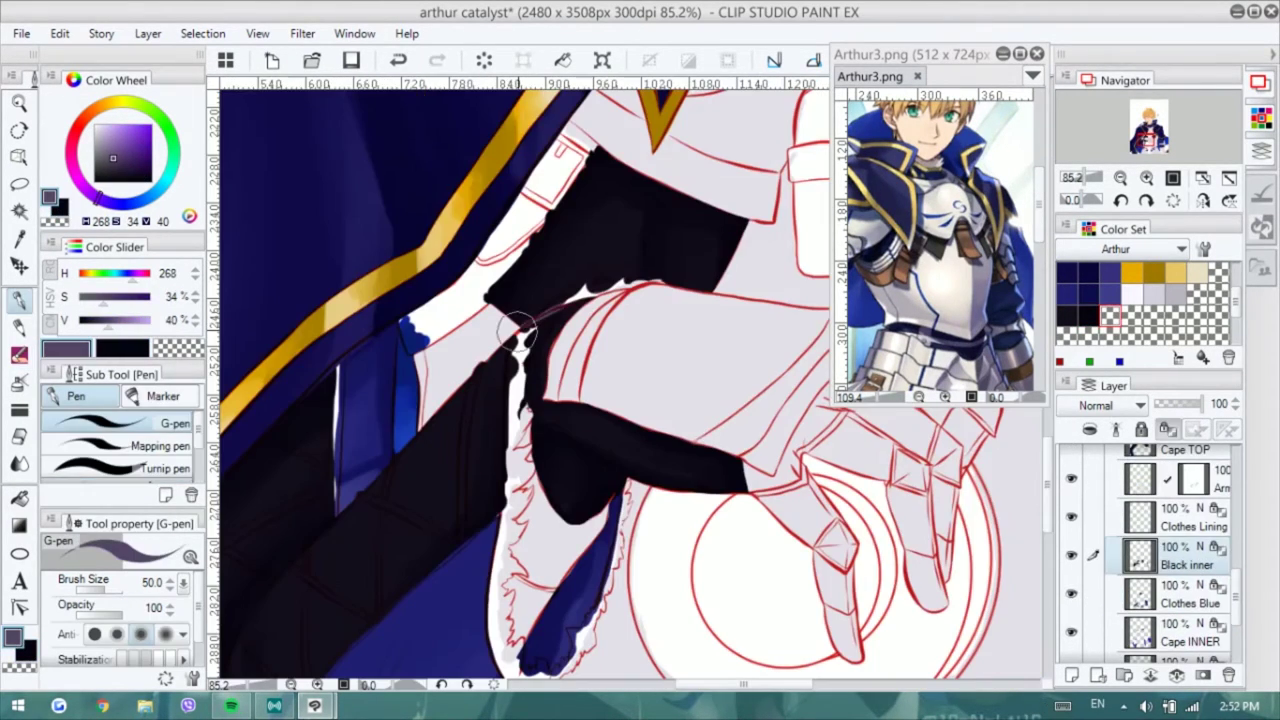
# - Draw muted purple highlight lines (H 268, S 34, V 40) along the folds of the black sleeve with the G-pen
pyautogui.moveTo(558, 490); pyautogui.dragTo(606, 274)
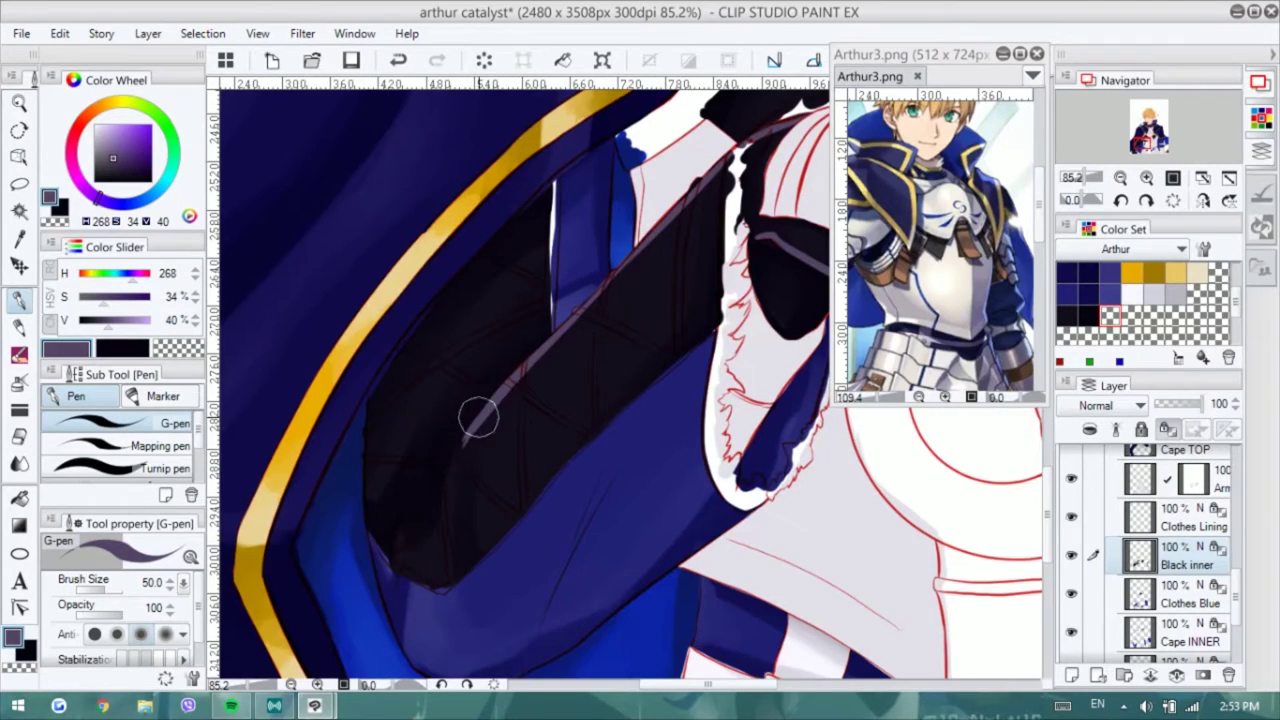
pyautogui.moveTo(732, 330)
pyautogui.mouseDown()
pyautogui.moveTo(728, 348)
pyautogui.moveTo(575, 444)
pyautogui.mouseUp()
pyautogui.moveTo(760, 482); pyautogui.dragTo(742, 387)
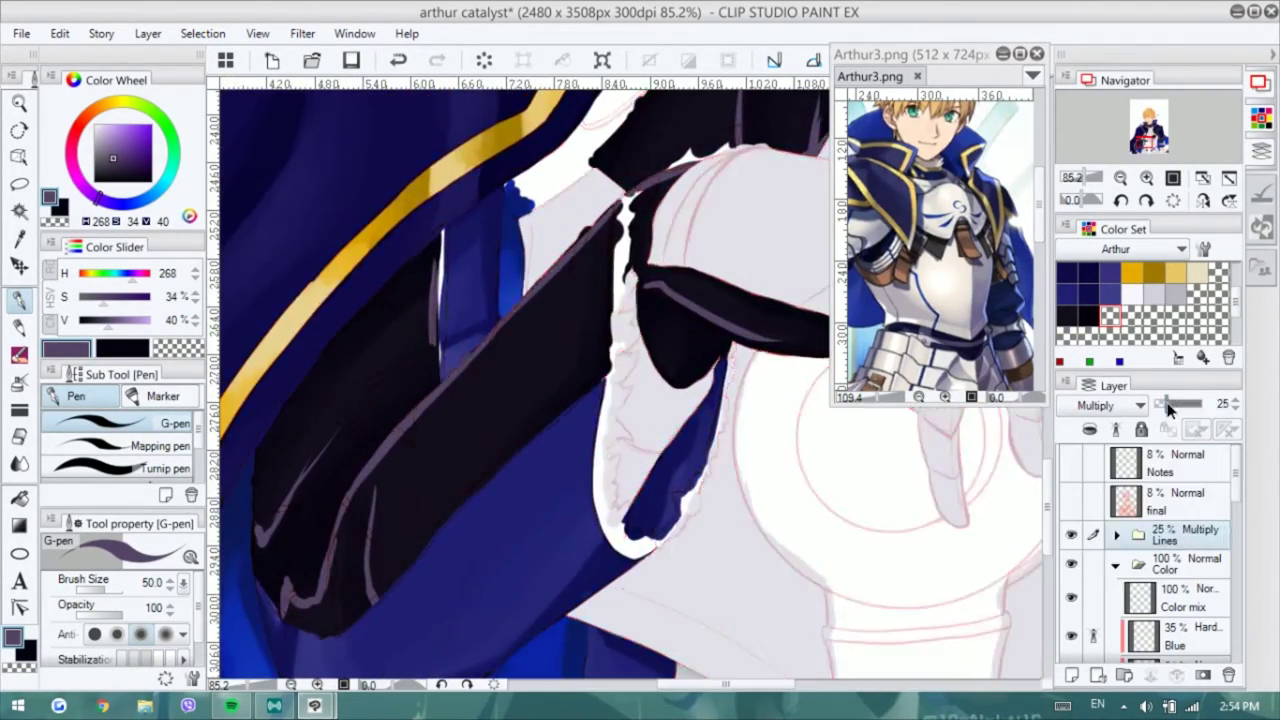
# - Blend the purple fold highlights into the black sleeve with Oil Paint Blendy 2 and the Oil paint flat brush
pyautogui.keyDown('alt'); pyautogui.click(616, 340); pyautogui.keyUp('alt')
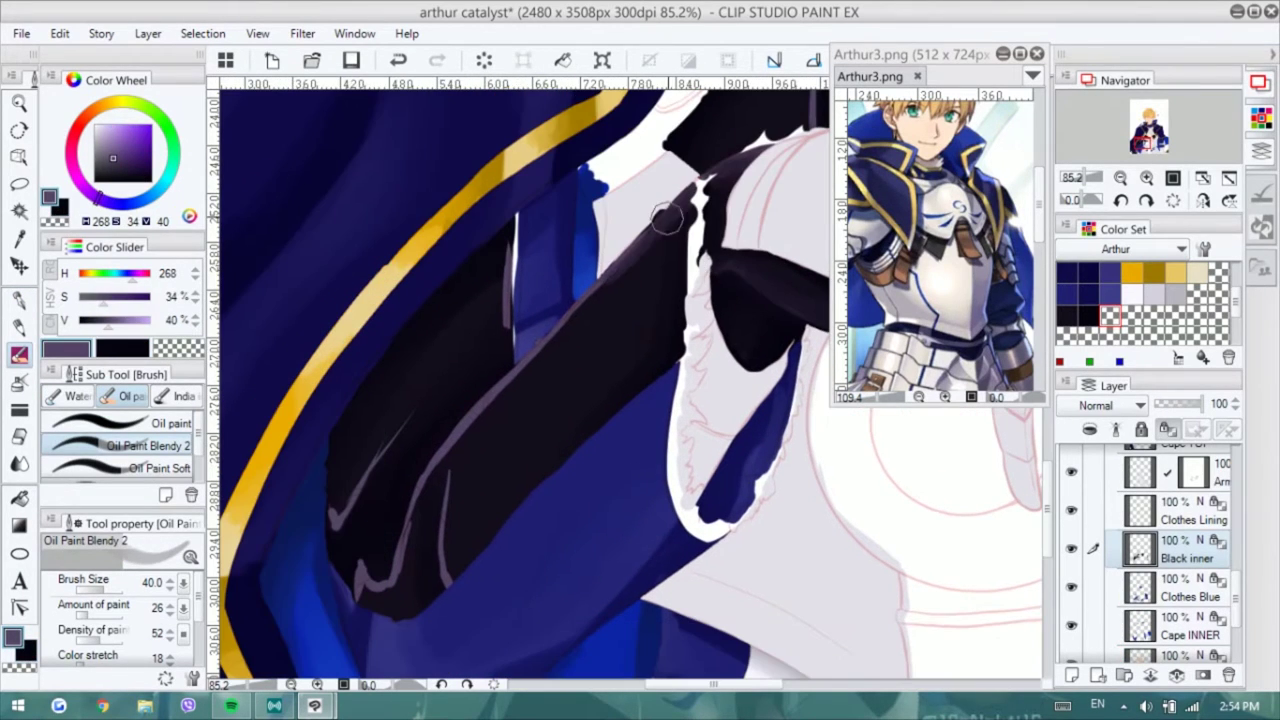
pyautogui.moveTo(470, 400)
pyautogui.mouseDown()
pyautogui.moveTo(363, 551)
pyautogui.moveTo(444, 537)
pyautogui.mouseUp()
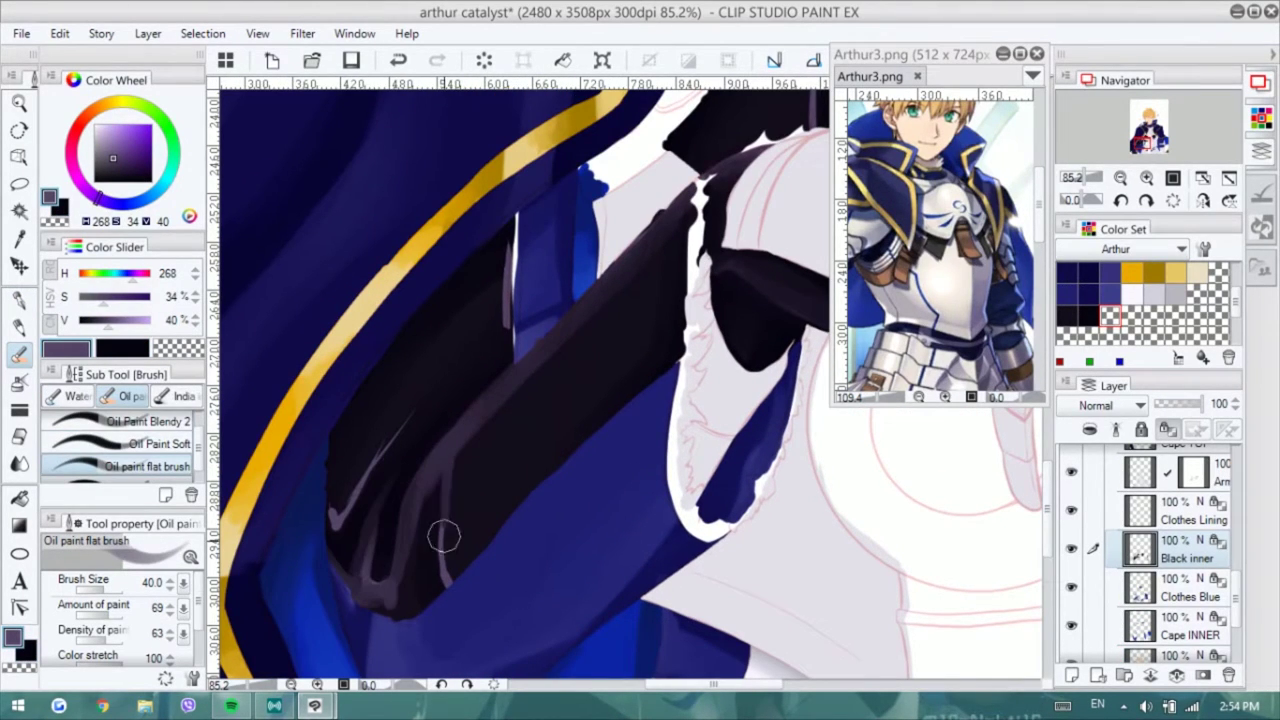
pyautogui.moveTo(400, 410); pyautogui.dragTo(350, 520)
pyautogui.click(148, 423)
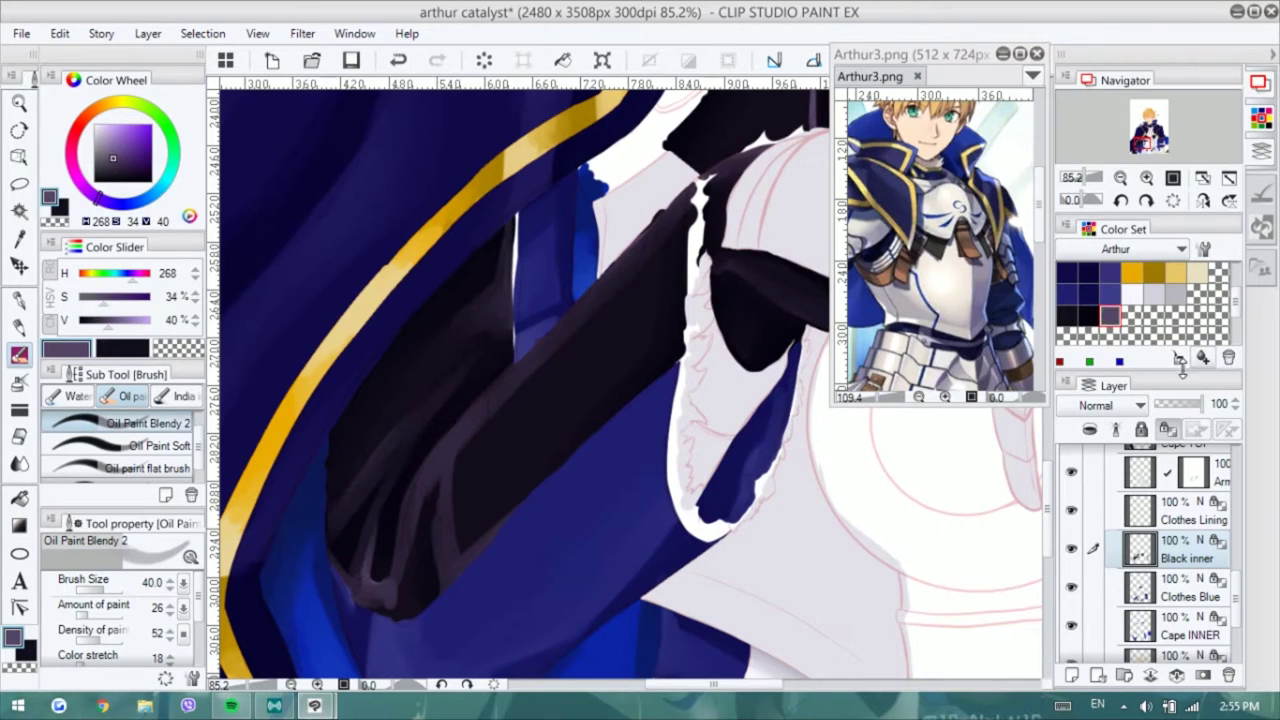
# - Draw near-black crossing laces over the black sleeve panels on Laces, and edge the panels in gold (H 44, S 100, V 91) on Clothes Lining
pyautogui.click(1067, 316)
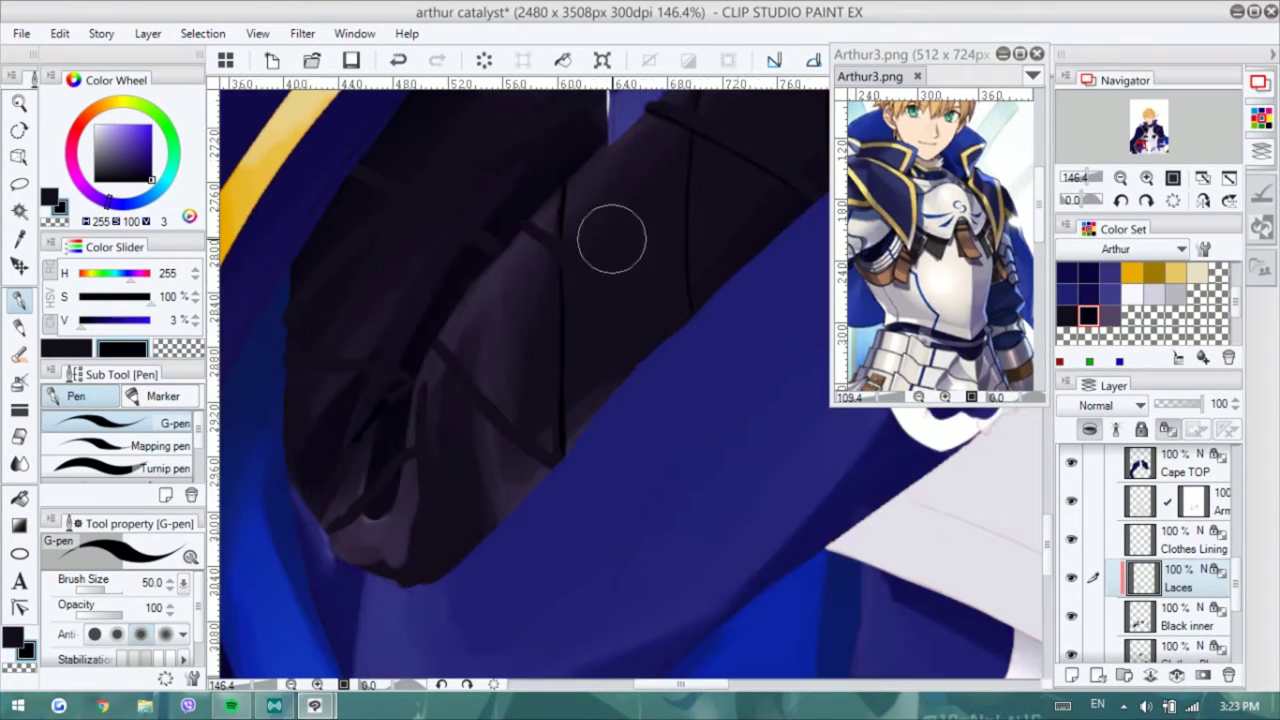
pyautogui.moveTo(545, 238); pyautogui.dragTo(680, 312)
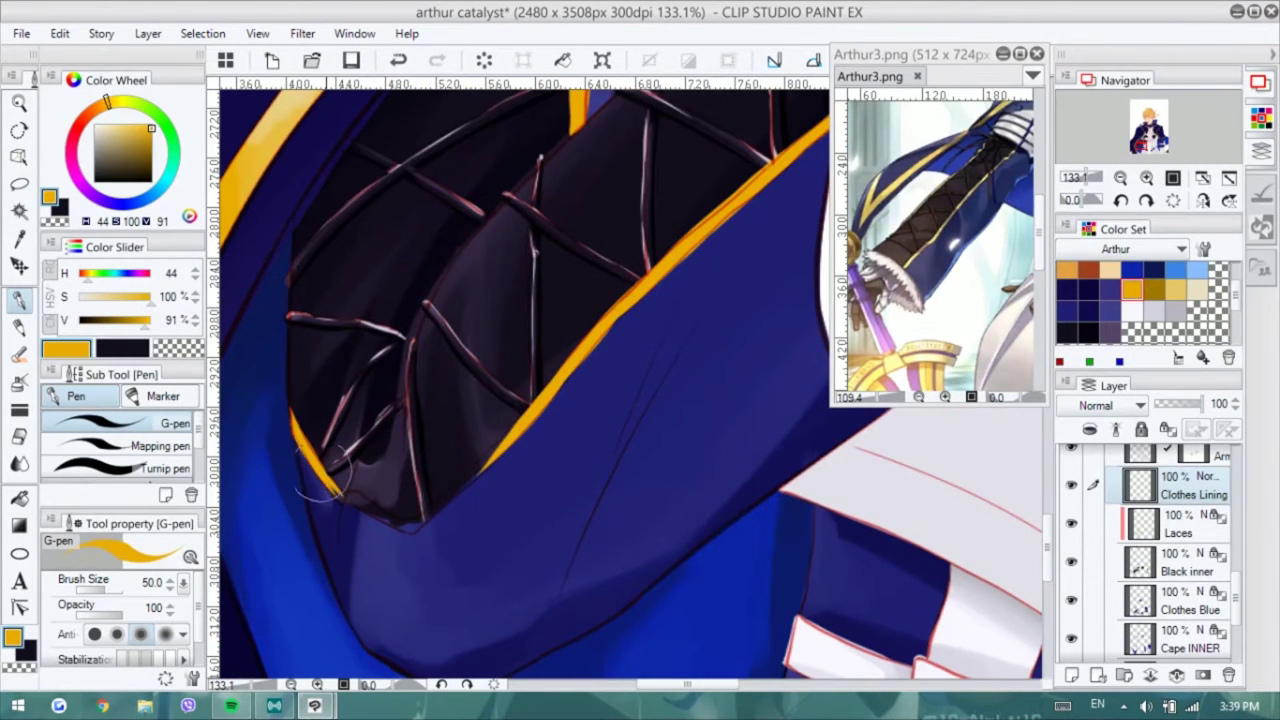
pyautogui.moveTo(321, 476); pyautogui.dragTo(398, 528)
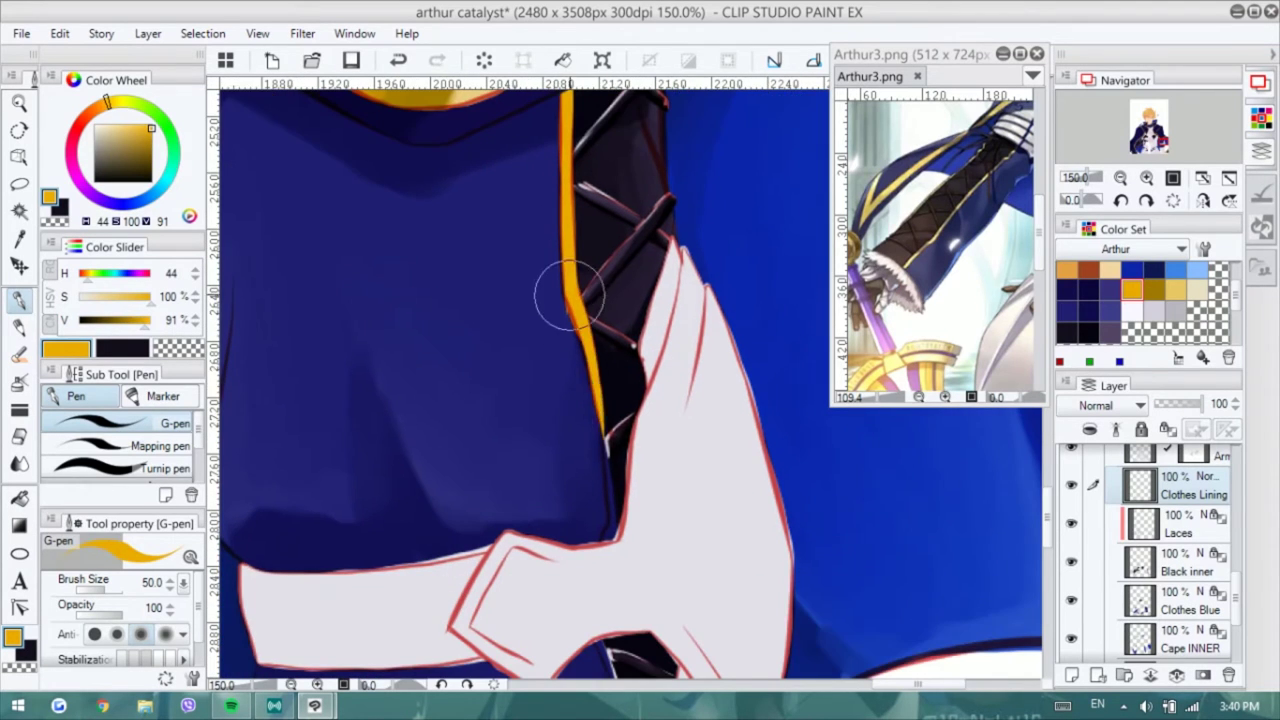
pyautogui.moveTo(565, 290); pyautogui.dragTo(610, 465)
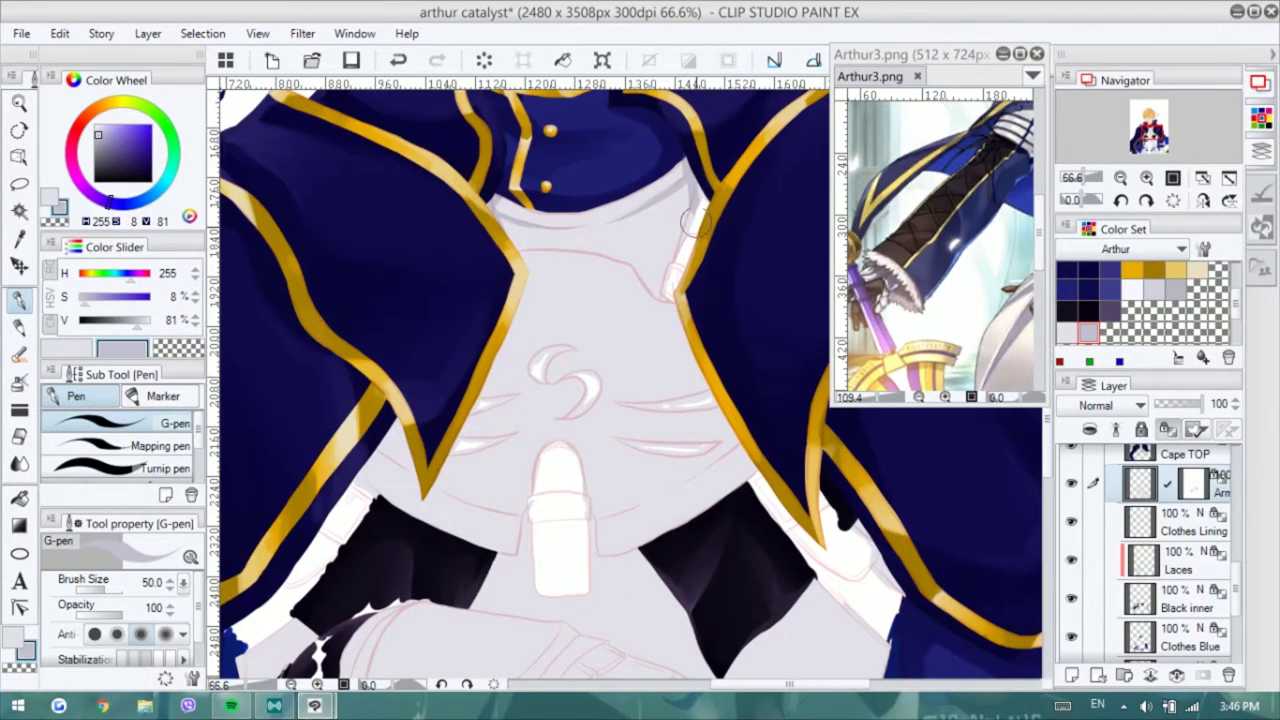
# - Block in light gray shadows (H 255, S 8, V 81) on the chest armor's neckline, lower rim and cape edges with the G-pen
pyautogui.moveTo(370, 438); pyautogui.dragTo(418, 473)
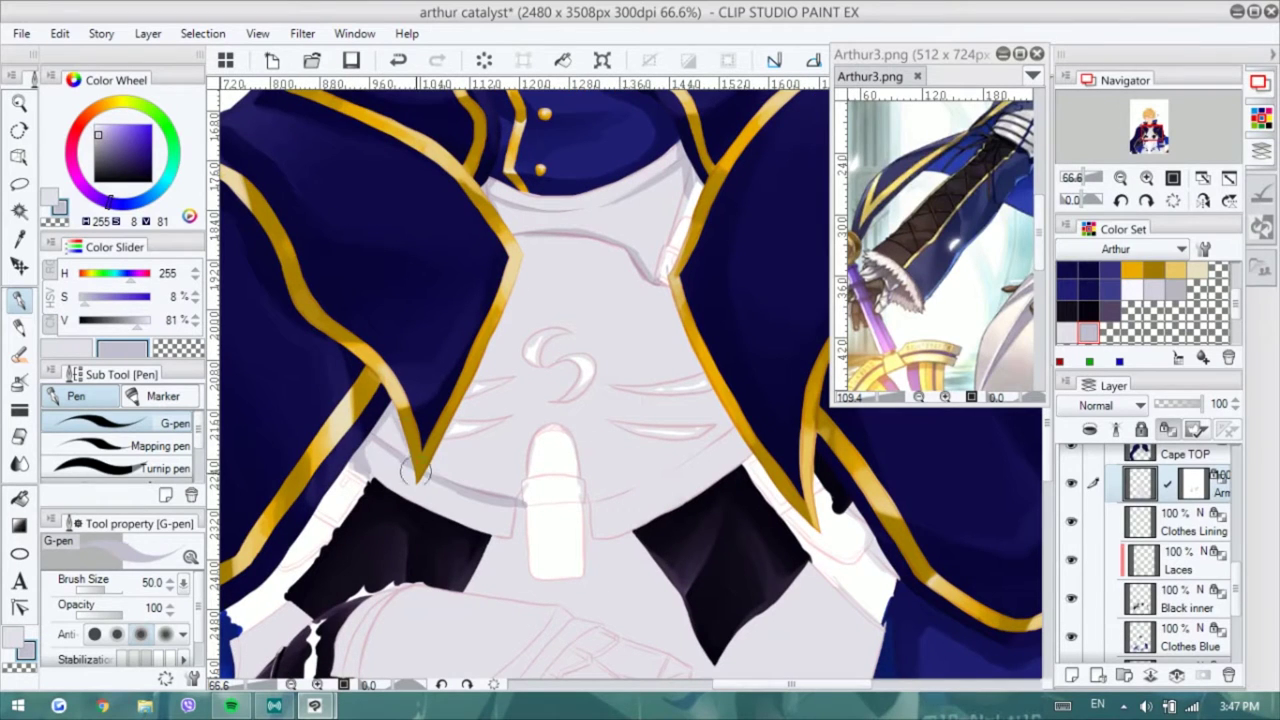
pyautogui.moveTo(519, 541)
pyautogui.mouseDown()
pyautogui.moveTo(580, 491)
pyautogui.moveTo(651, 480)
pyautogui.mouseUp()
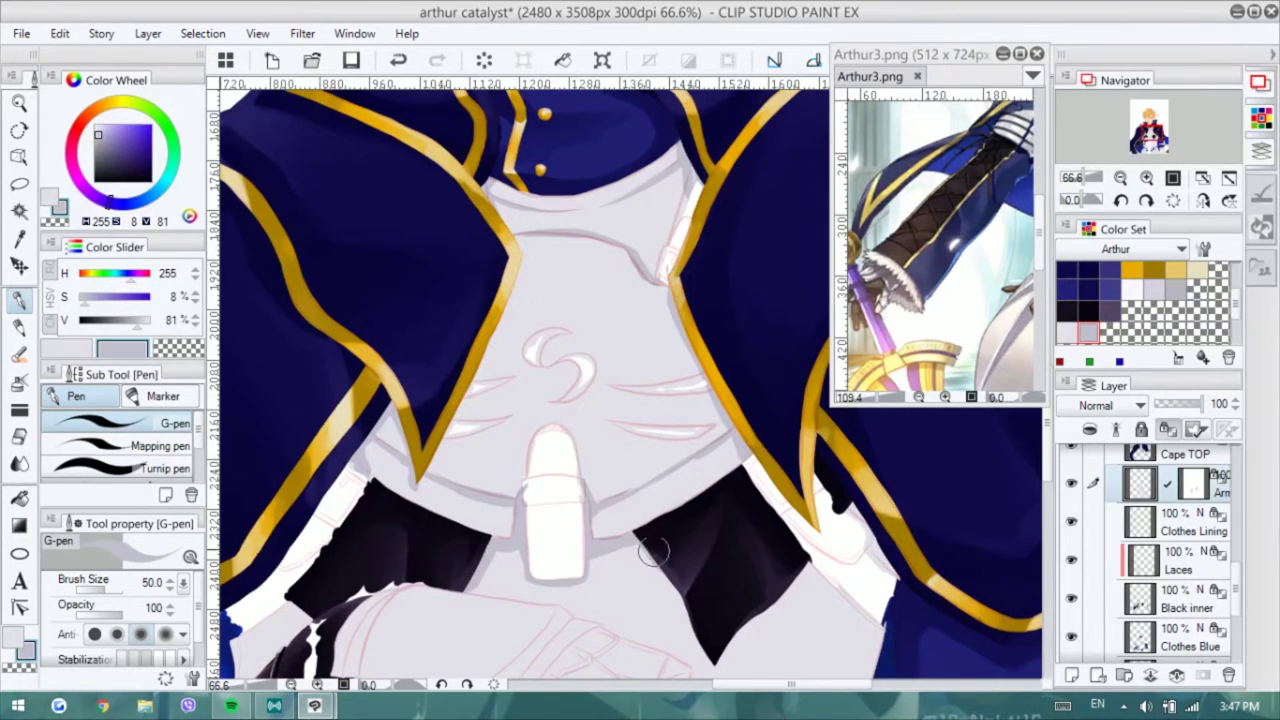
pyautogui.press('b')
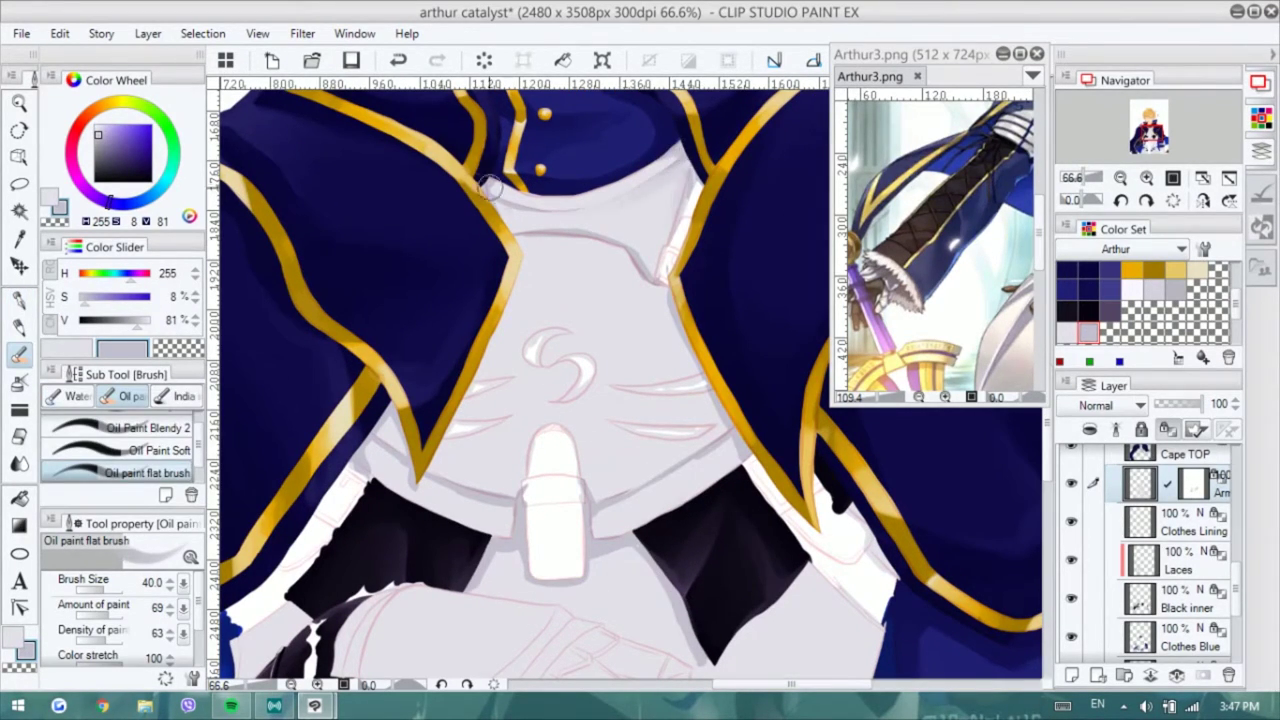
# - Soften the light gray shadows on the chest armor's neckline and lower rim with the Oil paint flat brush and Oil Paint Blendy 2
pyautogui.moveTo(617, 235); pyautogui.dragTo(650, 262)
pyautogui.moveTo(540, 330); pyautogui.dragTo(620, 420)
pyautogui.moveTo(520, 236); pyautogui.dragTo(615, 260)
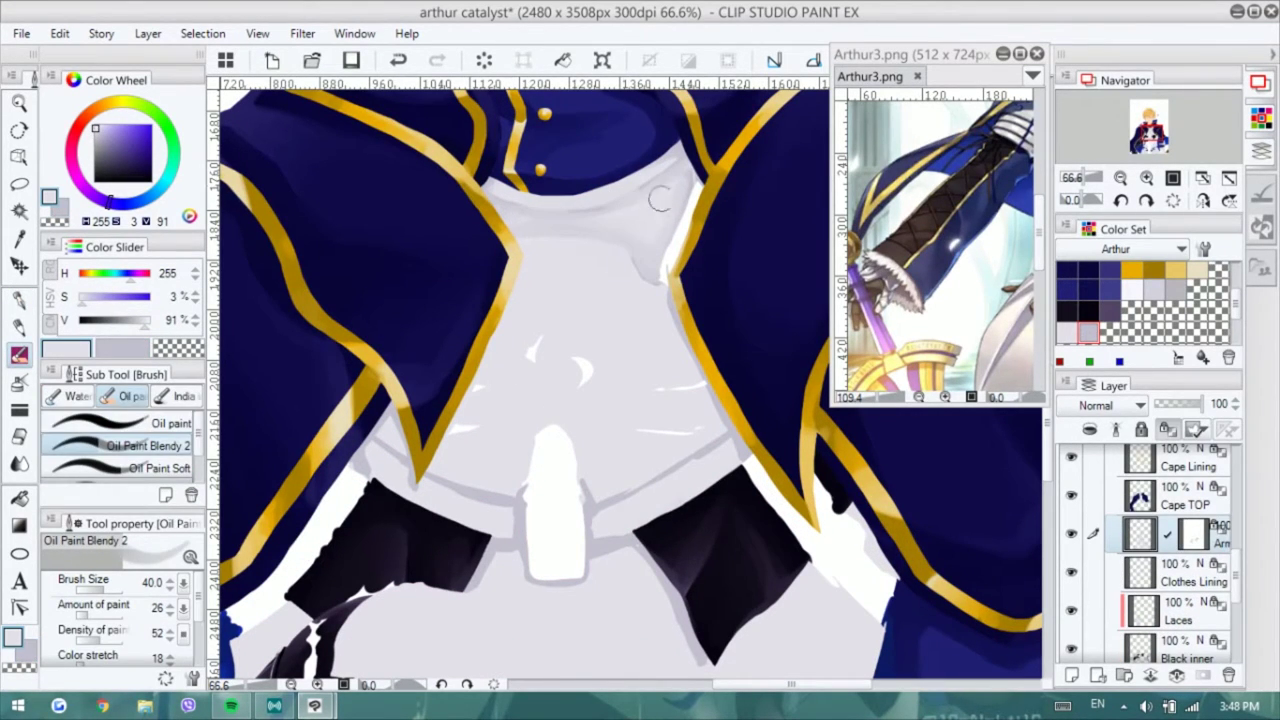
pyautogui.scroll(5, 1080, 566)
pyautogui.click(1073, 564)
pyautogui.moveTo(596, 505); pyautogui.dragTo(658, 482)
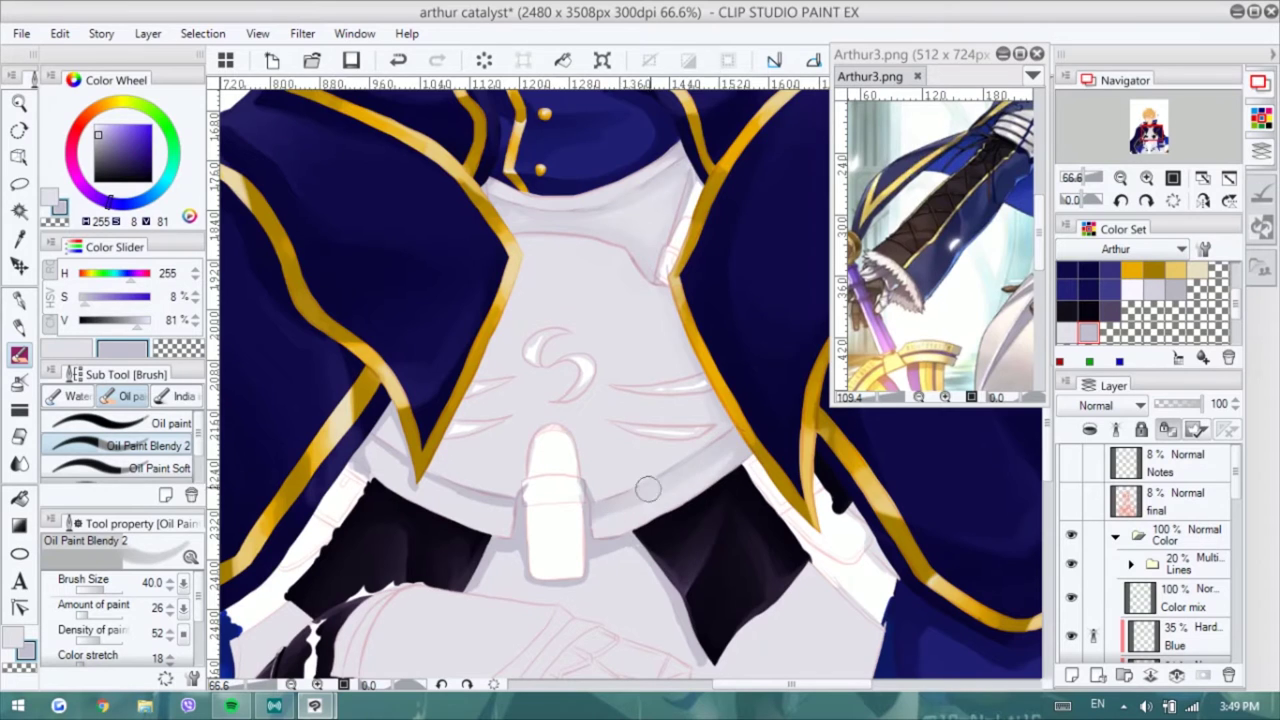
# - Paint light gray shadows (H 255, S 8, V 81) along the waist armor's edges, lower hem and around the sword pommel with the Oil paint flat brush
pyautogui.scroll(-2, 600, 480)
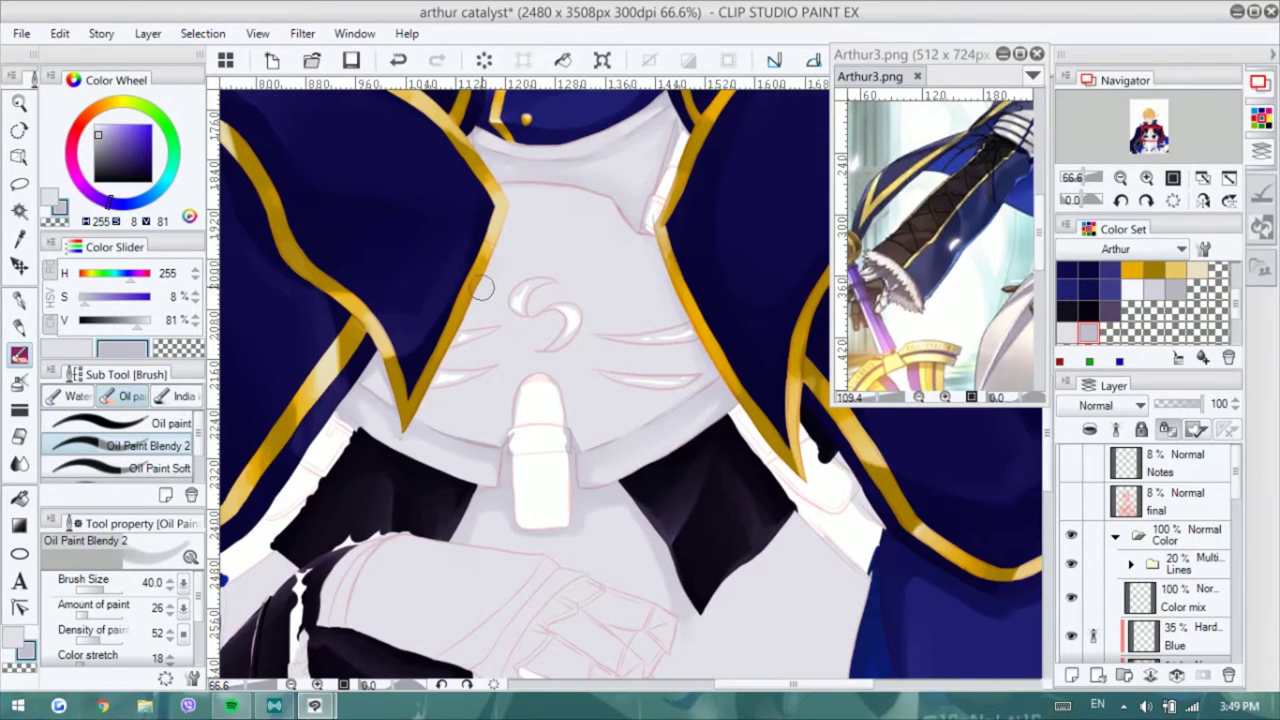
pyautogui.scroll(-10, 781, 378)
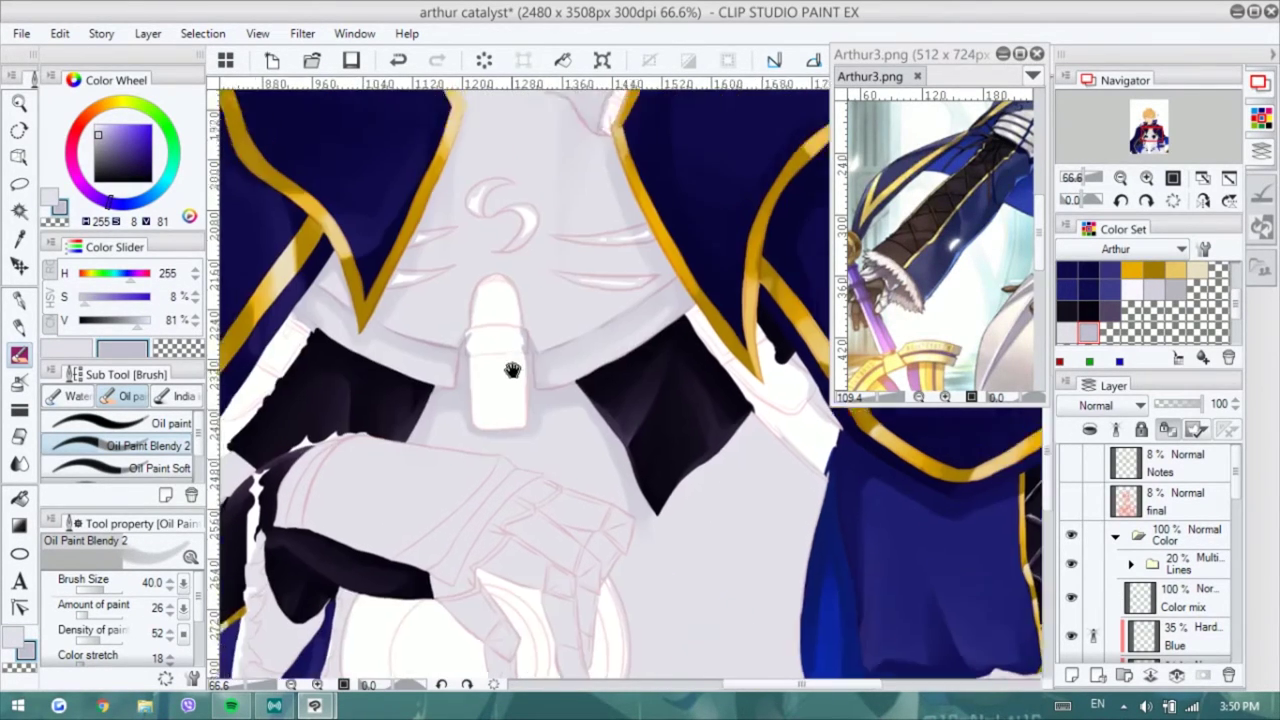
pyautogui.press('.')
pyautogui.press('.')
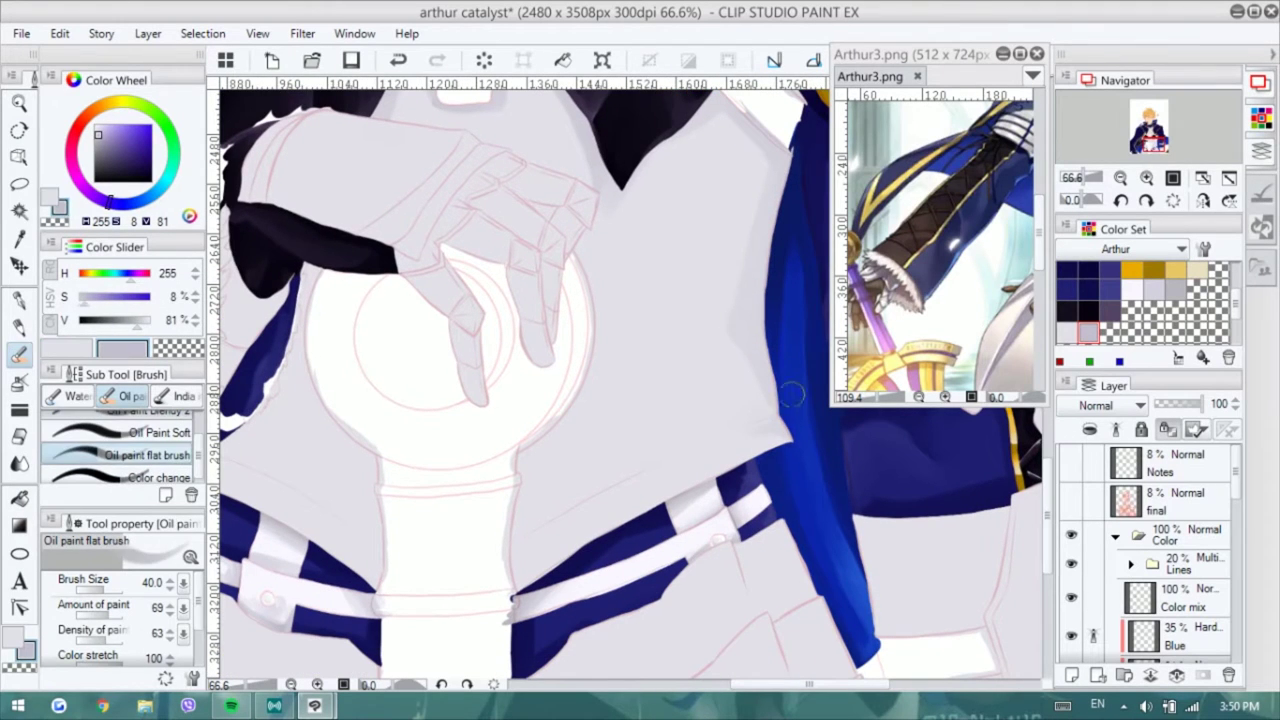
pyautogui.moveTo(464, 514); pyautogui.dragTo(645, 569)
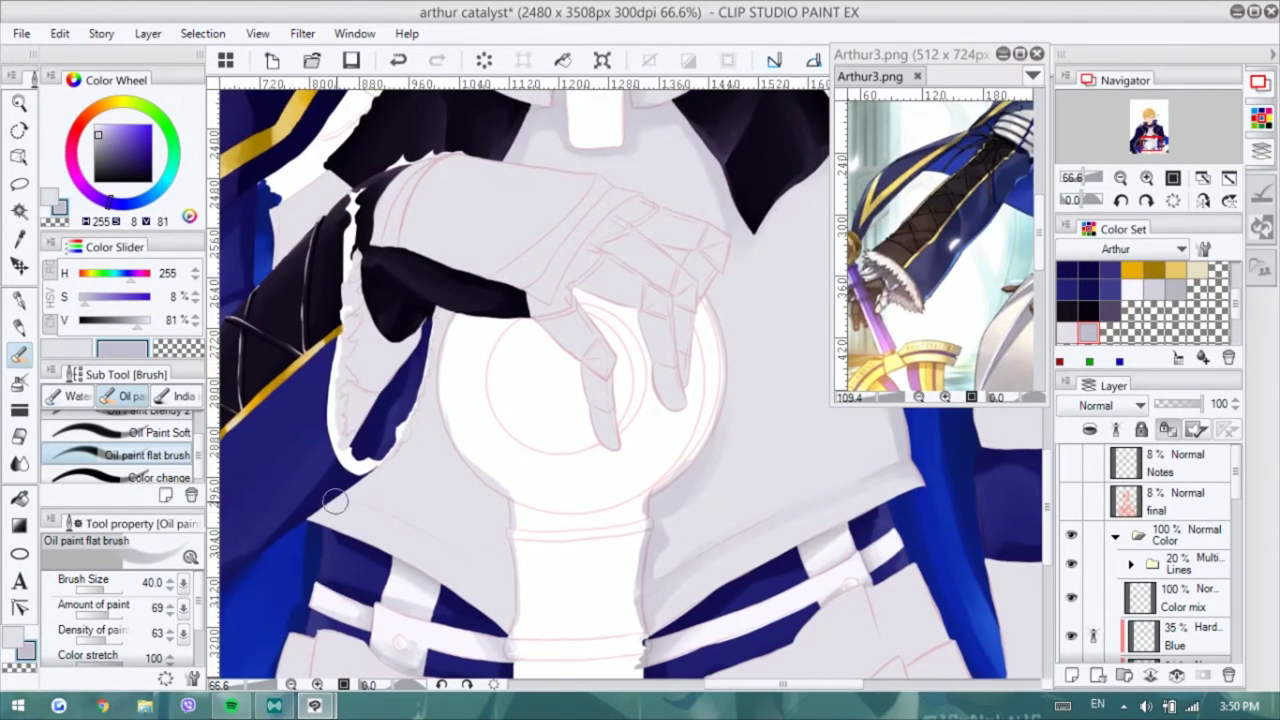
# - Shade the gauntlet's cuff, hand plates and finger segments in light gray with the Oil paint flat brush at size 25
pyautogui.scroll(3, 447, 362)
pyautogui.press('p')
pyautogui.press('b')
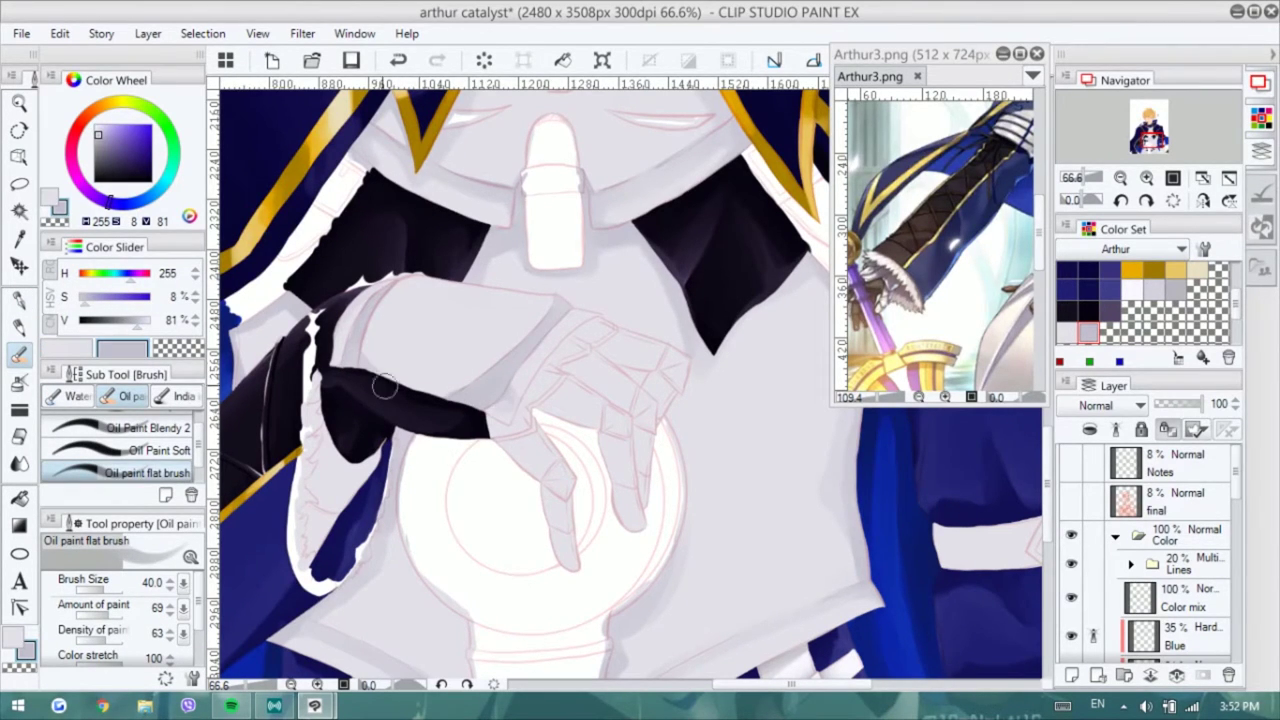
pyautogui.scroll(1, 487, 286)
pyautogui.scroll(3, 487, 286)
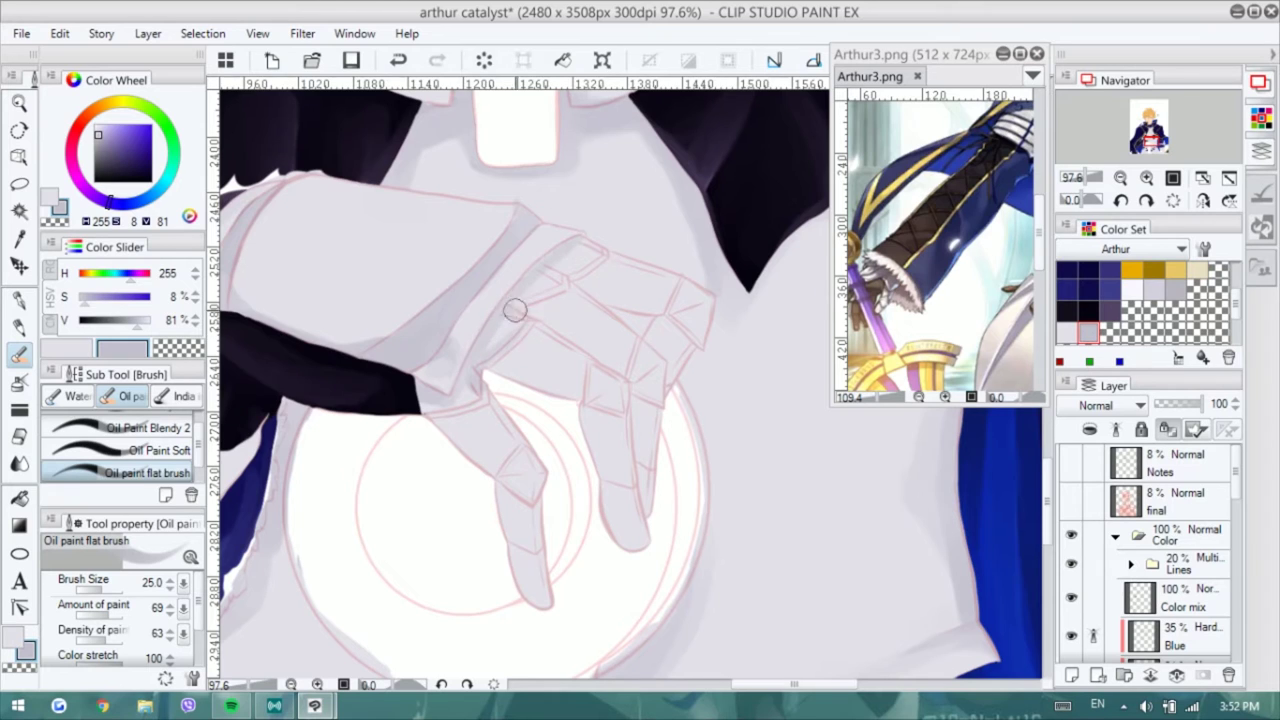
pyautogui.moveTo(487, 411); pyautogui.dragTo(555, 608)
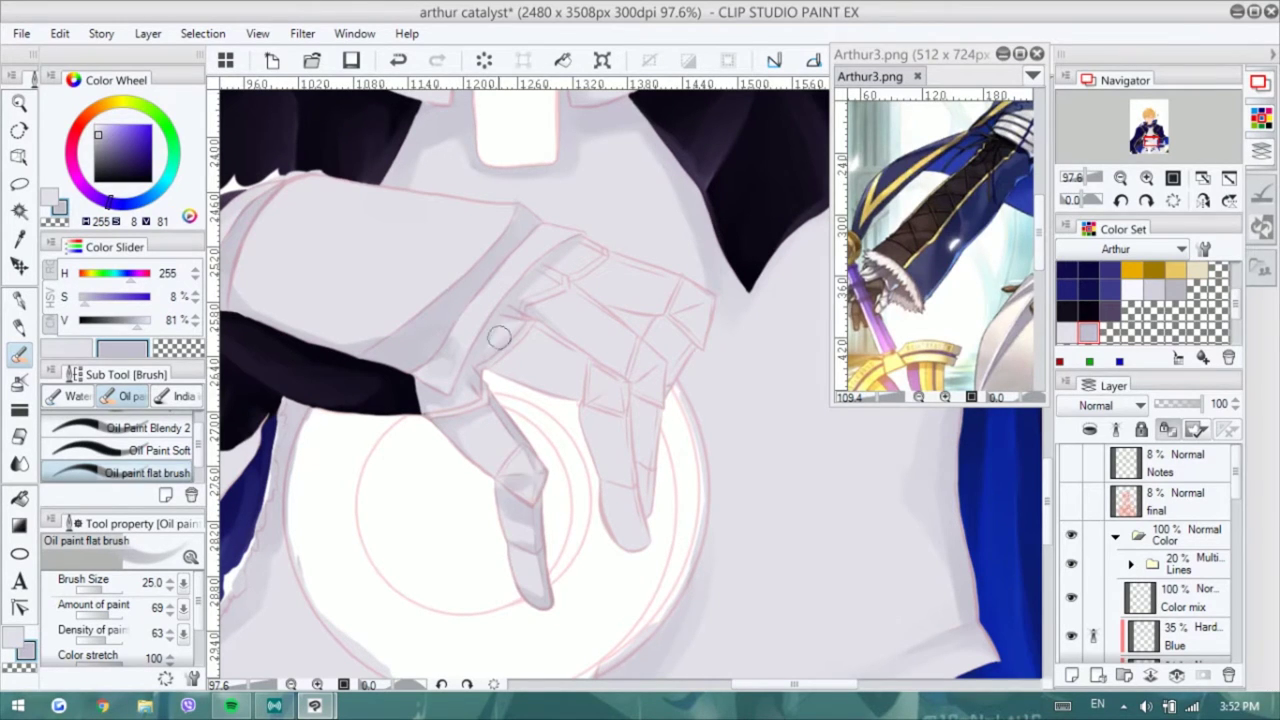
pyautogui.moveTo(637, 442); pyautogui.dragTo(630, 545)
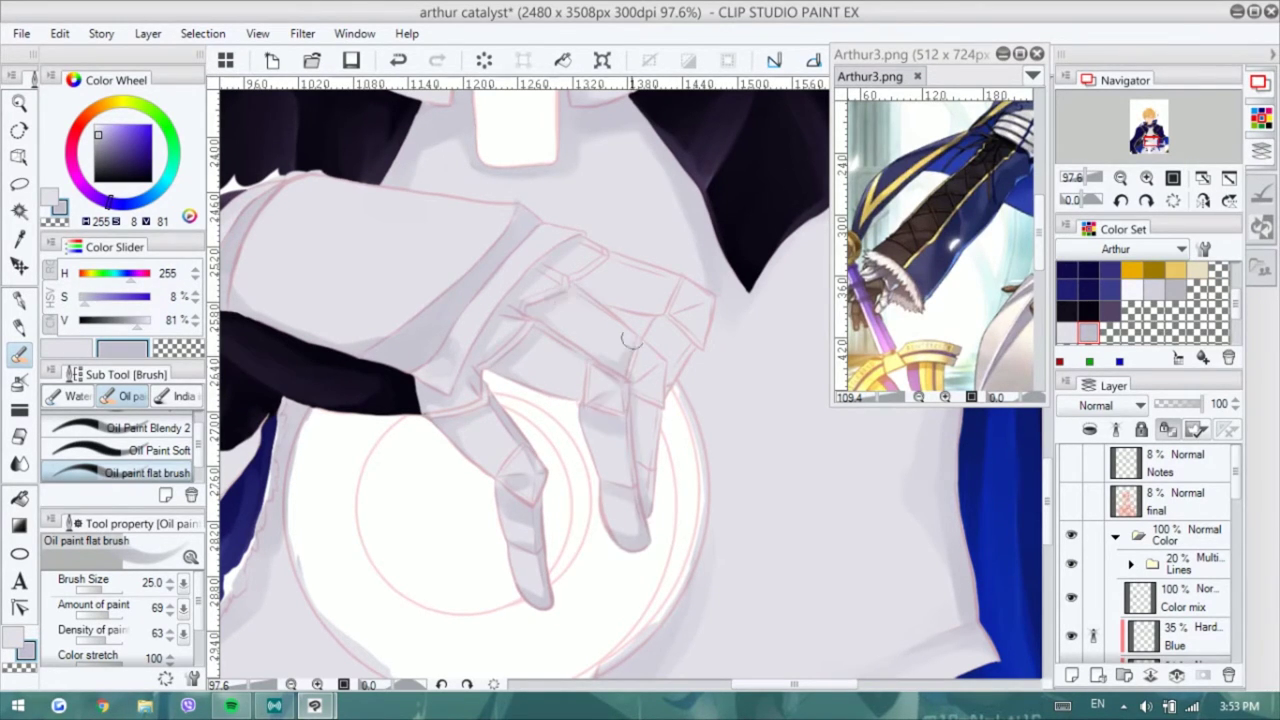
pyautogui.moveTo(580, 285)
pyautogui.mouseDown()
pyautogui.moveTo(709, 366)
pyautogui.moveTo(670, 405)
pyautogui.mouseUp()
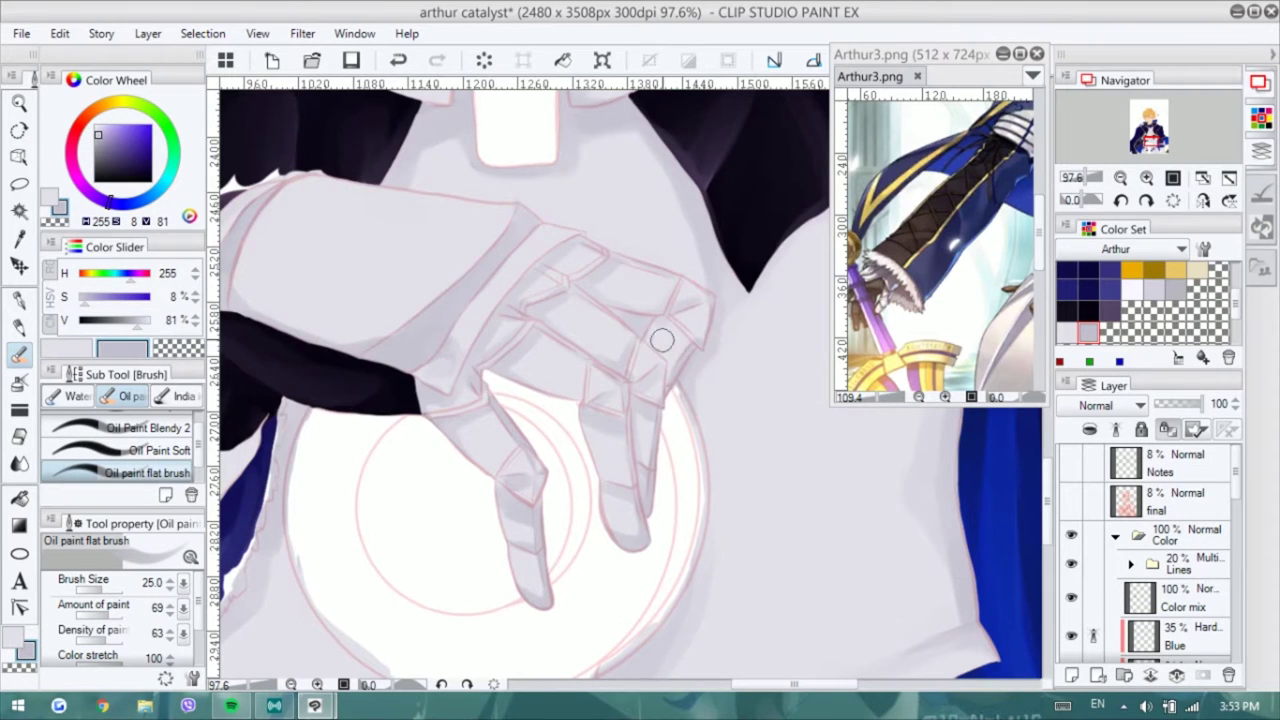
# - Add light gray shadows to the pointed elbow guard and its sleeve band using the G-pen and Oil paint flat brush
pyautogui.moveTo(400, 500); pyautogui.dragTo(650, 437)
pyautogui.scroll(-1, 563, 323)
pyautogui.scroll(1, 700, 250)
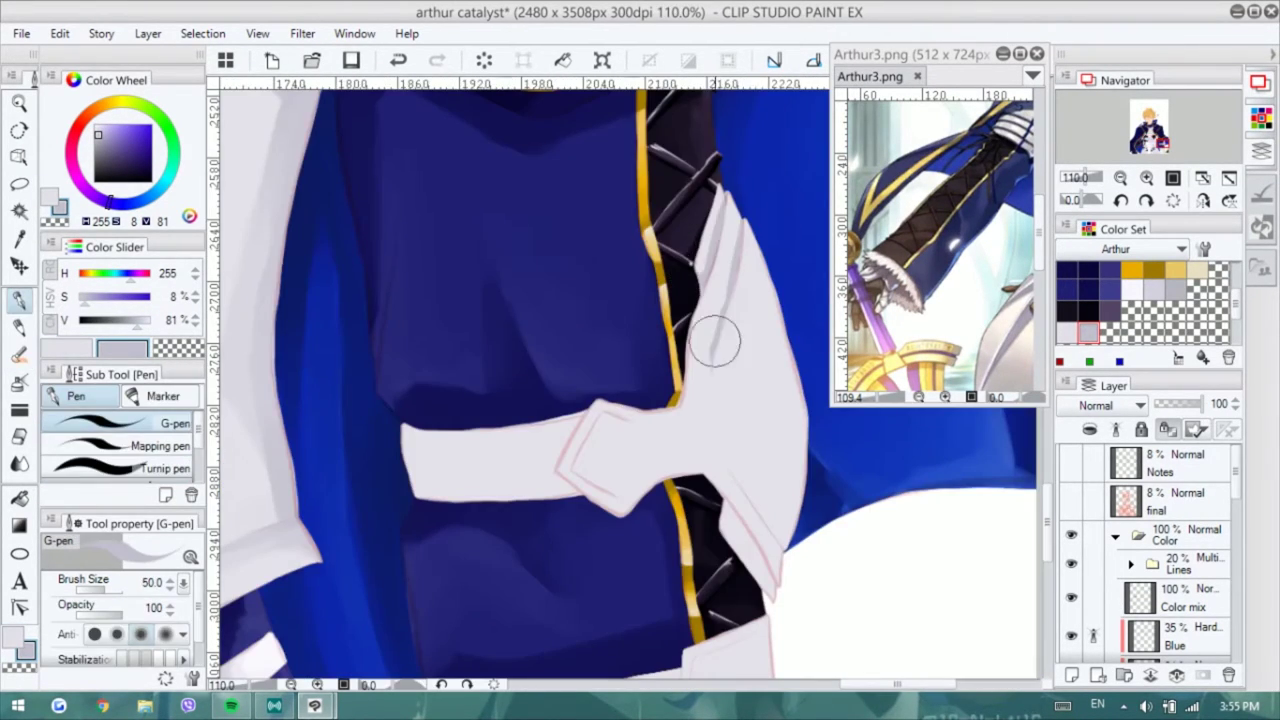
pyautogui.moveTo(721, 467); pyautogui.dragTo(735, 487)
pyautogui.moveTo(602, 413)
pyautogui.mouseDown()
pyautogui.moveTo(642, 472)
pyautogui.moveTo(430, 500)
pyautogui.mouseUp()
# - Shade the forearm plates below the elbow guard in light gray down to the canvas edge
pyautogui.scroll(-3, 651, 426)
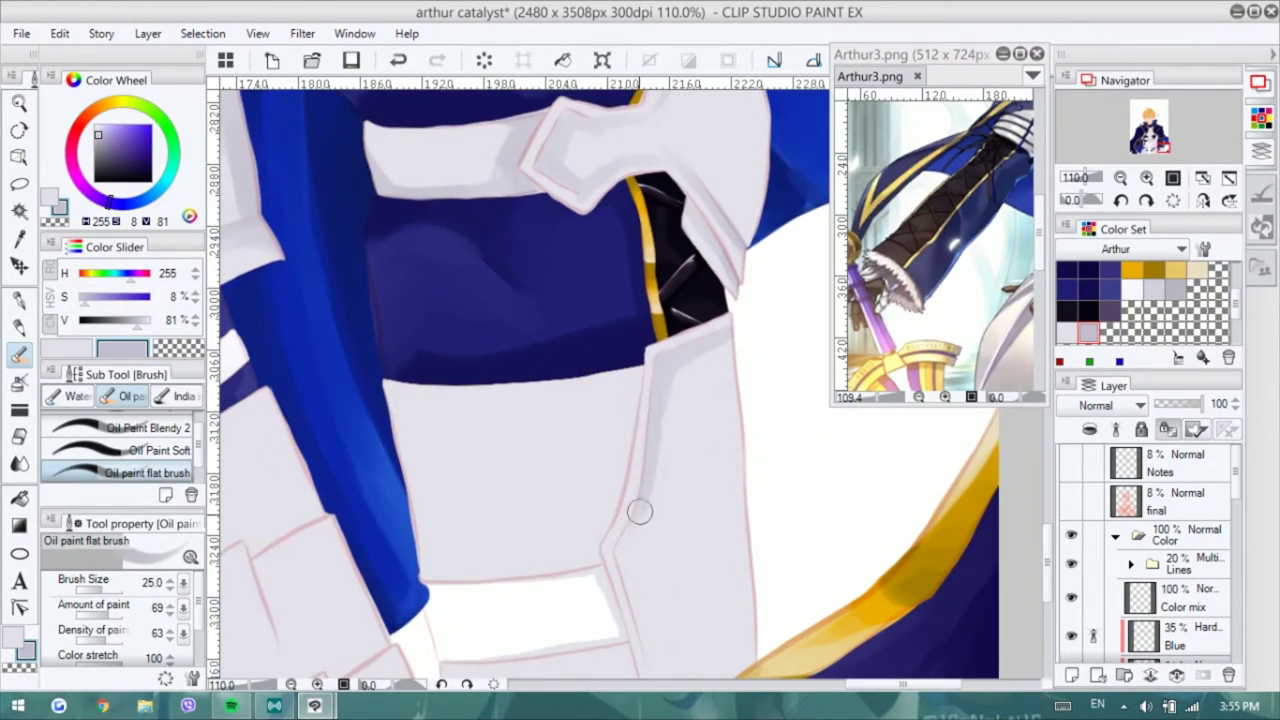
pyautogui.scroll(-2, 640, 512)
pyautogui.scroll(1, 646, 449)
pyautogui.moveTo(603, 215)
pyautogui.mouseDown()
pyautogui.moveTo(600, 394)
pyautogui.moveTo(430, 300)
pyautogui.moveTo(640, 270)
pyautogui.moveTo(610, 390)
pyautogui.mouseUp()
pyautogui.moveTo(640, 480); pyautogui.dragTo(440, 506)
pyautogui.scroll(-1, 505, 540)
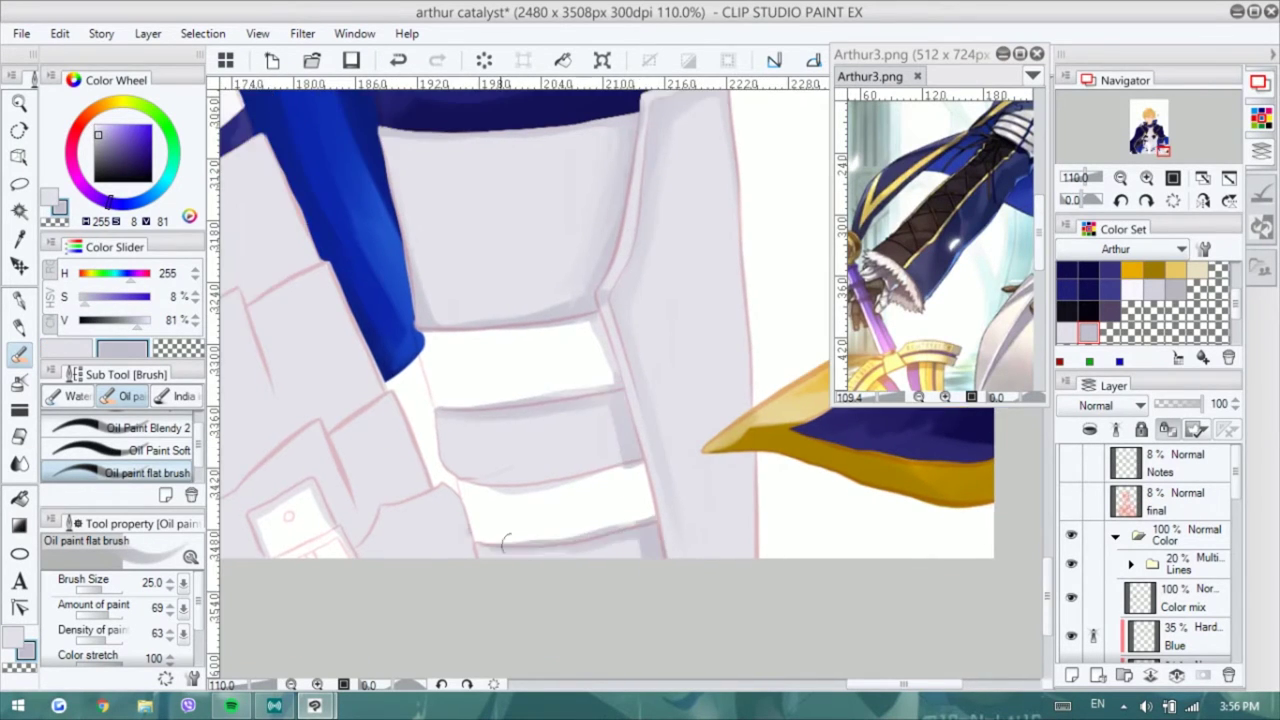
# - Paint light gray fold shadows on the tiered skirt plates beside the bright blue cape, below the belt straps
pyautogui.scroll(3, 505, 540)
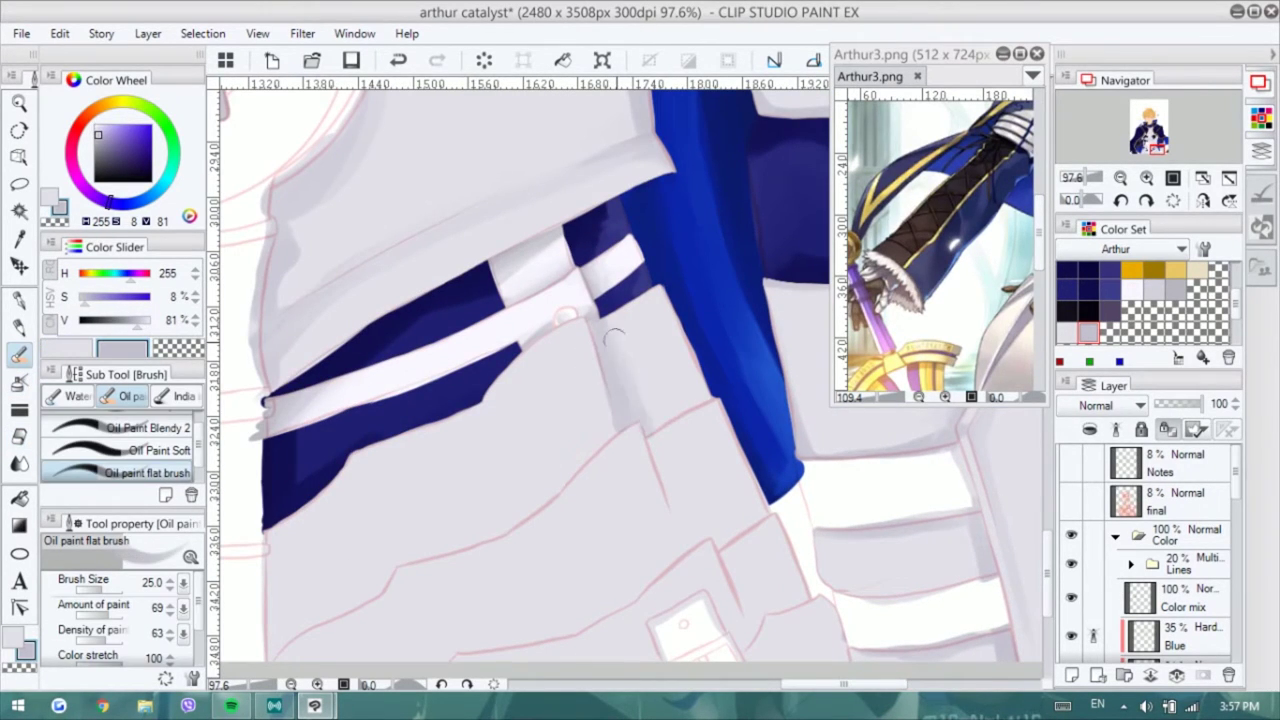
pyautogui.scroll(-1, 640, 420)
pyautogui.scroll(-1, 666, 486)
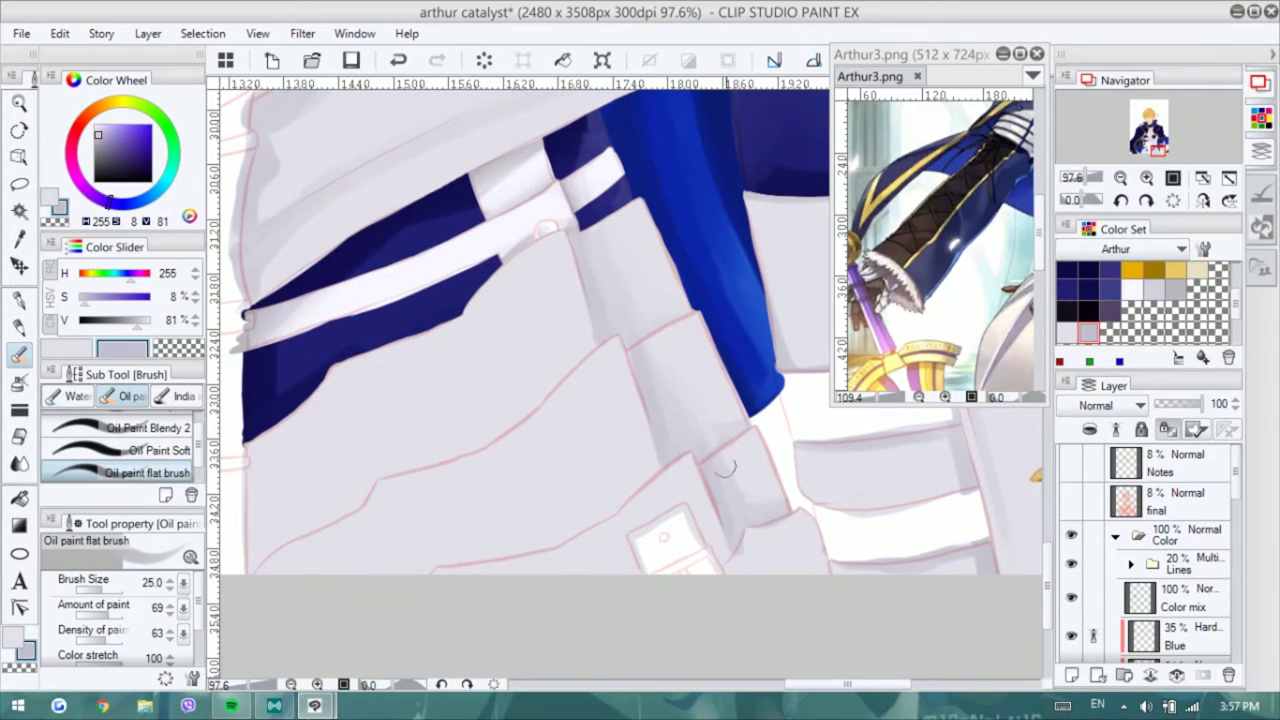
pyautogui.moveTo(793, 551); pyautogui.dragTo(883, 531)
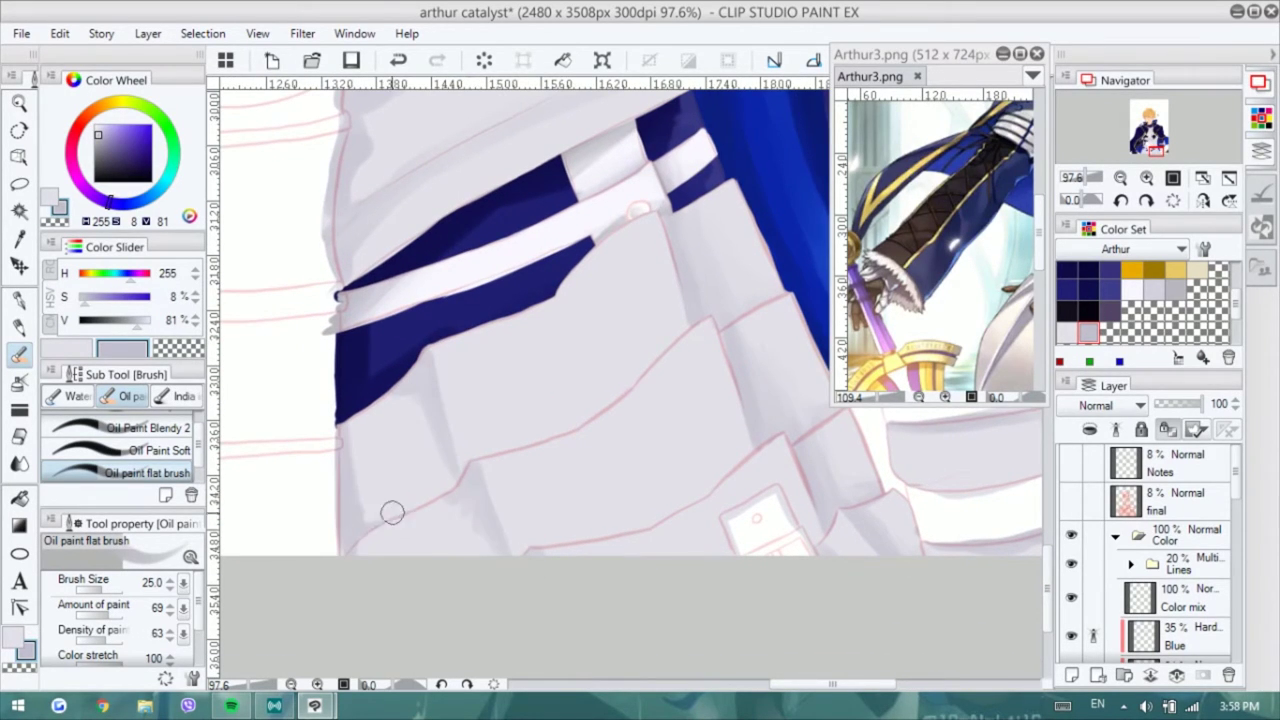
pyautogui.moveTo(553, 300); pyautogui.dragTo(567, 358)
pyautogui.moveTo(578, 422); pyautogui.dragTo(608, 462)
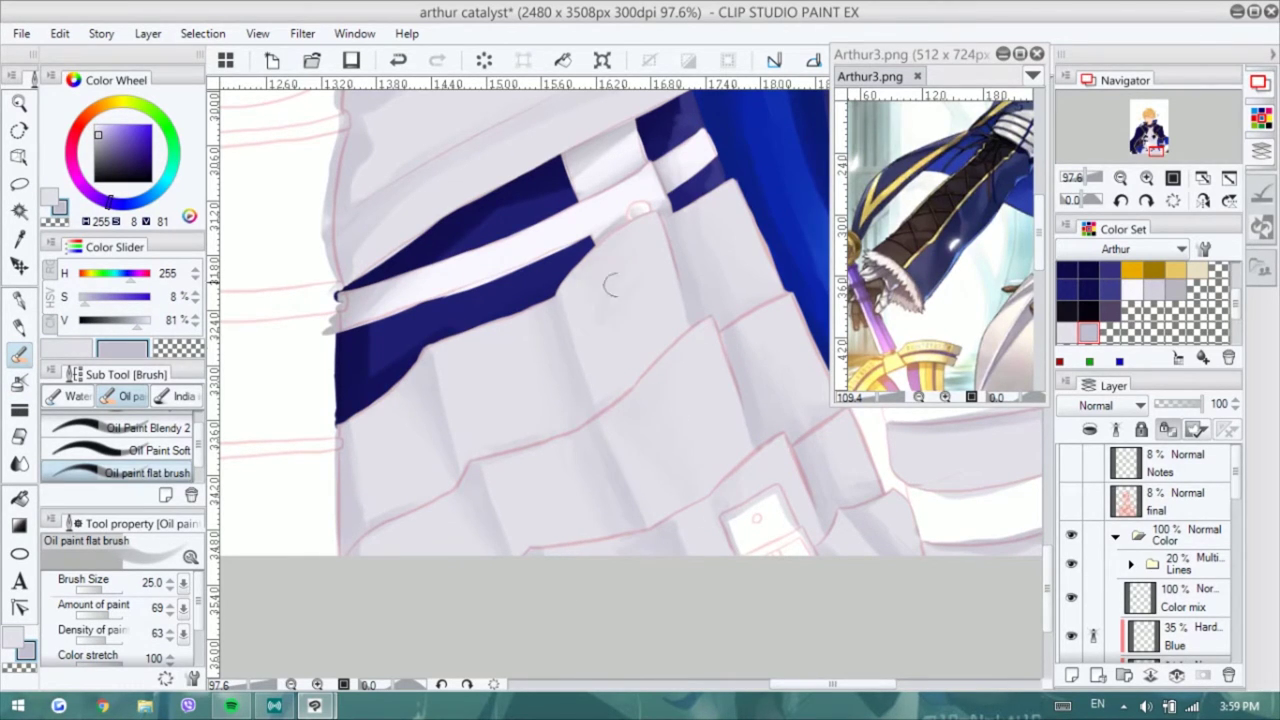
# - Paint matching light gray fold shadows on the skirt plates on the other side of the sword
pyautogui.hscroll(-2, 666, 363)
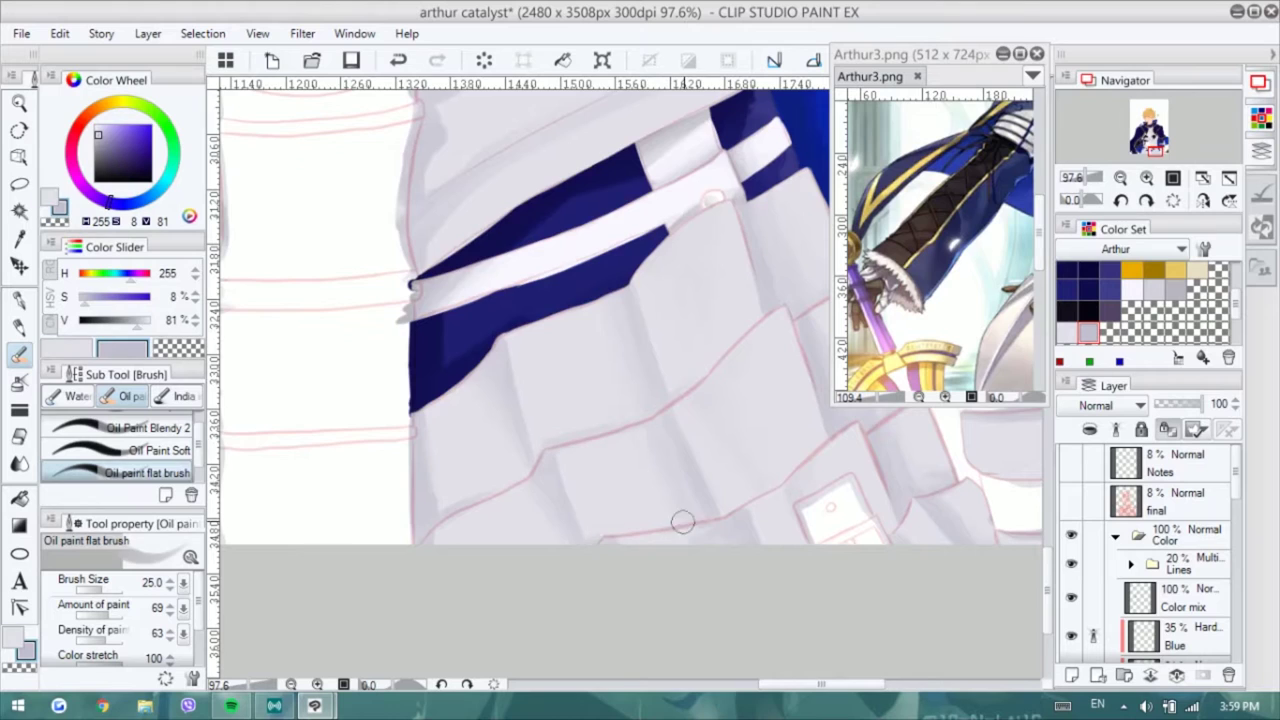
pyautogui.moveTo(289, 486); pyautogui.dragTo(329, 436)
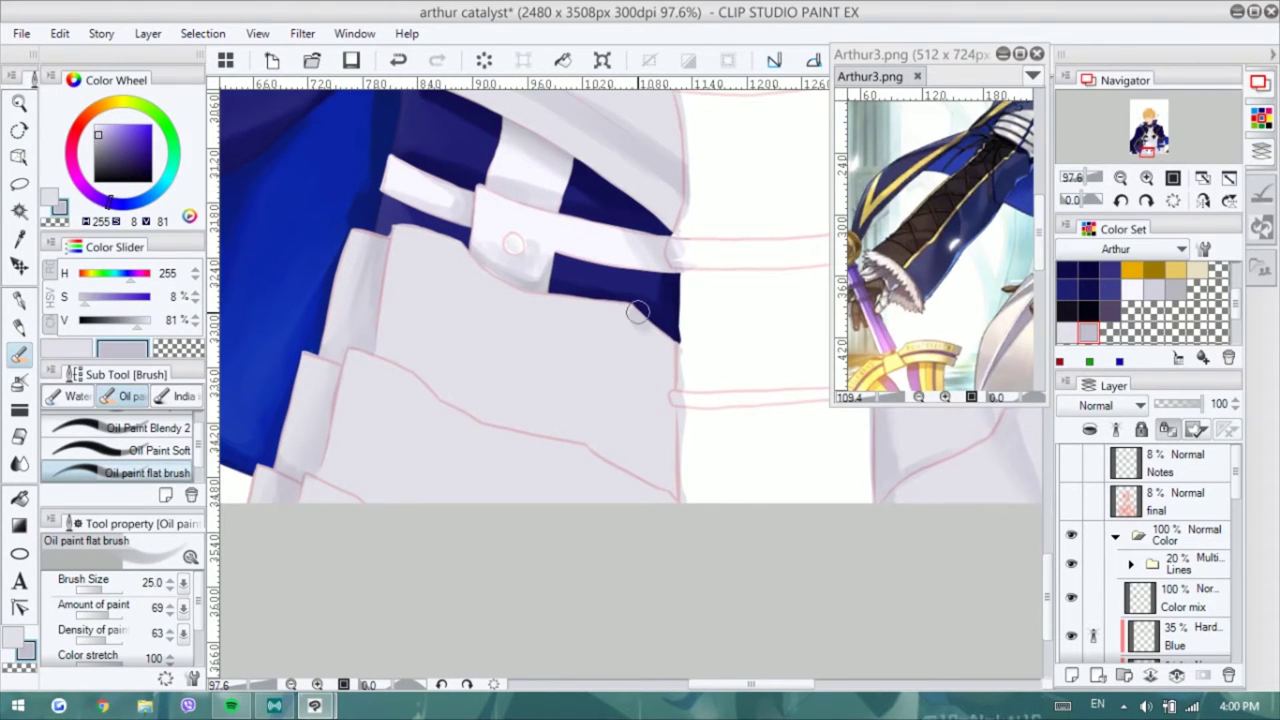
pyautogui.moveTo(672, 489); pyautogui.dragTo(680, 370)
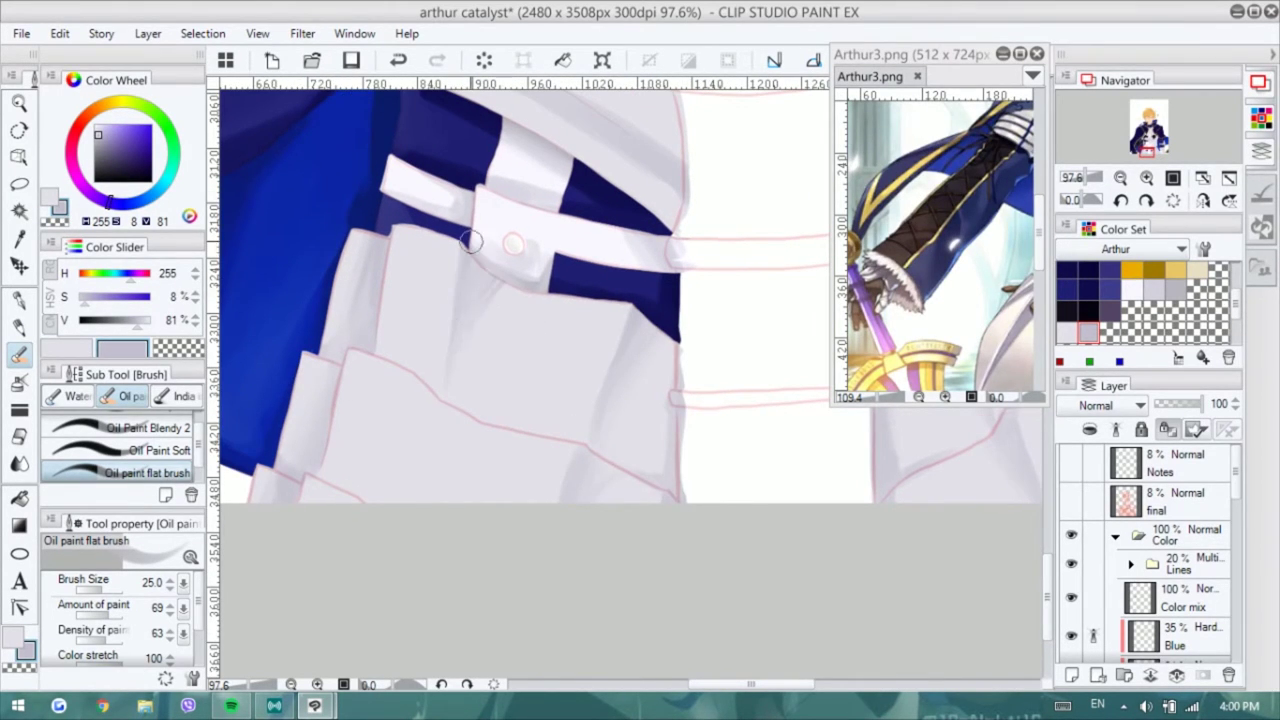
pyautogui.keyDown('alt'); pyautogui.click(427, 400); pyautogui.keyUp('alt')
pyautogui.keyDown('alt'); pyautogui.click(311, 479); pyautogui.keyUp('alt')
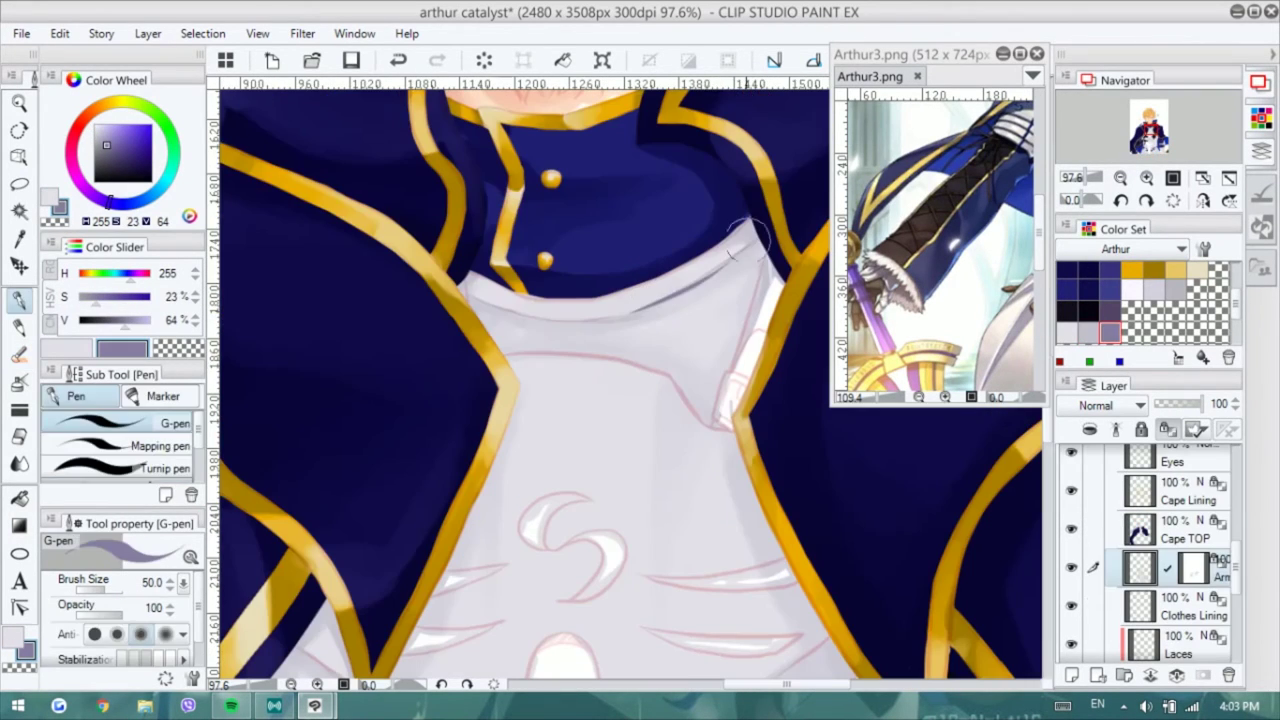
# - Deepen the shadows under the chest armor's collar rim in purple-gray (H 255, S 23, V 64) with the Oil paint flat brush
pyautogui.press('b')
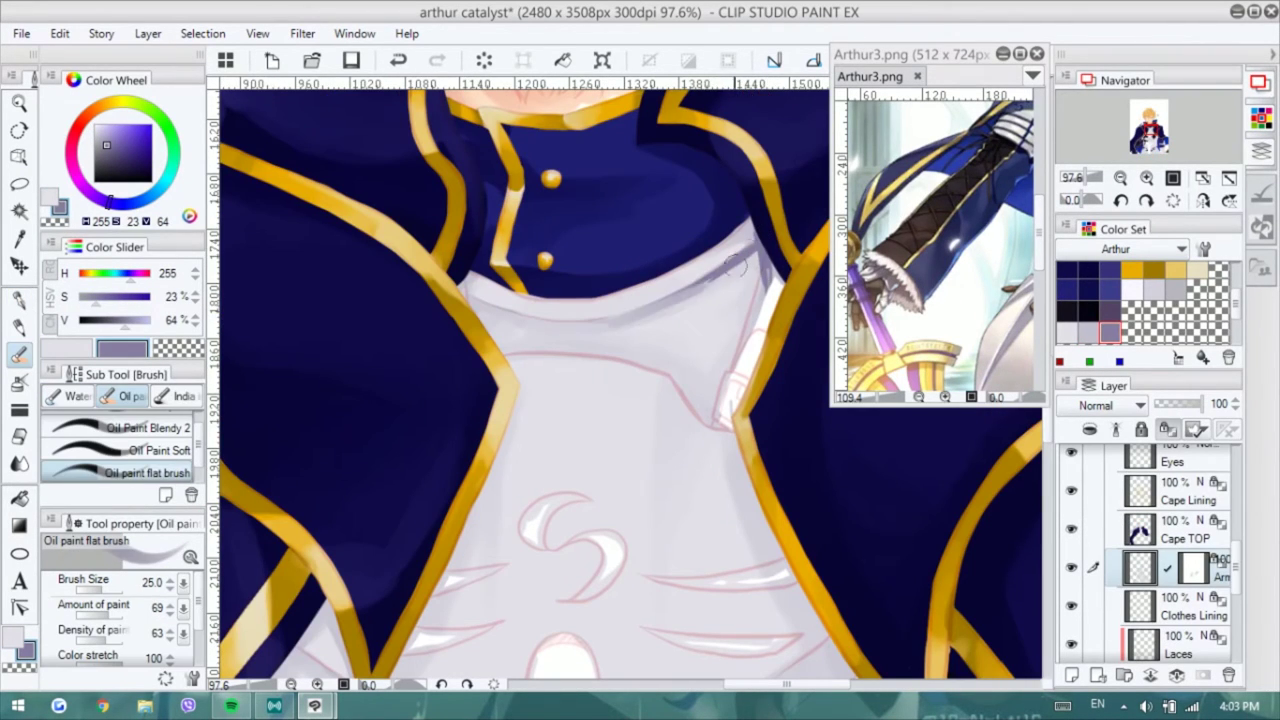
pyautogui.moveTo(766, 244); pyautogui.dragTo(708, 300)
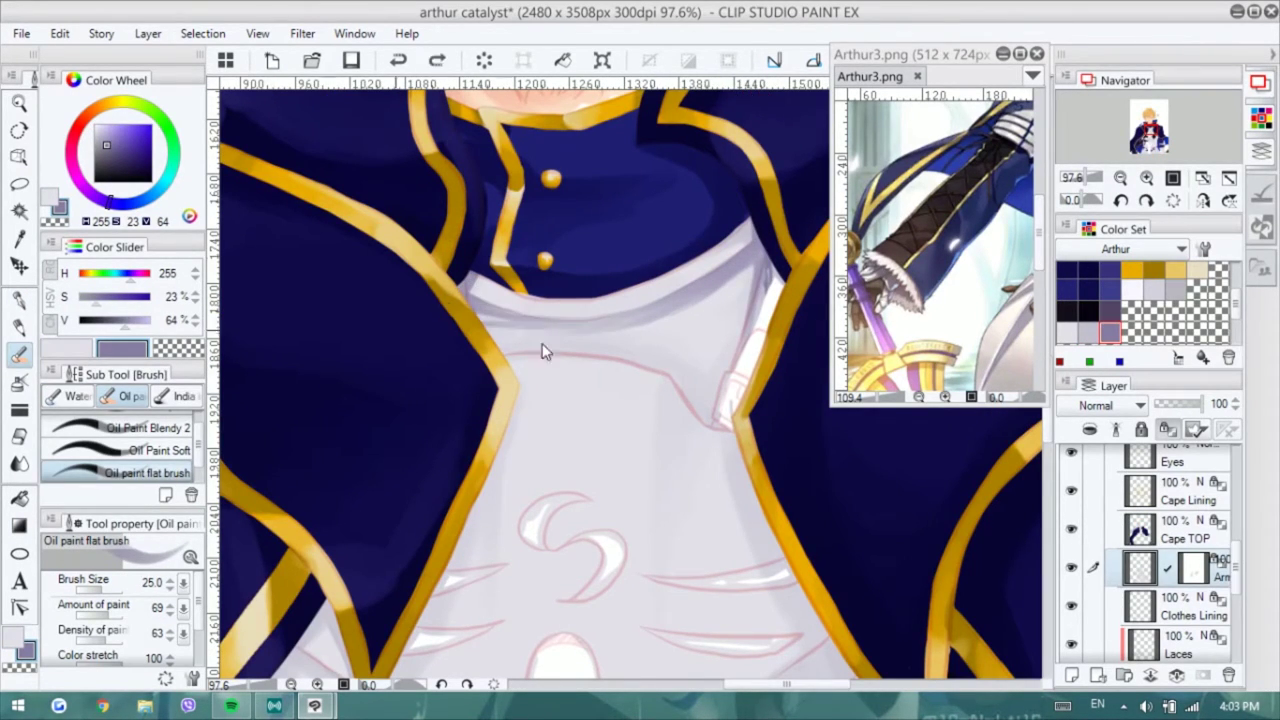
pyautogui.moveTo(470, 300)
pyautogui.mouseDown()
pyautogui.moveTo(580, 330)
pyautogui.moveTo(586, 351)
pyautogui.moveTo(716, 407)
pyautogui.mouseUp()
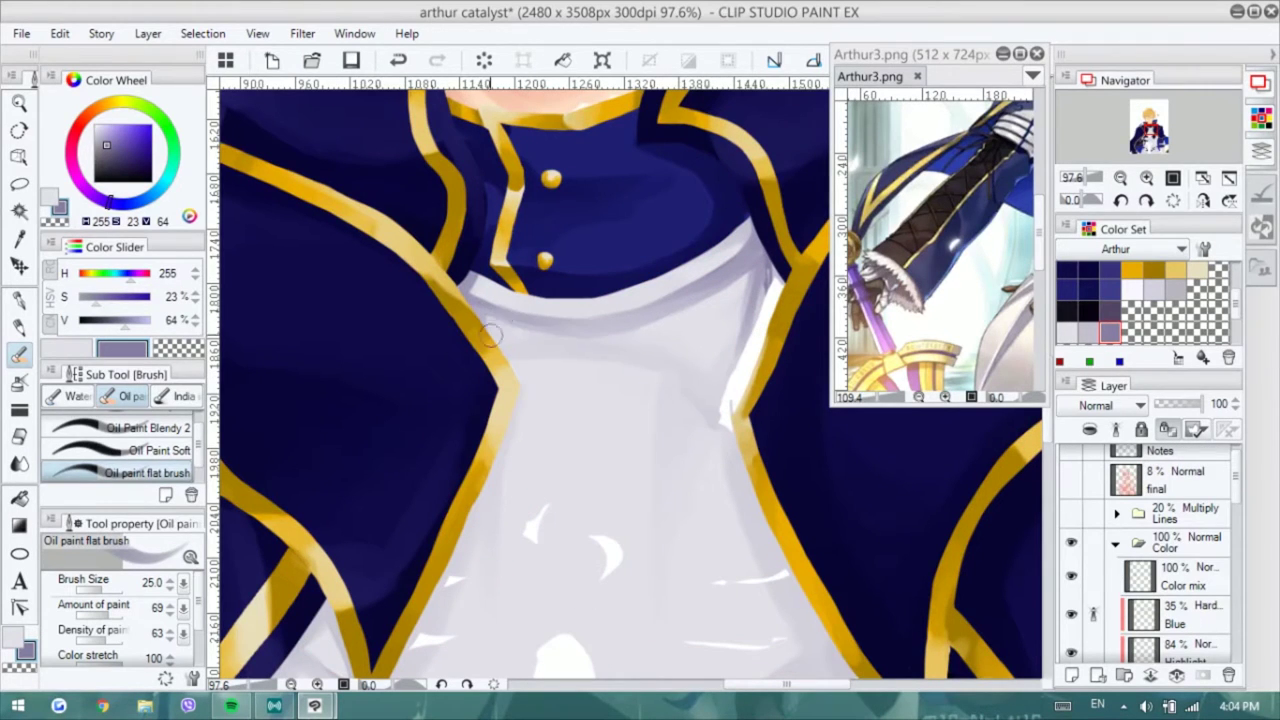
pyautogui.keyDown('alt'); pyautogui.click(716, 407); pyautogui.keyUp('alt')
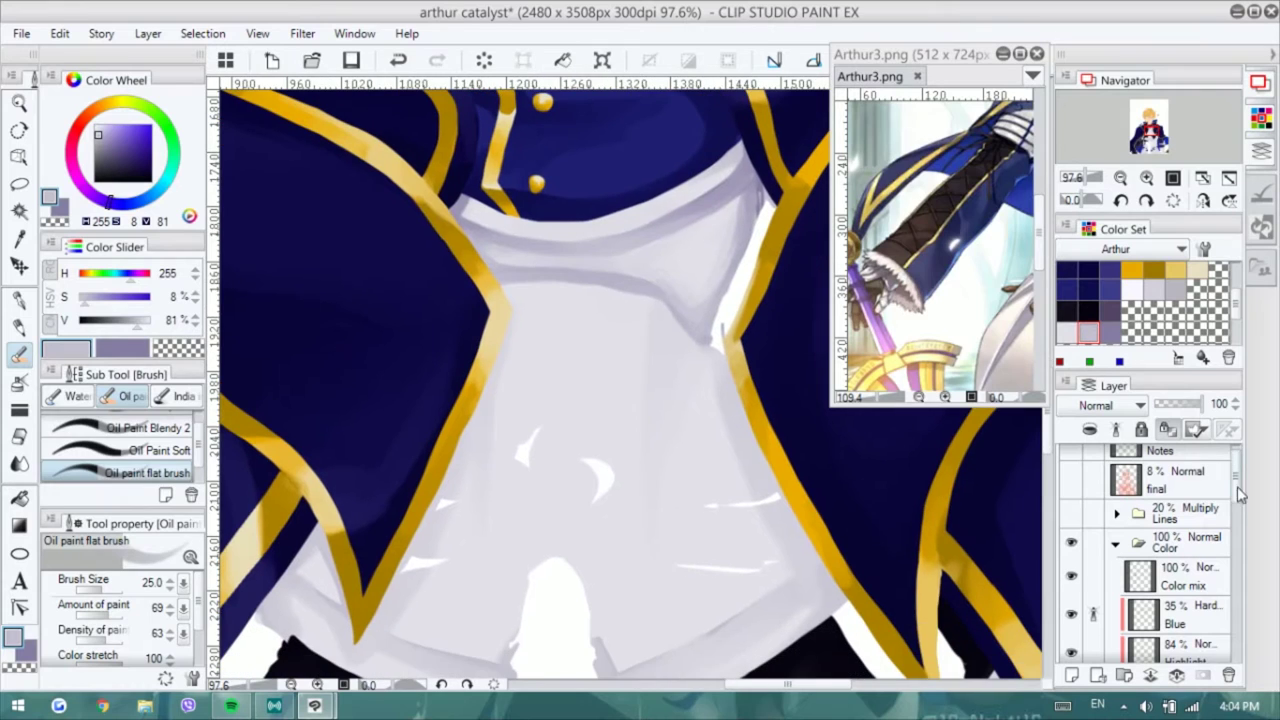
# - Add purple-gray shadows along the chest armor's cape edge and lower rim and around the white central clasp
pyautogui.scroll(-2, 654, 348)
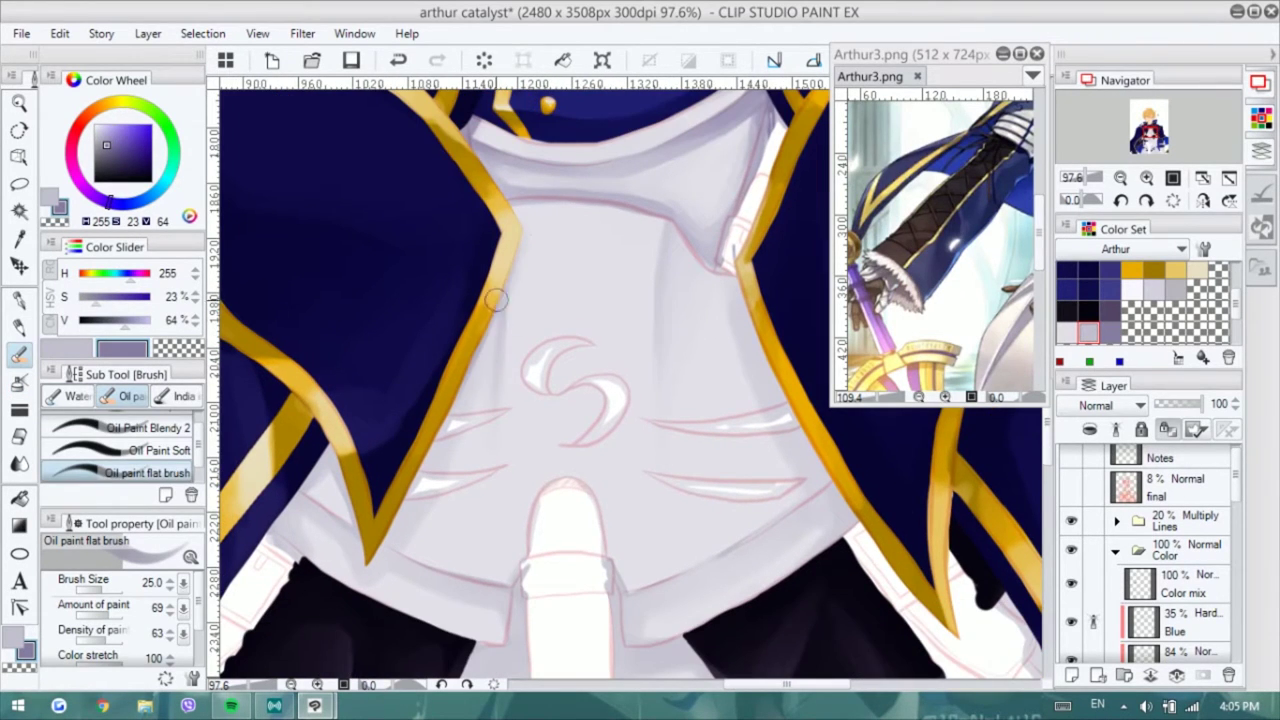
pyautogui.scroll(-1, 743, 297)
pyautogui.moveTo(743, 297)
pyautogui.mouseDown()
pyautogui.moveTo(800, 440)
pyautogui.moveTo(770, 480)
pyautogui.moveTo(839, 468)
pyautogui.mouseUp()
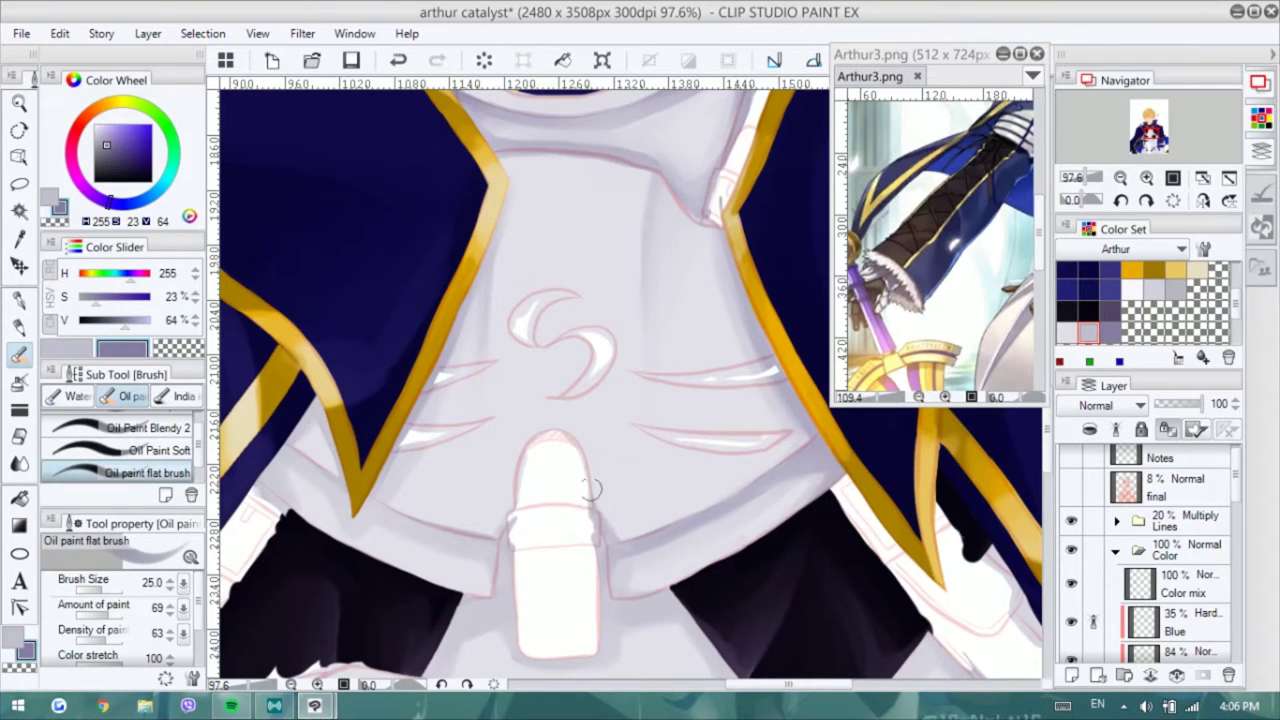
pyautogui.scroll(-1, 570, 470)
pyautogui.moveTo(535, 402); pyautogui.dragTo(520, 452)
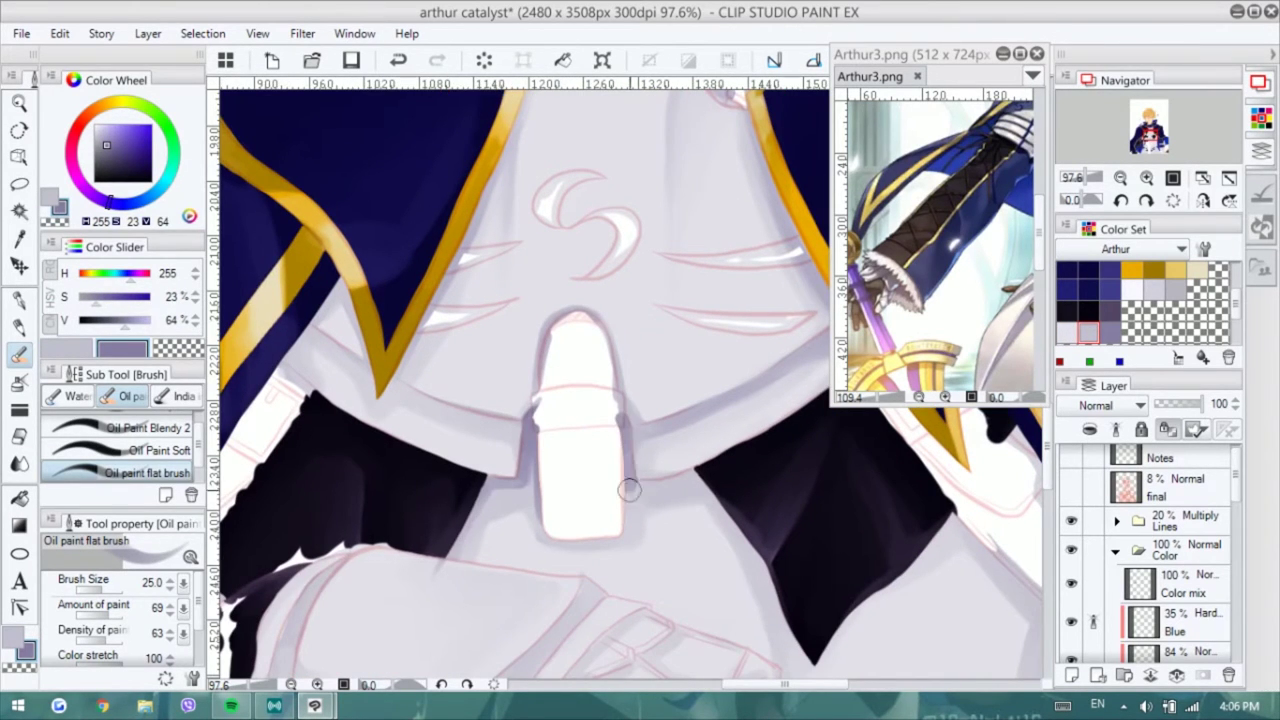
# - Deepen the shadows below the chest armor's rim and blend them into the light plate color with Oil Paint Blendy 2
pyautogui.scroll(-1, 628, 489)
pyautogui.hscroll(1, 623, 420)
pyautogui.hscroll(-2, 651, 400)
pyautogui.scroll(-1, 404, 261)
pyautogui.moveTo(403, 261); pyautogui.dragTo(363, 316)
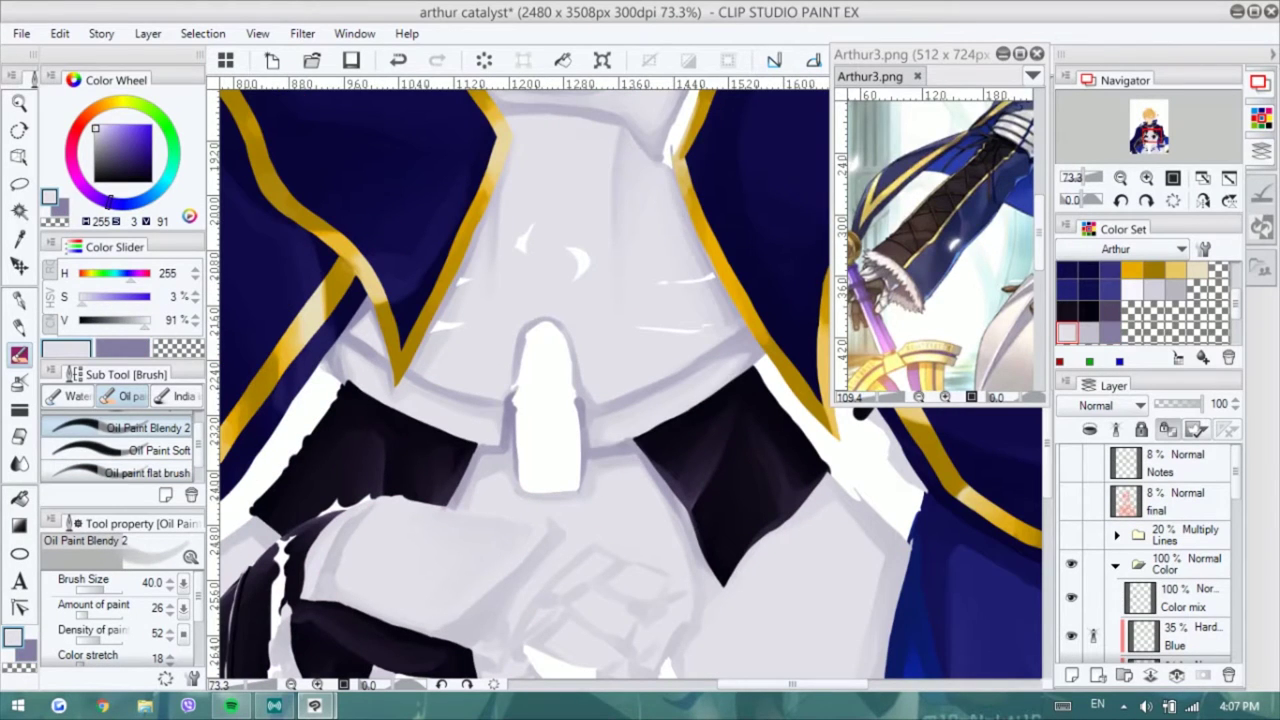
pyautogui.scroll(2, 600, 400)
pyautogui.scroll(-1, 500, 400)
pyautogui.keyDown('alt'); pyautogui.click(458, 403); pyautogui.keyUp('alt')
pyautogui.scroll(-2, 458, 403)
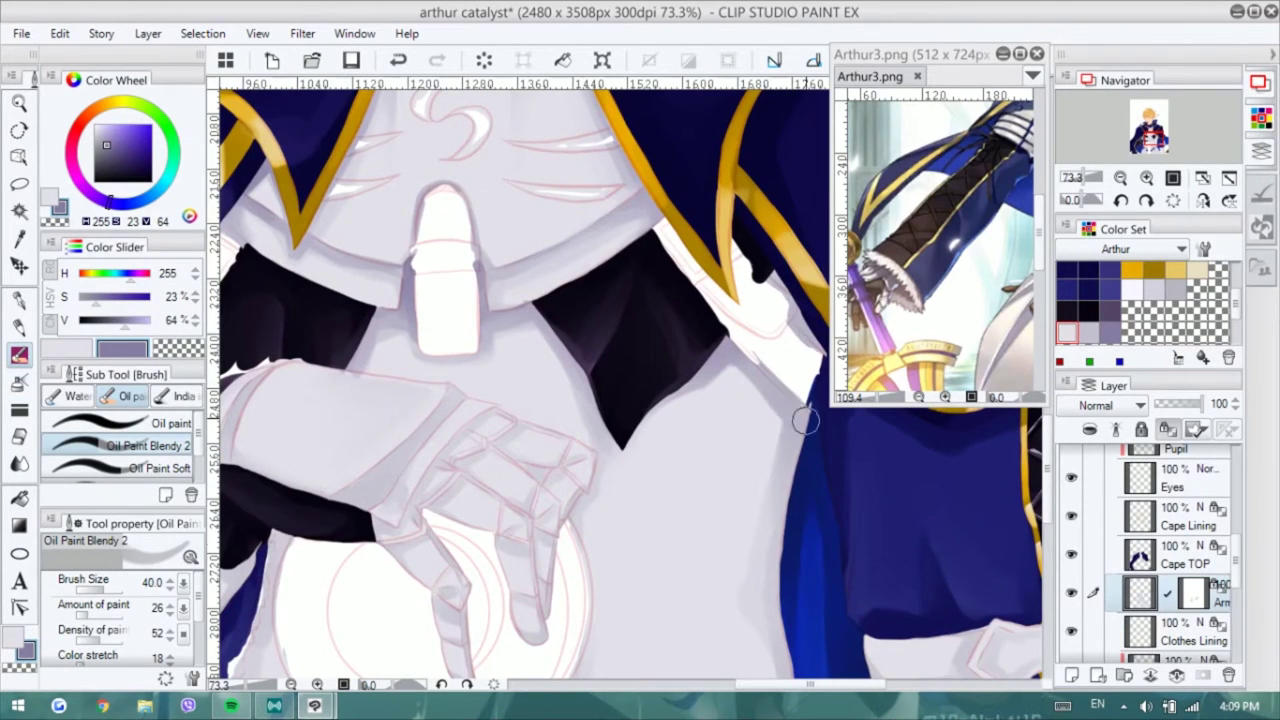
# - Darken the waist armor's lower hem and the area beside the sword pommel in purple-gray with the Oil paint flat brush at size 40
pyautogui.scroll(-2, 761, 438)
pyautogui.scroll(-2, 775, 497)
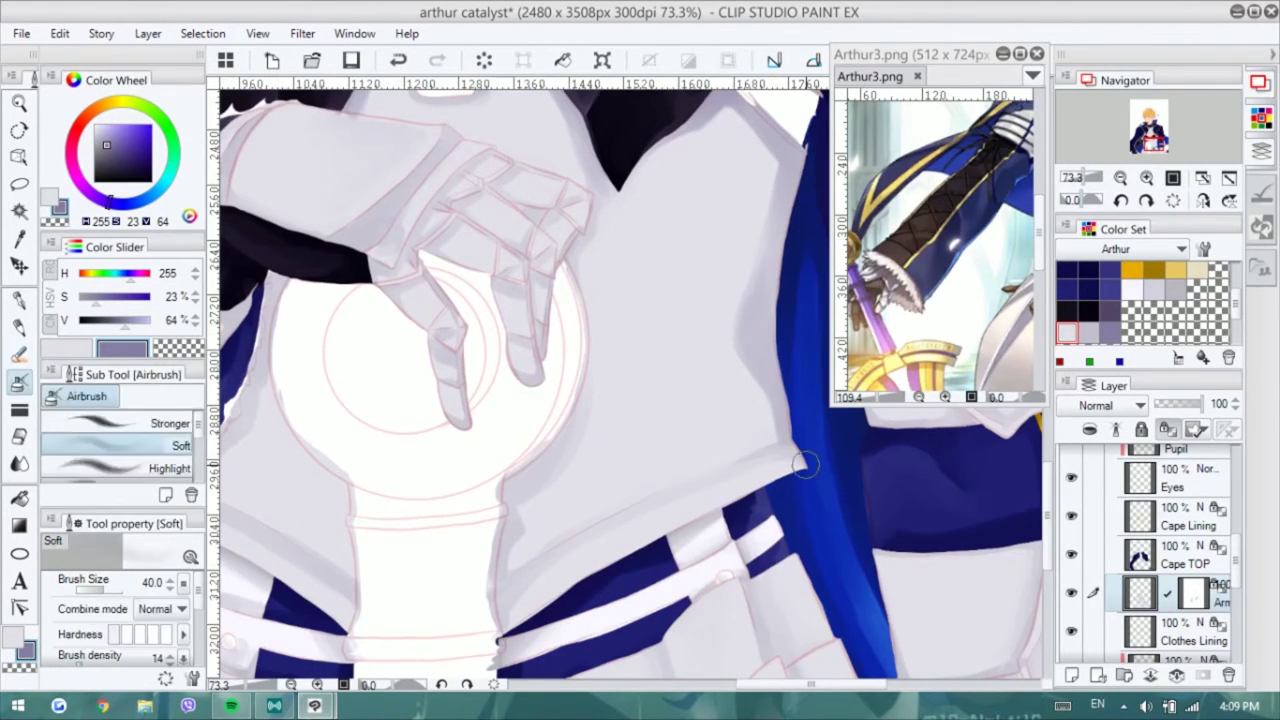
pyautogui.moveTo(761, 451); pyautogui.dragTo(490, 594)
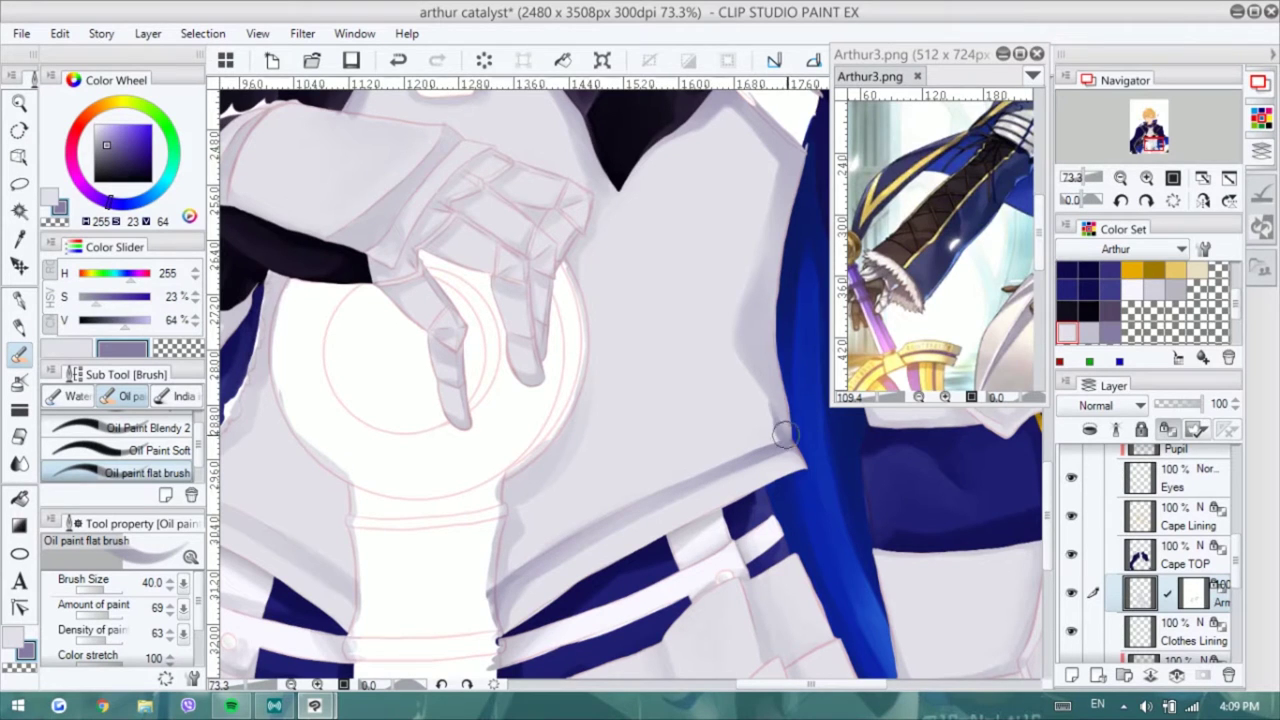
pyautogui.moveTo(530, 460); pyautogui.dragTo(706, 375)
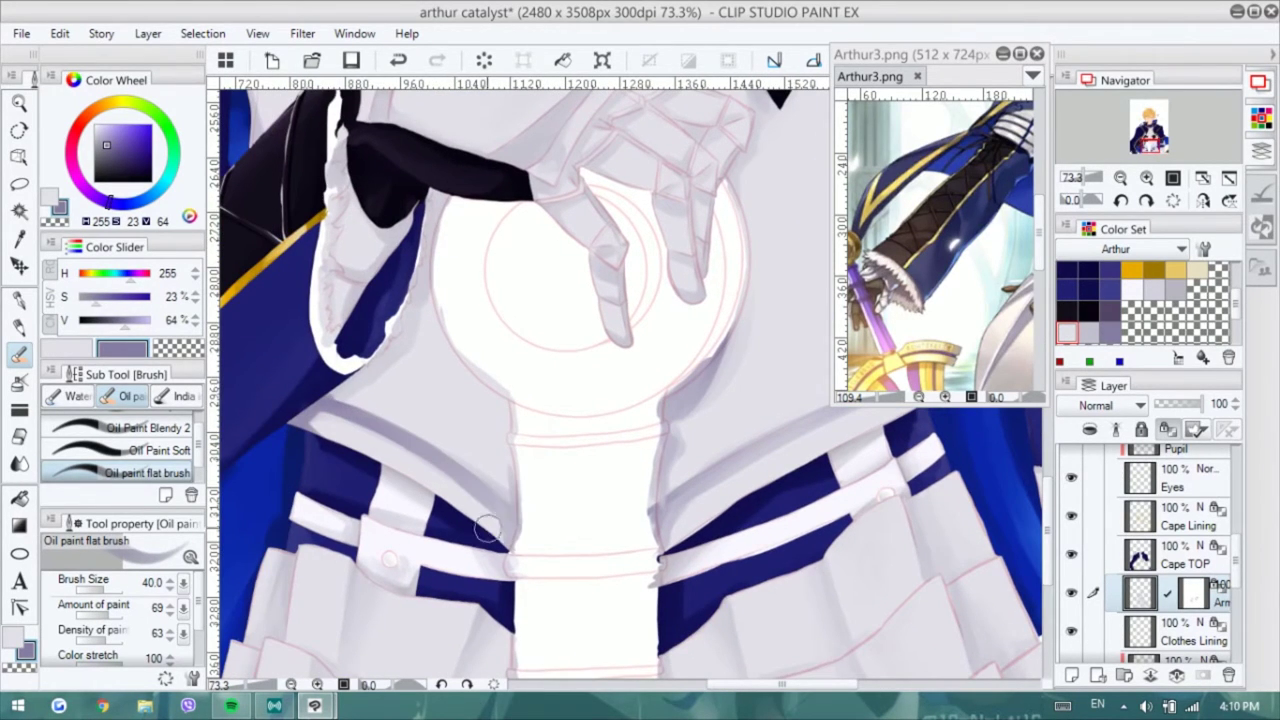
# - Blend the hem shadows on the waist armor's sleeve side with Oil Paint Blendy 2, and return to the Oil paint flat brush in purple-gray
pyautogui.click(147, 428)
pyautogui.keyDown('alt'); pyautogui.click(336, 425); pyautogui.keyUp('alt')
pyautogui.moveTo(336, 425)
pyautogui.mouseDown()
pyautogui.moveTo(324, 492)
pyautogui.moveTo(264, 552)
pyautogui.moveTo(414, 560)
pyautogui.mouseUp()
pyautogui.click(147, 472)
pyautogui.click(122, 348)
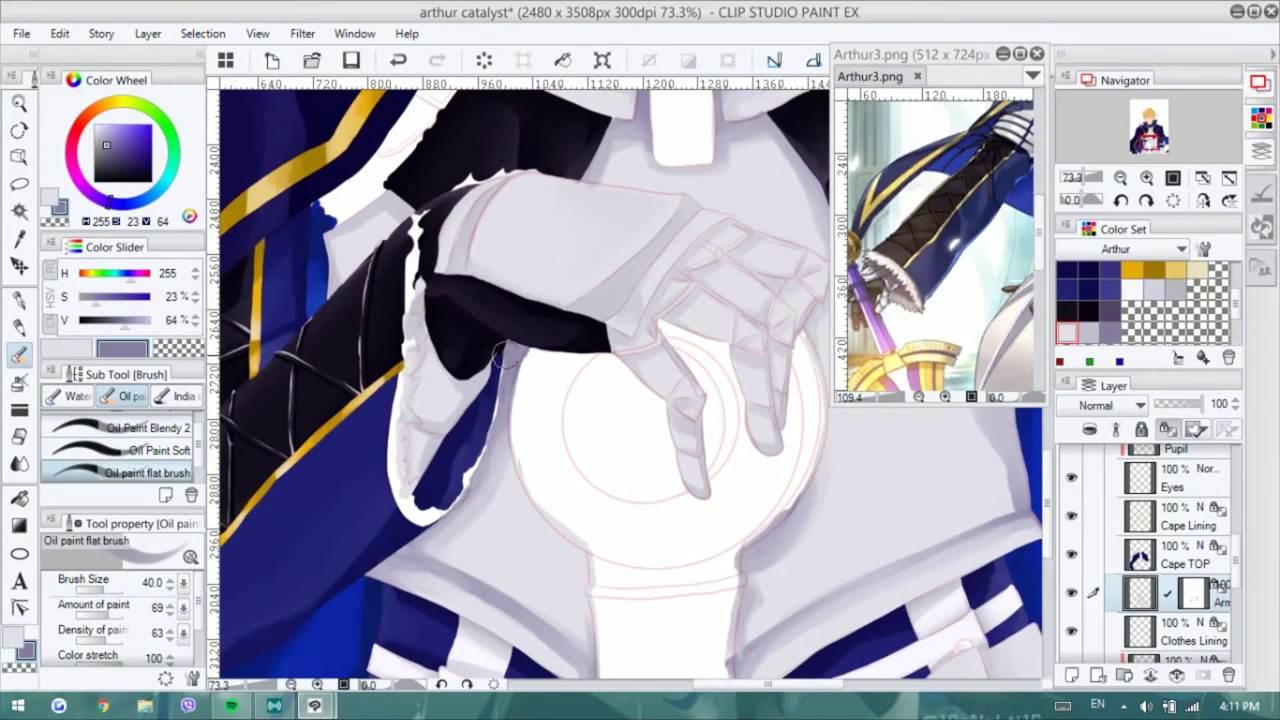
# - Shade the fur cuff's lining and the flared wrist edge of the forearm plate in purple-gray with the Oil paint flat brush
pyautogui.scroll(1, 320, 265)
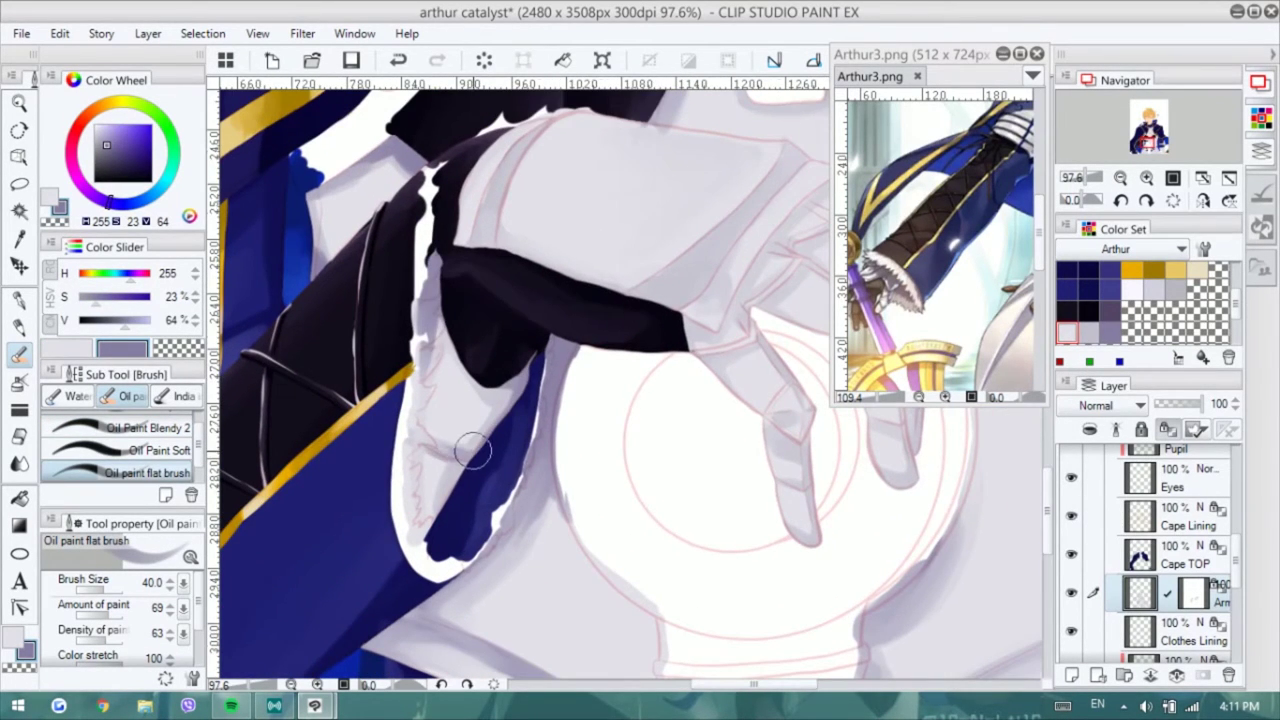
pyautogui.scroll(2, 473, 452)
pyautogui.moveTo(423, 543); pyautogui.dragTo(500, 230)
pyautogui.press('p')
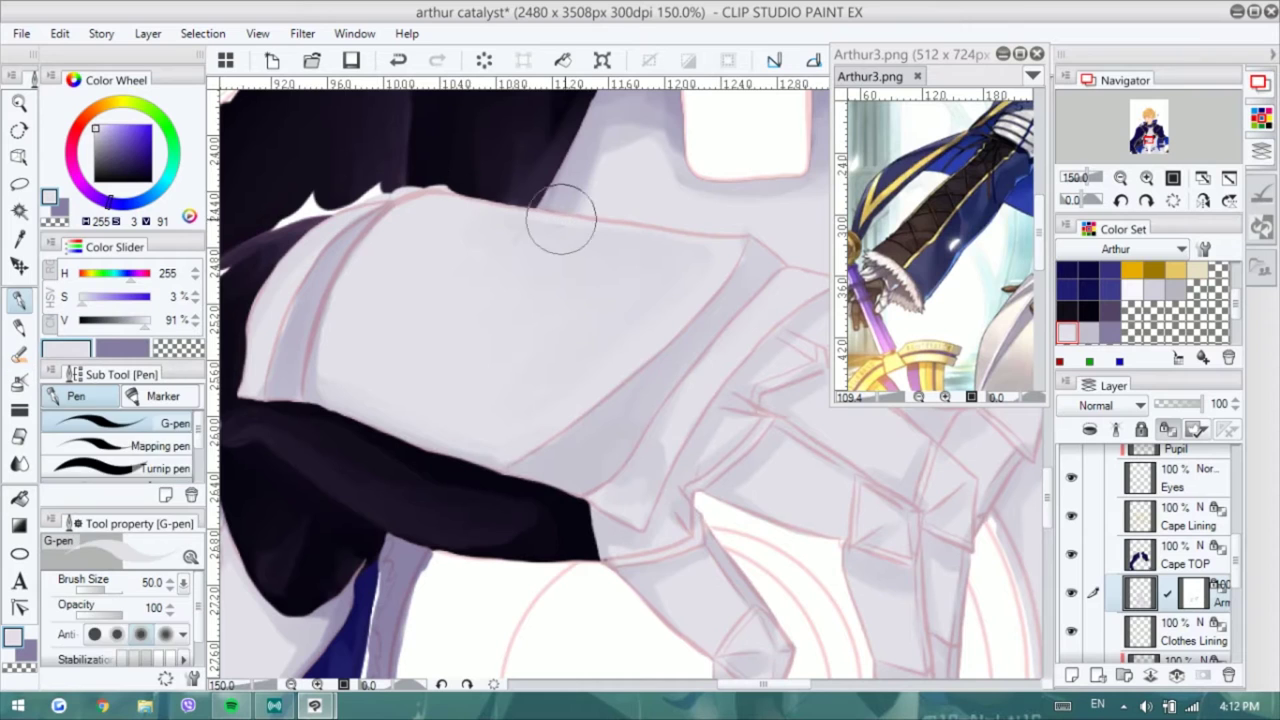
pyautogui.press('b')
pyautogui.moveTo(586, 423)
pyautogui.mouseDown()
pyautogui.moveTo(767, 253)
pyautogui.moveTo(746, 293)
pyautogui.moveTo(487, 349)
pyautogui.moveTo(526, 276)
pyautogui.moveTo(453, 360)
pyautogui.moveTo(588, 225)
pyautogui.moveTo(443, 386)
pyautogui.mouseUp()
pyautogui.press('p')
# - Paint purple-gray shadows between the knuckle plates on the back of the hand with the Oil paint flat brush reduced to size 15
pyautogui.hscroll(3, 443, 371)
pyautogui.press('b')
pyautogui.keyDown('alt'); pyautogui.click(660, 310); pyautogui.keyUp('alt')
pyautogui.moveTo(680, 340); pyautogui.dragTo(695, 320)
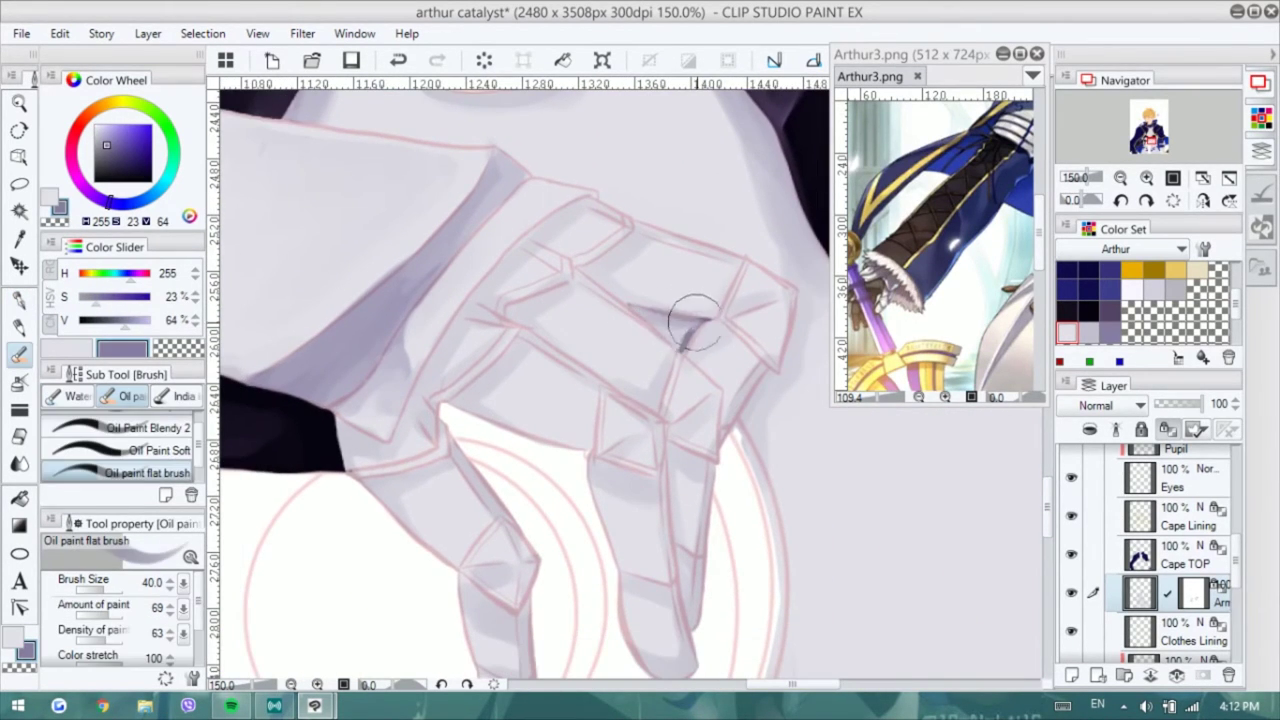
pyautogui.press('[')
pyautogui.press('[')
pyautogui.press('[')
pyautogui.press('[')
pyautogui.press('[')
pyautogui.moveTo(575, 262)
pyautogui.mouseDown()
pyautogui.moveTo(677, 243)
pyautogui.moveTo(628, 302)
pyautogui.mouseUp()
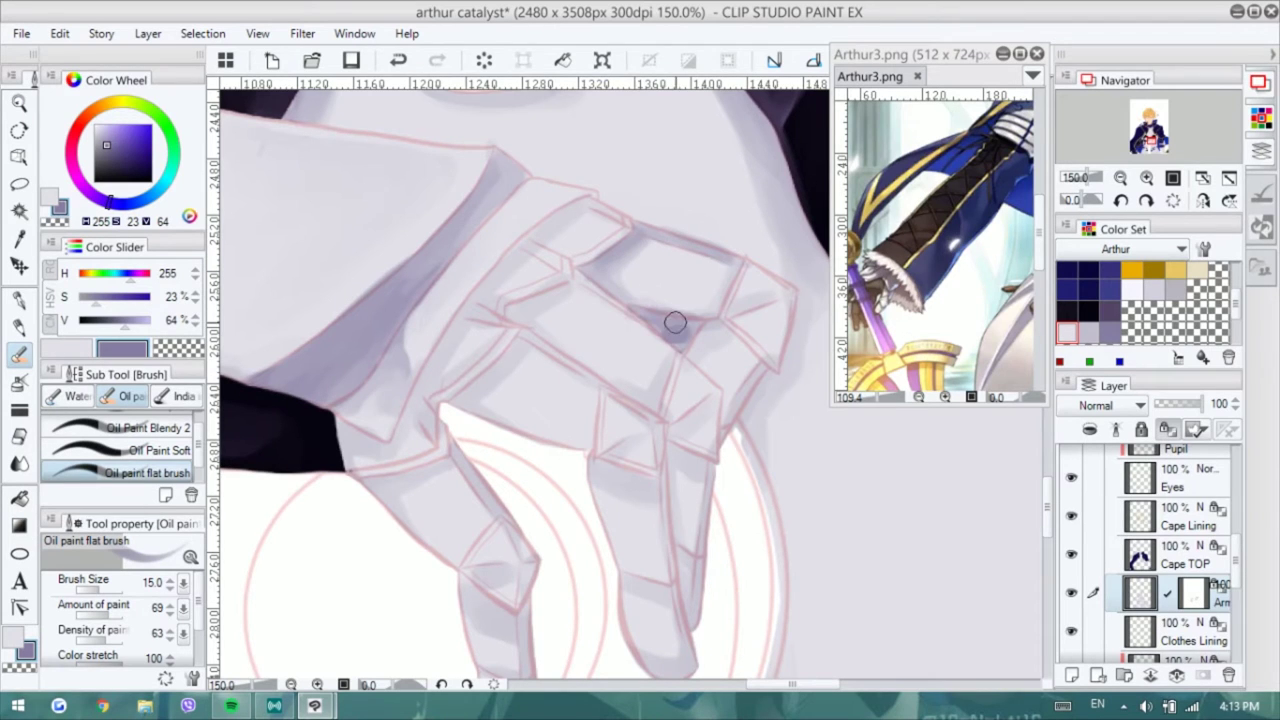
# - Line the outermost knuckle plate's edges and creases in purple-gray with the G-pen and return to the Oil paint flat brush
pyautogui.press('p')
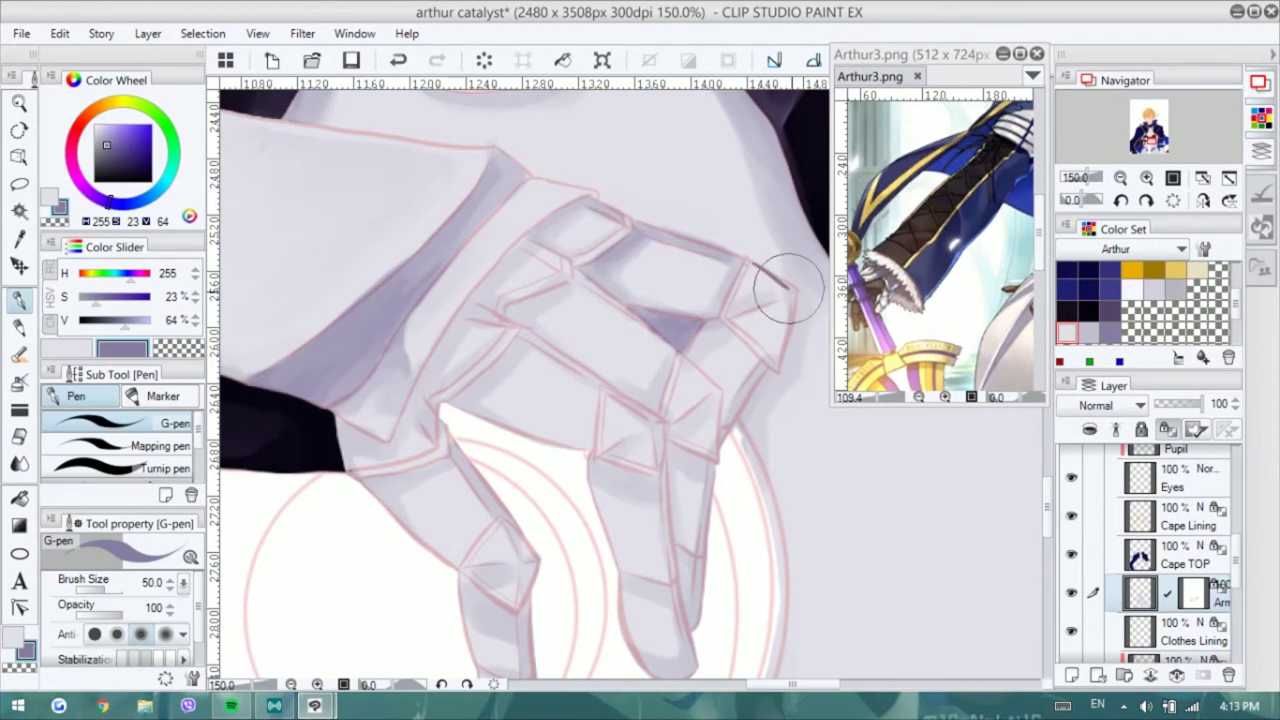
pyautogui.moveTo(790, 292)
pyautogui.mouseDown()
pyautogui.moveTo(758, 293)
pyautogui.moveTo(765, 352)
pyautogui.moveTo(723, 434)
pyautogui.mouseUp()
pyautogui.moveTo(750, 300); pyautogui.dragTo(714, 322)
pyautogui.press('b')
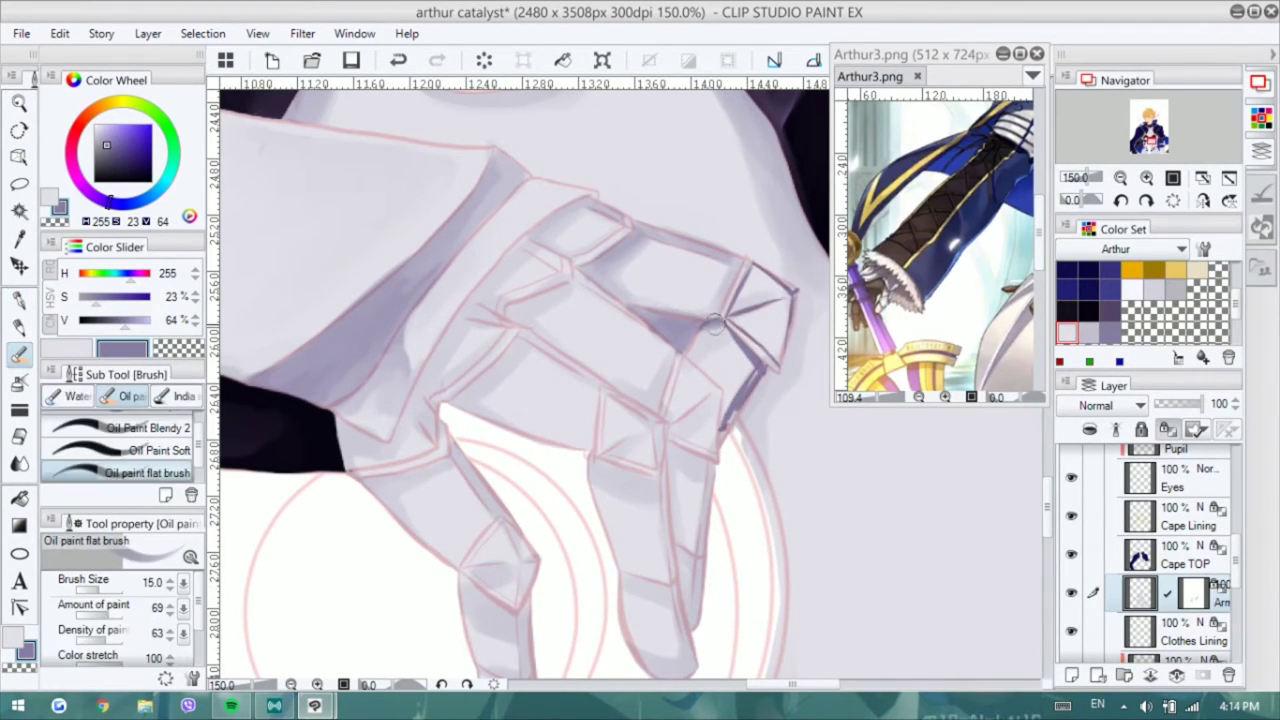
# - Outline the upper hand plates in purple-gray with the G-pen, including the small plate nearest the wrist, and soften the lines
pyautogui.press('p')
pyautogui.moveTo(740, 262)
pyautogui.mouseDown()
pyautogui.moveTo(682, 231)
pyautogui.moveTo(637, 234)
pyautogui.moveTo(580, 266)
pyautogui.mouseUp()
pyautogui.press('b')
pyautogui.press('p')
pyautogui.moveTo(555, 221)
pyautogui.mouseDown()
pyautogui.moveTo(620, 228)
pyautogui.moveTo(528, 238)
pyautogui.mouseUp()
pyautogui.press('b')
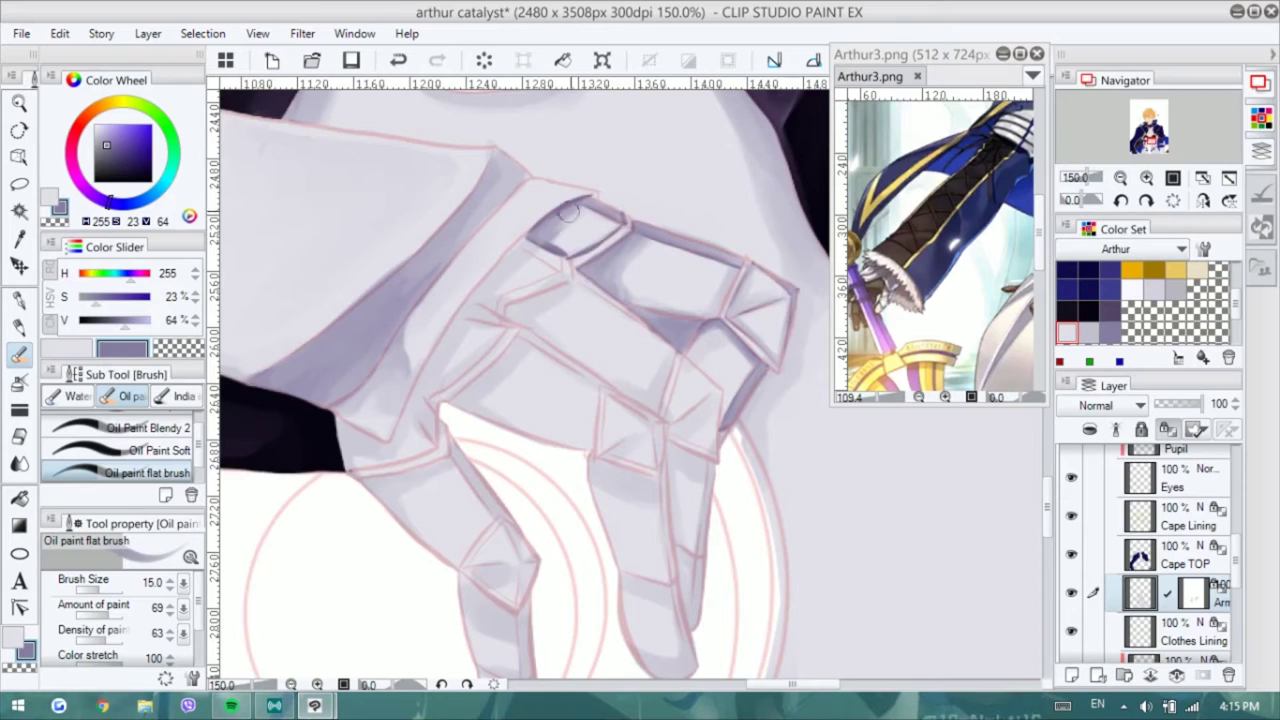
# - Darken the gauntlet's wrist edge and the seams of the middle hand plates, blending the lines with the Oil paint flat brush
pyautogui.press('p')
pyautogui.scroll(1, 558, 214)
pyautogui.moveTo(560, 300); pyautogui.dragTo(418, 510)
pyautogui.moveTo(545, 360)
pyautogui.mouseDown()
pyautogui.moveTo(615, 332)
pyautogui.moveTo(490, 380)
pyautogui.mouseUp()
pyautogui.press('b')
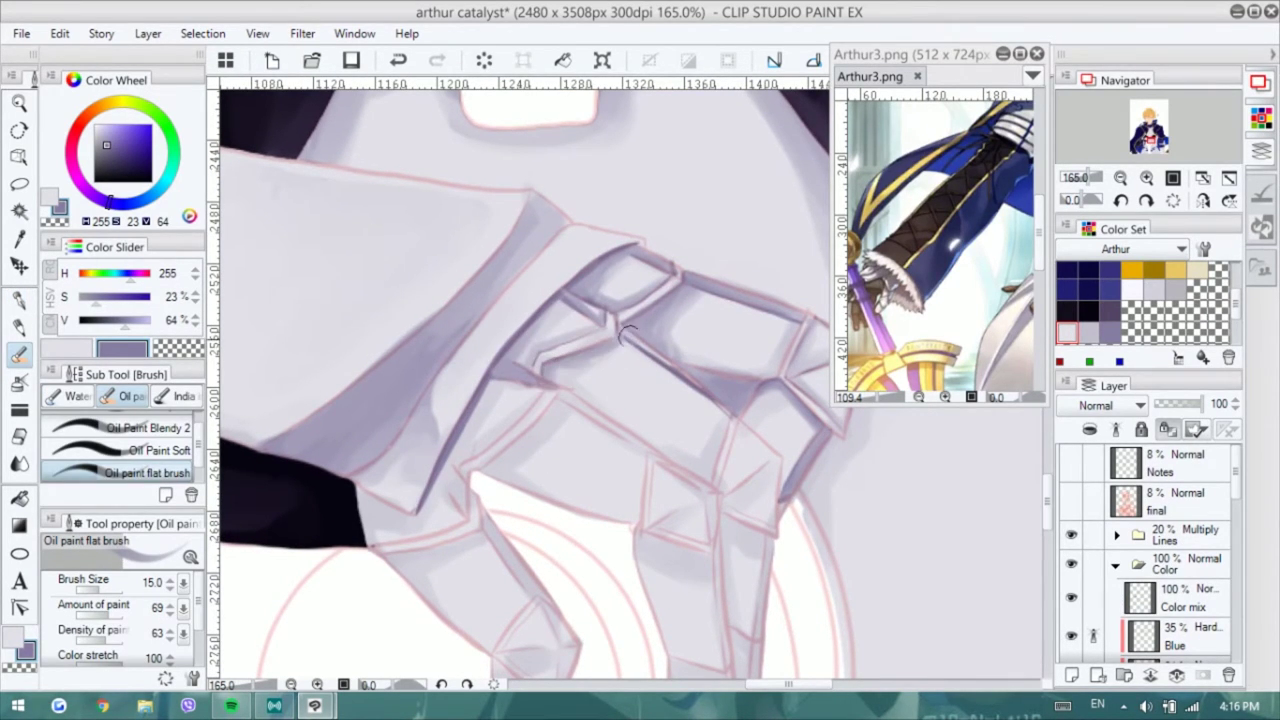
pyautogui.moveTo(620, 333)
pyautogui.mouseDown()
pyautogui.moveTo(636, 392)
pyautogui.moveTo(700, 423)
pyautogui.mouseUp()
pyautogui.moveTo(638, 370); pyautogui.dragTo(543, 280)
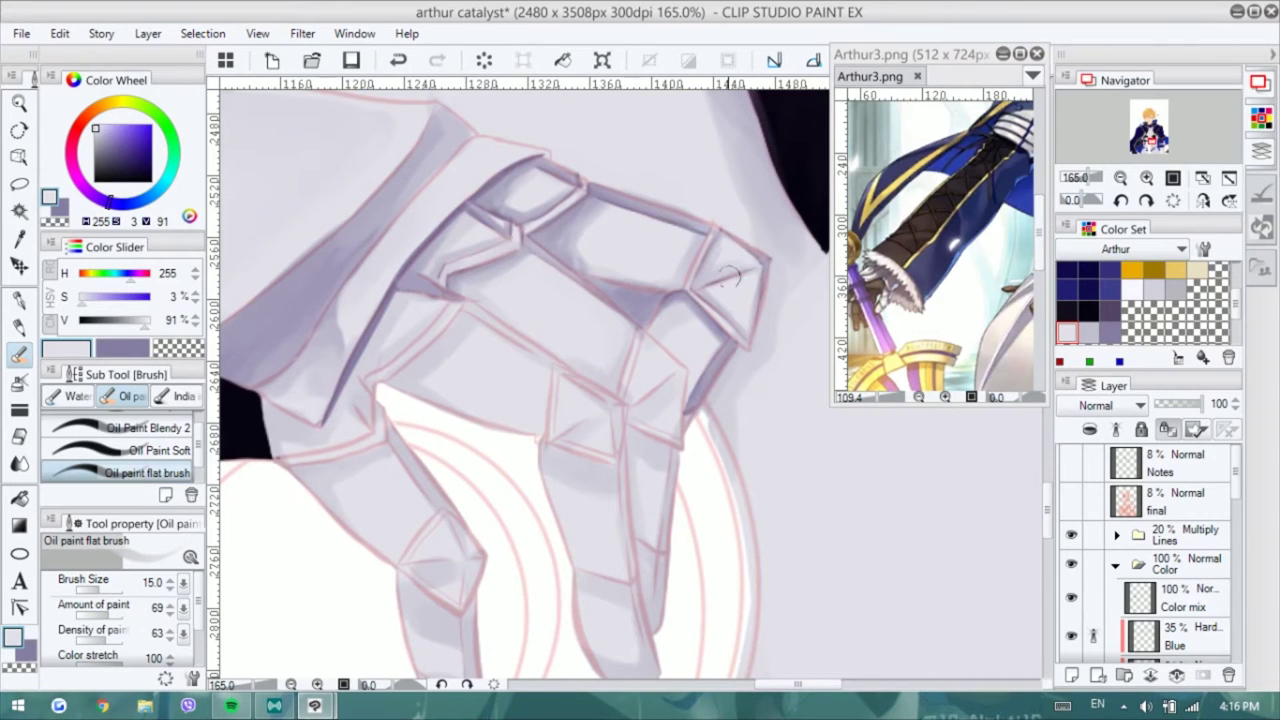
# - Line the rear finger's knuckle and joints in purple-gray with the G-pen, and blend them using the light and shadow colors
pyautogui.press('x')
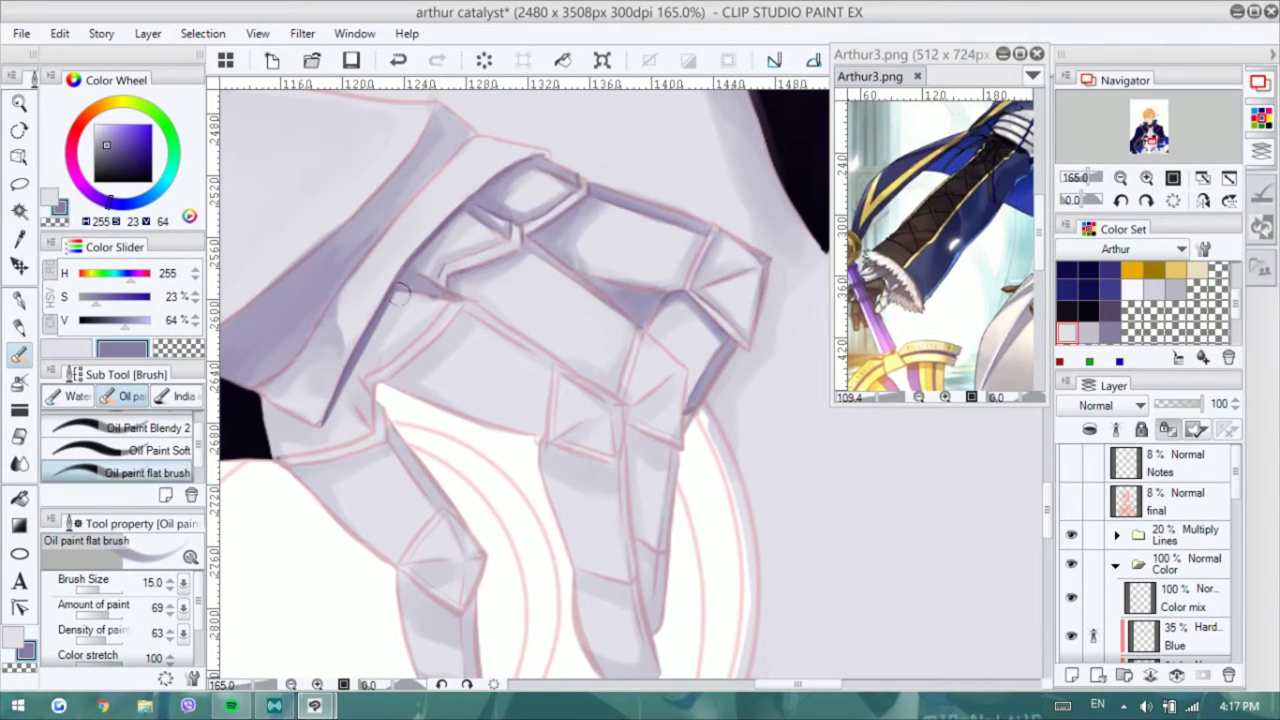
pyautogui.press('p')
pyautogui.moveTo(634, 334)
pyautogui.mouseDown()
pyautogui.moveTo(584, 374)
pyautogui.moveTo(634, 423)
pyautogui.mouseUp()
pyautogui.scroll(-1, 634, 423)
pyautogui.moveTo(650, 490); pyautogui.dragTo(660, 545)
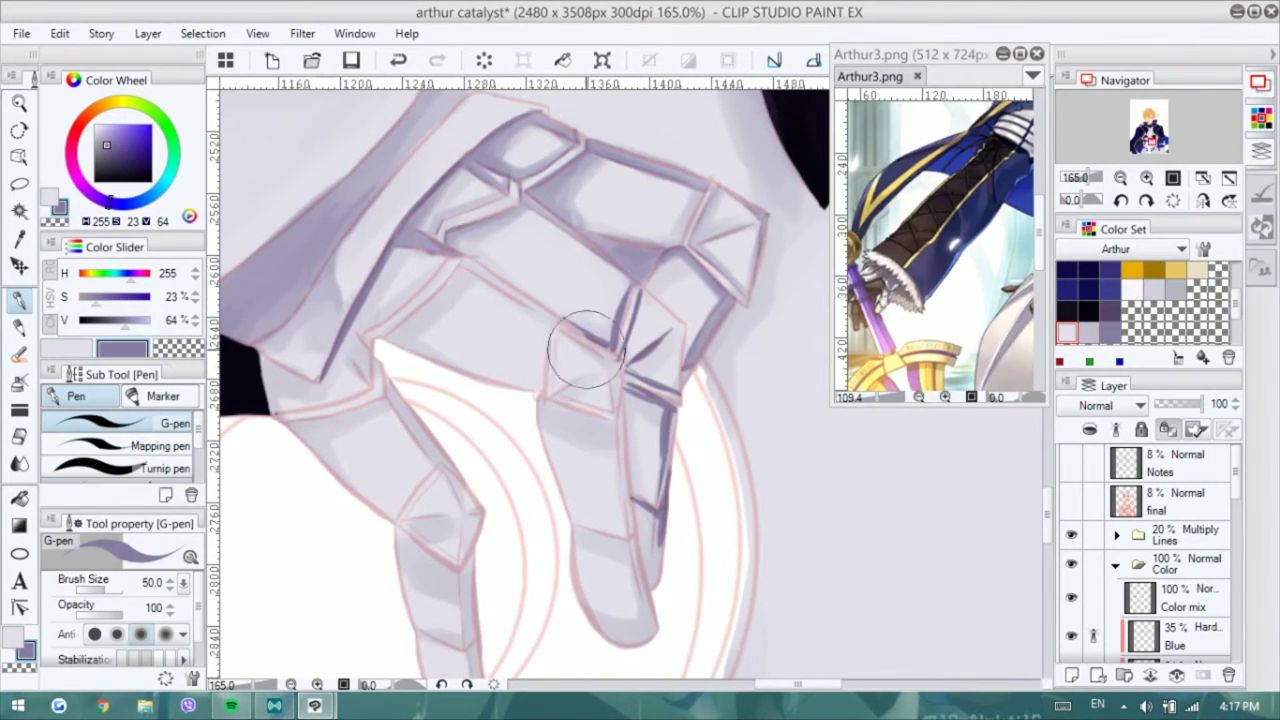
pyautogui.press('b')
pyautogui.moveTo(600, 340)
pyautogui.mouseDown()
pyautogui.moveTo(617, 293)
pyautogui.moveTo(606, 316)
pyautogui.moveTo(628, 299)
pyautogui.moveTo(601, 305)
pyautogui.moveTo(627, 346)
pyautogui.moveTo(635, 321)
pyautogui.moveTo(660, 398)
pyautogui.mouseUp()
pyautogui.press('x')
pyautogui.press('x')
pyautogui.press('x')
pyautogui.moveTo(665, 330); pyautogui.dragTo(666, 462)
pyautogui.press('x')
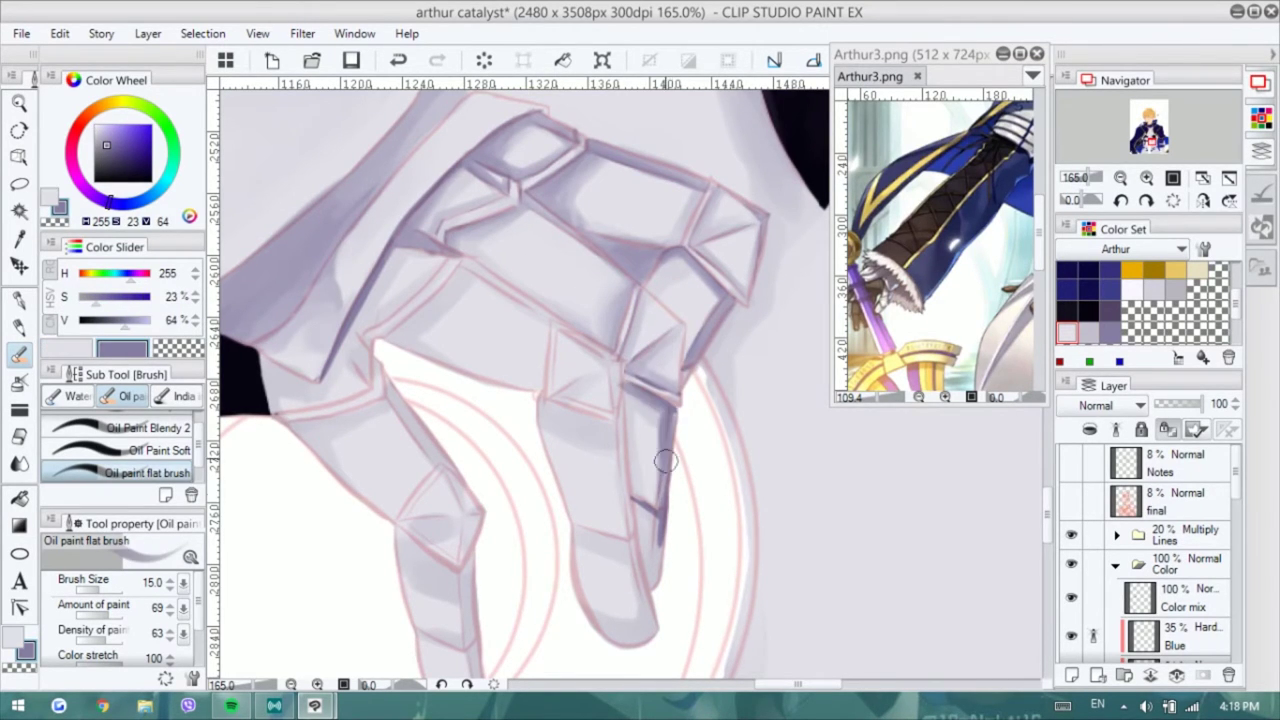
# - Draw purple-gray G-pen lines around the lower hand plate and along the middle finger's knuckle, joints and edge
pyautogui.scroll(-1, 640, 425)
pyautogui.press('p')
pyautogui.moveTo(468, 230)
pyautogui.mouseDown()
pyautogui.moveTo(560, 288)
pyautogui.moveTo(372, 292)
pyautogui.moveTo(630, 392)
pyautogui.moveTo(640, 608)
pyautogui.mouseUp()
pyautogui.moveTo(565, 300); pyautogui.dragTo(625, 335)
pyautogui.moveTo(555, 365); pyautogui.dragTo(630, 378)
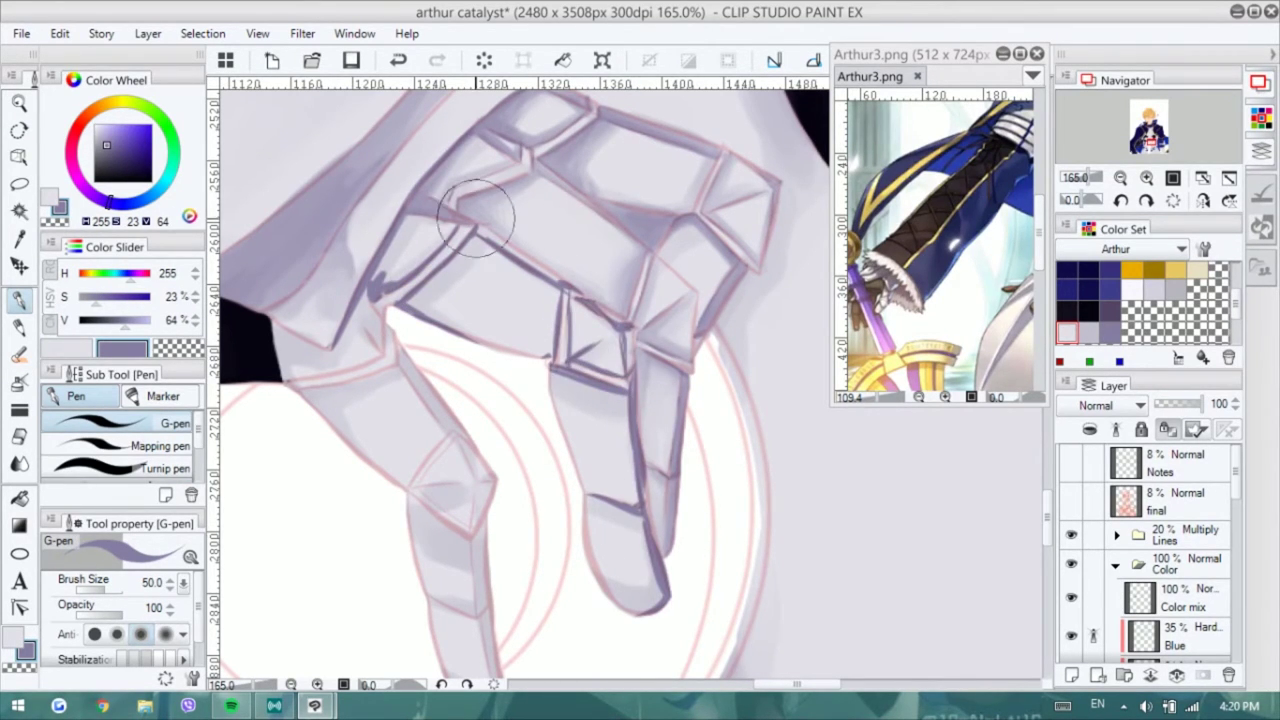
# - Blend the lines on the lower hand plate and middle finger into the light plate color with the Oil paint flat brush
pyautogui.press('b')
pyautogui.moveTo(370, 280); pyautogui.dragTo(480, 349)
pyautogui.keyDown('alt'); pyautogui.click(455, 258); pyautogui.keyUp('alt')
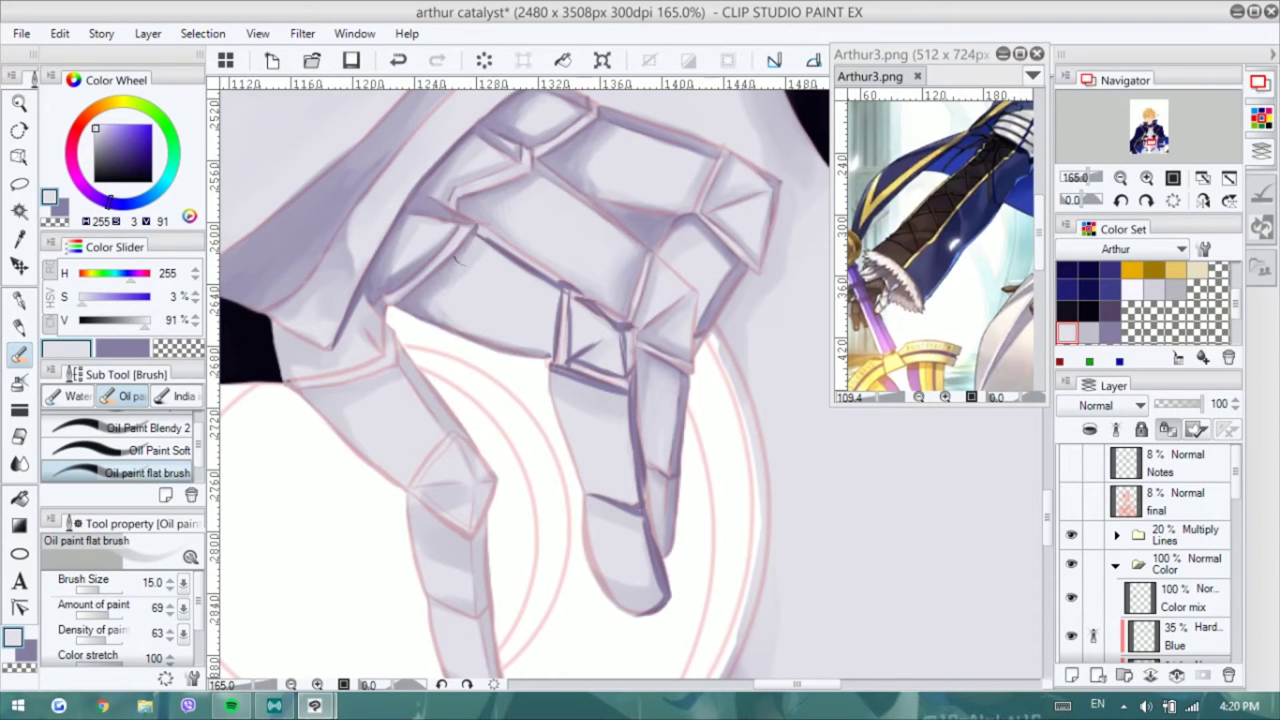
pyautogui.press('p')
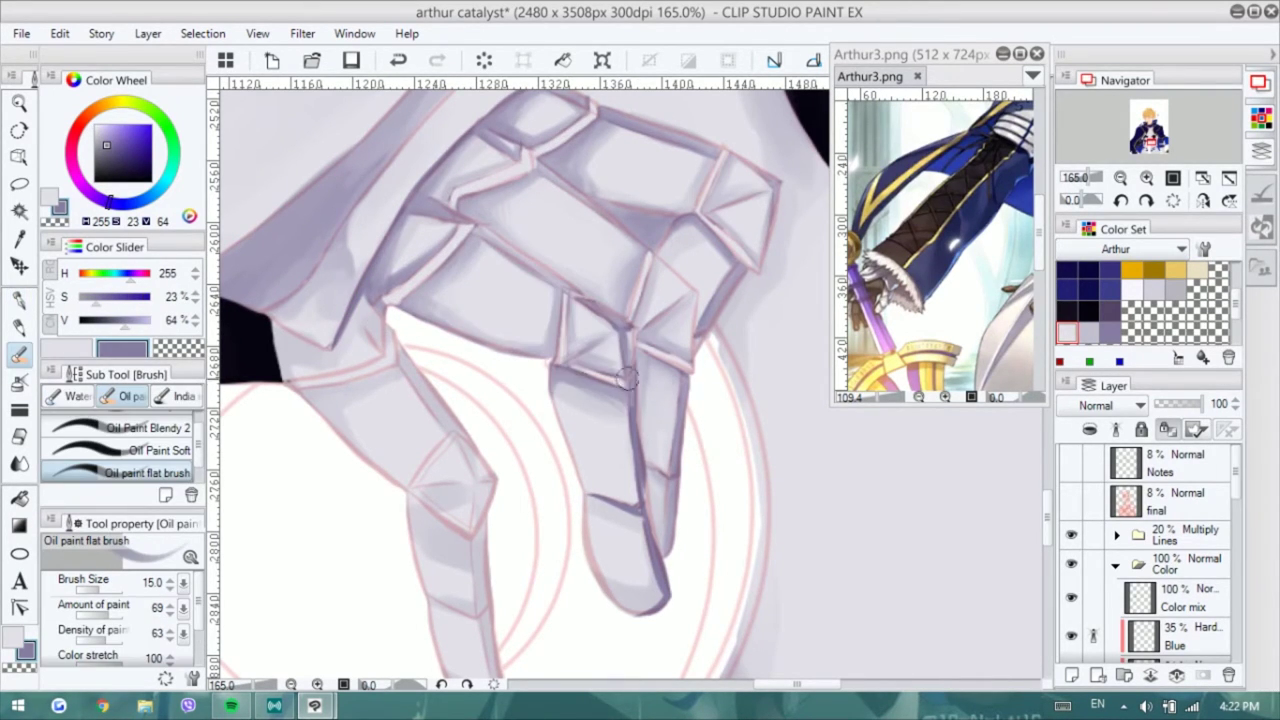
pyautogui.moveTo(625, 378); pyautogui.dragTo(623, 571)
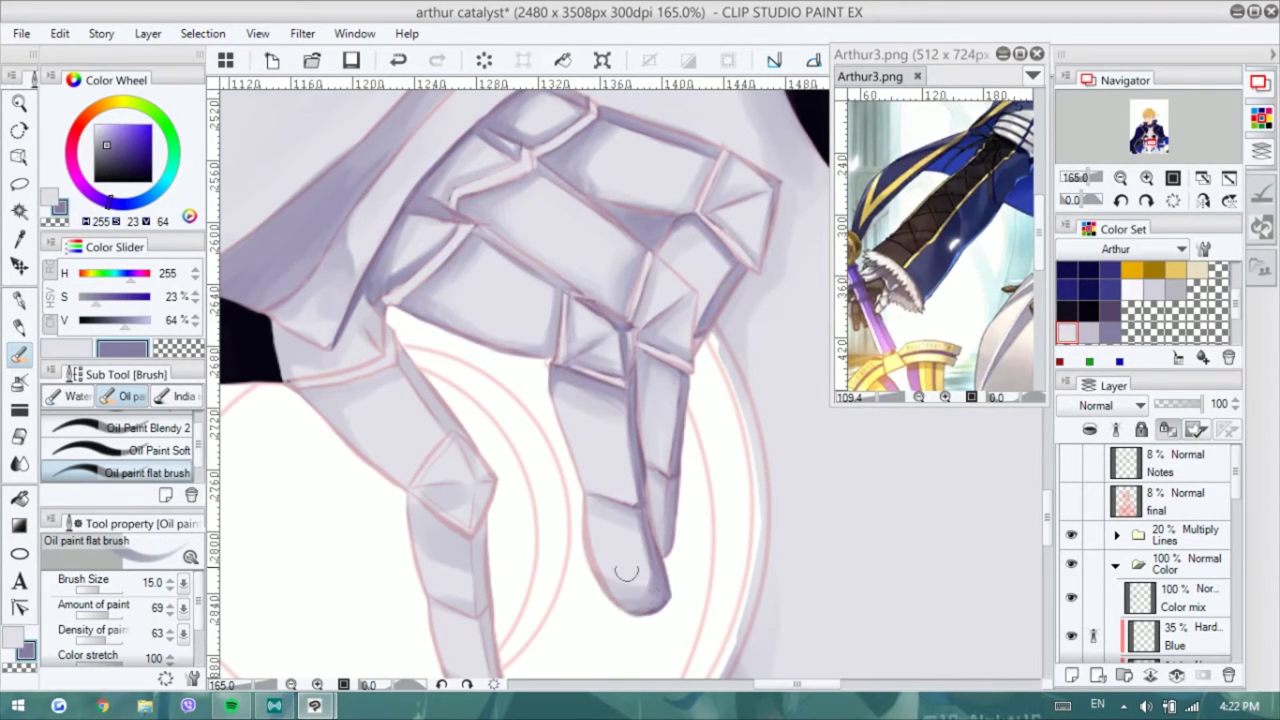
# - Line the wrist seam and the front finger's knuckle, joints and inner edge in purple-gray with the G-pen
pyautogui.press('p')
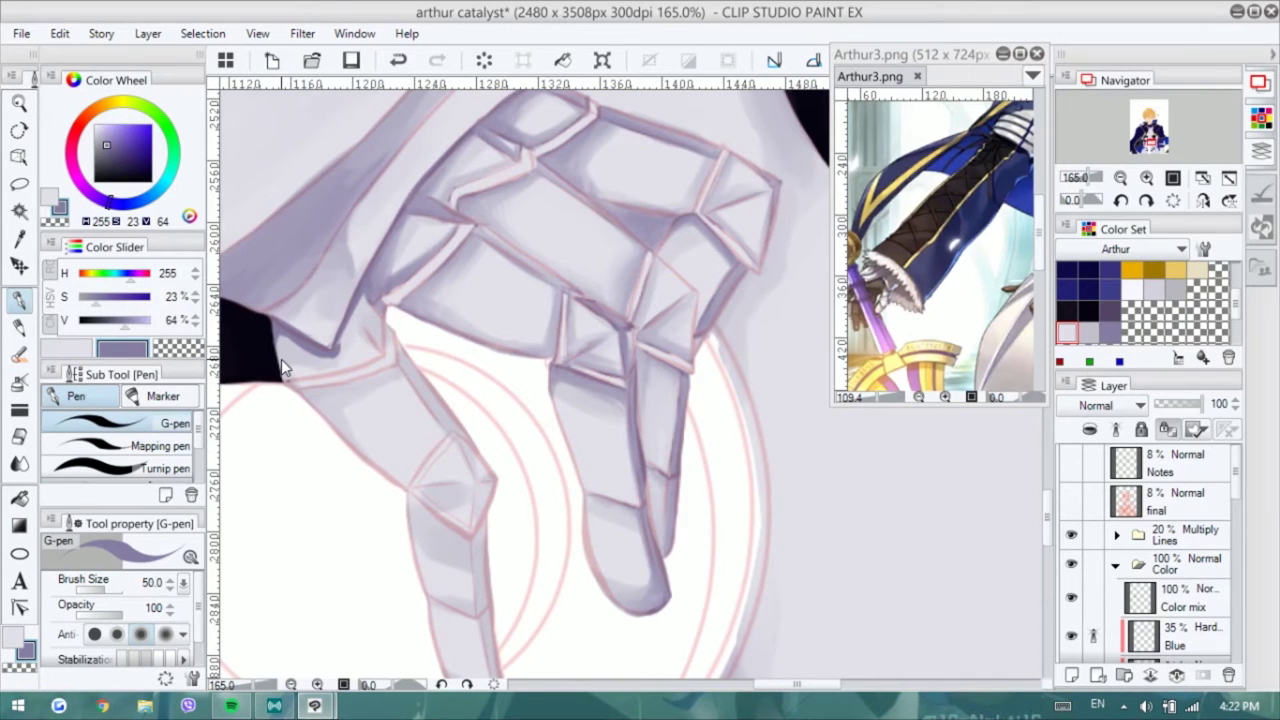
pyautogui.moveTo(385, 310)
pyautogui.mouseDown()
pyautogui.moveTo(300, 400)
pyautogui.moveTo(443, 423)
pyautogui.moveTo(300, 395)
pyautogui.moveTo(425, 480)
pyautogui.mouseUp()
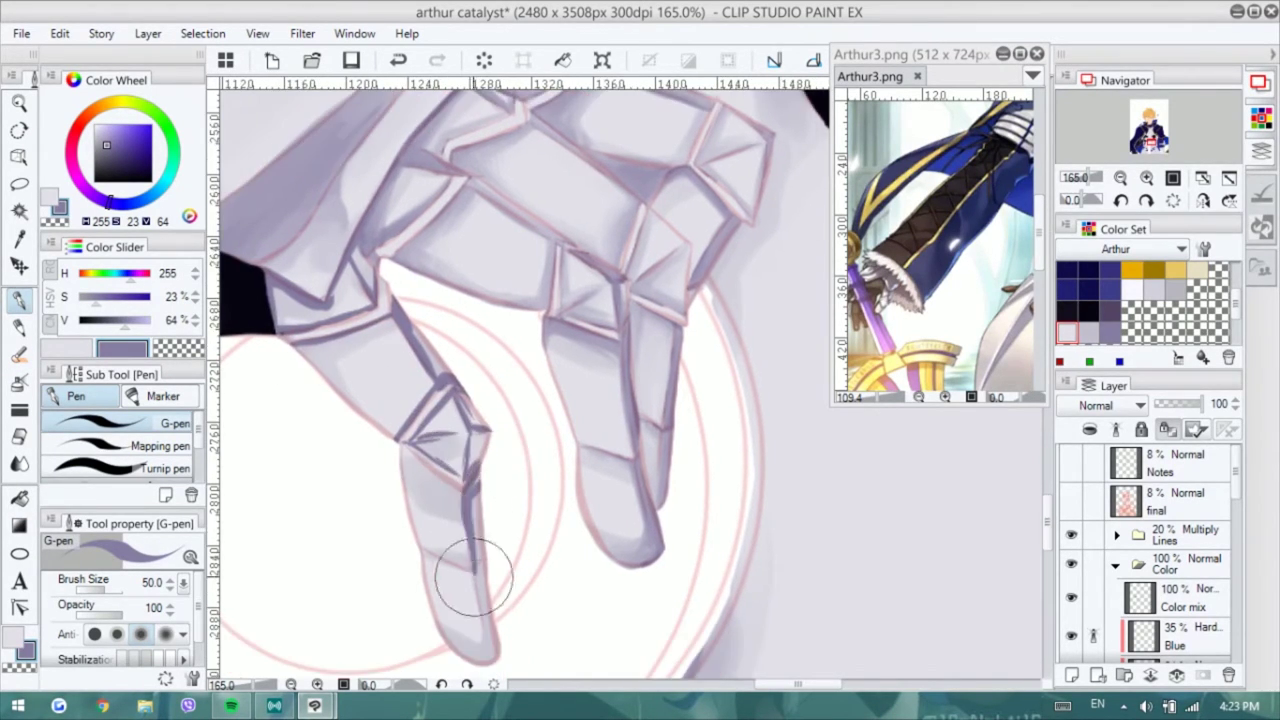
pyautogui.moveTo(471, 543); pyautogui.dragTo(465, 640)
# - Blend the wrist and front finger lines into soft plate shading with the Oil paint flat brush at size 15
pyautogui.press('b')
pyautogui.keyDown('alt'); pyautogui.click(355, 250); pyautogui.keyUp('alt')
pyautogui.moveTo(355, 250)
pyautogui.mouseDown()
pyautogui.moveTo(300, 320)
pyautogui.moveTo(430, 380)
pyautogui.moveTo(455, 425)
pyautogui.mouseUp()
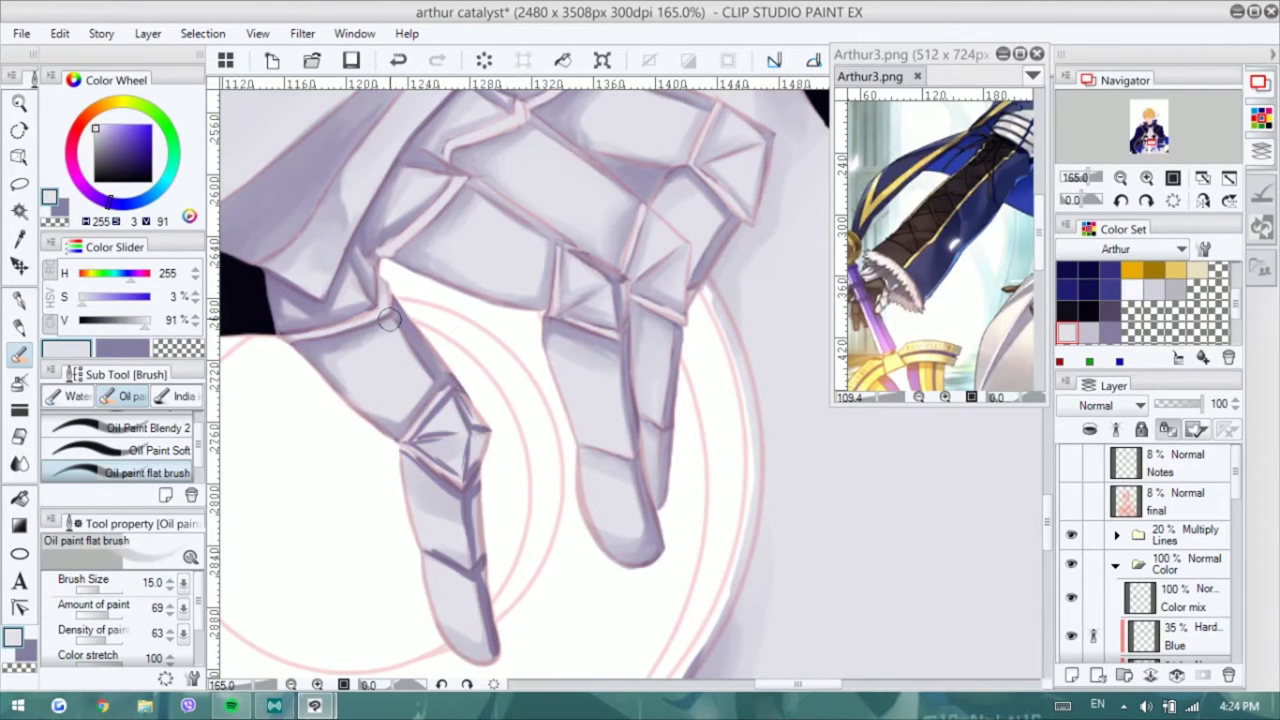
pyautogui.keyDown('alt'); pyautogui.click(461, 381); pyautogui.keyUp('alt')
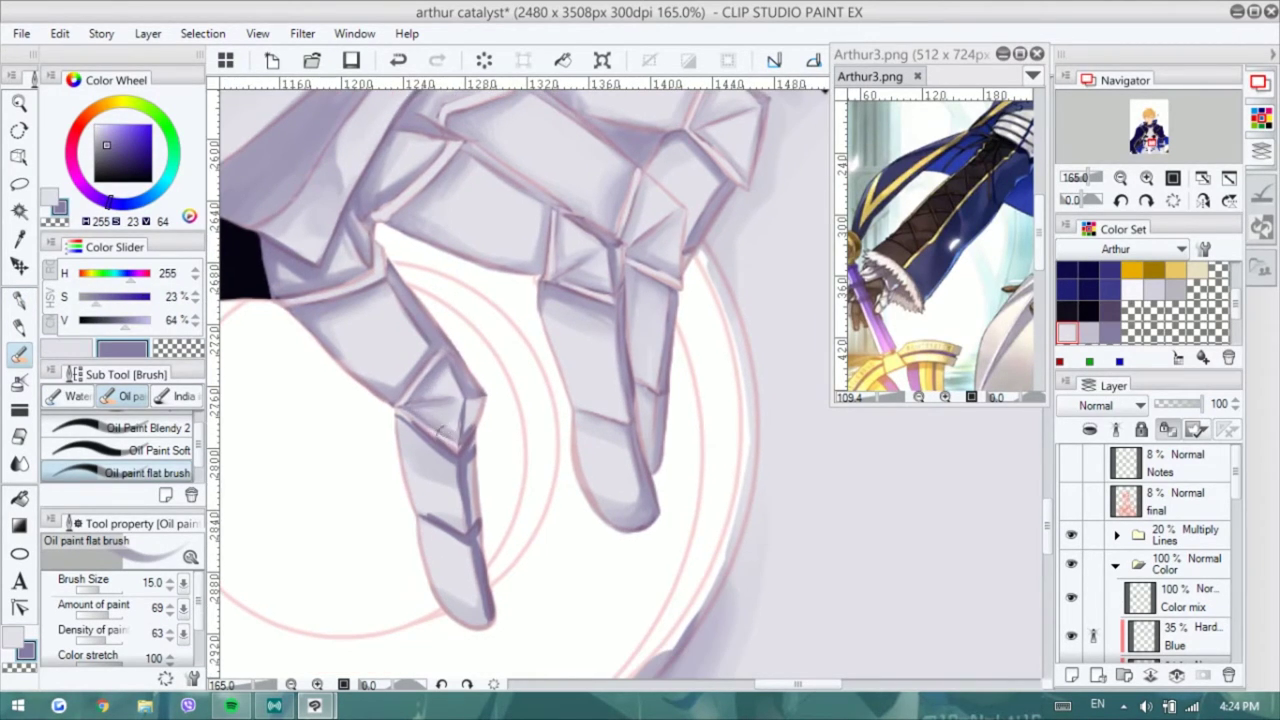
pyautogui.moveTo(430, 440)
pyautogui.mouseDown()
pyautogui.moveTo(470, 530)
pyautogui.moveTo(460, 590)
pyautogui.mouseUp()
pyautogui.moveTo(470, 560); pyautogui.dragTo(465, 625)
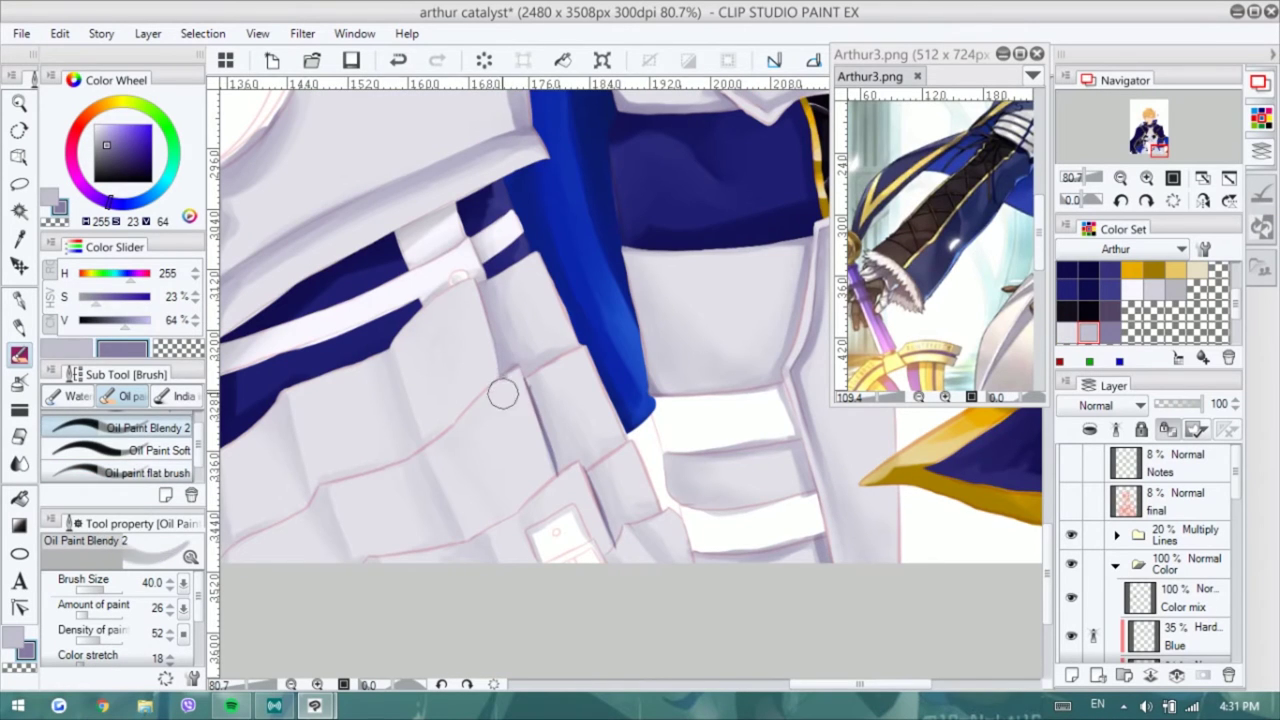
# - Blend the fold shadows on the pleated skirt armor beside the blue cape with Oil Paint Blendy 2 at size 40
pyautogui.moveTo(563, 460); pyautogui.dragTo(552, 500)
pyautogui.press('b')
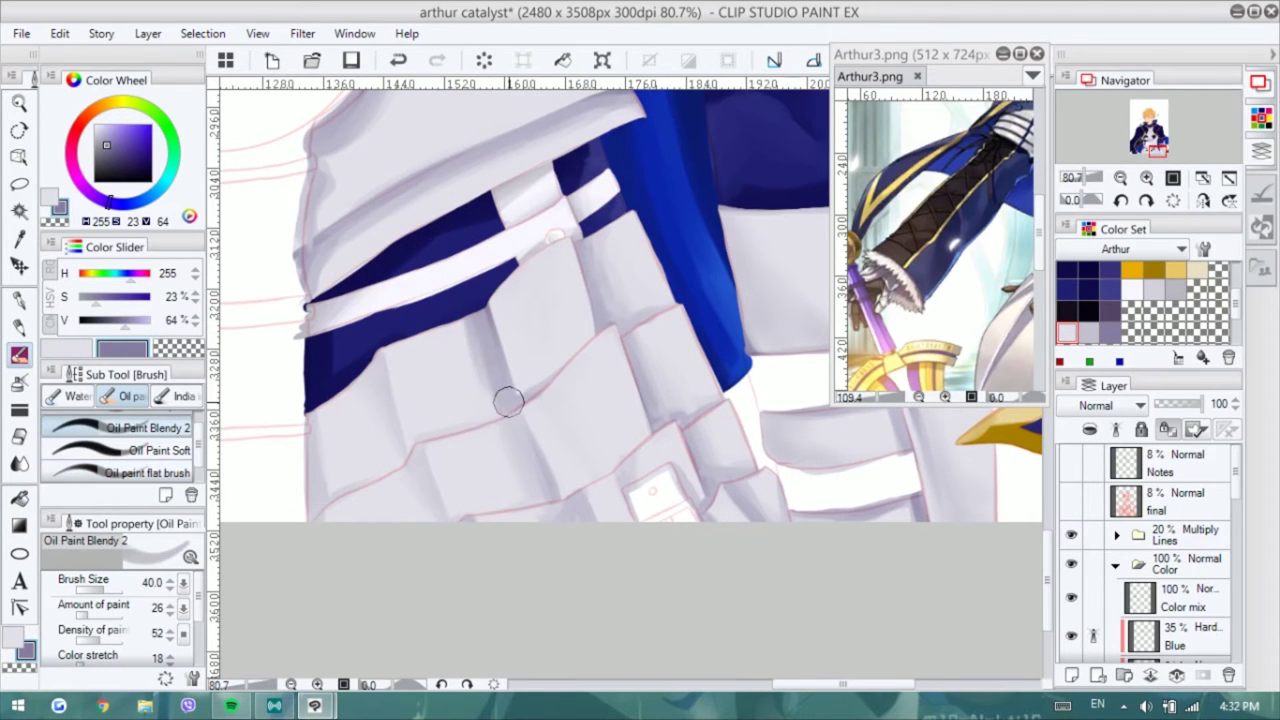
pyautogui.keyDown('alt'); pyautogui.click(463, 330); pyautogui.keyUp('alt')
pyautogui.moveTo(507, 417); pyautogui.dragTo(530, 362)
pyautogui.keyDown('alt'); pyautogui.click(679, 358); pyautogui.keyUp('alt')
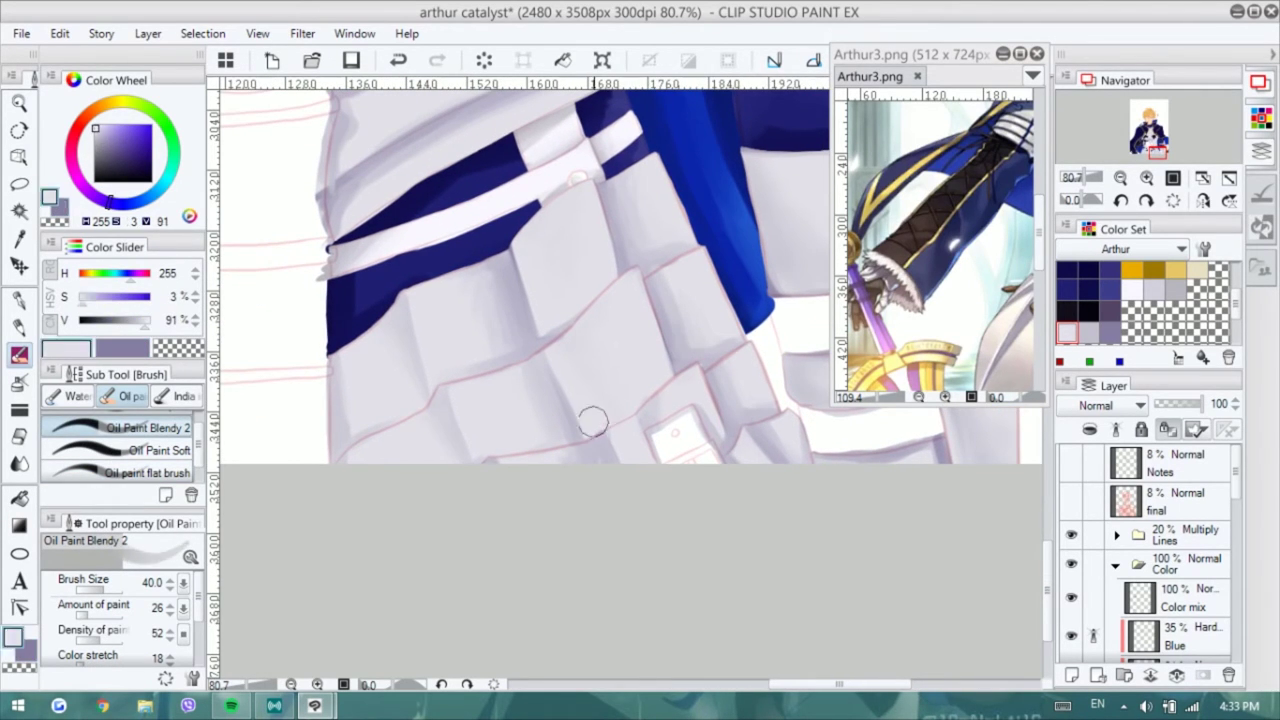
pyautogui.moveTo(362, 410); pyautogui.dragTo(417, 460)
pyautogui.press('p')
pyautogui.press('b')
pyautogui.keyDown('alt'); pyautogui.click(455, 485); pyautogui.keyUp('alt')
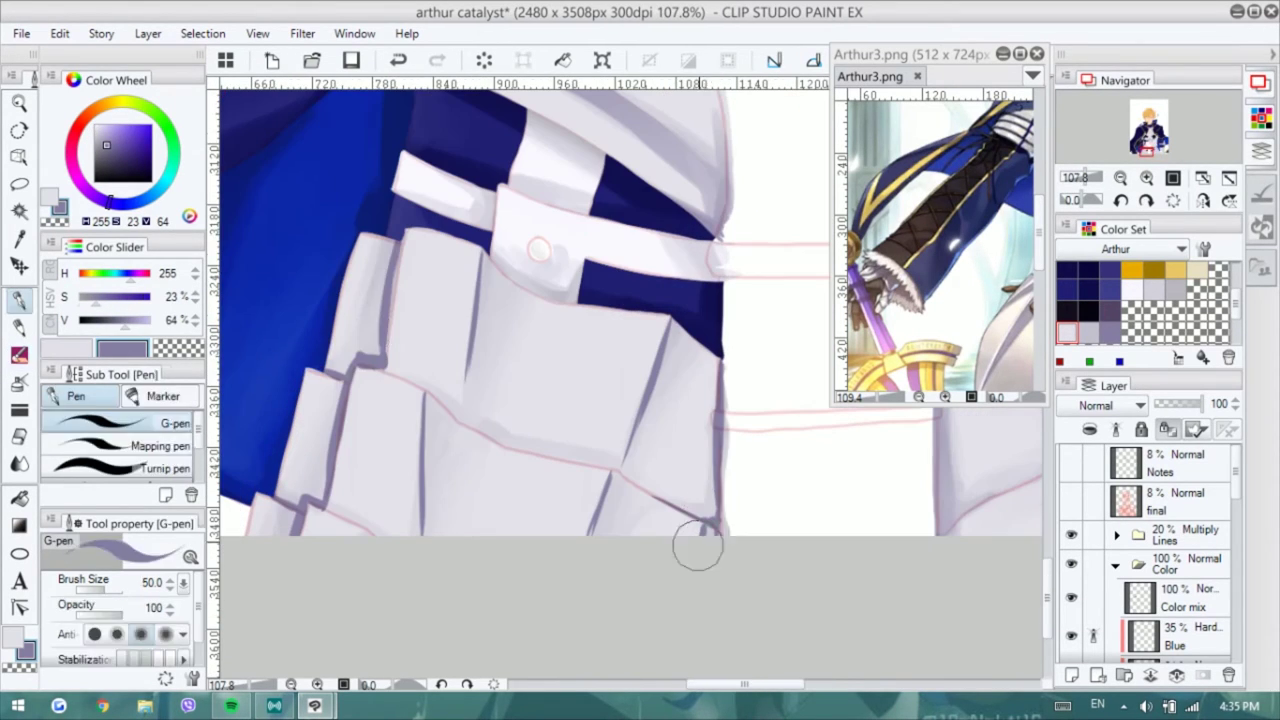
# - Soften the fold and edge shadows on the opposite side of the skirt armor with the Oil paint flat brush at size 25
pyautogui.press('b')
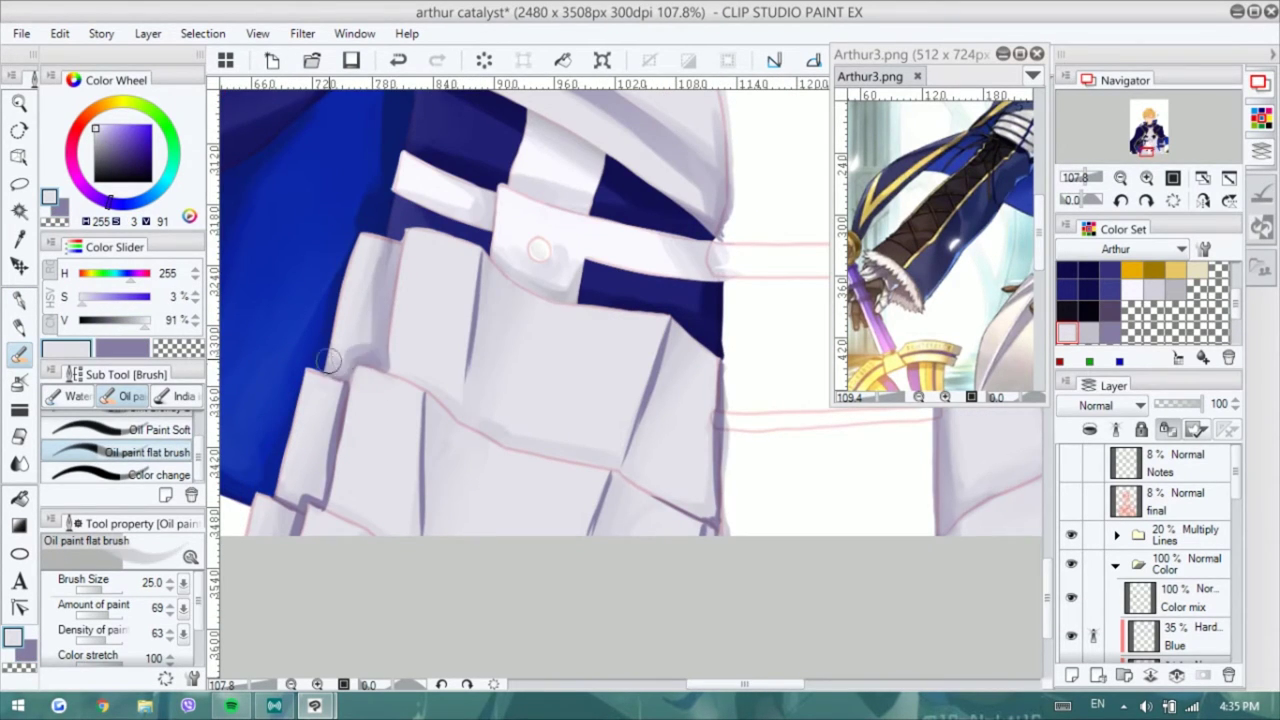
pyautogui.press('x')
pyautogui.moveTo(353, 388)
pyautogui.mouseDown()
pyautogui.moveTo(300, 500)
pyautogui.moveTo(320, 525)
pyautogui.mouseUp()
pyautogui.moveTo(420, 395)
pyautogui.mouseDown()
pyautogui.moveTo(408, 560)
pyautogui.moveTo(440, 536)
pyautogui.mouseUp()
pyautogui.moveTo(478, 405)
pyautogui.mouseDown()
pyautogui.moveTo(474, 371)
pyautogui.moveTo(482, 420)
pyautogui.mouseUp()
pyautogui.moveTo(500, 360)
pyautogui.mouseDown()
pyautogui.moveTo(470, 452)
pyautogui.moveTo(590, 460)
pyautogui.mouseUp()
pyautogui.moveTo(590, 460)
pyautogui.mouseDown()
pyautogui.moveTo(505, 442)
pyautogui.moveTo(560, 515)
pyautogui.mouseUp()
pyautogui.moveTo(560, 368); pyautogui.dragTo(640, 510)
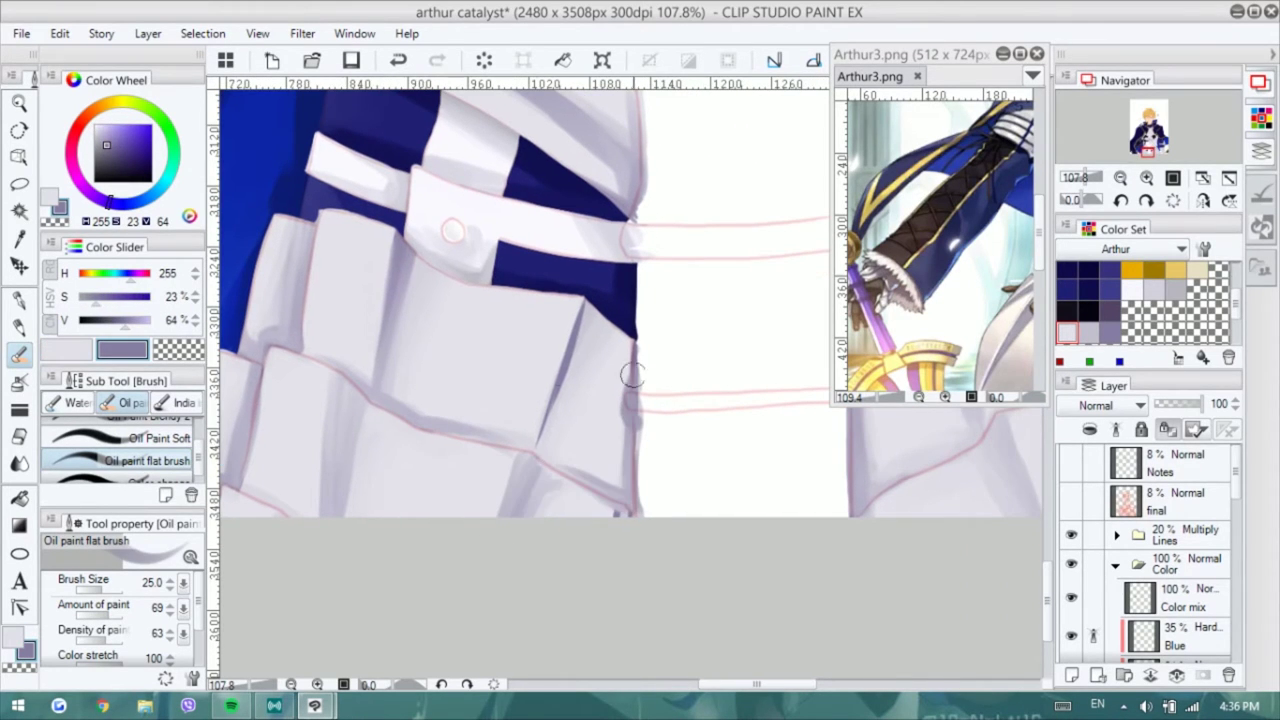
pyautogui.moveTo(600, 298); pyautogui.dragTo(612, 520)
pyautogui.press('x')
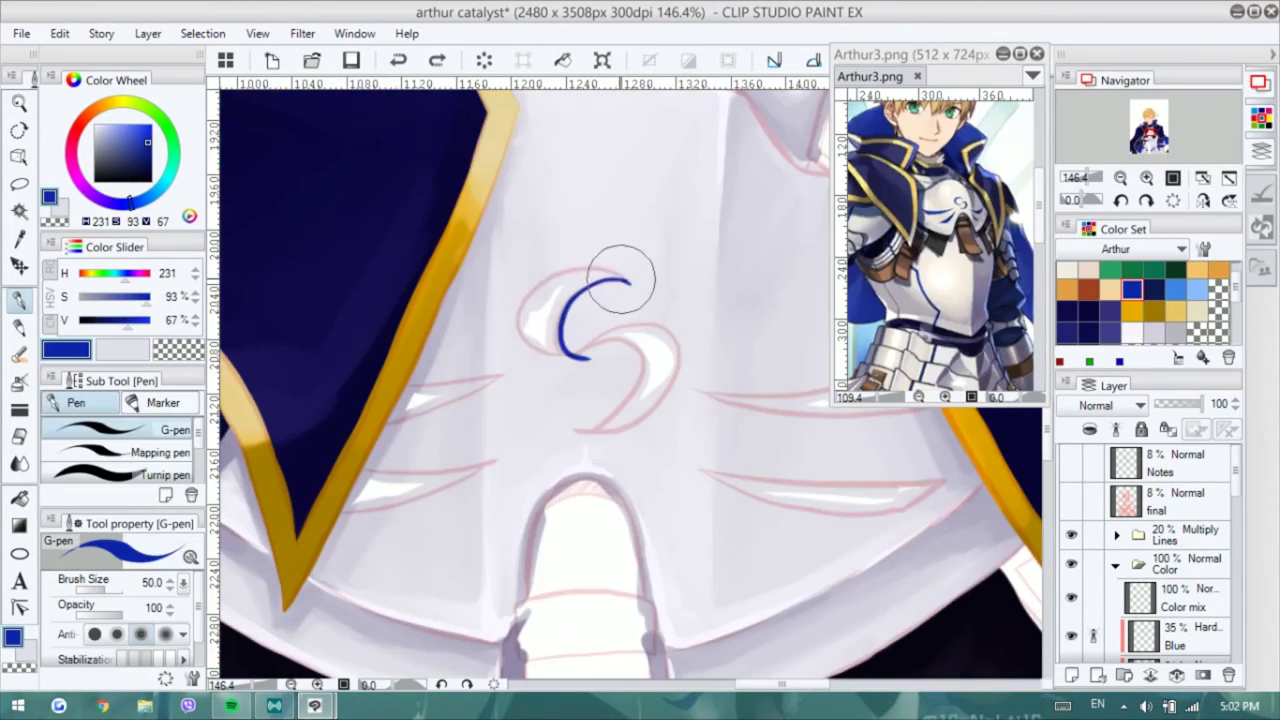
# - Paint the S-shaped crest and the tapering stripes on both sides of the chest armor in blue with the G-pen
pyautogui.moveTo(560, 300)
pyautogui.mouseDown()
pyautogui.moveTo(630, 285)
pyautogui.moveTo(522, 327)
pyautogui.moveTo(554, 426)
pyautogui.moveTo(620, 330)
pyautogui.moveTo(660, 370)
pyautogui.moveTo(586, 425)
pyautogui.mouseUp()
pyautogui.moveTo(430, 365)
pyautogui.mouseDown()
pyautogui.moveTo(540, 312)
pyautogui.moveTo(443, 343)
pyautogui.moveTo(548, 310)
pyautogui.mouseUp()
pyautogui.moveTo(400, 402); pyautogui.dragTo(535, 398)
pyautogui.moveTo(525, 412)
pyautogui.mouseDown()
pyautogui.moveTo(375, 450)
pyautogui.moveTo(528, 400)
pyautogui.mouseUp()
pyautogui.hscroll(5, 528, 386)
pyautogui.moveTo(750, 305)
pyautogui.mouseDown()
pyautogui.moveTo(510, 325)
pyautogui.moveTo(750, 325)
pyautogui.mouseUp()
pyautogui.moveTo(510, 405)
pyautogui.mouseDown()
pyautogui.moveTo(582, 419)
pyautogui.moveTo(633, 449)
pyautogui.moveTo(730, 442)
pyautogui.moveTo(757, 400)
pyautogui.mouseUp()
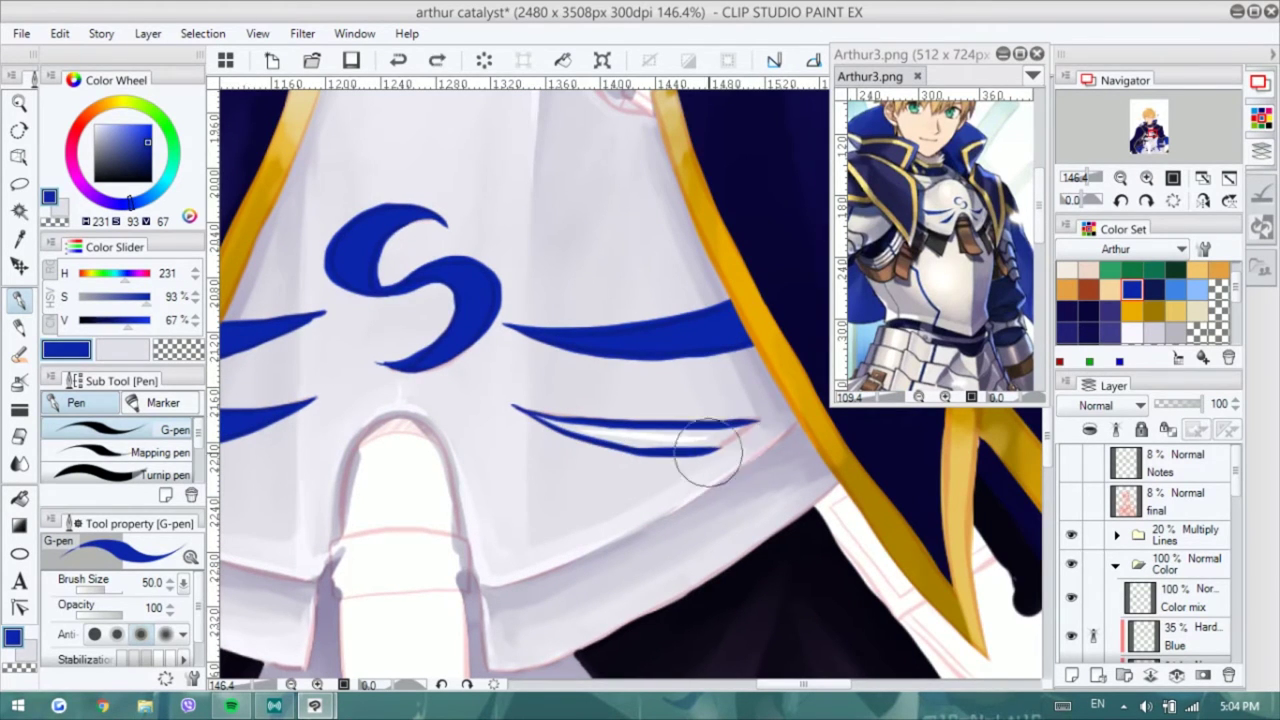
pyautogui.moveTo(549, 429)
pyautogui.mouseDown()
pyautogui.moveTo(591, 433)
pyautogui.moveTo(749, 409)
pyautogui.mouseUp()
# - Draw thin blue trim lines along the forearm plate and down both sides of the waist armor with the G-pen
pyautogui.hotkey('ctrl', 'alt', '0')
pyautogui.scroll(2, 497, 255)
pyautogui.moveTo(313, 352); pyautogui.dragTo(700, 490)
pyautogui.moveTo(610, 310)
pyautogui.mouseDown()
pyautogui.moveTo(745, 250)
pyautogui.moveTo(815, 330)
pyautogui.mouseUp()
pyautogui.scroll(-3, 435, 345)
pyautogui.moveTo(435, 345); pyautogui.dragTo(320, 310)
pyautogui.hotkey('ctrl', 'z')
pyautogui.moveTo(655, 172)
pyautogui.mouseDown()
pyautogui.moveTo(575, 255)
pyautogui.moveTo(516, 527)
pyautogui.moveTo(450, 415)
pyautogui.mouseUp()
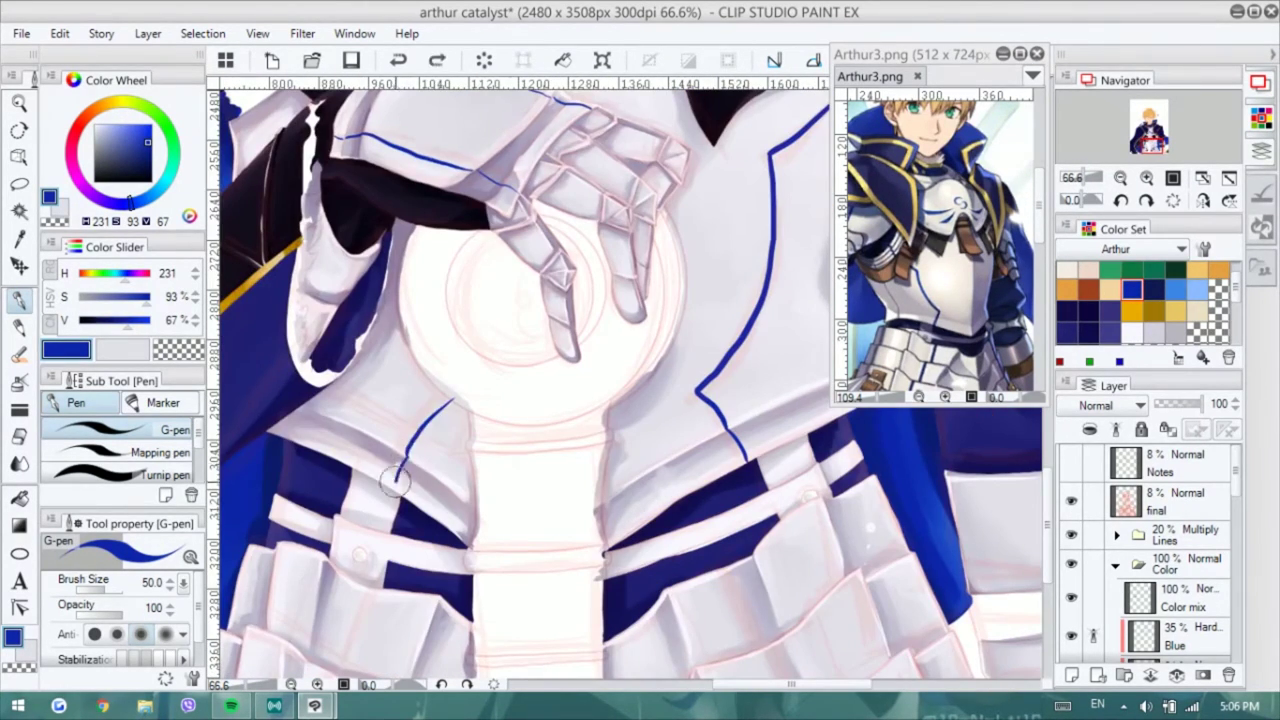
pyautogui.scroll(1, 409, 460)
pyautogui.moveTo(555, 345); pyautogui.dragTo(592, 437)
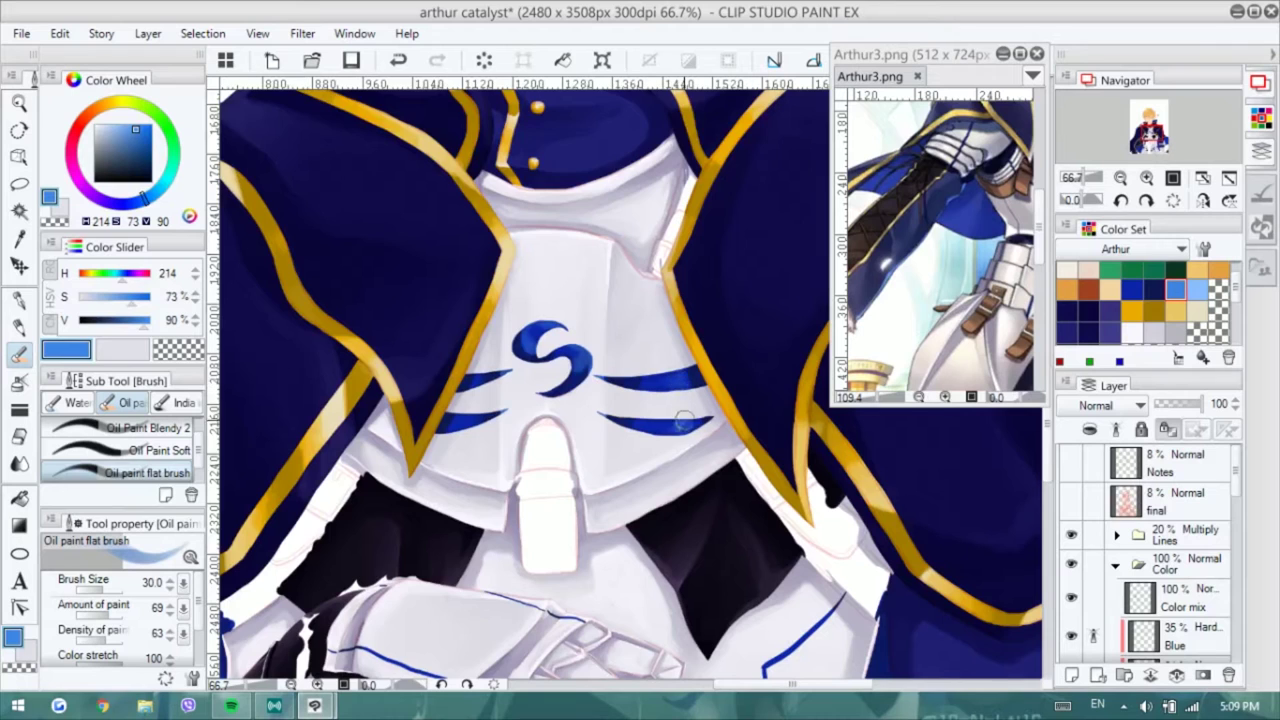
# - Add lighter blue highlights to the chest armor's stripes with the Oil paint flat brush at size 30
pyautogui.moveTo(683, 423); pyautogui.dragTo(683, 323)
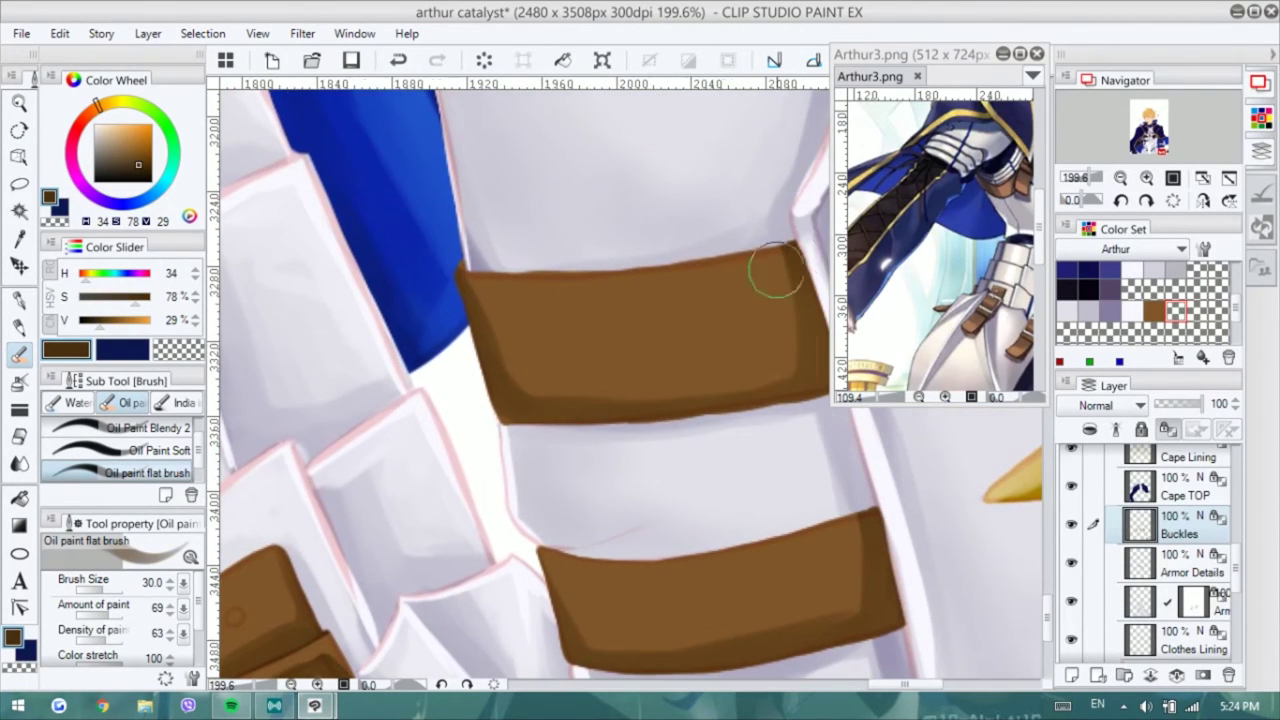
# - Shade the brown central clasp on the Buckles layer in dark brown below its crossband
pyautogui.press('b')
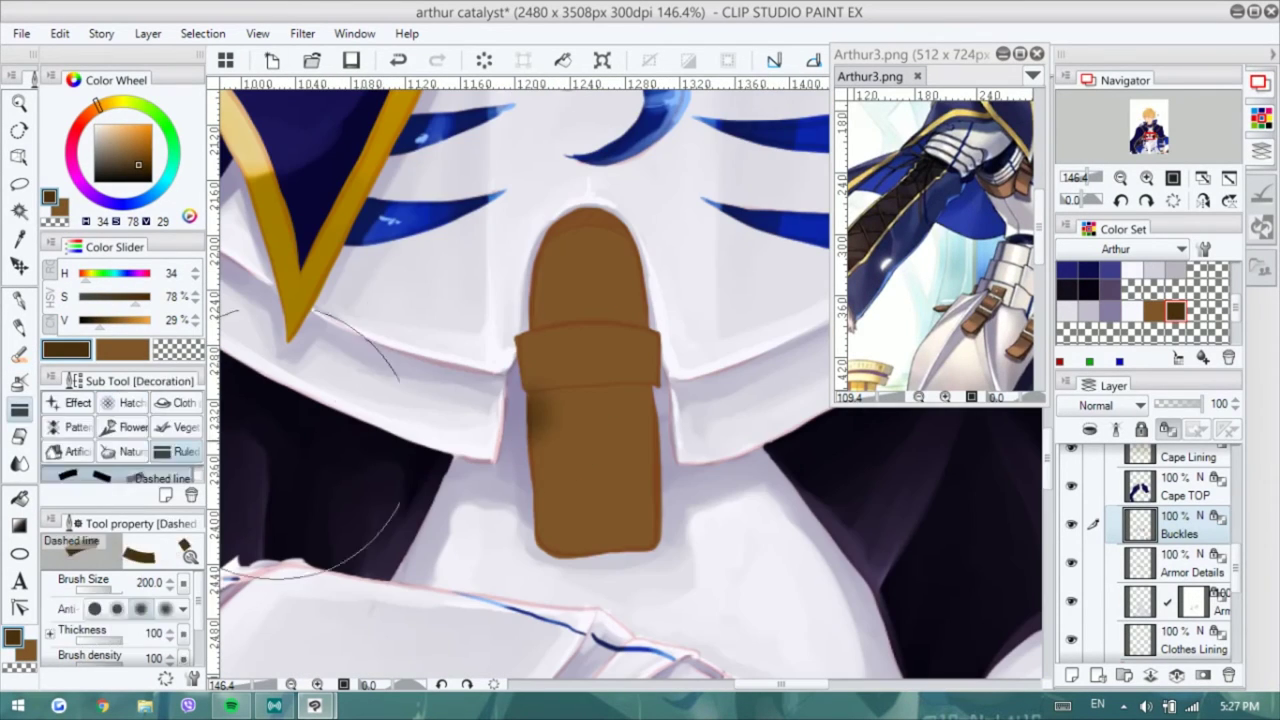
pyautogui.press('b')
pyautogui.moveTo(560, 390)
pyautogui.mouseDown()
pyautogui.moveTo(646, 371)
pyautogui.moveTo(606, 209)
pyautogui.moveTo(560, 286)
pyautogui.moveTo(550, 405)
pyautogui.mouseUp()
pyautogui.keyDown('alt'); pyautogui.click(590, 240); pyautogui.keyUp('alt')
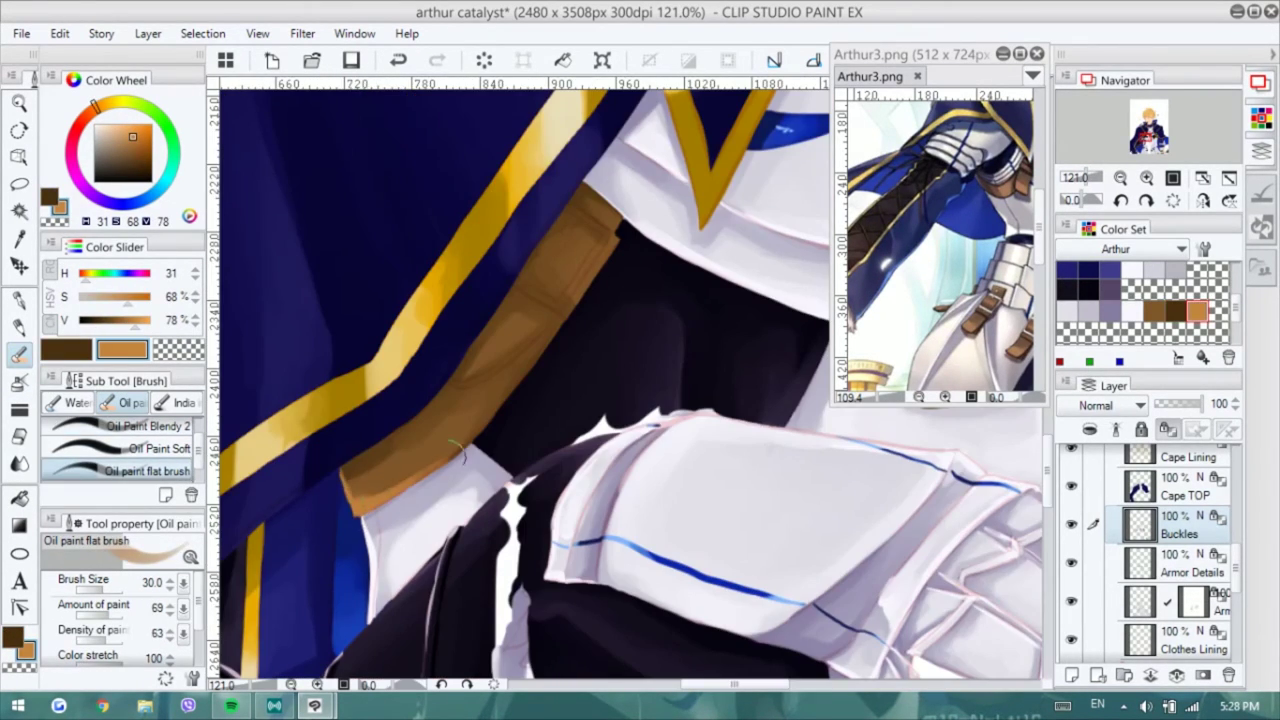
# - Add orange-brown highlights to the upper-arm strap and the central clasp with the Oil paint flat brush at size 30
pyautogui.click(146, 474)
pyautogui.moveTo(470, 370)
pyautogui.mouseDown()
pyautogui.moveTo(575, 245)
pyautogui.moveTo(586, 258)
pyautogui.mouseUp()
pyautogui.keyDown('alt'); pyautogui.click(580, 255); pyautogui.keyUp('alt')
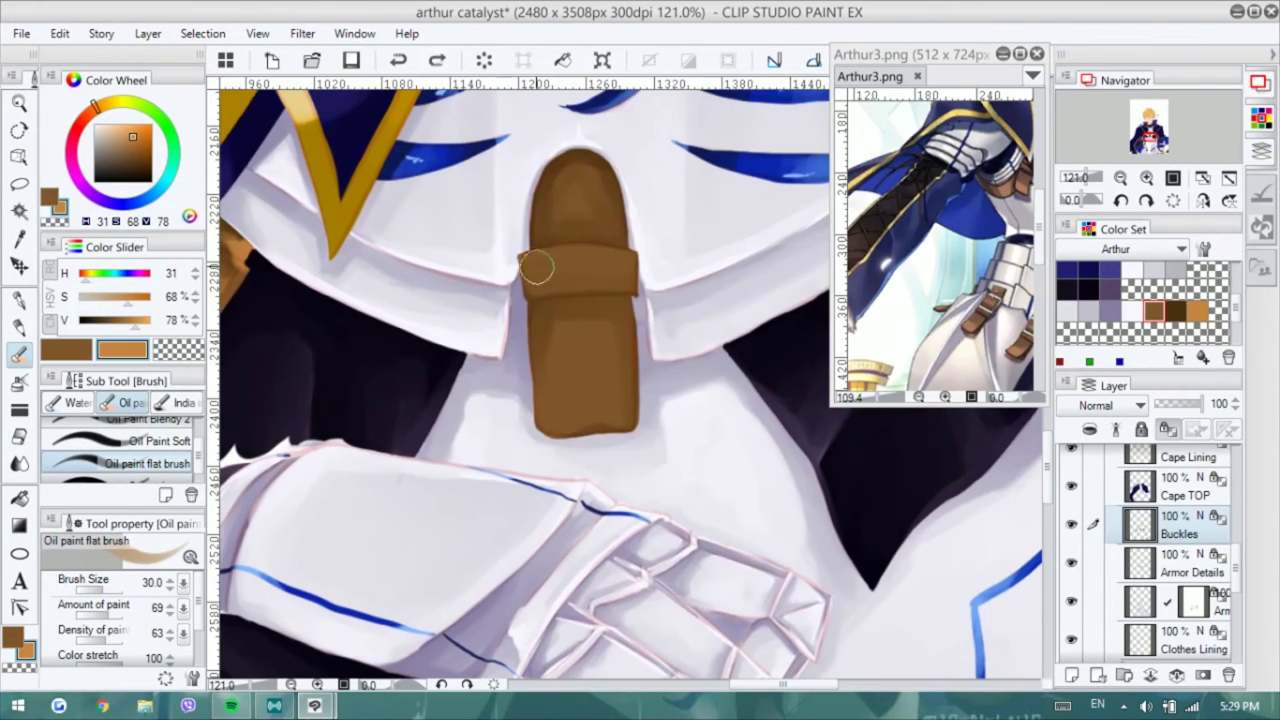
pyautogui.moveTo(583, 235); pyautogui.dragTo(579, 176)
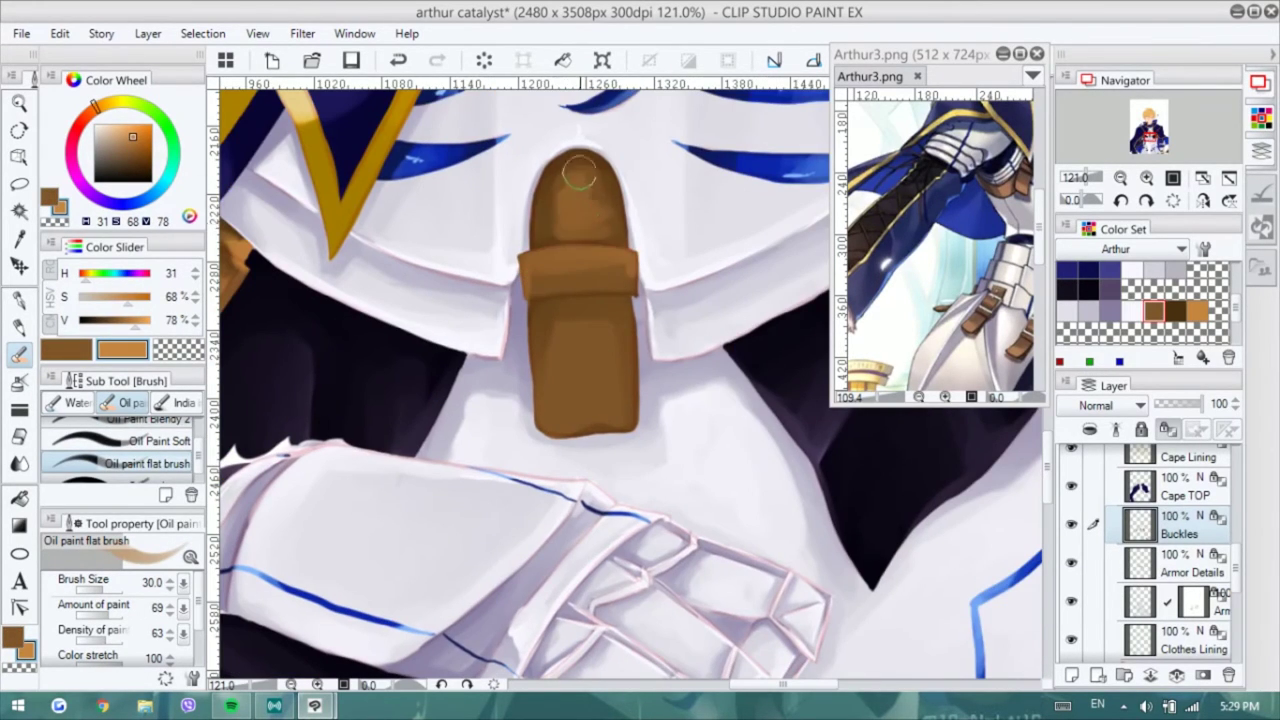
# - Add orange-brown highlights to the lower part of the central clasp and the hip strap with the Oil paint flat brush at size 30
pyautogui.moveTo(560, 428); pyautogui.dragTo(609, 386)
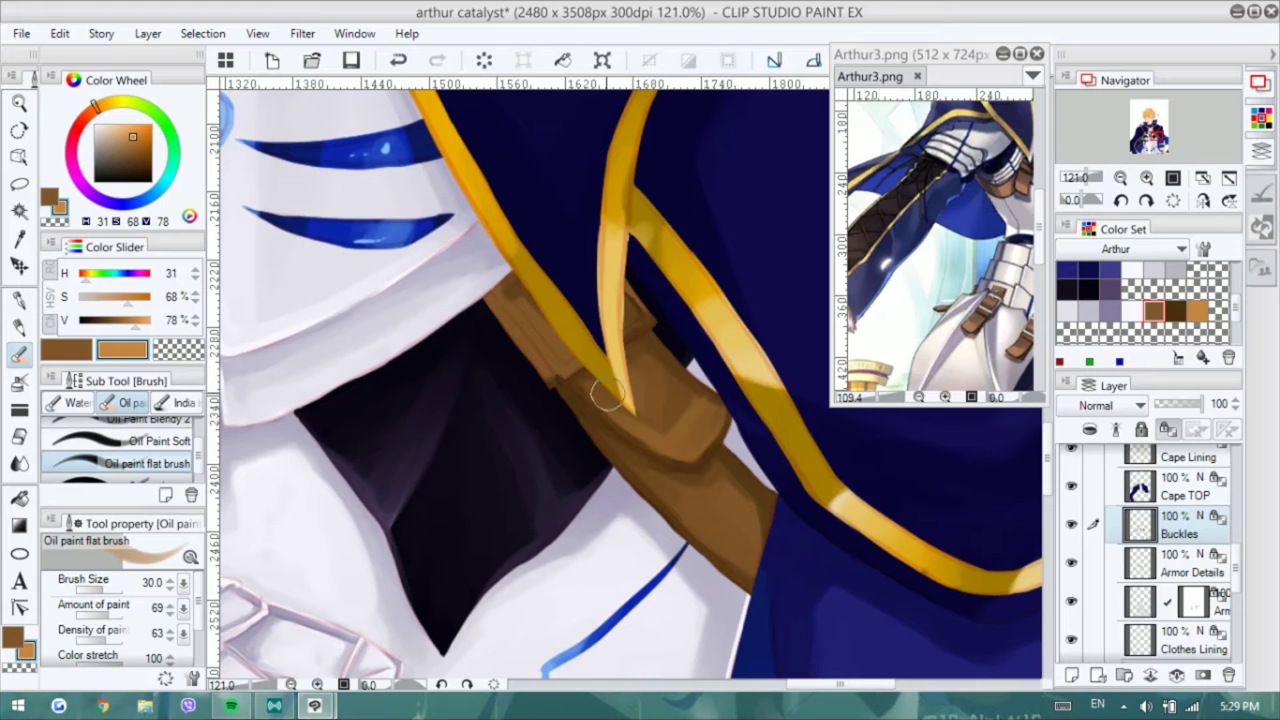
pyautogui.moveTo(620, 450); pyautogui.dragTo(752, 553)
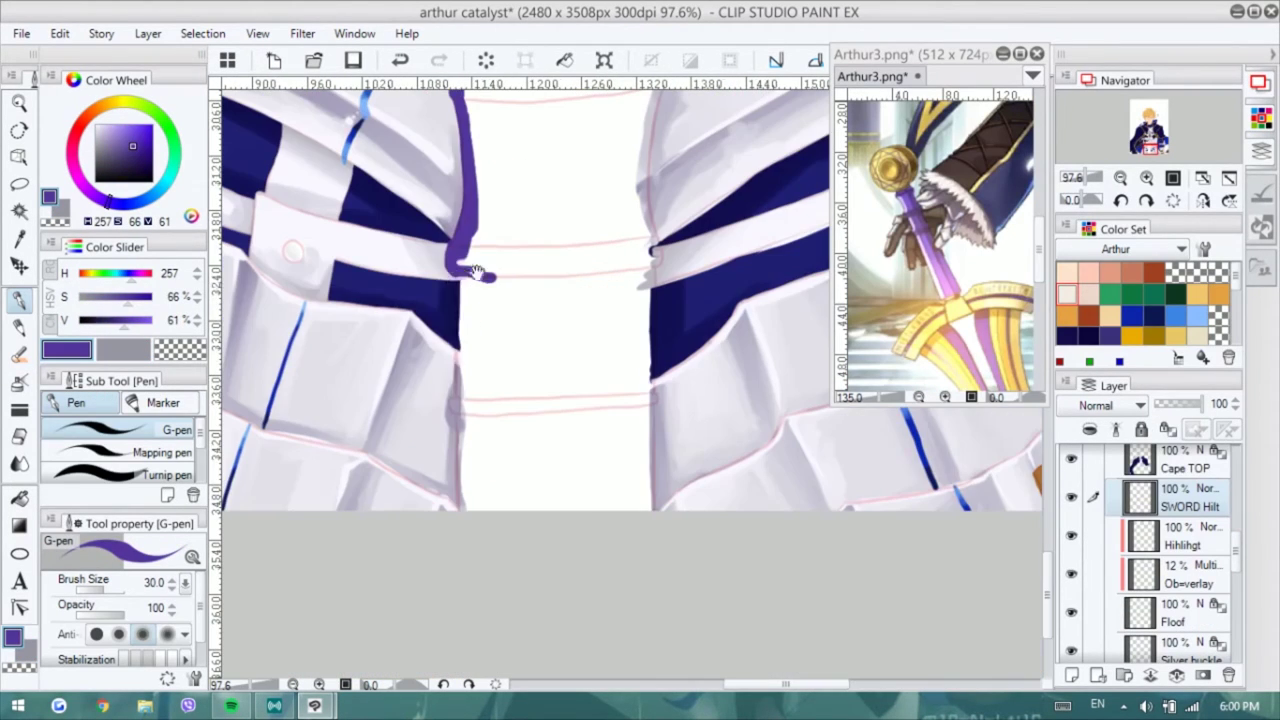
# - Outline the sword grip and its rings on the SWORD Hilt layer and fill it in purple with the G-pen at size 30
pyautogui.moveTo(460, 262); pyautogui.dragTo(455, 425)
pyautogui.moveTo(432, 185)
pyautogui.mouseDown()
pyautogui.moveTo(628, 168)
pyautogui.moveTo(614, 392)
pyautogui.mouseUp()
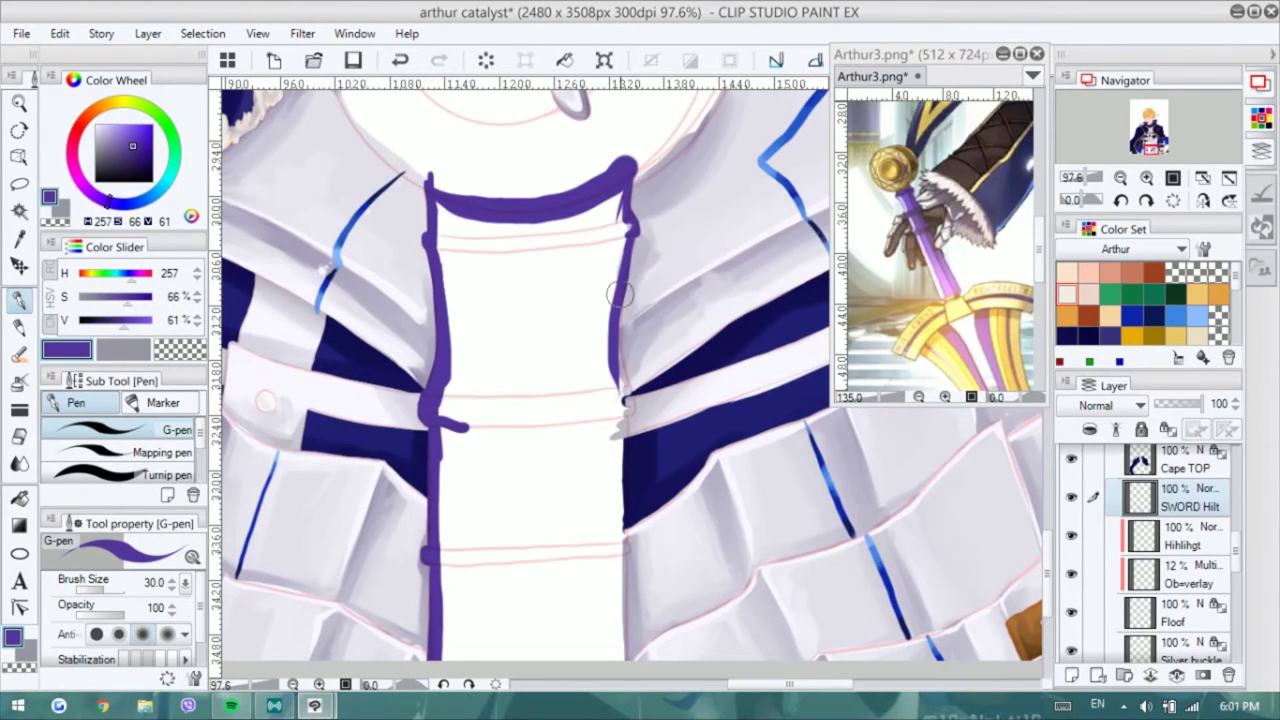
pyautogui.scroll(-3, 600, 409)
pyautogui.scroll(3, 600, 409)
pyautogui.moveTo(600, 409)
pyautogui.mouseDown()
pyautogui.moveTo(560, 250)
pyautogui.moveTo(480, 283)
pyautogui.moveTo(560, 400)
pyautogui.mouseUp()
pyautogui.scroll(-3, 560, 400)
pyautogui.moveTo(460, 340); pyautogui.dragTo(620, 570)
pyautogui.moveTo(480, 480); pyautogui.dragTo(620, 570)
pyautogui.scroll(3, 557, 374)
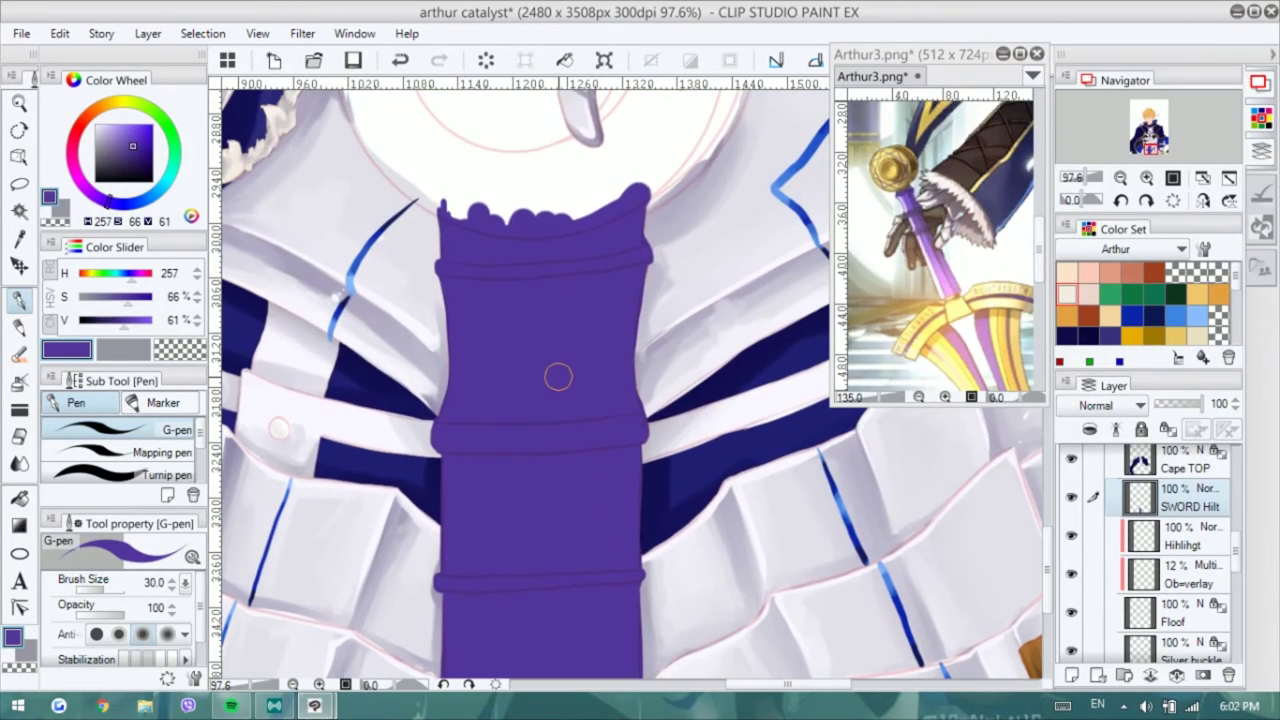
# - Shade the grip's top collar in dark indigo with the Oil paint flat brush at size 30
pyautogui.press('b')
pyautogui.moveTo(645, 195); pyautogui.dragTo(457, 191)
pyautogui.moveTo(455, 257); pyautogui.dragTo(452, 241)
pyautogui.keyDown('alt'); pyautogui.click(452, 241); pyautogui.keyUp('alt')
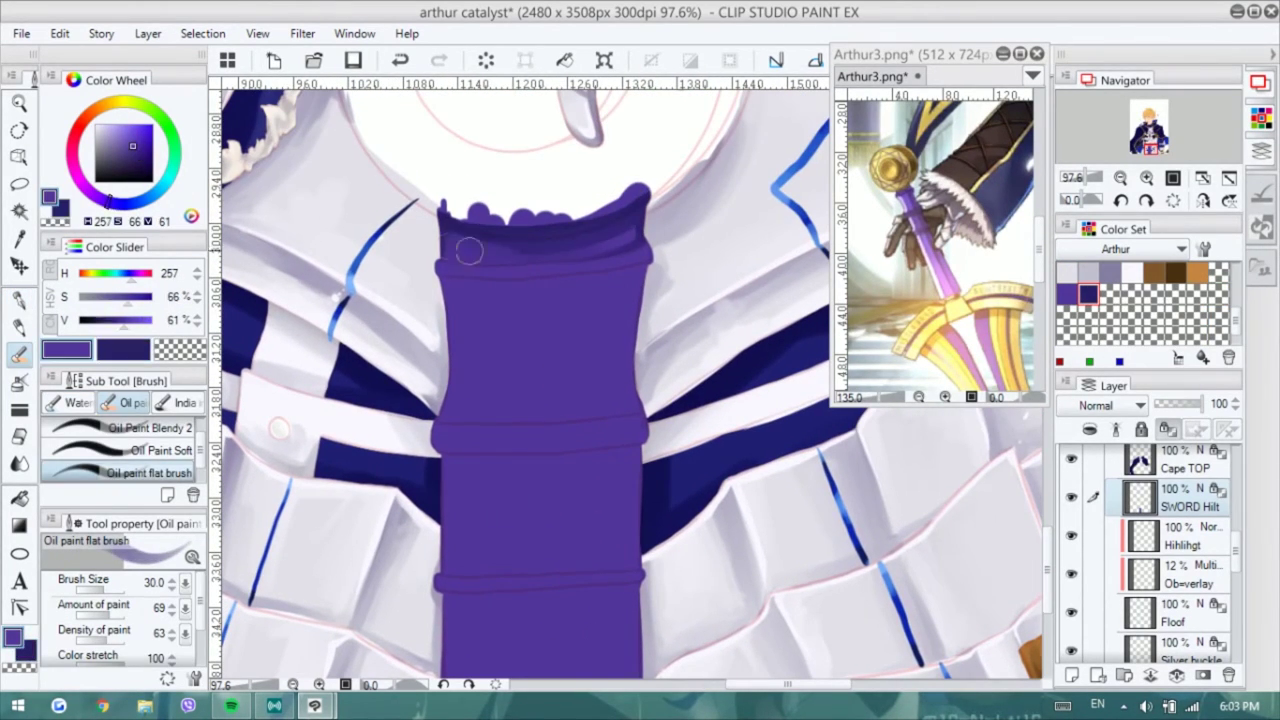
pyautogui.scroll(3, 714, 251)
pyautogui.press('p')
pyautogui.press('b')
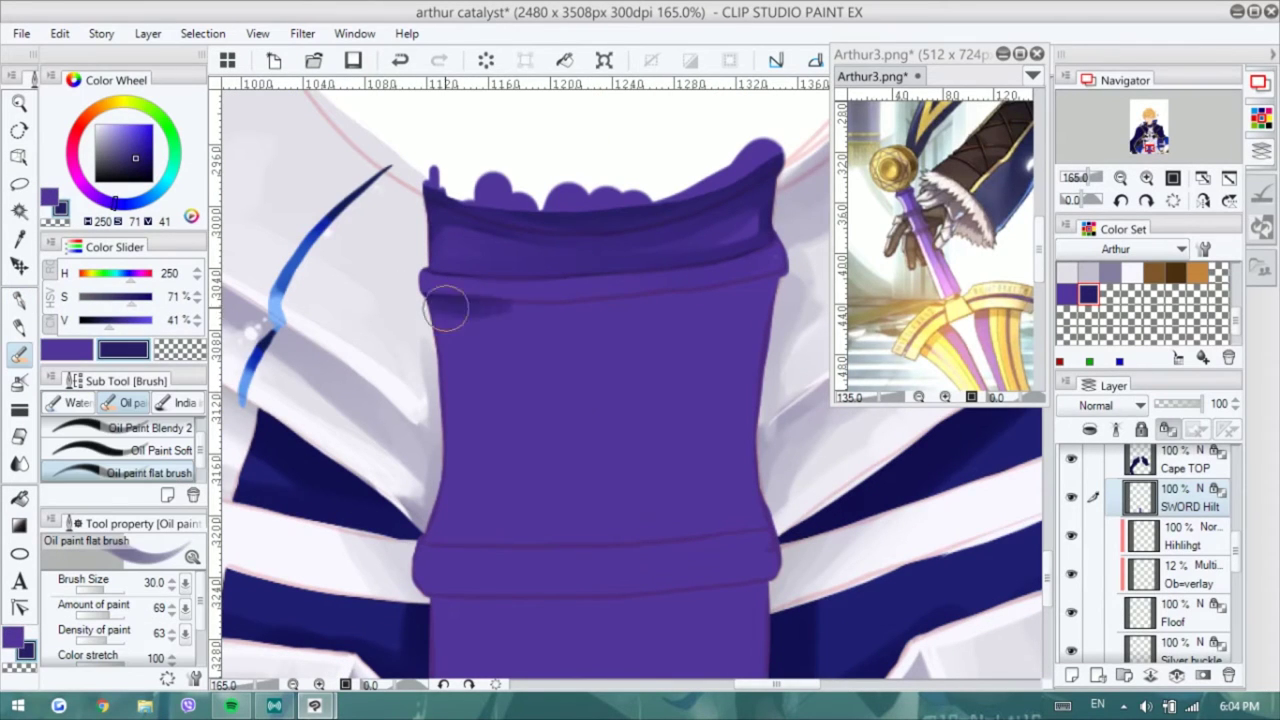
# - Shade the grip section between the two upper rings in dark indigo and blend it with Oil Paint Blendy 2 at size 40
pyautogui.moveTo(520, 297); pyautogui.dragTo(790, 275)
pyautogui.moveTo(430, 525); pyautogui.dragTo(757, 508)
pyautogui.moveTo(460, 330); pyautogui.dragTo(523, 314)
pyautogui.moveTo(460, 490); pyautogui.dragTo(686, 491)
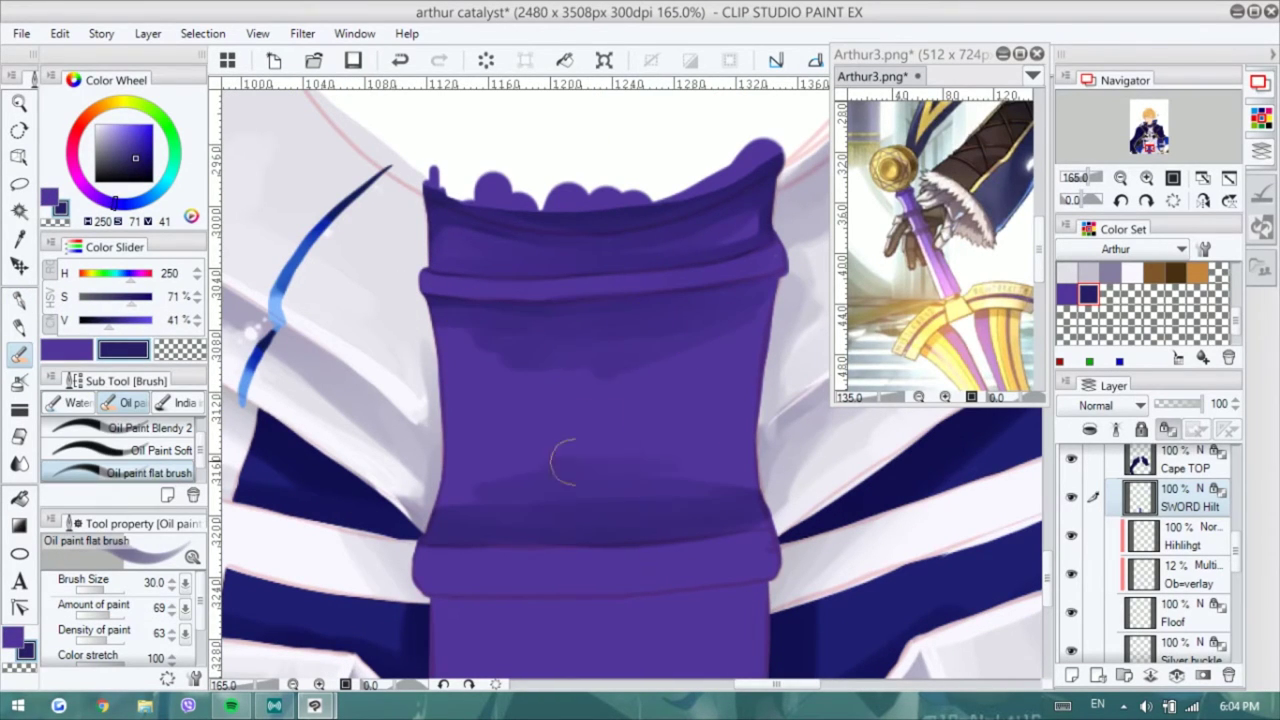
pyautogui.click(150, 429)
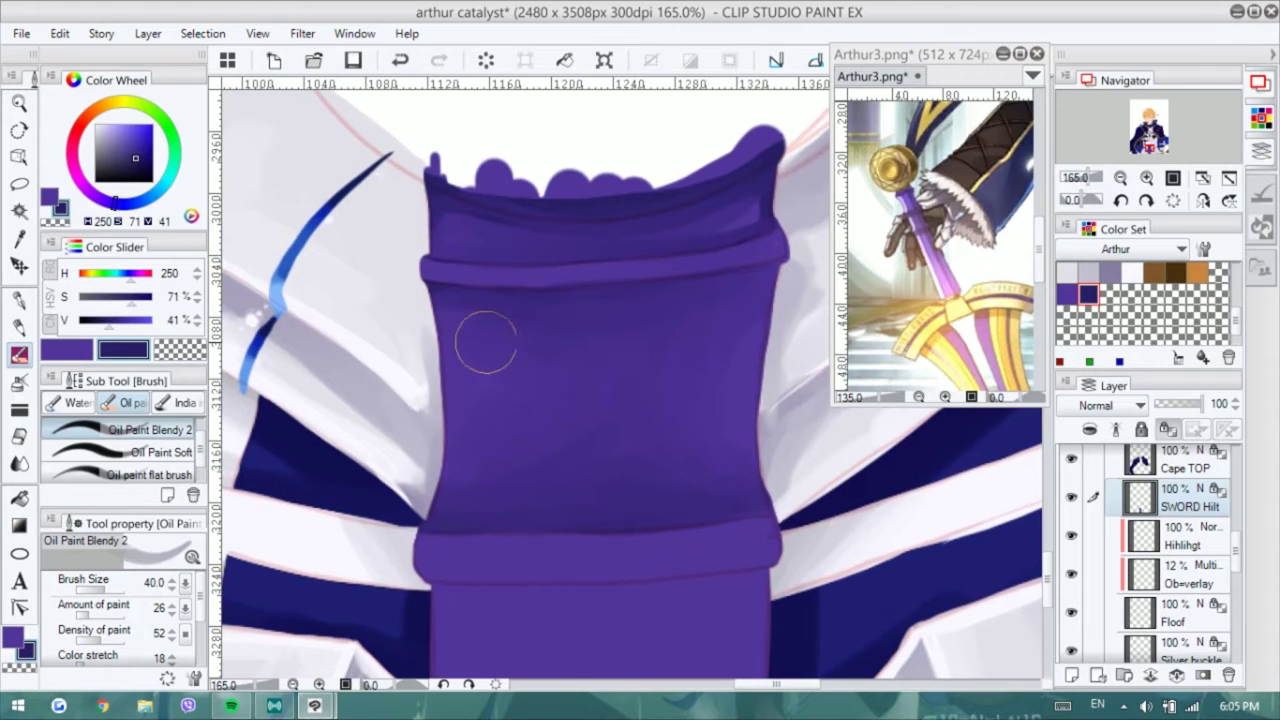
# - Shade the lower grip sections next to the rings in dark indigo and blend them with Oil Paint Blendy 2 at size 40
pyautogui.click(150, 472)
pyautogui.moveTo(600, 640); pyautogui.dragTo(600, 240)
pyautogui.moveTo(415, 535); pyautogui.dragTo(740, 515)
pyautogui.scroll(3, 555, 341)
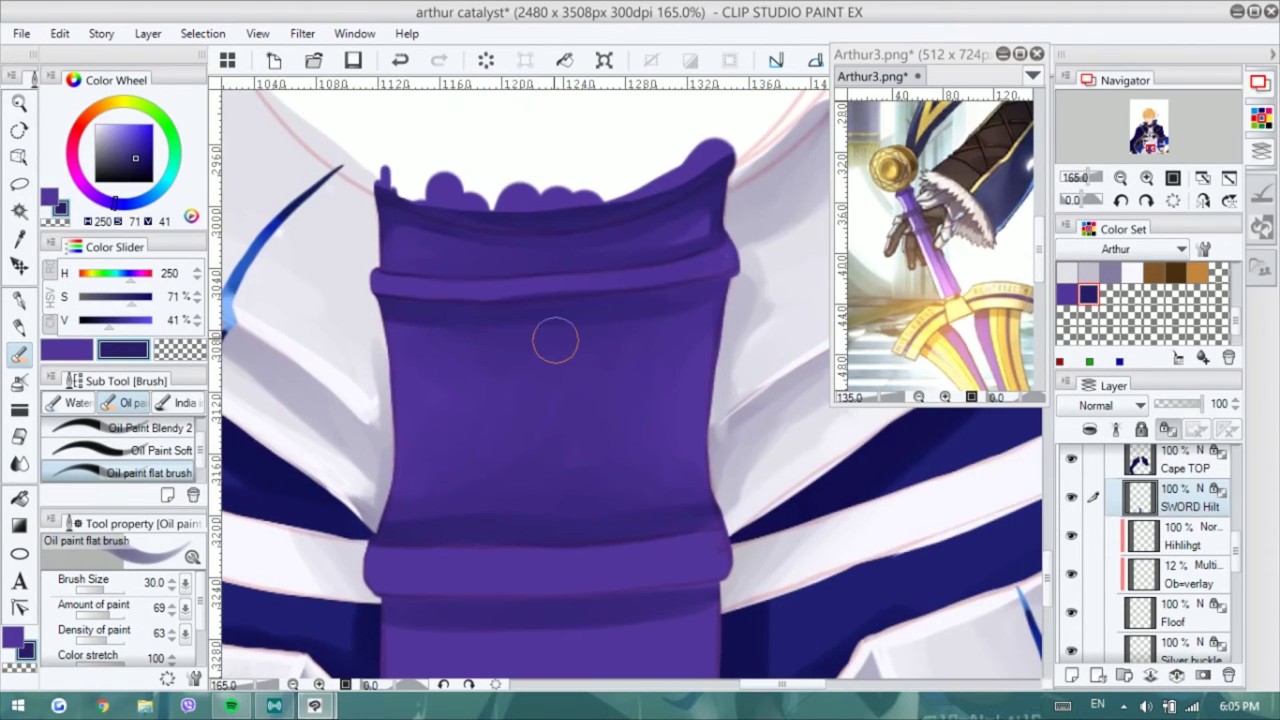
pyautogui.scroll(-2, 553, 339)
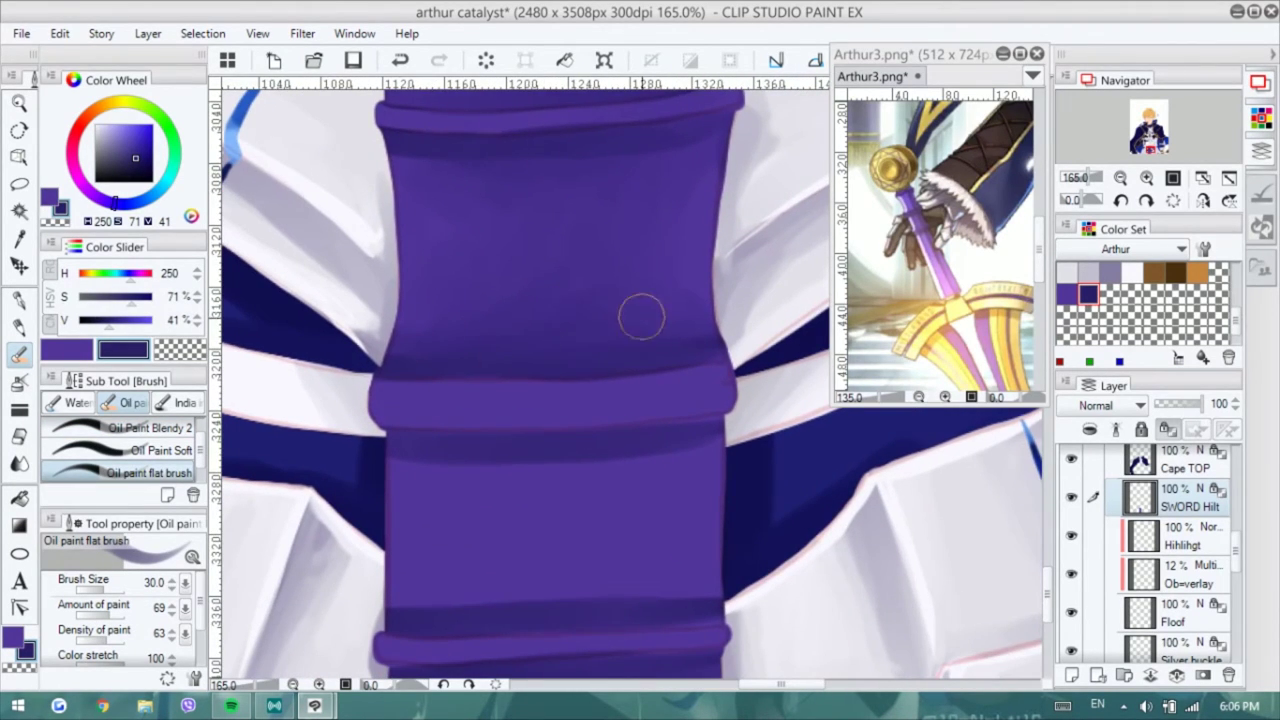
pyautogui.scroll(-3, 600, 335)
pyautogui.click(150, 429)
pyautogui.scroll(-1, 640, 467)
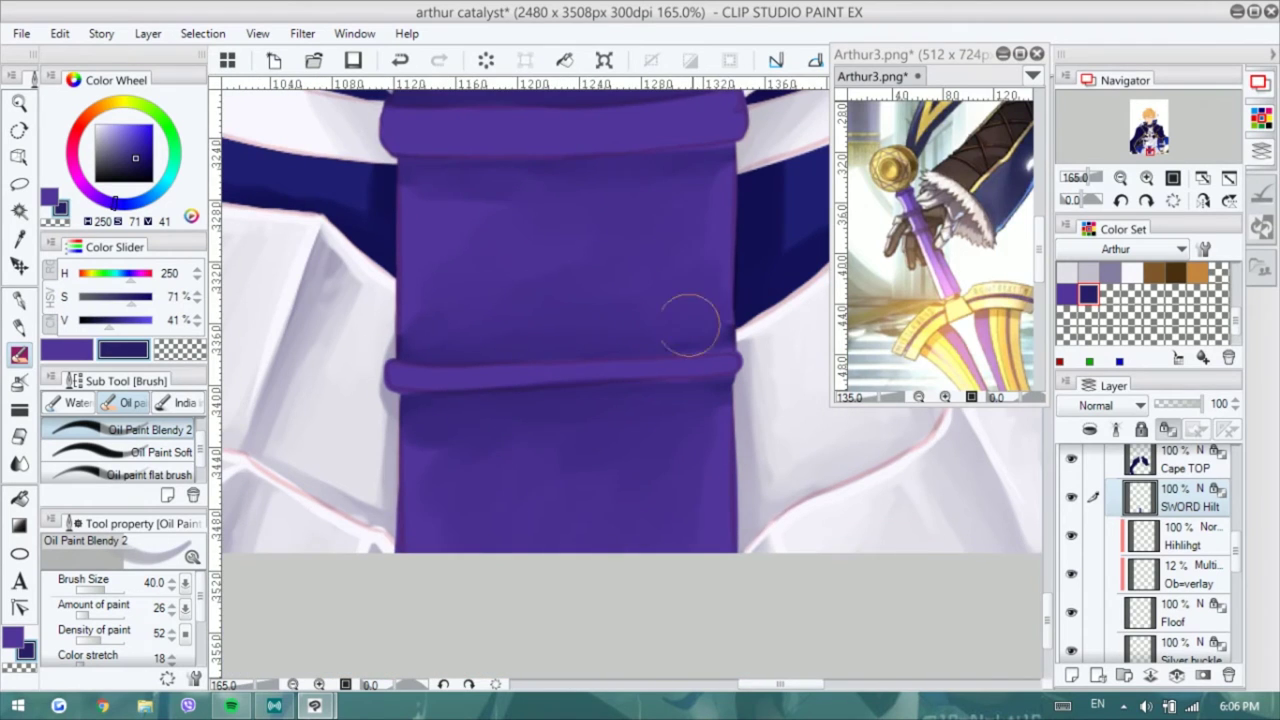
pyautogui.scroll(-3, 594, 329)
# - Paint dark vertical grooves down both sides of the grip sections with the Oil paint flat brush at size 12
pyautogui.scroll(4, 580, 349)
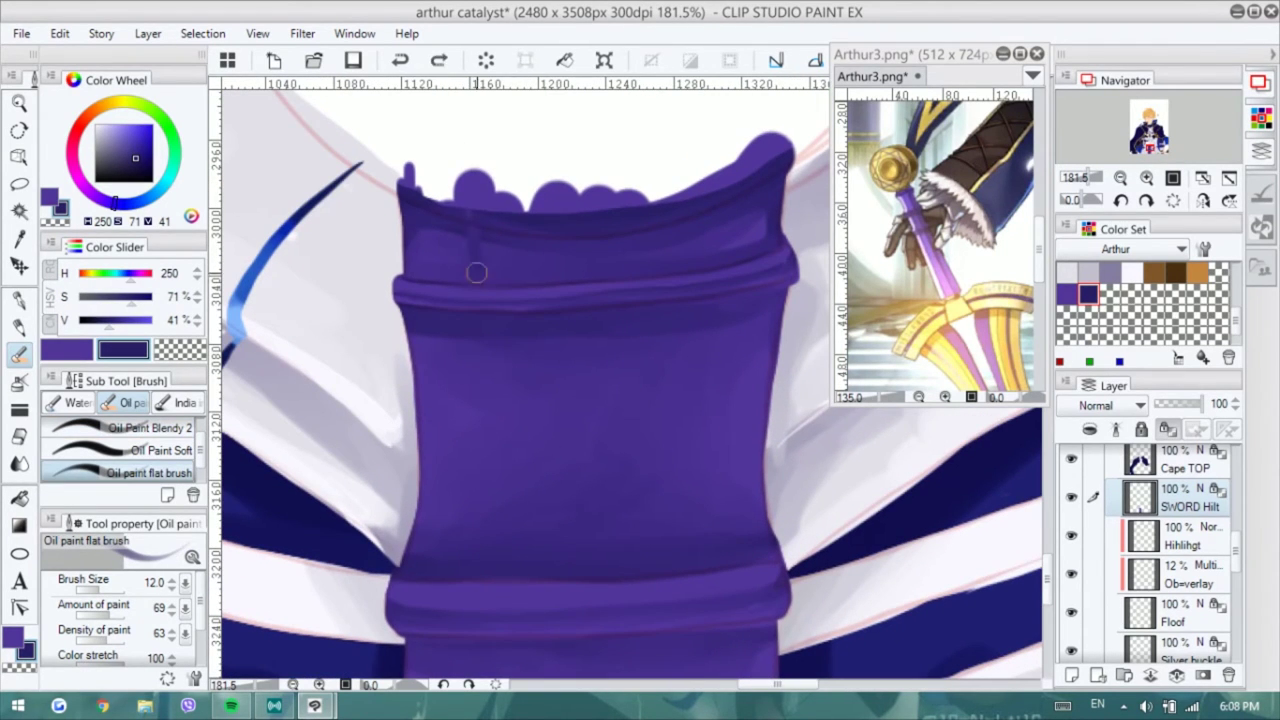
pyautogui.scroll(-1, 720, 225)
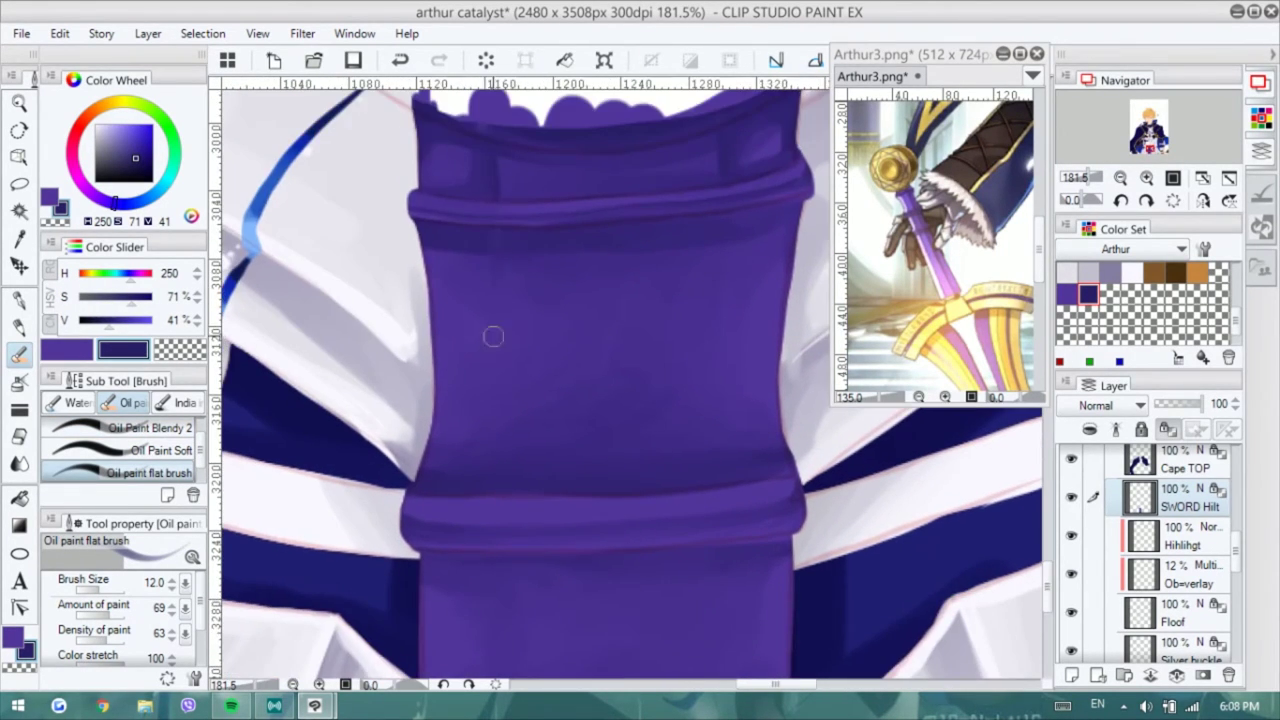
pyautogui.scroll(-4, 485, 346)
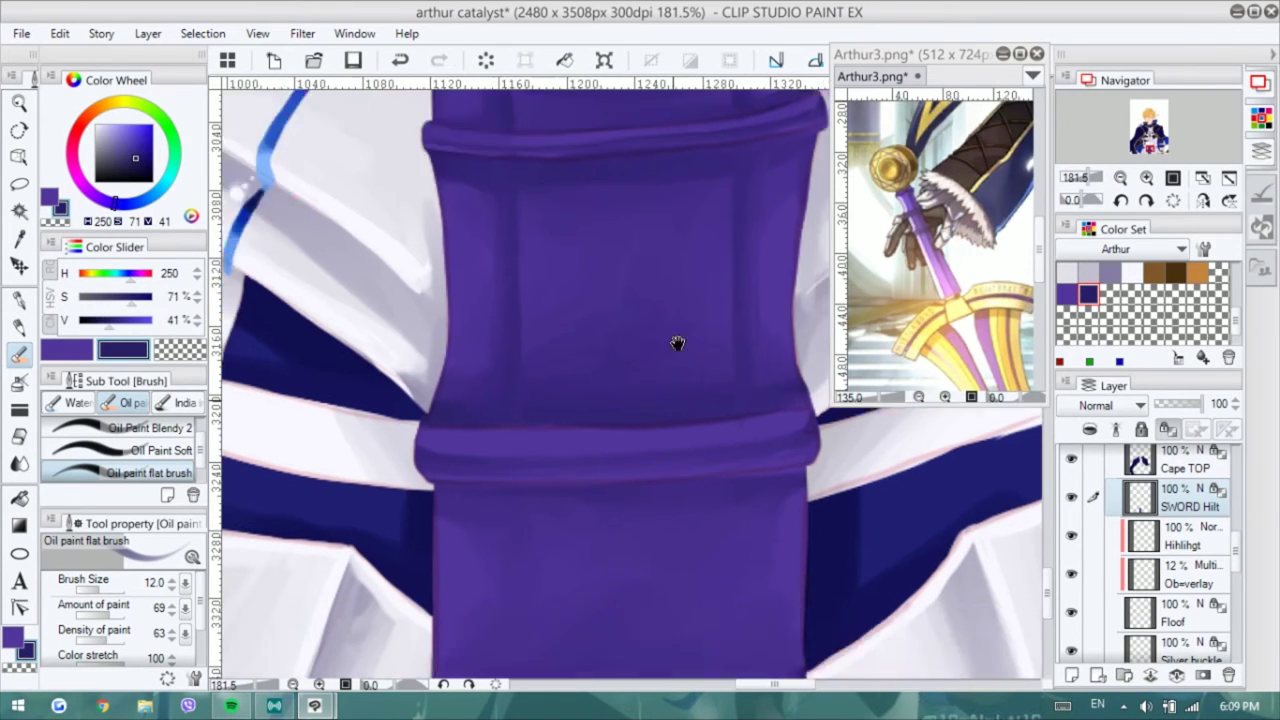
pyautogui.moveTo(747, 304); pyautogui.dragTo(748, 425)
pyautogui.scroll(-2, 475, 269)
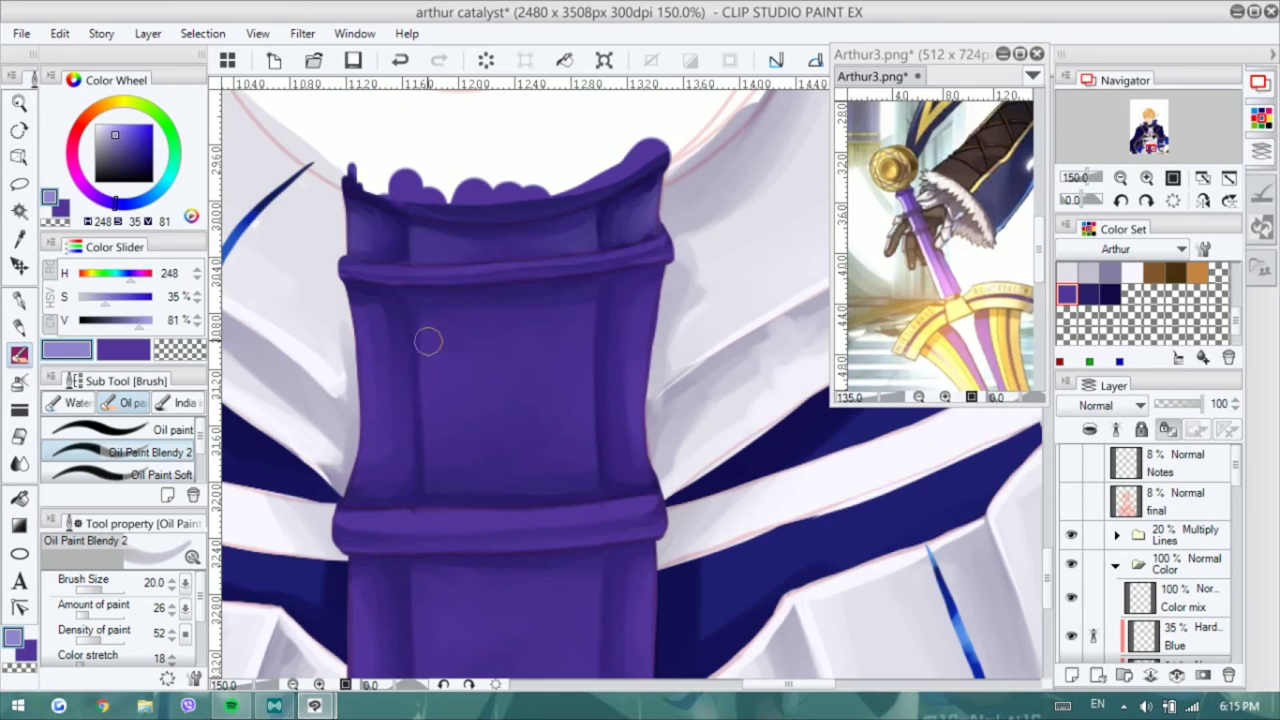
# - Blend lighter purple tones into the grip's panels and rings with Oil Paint Blendy 2 at size 20, alternating lavender and purple
pyautogui.press('x')
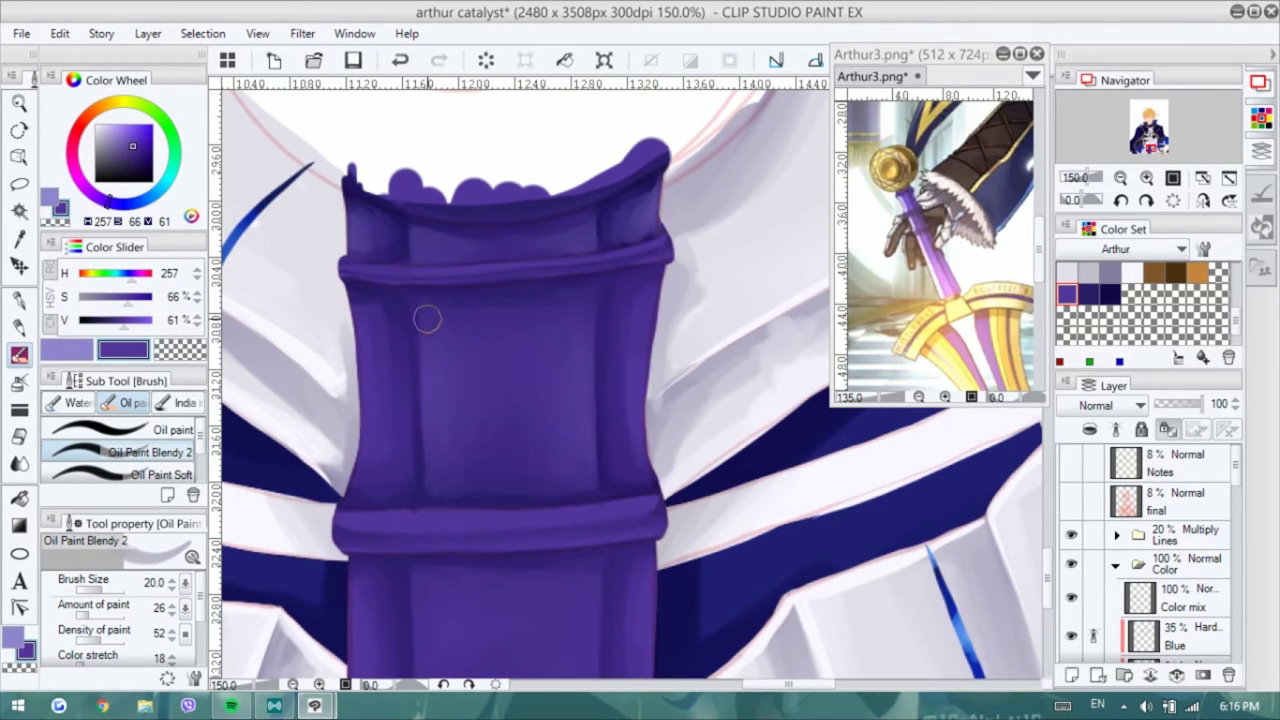
pyautogui.press('x')
pyautogui.scroll(-1, 416, 414)
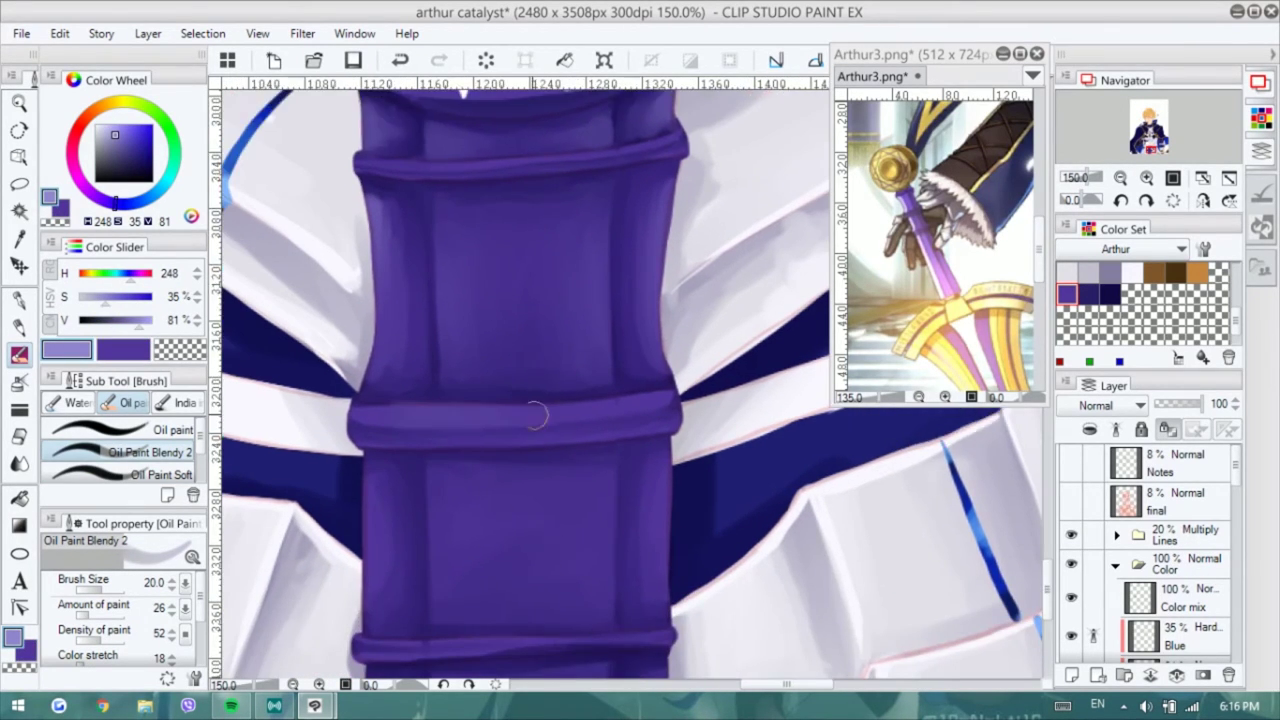
pyautogui.scroll(-1, 416, 414)
pyautogui.scroll(-1, 373, 480)
pyautogui.press('x')
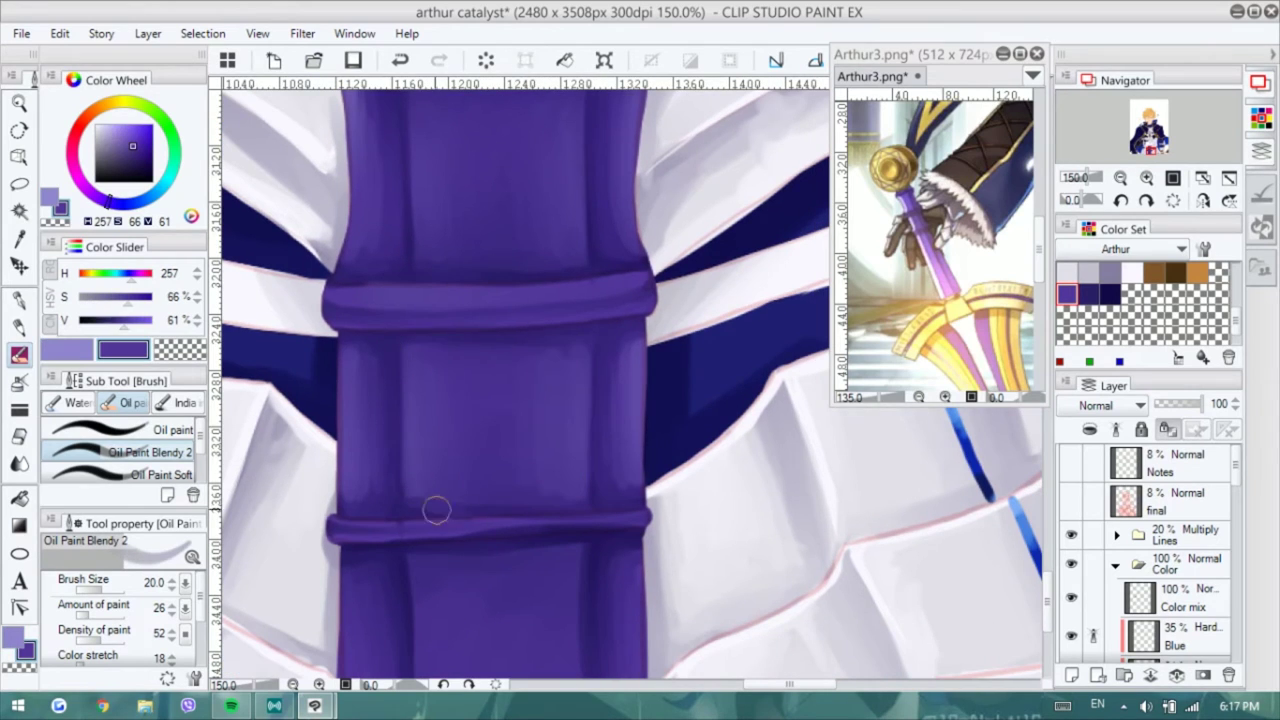
pyautogui.press('x')
pyautogui.scroll(-2, 614, 484)
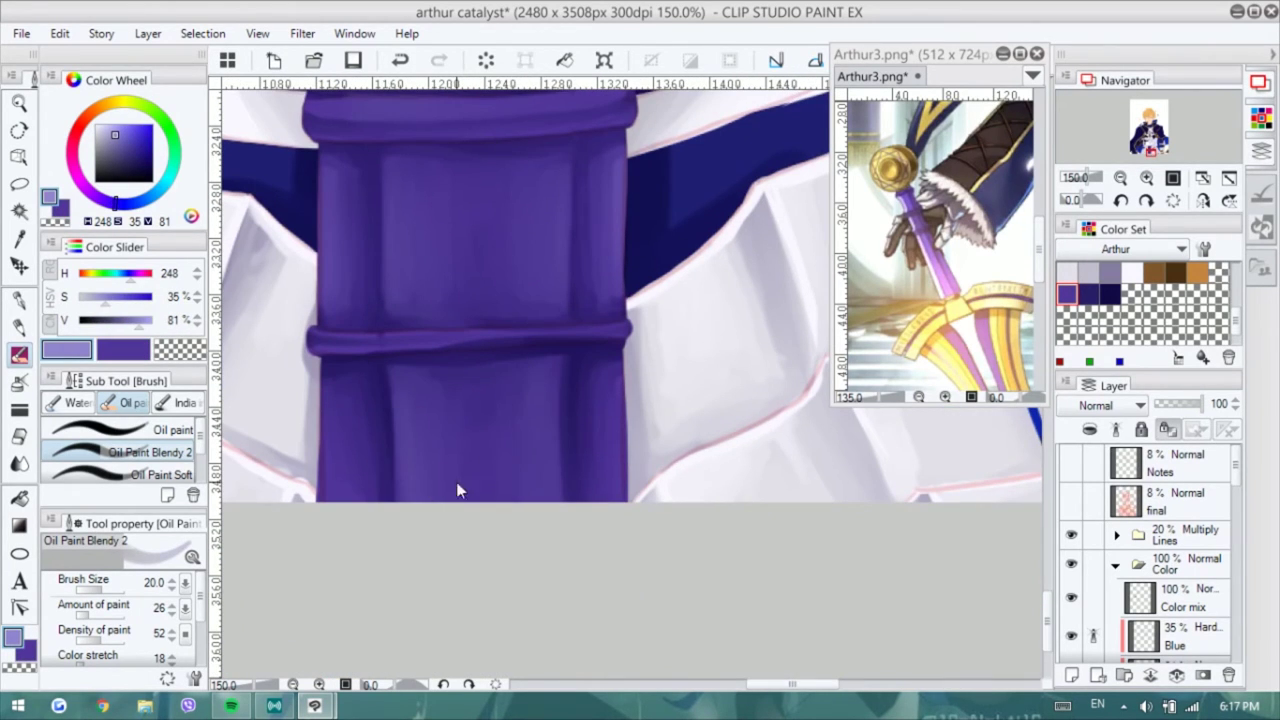
# - Draw thin pale lavender highlight lines along the grip's grooves and ring edges with the G-pen at size 30
pyautogui.scroll(4, 611, 503)
pyautogui.press('p')
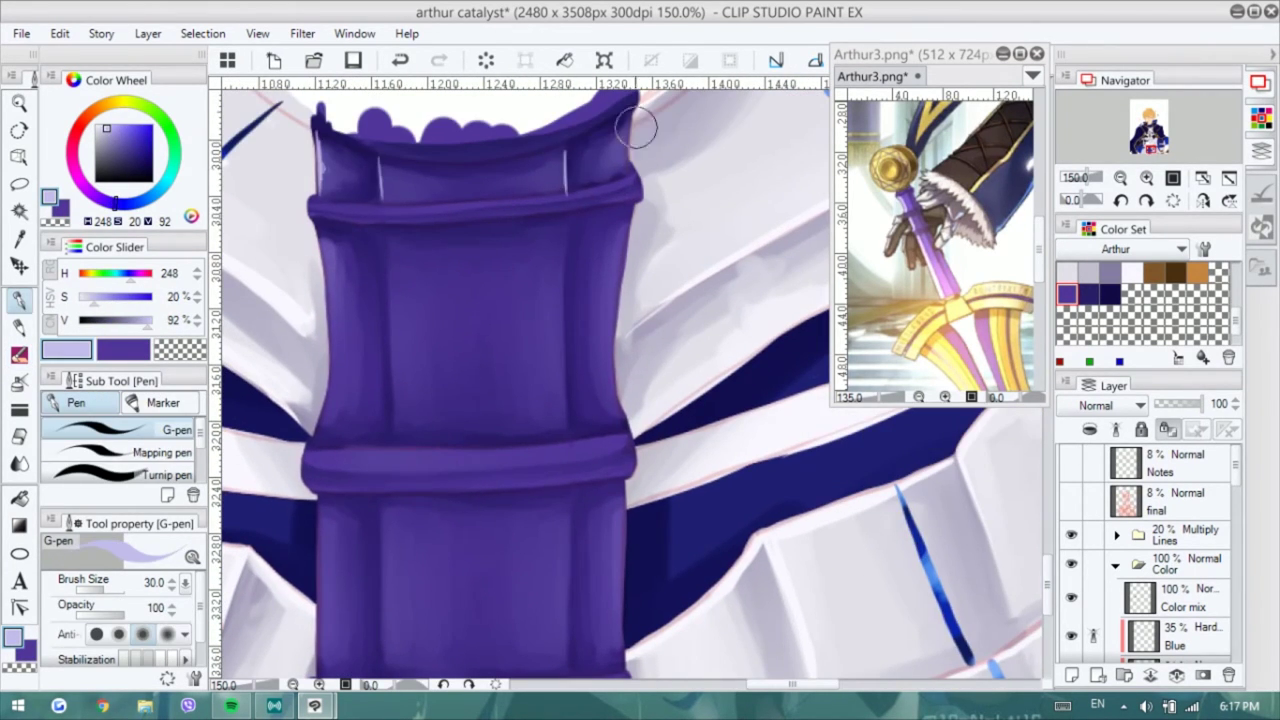
pyautogui.moveTo(446, 206); pyautogui.dragTo(636, 178)
pyautogui.moveTo(382, 232); pyautogui.dragTo(396, 418)
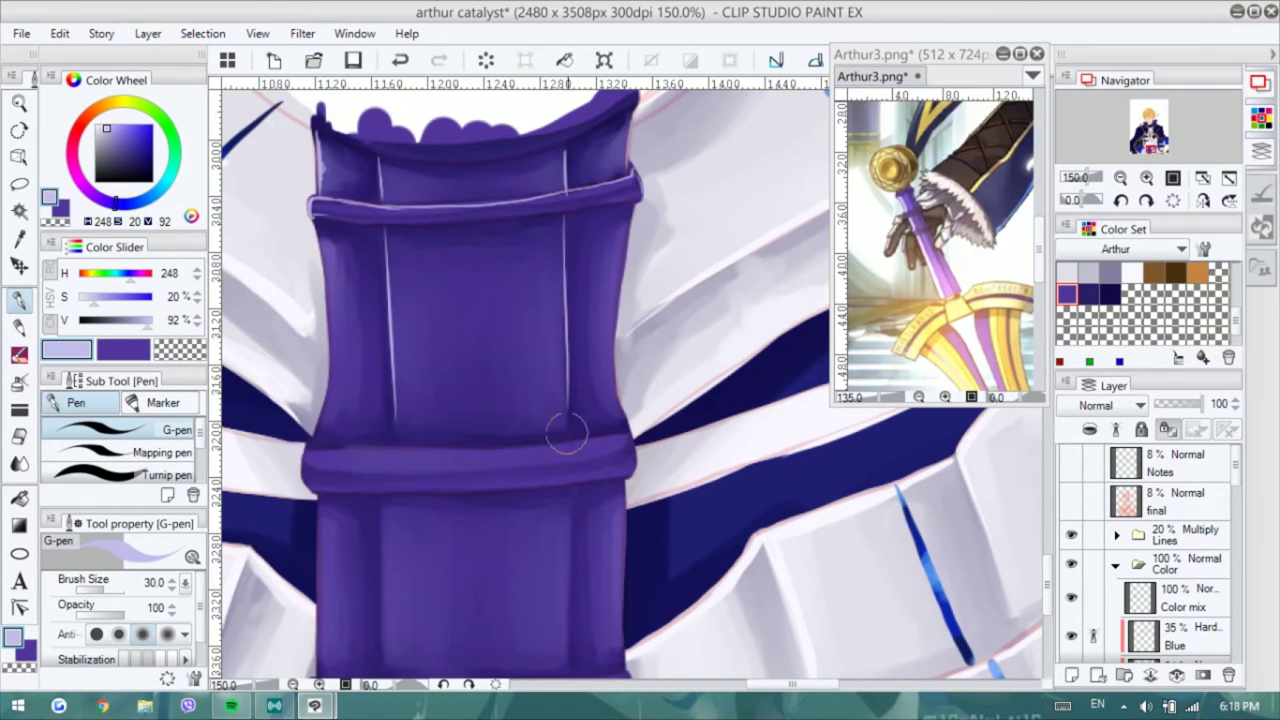
pyautogui.scroll(-1, 627, 218)
pyautogui.moveTo(305, 348); pyautogui.dragTo(572, 343)
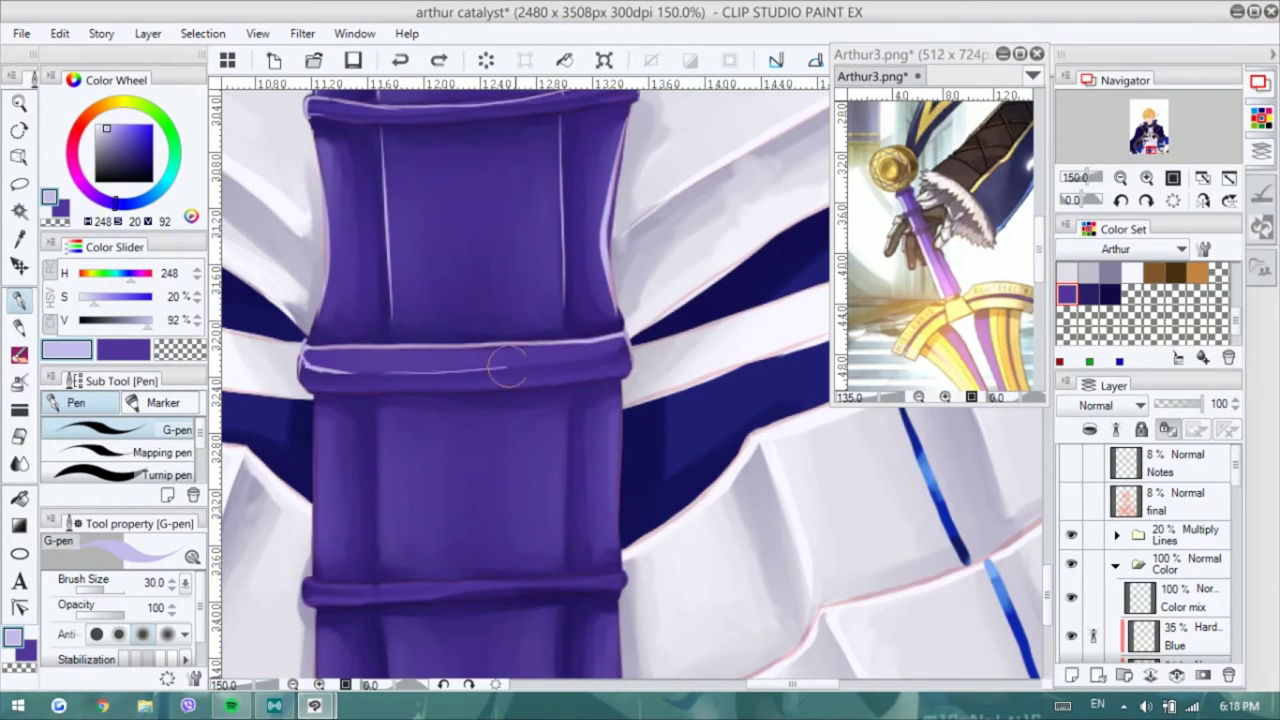
pyautogui.scroll(-1, 378, 373)
pyautogui.moveTo(343, 470); pyautogui.dragTo(498, 470)
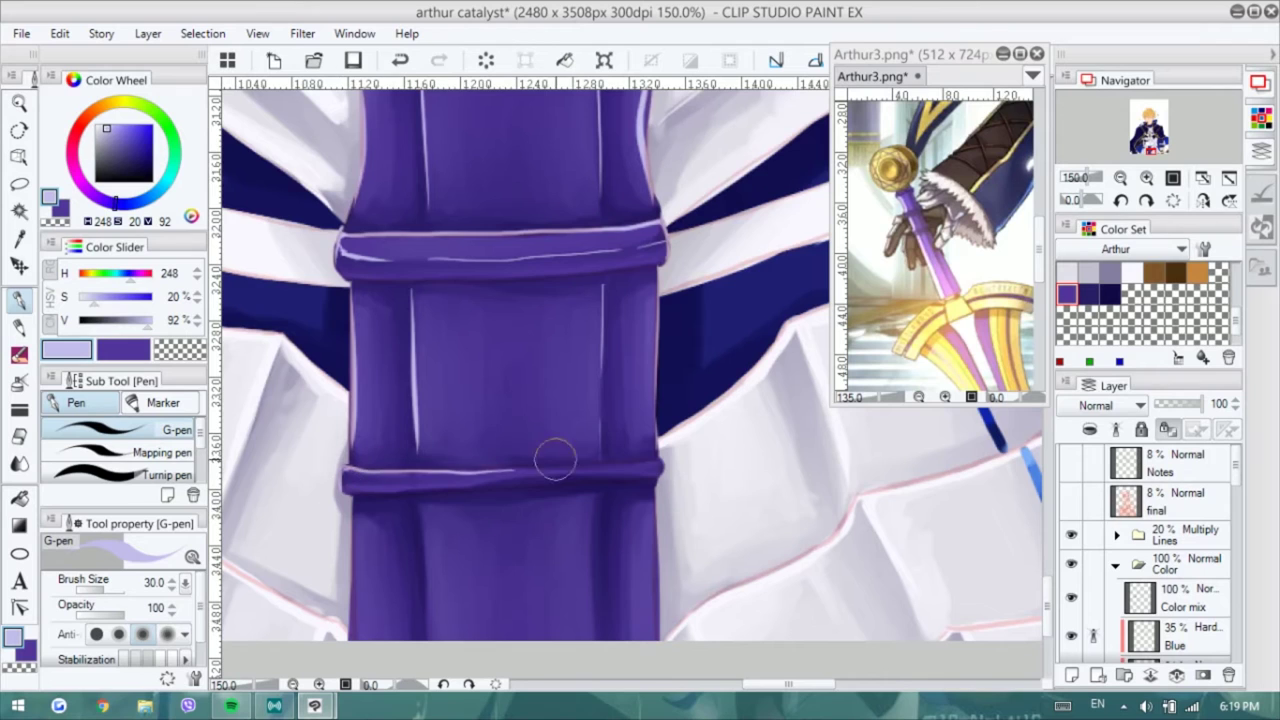
pyautogui.scroll(-1, 473, 481)
pyautogui.scroll(-5, 600, 271)
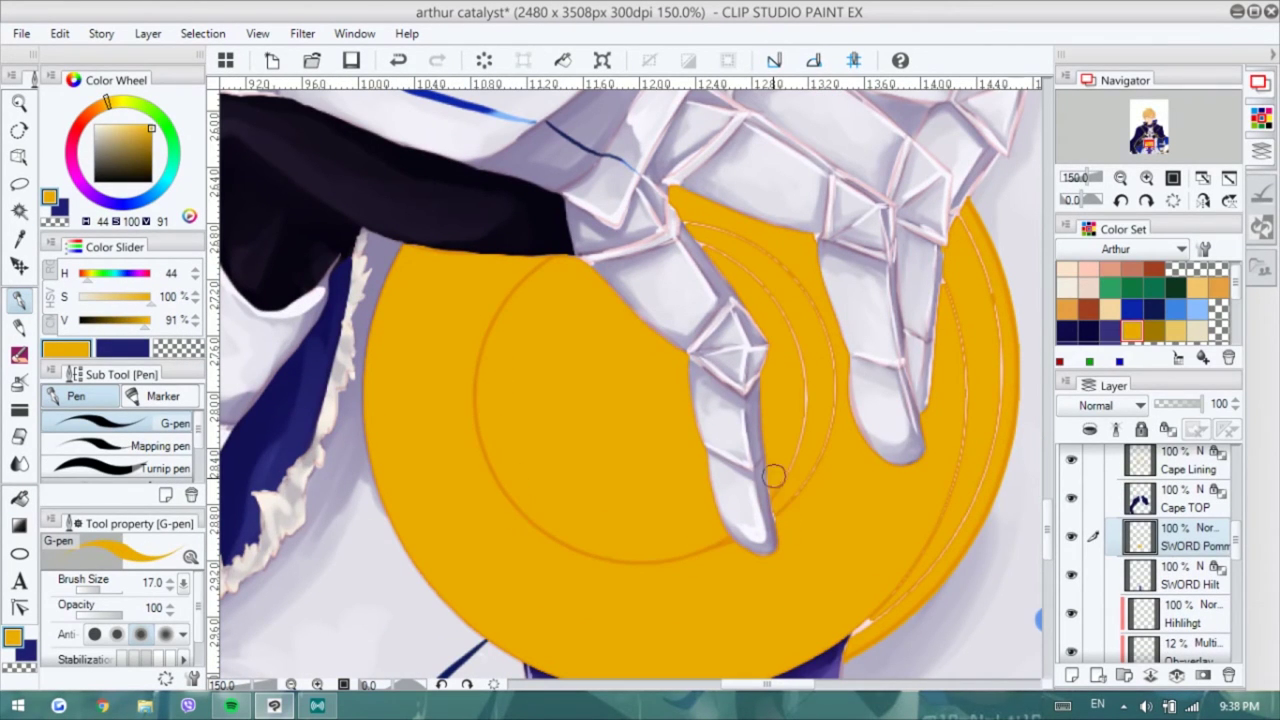
# - Cover the pommel's remaining gaps in gold and paint a dark gold band along its outer rim on Shadow1 with the G-pen at size 17
pyautogui.moveTo(777, 407); pyautogui.dragTo(693, 371)
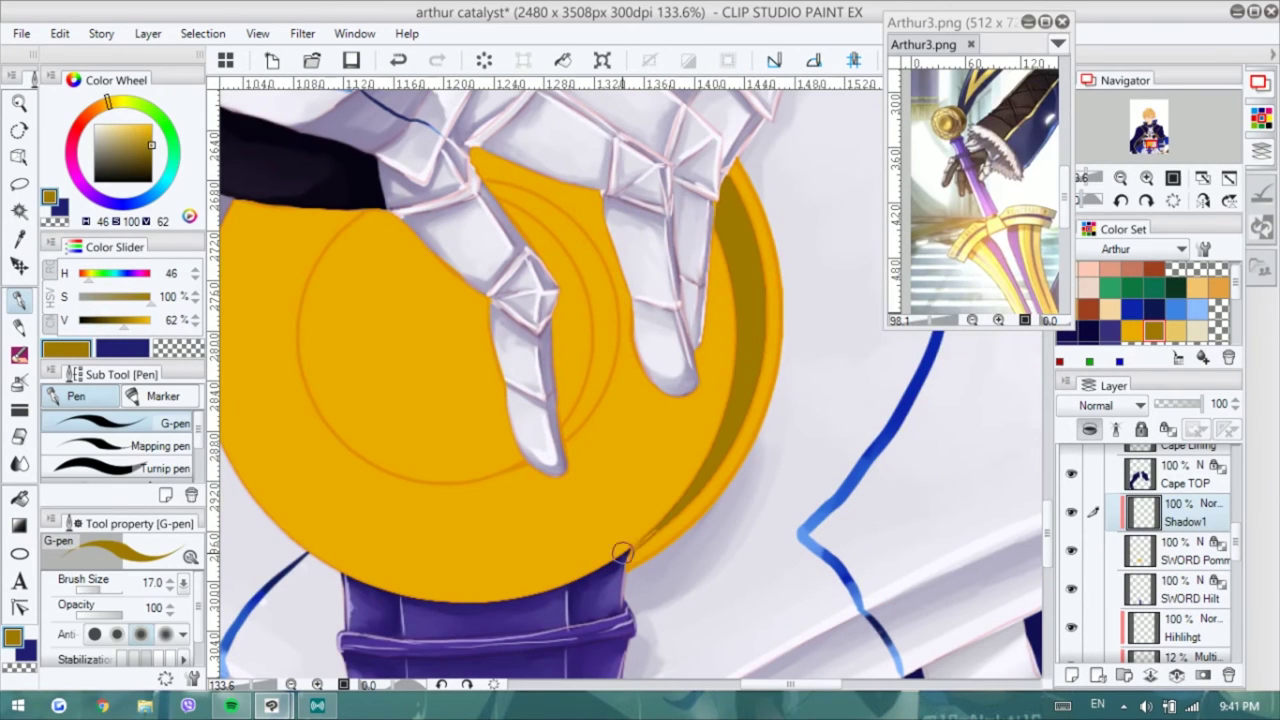
pyautogui.moveTo(745, 180); pyautogui.dragTo(750, 430)
pyautogui.moveTo(700, 180); pyautogui.dragTo(740, 240)
pyautogui.moveTo(640, 450); pyautogui.dragTo(720, 540)
# - Blend brown and gold tones into the pommel rim's shadow band, finishing with Oil Paint Blendy 2 at size 15
pyautogui.press('b')
pyautogui.moveTo(735, 265)
pyautogui.mouseDown()
pyautogui.moveTo(748, 195)
pyautogui.moveTo(755, 295)
pyautogui.mouseUp()
pyautogui.click(1133, 330)
pyautogui.press('p')
pyautogui.press('b')
pyautogui.moveTo(735, 425); pyautogui.dragTo(715, 465)
pyautogui.moveTo(745, 388); pyautogui.dragTo(710, 468)
pyautogui.press('b')
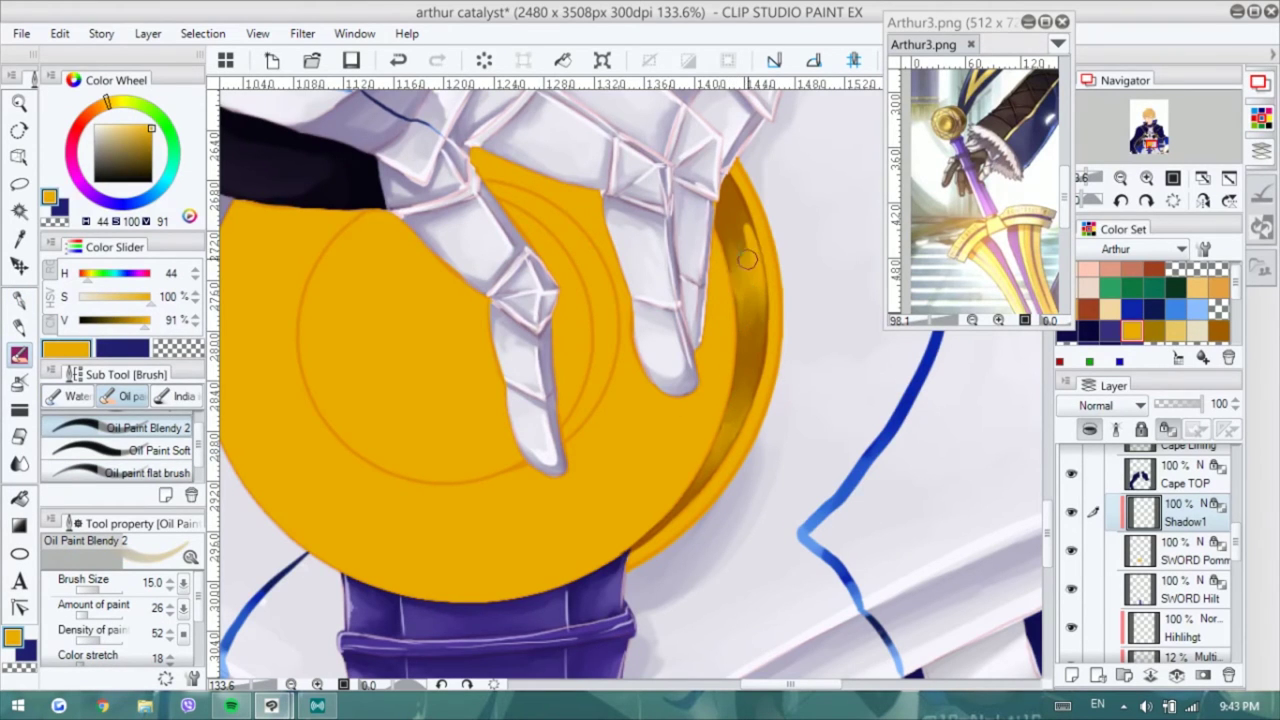
pyautogui.moveTo(755, 228); pyautogui.dragTo(747, 260)
pyautogui.scroll(-5, 747, 260)
pyautogui.scroll(5, 828, 262)
# - Fill the crescent around the pommel's inner ring with dark gold on the Shadow1 layer
pyautogui.keyDown('alt'); pyautogui.click(841, 366); pyautogui.keyUp('alt')
pyautogui.scroll(2, 841, 366)
pyautogui.press('g')
pyautogui.click(690, 330)
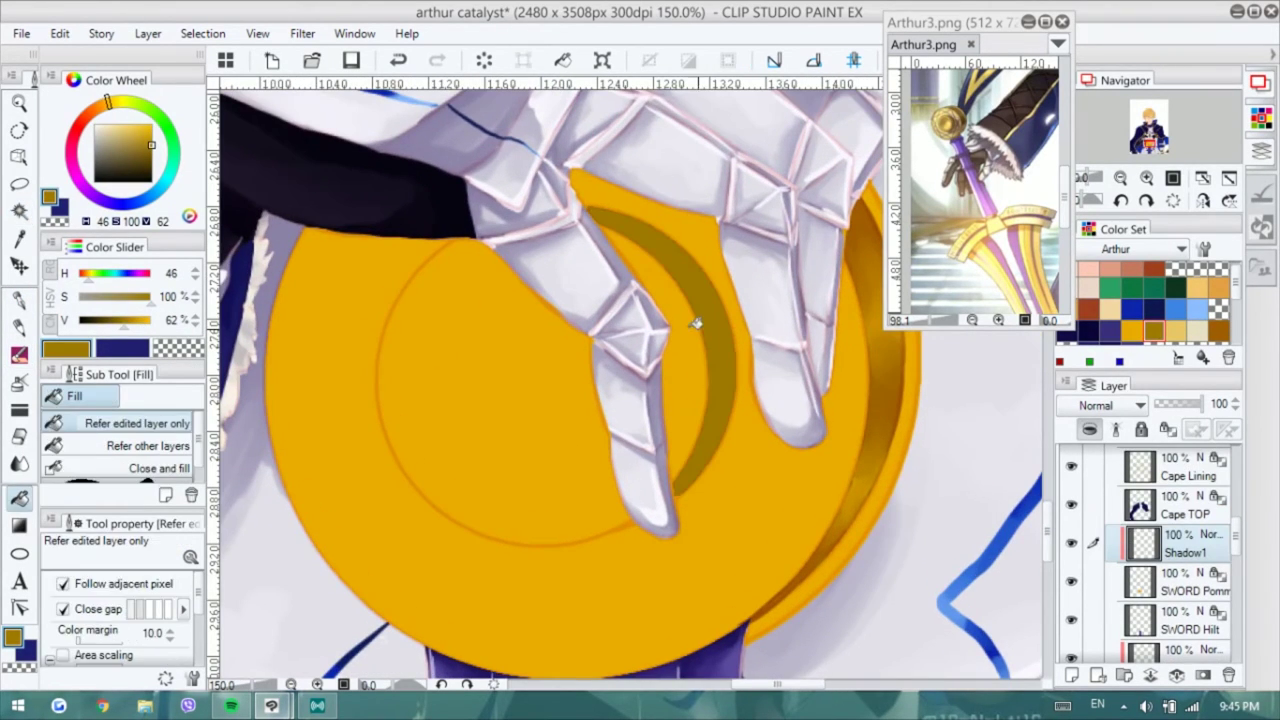
# - Extend the inner ring's crescent with the G-pen and shade it in brown and dark gold with the Oil paint flat brush at size 25
pyautogui.press('p')
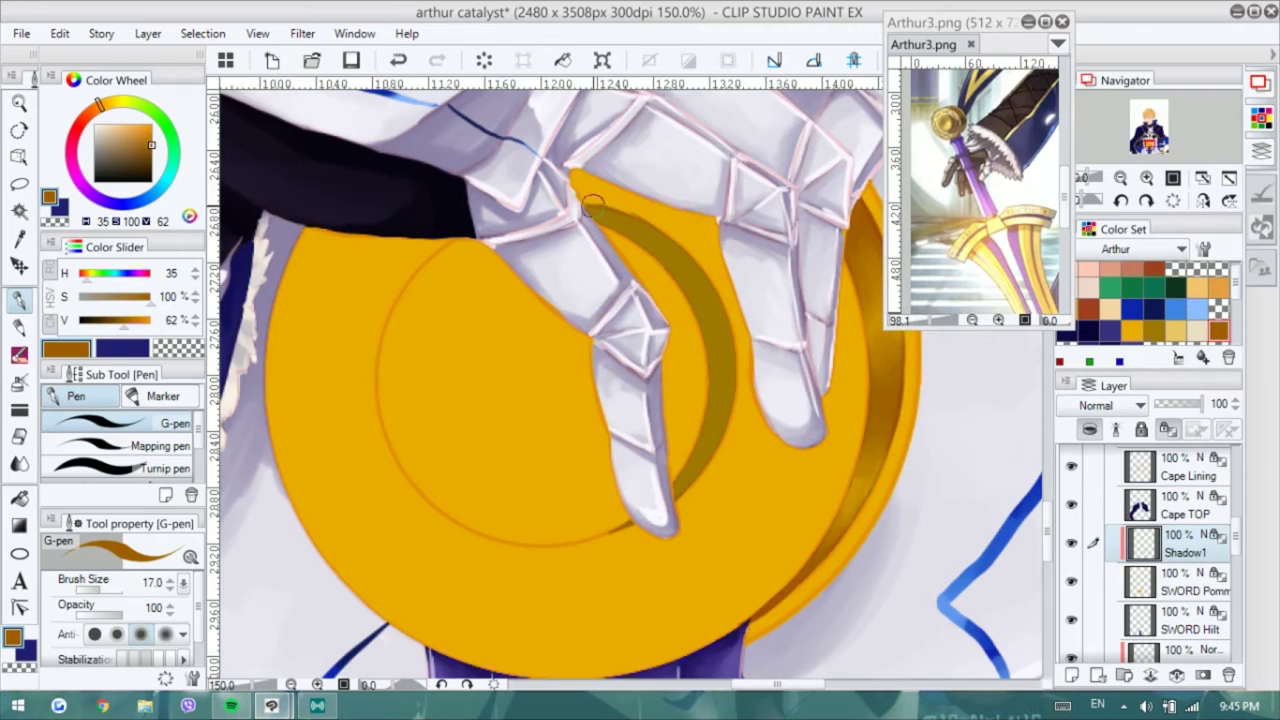
pyautogui.moveTo(590, 205); pyautogui.dragTo(725, 395)
pyautogui.moveTo(715, 440); pyautogui.dragTo(680, 490)
pyautogui.press('b')
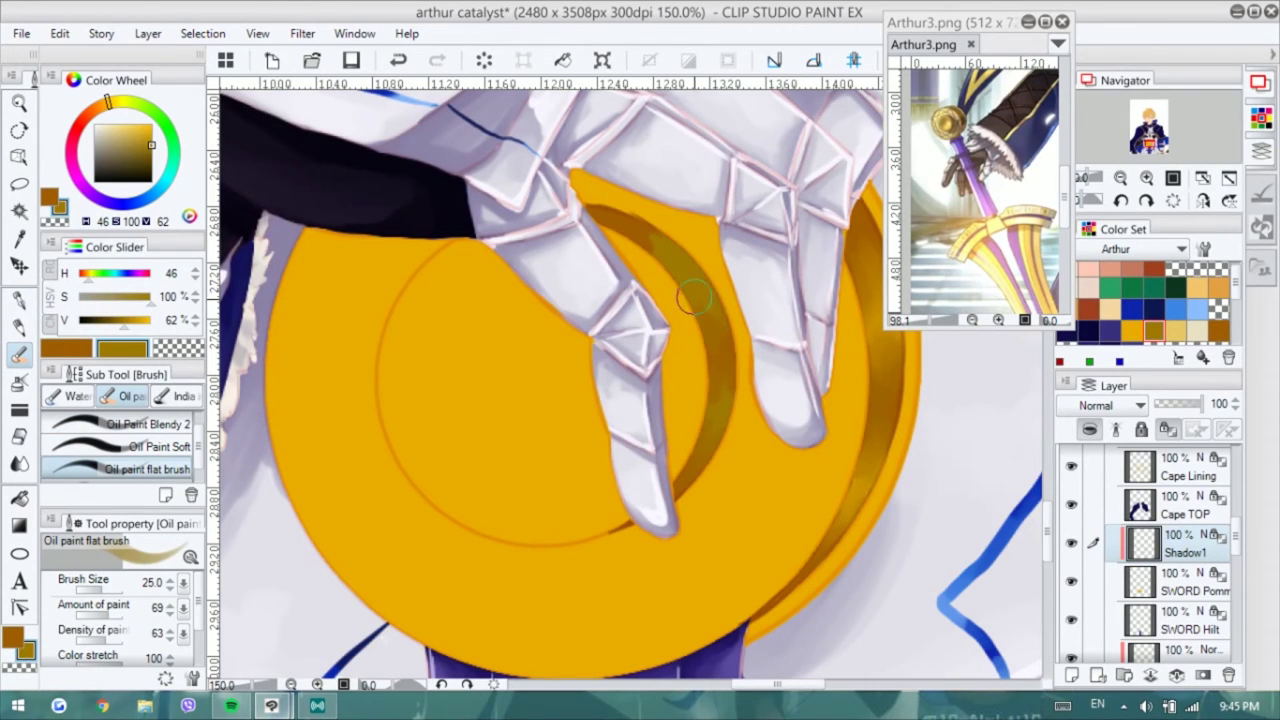
pyautogui.moveTo(688, 252); pyautogui.dragTo(672, 274)
pyautogui.keyDown('alt'); pyautogui.click(514, 294); pyautogui.keyUp('alt')
pyautogui.press('p')
pyautogui.press('b')
pyautogui.moveTo(705, 430); pyautogui.dragTo(683, 337)
pyautogui.press('b')
pyautogui.press('b')
pyautogui.moveTo(675, 488); pyautogui.dragTo(745, 448)
# - Paint a dark gold reflection over the shadowed side and rim of the pommel's inner disc on the SWORD Pommel layer
pyautogui.keyDown('alt'); pyautogui.click(600, 300); pyautogui.keyUp('alt')
pyautogui.moveTo(600, 295); pyautogui.dragTo(588, 375)
pyautogui.moveTo(535, 225)
pyautogui.mouseDown()
pyautogui.moveTo(466, 306)
pyautogui.moveTo(457, 358)
pyautogui.moveTo(523, 500)
pyautogui.moveTo(672, 505)
pyautogui.mouseUp()
pyautogui.moveTo(668, 228)
pyautogui.mouseDown()
pyautogui.moveTo(745, 345)
pyautogui.moveTo(740, 430)
pyautogui.mouseUp()
pyautogui.moveTo(466, 305)
pyautogui.mouseDown()
pyautogui.moveTo(596, 254)
pyautogui.moveTo(530, 470)
pyautogui.moveTo(514, 400)
pyautogui.moveTo(563, 391)
pyautogui.moveTo(632, 310)
pyautogui.mouseUp()
# - Draw pale gold highlights around the inner disc's rim and along the reflection's edge with the G-pen at size 17
pyautogui.keyDown('alt'); pyautogui.click(601, 397); pyautogui.keyUp('alt')
pyautogui.press('p')
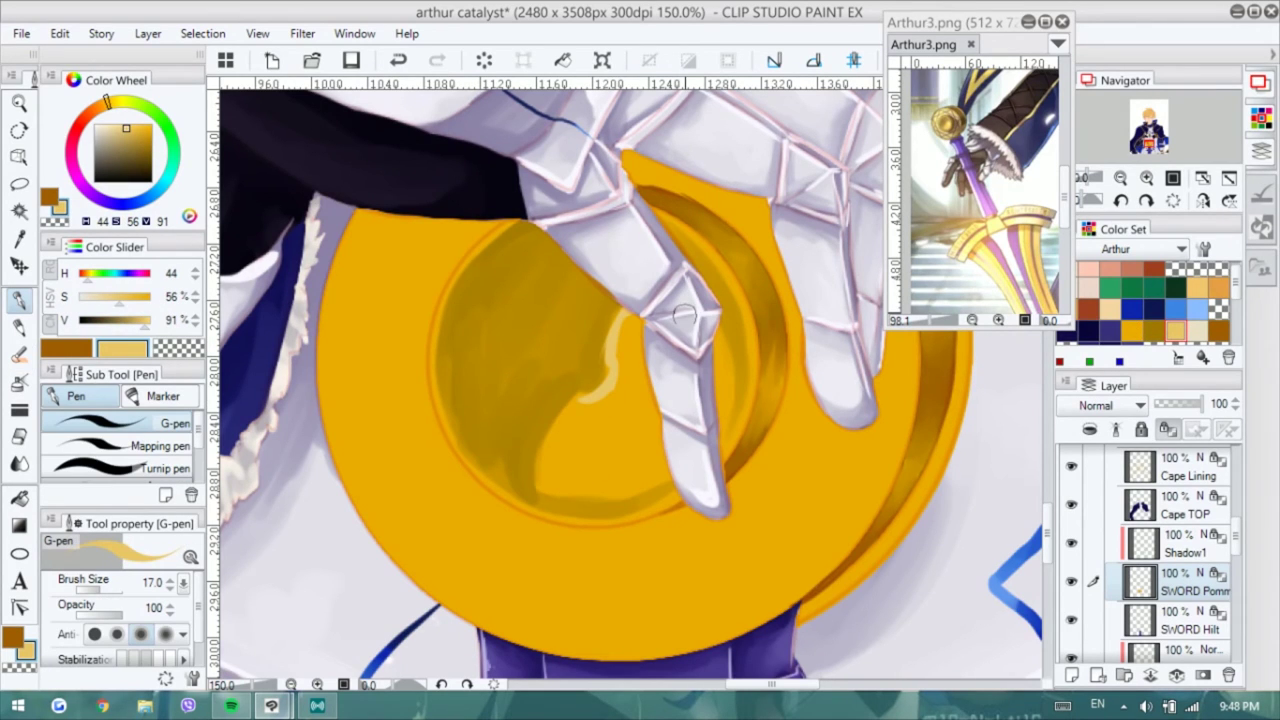
pyautogui.moveTo(733, 284); pyautogui.dragTo(748, 455)
pyautogui.moveTo(518, 225)
pyautogui.mouseDown()
pyautogui.moveTo(438, 340)
pyautogui.moveTo(648, 510)
pyautogui.mouseUp()
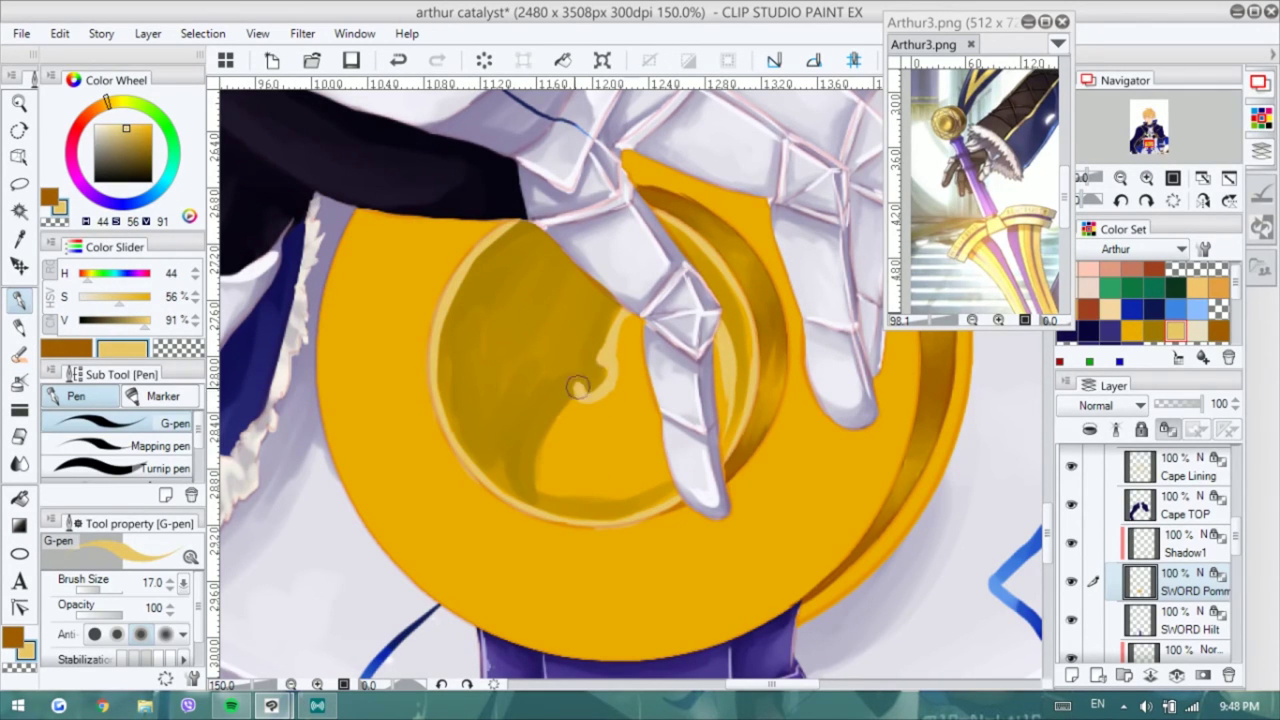
# - Blend pale gold and cream highlights into the inner disc's light area with the Oil paint flat brush at size 25
pyautogui.press('b')
pyautogui.moveTo(623, 329)
pyautogui.mouseDown()
pyautogui.moveTo(547, 465)
pyautogui.moveTo(640, 495)
pyautogui.mouseUp()
pyautogui.keyDown('alt'); pyautogui.click(608, 413); pyautogui.keyUp('alt')
pyautogui.keyDown('alt'); pyautogui.click(614, 322); pyautogui.keyUp('alt')
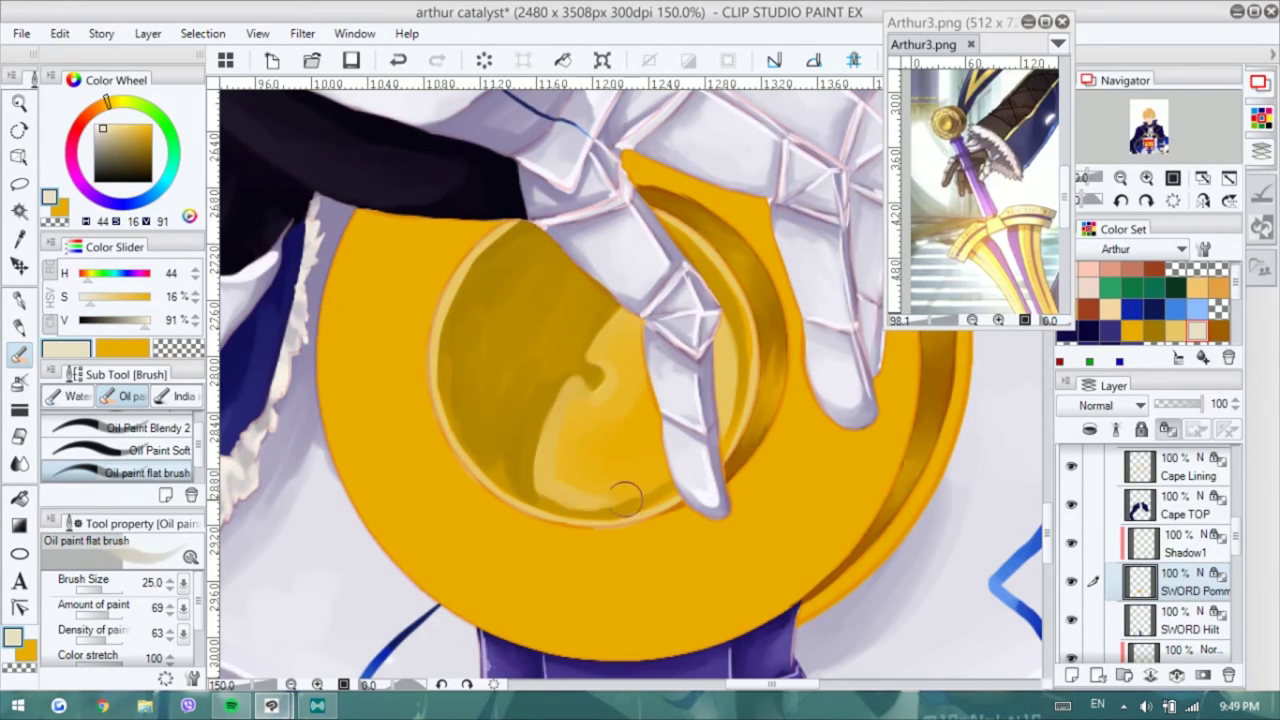
pyautogui.moveTo(542, 488); pyautogui.dragTo(645, 505)
pyautogui.keyDown('alt'); pyautogui.click(579, 410); pyautogui.keyUp('alt')
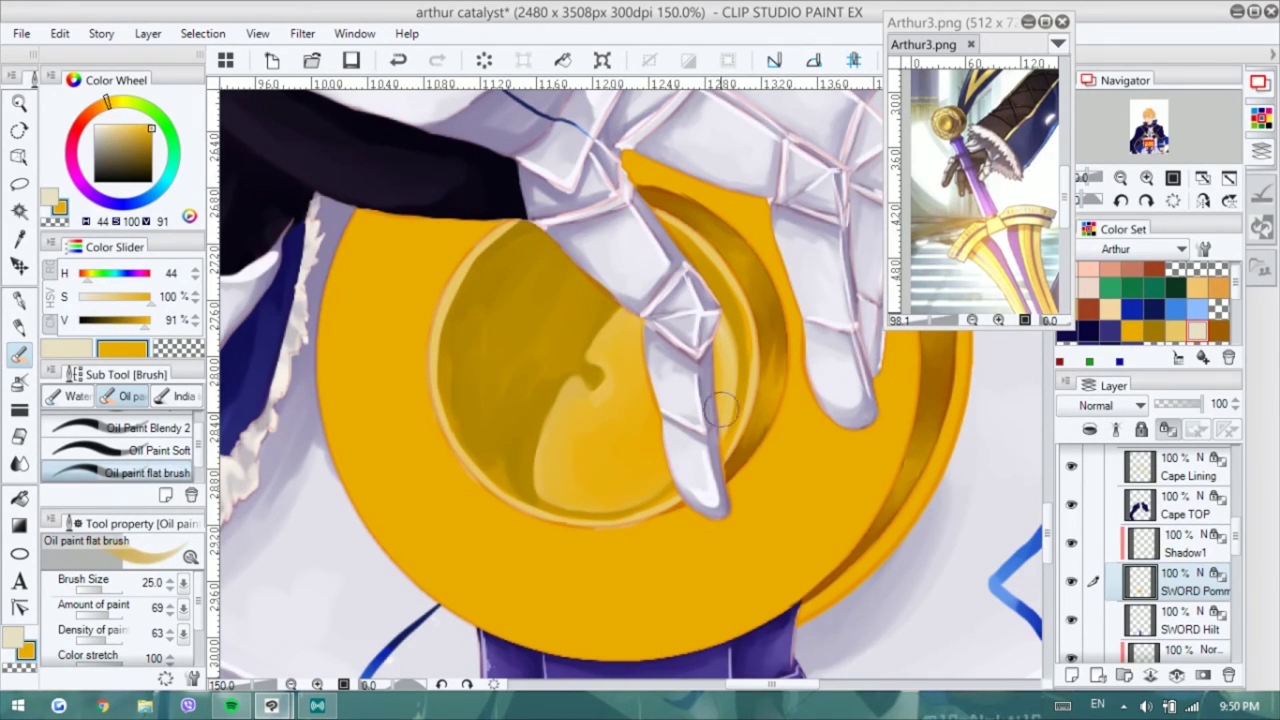
# - Deepen the inner disc's dark reflection and its central notch in brown with the Oil paint flat brush at size 25
pyautogui.moveTo(586, 375); pyautogui.dragTo(600, 401)
pyautogui.keyDown('alt'); pyautogui.click(600, 401); pyautogui.keyUp('alt')
pyautogui.moveTo(595, 338)
pyautogui.mouseDown()
pyautogui.moveTo(630, 321)
pyautogui.moveTo(585, 286)
pyautogui.mouseUp()
pyautogui.keyDown('alt'); pyautogui.click(462, 381); pyautogui.keyUp('alt')
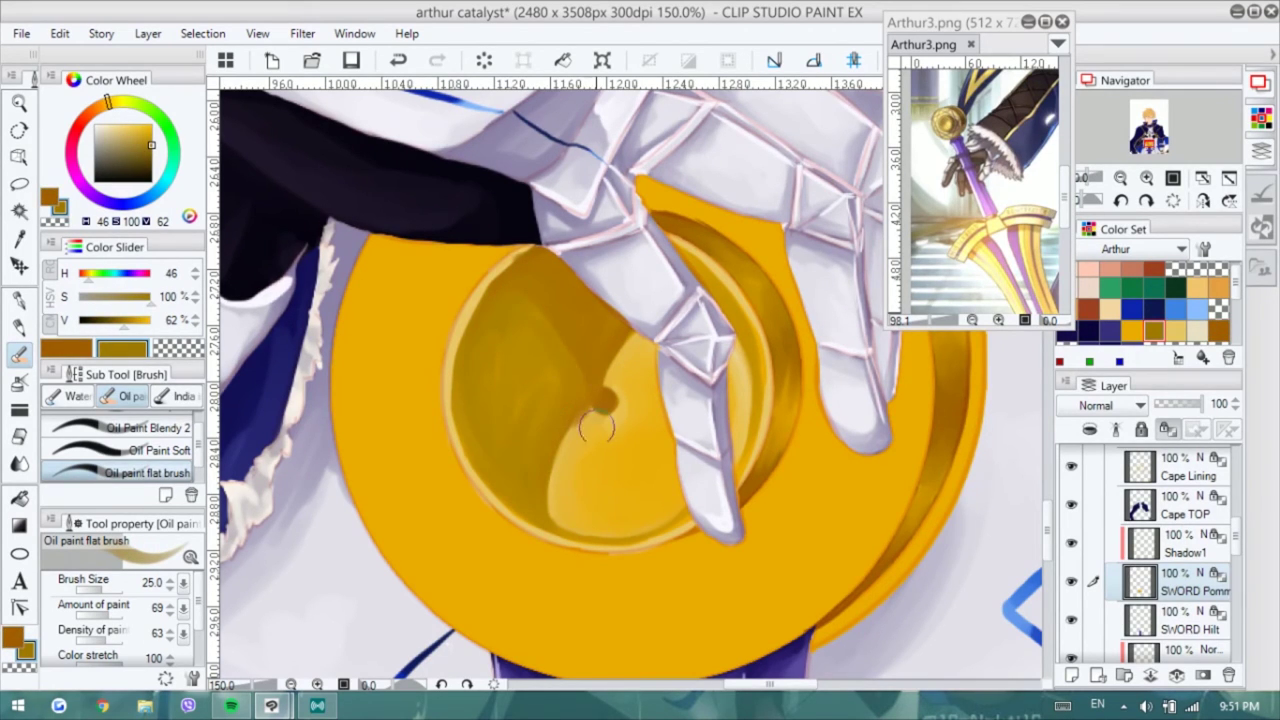
# - Outline the inner disc's reflection edge and rim in pale cream with the G-pen at size 17, blending the light area with the Oil paint flat brush
pyautogui.press('p')
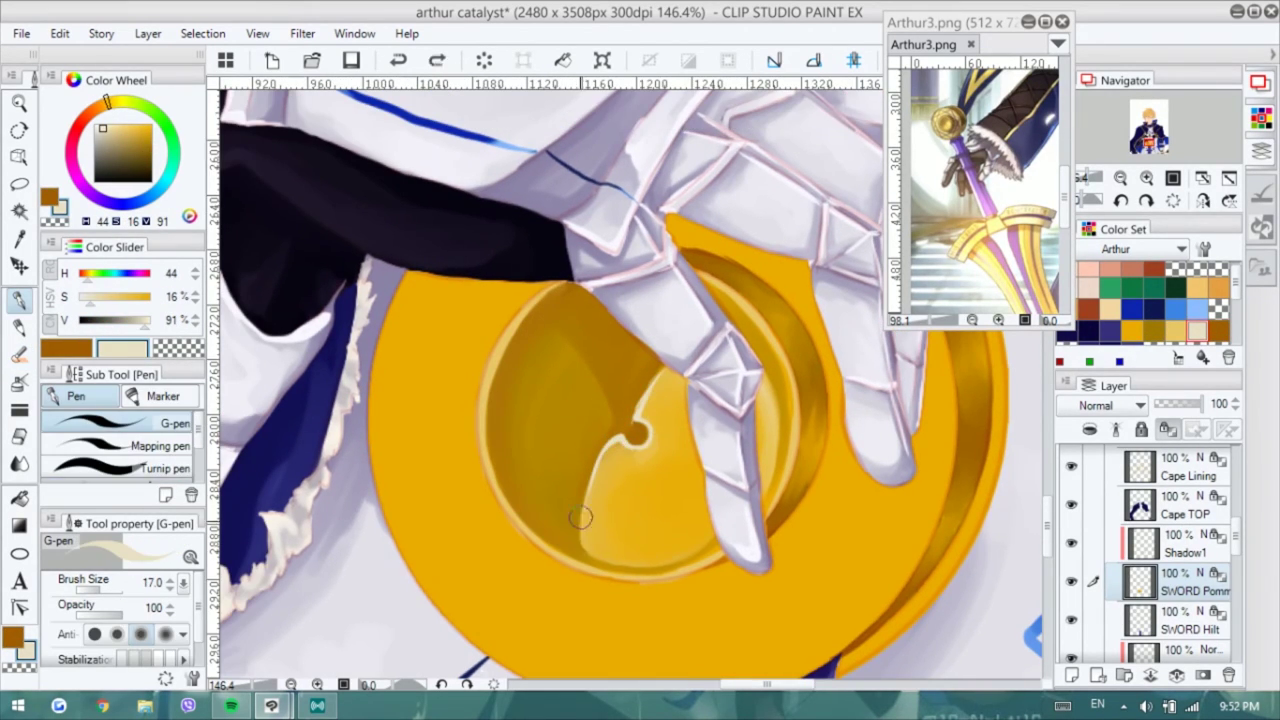
pyautogui.press('b')
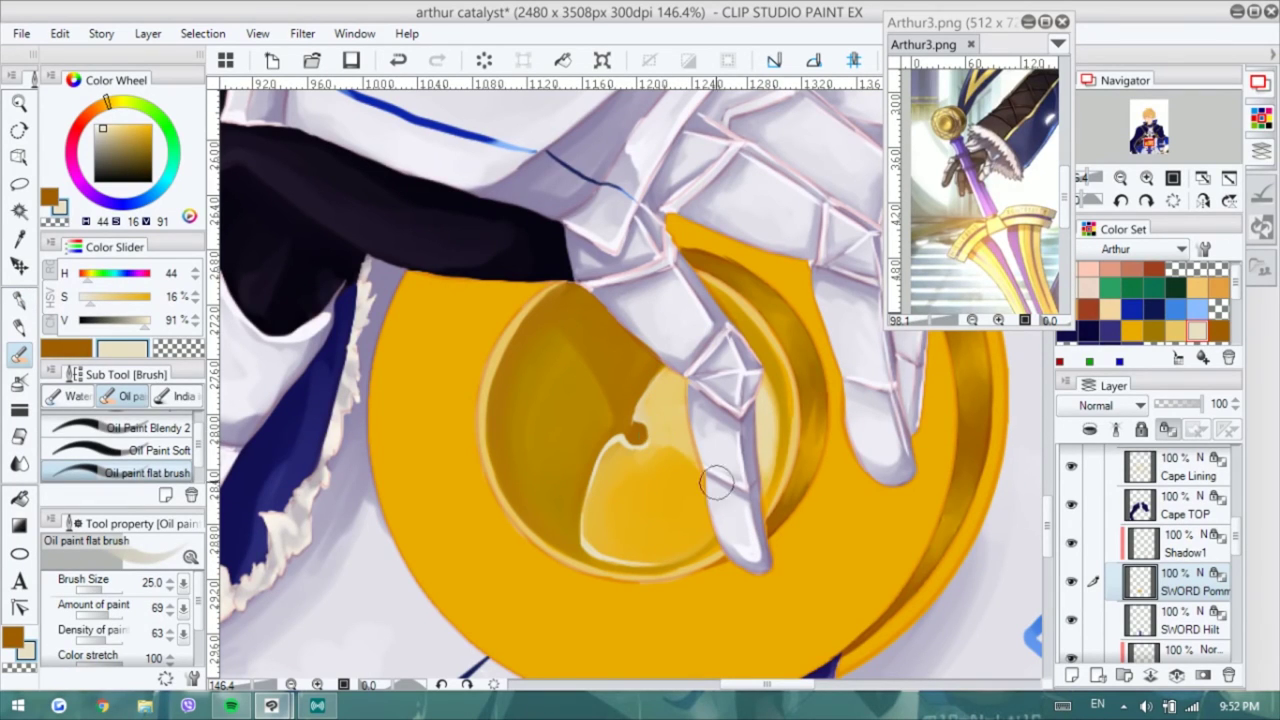
pyautogui.press('p')
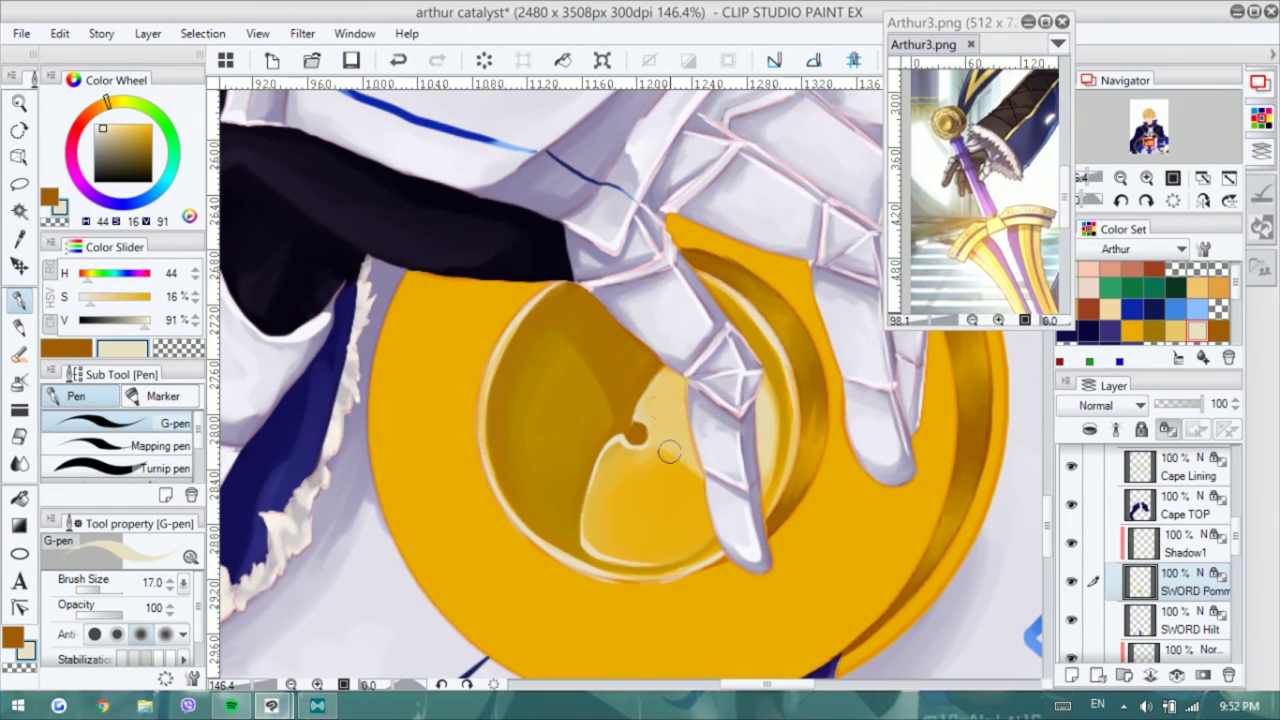
pyautogui.hotkey('ctrl', 'z')
pyautogui.keyDown('alt'); pyautogui.click(645, 413); pyautogui.keyUp('alt')
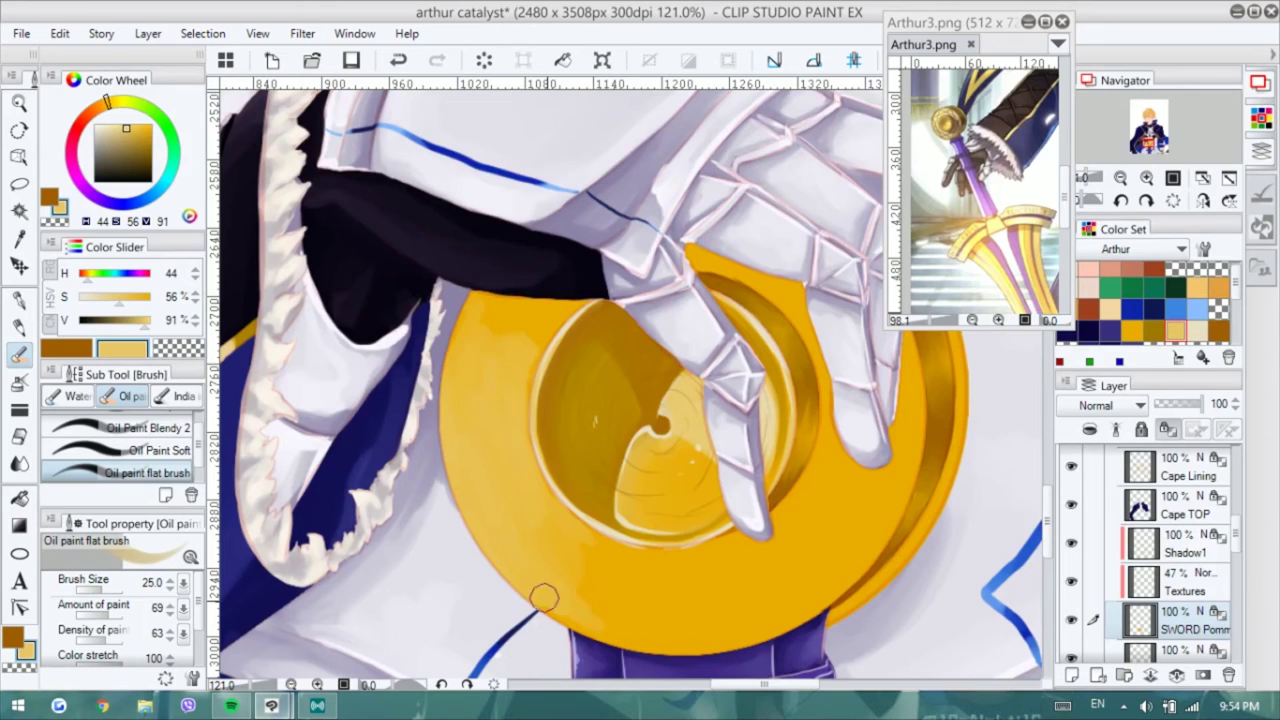
# - Paint light gold over the outer ring's lit side and lower edge on the SWORD Pommel layer with the Oil paint flat brush at size 25
pyautogui.press('b')
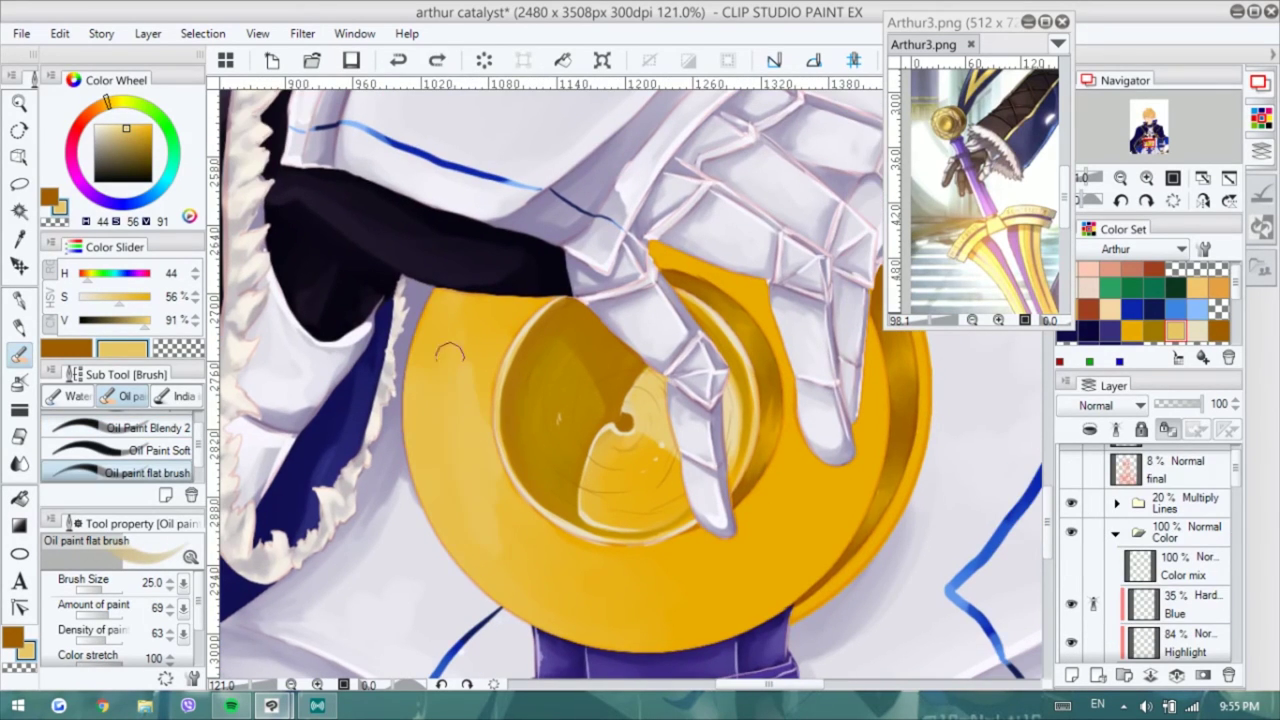
pyautogui.click(449, 352)
pyautogui.scroll(-2, 757, 606)
pyautogui.scroll(-2, 794, 423)
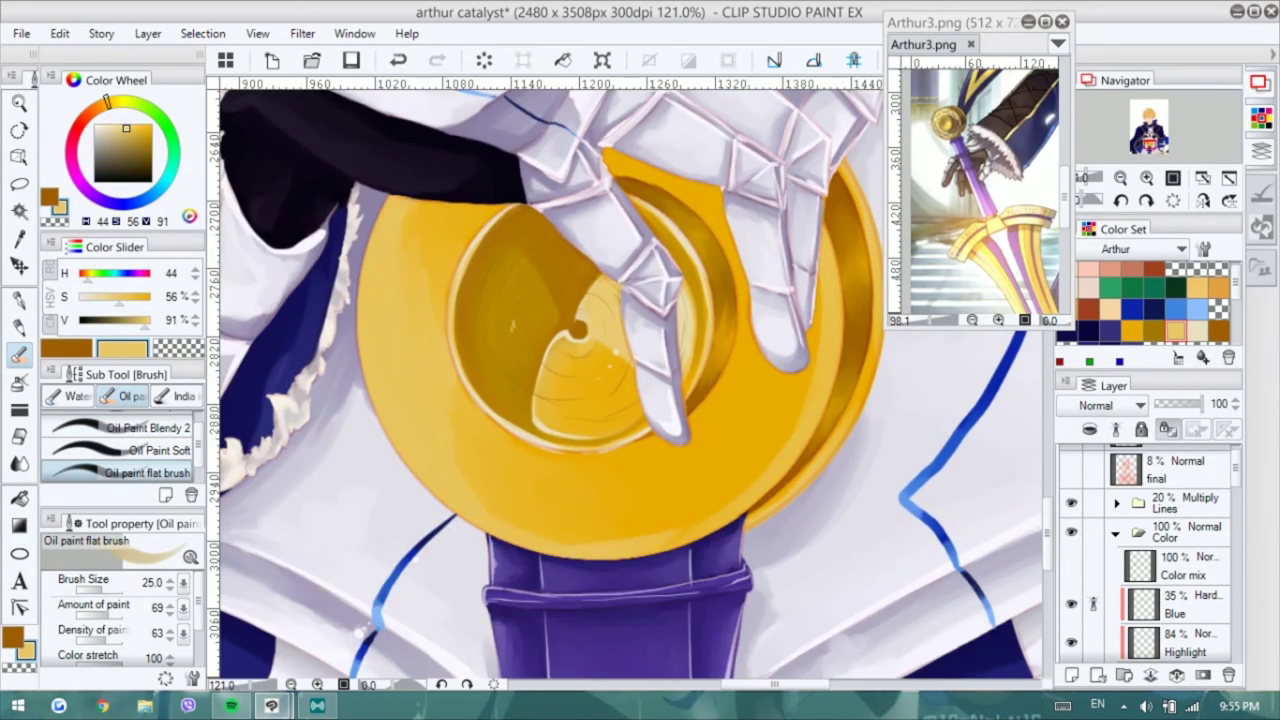
pyautogui.scroll(1, 542, 222)
# - Add cream highlights along the pommel's outer ring and fine glints on its lit side
pyautogui.click(1197, 330)
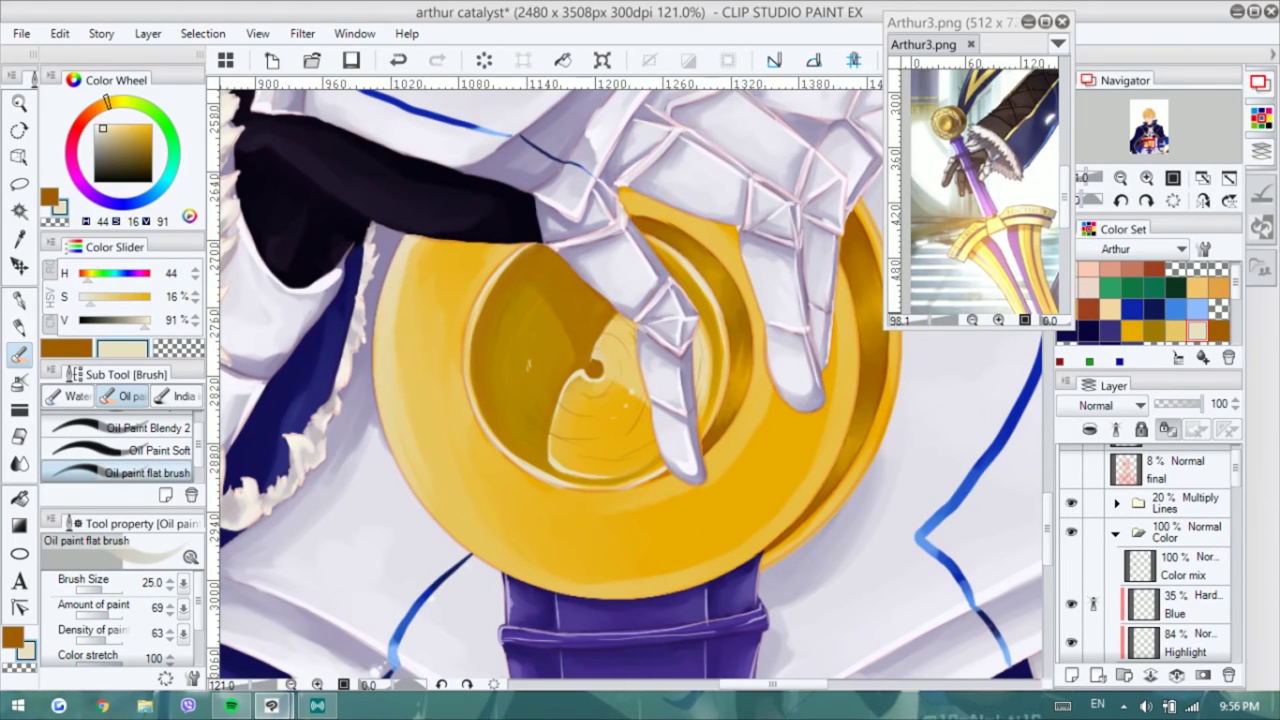
pyautogui.hscroll(2, 560, 330)
pyautogui.hscroll(-1, 358, 325)
pyautogui.scroll(-1, 358, 325)
pyautogui.press('p')
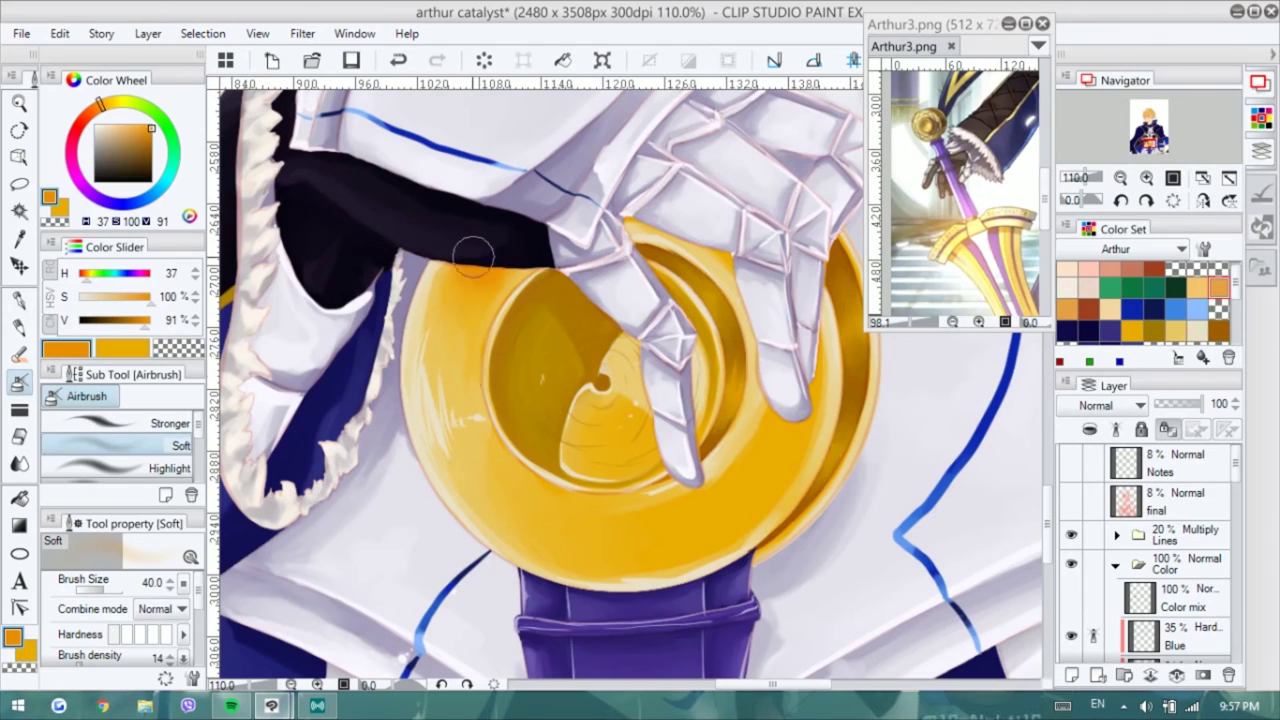
# - Shade the pommel's outer ring in orange around the inner disc with the Oil paint flat brush at size 25
pyautogui.press('b')
pyautogui.moveTo(812, 360); pyautogui.dragTo(790, 412)
pyautogui.moveTo(700, 570); pyautogui.dragTo(510, 545)
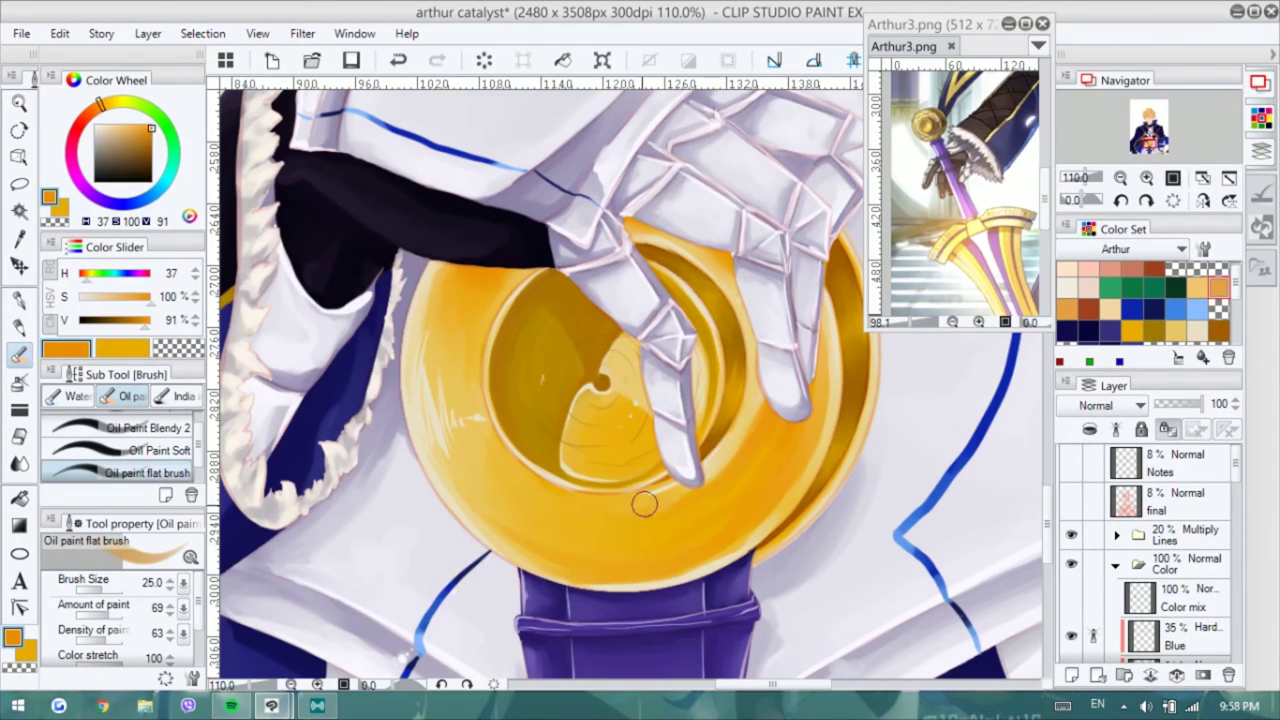
pyautogui.moveTo(660, 505); pyautogui.dragTo(480, 320)
pyautogui.moveTo(546, 412); pyautogui.dragTo(540, 400)
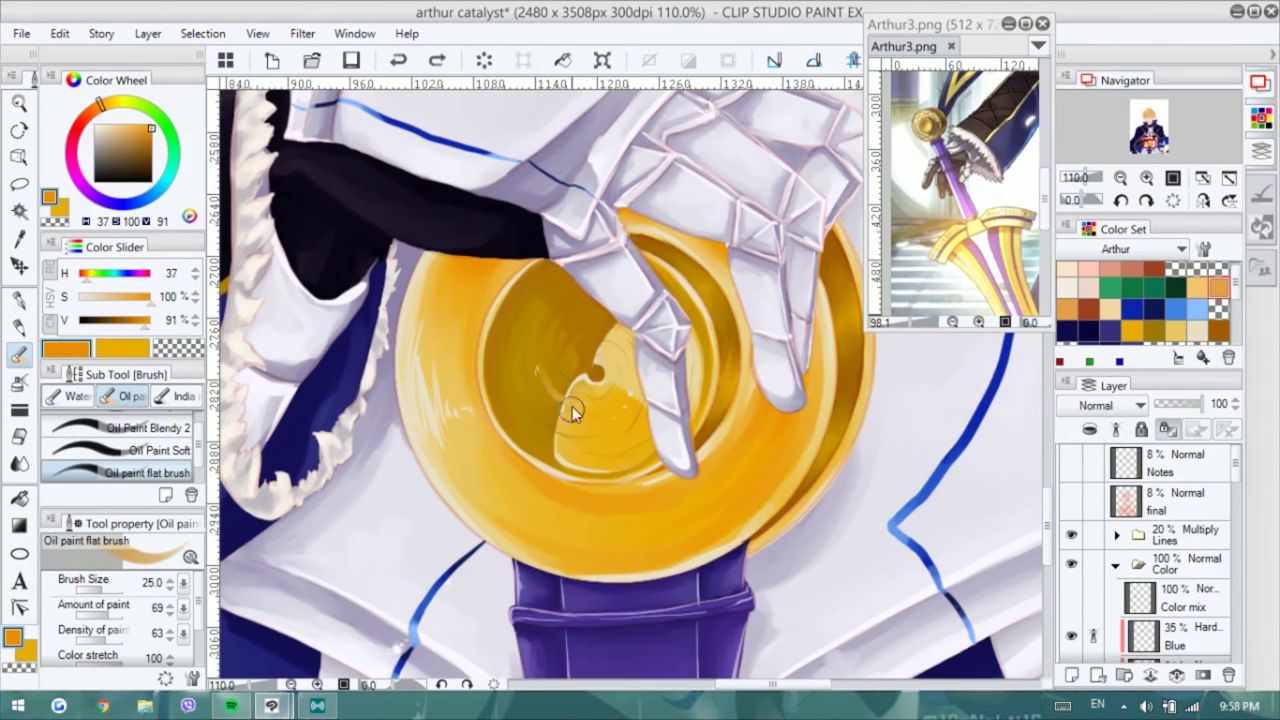
# - Add a triangle outline in dark gold to the pommel's outer ring on its own layer, Layer 4
pyautogui.keyDown('ctrl'); pyautogui.keyDown('shift'); pyautogui.click(580, 440); pyautogui.keyUp('shift'); pyautogui.keyUp('ctrl')
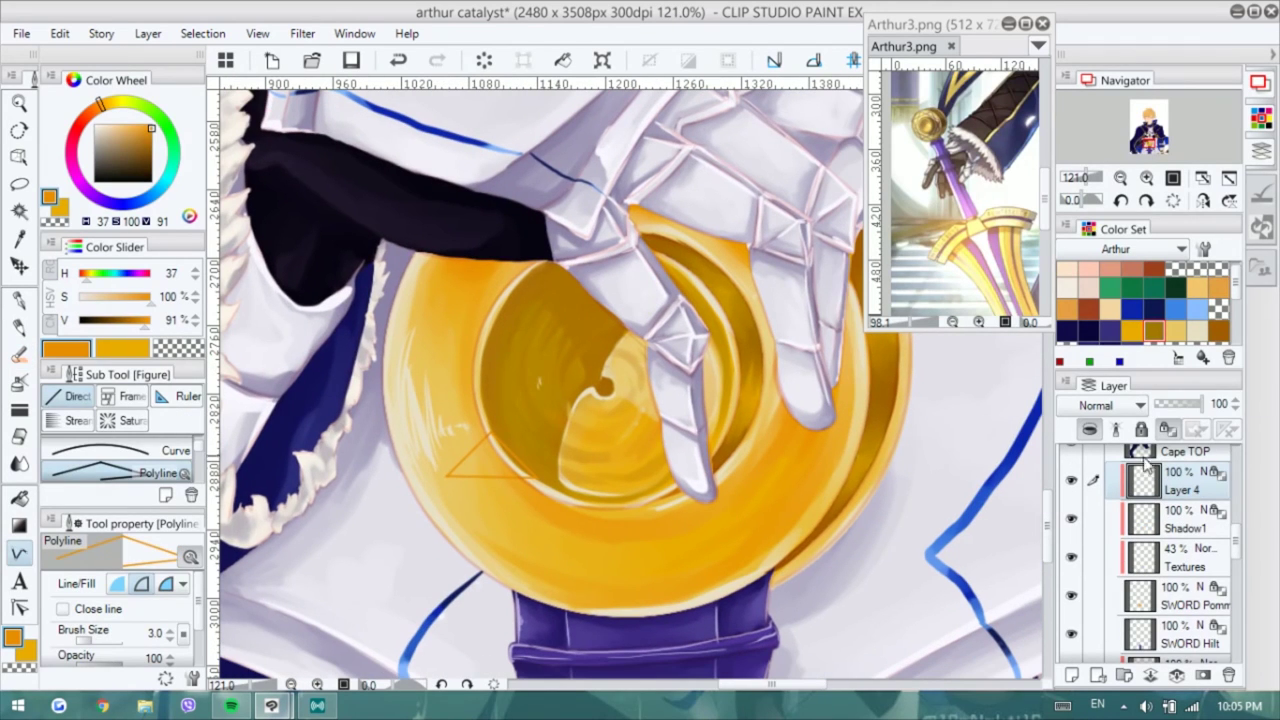
pyautogui.press('b')
pyautogui.keyDown('alt'); pyautogui.click(380, 444); pyautogui.keyUp('alt')
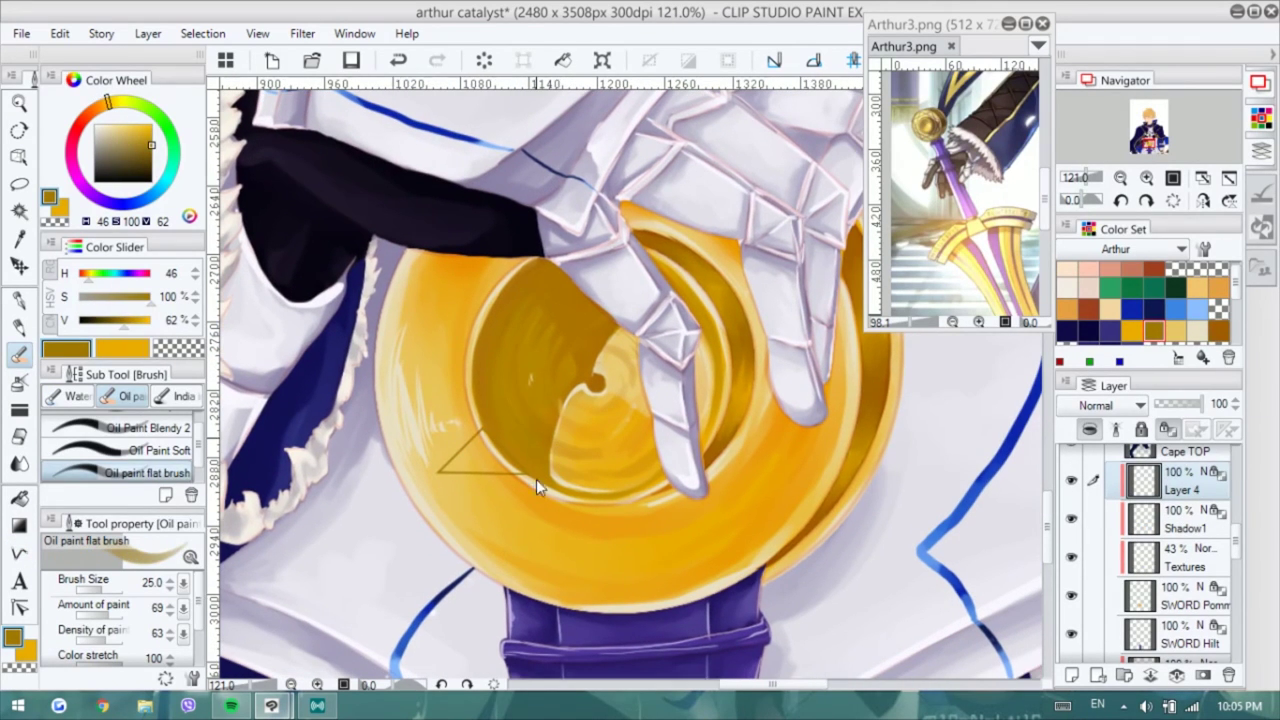
pyautogui.moveTo(440, 420); pyautogui.dragTo(475, 450)
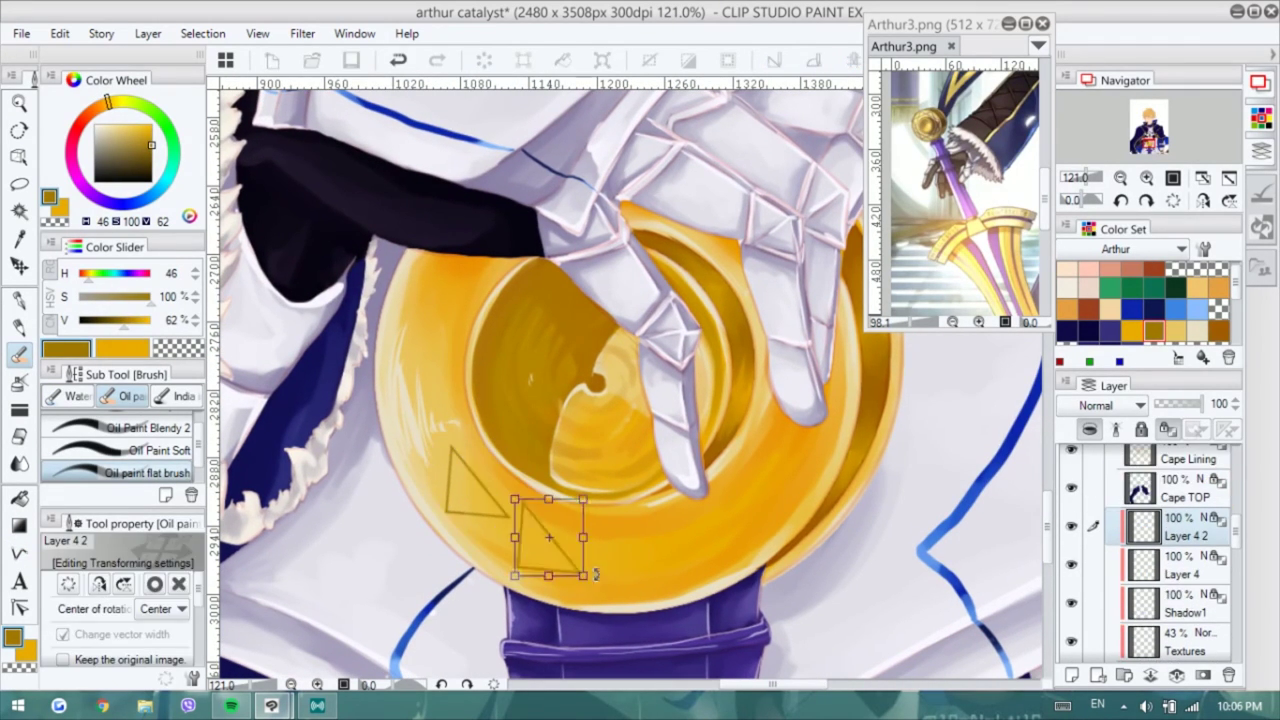
# - Duplicate the triangle several times and transform the copies into a zigzag ornament along the outer ring's lower half
pyautogui.moveTo(596, 575)
pyautogui.mouseDown()
pyautogui.moveTo(540, 540)
pyautogui.moveTo(671, 557)
pyautogui.moveTo(720, 530)
pyautogui.moveTo(810, 400)
pyautogui.mouseUp()
pyautogui.hotkey('ctrl', 'c')
pyautogui.hotkey('ctrl', 'v')
pyautogui.hotkey('ctrl', 'c')
pyautogui.hotkey('ctrl', 'v')
pyautogui.press('Return')
pyautogui.hotkey('ctrl', 'c')
pyautogui.hotkey('ctrl', 'v')
pyautogui.press('Return')
pyautogui.scroll(-3, 1150, 550)
pyautogui.click(1092, 550)
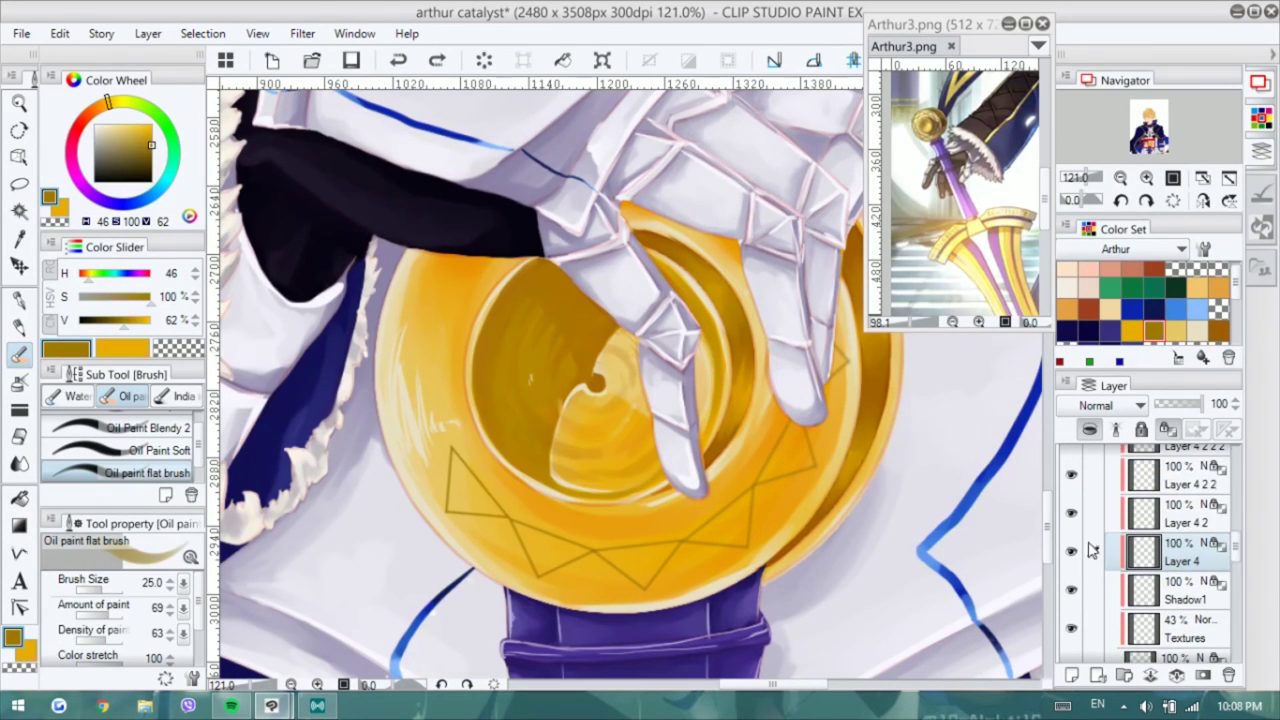
# - Duplicate the Layer 4 triangle again and transform the copies to continue the ornament up the outer ring's lit side
pyautogui.hotkey('ctrl', 'c')
pyautogui.hotkey('ctrl', 'v')
pyautogui.hotkey('ctrl', 'c')
pyautogui.hotkey('ctrl', 'v')
pyautogui.hotkey('ctrl', 't')
pyautogui.moveTo(440, 410); pyautogui.dragTo(490, 212)
pyautogui.press('Return')
pyautogui.hotkey('ctrl', 't')
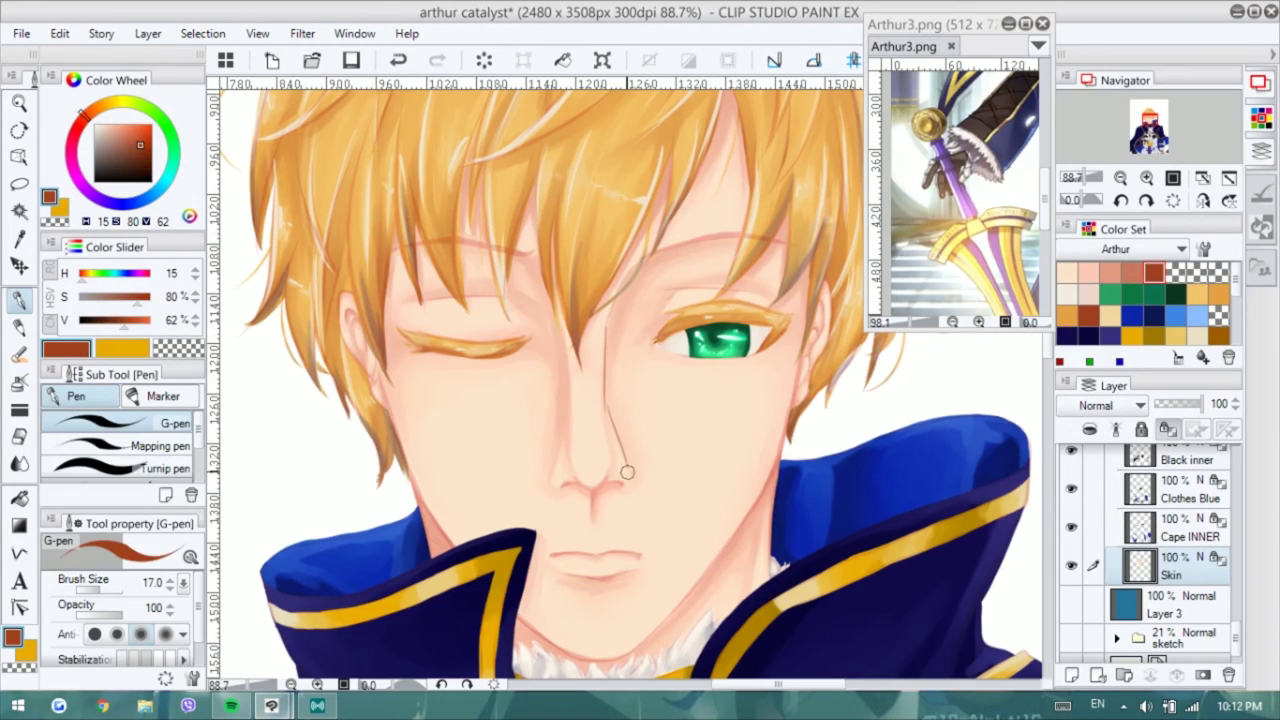
# - Shade the sides of the nose bridge on the Skin layer in reddish brown and light skin tone with the Oil paint flat brush at size 25
pyautogui.press('b')
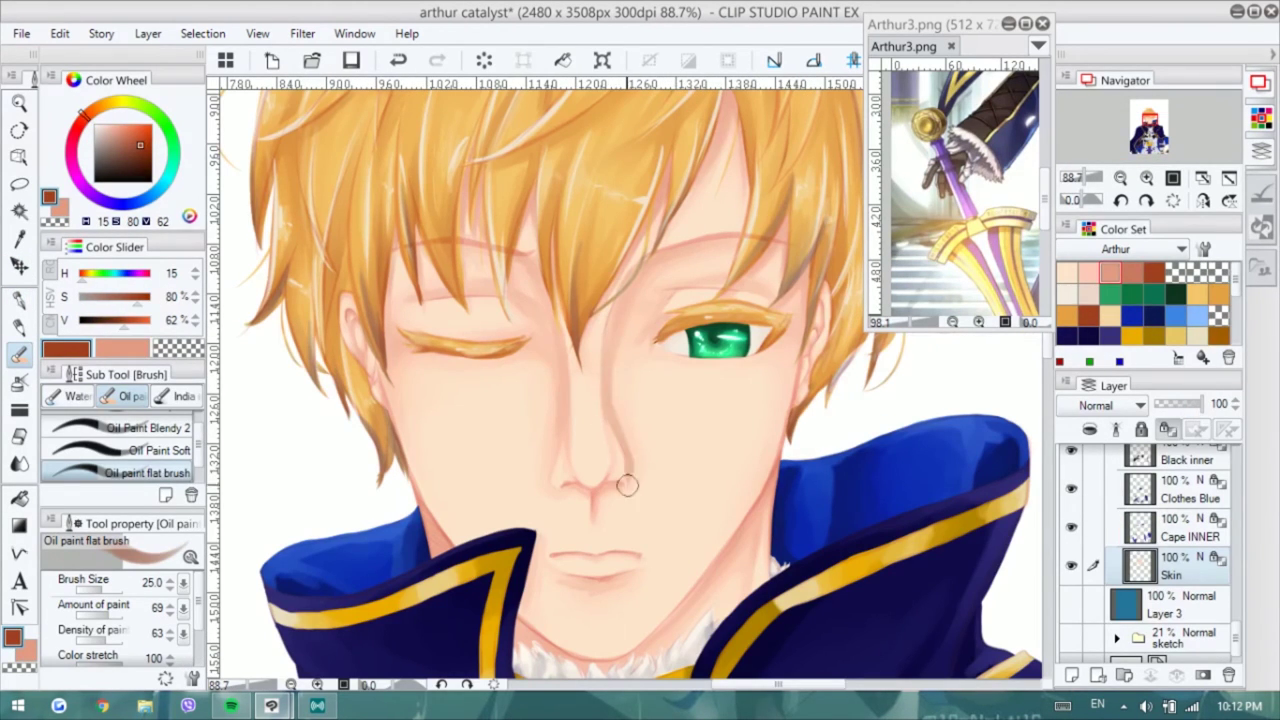
pyautogui.keyDown('alt'); pyautogui.click(627, 485); pyautogui.keyUp('alt')
pyautogui.hotkey('ctrl', 'z')
pyautogui.keyDown('alt'); pyautogui.click(563, 391); pyautogui.keyUp('alt')
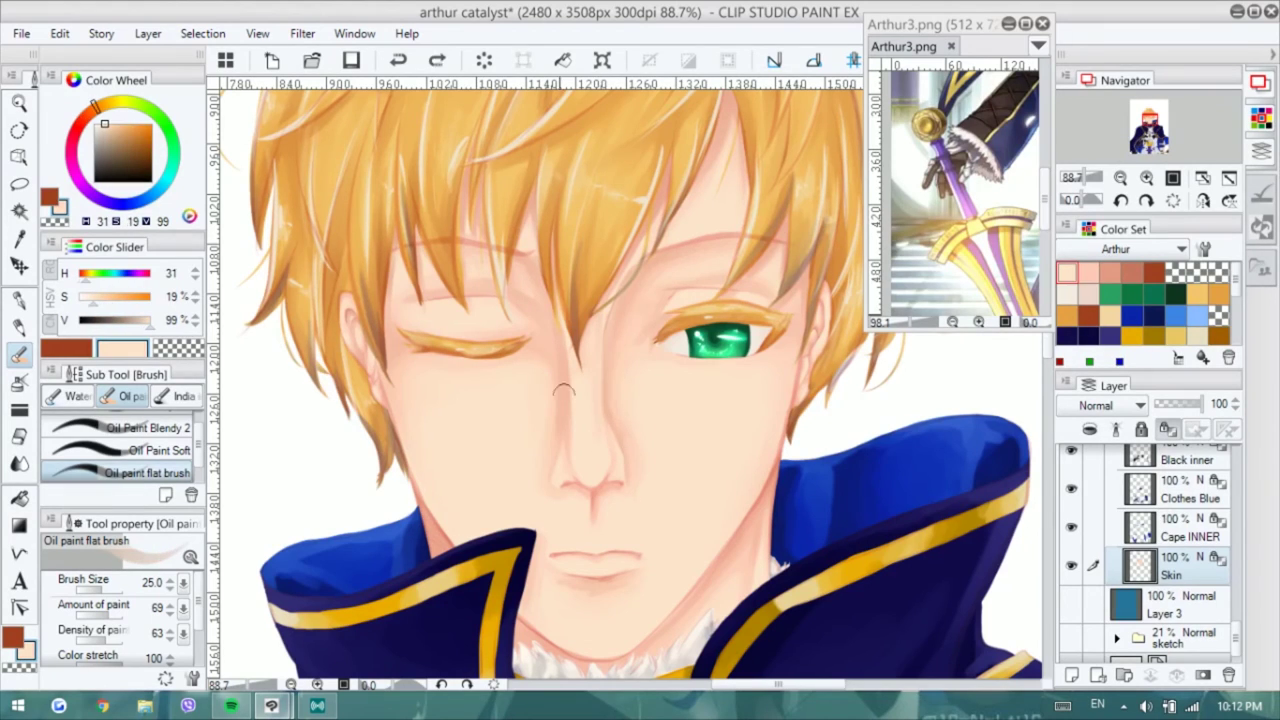
pyautogui.moveTo(574, 413); pyautogui.dragTo(560, 427)
pyautogui.keyDown('alt'); pyautogui.click(604, 345); pyautogui.keyUp('alt')
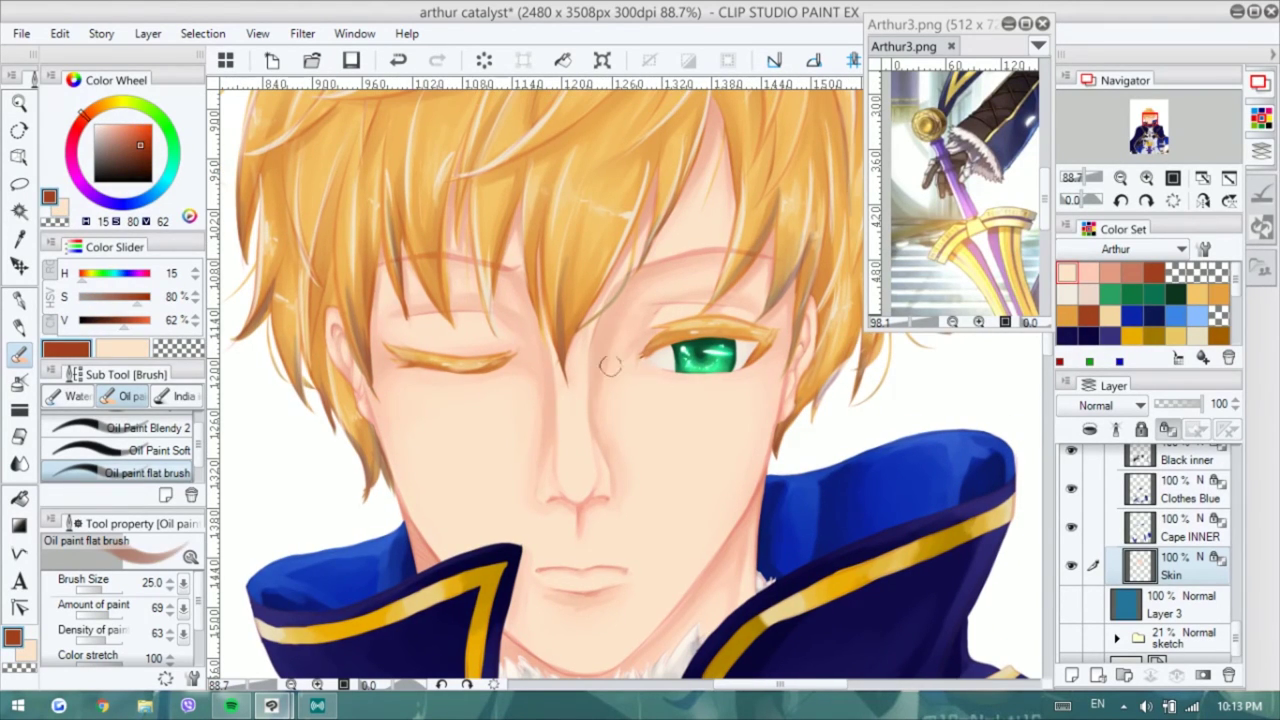
# - Soften the shading beside the nose with Oil Paint Blendy 2 at size 40 and shade around the open eye with the flat brush
pyautogui.press(',')
pyautogui.press(',')
pyautogui.press('x')
pyautogui.moveTo(649, 390); pyautogui.dragTo(649, 380)
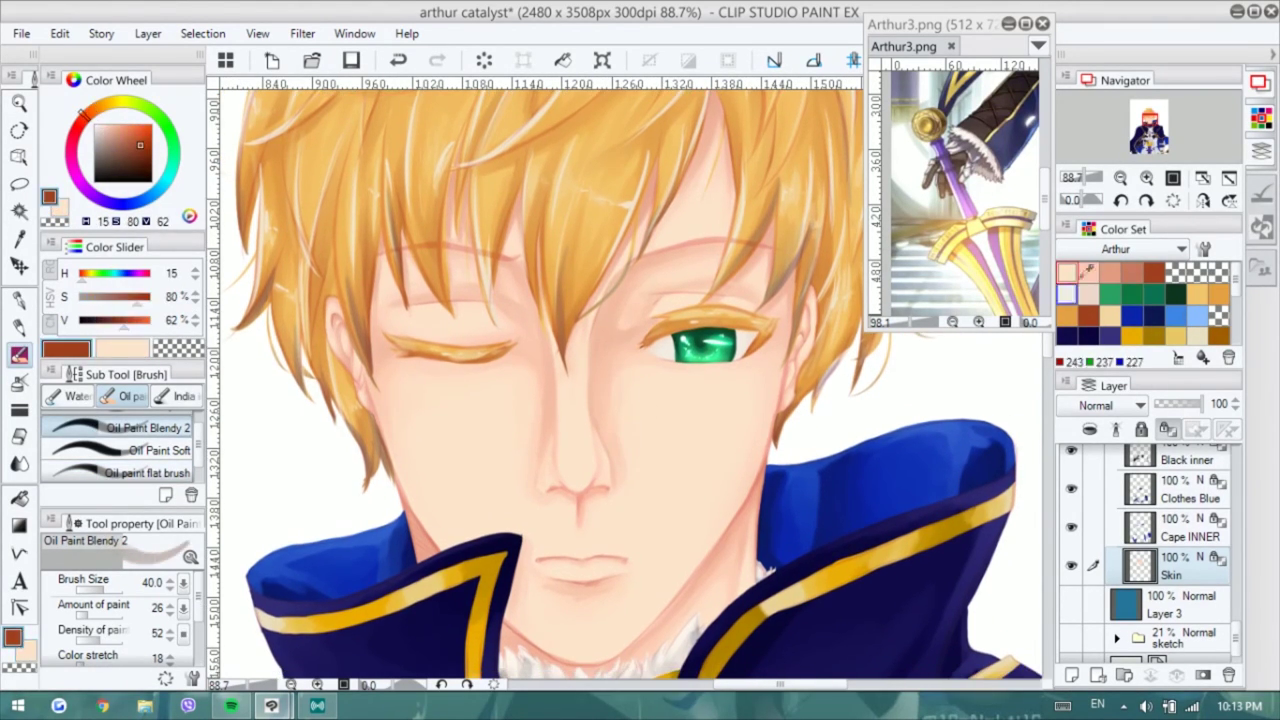
pyautogui.press('.')
pyautogui.press('.')
pyautogui.moveTo(734, 290); pyautogui.dragTo(749, 310)
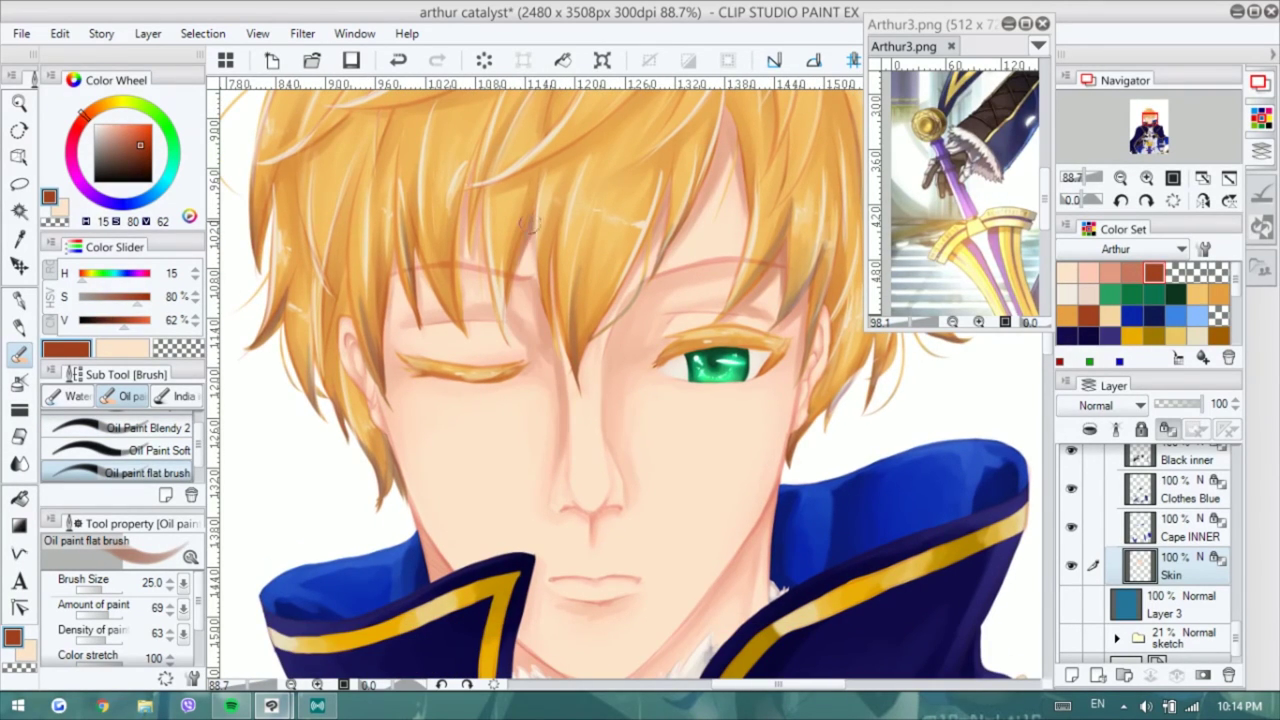
# - Deepen the shadow between the brows and down the nose bridge, alternating Oil Paint Blendy 2 at size 40 with the flat brush at size 25
pyautogui.press(',')
pyautogui.press(',')
pyautogui.press('x')
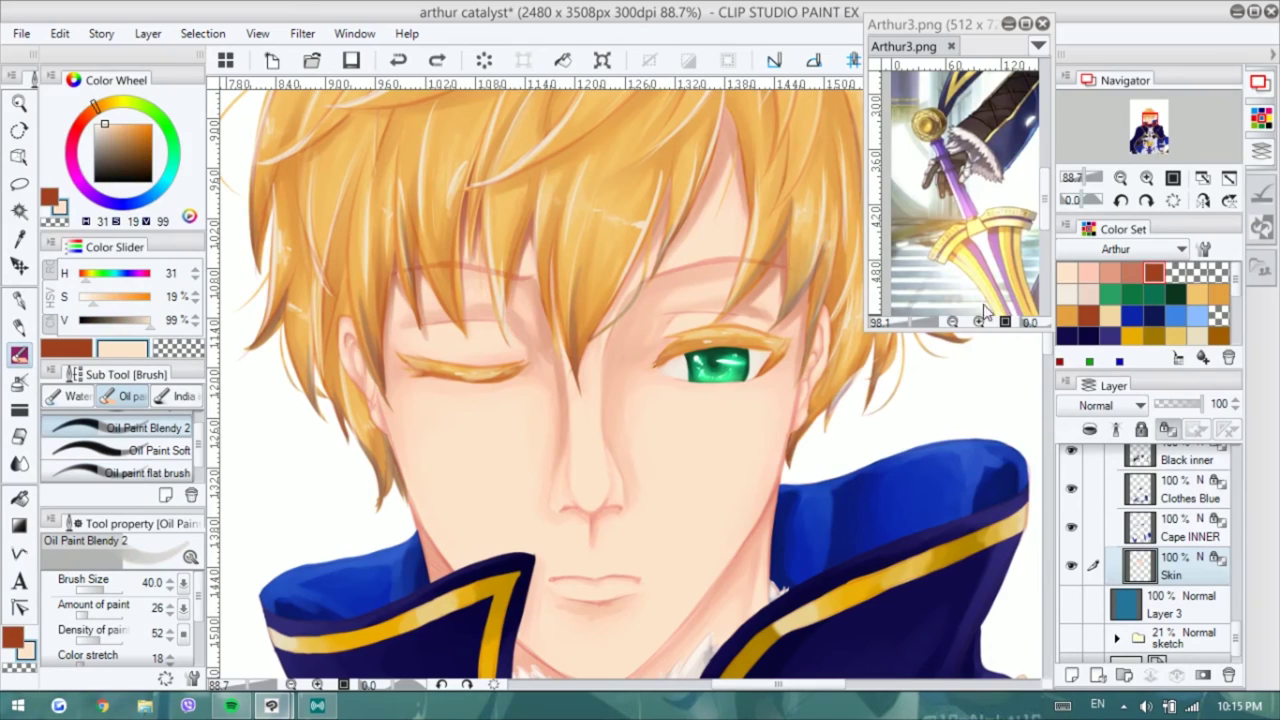
pyautogui.press('x')
pyautogui.press('.')
pyautogui.press('.')
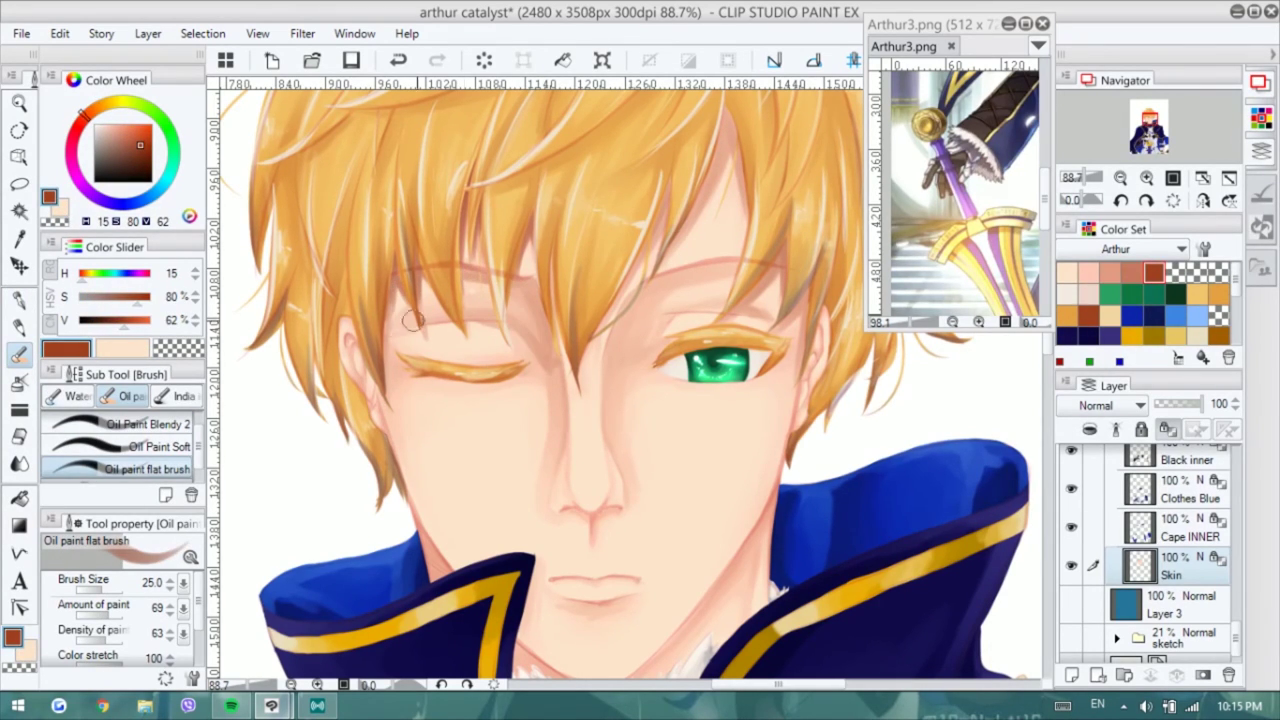
# - Paint reddish-brown shadows around the closed eye, cheek, jawline, lower lip and neck with the Oil paint flat brush at size 25
pyautogui.moveTo(425, 455); pyautogui.dragTo(392, 375)
pyautogui.scroll(-2, 440, 500)
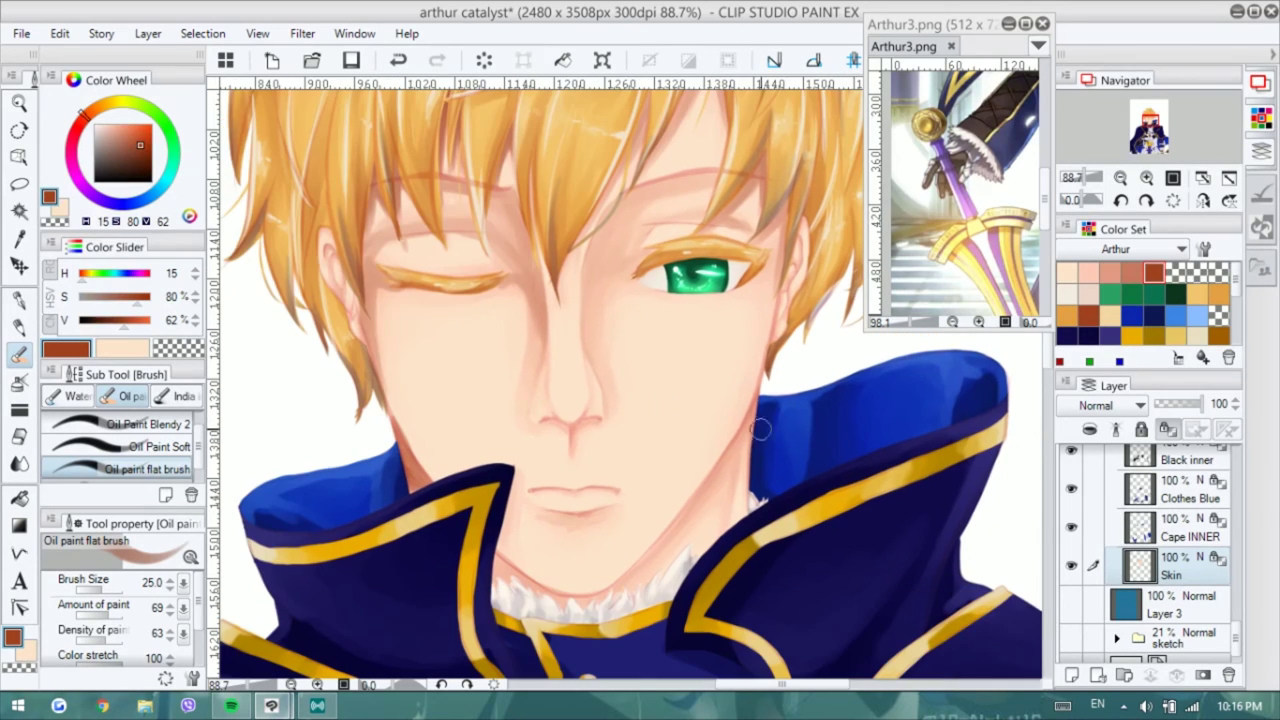
pyautogui.moveTo(622, 591); pyautogui.dragTo(685, 572)
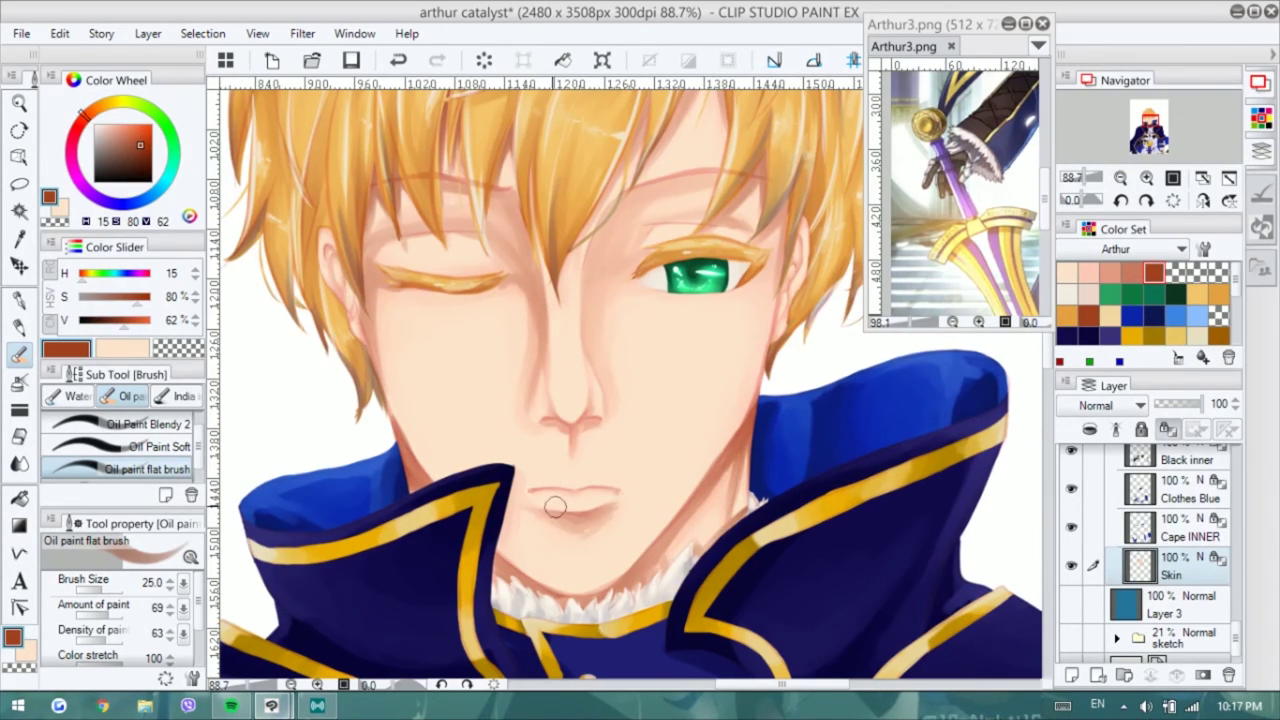
pyautogui.scroll(2, 555, 507)
pyautogui.press('b')
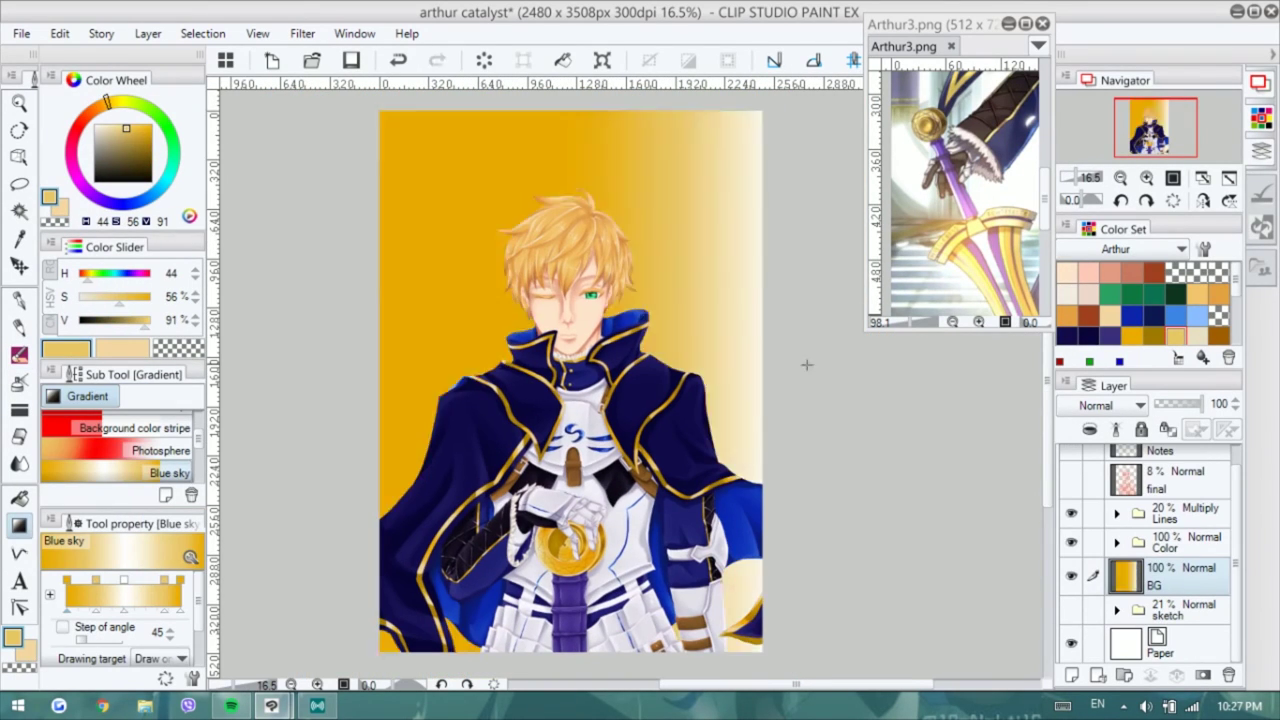
# - Lay a gold gradient with a white centre on the BG layer and paint gold streaks down both sides with the Oil paint flat brush at size 300
pyautogui.press('b')
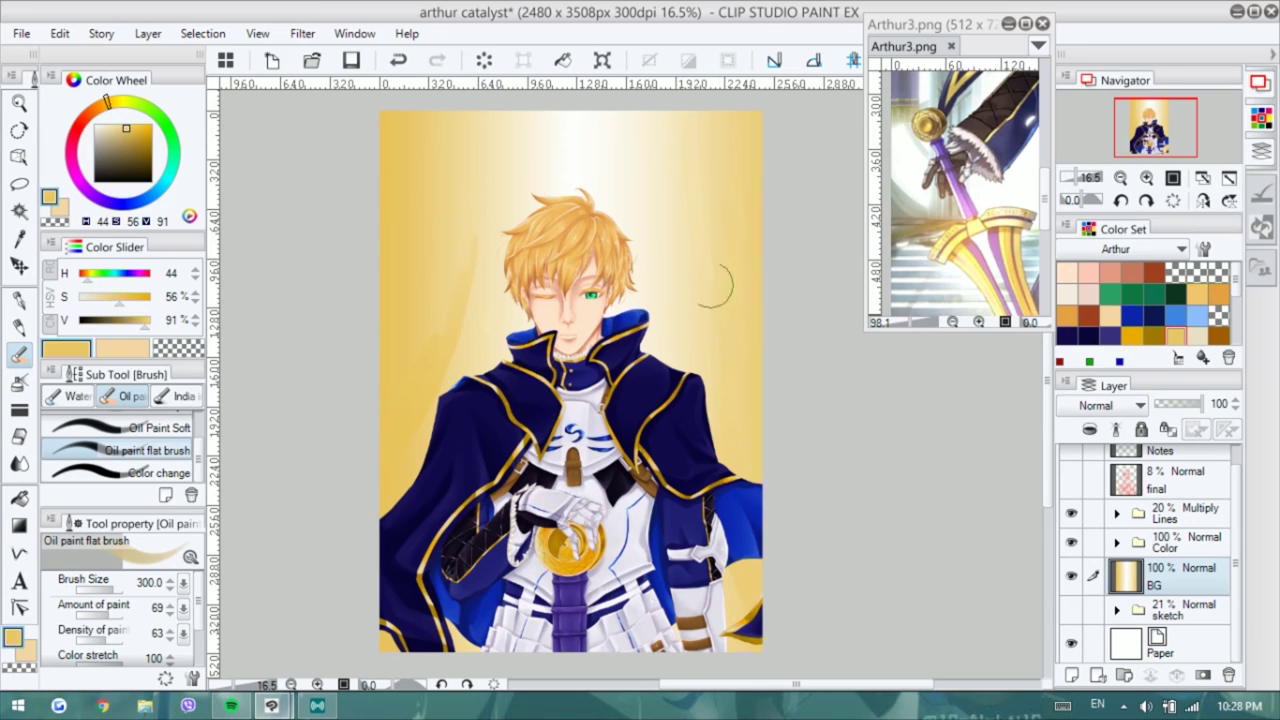
pyautogui.moveTo(744, 110); pyautogui.dragTo(763, 171)
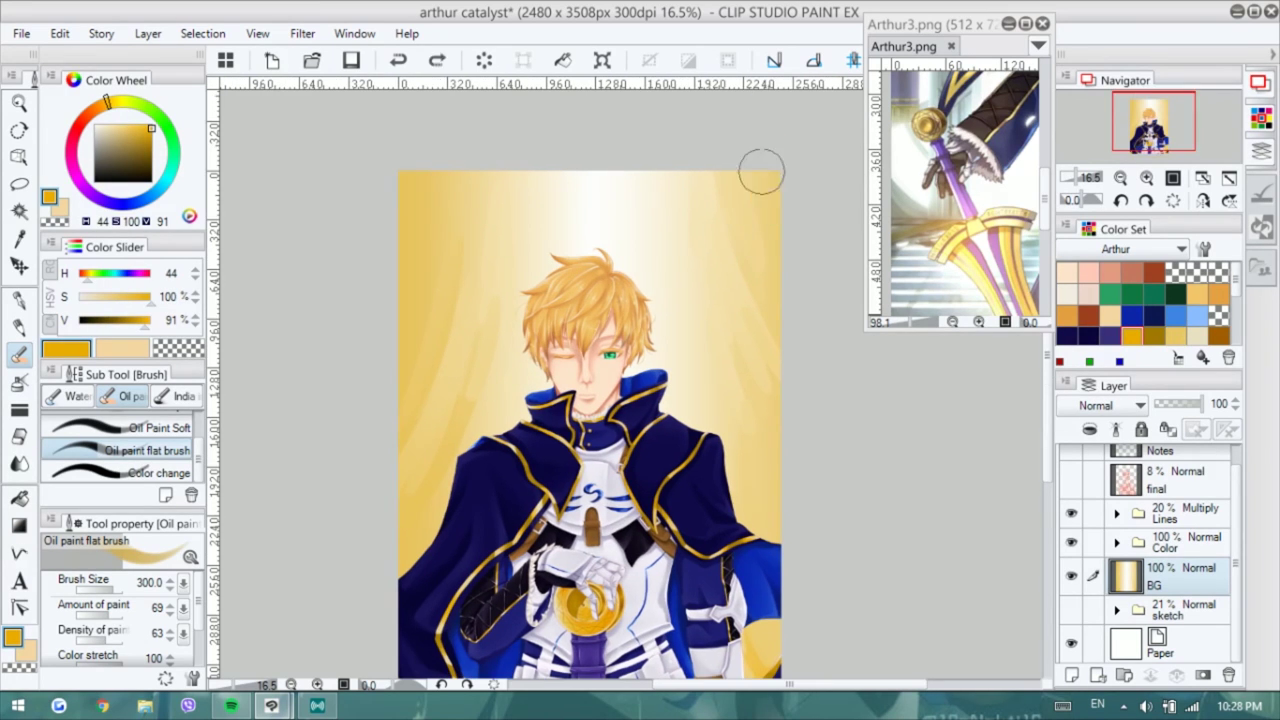
pyautogui.moveTo(450, 176)
pyautogui.mouseDown()
pyautogui.moveTo(460, 262)
pyautogui.moveTo(442, 259)
pyautogui.mouseUp()
pyautogui.press('p')
pyautogui.press('b')
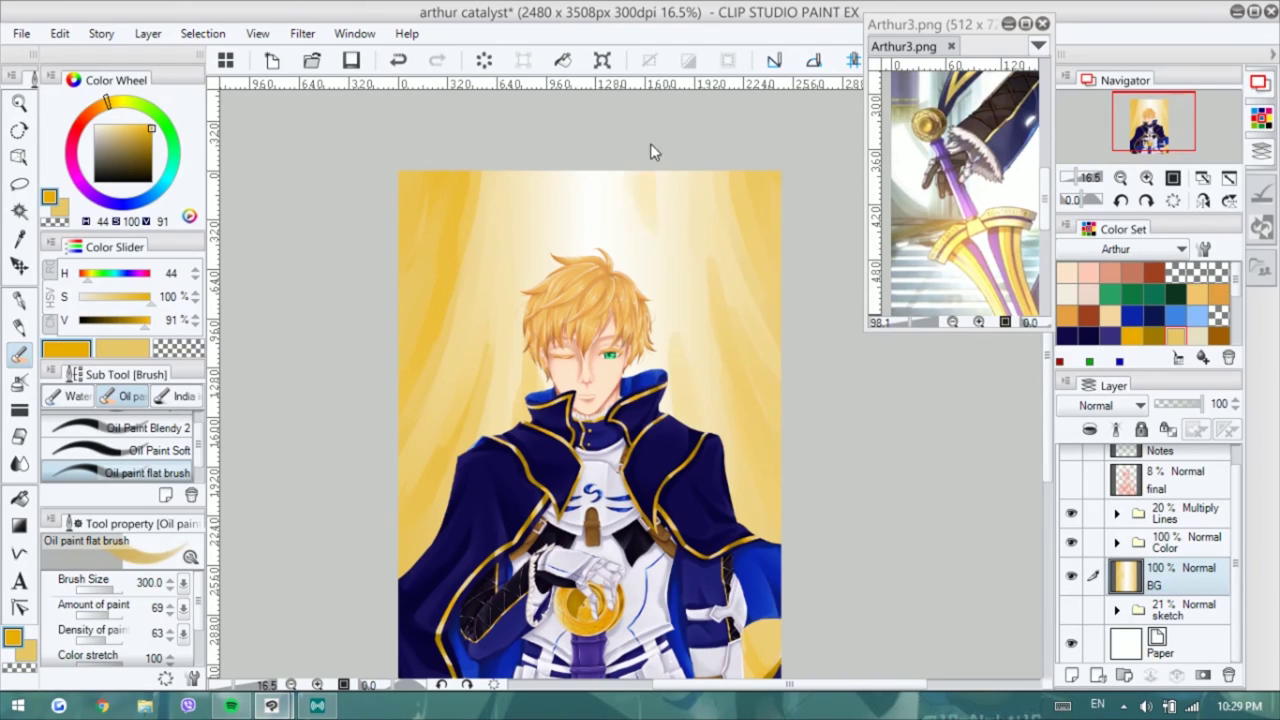
# - Blend pale gold streaks into both sides of the background with the Oil paint flat brush and Oil Paint Blendy 2 at size 300
pyautogui.scroll(-2, 486, 166)
pyautogui.keyDown('alt'); pyautogui.click(466, 198); pyautogui.keyUp('alt')
pyautogui.scroll(2, 434, 300)
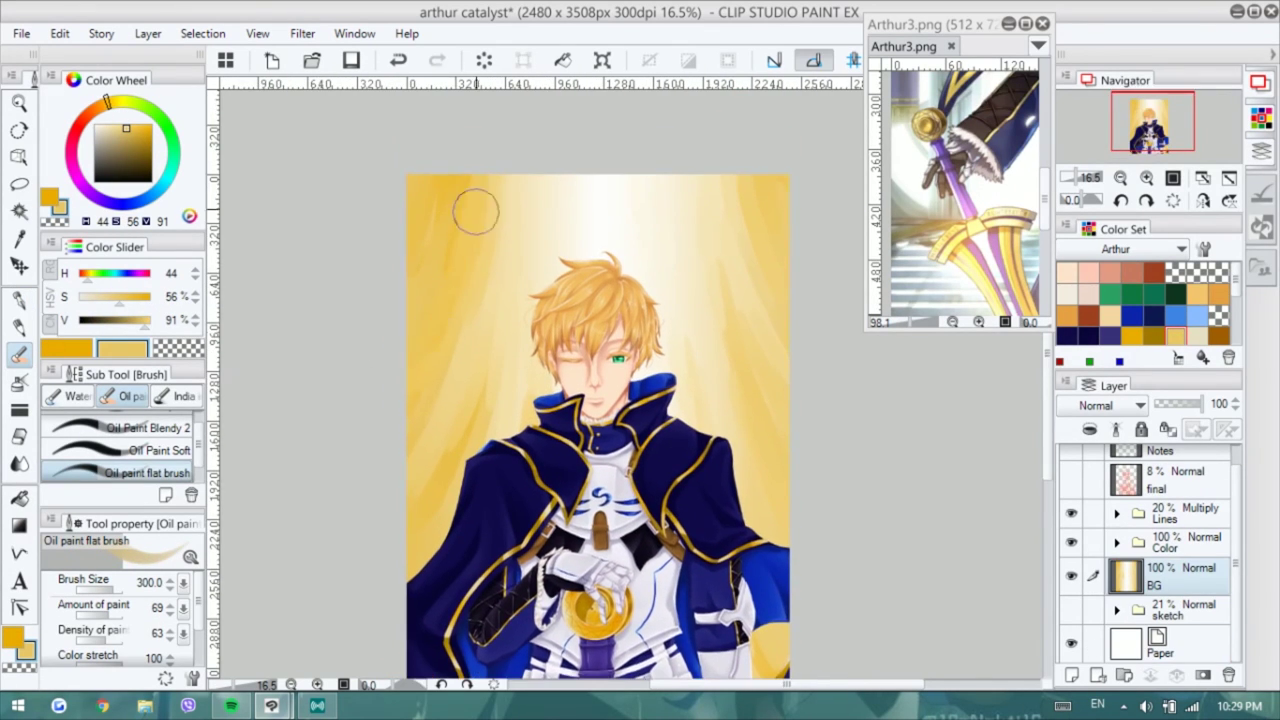
pyautogui.moveTo(434, 300); pyautogui.dragTo(414, 292)
pyautogui.press('b')
pyautogui.scroll(-2, 600, 330)
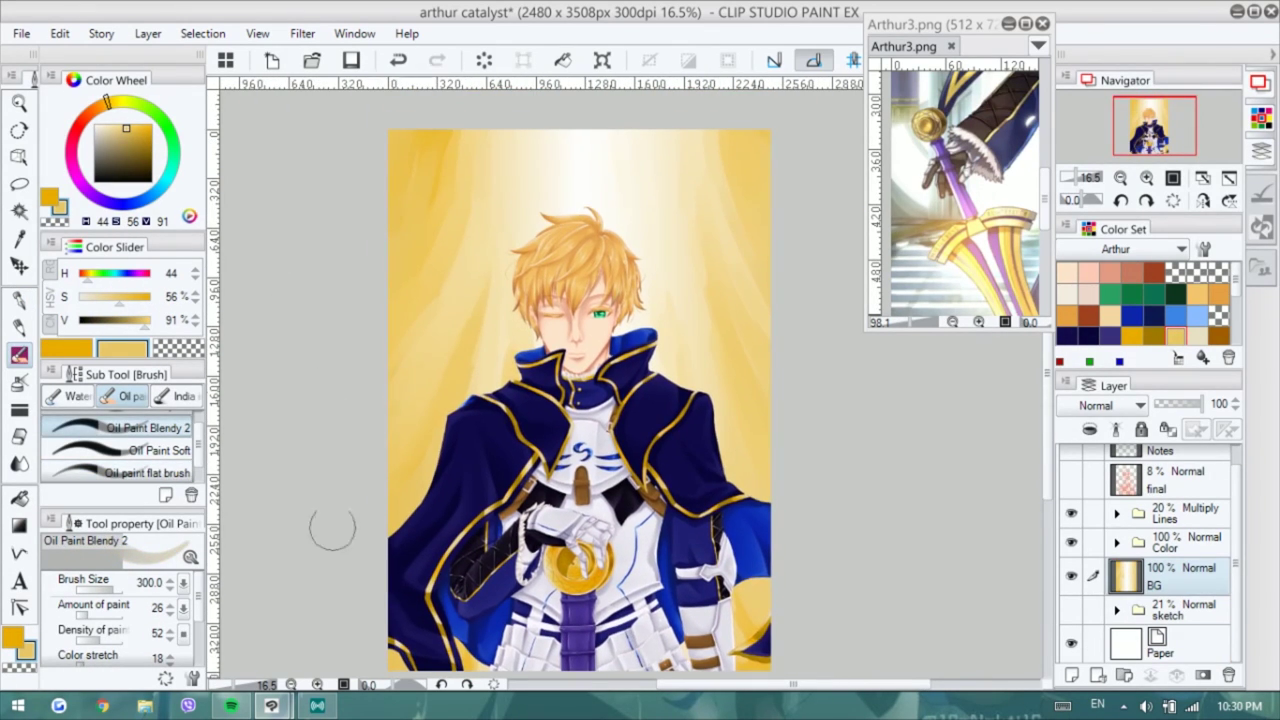
# - Draw thin cream light rays and specks on both sides of the BG layer with the G-pen at size 400
pyautogui.scroll(1, 368, 516)
pyautogui.press('p')
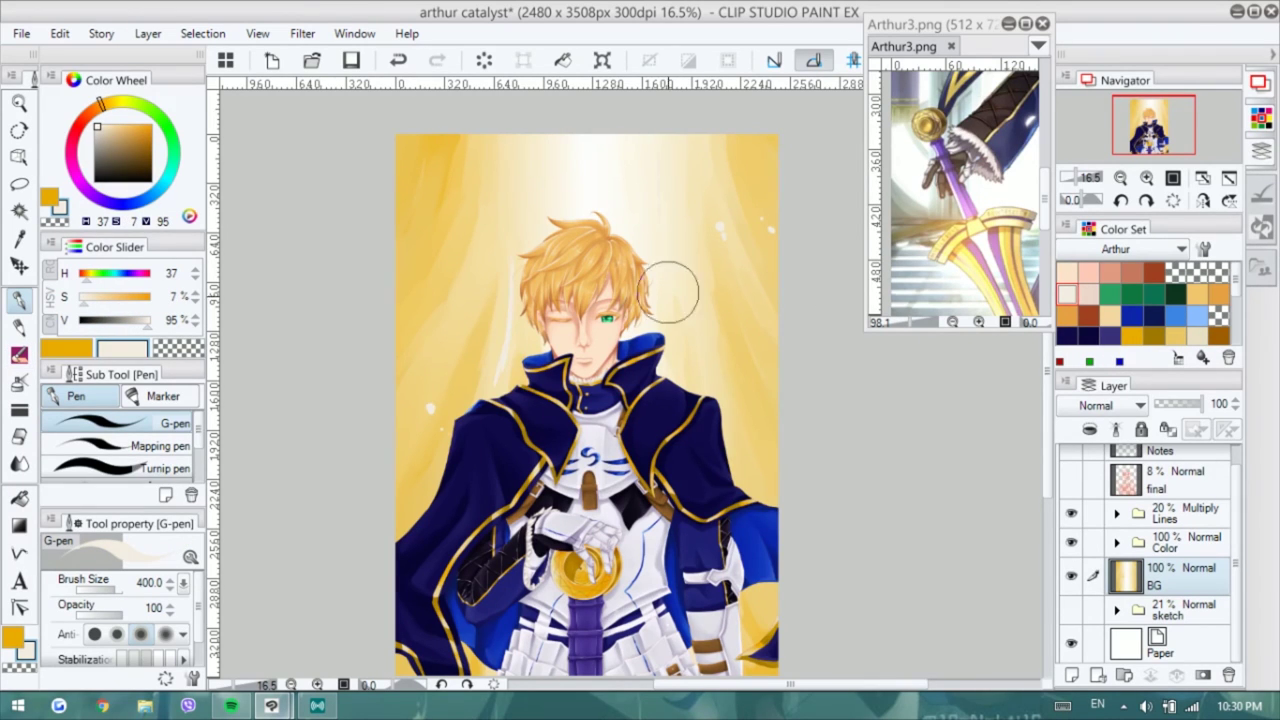
pyautogui.hscroll(2, 720, 129)
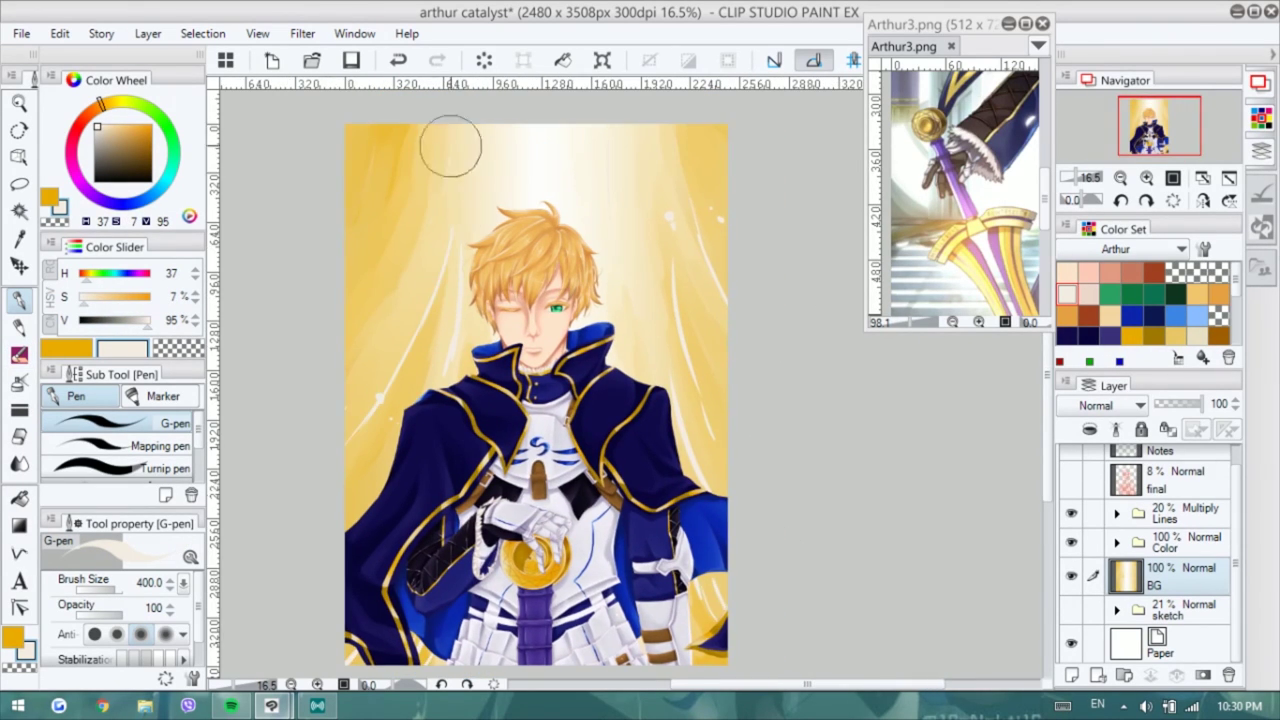
pyautogui.scroll(1, 356, 297)
# - Draw further rays and light spots across the background in beige and white with the G-pen at size 400
pyautogui.keyDown('alt'); pyautogui.click(372, 266); pyautogui.keyUp('alt')
pyautogui.scroll(-1, 703, 405)
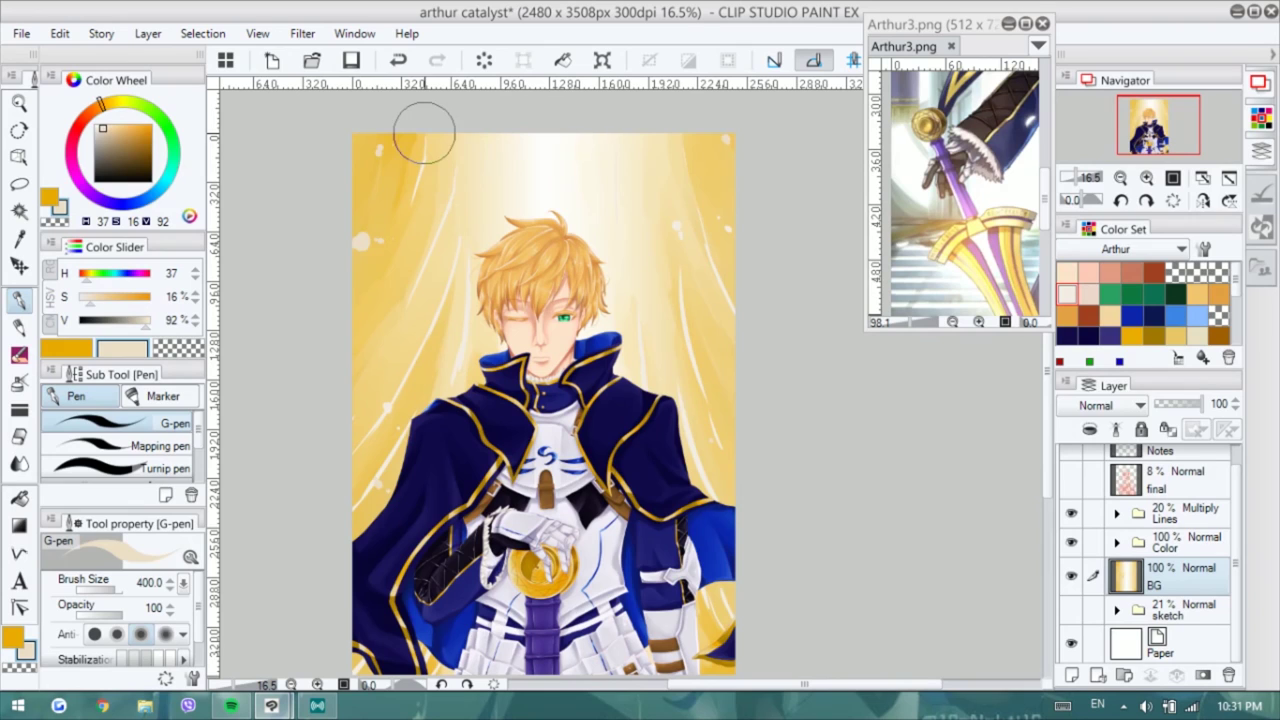
pyautogui.keyDown('alt'); pyautogui.click(622, 200); pyautogui.keyUp('alt')
pyautogui.scroll(-2, 207, 452)
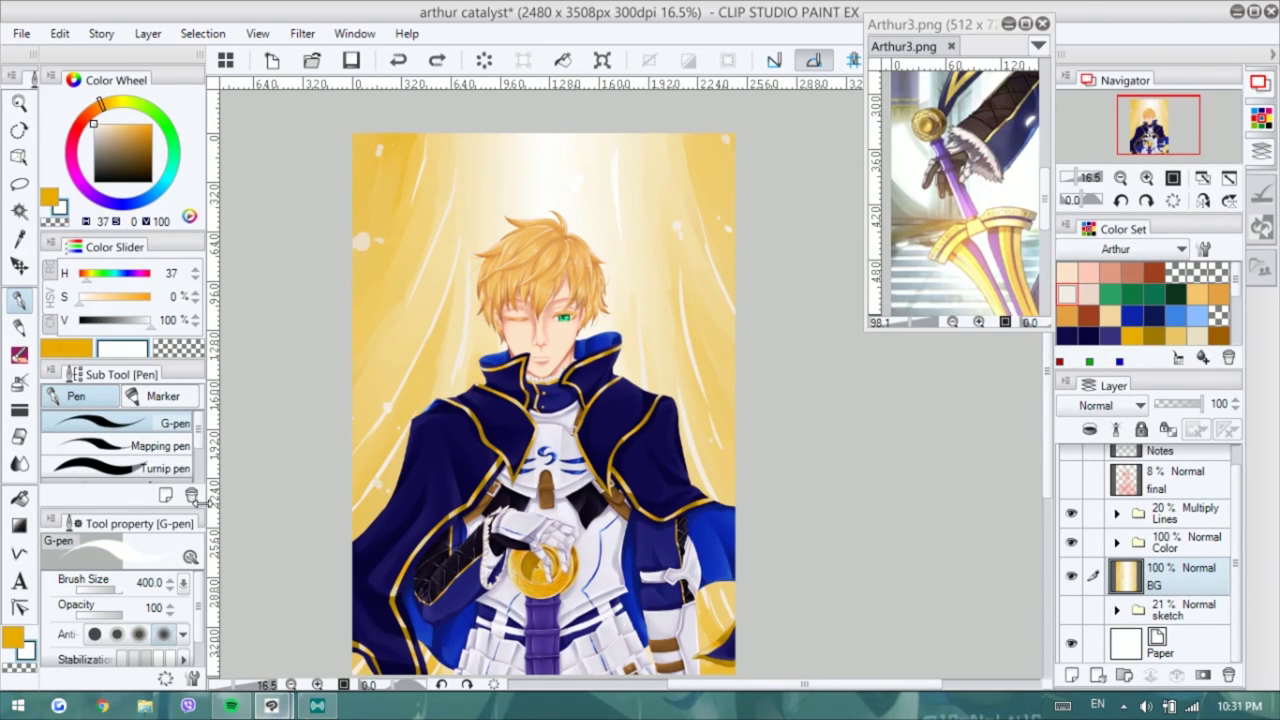
# - Paint translucent white light motes over the figure and background on the Motes layer, and pick gold for the Oil paint flat brush
pyautogui.press('b')
pyautogui.scroll(-1, 720, 208)
pyautogui.press('p')
pyautogui.press('b')
pyautogui.keyDown('alt'); pyautogui.click(353, 283); pyautogui.keyUp('alt')
pyautogui.hotkey('ctrl', '+')
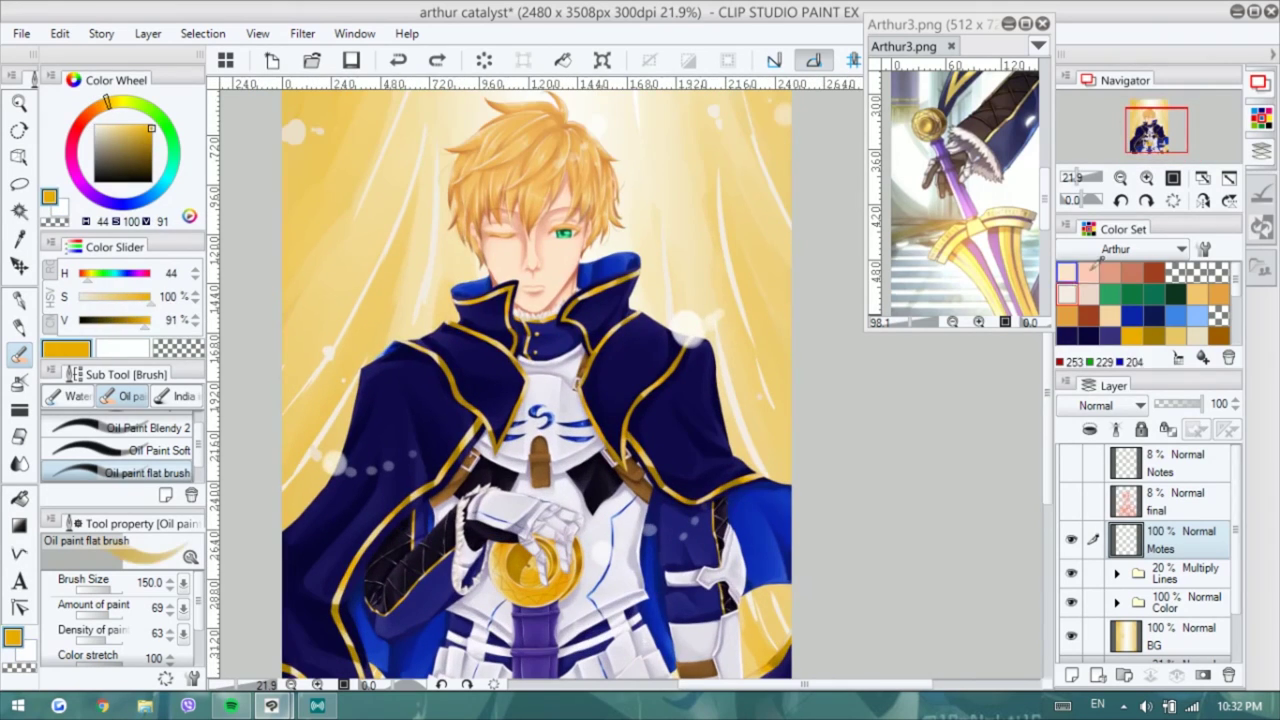
# - Add a layer above the Lines folder and paint pale cream light streaks over the figure with the Opaque watercolor brush
pyautogui.scroll(-1, 649, 531)
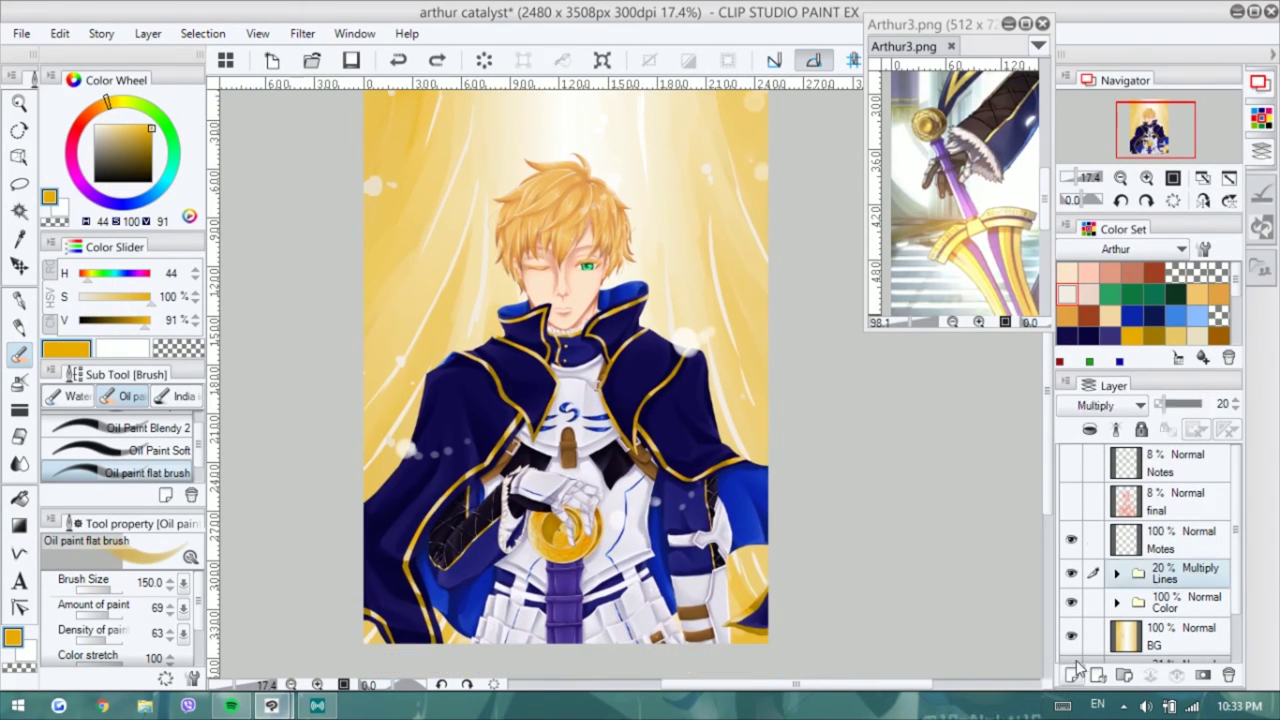
pyautogui.scroll(2, 588, 326)
pyautogui.hotkey('ctrl', 'shift', 'n')
pyautogui.keyDown('alt'); pyautogui.click(693, 398); pyautogui.keyUp('alt')
pyautogui.click(148, 428)
pyautogui.press('b')
pyautogui.press('b')
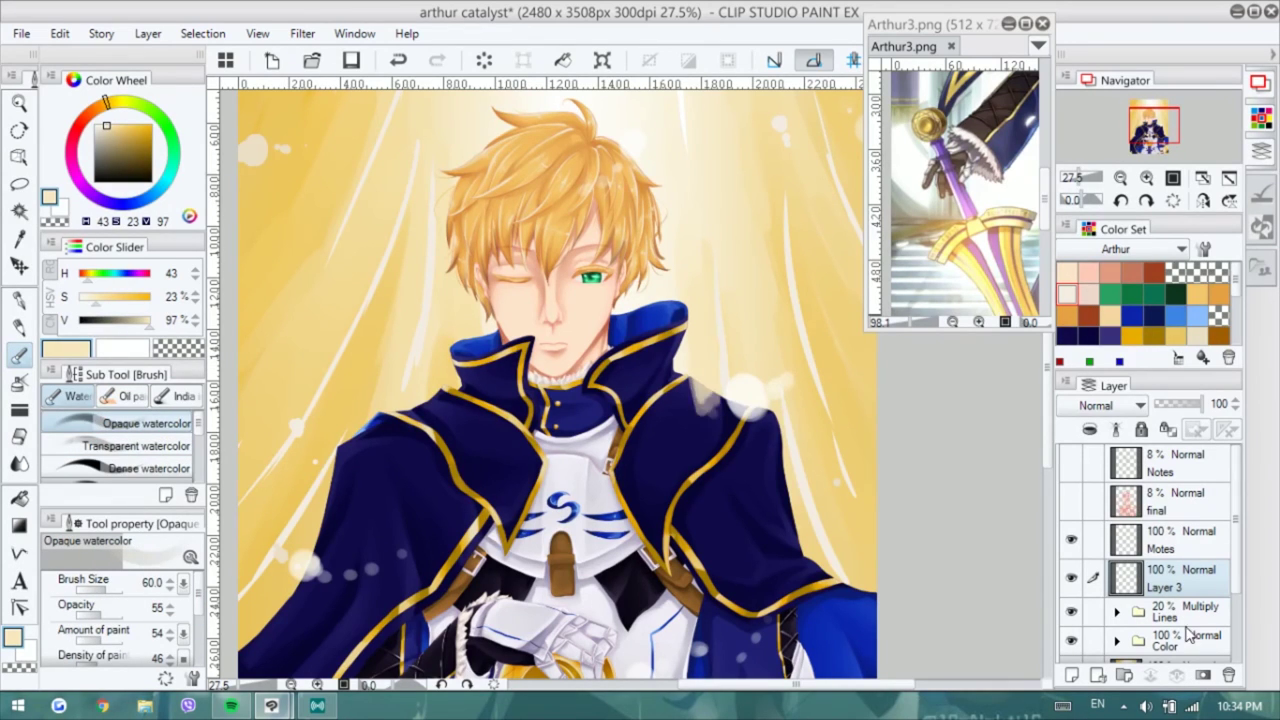
pyautogui.moveTo(382, 289)
pyautogui.mouseDown()
pyautogui.moveTo(340, 110)
pyautogui.moveTo(633, 410)
pyautogui.moveTo(639, 452)
pyautogui.mouseUp()
pyautogui.scroll(-2, 410, 428)
# - Soften the cream light streaks over the cape and armour with the Blend tool at size 150
pyautogui.hotkey('alt', ']')
pyautogui.press('b')
pyautogui.hotkey('ctrl', 'z')
pyautogui.press('j')
pyautogui.hotkey('alt', '[')
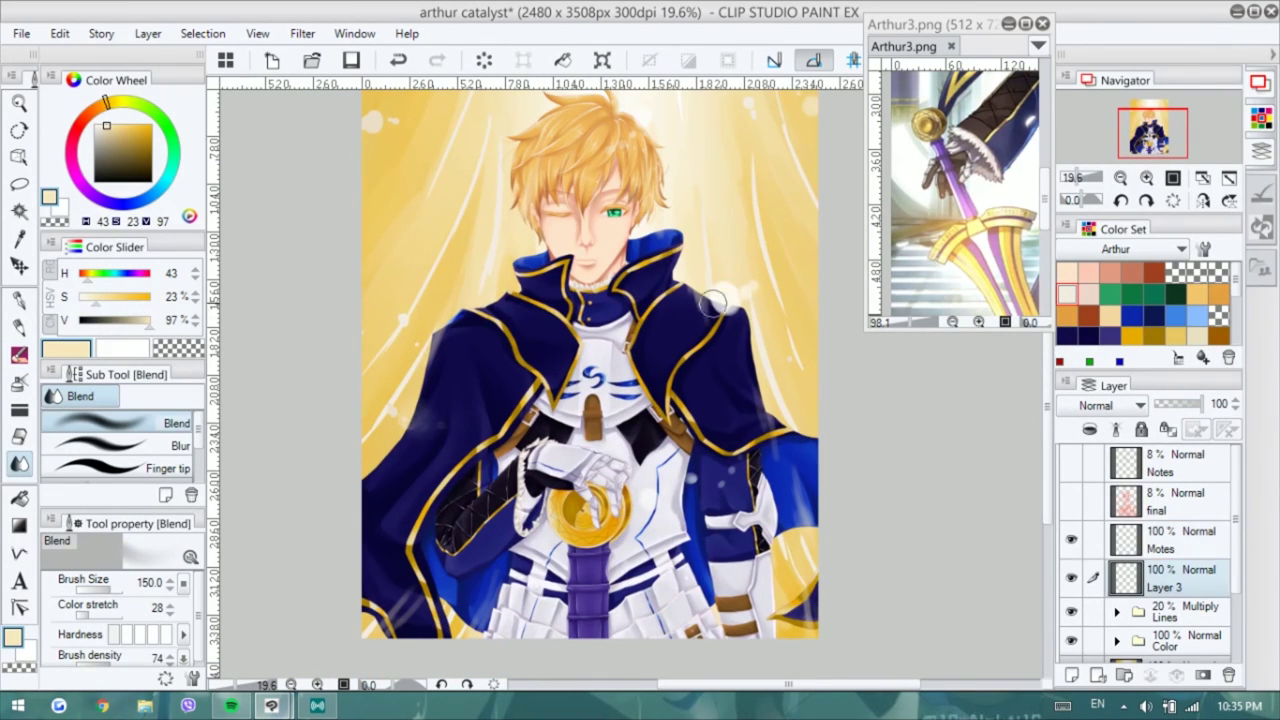
pyautogui.scroll(1, 790, 468)
pyautogui.hotkey('alt', '[')
pyautogui.hotkey('alt', '[')
pyautogui.hotkey('alt', '[')
pyautogui.scroll(-2, 740, 316)
pyautogui.hotkey('alt', ']')
pyautogui.hotkey('alt', ']')
pyautogui.hotkey('alt', ']')
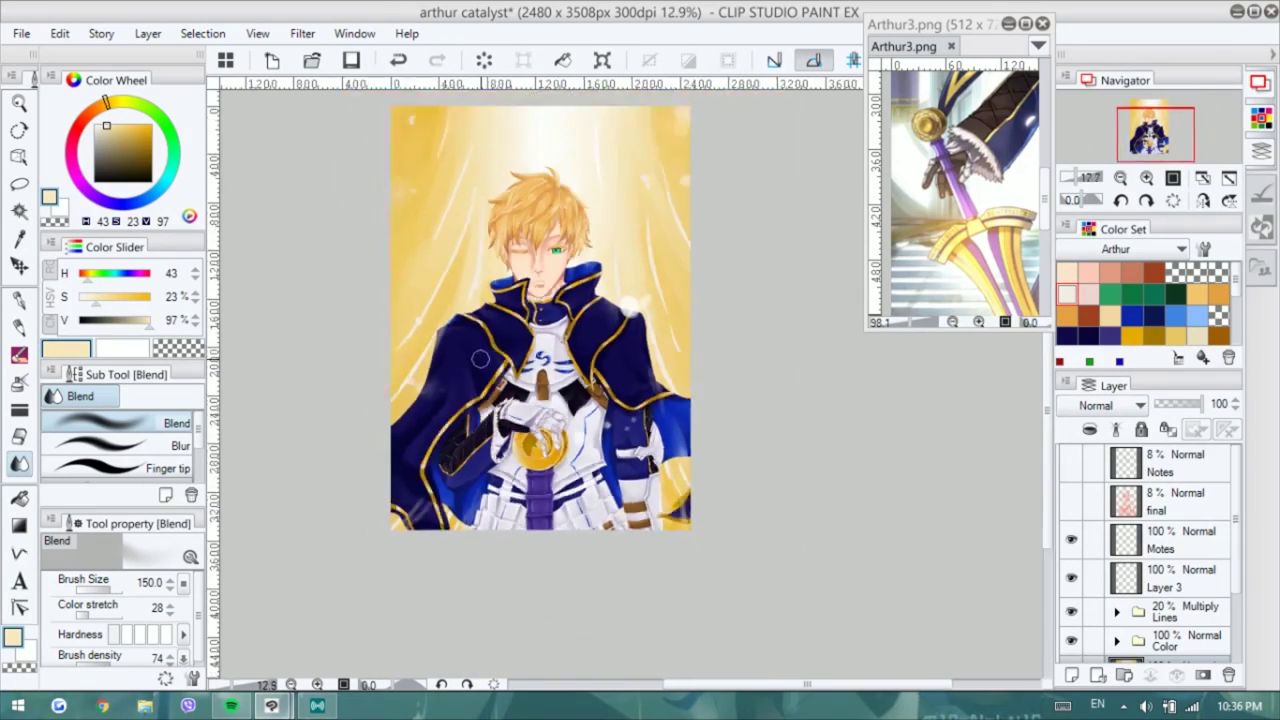
pyautogui.scroll(1, 464, 243)
# - Fill a new Overlay layer with a gold foreground-to-transparent gradient and place it between the Lines and Color folders
pyautogui.press('b')
pyautogui.press('g')
pyautogui.moveTo(556, 160); pyautogui.dragTo(556, 520)
pyautogui.moveTo(1165, 578); pyautogui.dragTo(1165, 625)
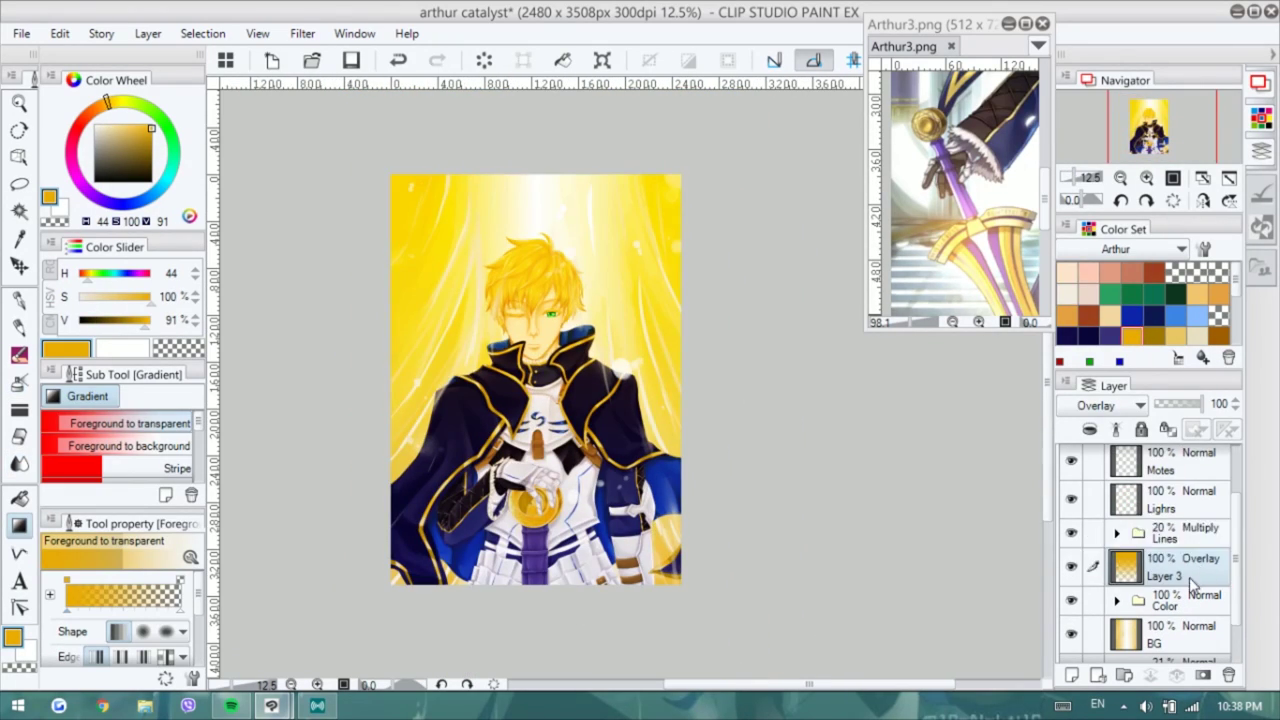
# - Clear the gradient from the Overlay layer and lower the layer's opacity to 25%
pyautogui.scroll(2, 556, 400)
pyautogui.press('Delete')
pyautogui.moveTo(1178, 403); pyautogui.dragTo(1160, 403)
pyautogui.scroll(-1, 620, 400)
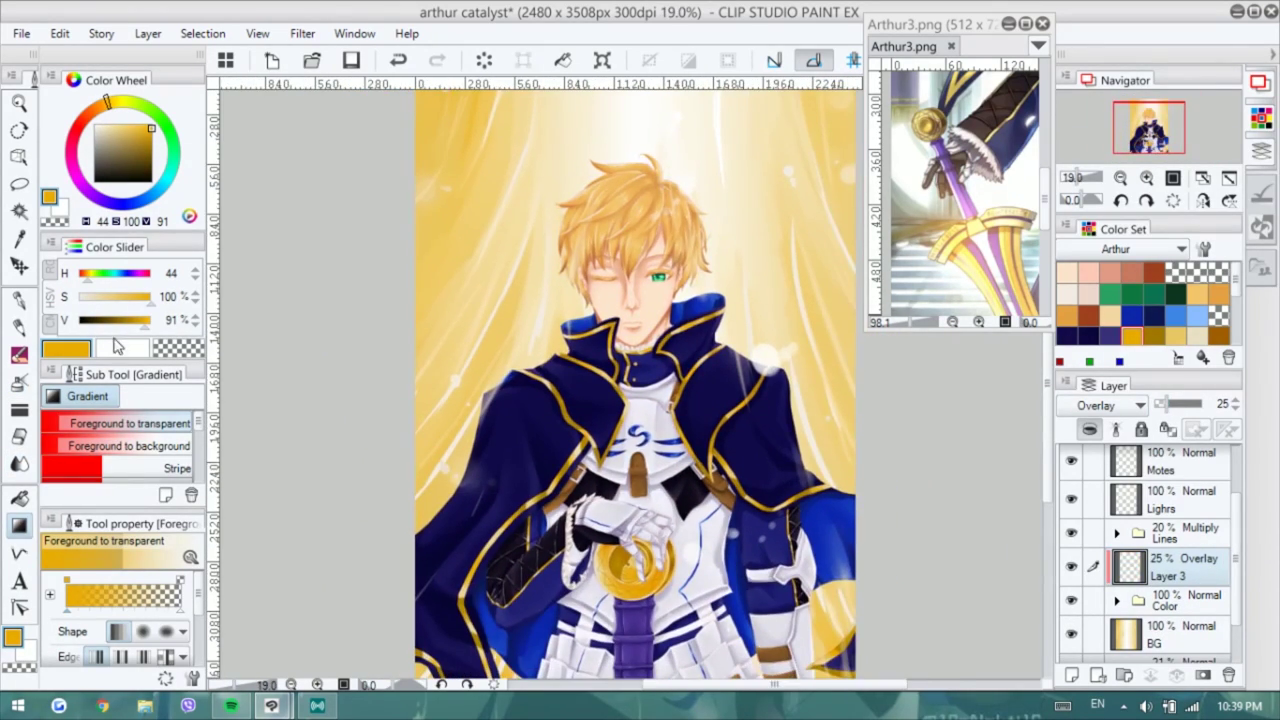
# - Redraw the gold gradient over the figure on the Overlay layer and set its opacity to 24%
pyautogui.click(1197, 293)
pyautogui.scroll(-1, 530, 432)
pyautogui.keyDown('alt'); pyautogui.click(612, 215); pyautogui.keyUp('alt')
pyautogui.moveTo(539, 290); pyautogui.dragTo(533, 347)
pyautogui.scroll(1, 1110, 405)
pyautogui.scroll(-2, 1110, 405)
pyautogui.moveTo(1166, 404); pyautogui.dragTo(1172, 410)
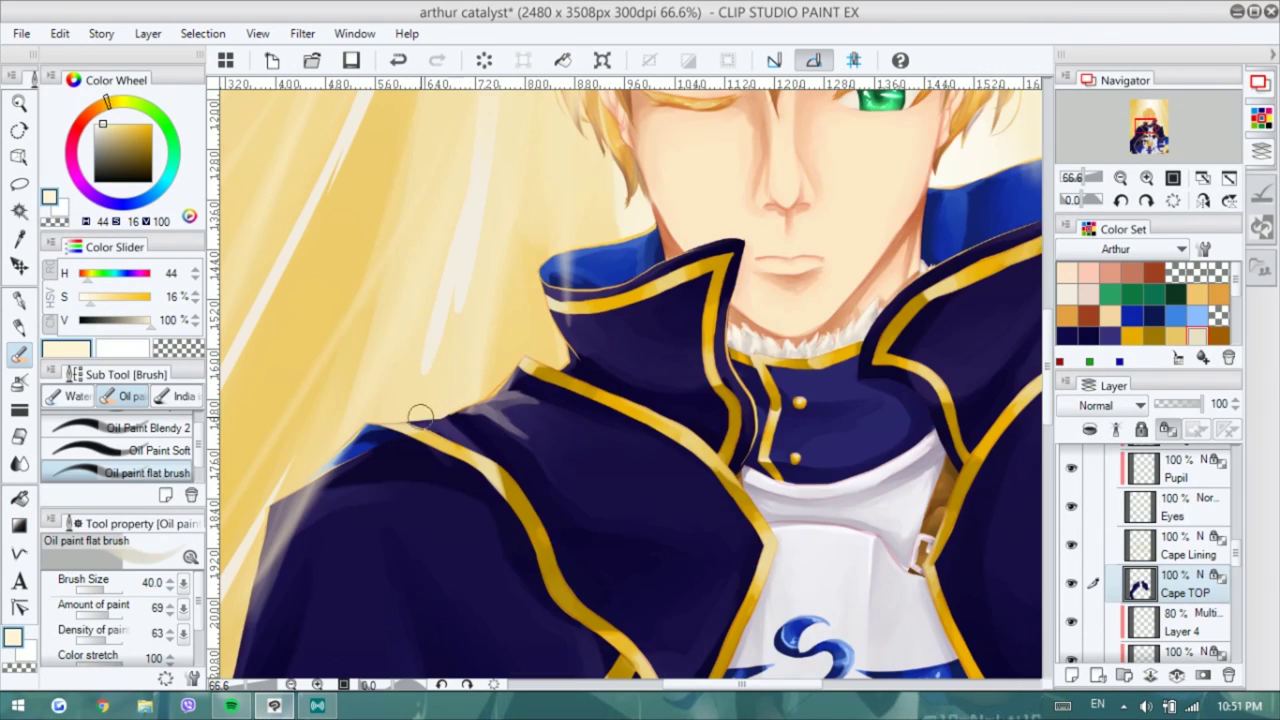
# - Blend the pale highlights on the cape's shoulder into dark navy on the Cape TOP layer with Oil Paint Blendy 2 at size 40
pyautogui.keyDown('alt'); pyautogui.click(455, 428); pyautogui.keyUp('alt')
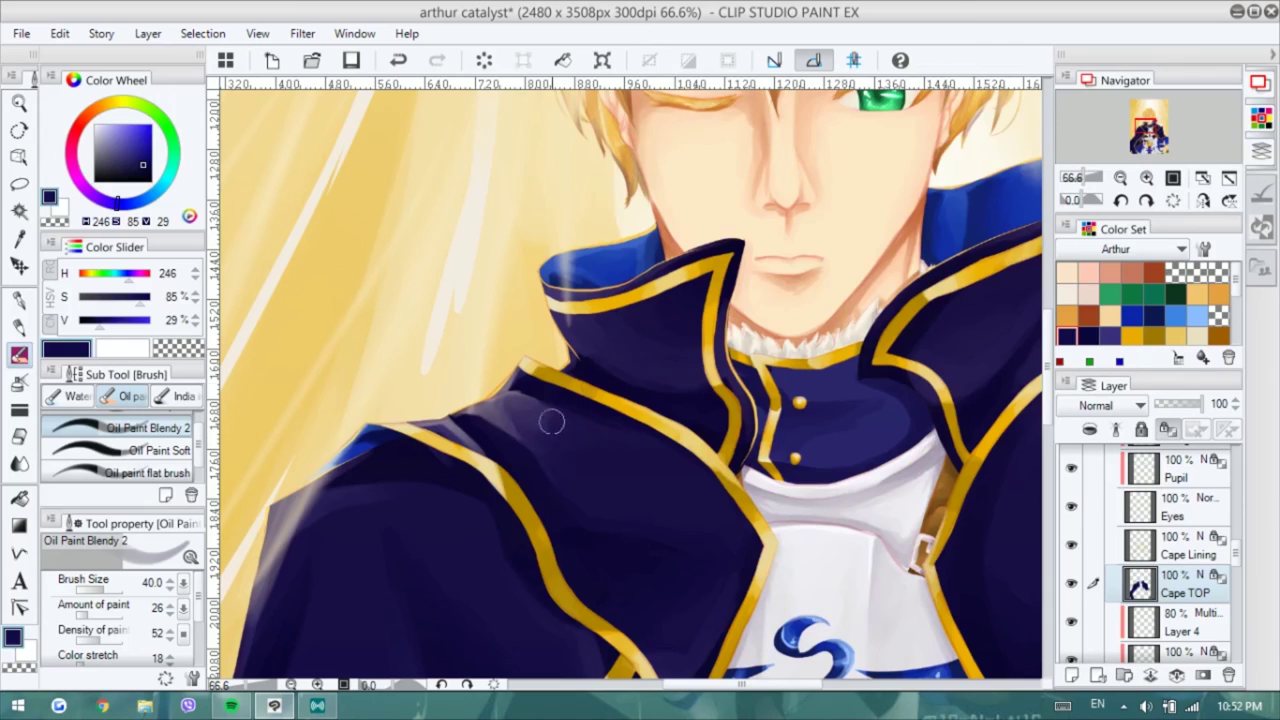
pyautogui.moveTo(528, 394)
pyautogui.mouseDown()
pyautogui.moveTo(537, 222)
pyautogui.moveTo(626, 228)
pyautogui.mouseUp()
pyautogui.press('j')
pyautogui.press('b')
pyautogui.press('x')
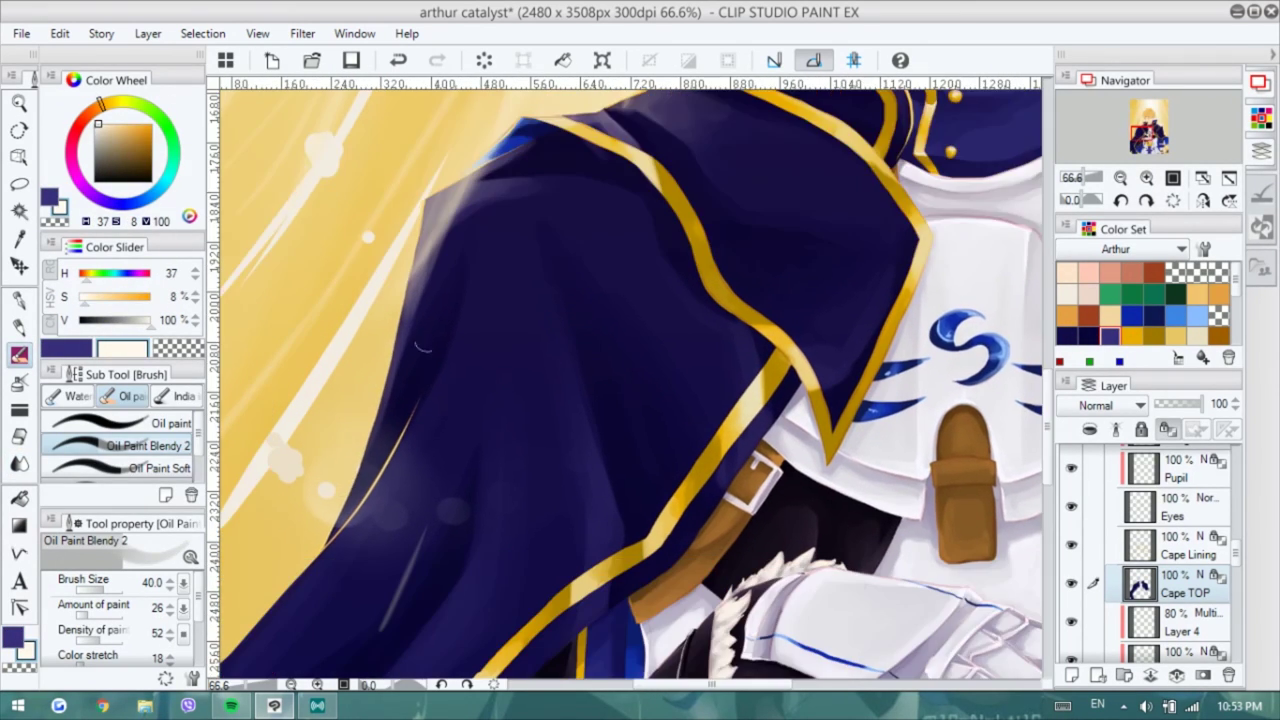
# - Paint soft violet-blue fold highlights down the draped cape beside the gloved arm with Oil Paint Blendy 2
pyautogui.moveTo(385, 333); pyautogui.dragTo(592, 437)
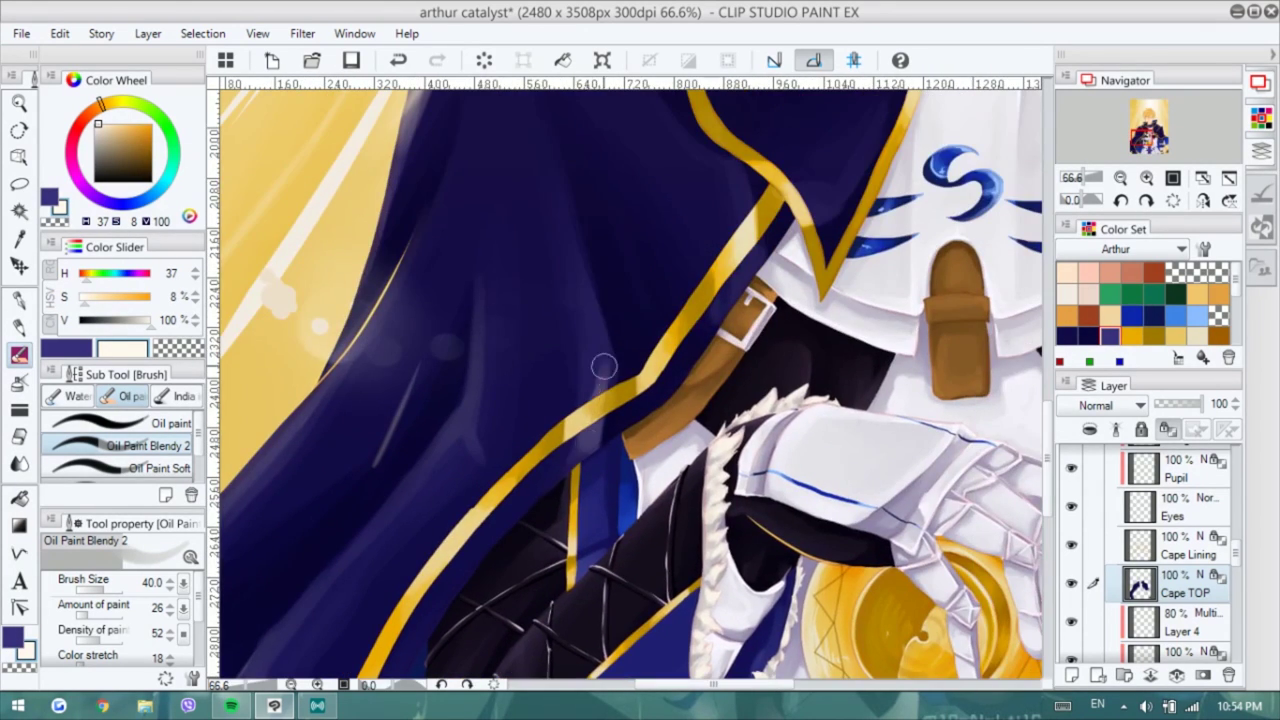
pyautogui.moveTo(572, 198); pyautogui.dragTo(545, 278)
pyautogui.moveTo(645, 232); pyautogui.dragTo(520, 292)
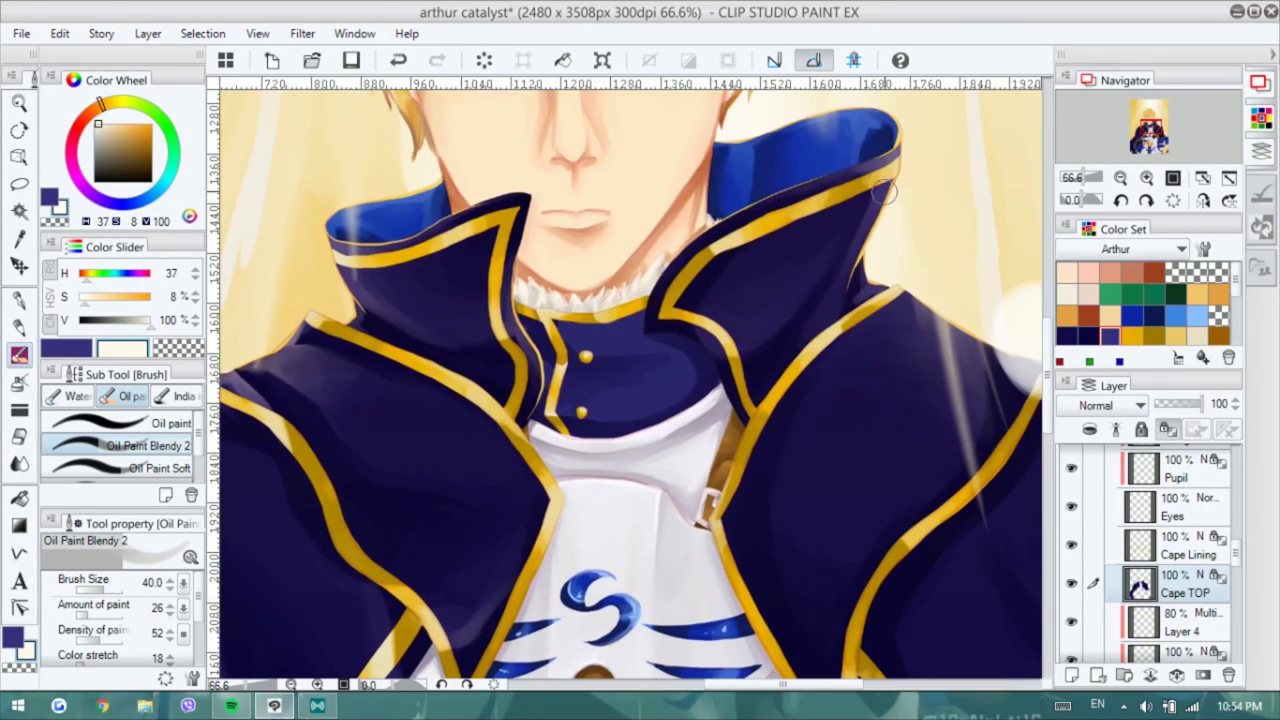
# - Shade the cape's collar and opposite shoulder panel in violet-blue with Oil Paint Blendy 2 at size 40
pyautogui.moveTo(760, 334); pyautogui.dragTo(603, 262)
pyautogui.moveTo(948, 318); pyautogui.dragTo(840, 210)
pyautogui.moveTo(850, 480); pyautogui.dragTo(1000, 150)
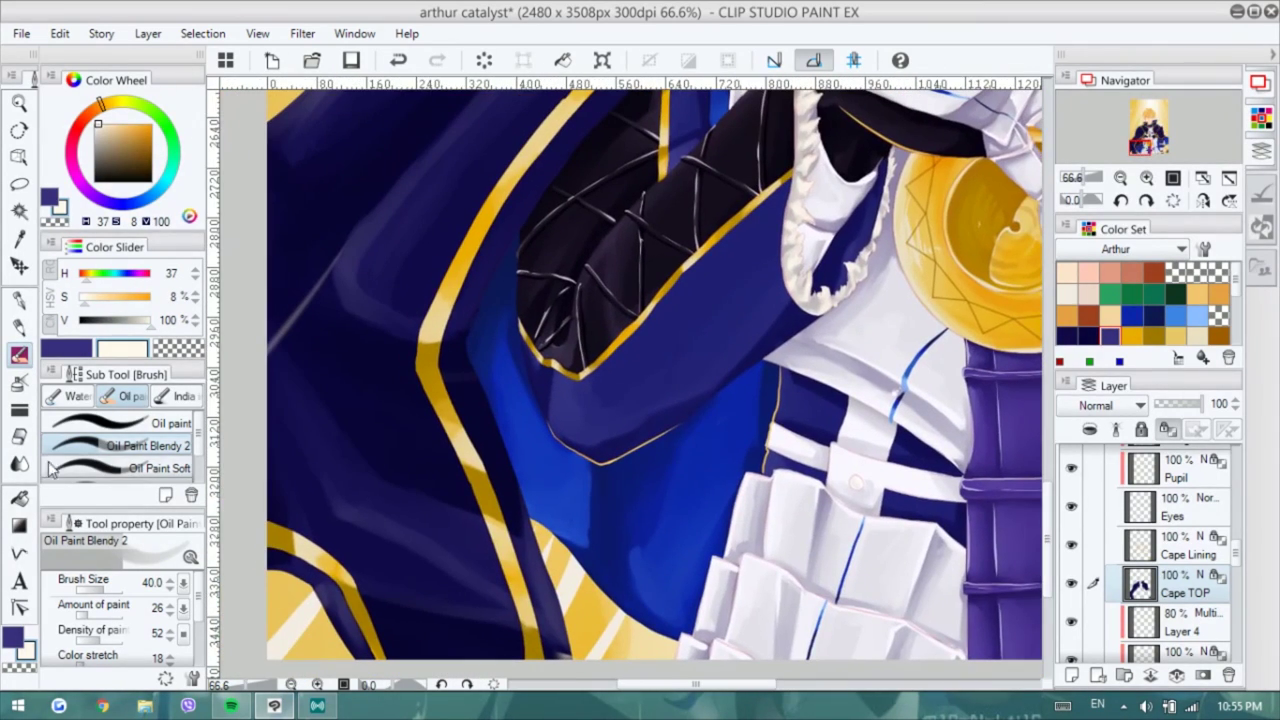
# - Sample the lighter violet-blue and blend fold highlights into the lower cape along its gold trim
pyautogui.moveTo(465, 480); pyautogui.dragTo(505, 597)
pyautogui.keyDown('alt'); pyautogui.click(505, 597); pyautogui.keyUp('alt')
pyautogui.moveTo(540, 330); pyautogui.dragTo(555, 450)
pyautogui.moveTo(486, 357); pyautogui.dragTo(369, 461)
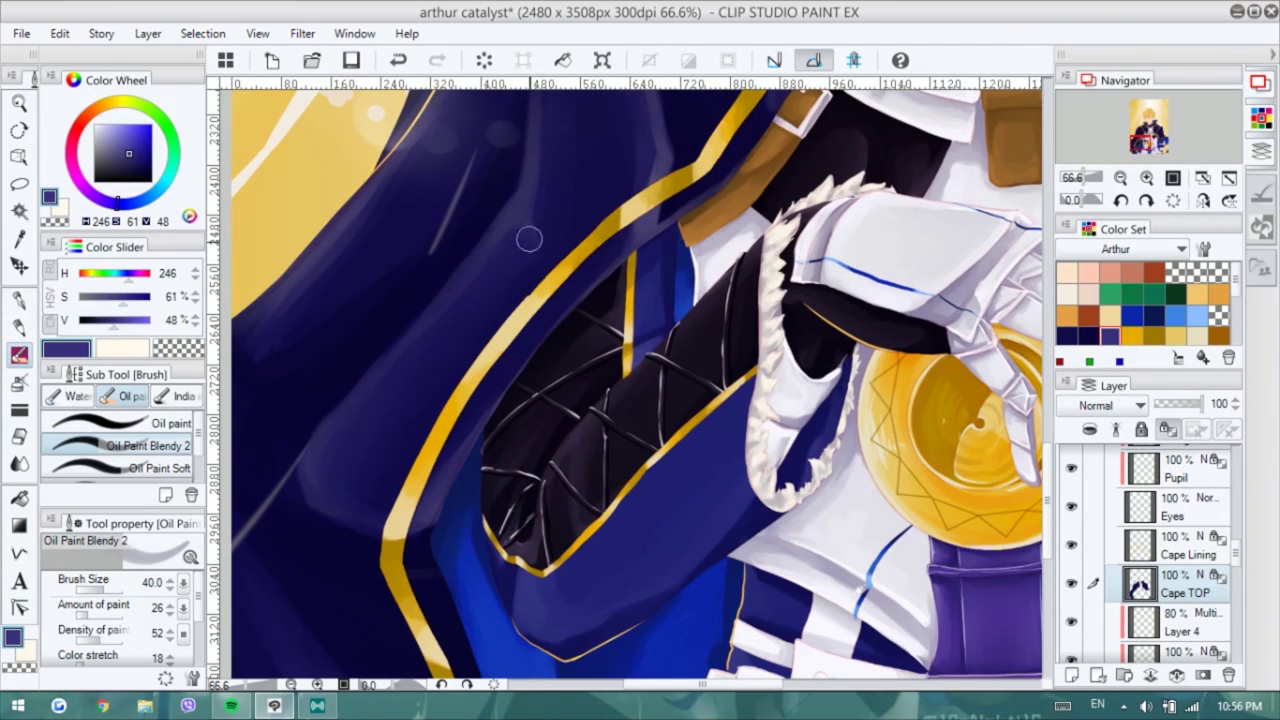
# - Blend violet-blue folds up the cape from the gloved arm to the shoulder on the Cape TOP layer
pyautogui.moveTo(491, 267); pyautogui.dragTo(615, 405)
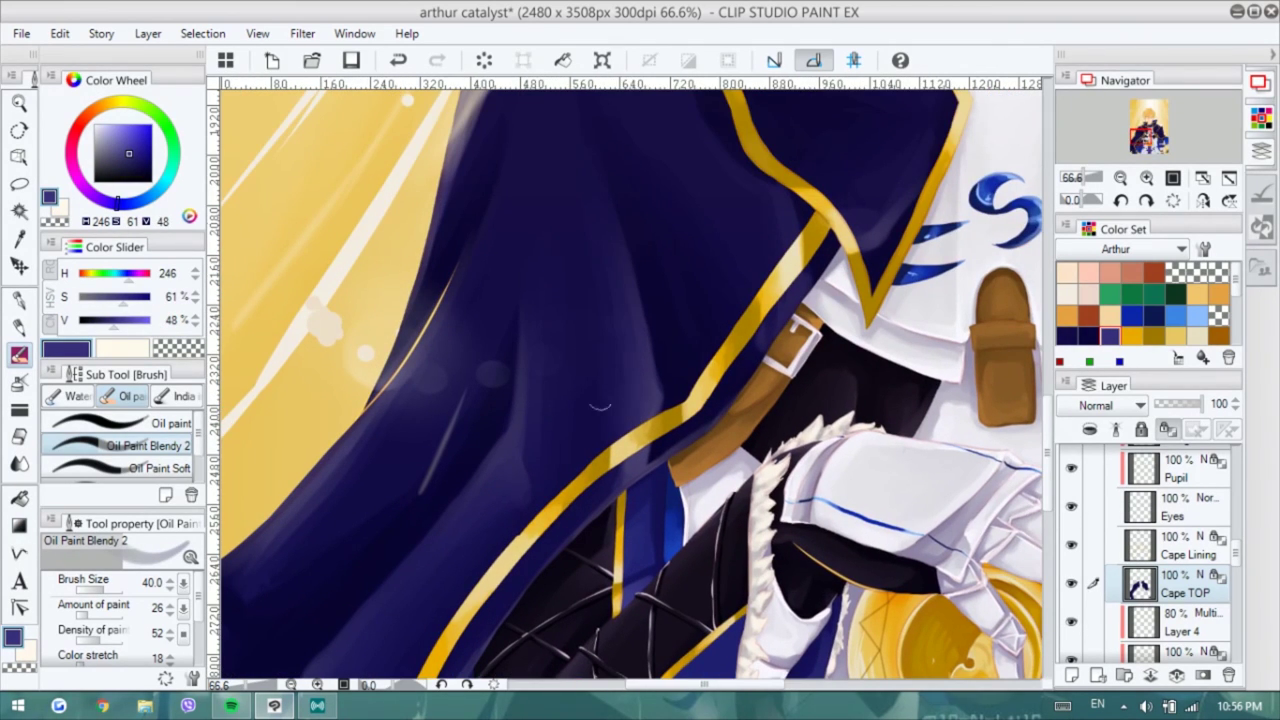
pyautogui.moveTo(735, 162); pyautogui.dragTo(695, 352)
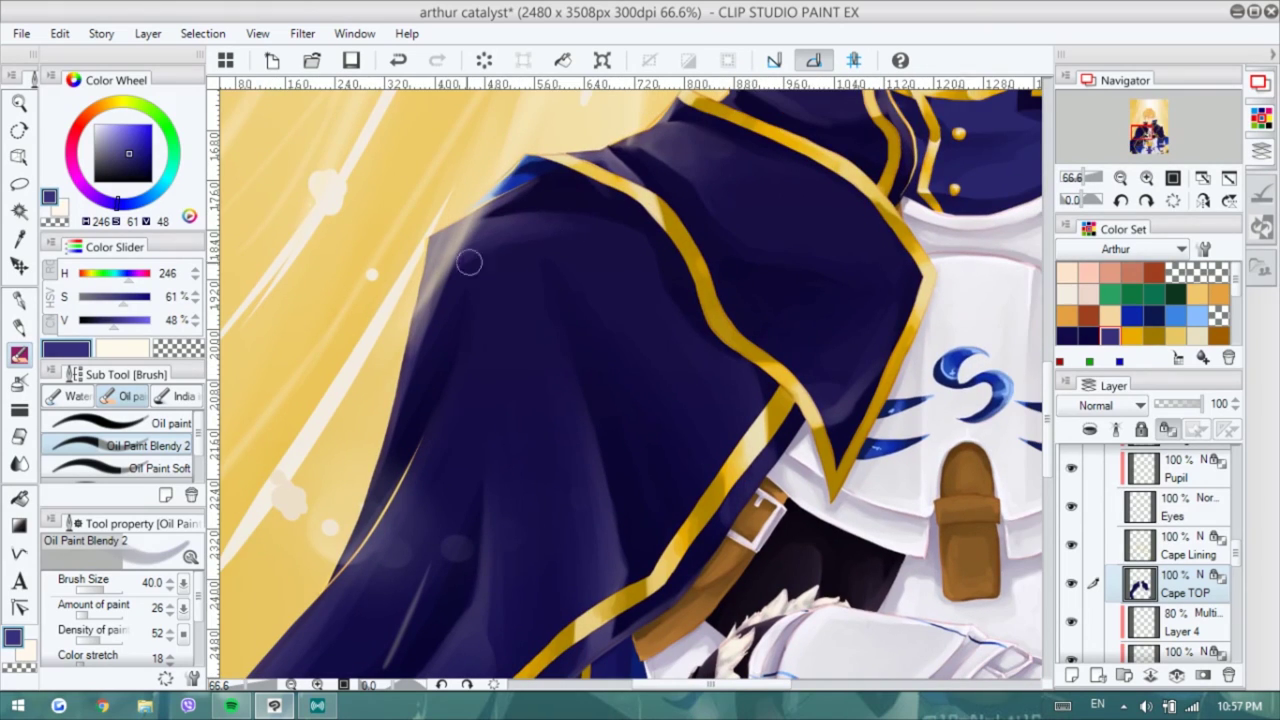
pyautogui.moveTo(688, 148); pyautogui.dragTo(660, 540)
pyautogui.moveTo(660, 300)
pyautogui.mouseDown()
pyautogui.moveTo(846, 409)
pyautogui.moveTo(891, 476)
pyautogui.moveTo(879, 139)
pyautogui.mouseUp()
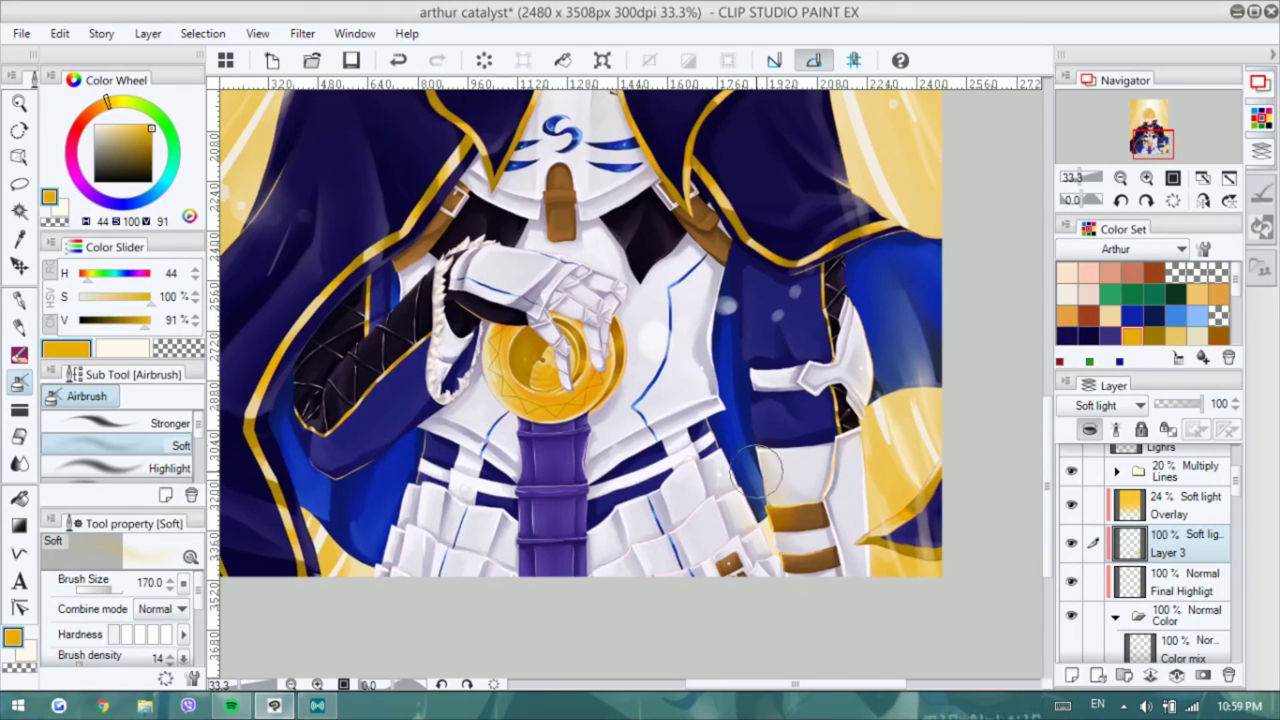
# - Airbrush a soft gold glow over the lower cape and armour on the Soft light layer with the Soft airbrush at sizes 170 and 100
pyautogui.hscroll(-2, 650, 485)
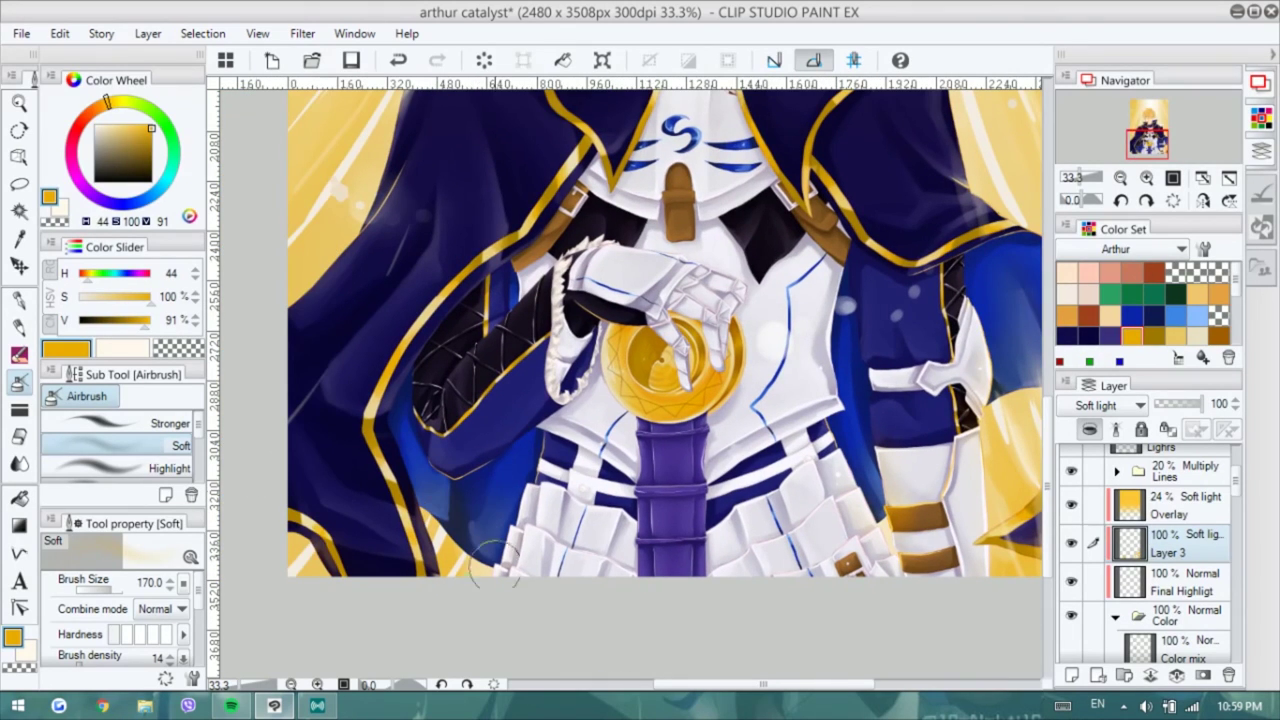
pyautogui.scroll(1, 640, 410)
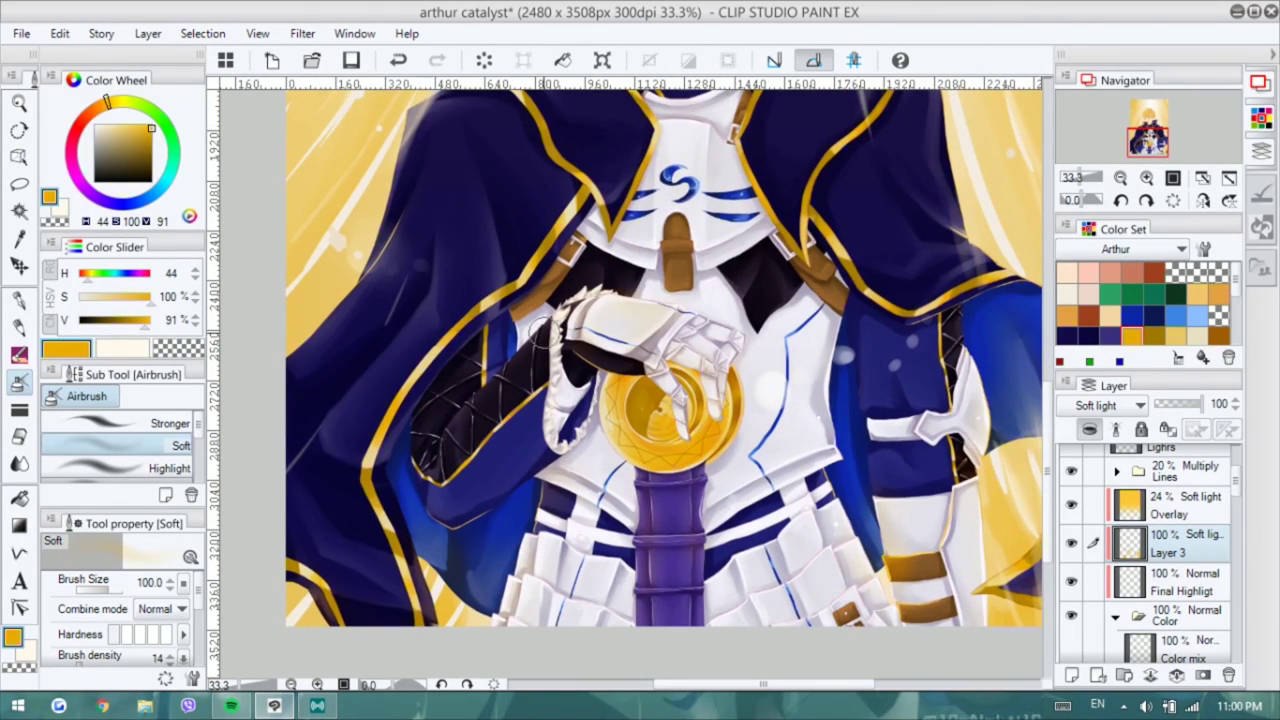
pyautogui.scroll(2, 632, 246)
pyautogui.hscroll(1, 632, 246)
pyautogui.scroll(6, 552, 404)
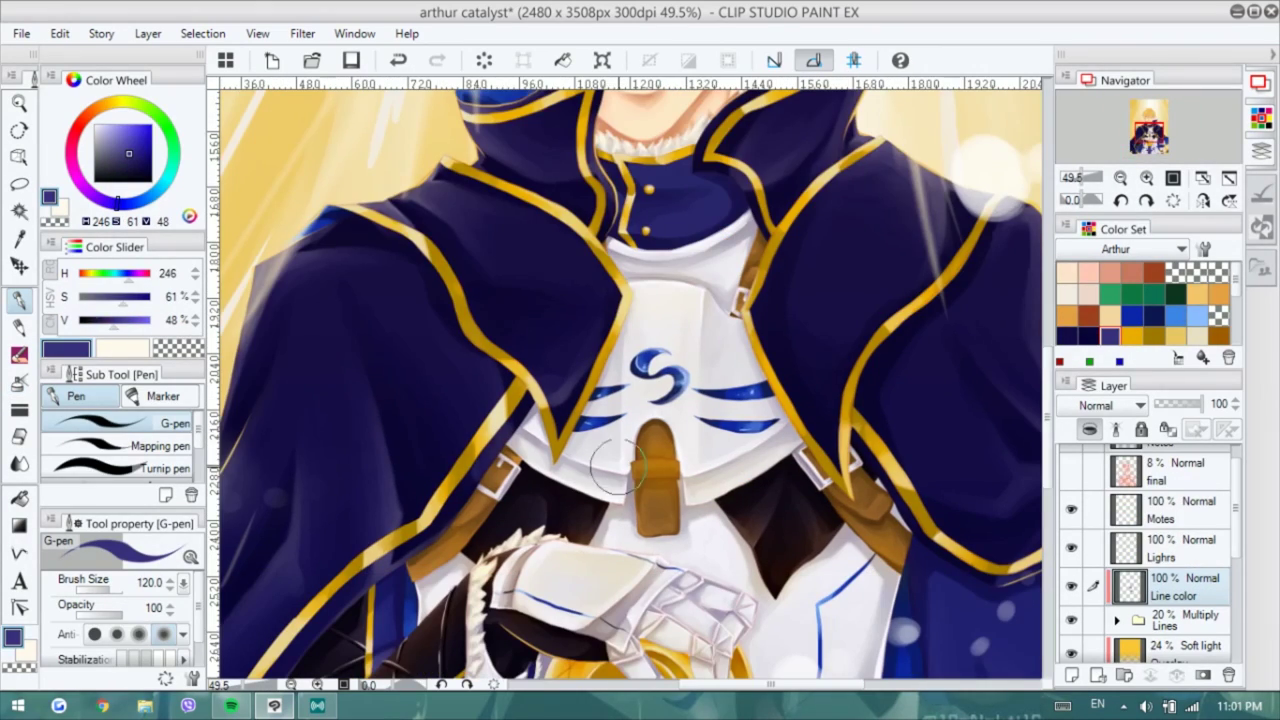
# - Tint the line art of the glove and breastplate violet-blue on the Line color layer with the G-pen at sizes 70 and 30
pyautogui.scroll(-6, 620, 485)
pyautogui.hscroll(1, 620, 485)
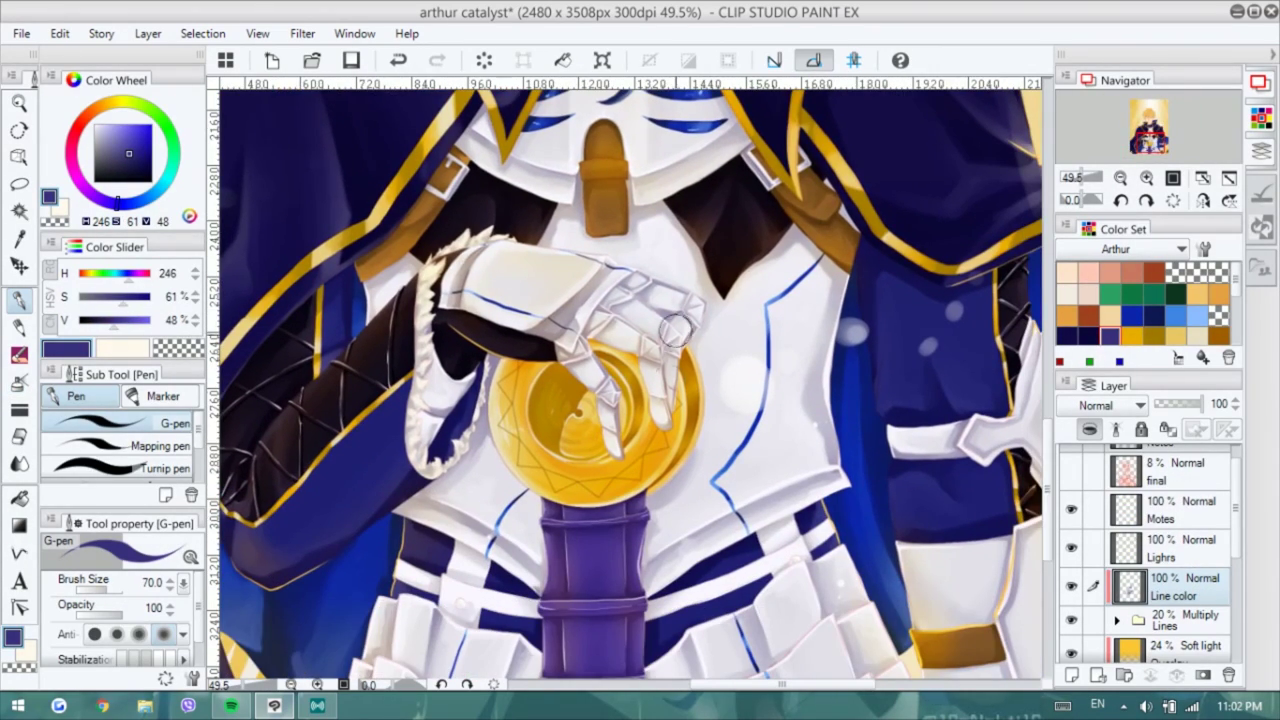
pyautogui.scroll(5, 603, 395)
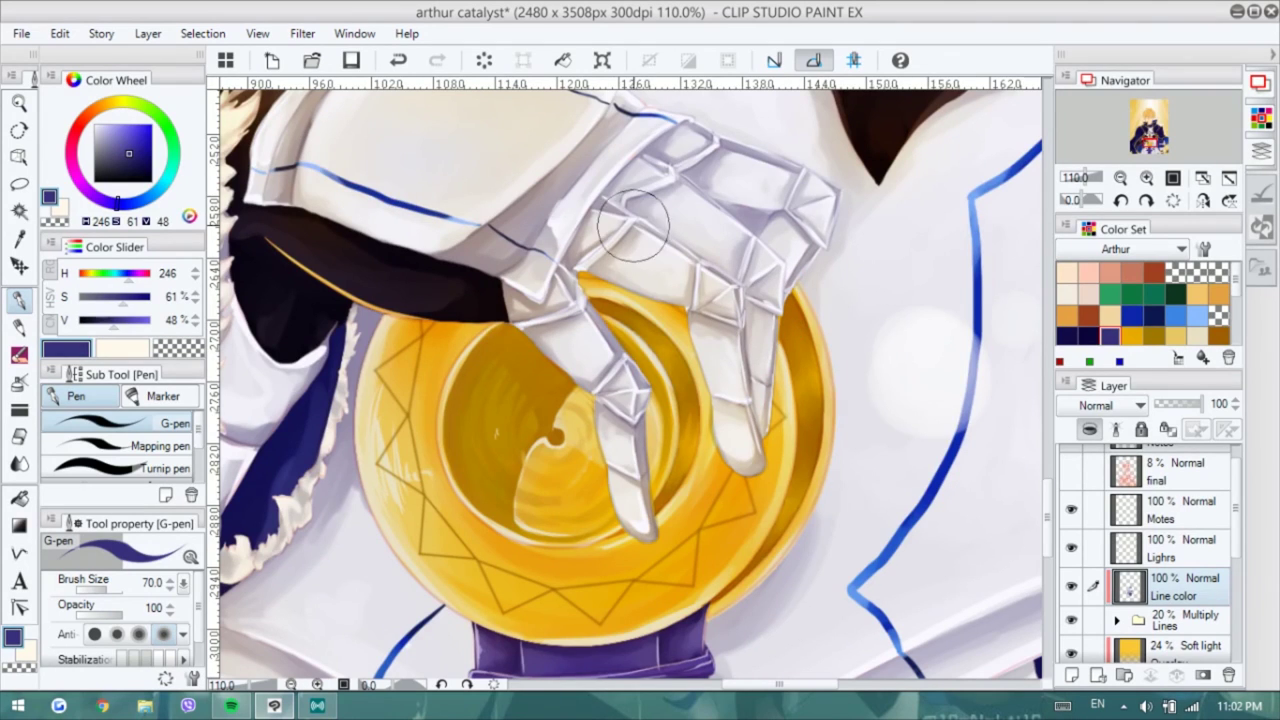
pyautogui.press('[')
pyautogui.scroll(9, 607, 360)
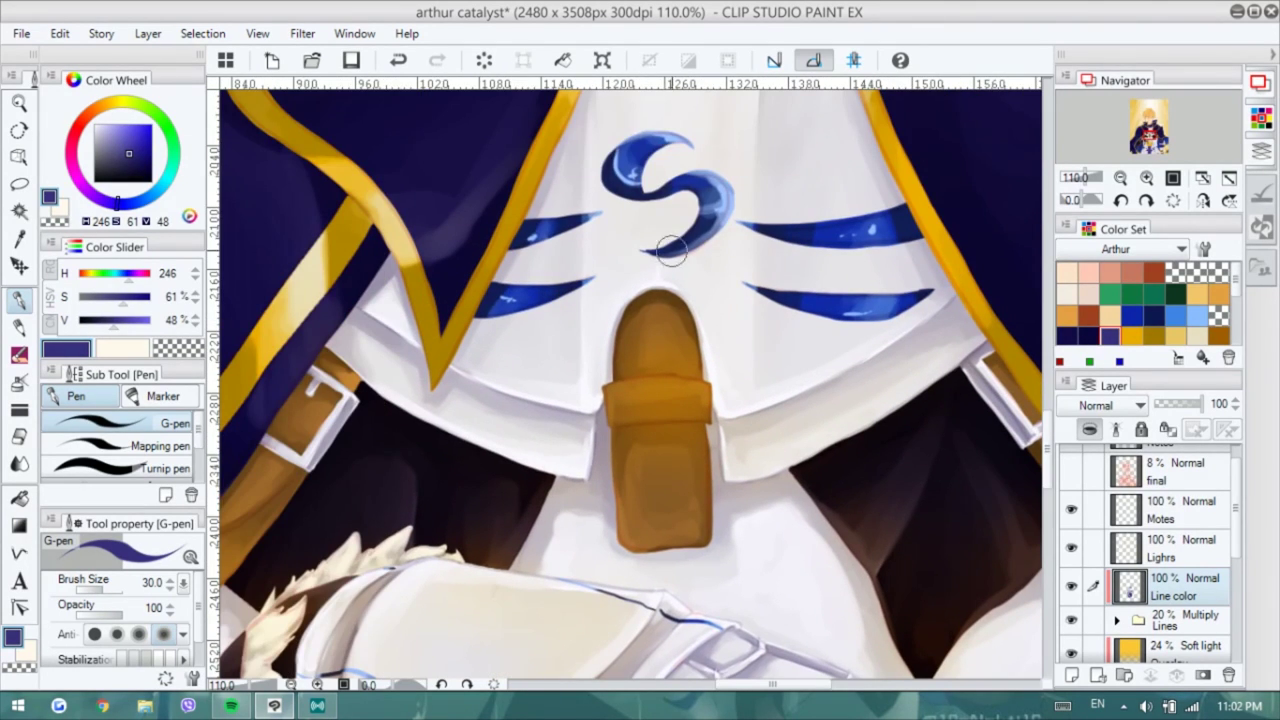
# - Tint the line art of the sword grip, belts and pleated armour skirt violet-blue with the G-pen at size 30
pyautogui.scroll(-10, 540, 414)
pyautogui.scroll(-2, 540, 414)
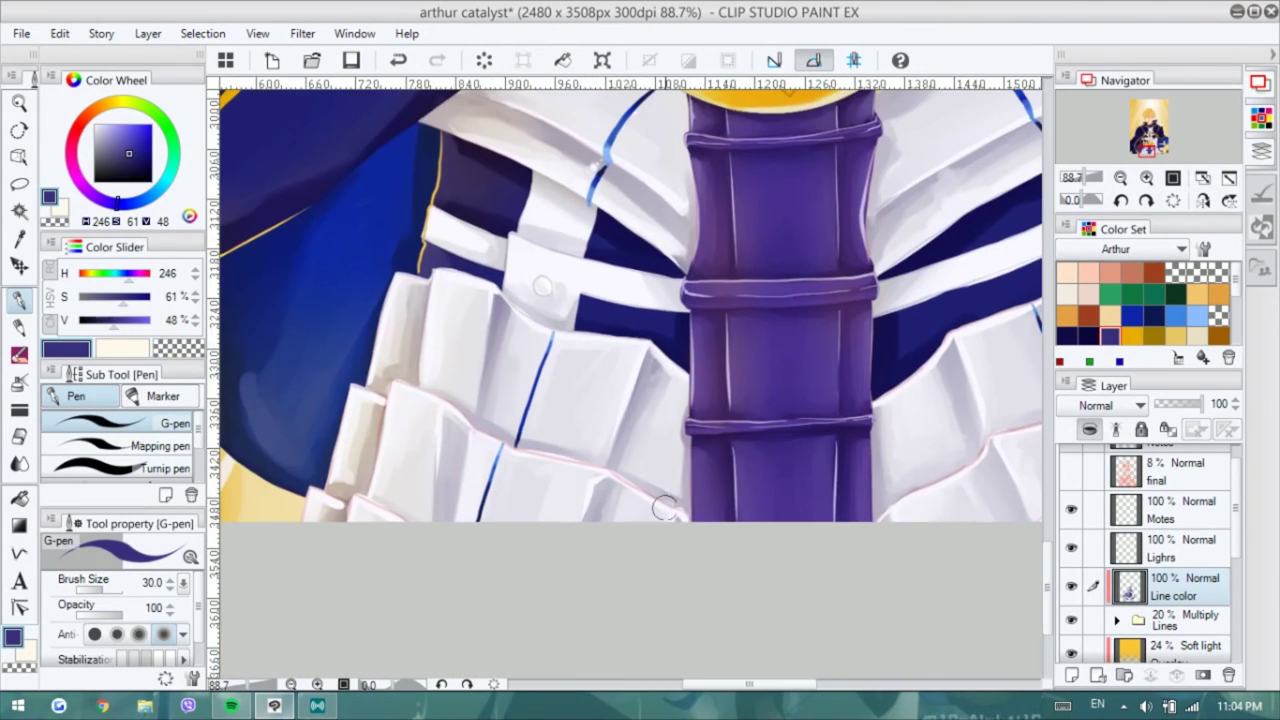
pyautogui.hscroll(5, 347, 505)
pyautogui.scroll(1, 547, 541)
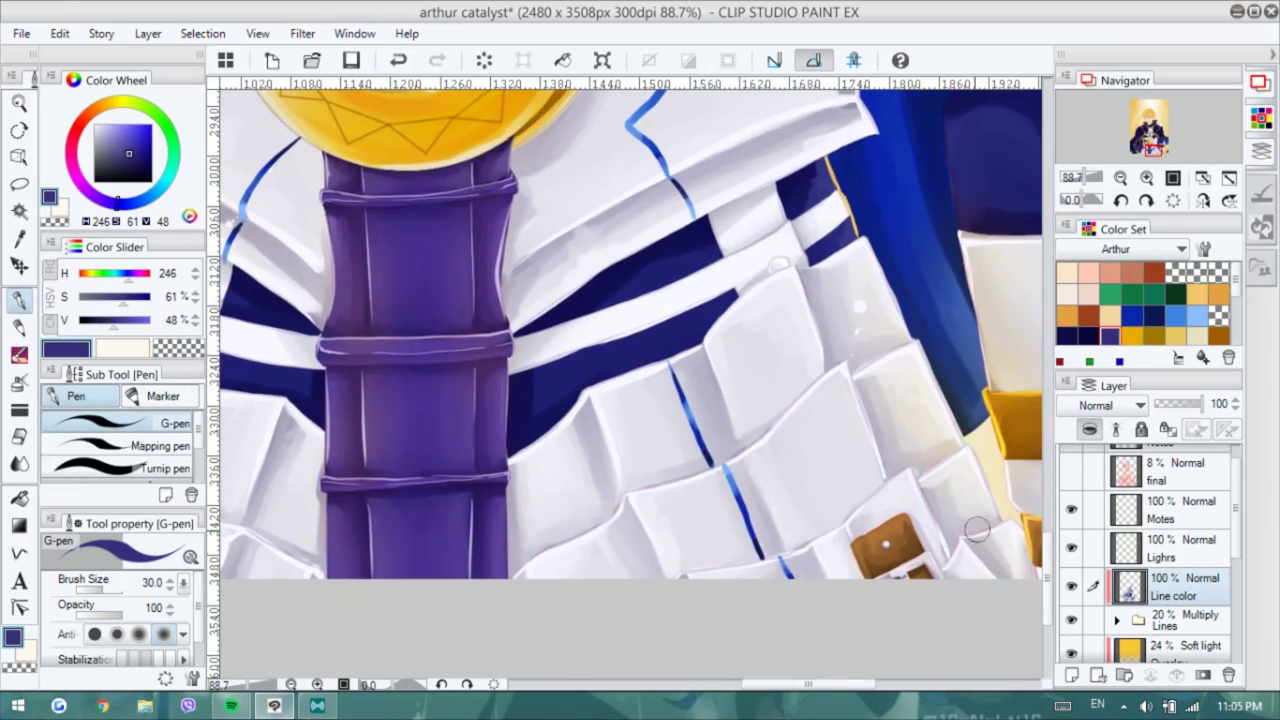
pyautogui.hotkey('ctrl', '0')
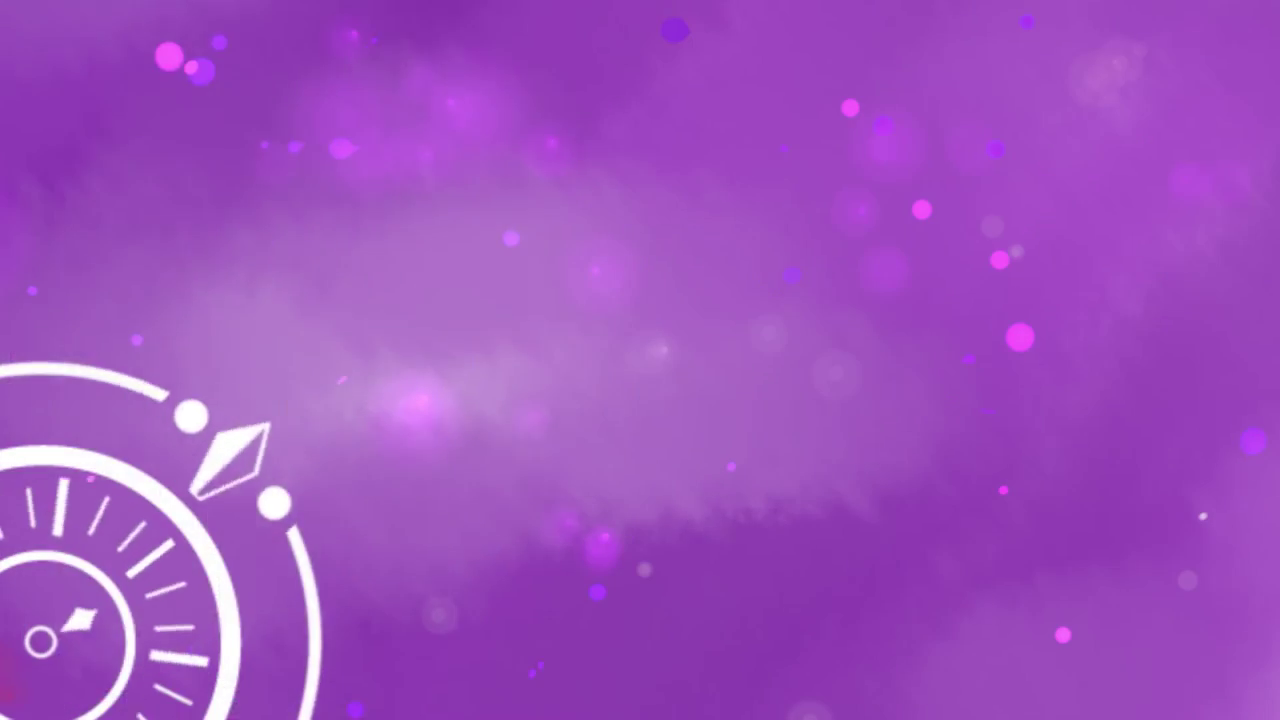